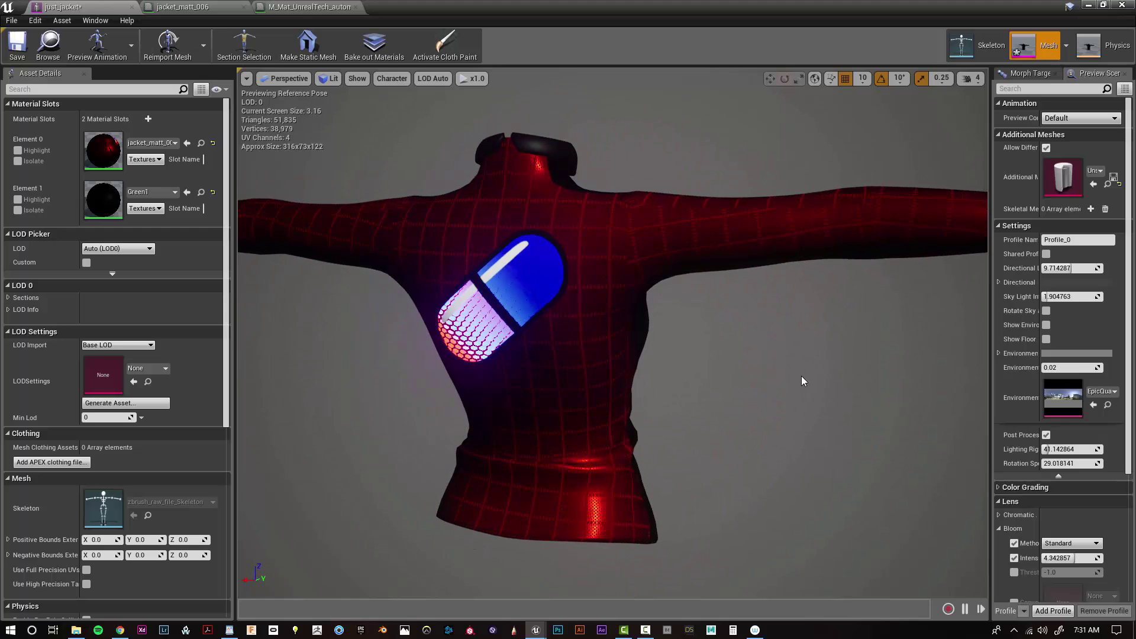
- Examine the red grid jacket and the pill graphic on its back from several angles and distances
{"action": "left_click_drag", "start_coordinate": [802, 376], "coordinate": [769, 378], "text": "alt"}
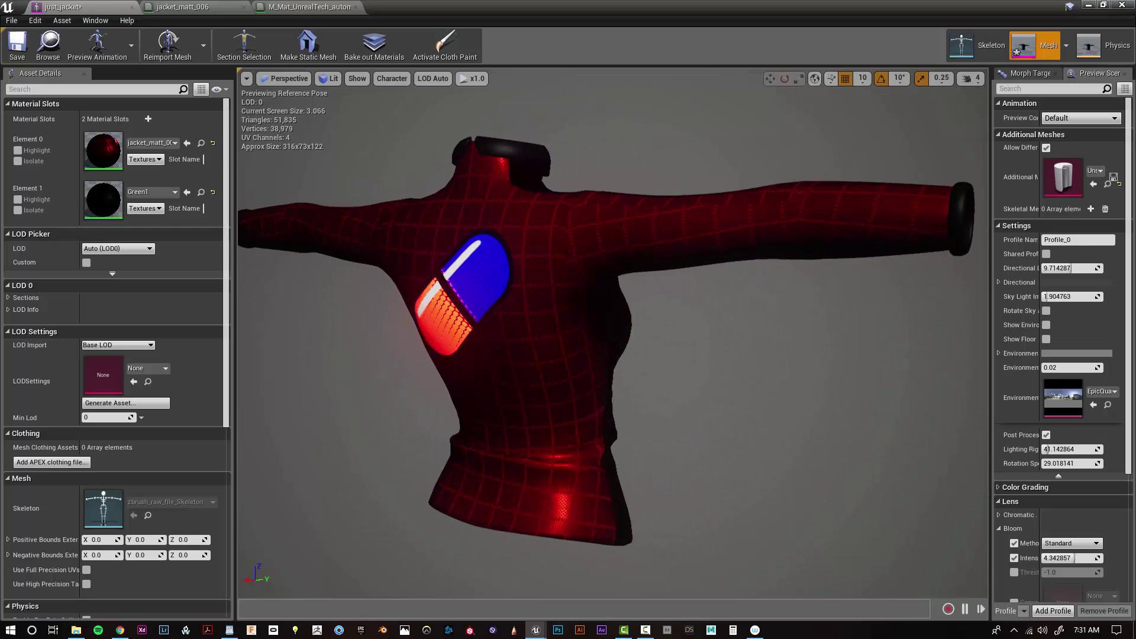
{"action": "scroll", "coordinate": [685, 390], "scroll_direction": "down", "scroll_amount": 3}
{"action": "left_click_drag", "start_coordinate": [684, 383], "coordinate": [817, 383], "text": "alt"}
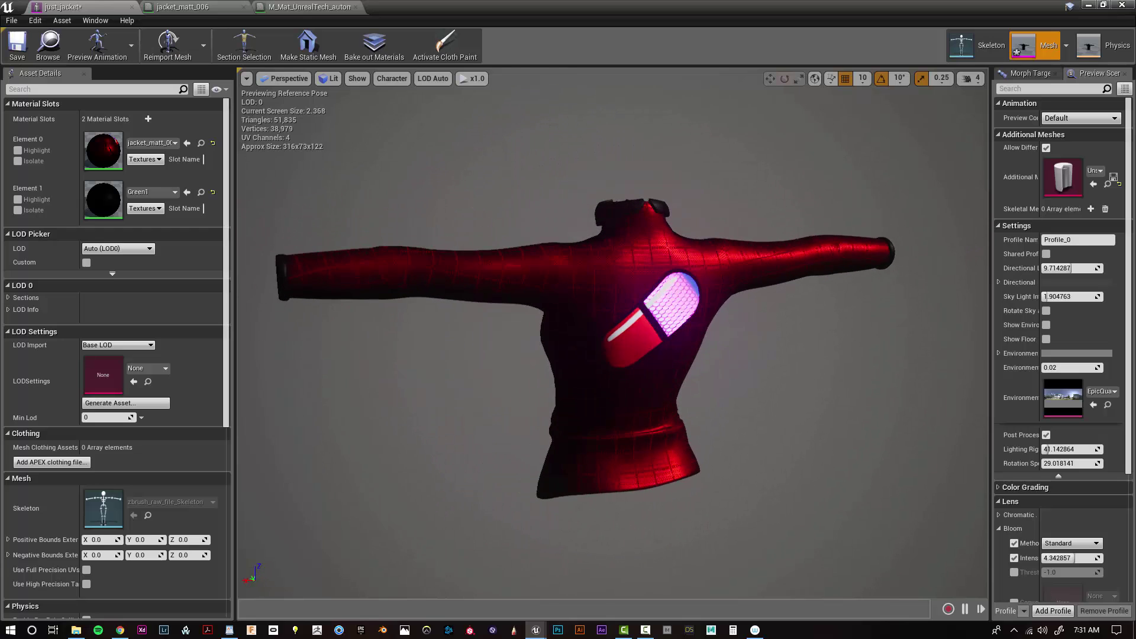
{"action": "left_click_drag", "start_coordinate": [689, 390], "coordinate": [612, 389], "text": "alt"}
{"action": "right_click_drag", "start_coordinate": [689, 389], "coordinate": [763, 390], "text": "alt"}
{"action": "left_click_drag", "start_coordinate": [734, 409], "coordinate": [760, 403], "text": "alt"}
{"action": "right_click_drag", "start_coordinate": [732, 414], "coordinate": [640, 414], "text": "alt"}
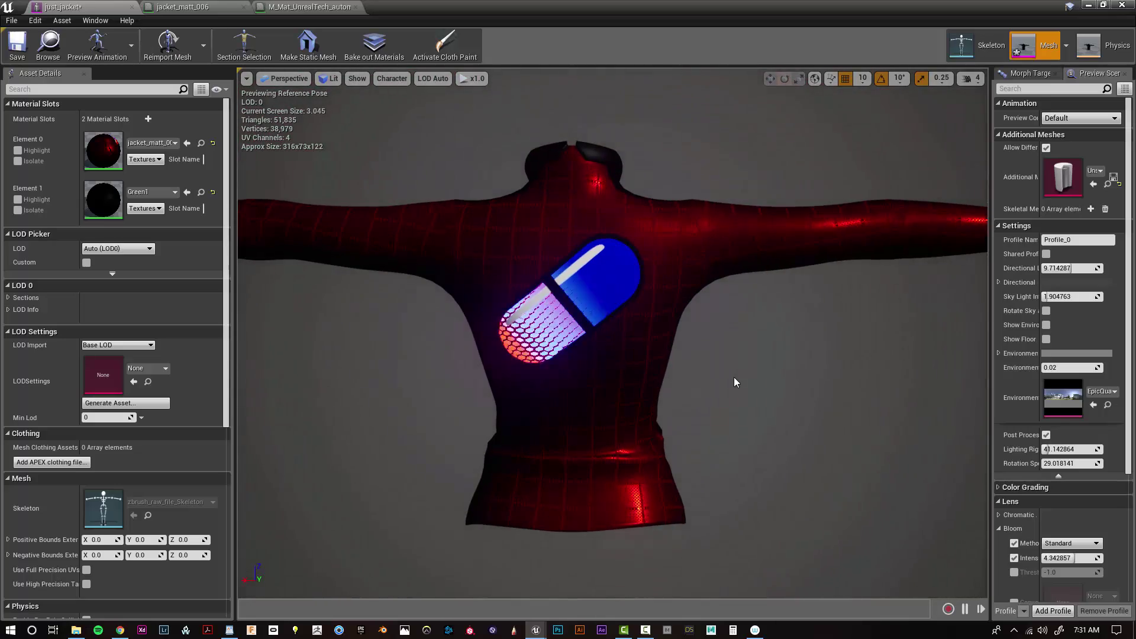
{"action": "left_click_drag", "start_coordinate": [734, 378], "coordinate": [710, 387], "text": "alt"}
- Adjust the preview scene's lighting rig rotation to about 92.57 while checking the jacket's front and back
{"action": "left_click_drag", "start_coordinate": [1081, 452], "coordinate": [1066, 452]}
{"action": "left_click_drag", "start_coordinate": [876, 397], "coordinate": [633, 396], "text": "alt"}
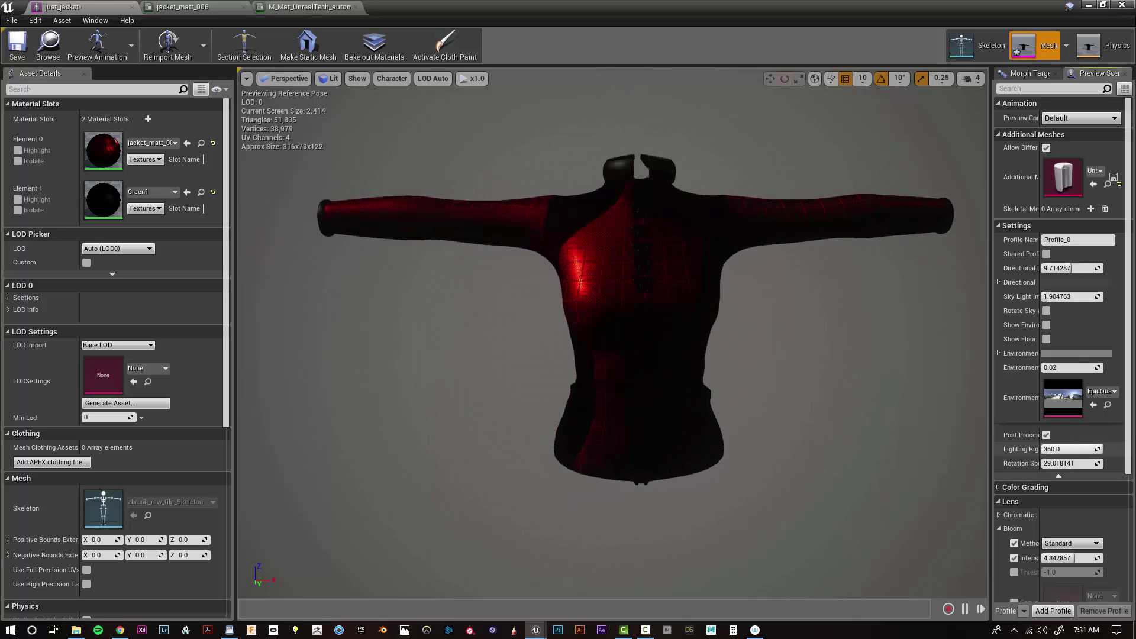
{"action": "left_click_drag", "start_coordinate": [1102, 449], "coordinate": [1088, 450]}
{"action": "left_click_drag", "start_coordinate": [829, 391], "coordinate": [876, 390], "text": "alt"}
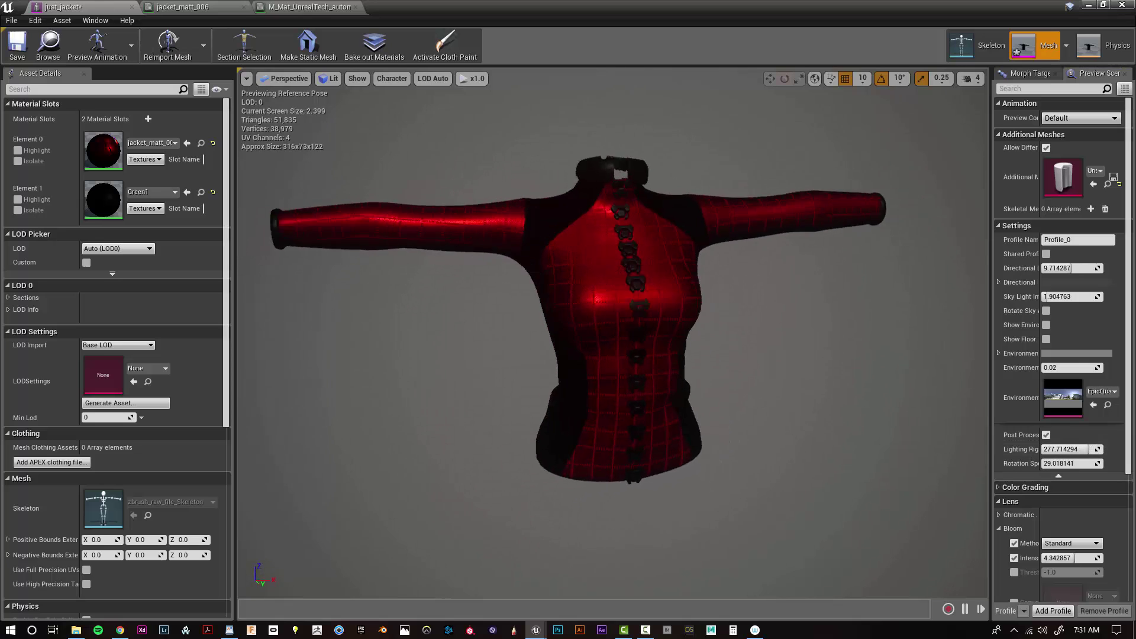
{"action": "left_click_drag", "start_coordinate": [695, 464], "coordinate": [900, 470], "text": "alt"}
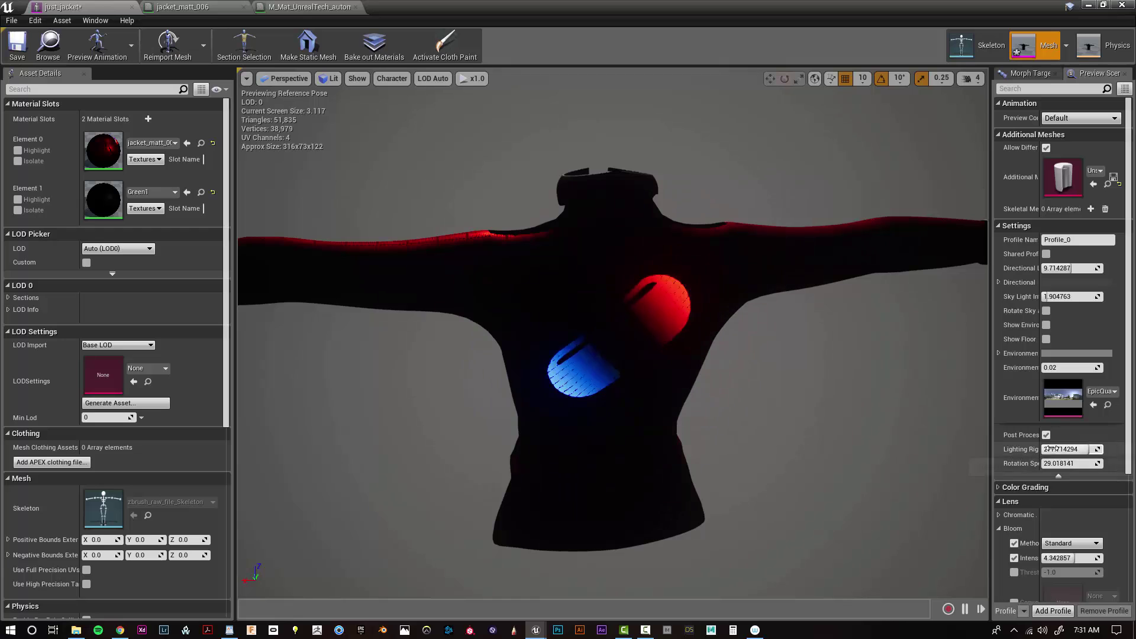
{"action": "left_click_drag", "start_coordinate": [1051, 449], "coordinate": [1065, 449]}
{"action": "left_click_drag", "start_coordinate": [857, 446], "coordinate": [821, 476], "text": "alt"}
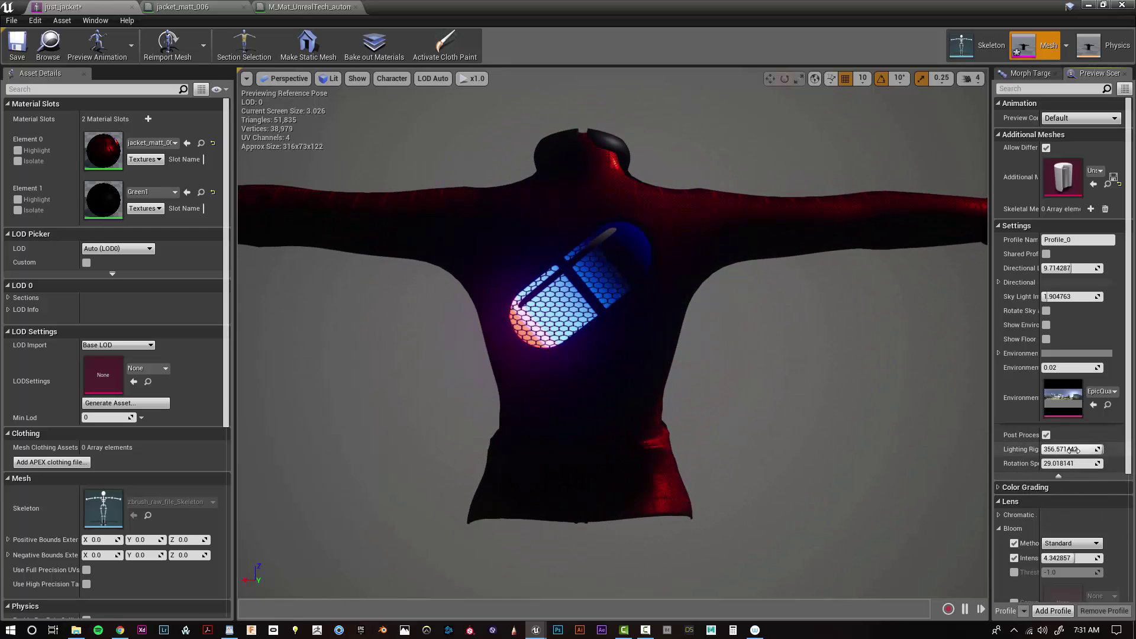
{"action": "left_click_drag", "start_coordinate": [1103, 449], "coordinate": [1057, 449]}
{"action": "left_click_drag", "start_coordinate": [809, 508], "coordinate": [793, 509], "text": "alt"}
{"action": "scroll", "coordinate": [794, 509], "scroll_direction": "down", "scroll_amount": 4}
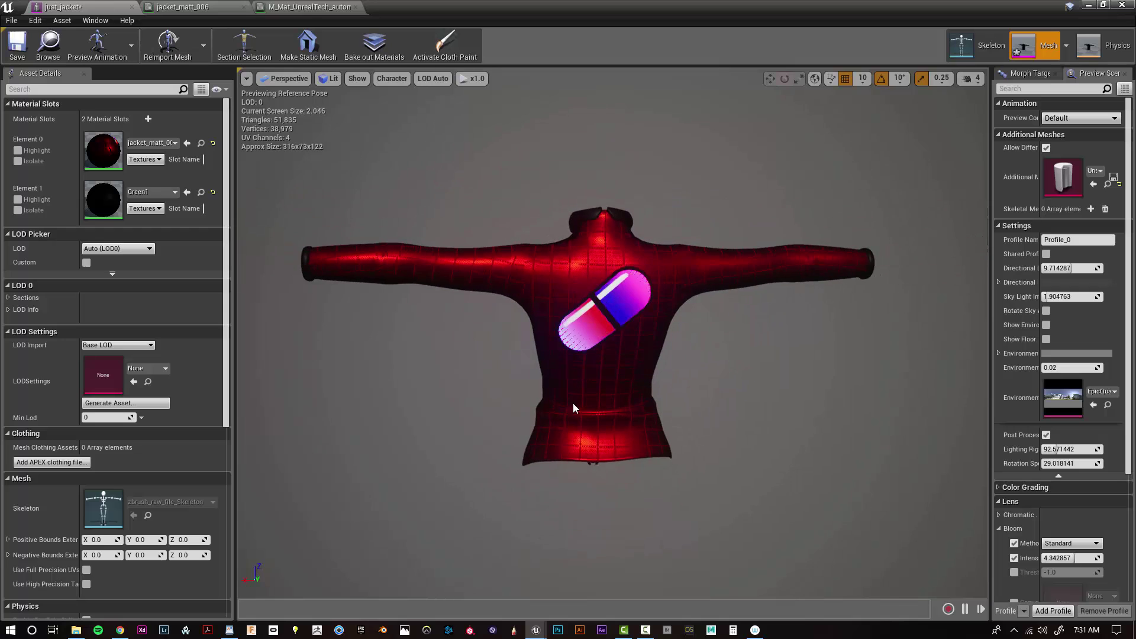
- Assign the jacket_matt_005 material to Element 0 and inspect the scorpion design on the jacket's back
{"action": "left_click", "coordinate": [154, 145]}
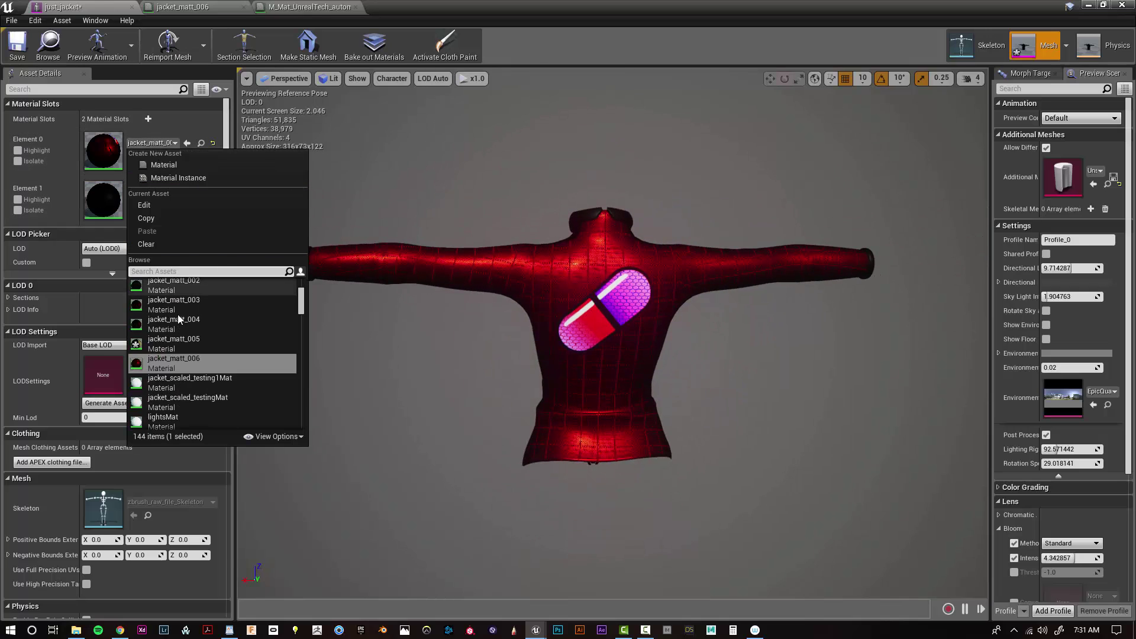
{"action": "left_click", "coordinate": [198, 342]}
{"action": "left_click_drag", "start_coordinate": [832, 454], "coordinate": [875, 474], "text": "alt"}
{"action": "mouse_move", "coordinate": [819, 431]}
{"action": "left_mouse_down", "text": "alt"}
{"action": "mouse_move", "coordinate": [941, 432]}
{"action": "mouse_move", "coordinate": [818, 452]}
{"action": "left_mouse_up", "text": "alt"}
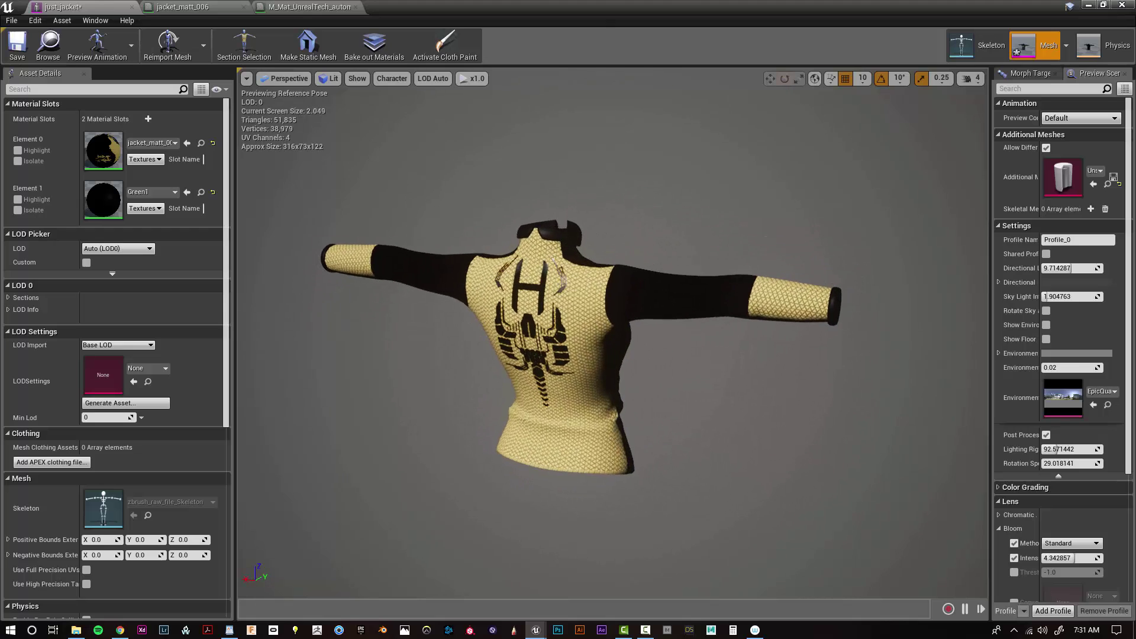
{"action": "right_click_drag", "start_coordinate": [817, 446], "coordinate": [858, 432], "text": "alt"}
{"action": "mouse_move", "coordinate": [817, 446]}
{"action": "left_mouse_down", "text": "alt"}
{"action": "mouse_move", "coordinate": [784, 449]}
{"action": "mouse_move", "coordinate": [820, 455]}
{"action": "left_mouse_up", "text": "alt"}
- Replace the Element 0 material with the dark red jacket material that has a heartbeat line on the back
{"action": "left_click", "coordinate": [152, 142]}
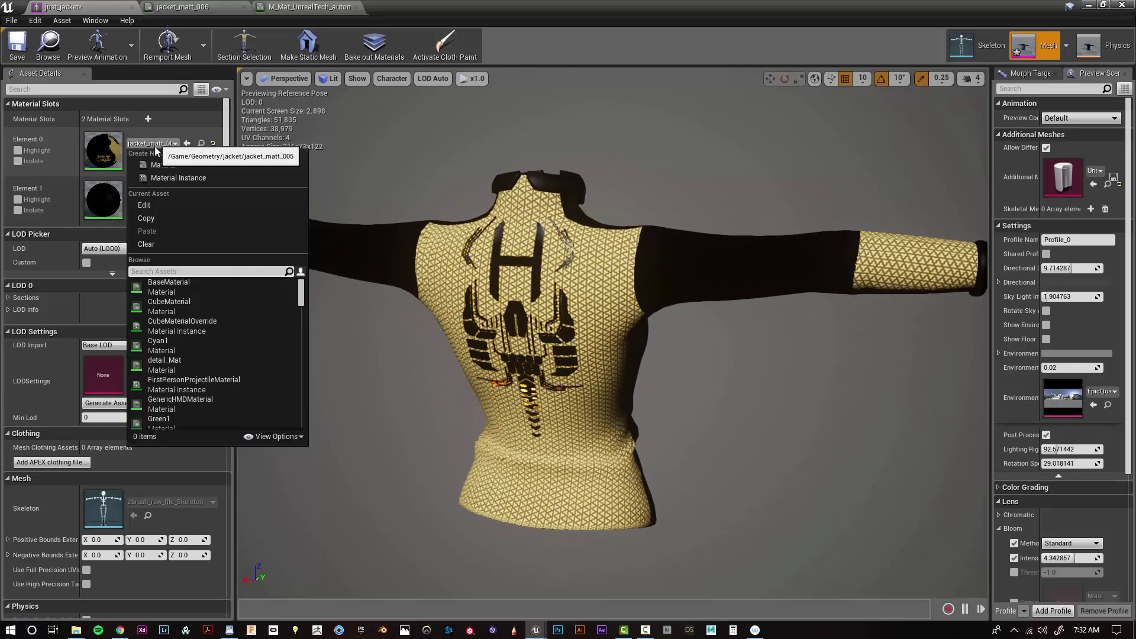
{"action": "left_click", "coordinate": [196, 346]}
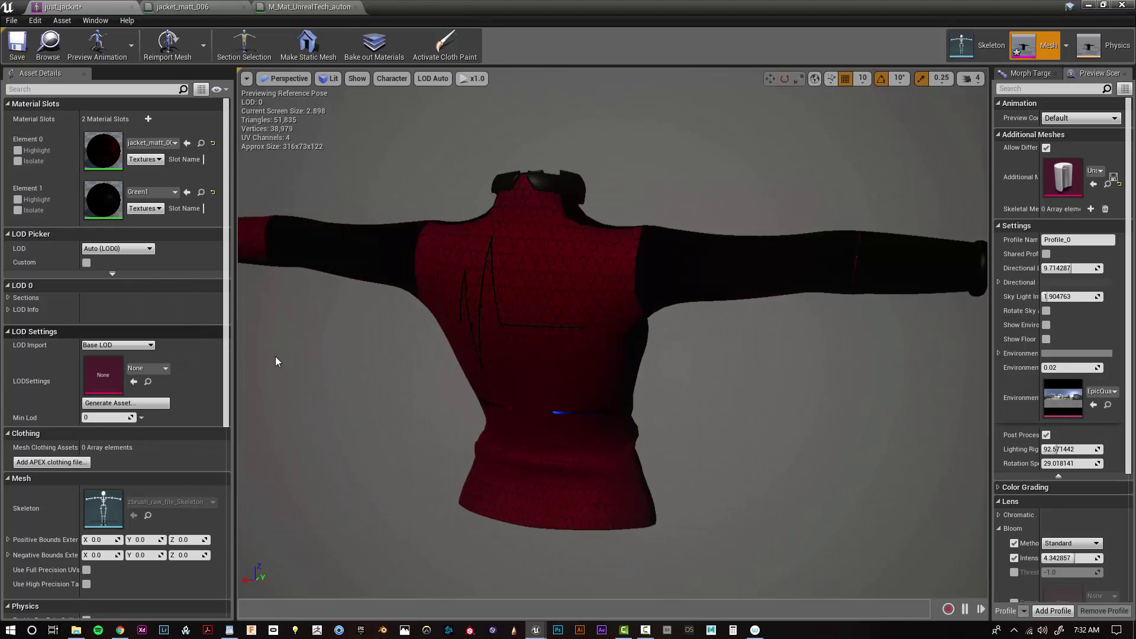
{"action": "mouse_move", "coordinate": [767, 500]}
{"action": "left_mouse_down", "text": "alt"}
{"action": "mouse_move", "coordinate": [823, 501]}
{"action": "mouse_move", "coordinate": [787, 499]}
{"action": "left_mouse_up", "text": "alt"}
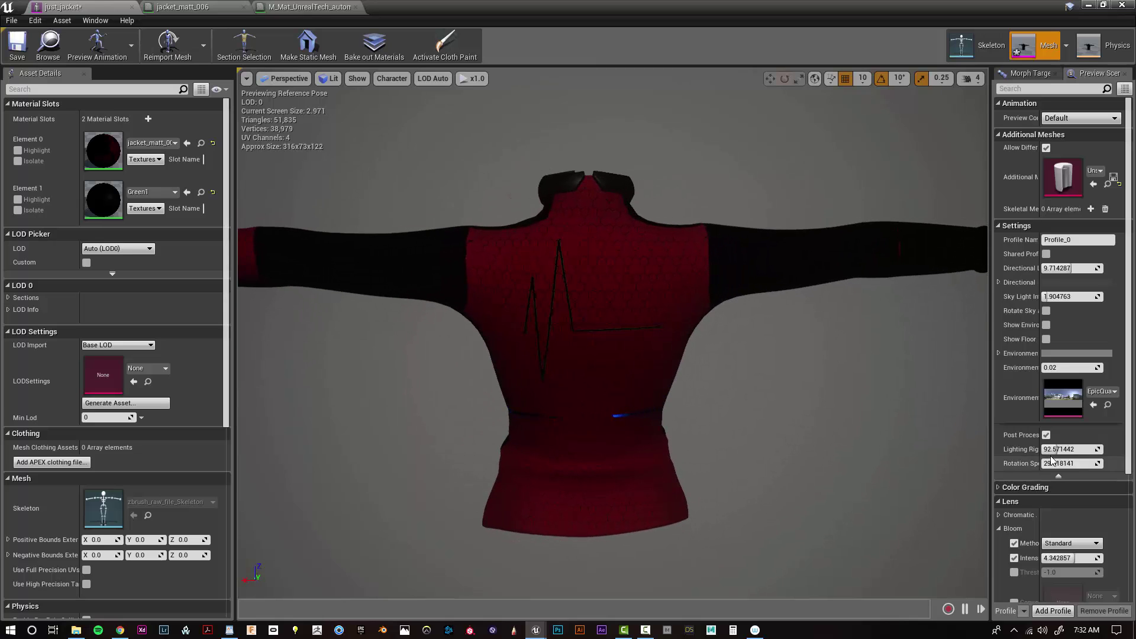
- Set the lighting rig rotation to about 219.43 and view the heartbeat jacket from the side and front
{"action": "mouse_move", "coordinate": [1057, 449]}
{"action": "left_mouse_down"}
{"action": "mouse_move", "coordinate": [1043, 450]}
{"action": "mouse_move", "coordinate": [1062, 450]}
{"action": "left_mouse_up"}
{"action": "left_click_drag", "start_coordinate": [787, 500], "coordinate": [941, 500], "text": "alt"}
{"action": "scroll", "coordinate": [847, 503], "scroll_direction": "down", "scroll_amount": 5}
{"action": "scroll", "coordinate": [846, 503], "scroll_direction": "down", "scroll_amount": 2}
{"action": "left_click_drag", "start_coordinate": [1062, 449], "coordinate": [1078, 449]}
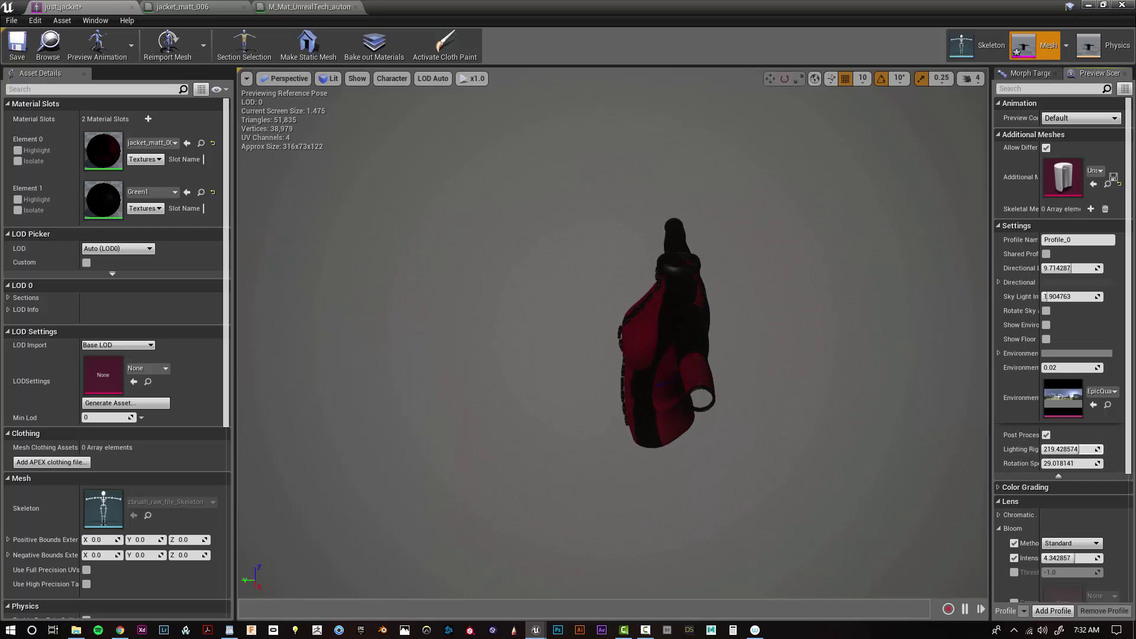
{"action": "left_click_drag", "start_coordinate": [876, 464], "coordinate": [950, 467], "text": "alt"}
{"action": "scroll", "coordinate": [876, 464], "scroll_direction": "up", "scroll_amount": 5}
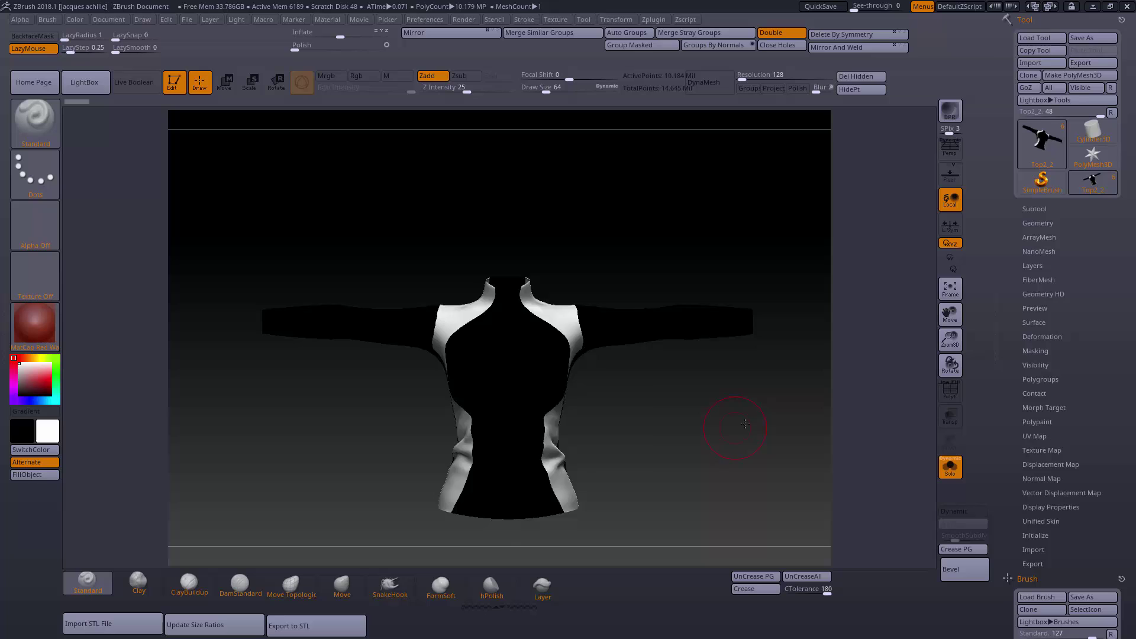
- In ZBrush, select the "jacket for alphas" subtool and switch its material to the white MatCap
{"action": "mouse_move", "coordinate": [735, 406]}
{"action": "left_mouse_down"}
{"action": "mouse_move", "coordinate": [794, 406]}
{"action": "mouse_move", "coordinate": [708, 426]}
{"action": "mouse_move", "coordinate": [758, 407]}
{"action": "left_mouse_up"}
{"action": "left_click", "coordinate": [1037, 208]}
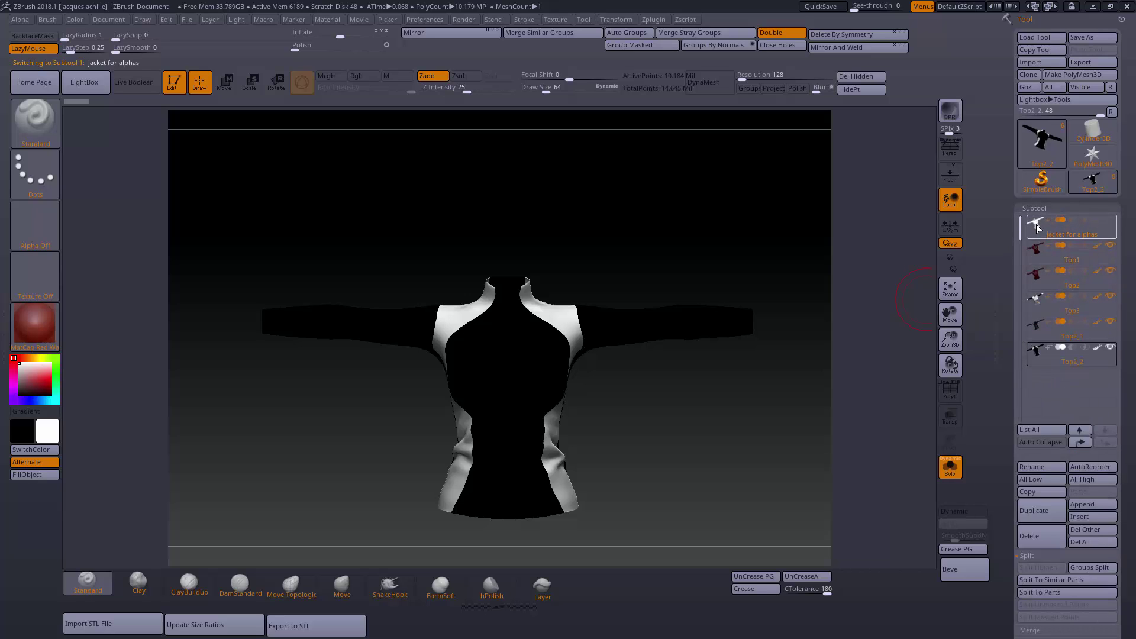
{"action": "left_click", "coordinate": [42, 339]}
{"action": "left_click", "coordinate": [109, 387]}
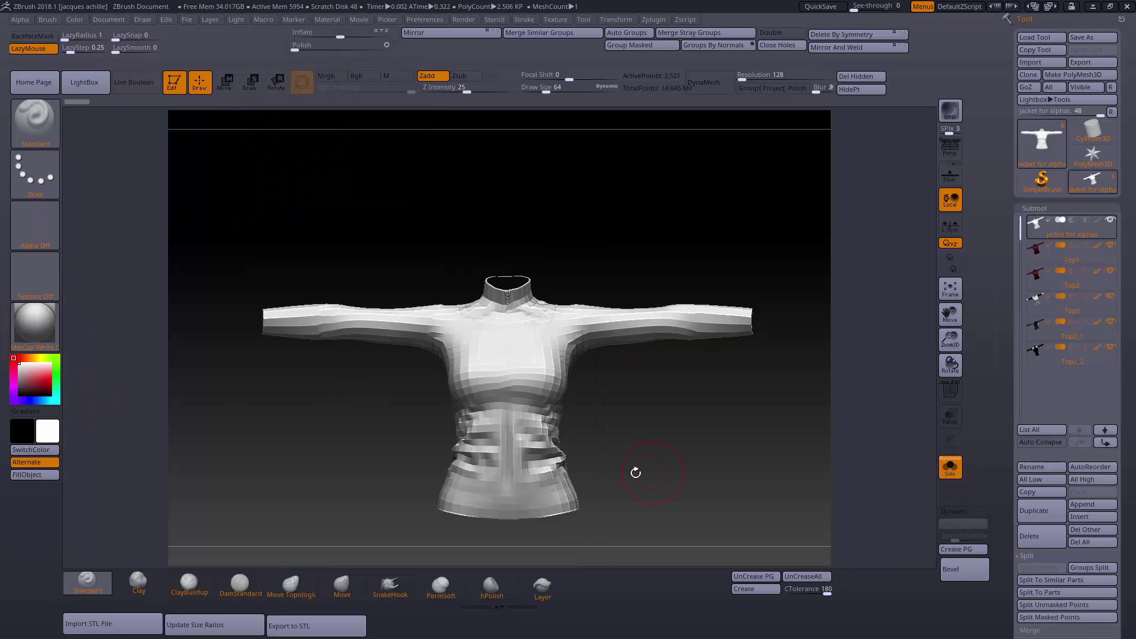
{"action": "mouse_move", "coordinate": [709, 472]}
{"action": "left_mouse_down"}
{"action": "mouse_move", "coordinate": [734, 469]}
{"action": "mouse_move", "coordinate": [721, 472]}
{"action": "left_mouse_up"}
- Flatten the "jacket for alphas" subtool with UV Master and frame its complete UV layout
{"action": "left_click", "coordinate": [657, 19]}
{"action": "left_click", "coordinate": [682, 252]}
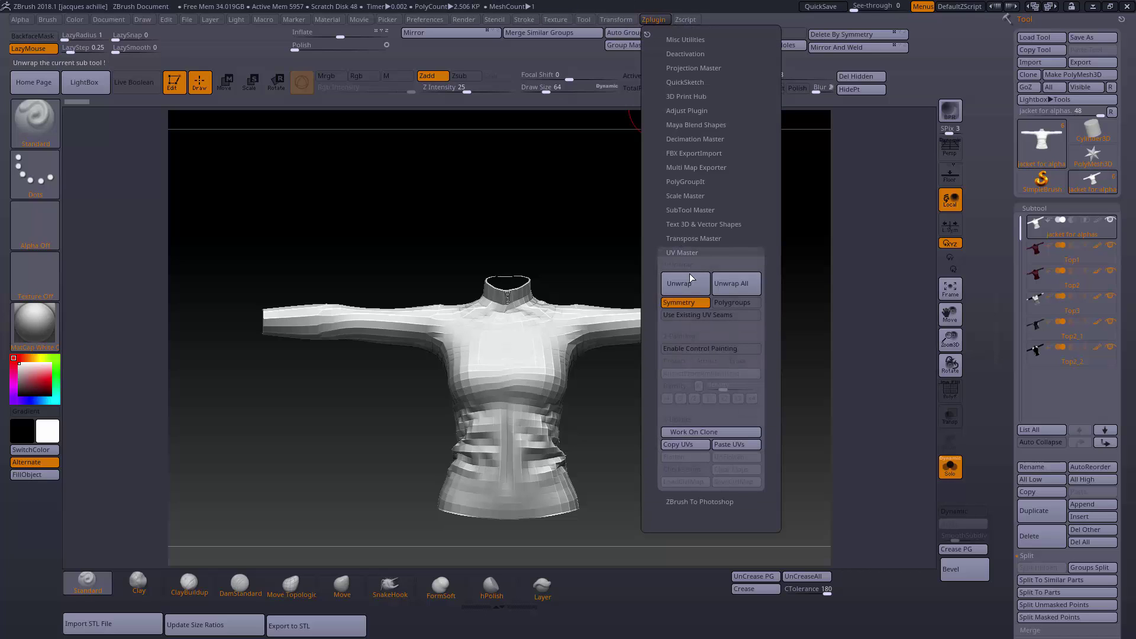
{"action": "left_click", "coordinate": [685, 457]}
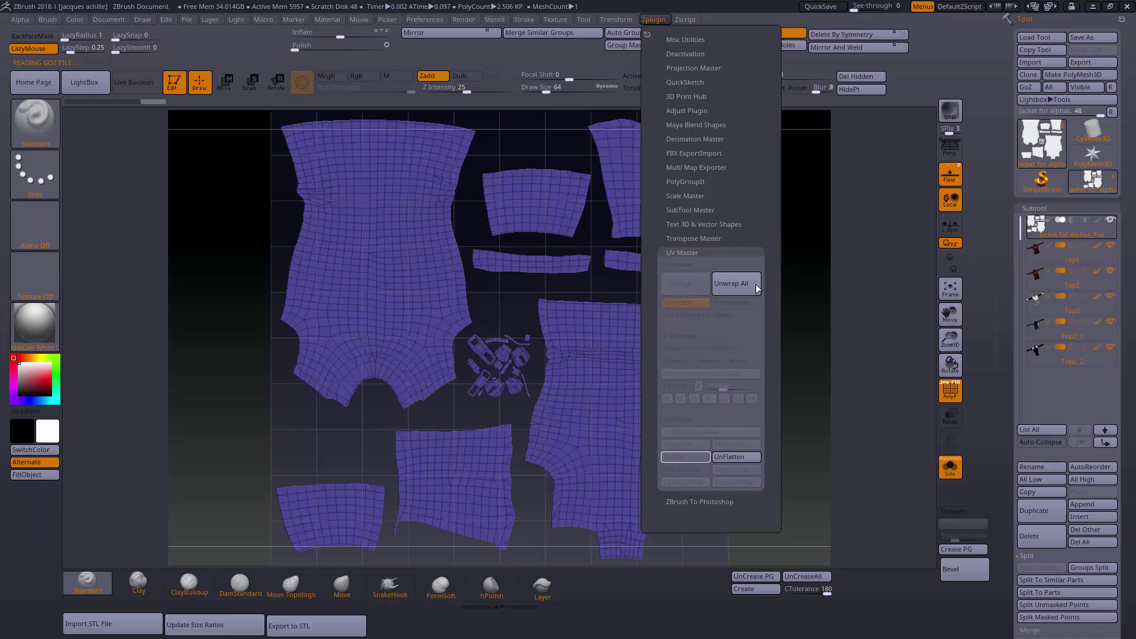
{"action": "left_click_drag", "start_coordinate": [943, 343], "coordinate": [936, 306]}
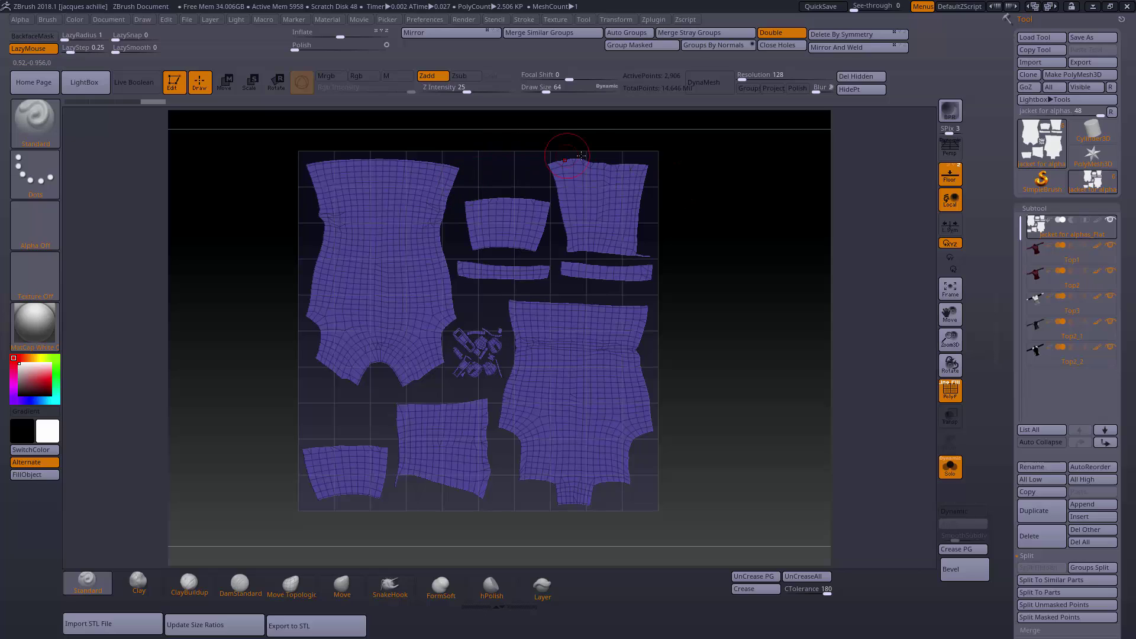
{"action": "left_click_drag", "start_coordinate": [951, 314], "coordinate": [959, 318]}
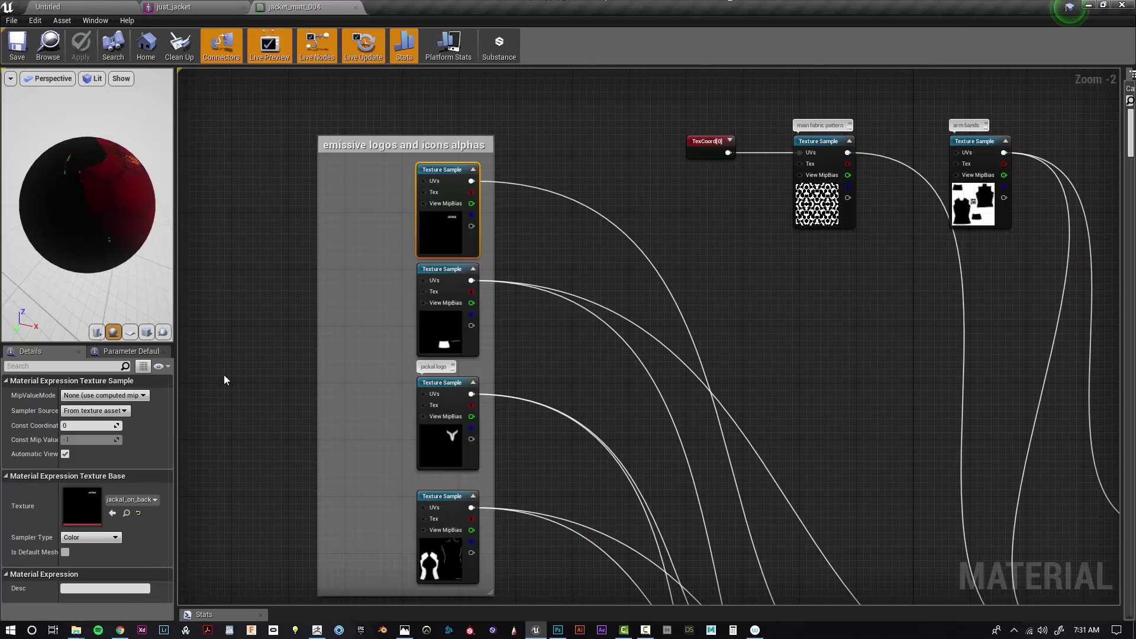
- In Unreal Engine, select the Panner node in the jacket_matt_004 graph to review its speed settings
{"action": "scroll", "coordinate": [526, 435], "scroll_direction": "down", "scroll_amount": 5}
{"action": "right_click_drag", "start_coordinate": [388, 493], "coordinate": [293, 124]}
{"action": "scroll", "coordinate": [397, 358], "scroll_direction": "up", "scroll_amount": 6}
{"action": "left_click", "coordinate": [426, 332]}
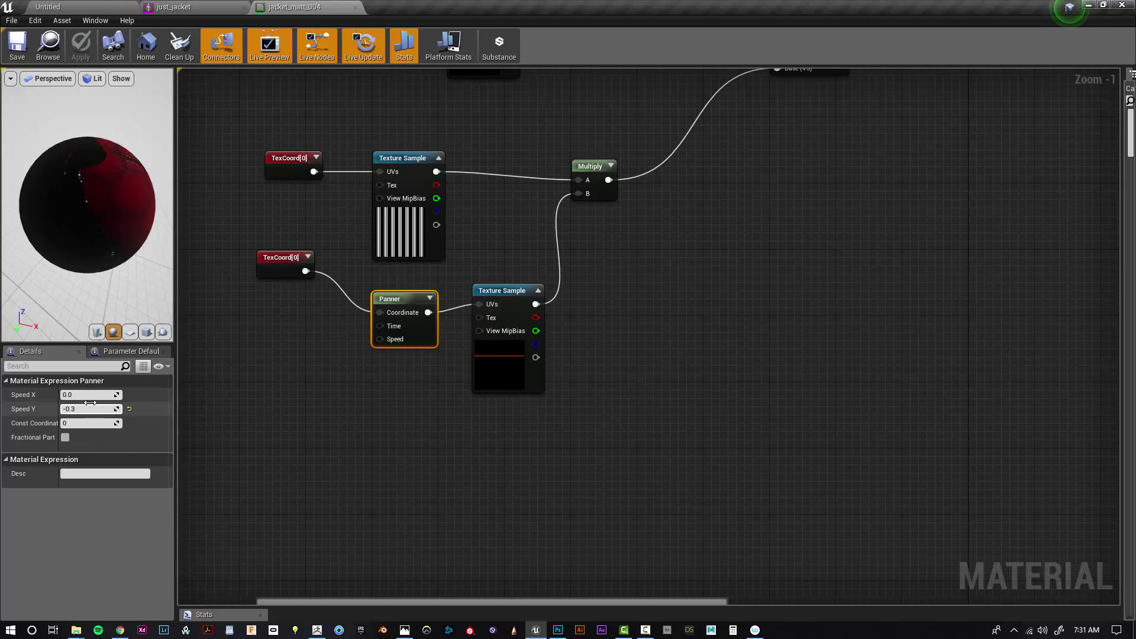
{"action": "right_click_drag", "start_coordinate": [340, 413], "coordinate": [473, 468]}
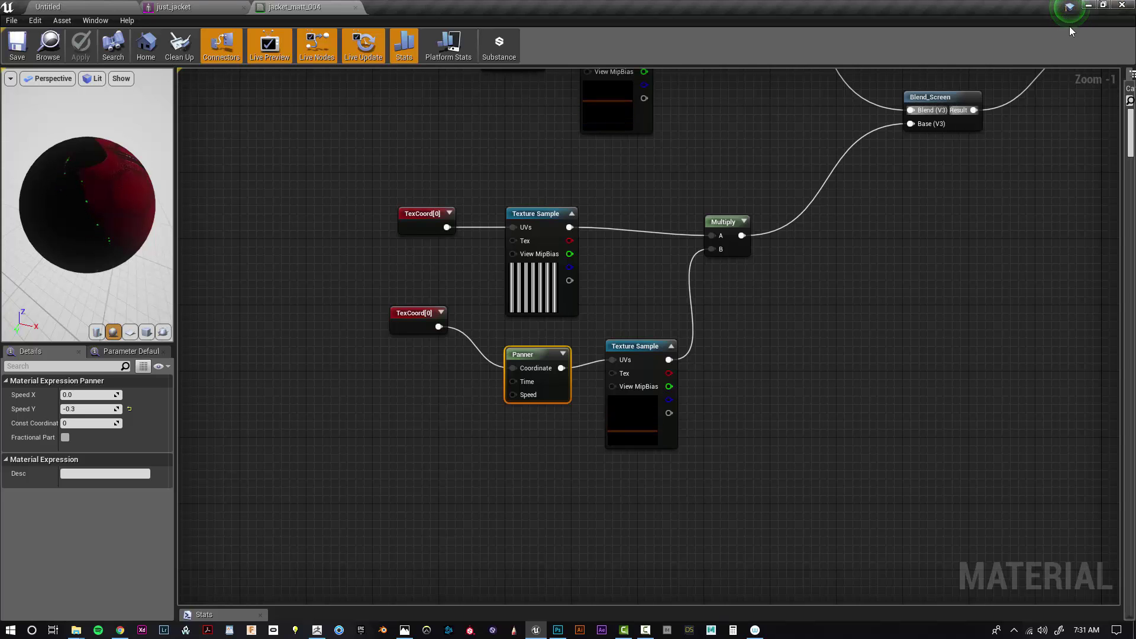
- Return to the just_jacket mesh and orbit around to the JACKALS lettering on its back
{"action": "left_click", "coordinate": [161, 6]}
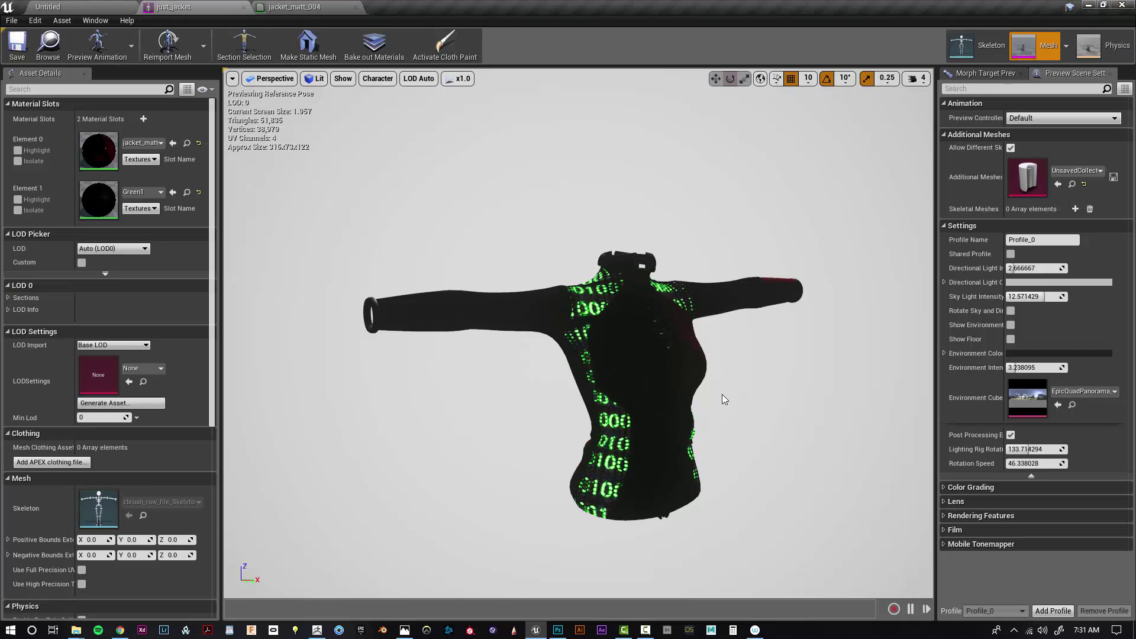
{"action": "mouse_move", "coordinate": [480, 452]}
{"action": "left_mouse_down", "text": "alt"}
{"action": "mouse_move", "coordinate": [332, 451]}
{"action": "mouse_move", "coordinate": [480, 452]}
{"action": "left_mouse_up", "text": "alt"}
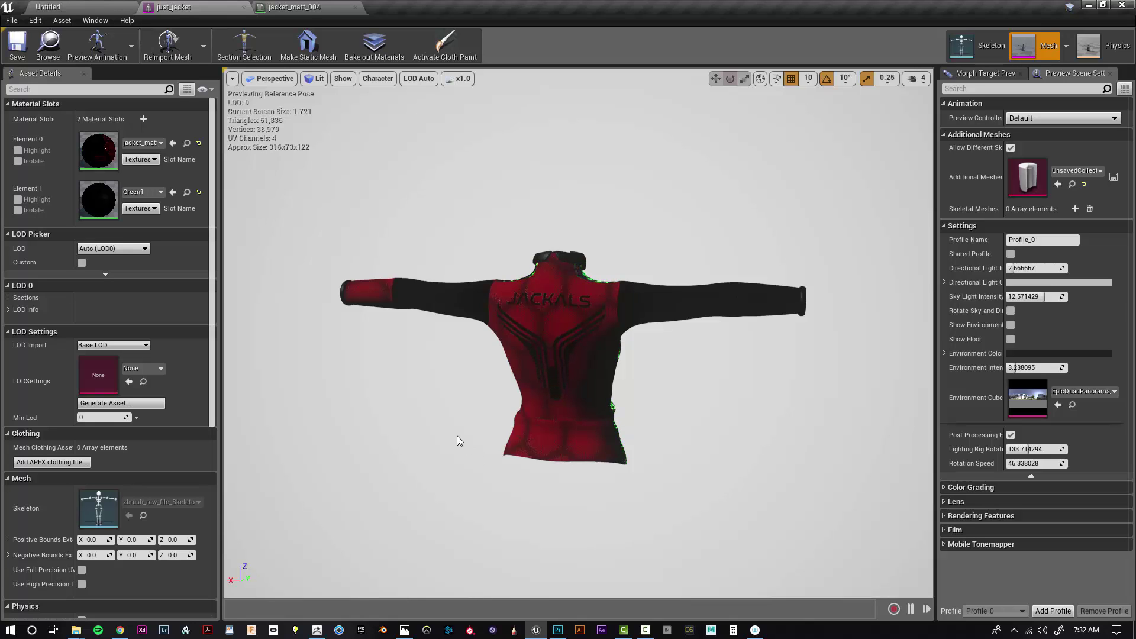
- Switch back to ZBrush and unflatten the jacket's UV layout with UV Master
{"action": "left_click", "coordinate": [318, 631]}
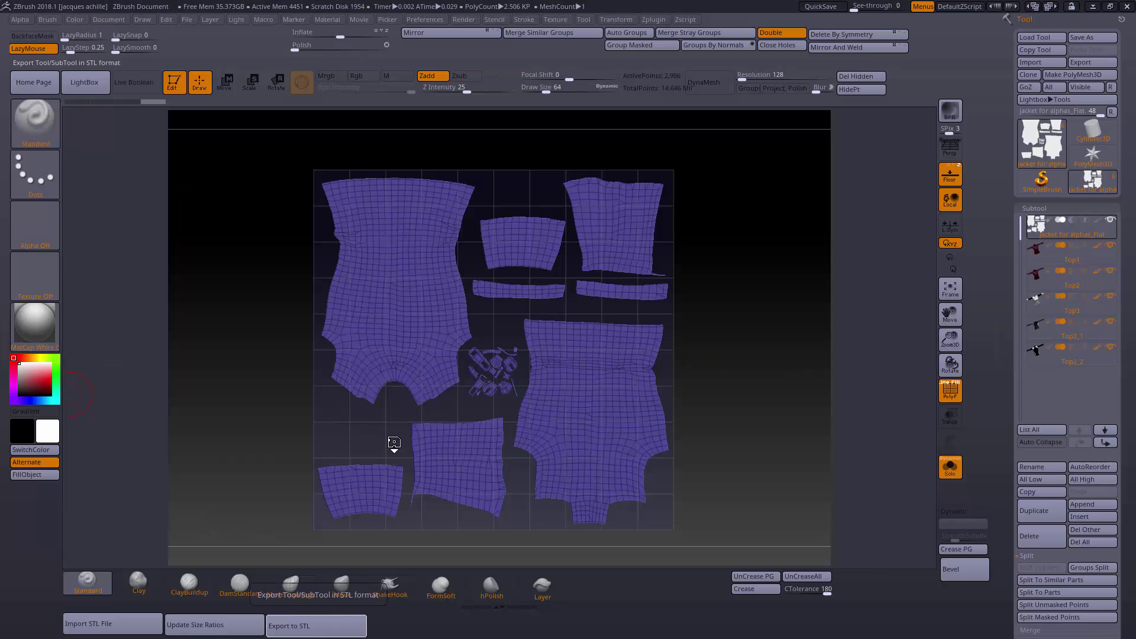
{"action": "left_click_drag", "start_coordinate": [771, 269], "coordinate": [770, 283]}
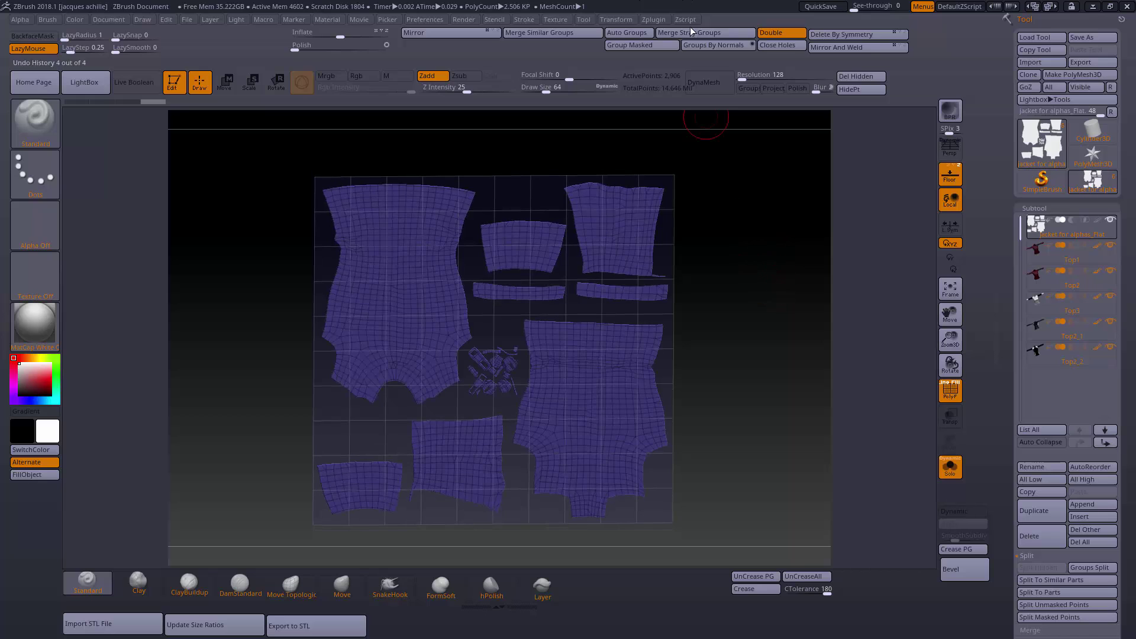
{"action": "left_click", "coordinate": [658, 18]}
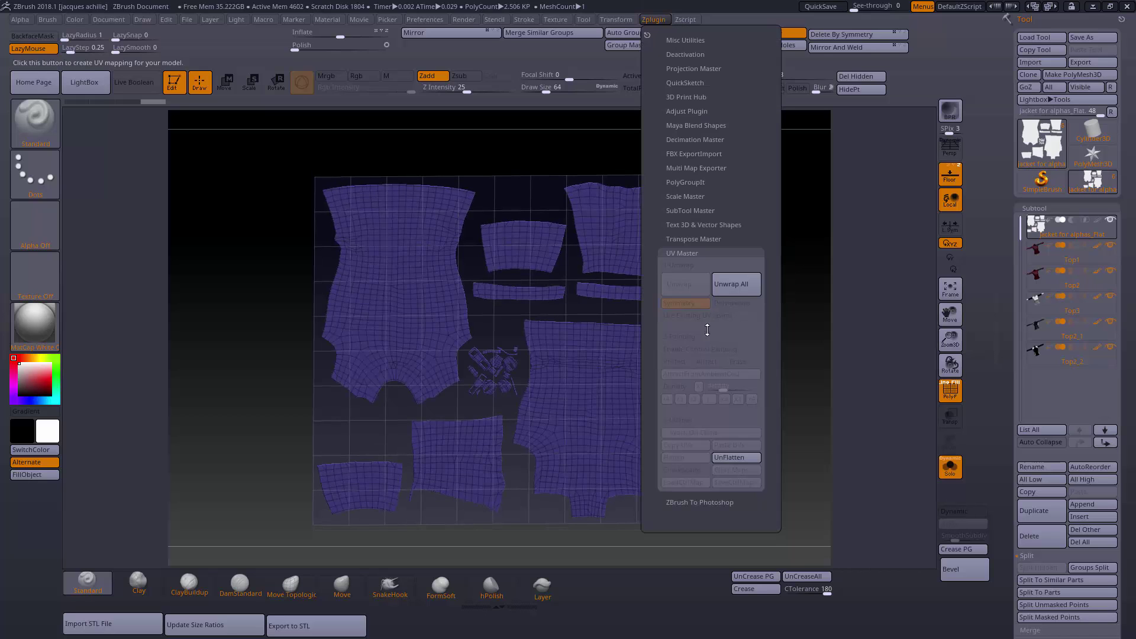
{"action": "left_click", "coordinate": [736, 458]}
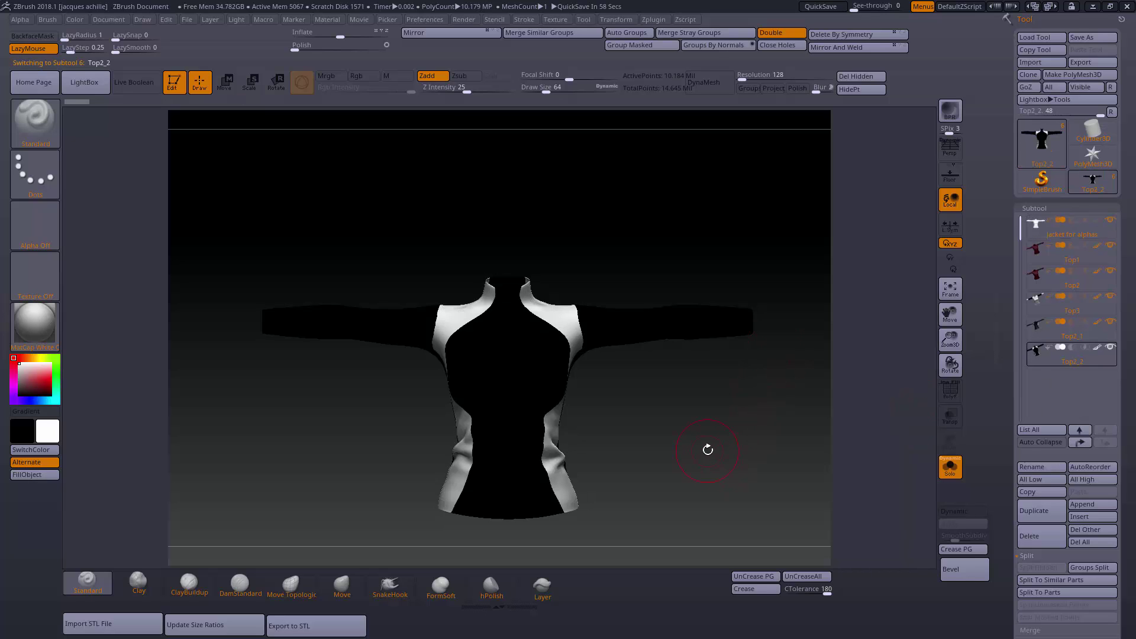
- Change the document background to white and inspect the black-and-white Top2_2 jacket against it
{"action": "left_click_drag", "start_coordinate": [746, 444], "coordinate": [690, 440]}
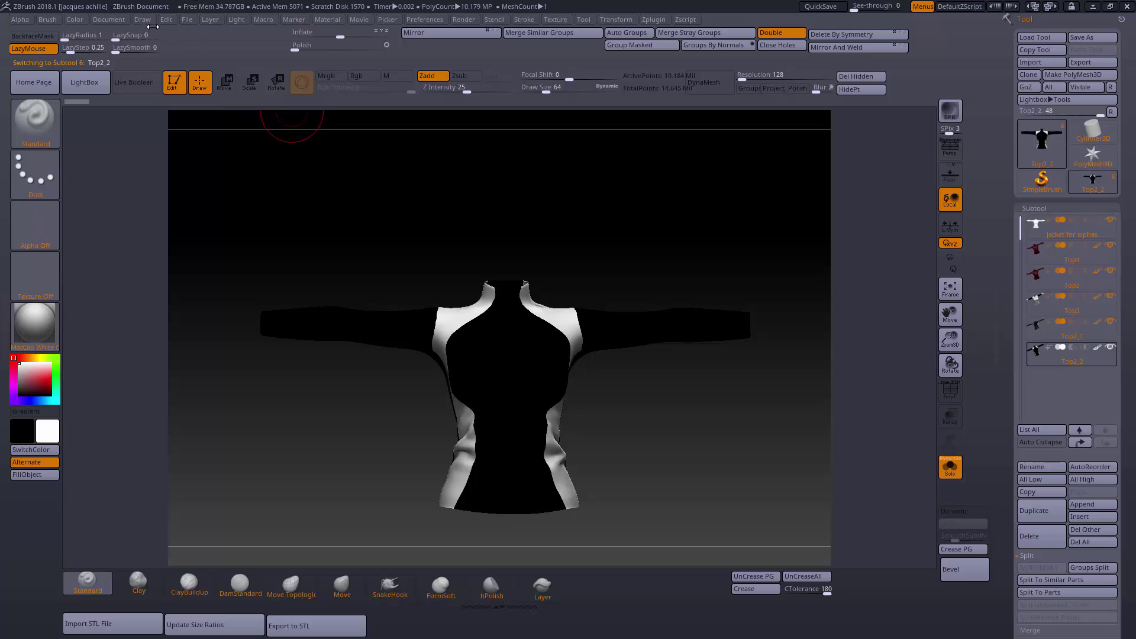
{"action": "mouse_move", "coordinate": [101, 20]}
{"action": "left_click", "coordinate": [143, 223]}
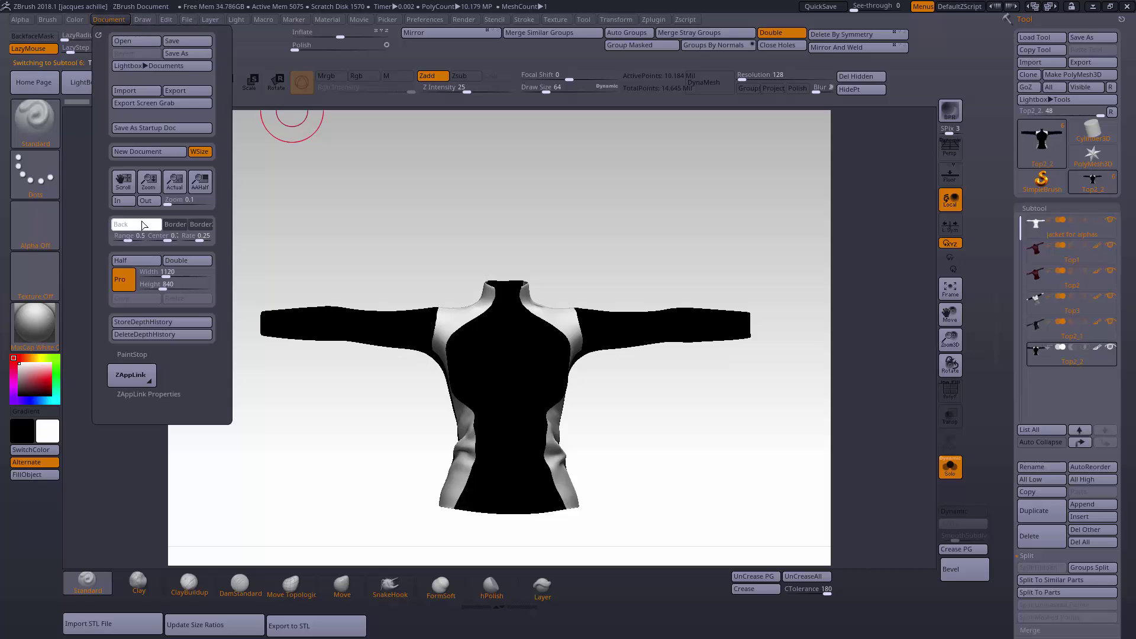
{"action": "left_click_drag", "start_coordinate": [749, 455], "coordinate": [779, 452]}
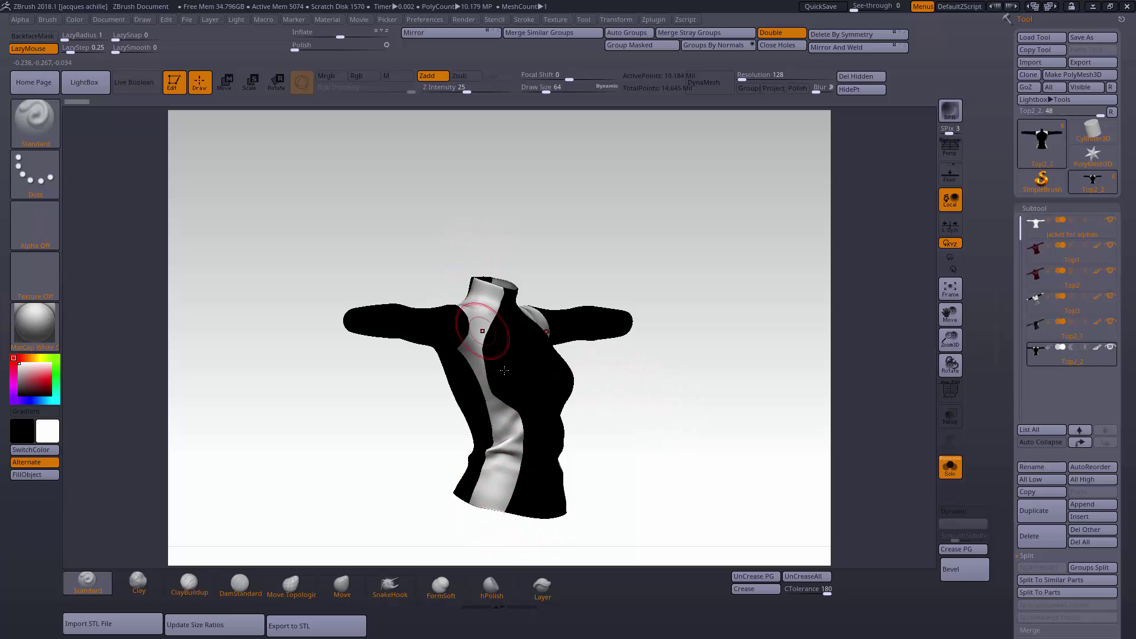
{"action": "left_click_drag", "start_coordinate": [736, 438], "coordinate": [694, 446]}
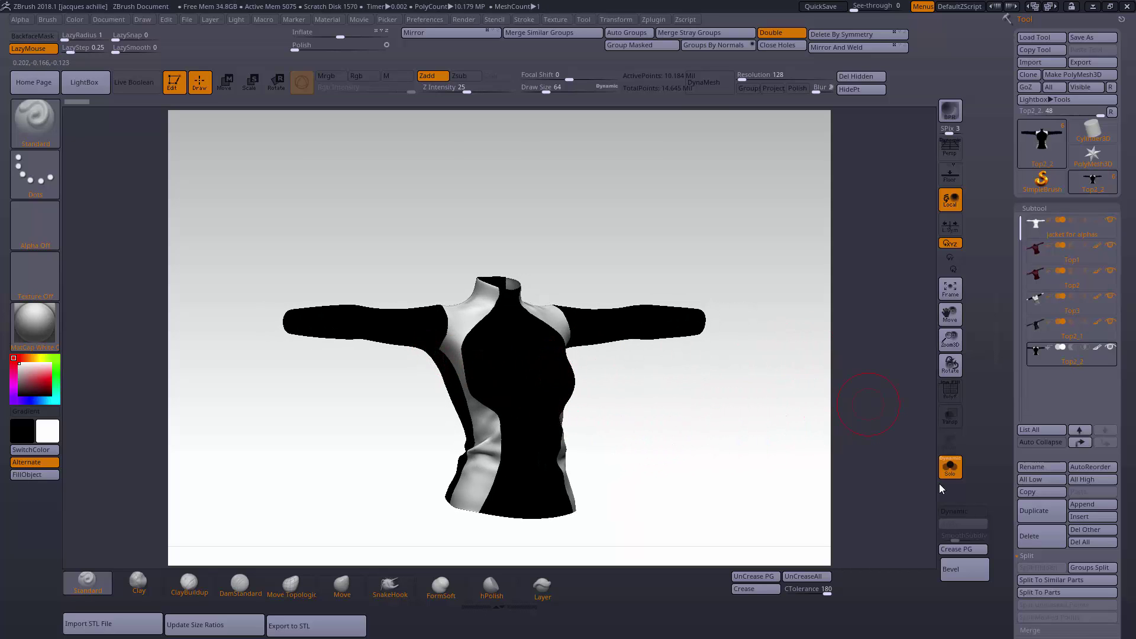
- Open the Texture Map settings of the Top2_2 subtool
{"action": "mouse_move", "coordinate": [1006, 565]}
{"action": "left_mouse_down"}
{"action": "mouse_move", "coordinate": [988, 371]}
{"action": "mouse_move", "coordinate": [987, 419]}
{"action": "left_mouse_up"}
{"action": "left_click", "coordinate": [1050, 325]}
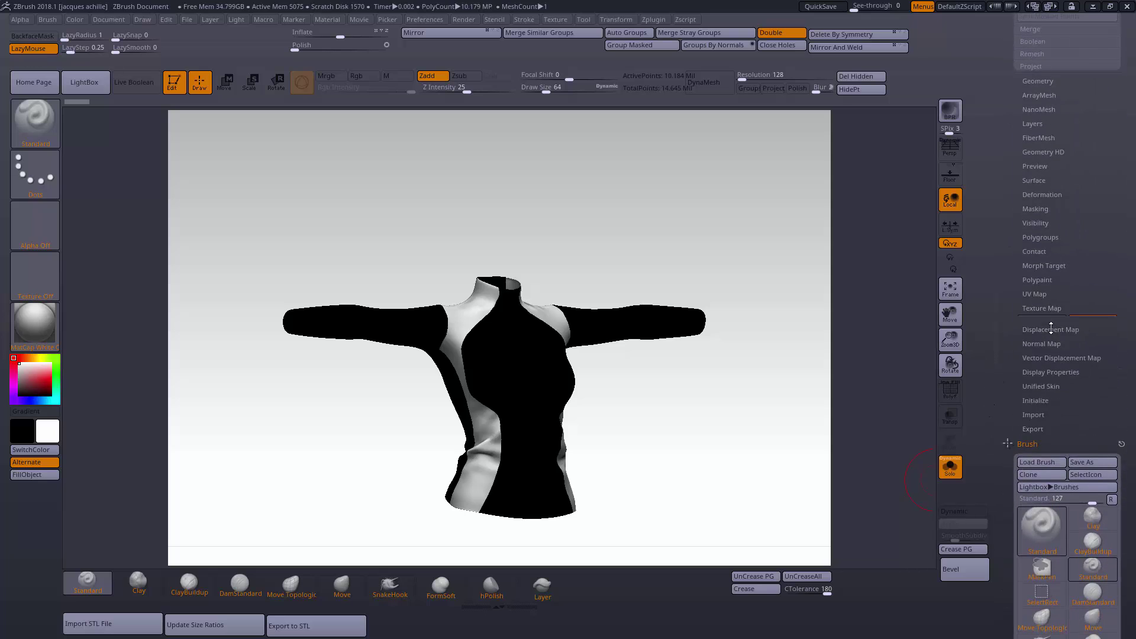
{"action": "left_click_drag", "start_coordinate": [1001, 279], "coordinate": [1002, 320]}
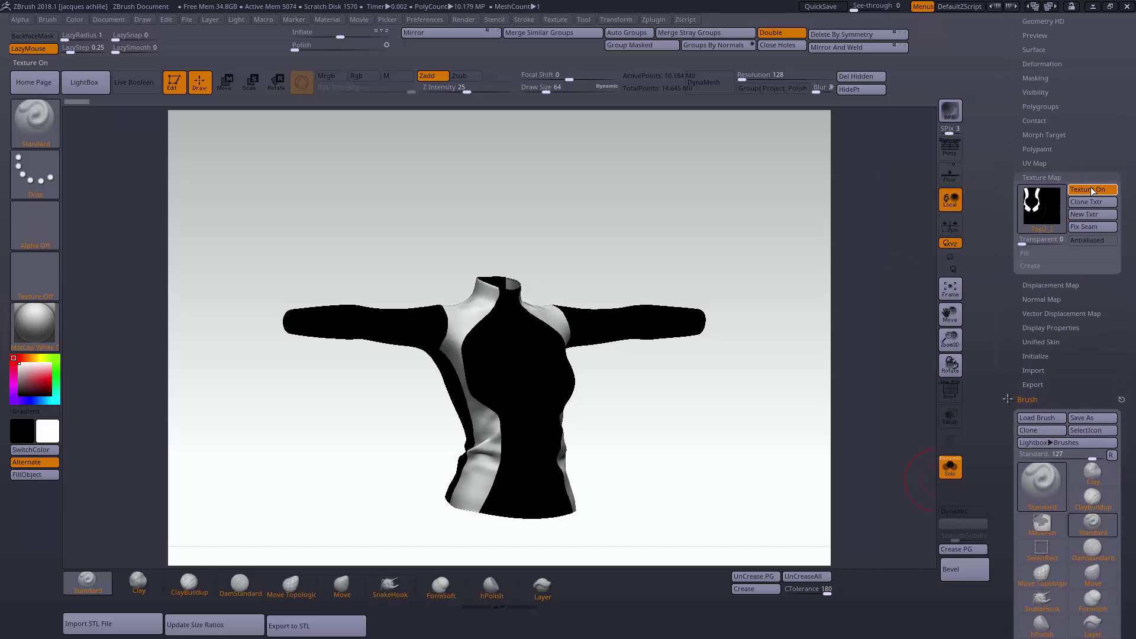
- Turn off the jacket's texture map and fill it with black, using the Layer brush with Rgb at intensity 100 and Zadd off
{"action": "left_click", "coordinate": [1092, 190]}
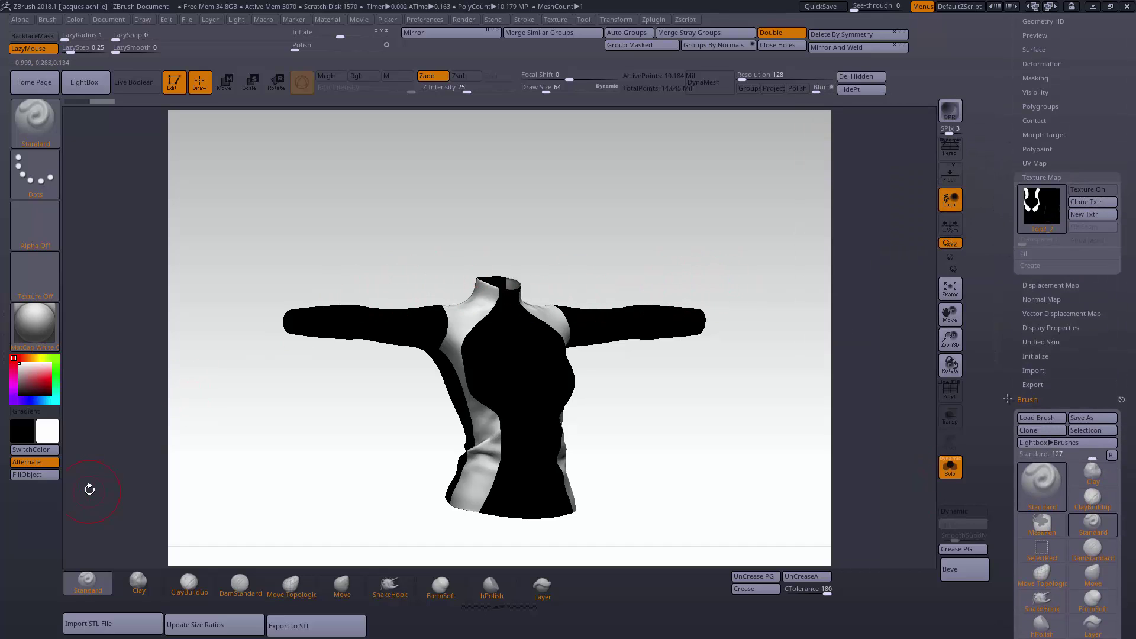
{"action": "left_click", "coordinate": [31, 450]}
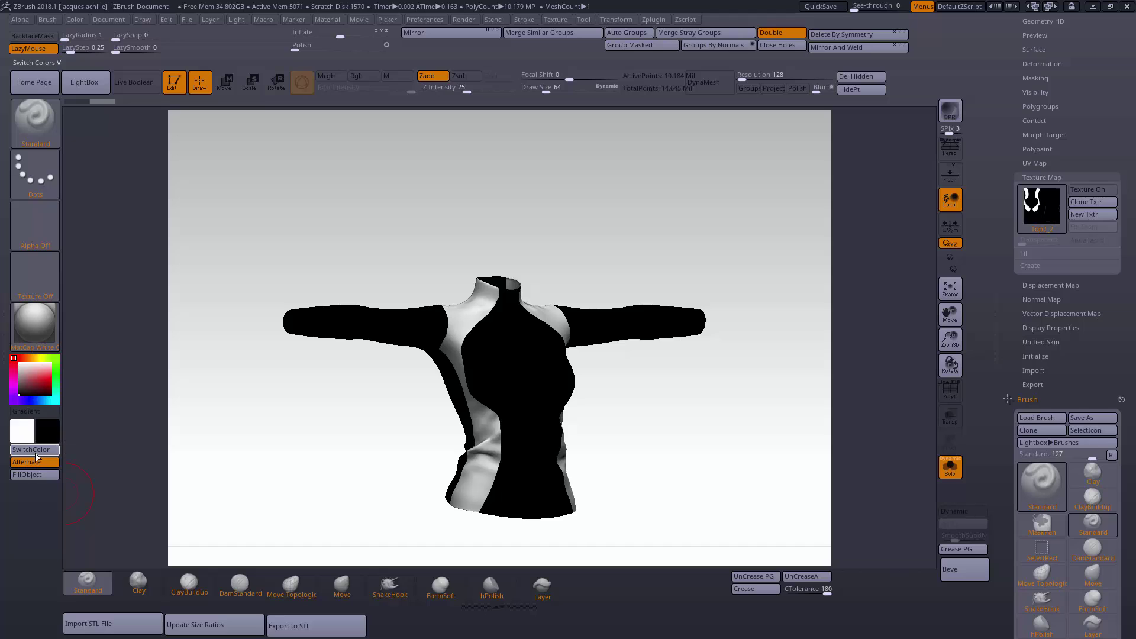
{"action": "left_click", "coordinate": [543, 589]}
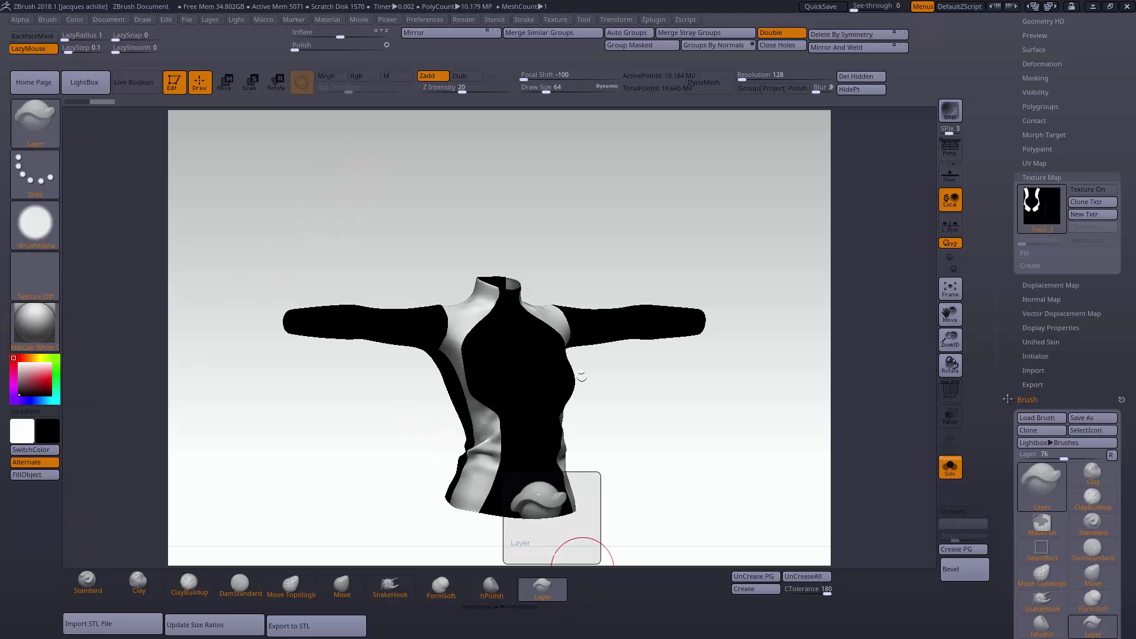
{"action": "left_click", "coordinate": [361, 76]}
{"action": "left_click_drag", "start_coordinate": [351, 92], "coordinate": [417, 94]}
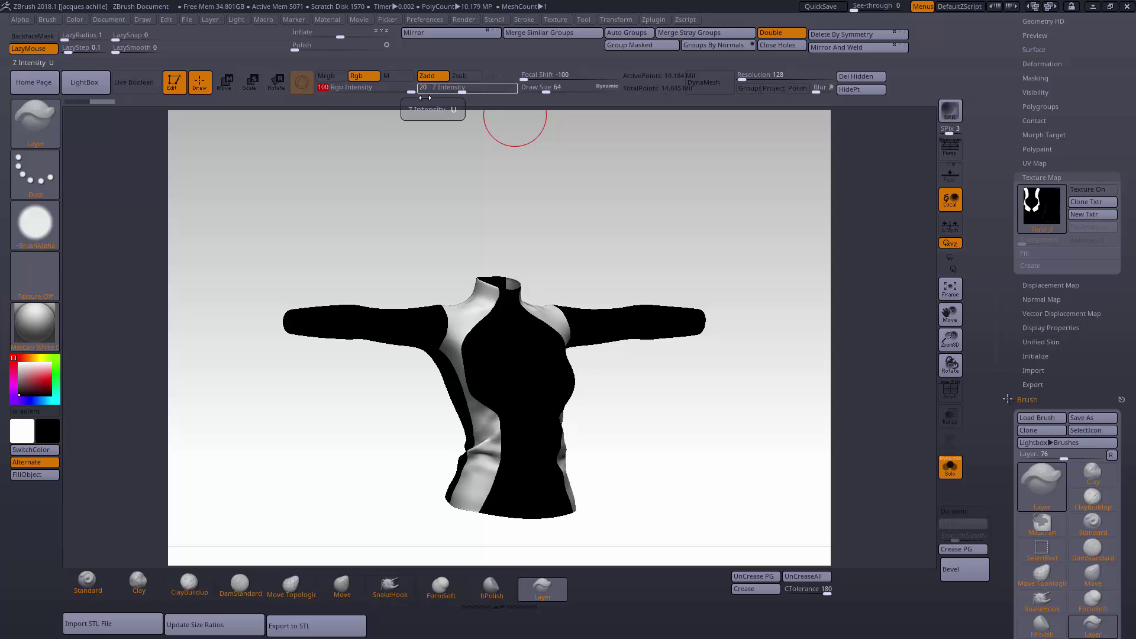
{"action": "left_click", "coordinate": [438, 78]}
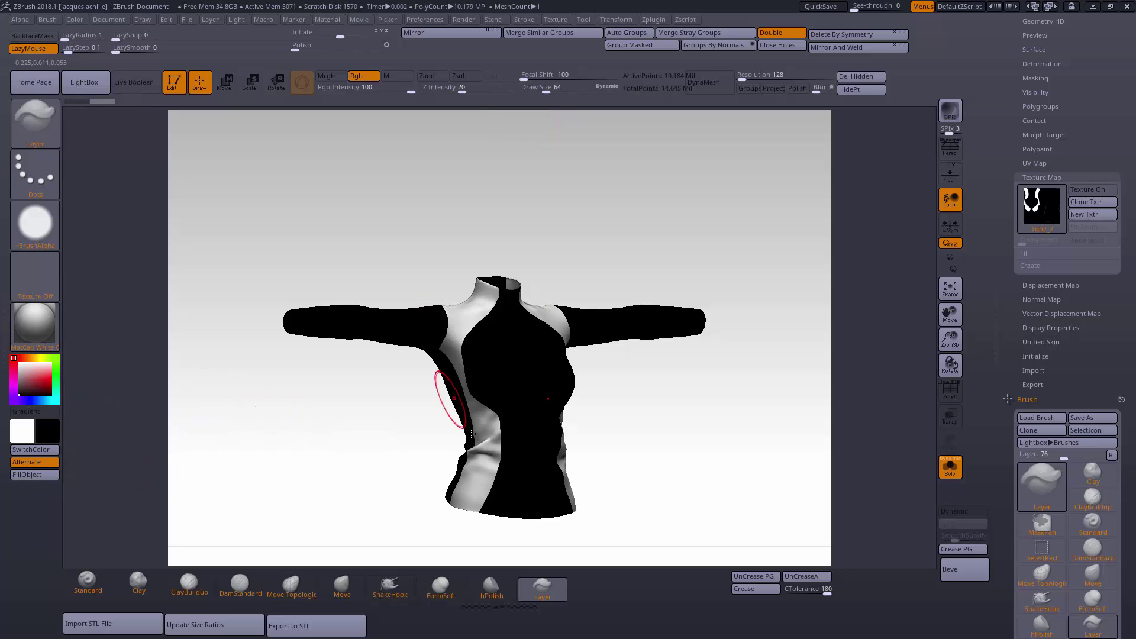
{"action": "left_click", "coordinate": [35, 475]}
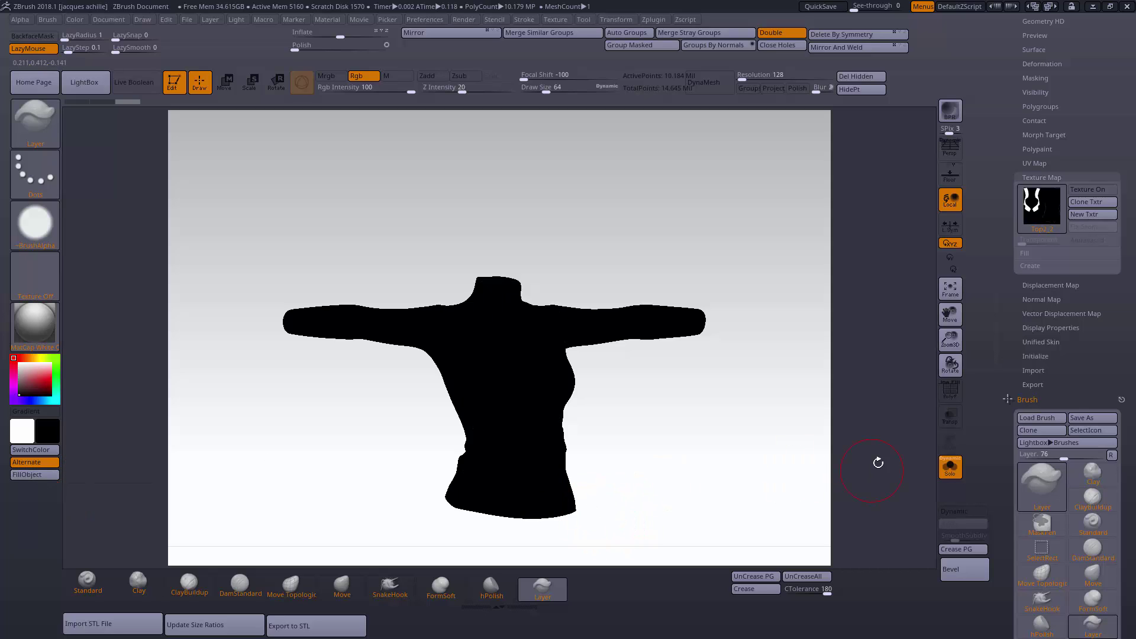
- Turn on the polyframe display and orbit around the jacket to examine its polygroups, ending on a straight back view
{"action": "left_click", "coordinate": [949, 392]}
{"action": "left_click_drag", "start_coordinate": [758, 380], "coordinate": [704, 419], "text": "ctrl"}
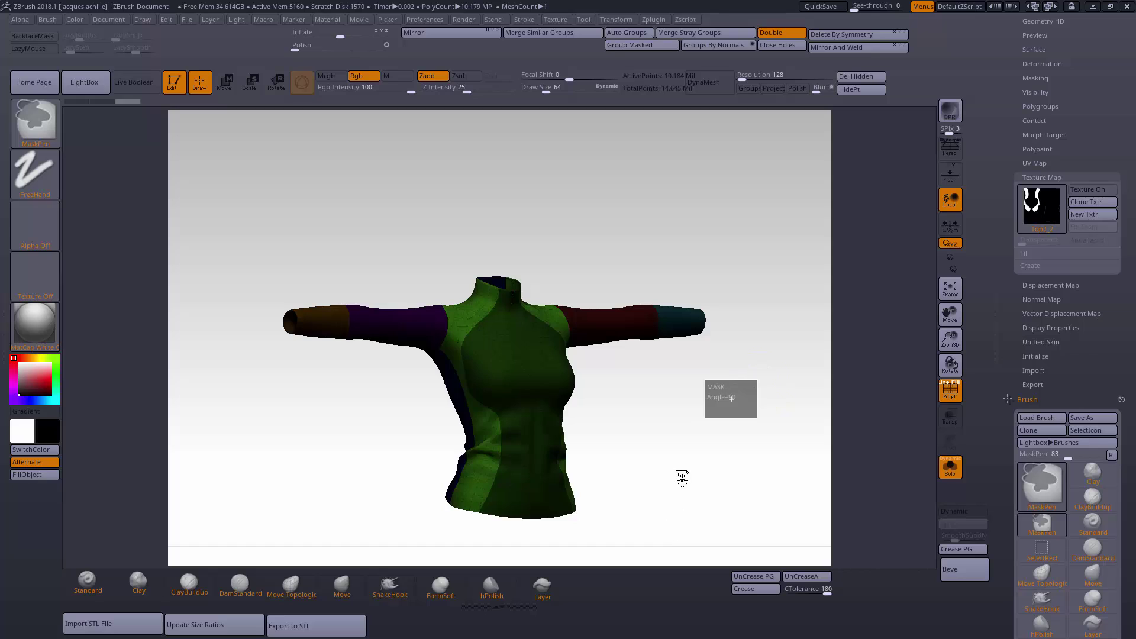
{"action": "left_click", "coordinate": [950, 391]}
{"action": "left_click_drag", "start_coordinate": [775, 421], "coordinate": [595, 409]}
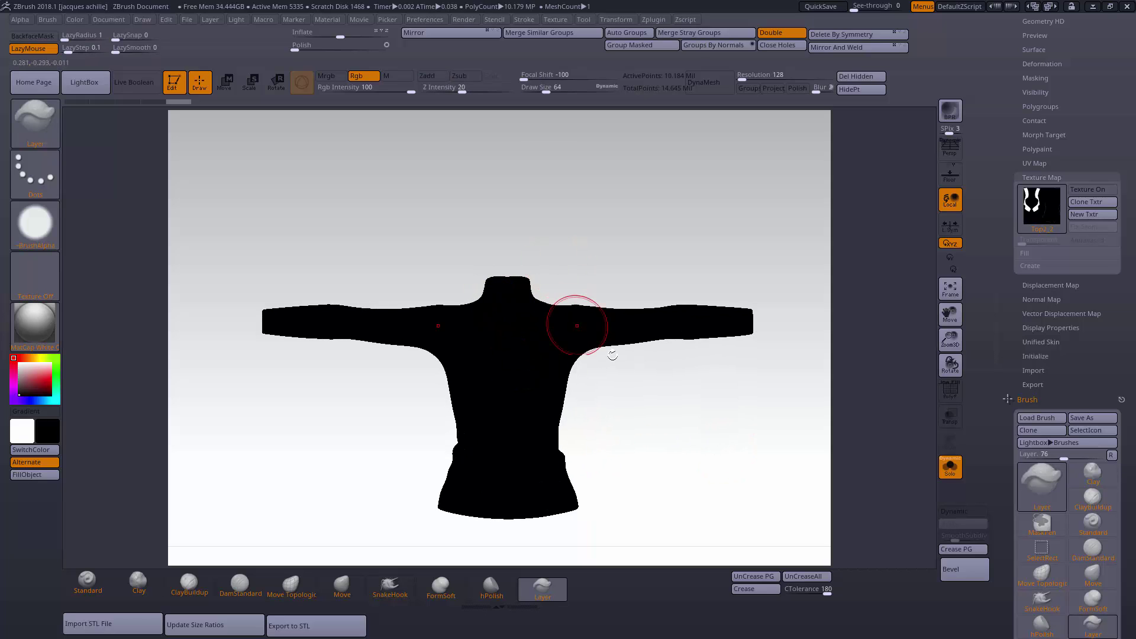
{"action": "mouse_move", "coordinate": [666, 458]}
{"action": "left_mouse_down"}
{"action": "mouse_move", "coordinate": [784, 436]}
{"action": "mouse_move", "coordinate": [715, 428]}
{"action": "left_mouse_up"}
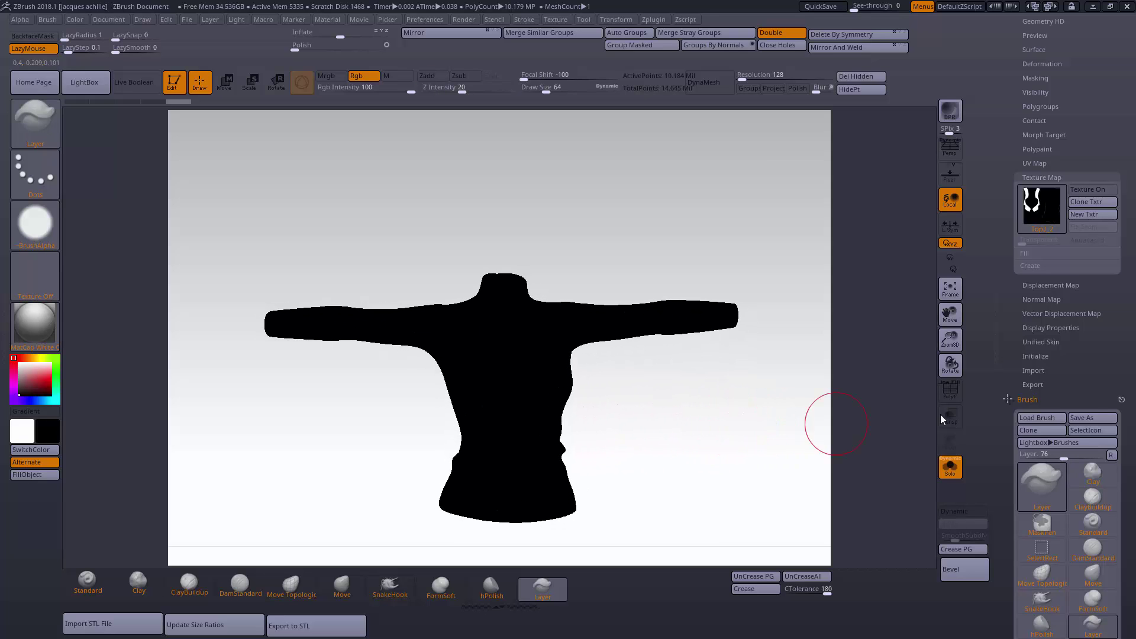
{"action": "left_click", "coordinate": [949, 393]}
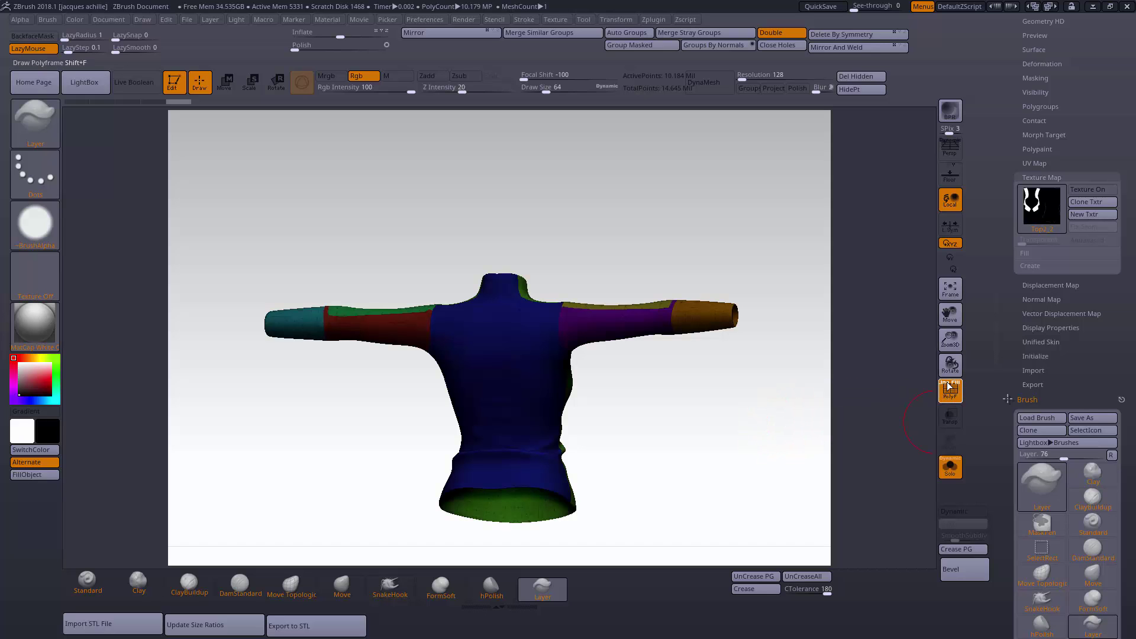
{"action": "left_click_drag", "start_coordinate": [762, 435], "coordinate": [820, 433]}
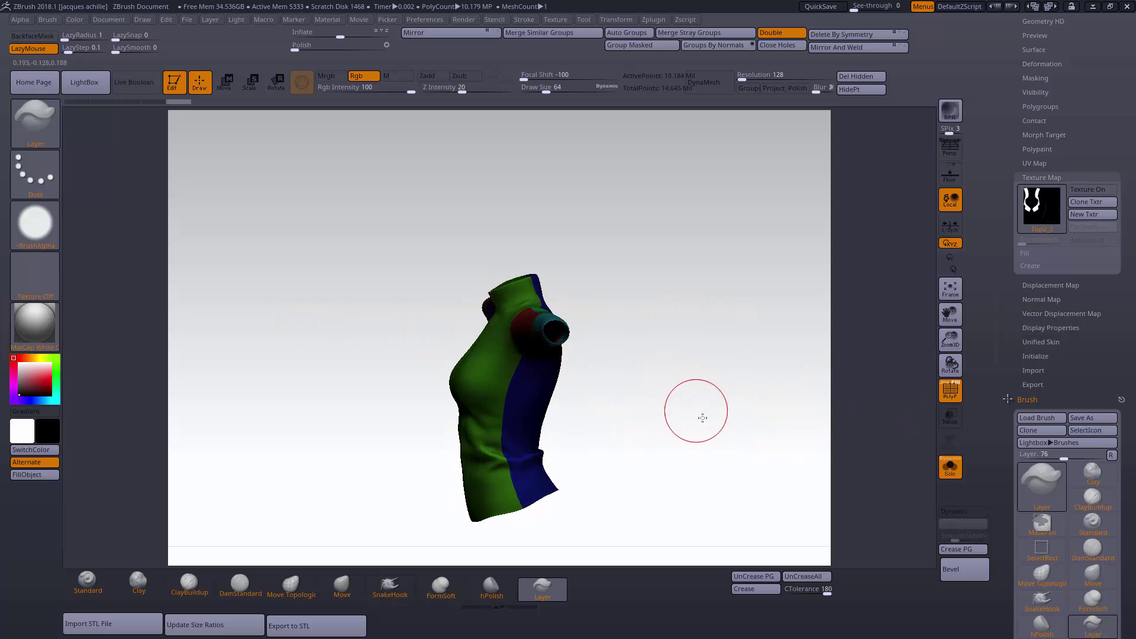
{"action": "left_click_drag", "start_coordinate": [698, 413], "coordinate": [844, 420]}
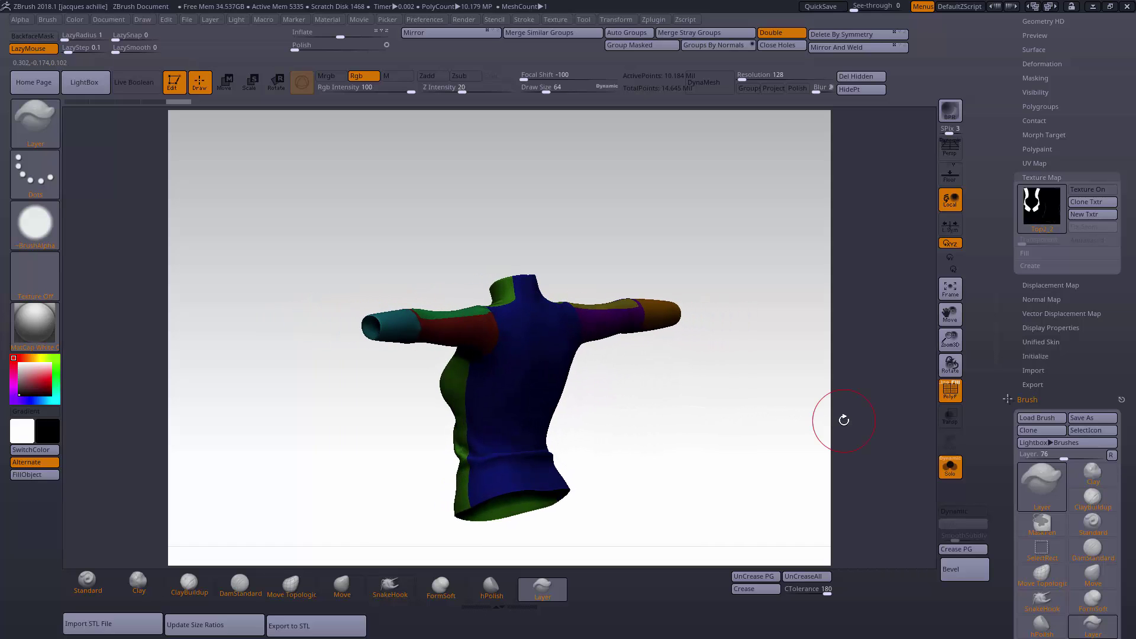
{"action": "left_click_drag", "start_coordinate": [735, 447], "coordinate": [670, 413]}
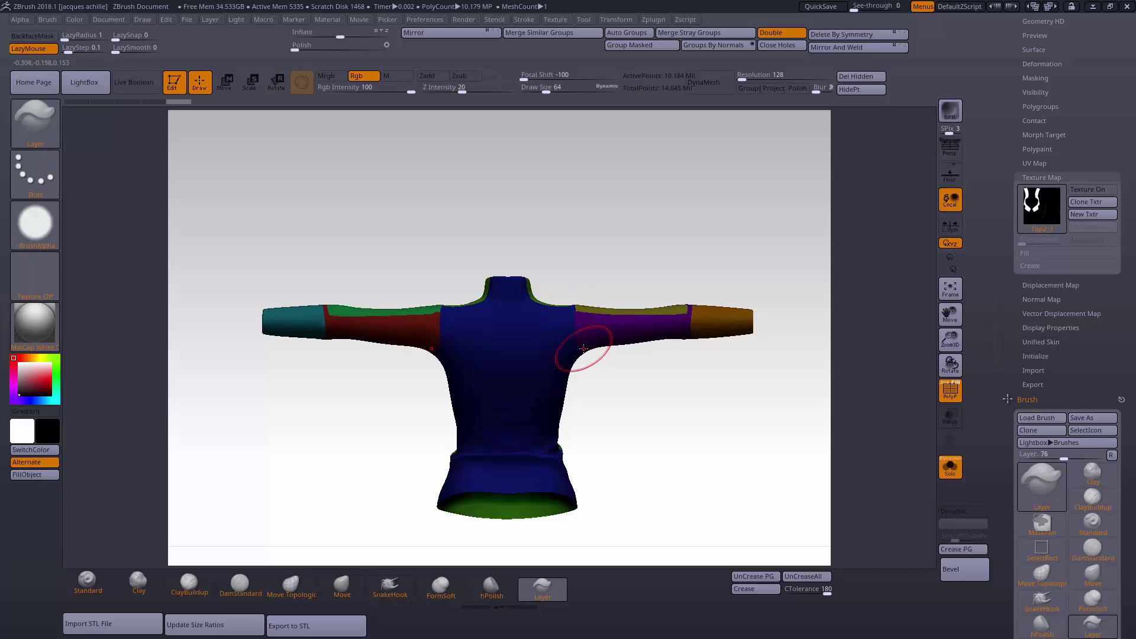
- Set the Layer brush stroke to DragRect and open the Cyberpunk tattoo alphas folder for importing alphas
{"action": "left_click", "coordinate": [36, 173]}
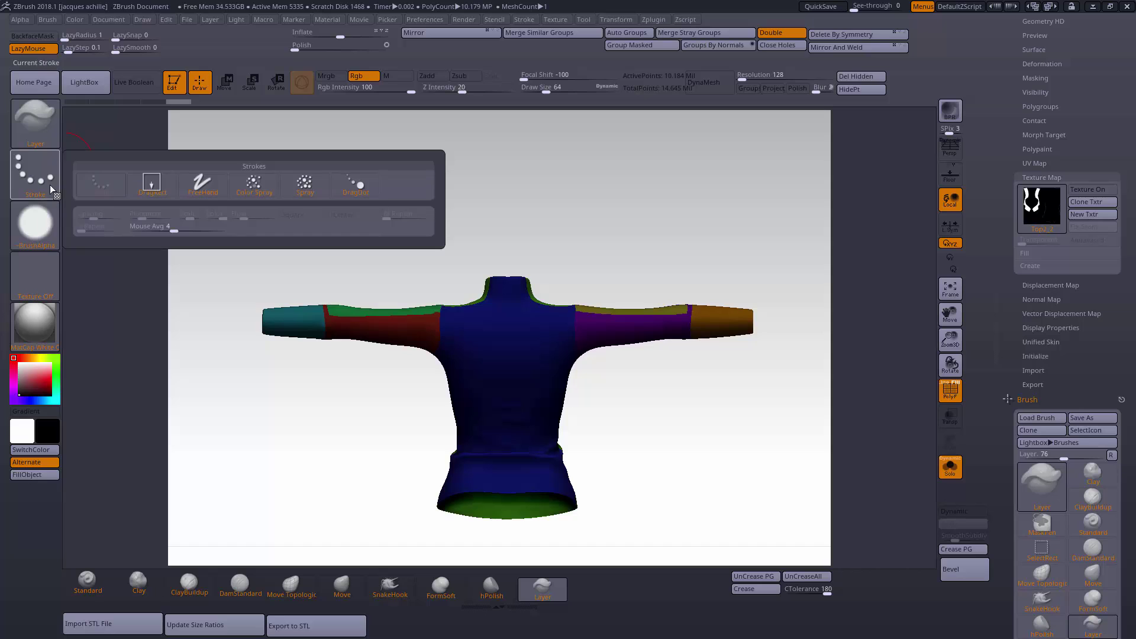
{"action": "left_click", "coordinate": [150, 178]}
{"action": "left_click", "coordinate": [56, 237]}
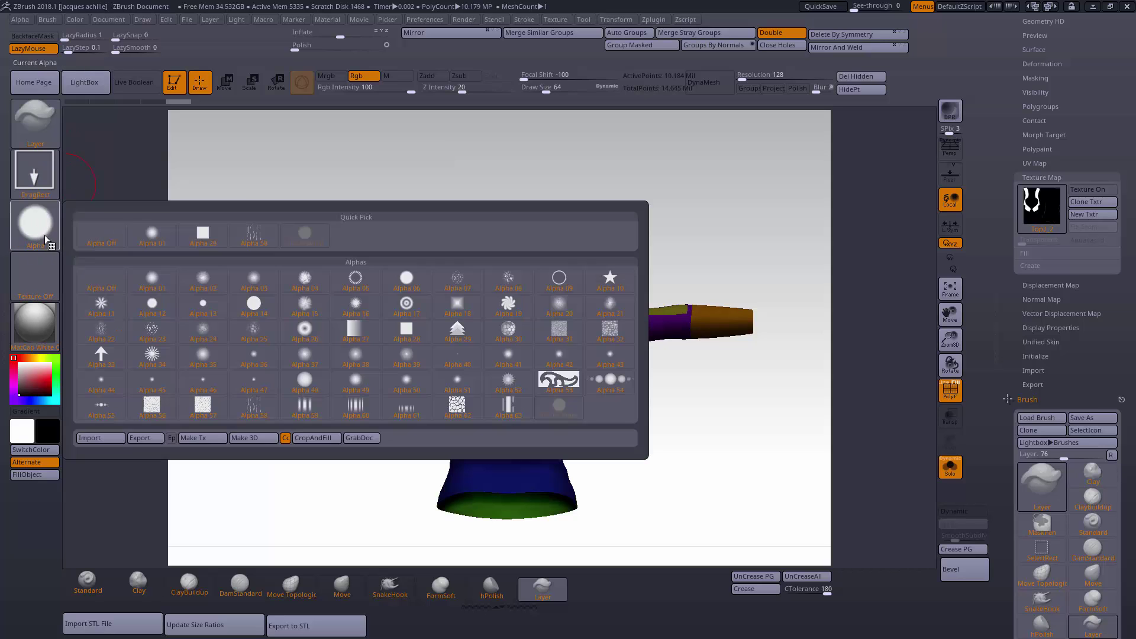
{"action": "left_click", "coordinate": [45, 225]}
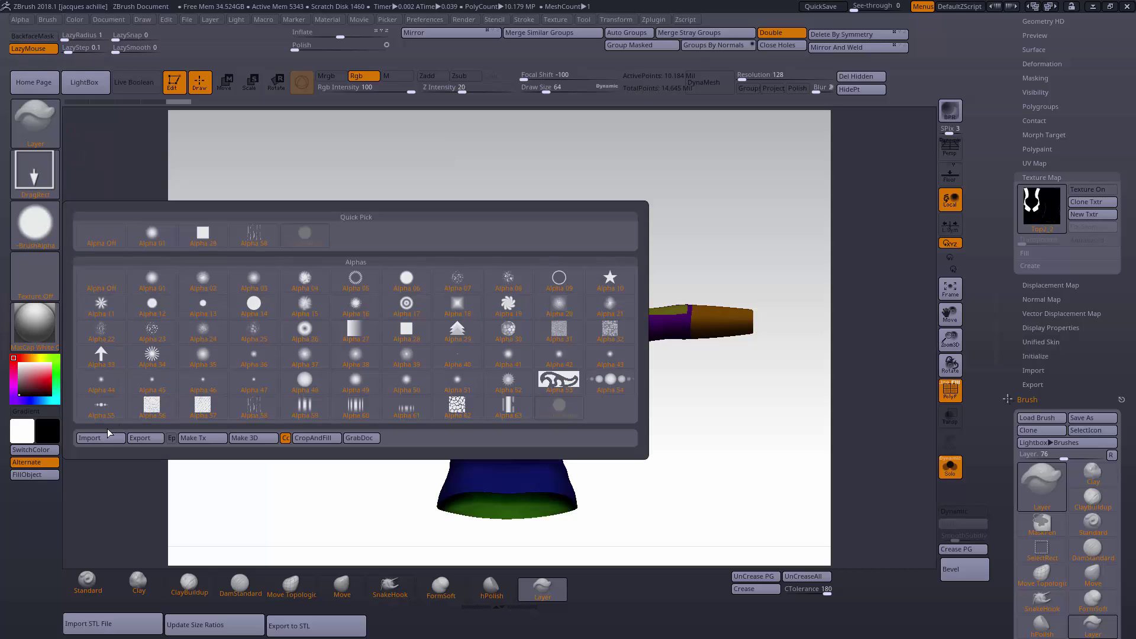
{"action": "left_click", "coordinate": [90, 436]}
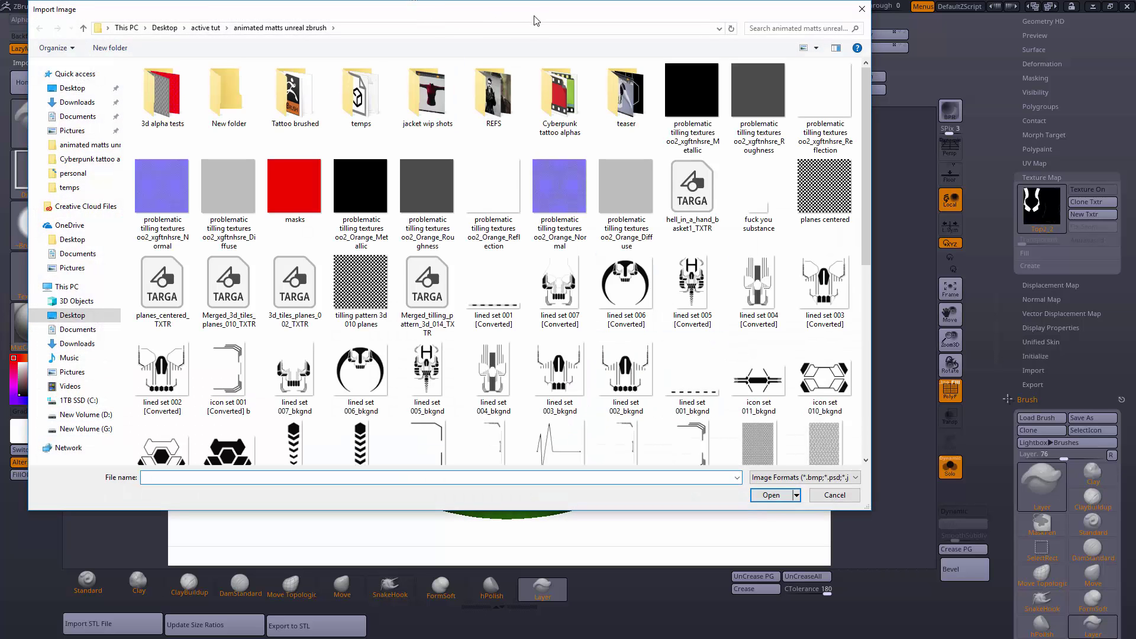
{"action": "double_click", "coordinate": [560, 95]}
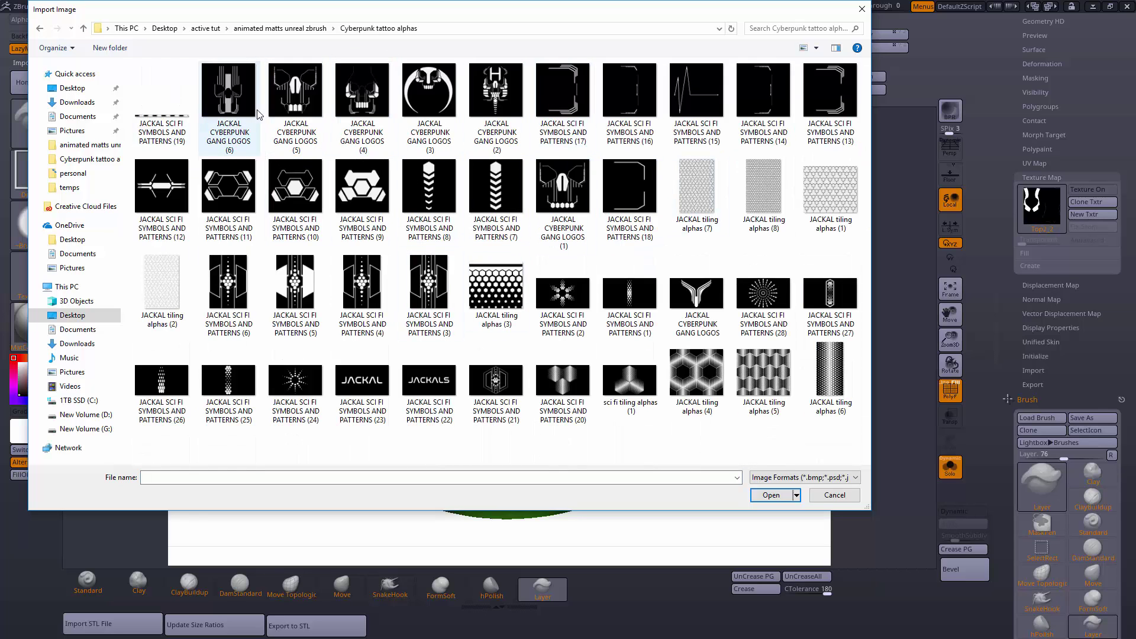
- Look through the JACKAL gang logos, sci-fi symbols and patterns, and tiling alphas available for import
{"action": "left_click", "coordinate": [243, 99]}
{"action": "left_click", "coordinate": [295, 99]}
{"action": "left_click", "coordinate": [358, 99]}
{"action": "left_click", "coordinate": [412, 103]}
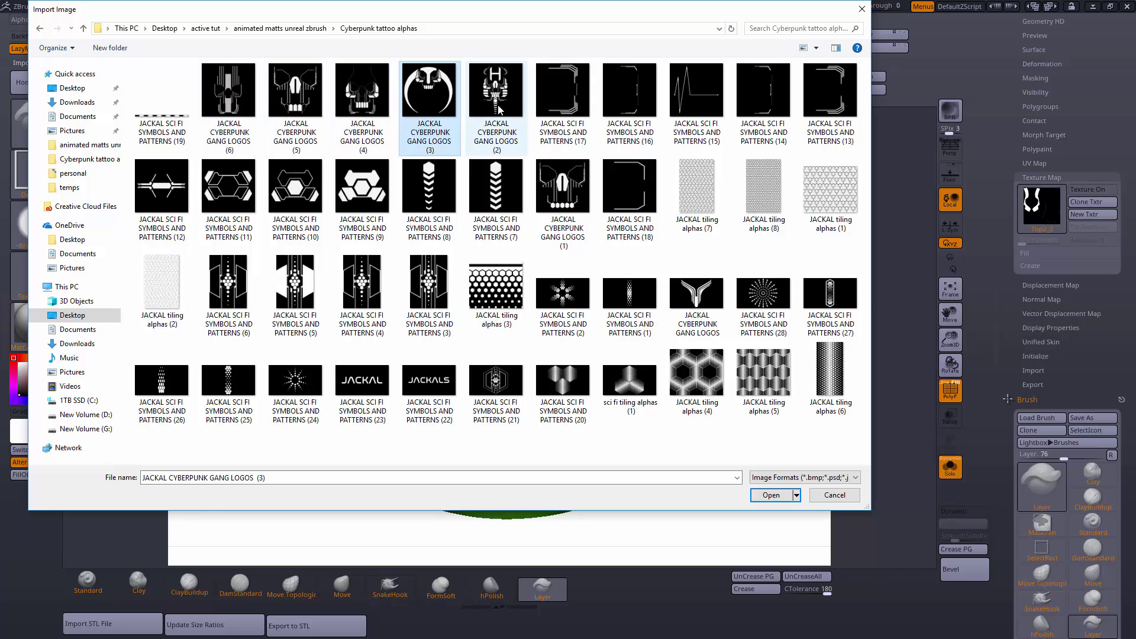
{"action": "left_click", "coordinate": [503, 112]}
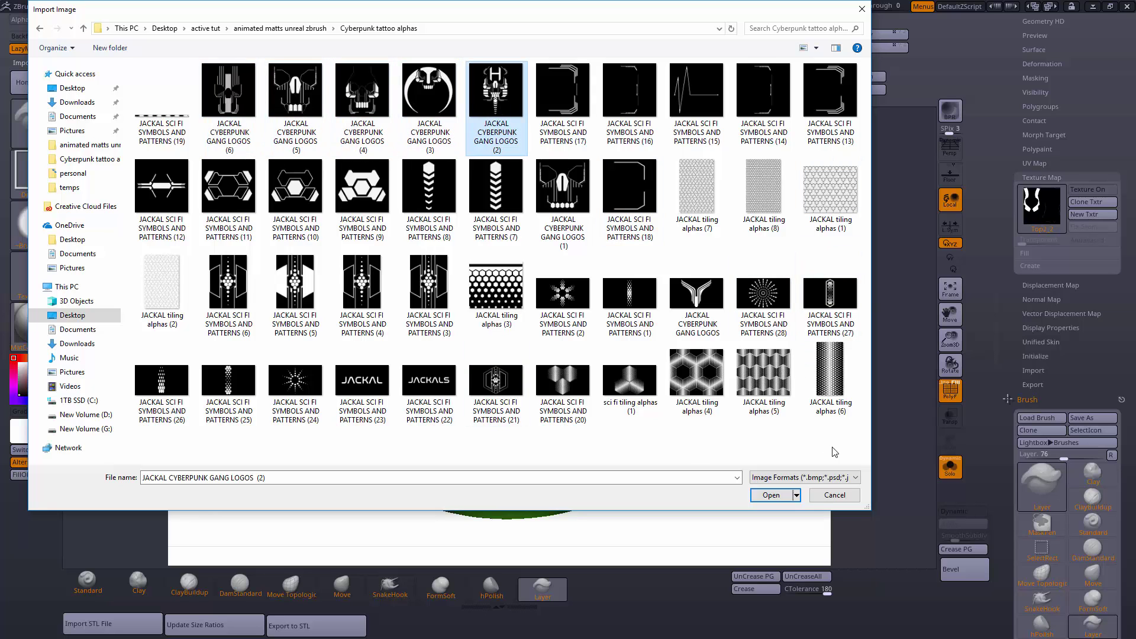
{"action": "left_click_drag", "start_coordinate": [835, 448], "coordinate": [259, 224]}
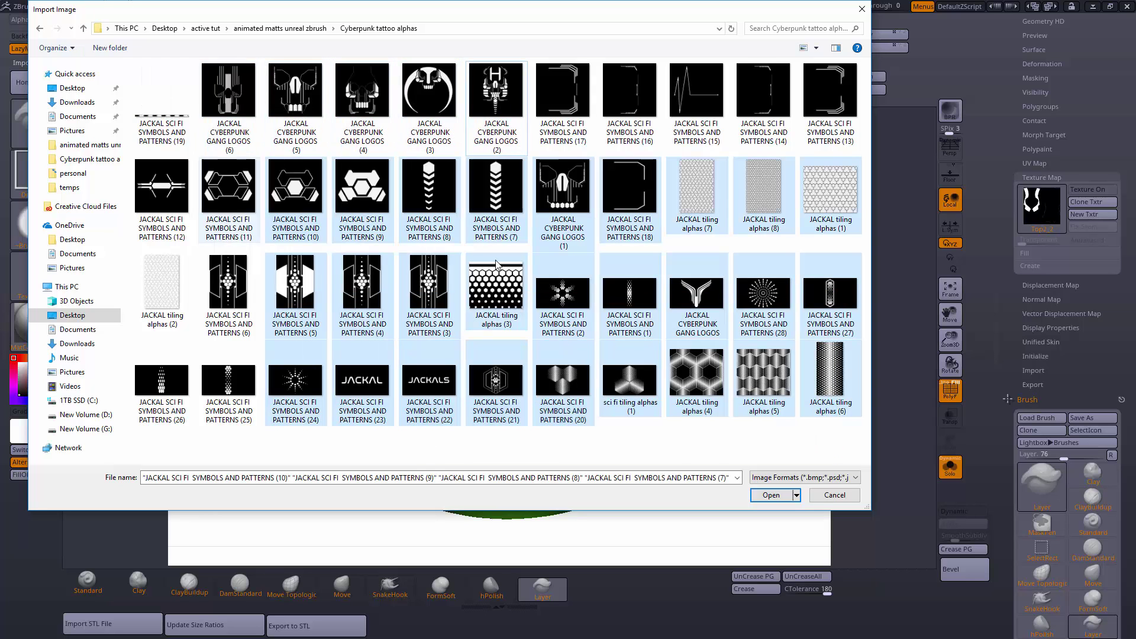
{"action": "left_click", "coordinate": [794, 450]}
{"action": "left_click_drag", "start_coordinate": [815, 444], "coordinate": [207, 64]}
{"action": "left_click", "coordinate": [641, 459]}
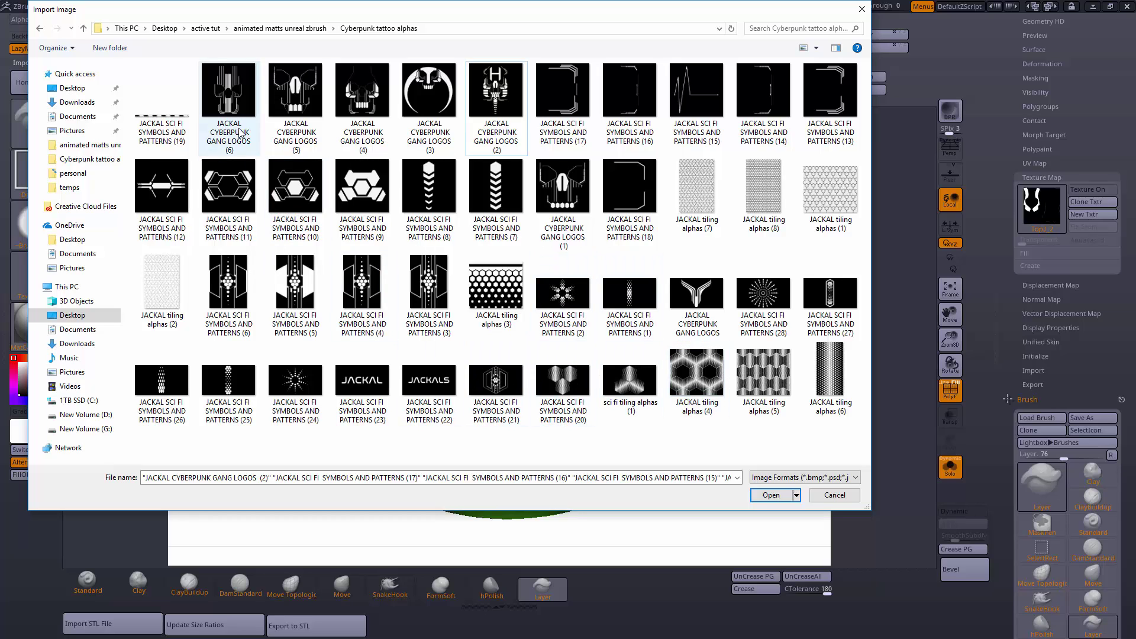
{"action": "left_click", "coordinate": [707, 371]}
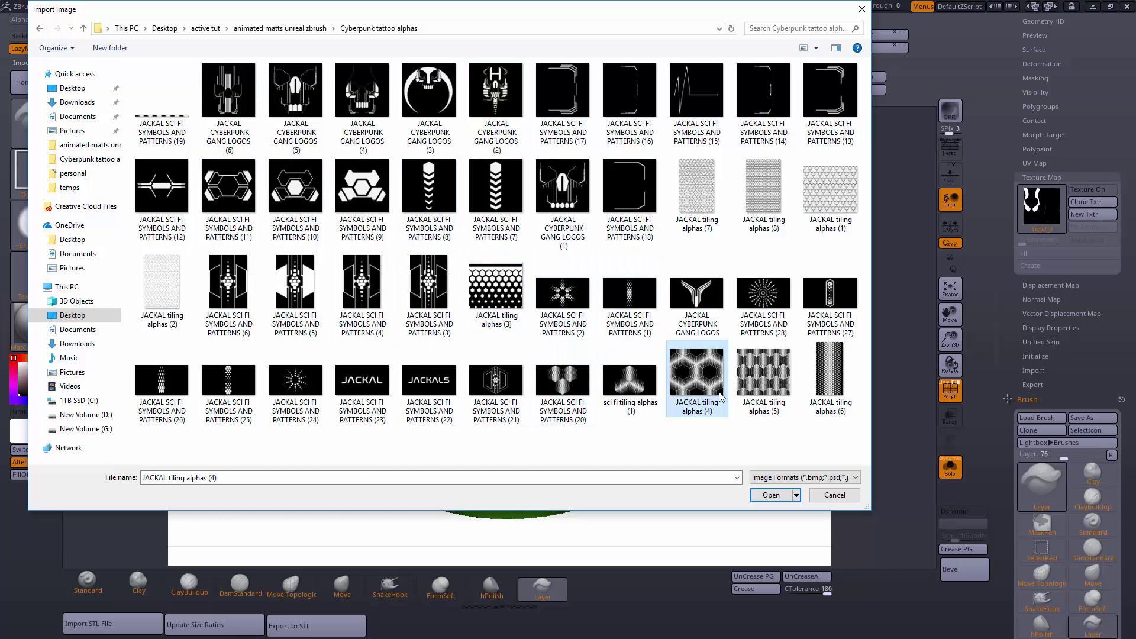
{"action": "left_click", "coordinate": [817, 382]}
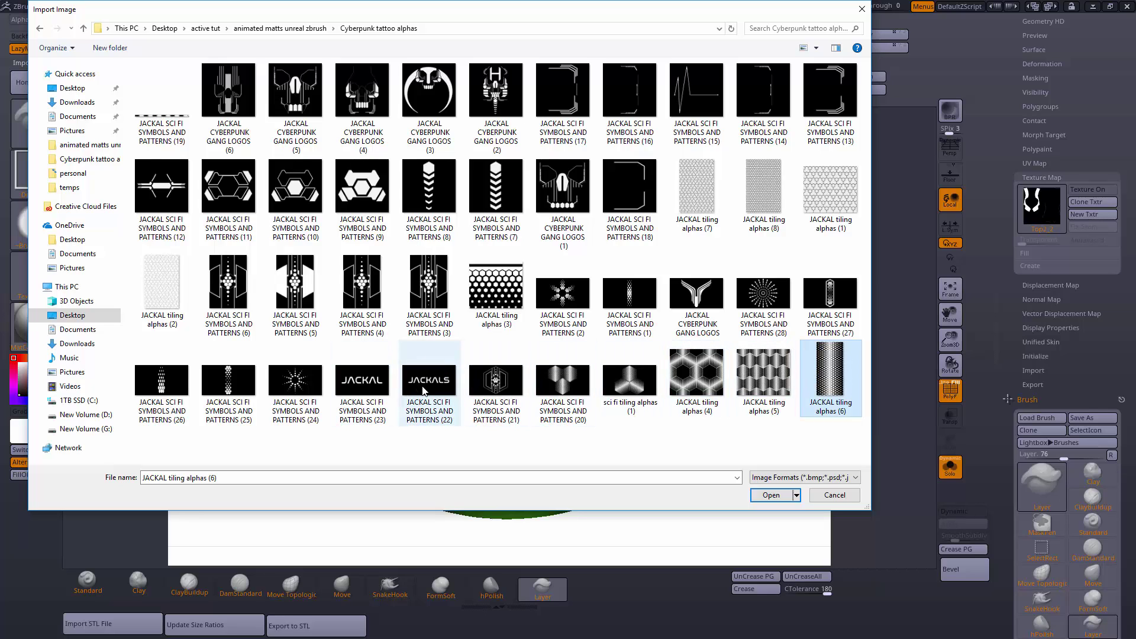
{"action": "left_click", "coordinate": [424, 390]}
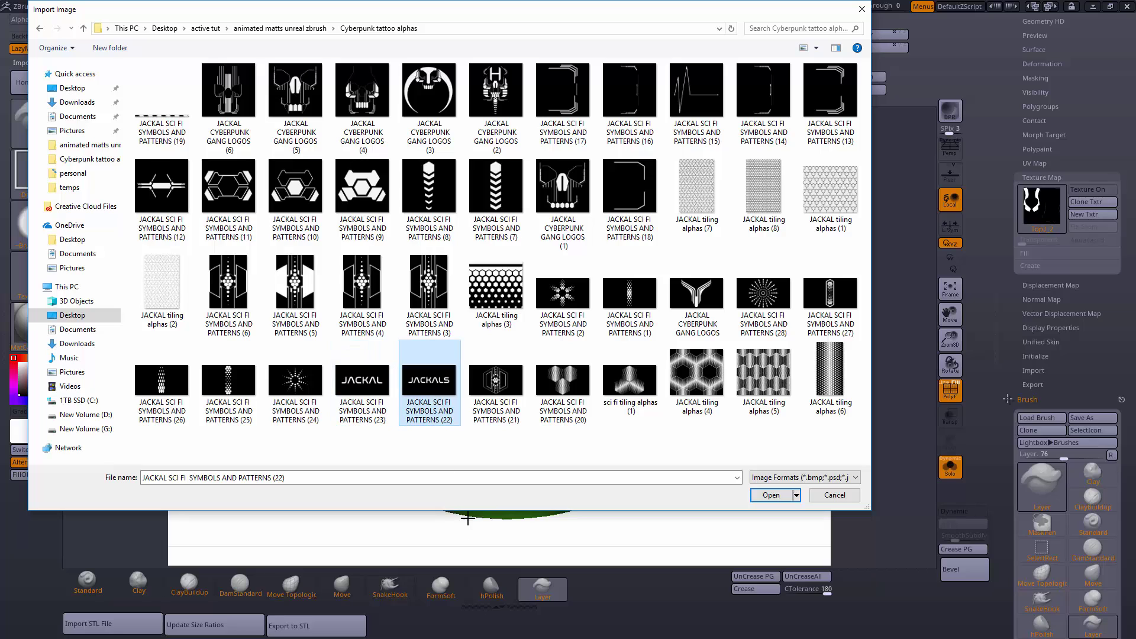
{"action": "left_click", "coordinate": [706, 305]}
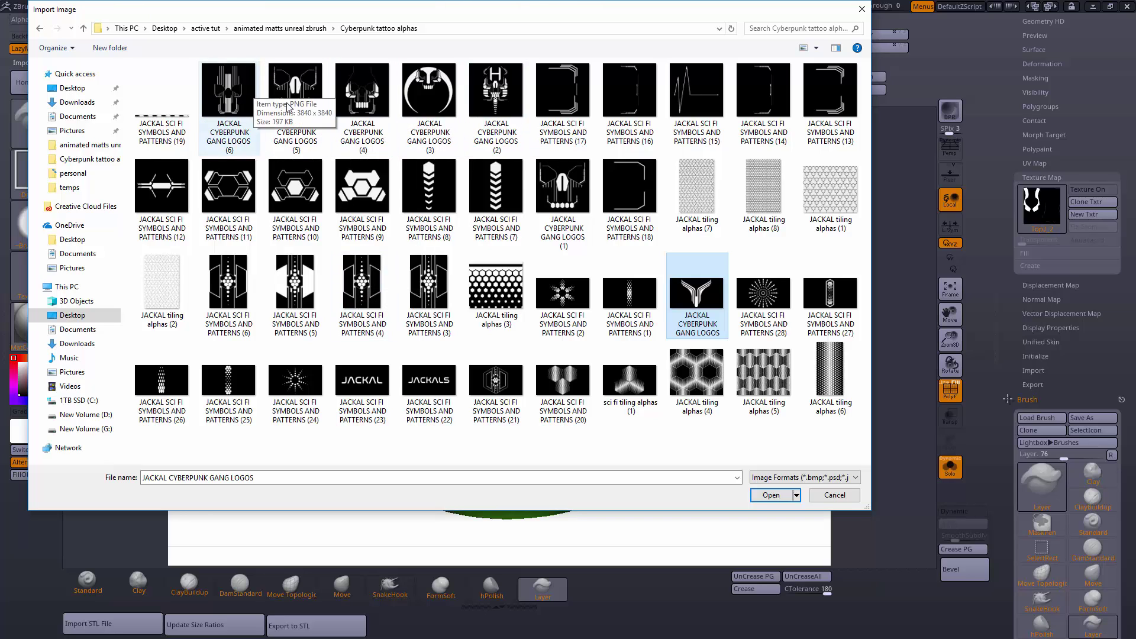
- Import JACKAL CYBERPUNK GANG LOGOS (6), (5), (2) and (1) plus JACKAL SCI FI SYMBOLS AND PATTERNS (15) and (14) as alphas
{"action": "left_click", "coordinate": [237, 97]}
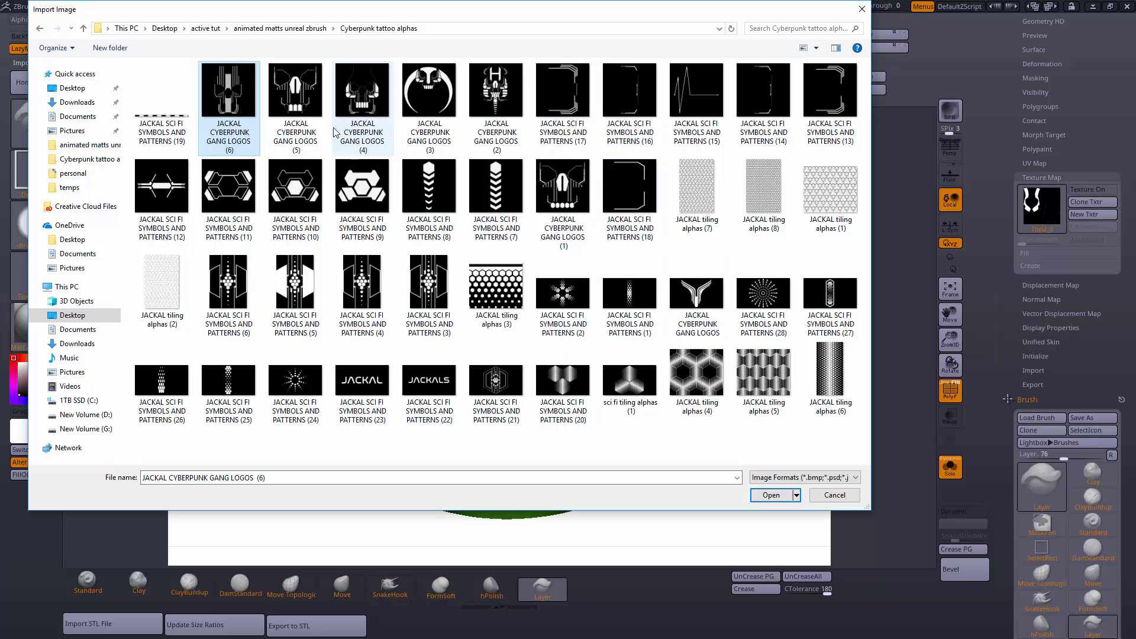
{"action": "left_click", "coordinate": [308, 84], "text": "ctrl"}
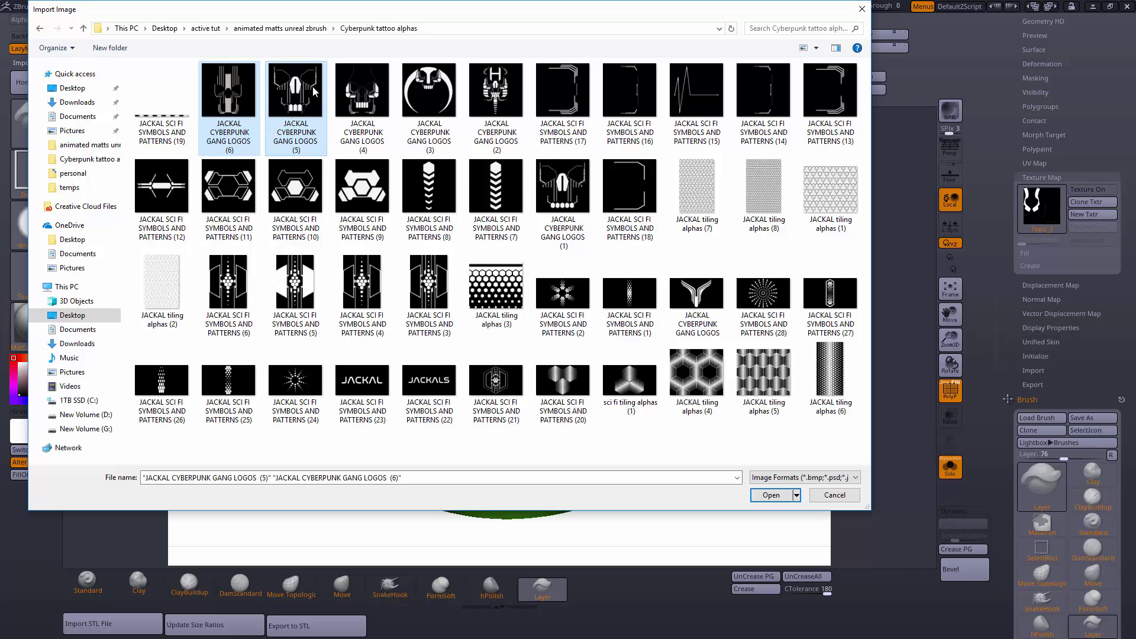
{"action": "left_click", "coordinate": [496, 85], "text": "ctrl"}
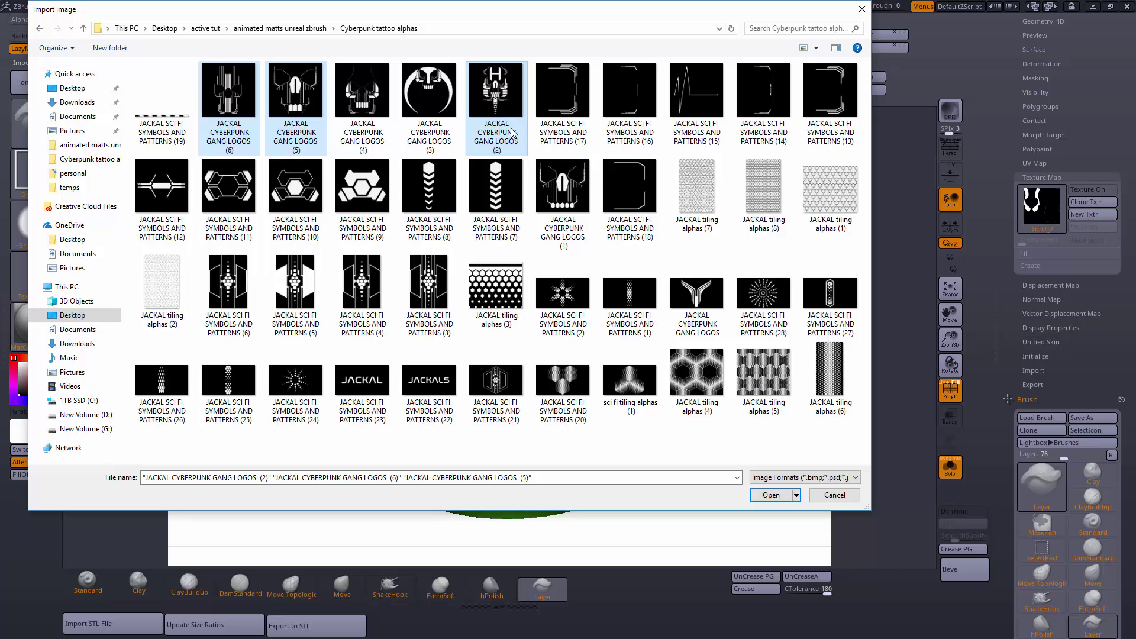
{"action": "left_click", "coordinate": [701, 93], "text": "ctrl"}
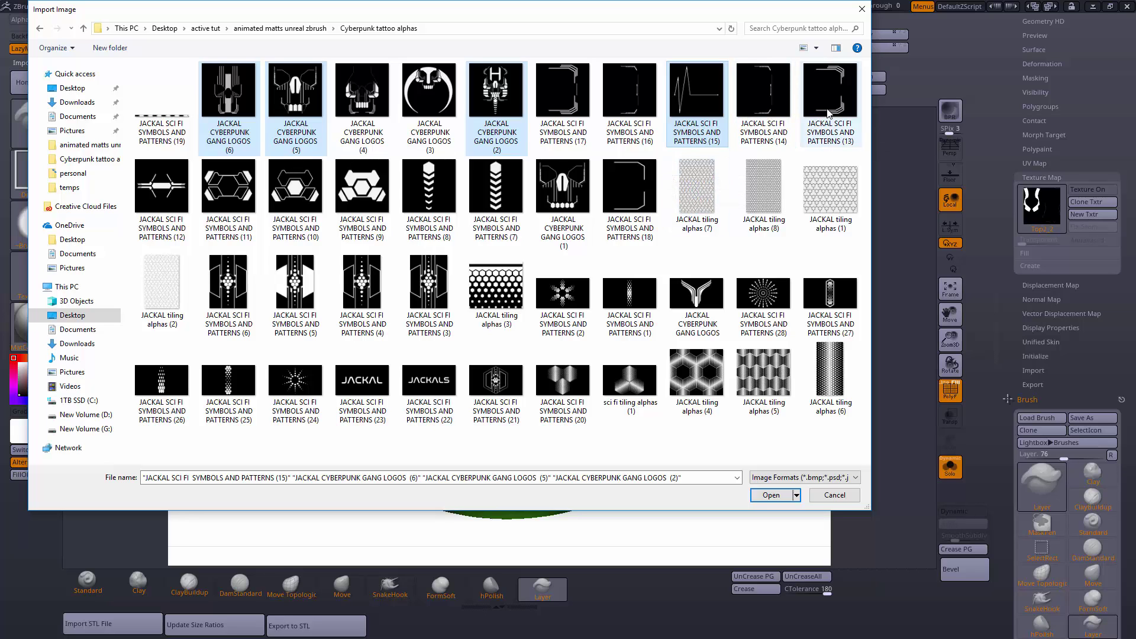
{"action": "left_click", "coordinate": [766, 110], "text": "ctrl"}
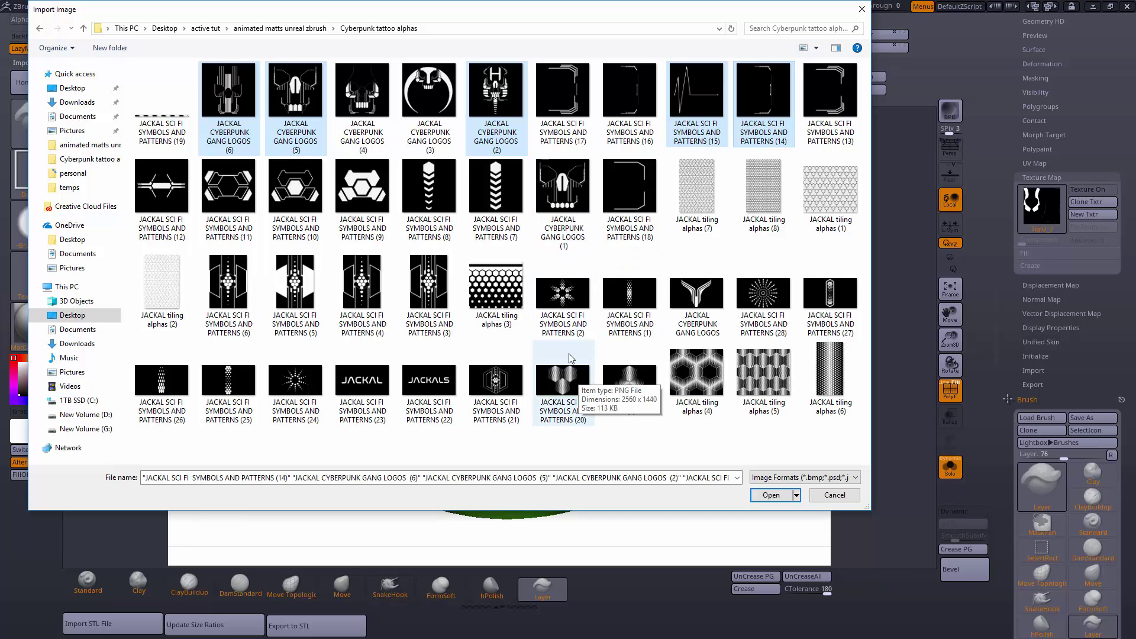
{"action": "left_click", "coordinate": [560, 182], "text": "ctrl"}
{"action": "left_click", "coordinate": [778, 498]}
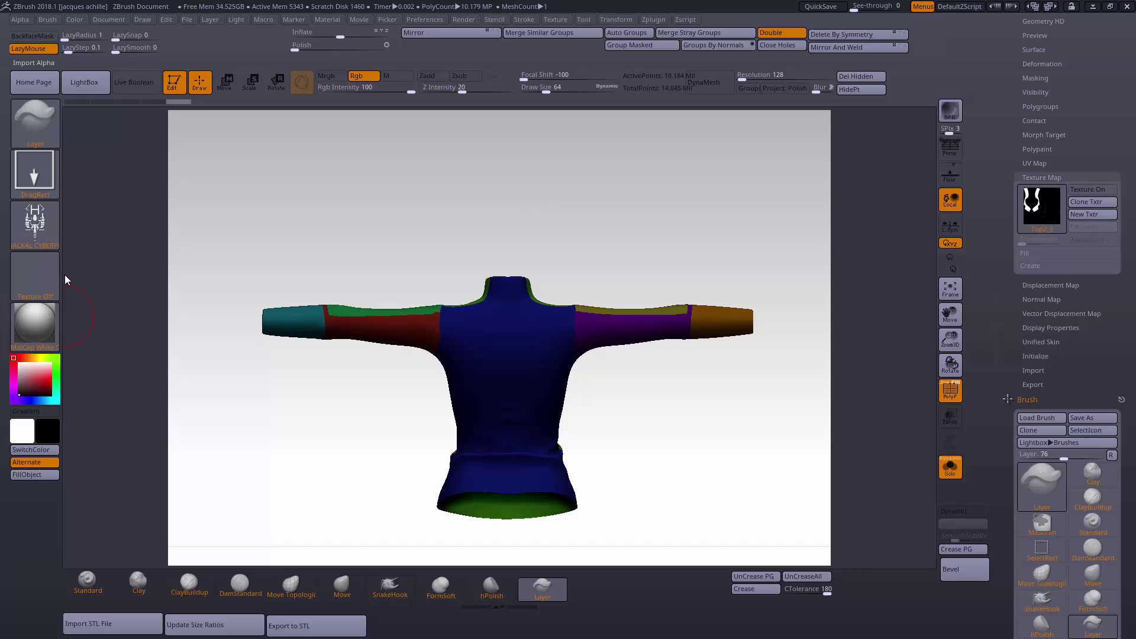
- Choose the imported JACKAL skull logo as the brush alpha, frame the jacket's back closely, and switch the paint color to white
{"action": "left_click", "coordinate": [40, 224]}
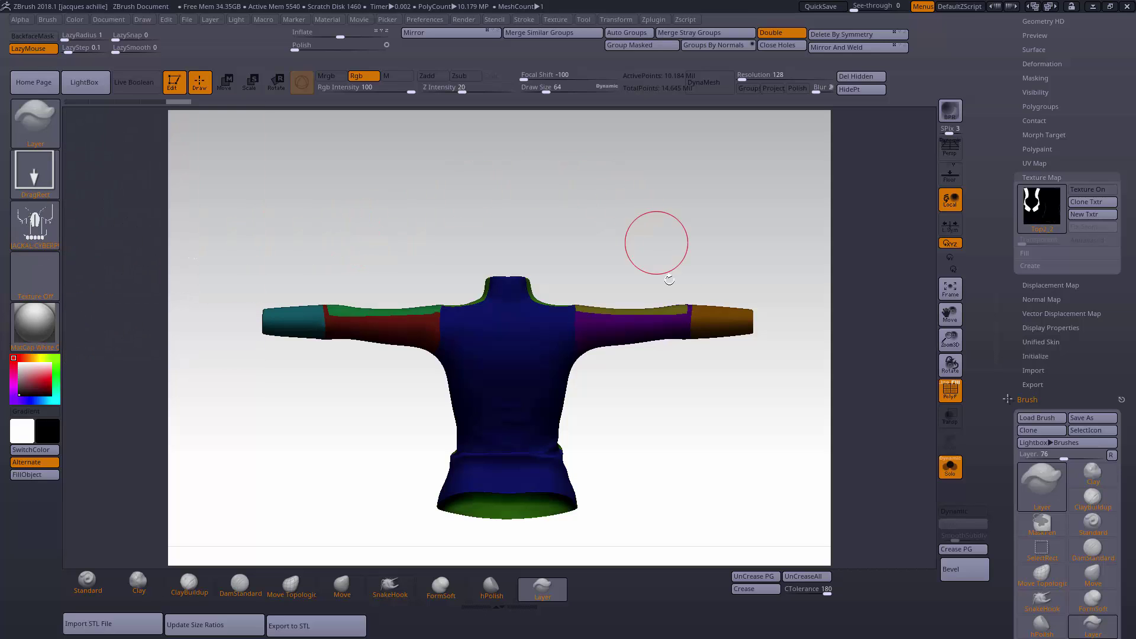
{"action": "left_click_drag", "start_coordinate": [951, 341], "coordinate": [952, 356]}
{"action": "left_click_drag", "start_coordinate": [950, 317], "coordinate": [922, 281]}
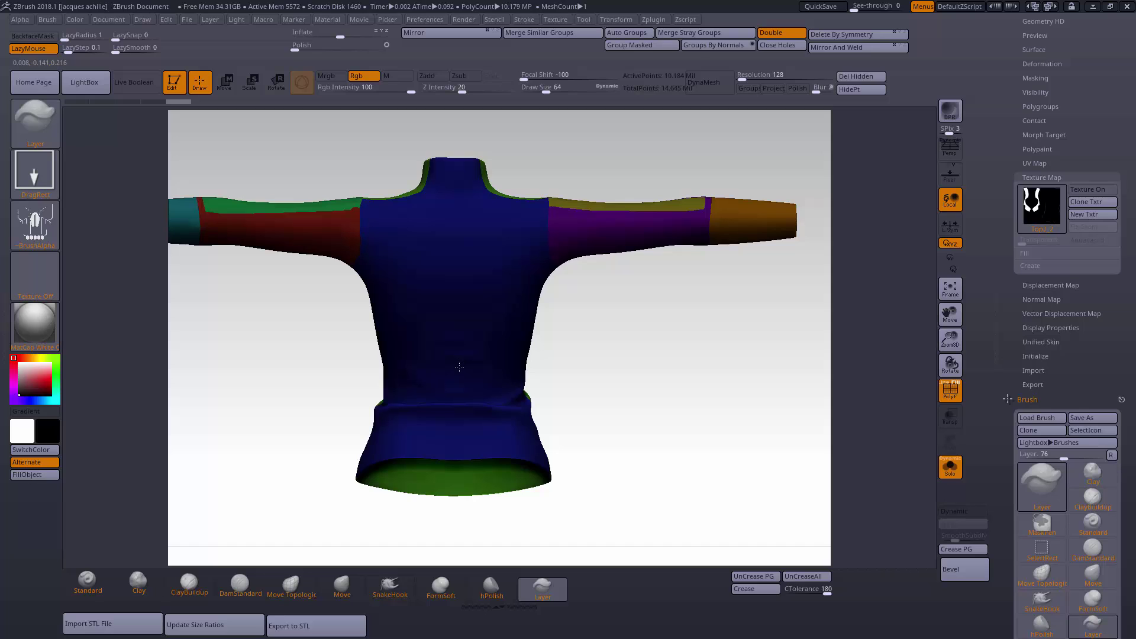
{"action": "left_click", "coordinate": [34, 451]}
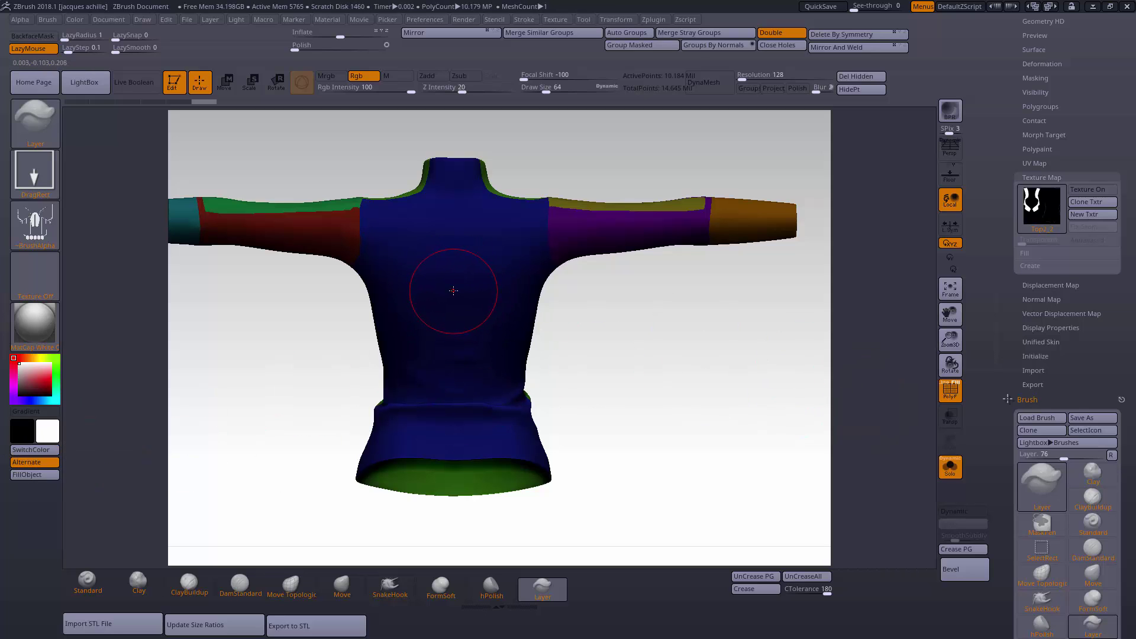
- Stamp the JACKAL skull logo in white across the jacket's back and check it on the plain black model without polygroup coloring
{"action": "mouse_move", "coordinate": [453, 371]}
{"action": "left_mouse_down"}
{"action": "mouse_move", "coordinate": [487, 322]}
{"action": "mouse_move", "coordinate": [480, 231]}
{"action": "mouse_move", "coordinate": [444, 176]}
{"action": "mouse_move", "coordinate": [451, 148]}
{"action": "left_mouse_up"}
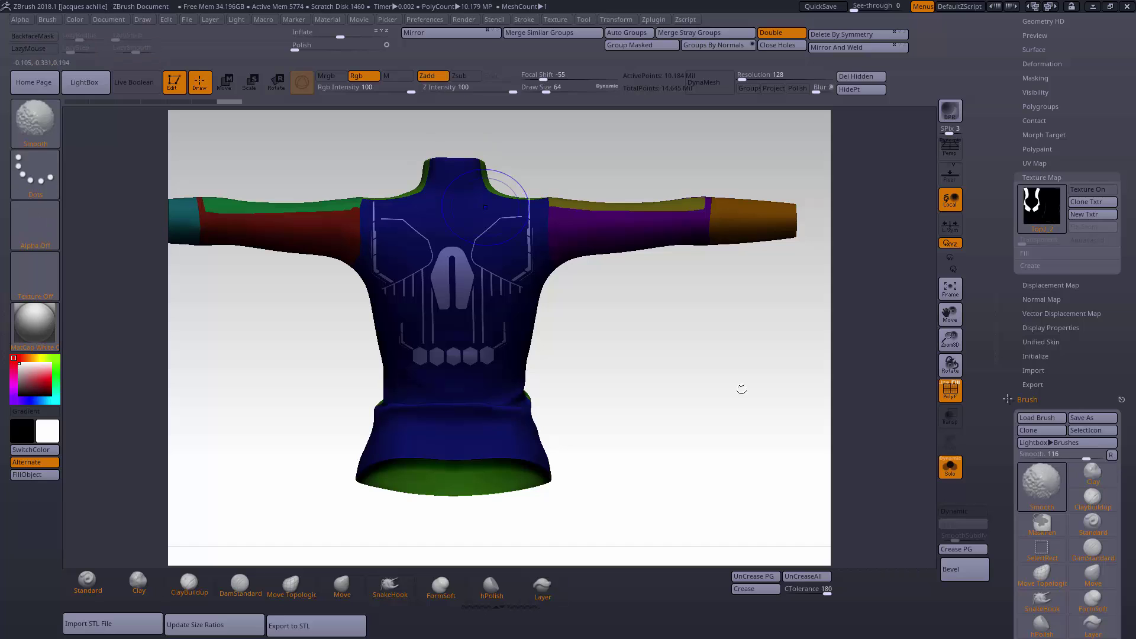
{"action": "left_click", "coordinate": [948, 389]}
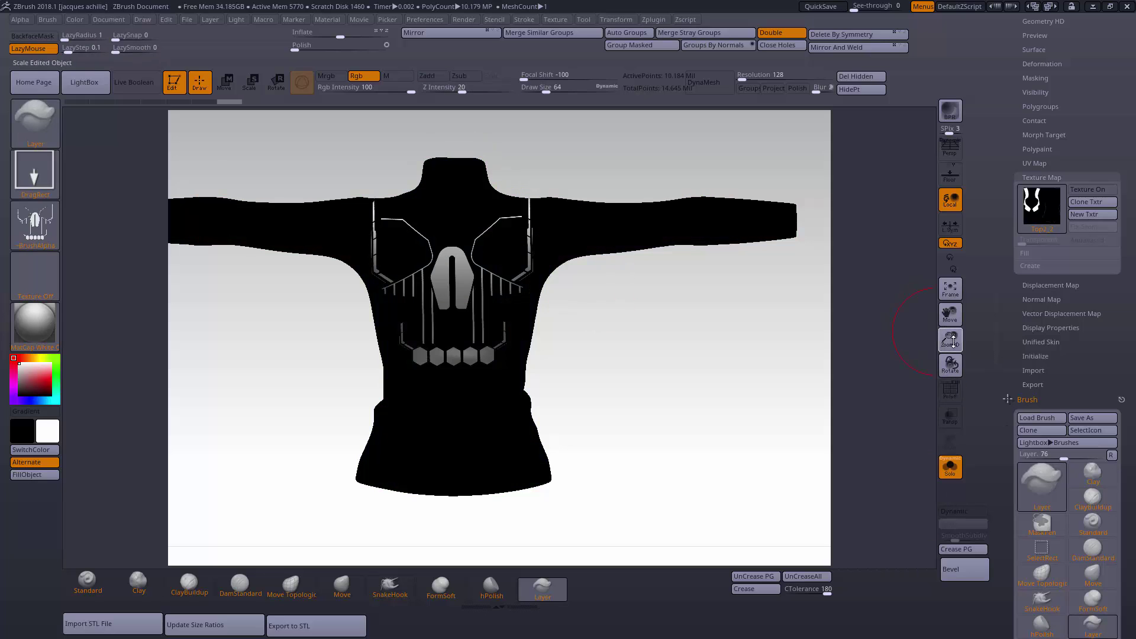
{"action": "left_click_drag", "start_coordinate": [954, 341], "coordinate": [950, 315]}
{"action": "mouse_move", "coordinate": [769, 432]}
{"action": "left_mouse_down"}
{"action": "mouse_move", "coordinate": [791, 413]}
{"action": "mouse_move", "coordinate": [814, 416]}
{"action": "mouse_move", "coordinate": [745, 415]}
{"action": "mouse_move", "coordinate": [784, 423]}
{"action": "left_mouse_up"}
{"action": "left_click_drag", "start_coordinate": [748, 461], "coordinate": [644, 449]}
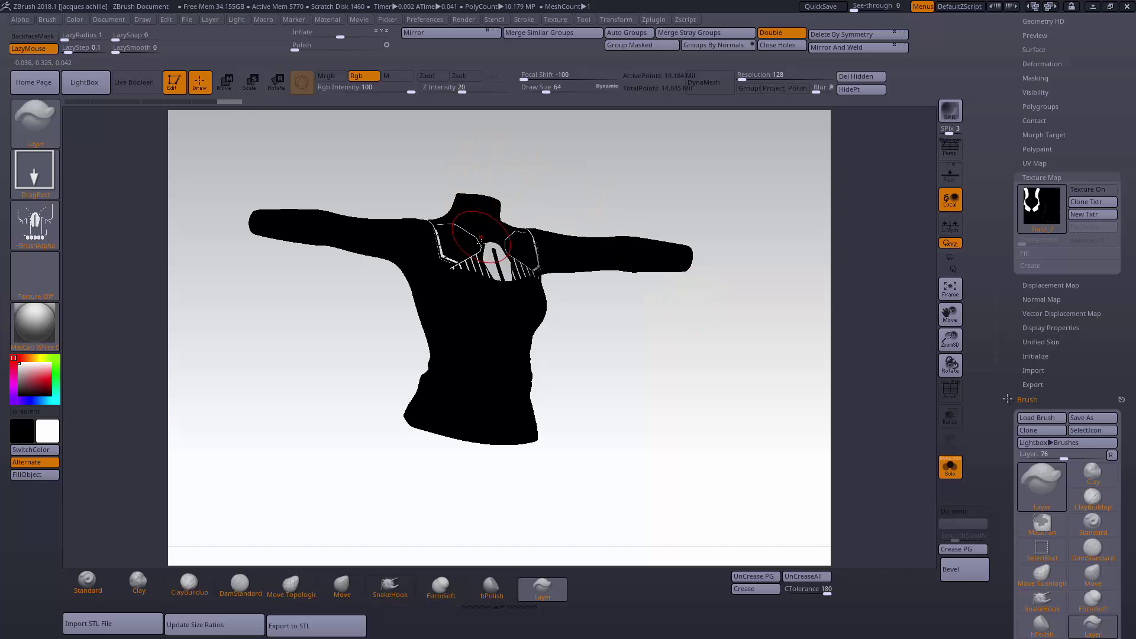
- Enable BackfaceMask for the Layer brush and refill the whole jacket with black, restoring white as the paint color
{"action": "left_click", "coordinate": [34, 37]}
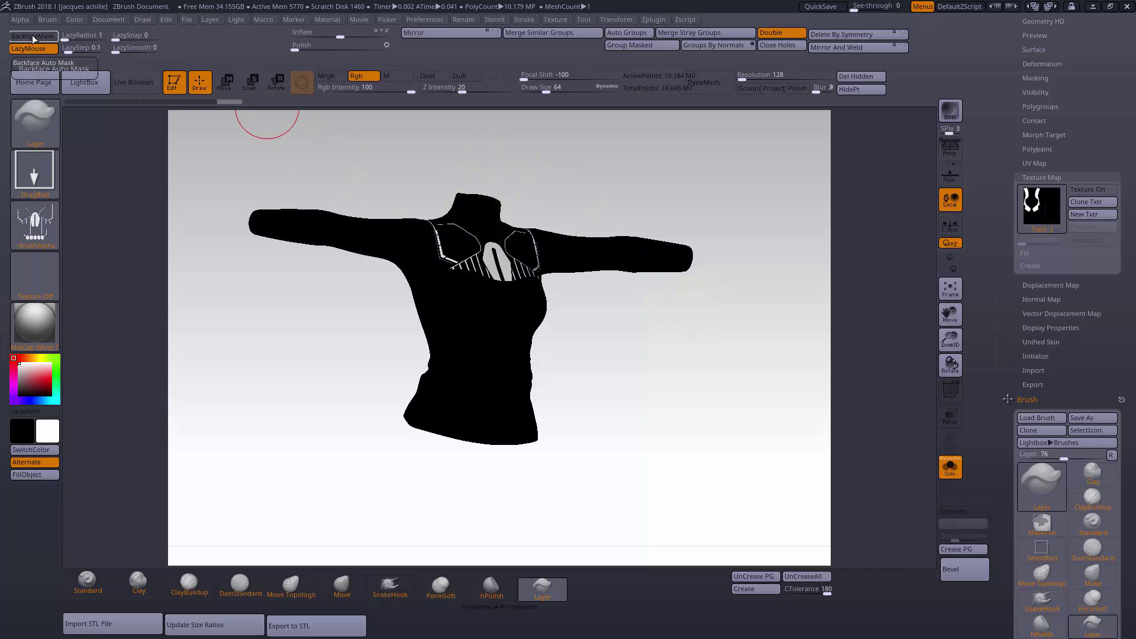
{"action": "left_click_drag", "start_coordinate": [761, 482], "coordinate": [792, 471]}
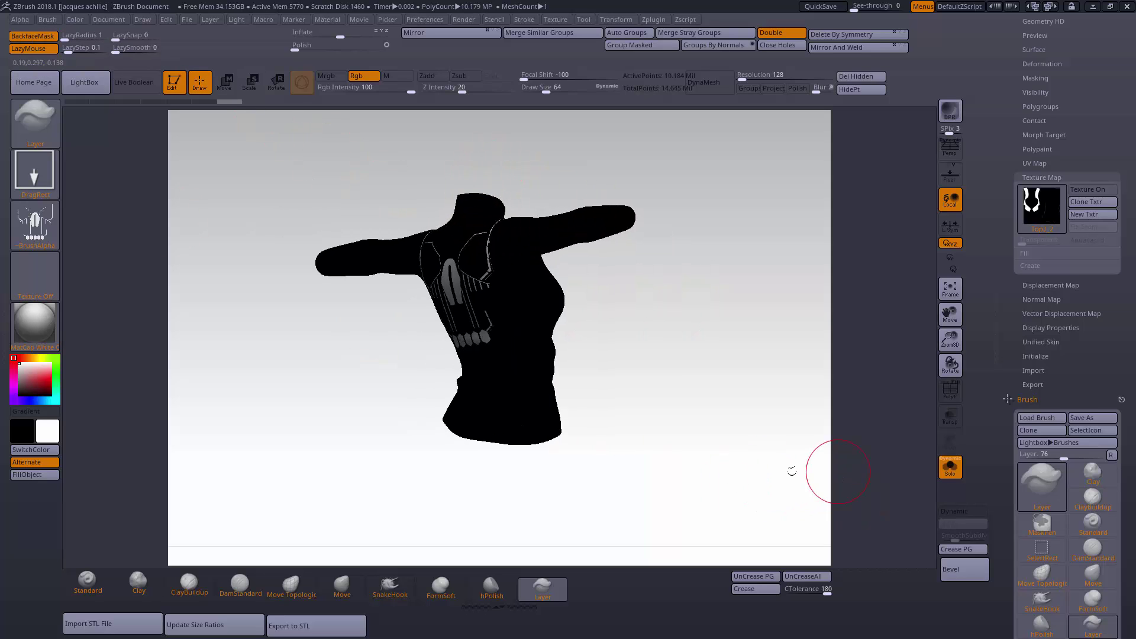
{"action": "left_click", "coordinate": [52, 476]}
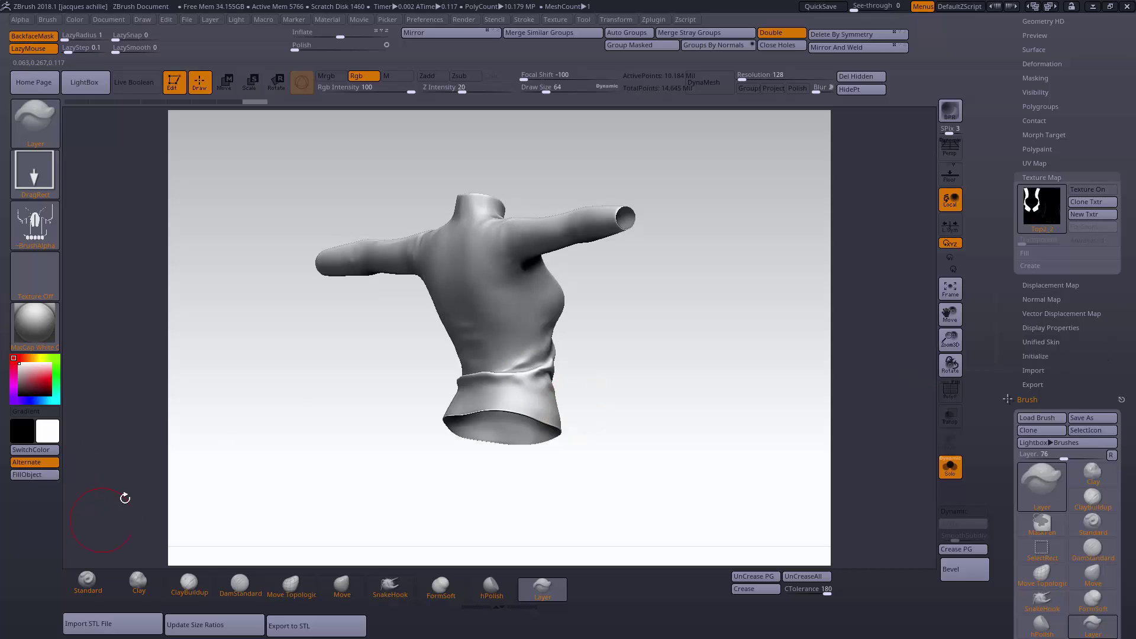
{"action": "left_click", "coordinate": [39, 449]}
{"action": "left_click", "coordinate": [37, 474]}
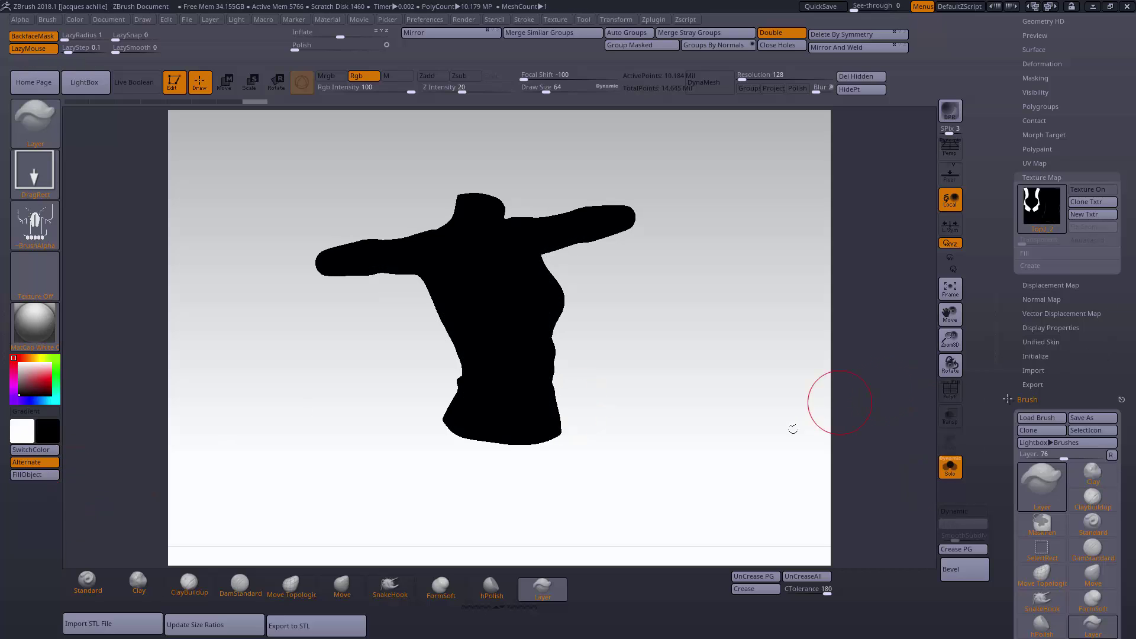
{"action": "mouse_move", "coordinate": [791, 427]}
{"action": "left_mouse_down"}
{"action": "mouse_move", "coordinate": [803, 451]}
{"action": "mouse_move", "coordinate": [717, 413]}
{"action": "left_mouse_up"}
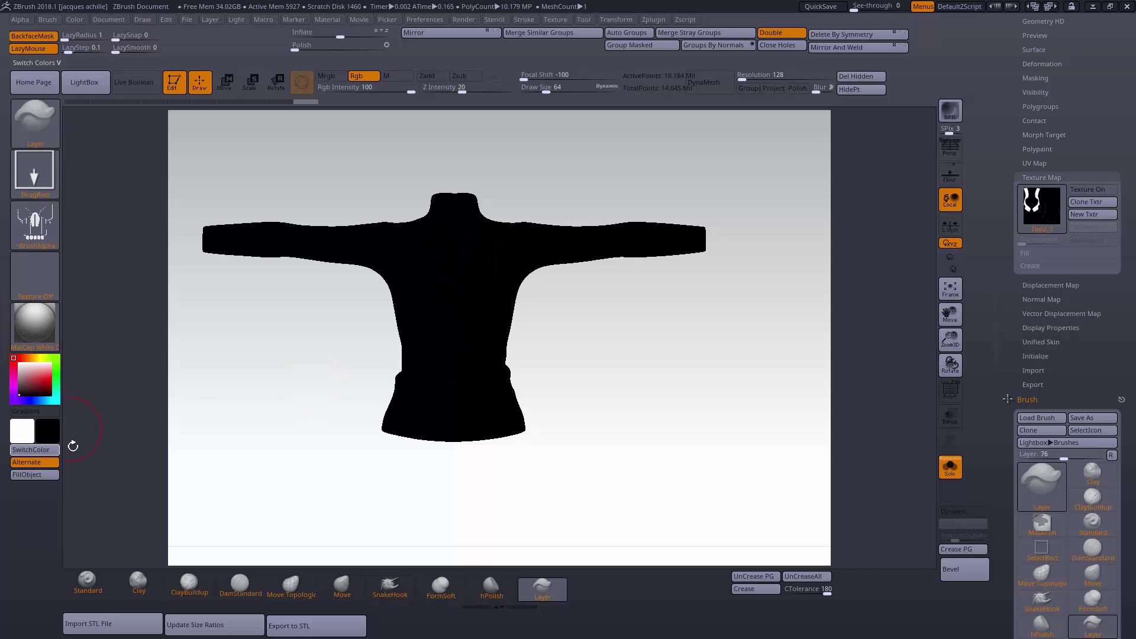
{"action": "left_click", "coordinate": [40, 452]}
- Try stamping the white skull logo on the center of the upper back, and undo the stamp
{"action": "left_click_drag", "start_coordinate": [632, 373], "coordinate": [604, 370]}
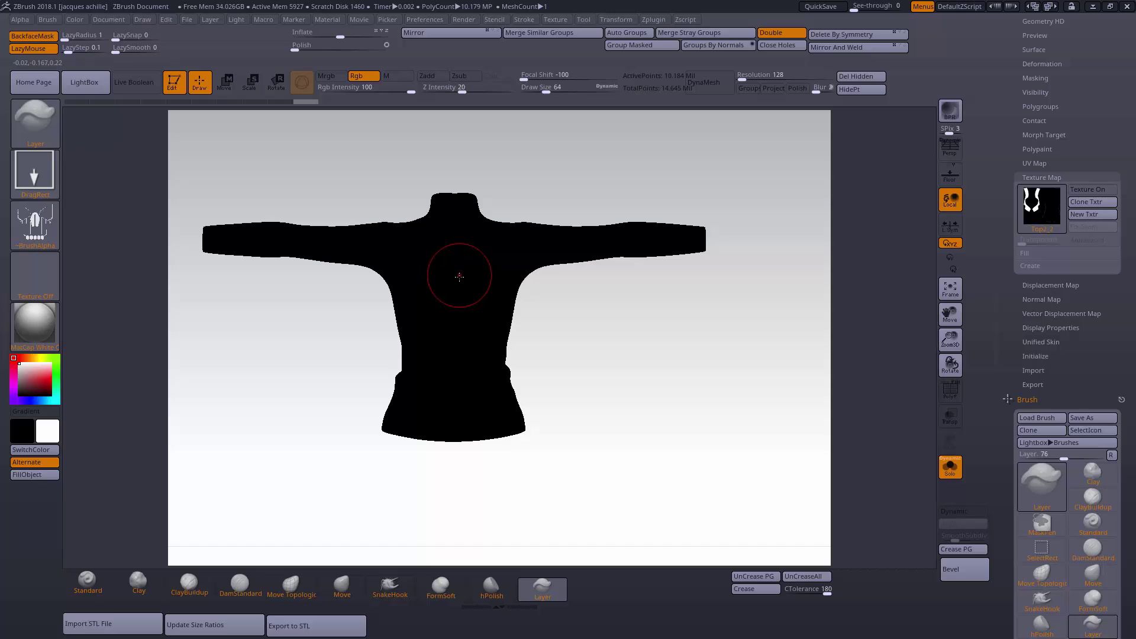
{"action": "left_click_drag", "start_coordinate": [461, 309], "coordinate": [459, 183]}
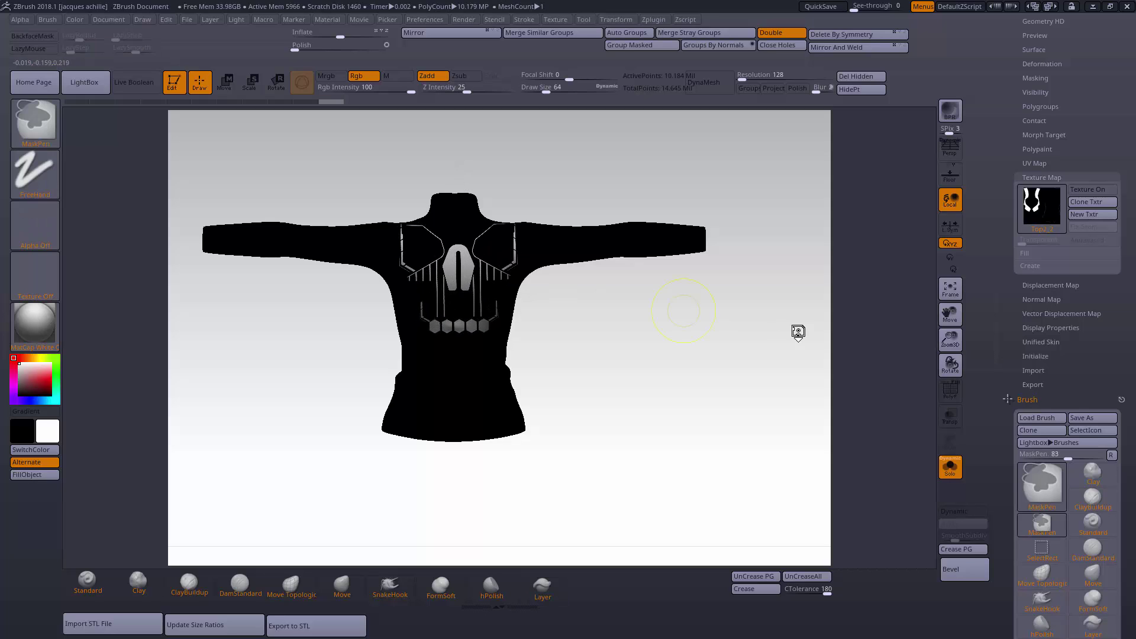
{"action": "key", "text": "ctrl+z"}
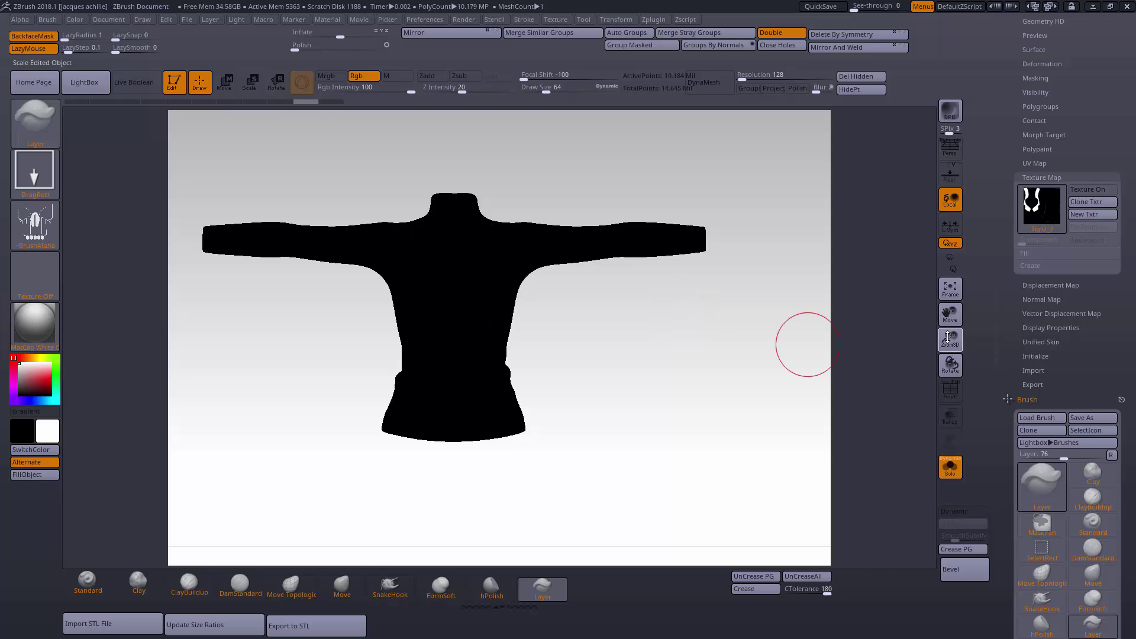
- Stamp the skull logo larger on the closely framed back, inspect how it wraps around the body, and undo it
{"action": "left_click_drag", "start_coordinate": [952, 339], "coordinate": [955, 384]}
{"action": "left_click_drag", "start_coordinate": [950, 314], "coordinate": [1007, 339]}
{"action": "left_click_drag", "start_coordinate": [758, 432], "coordinate": [747, 427], "text": "shift"}
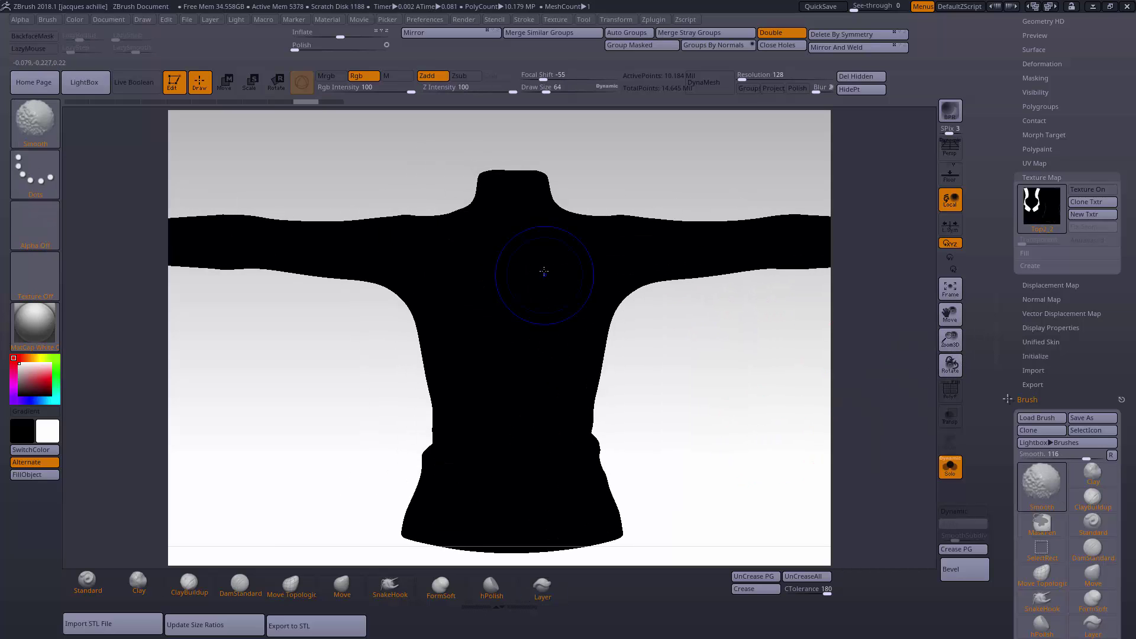
{"action": "mouse_move", "coordinate": [519, 298]}
{"action": "left_mouse_down"}
{"action": "mouse_move", "coordinate": [526, 396]}
{"action": "mouse_move", "coordinate": [565, 232]}
{"action": "mouse_move", "coordinate": [502, 181]}
{"action": "mouse_move", "coordinate": [510, 146]}
{"action": "mouse_move", "coordinate": [513, 177]}
{"action": "left_mouse_up"}
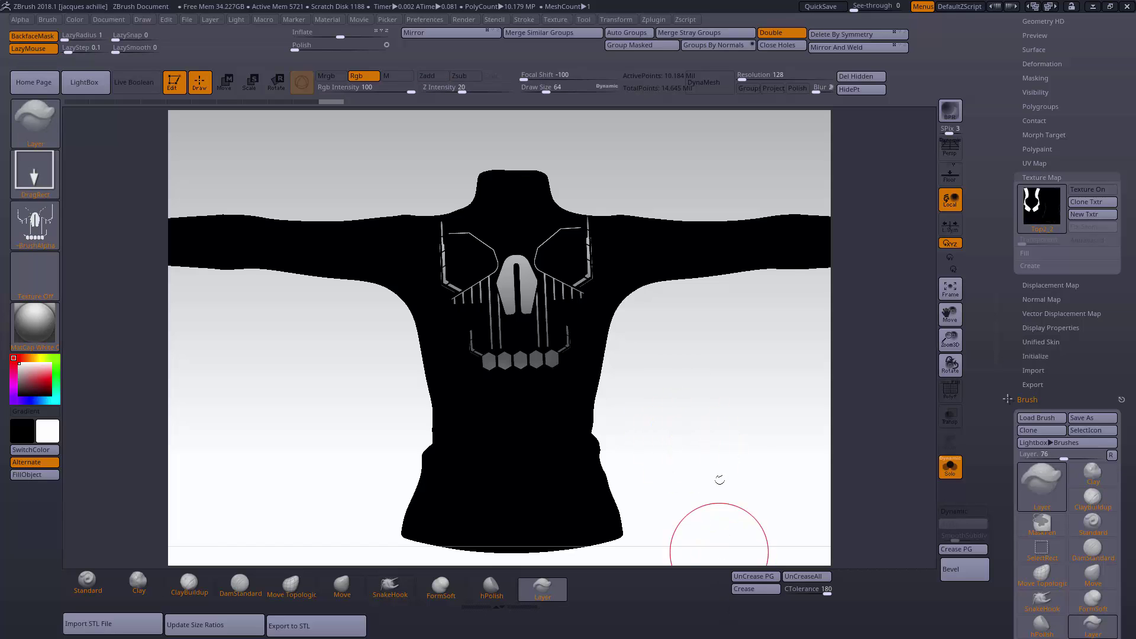
{"action": "left_click_drag", "start_coordinate": [719, 480], "coordinate": [716, 510]}
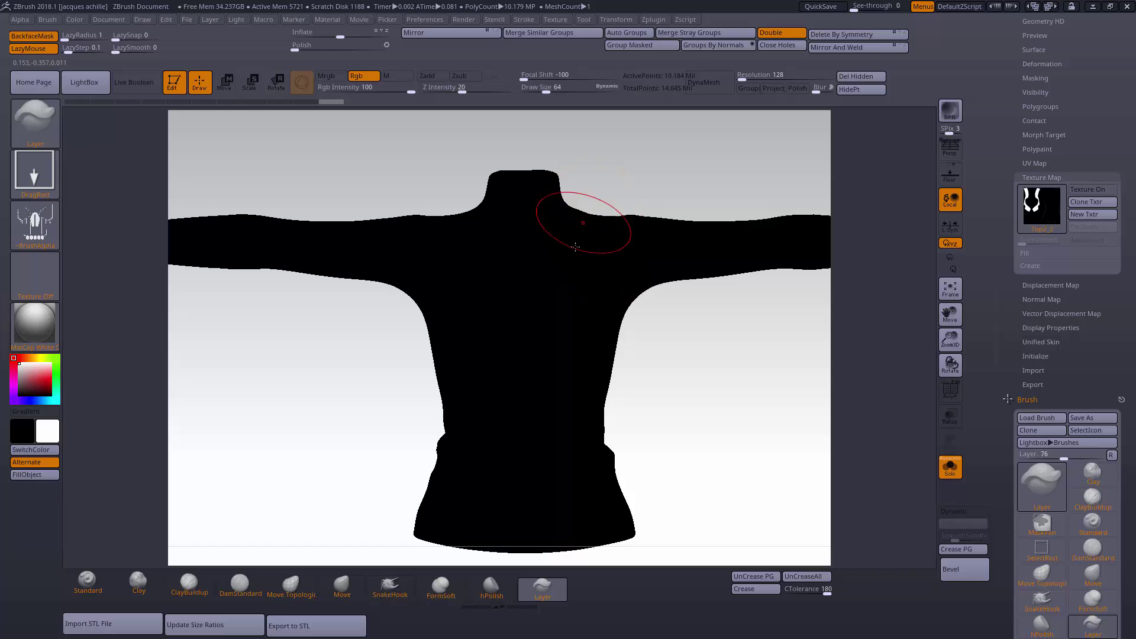
{"action": "mouse_move", "coordinate": [728, 330]}
{"action": "left_mouse_down"}
{"action": "mouse_move", "coordinate": [820, 406]}
{"action": "mouse_move", "coordinate": [864, 397]}
{"action": "left_mouse_up"}
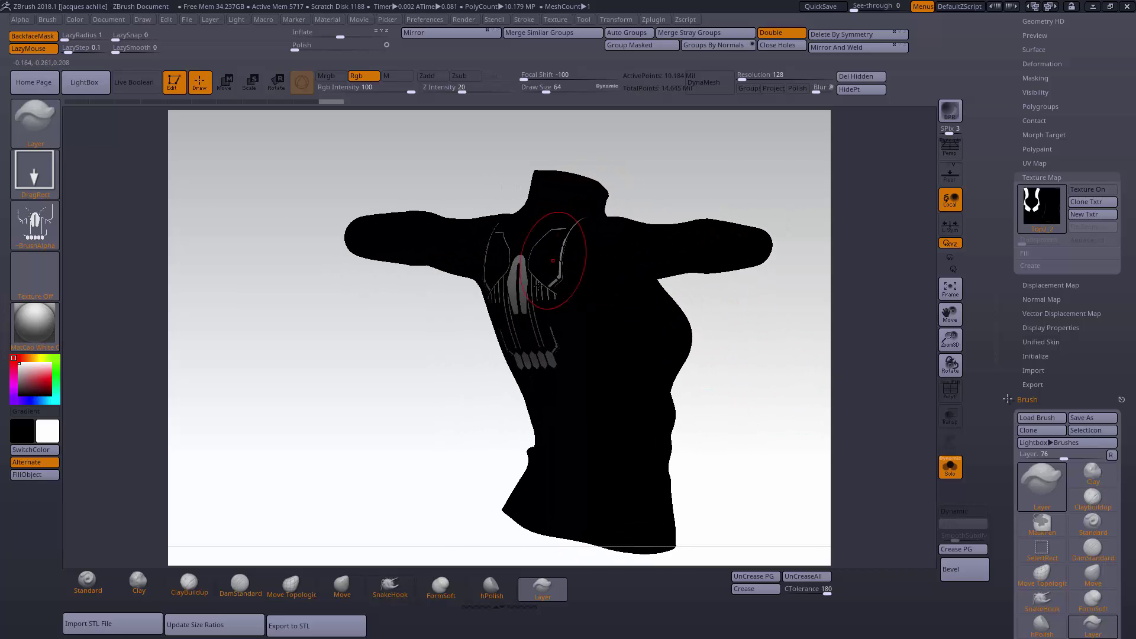
{"action": "left_click_drag", "start_coordinate": [756, 375], "coordinate": [653, 326]}
{"action": "left_click_drag", "start_coordinate": [763, 418], "coordinate": [901, 283]}
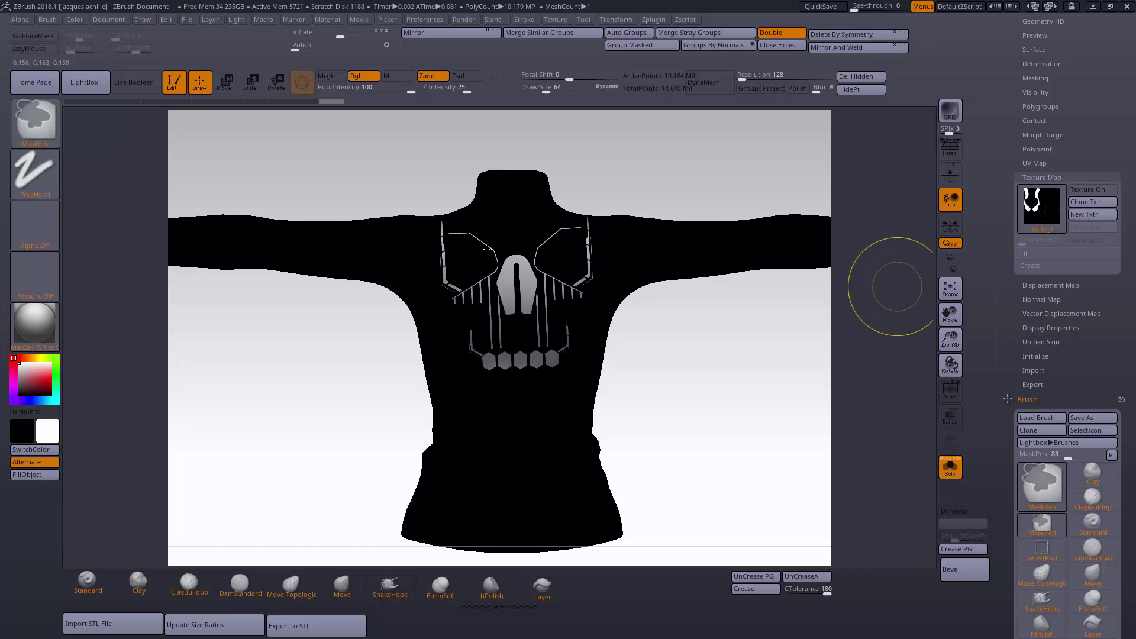
{"action": "key", "text": "ctrl+z"}
{"action": "left_click_drag", "start_coordinate": [634, 418], "coordinate": [500, 322]}
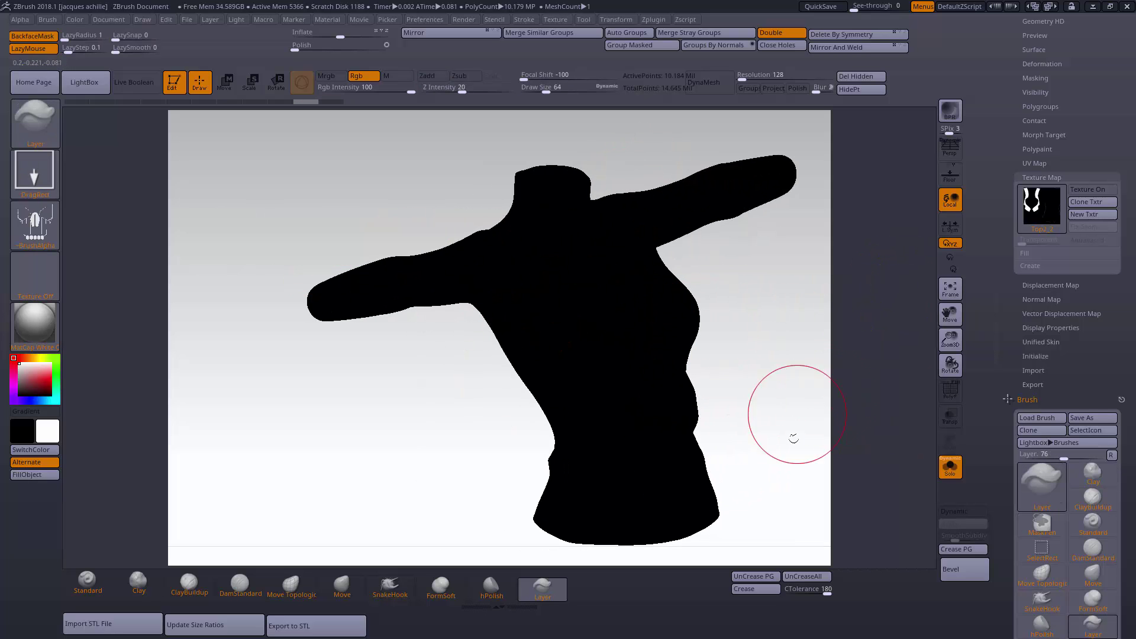
{"action": "left_click_drag", "start_coordinate": [796, 418], "coordinate": [703, 381]}
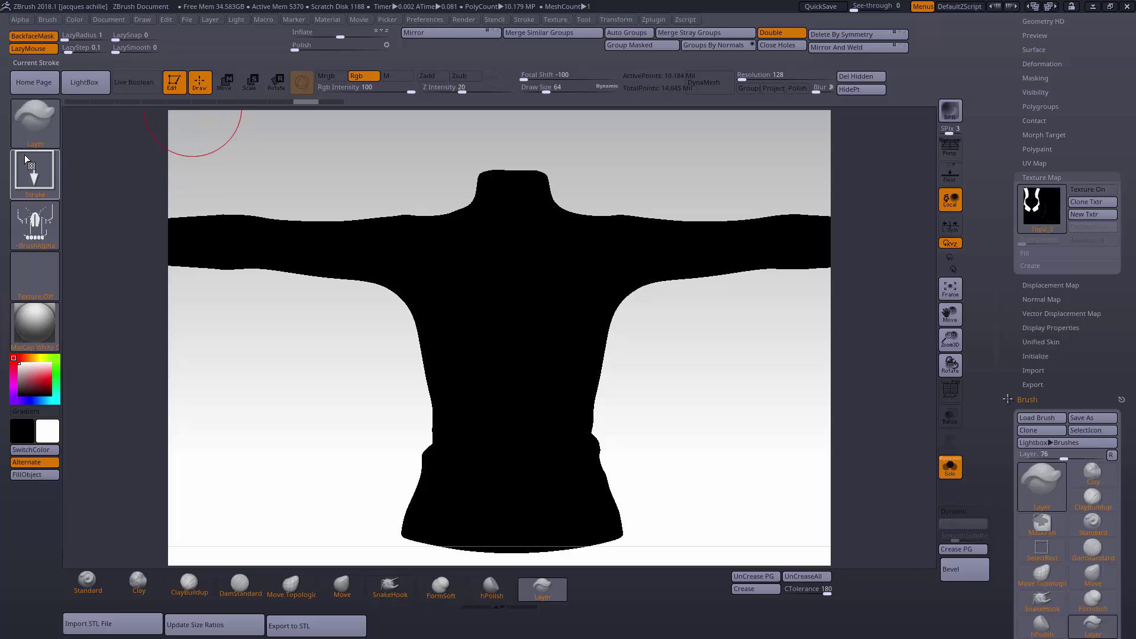
- Choose the JACKAL scorpion logo with the H as the brush alpha and show the jacket's polygroup coloring
{"action": "left_click", "coordinate": [34, 224]}
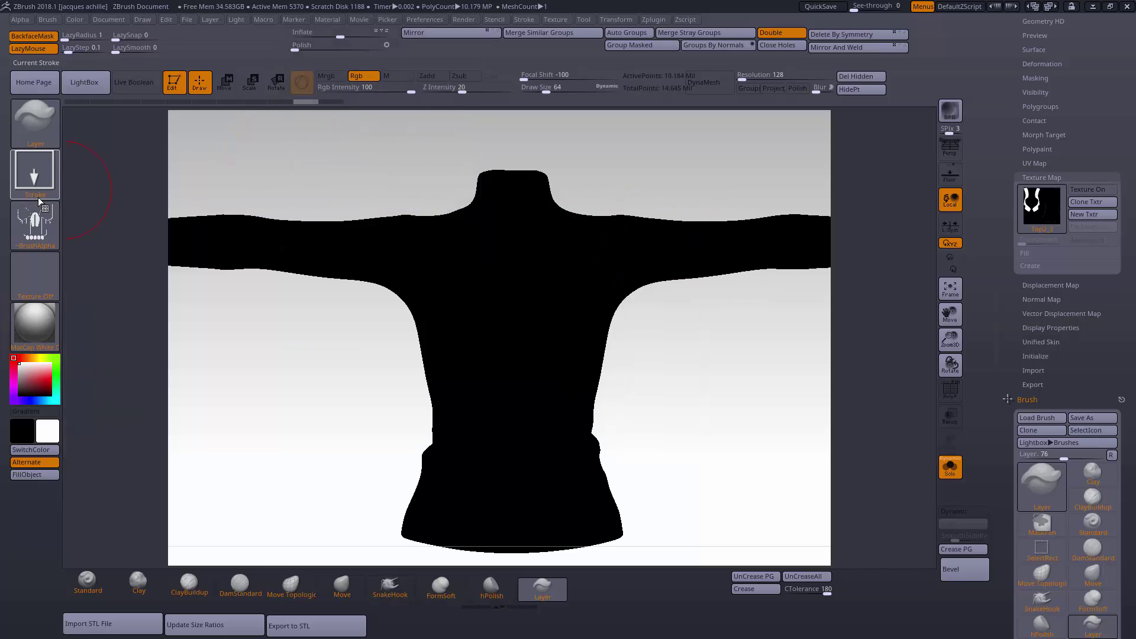
{"action": "left_click", "coordinate": [36, 217]}
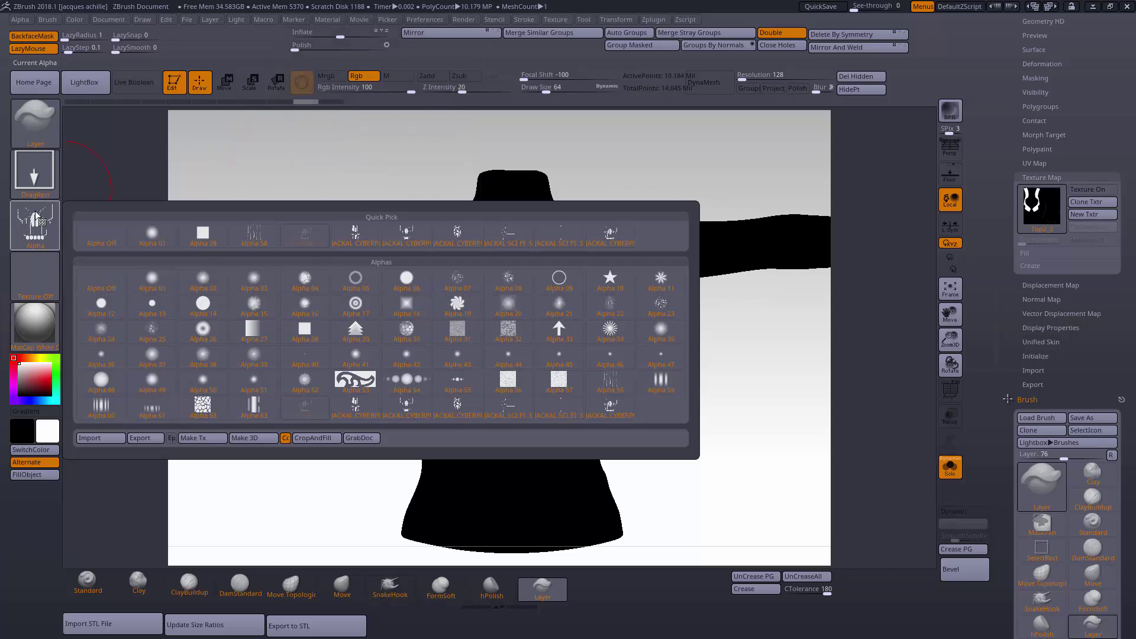
{"action": "left_click", "coordinate": [457, 232]}
{"action": "left_click", "coordinate": [958, 400]}
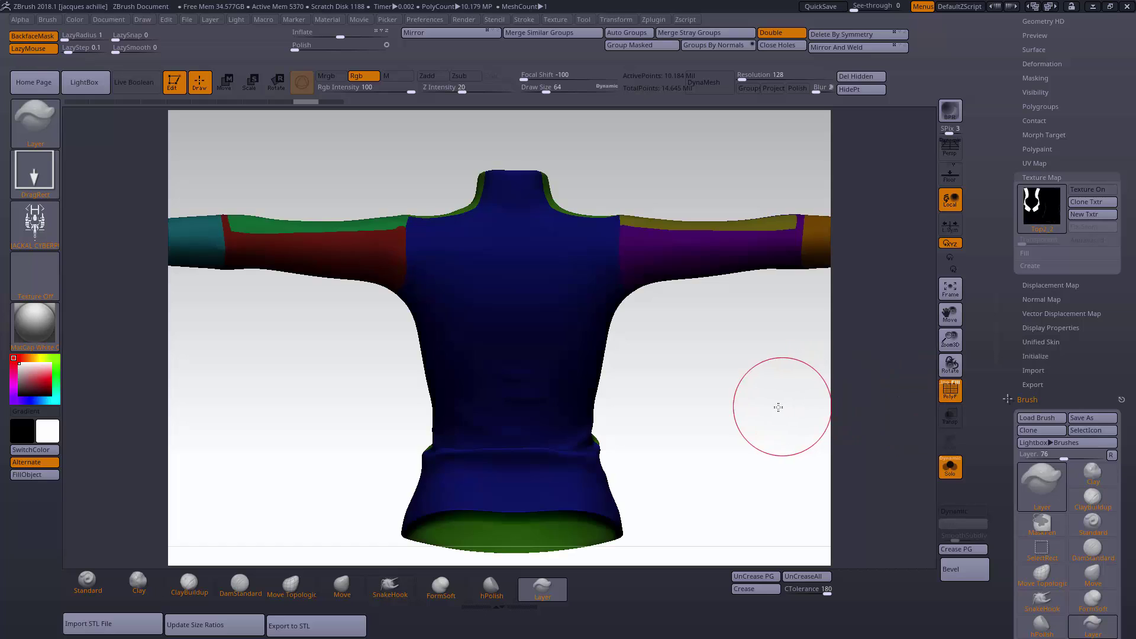
{"action": "left_click_drag", "start_coordinate": [968, 332], "coordinate": [931, 306]}
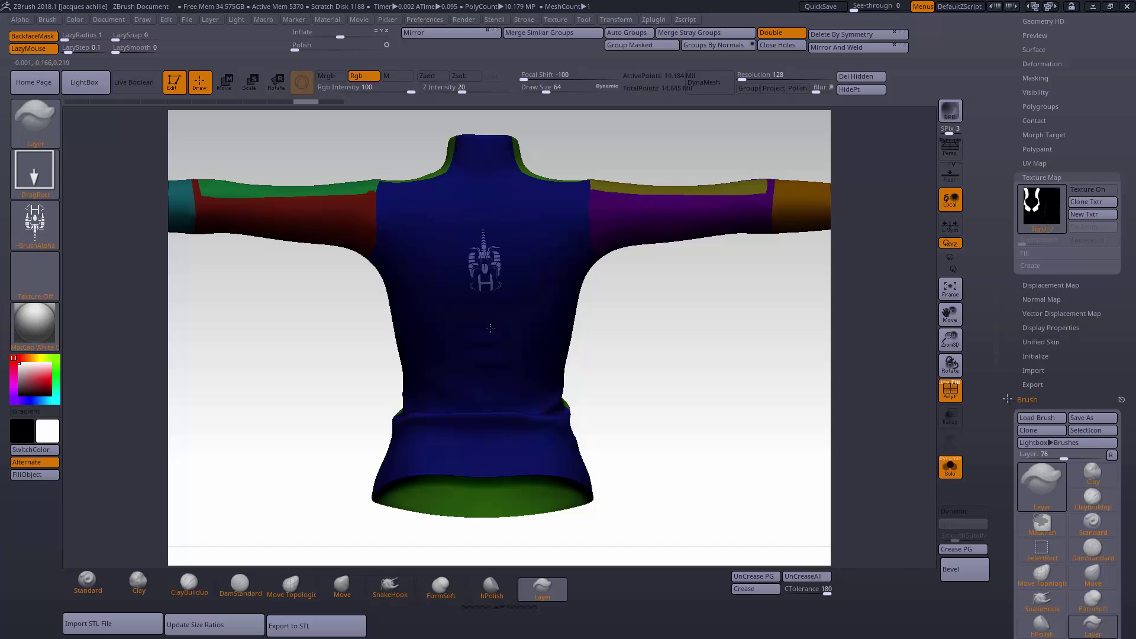
- Stamp the white scorpion logo centered on the jacket's back, replacing the first try with one placed slightly lower
{"action": "mouse_move", "coordinate": [490, 327]}
{"action": "left_mouse_down"}
{"action": "mouse_move", "coordinate": [500, 260]}
{"action": "mouse_move", "coordinate": [484, 225]}
{"action": "mouse_move", "coordinate": [482, 116]}
{"action": "left_mouse_up"}
{"action": "key", "text": "ctrl"}
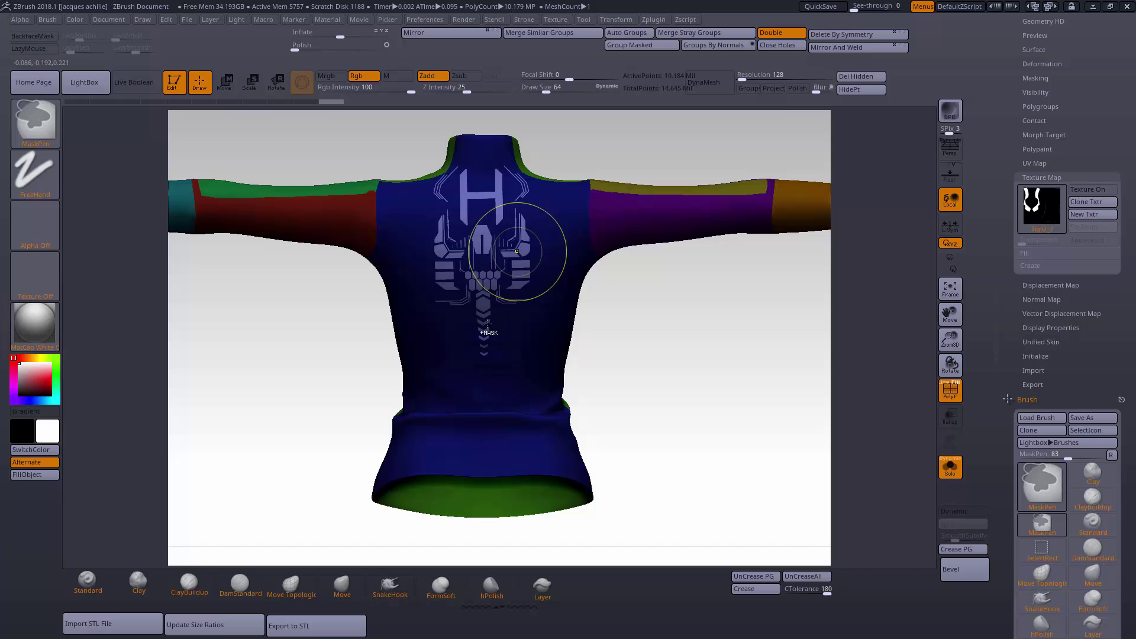
{"action": "key", "text": "ctrl+z"}
{"action": "mouse_move", "coordinate": [486, 288]}
{"action": "left_mouse_down"}
{"action": "mouse_move", "coordinate": [487, 353]}
{"action": "mouse_move", "coordinate": [535, 255]}
{"action": "mouse_move", "coordinate": [482, 202]}
{"action": "mouse_move", "coordinate": [483, 124]}
{"action": "left_mouse_up"}
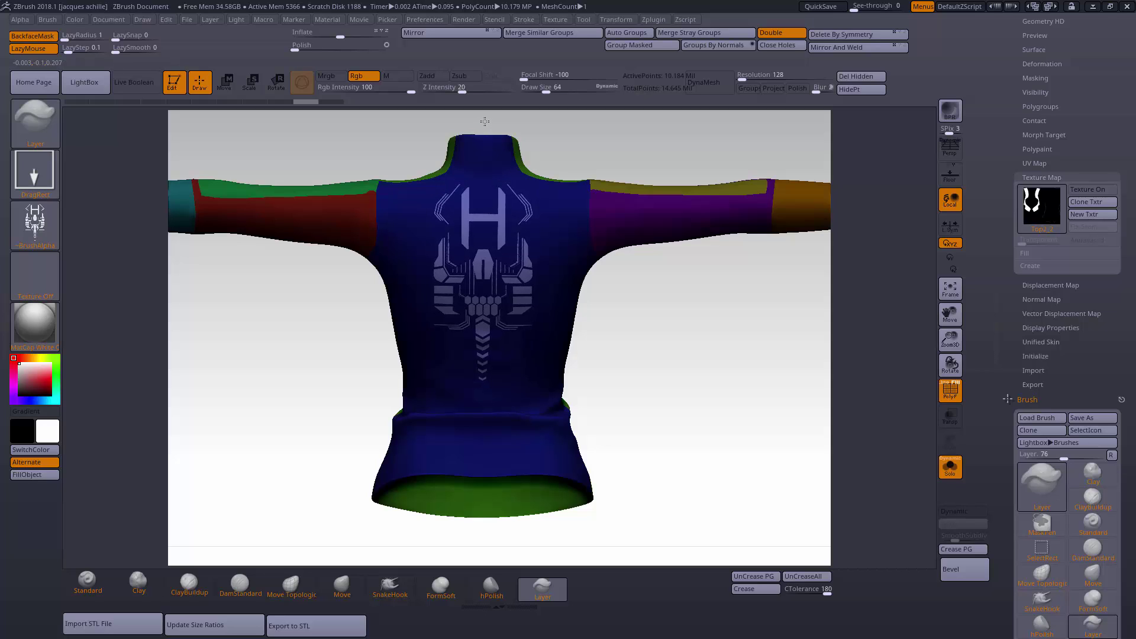
{"action": "left_click_drag", "start_coordinate": [485, 122], "coordinate": [484, 117]}
- Hide the polygroup coloring and examine the scorpion logo on the back from an angle, up close and from a distance
{"action": "left_click_drag", "start_coordinate": [724, 391], "coordinate": [765, 401]}
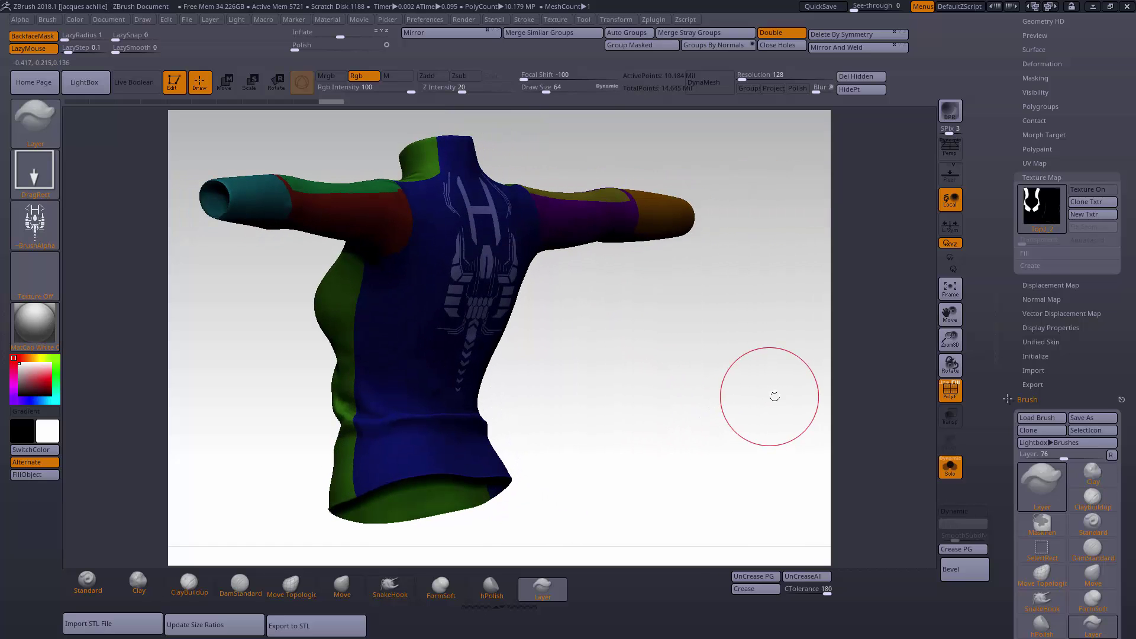
{"action": "left_click", "coordinate": [957, 400]}
{"action": "left_click_drag", "start_coordinate": [951, 341], "coordinate": [948, 320]}
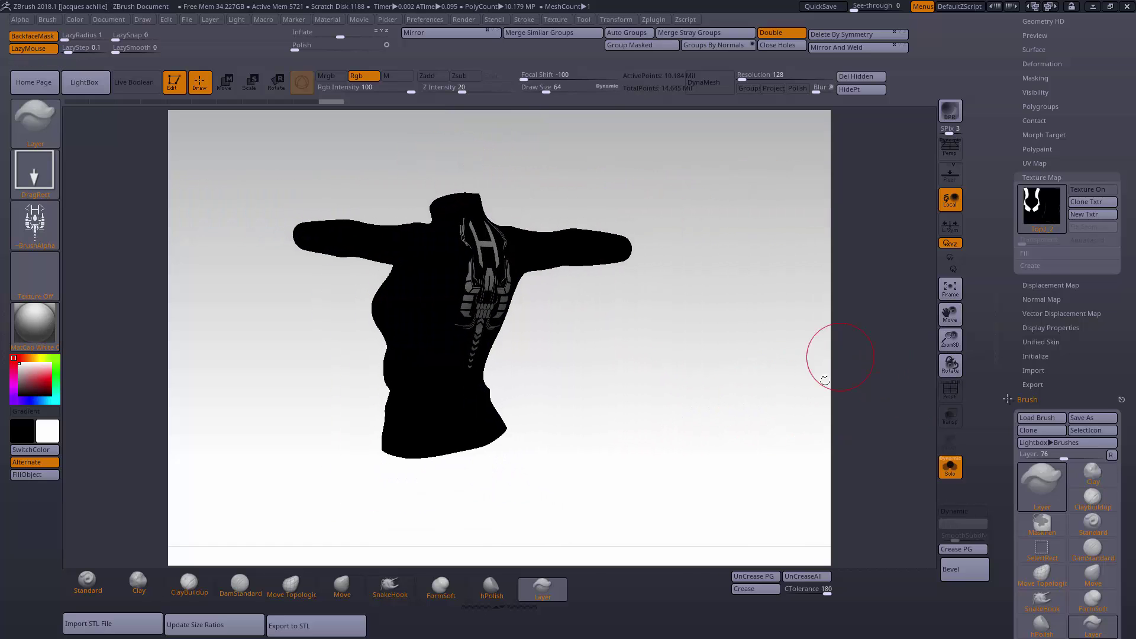
{"action": "left_click_drag", "start_coordinate": [850, 362], "coordinate": [799, 389], "text": "shift"}
{"action": "left_click_drag", "start_coordinate": [953, 343], "coordinate": [989, 437]}
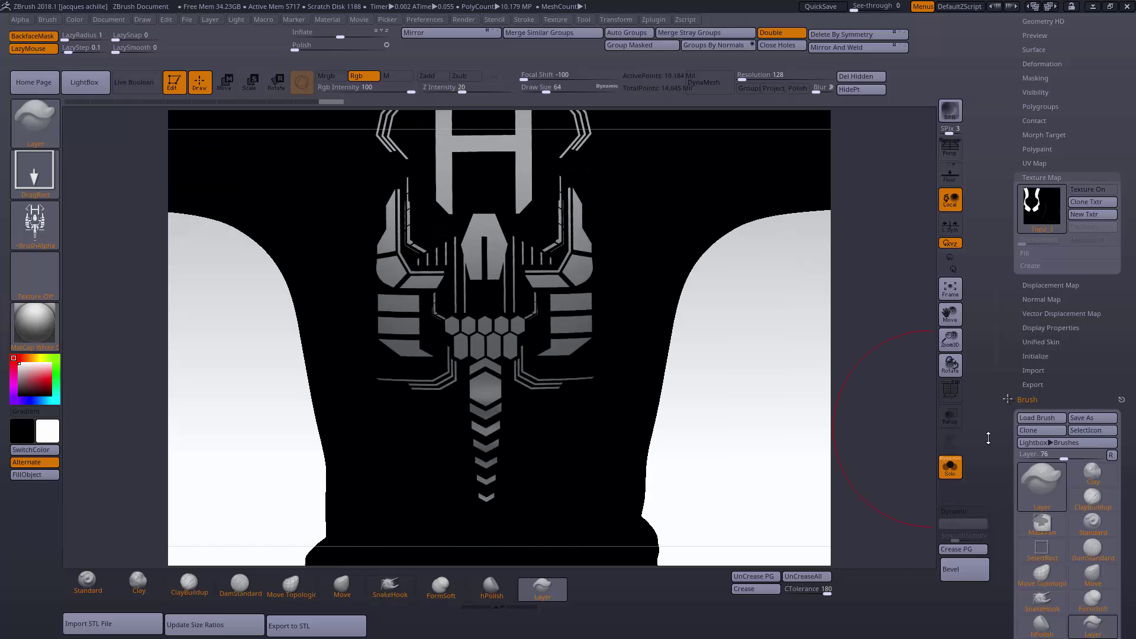
{"action": "left_click_drag", "start_coordinate": [958, 339], "coordinate": [956, 278]}
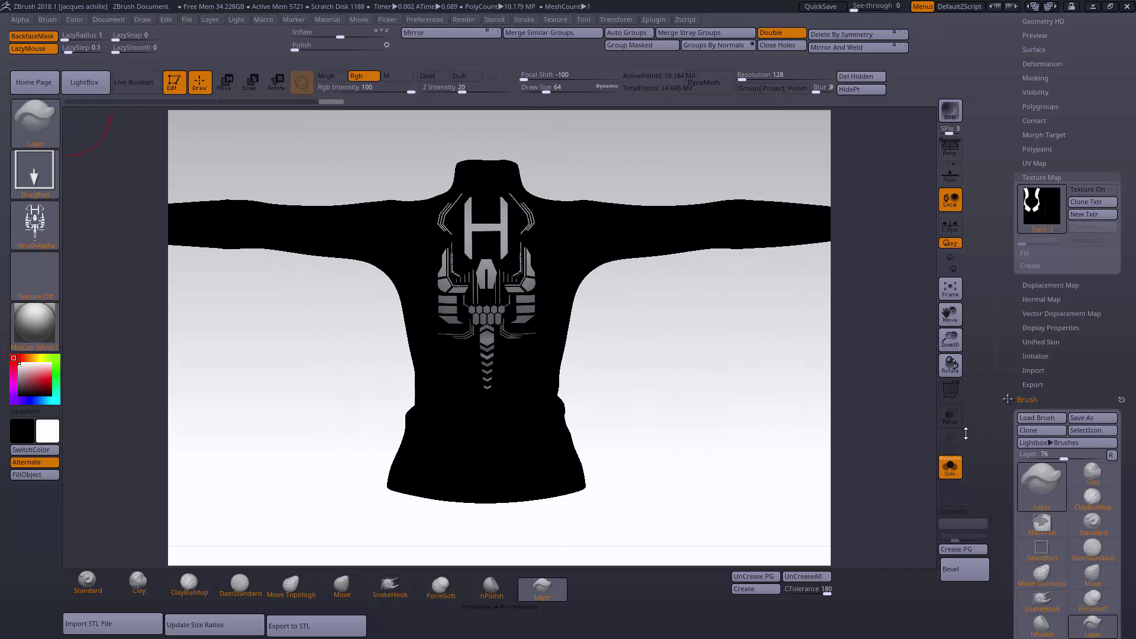
{"action": "left_click_drag", "start_coordinate": [953, 342], "coordinate": [951, 308]}
{"action": "mouse_move", "coordinate": [815, 396]}
{"action": "left_mouse_down"}
{"action": "mouse_move", "coordinate": [858, 390]}
{"action": "mouse_move", "coordinate": [738, 392]}
{"action": "mouse_move", "coordinate": [799, 397]}
{"action": "left_mouse_up"}
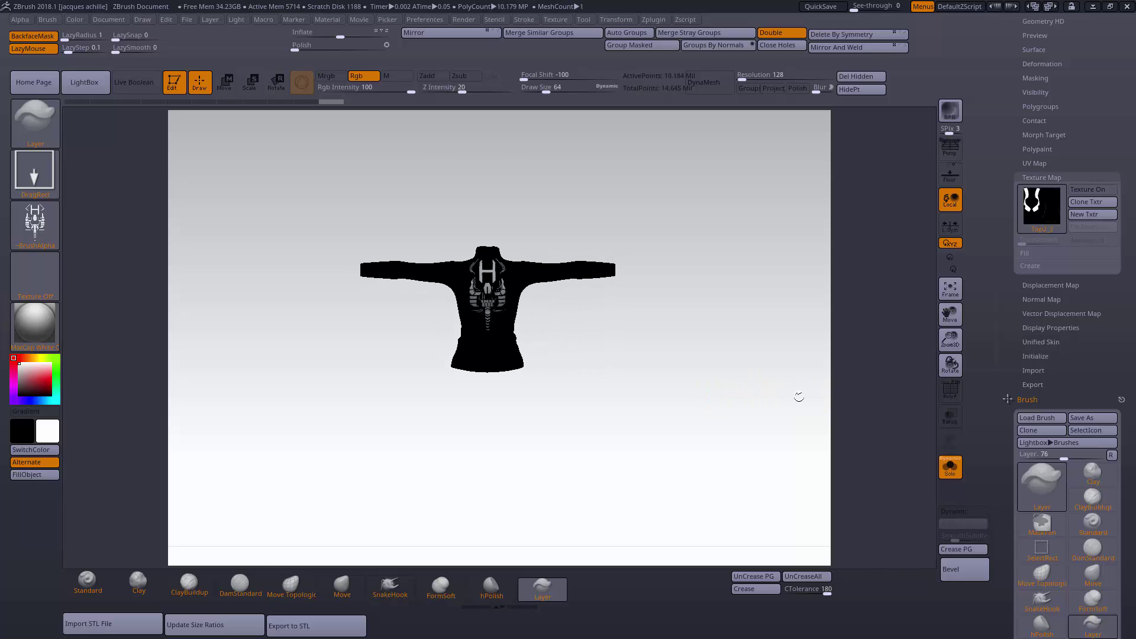
{"action": "left_click_drag", "start_coordinate": [952, 340], "coordinate": [965, 443]}
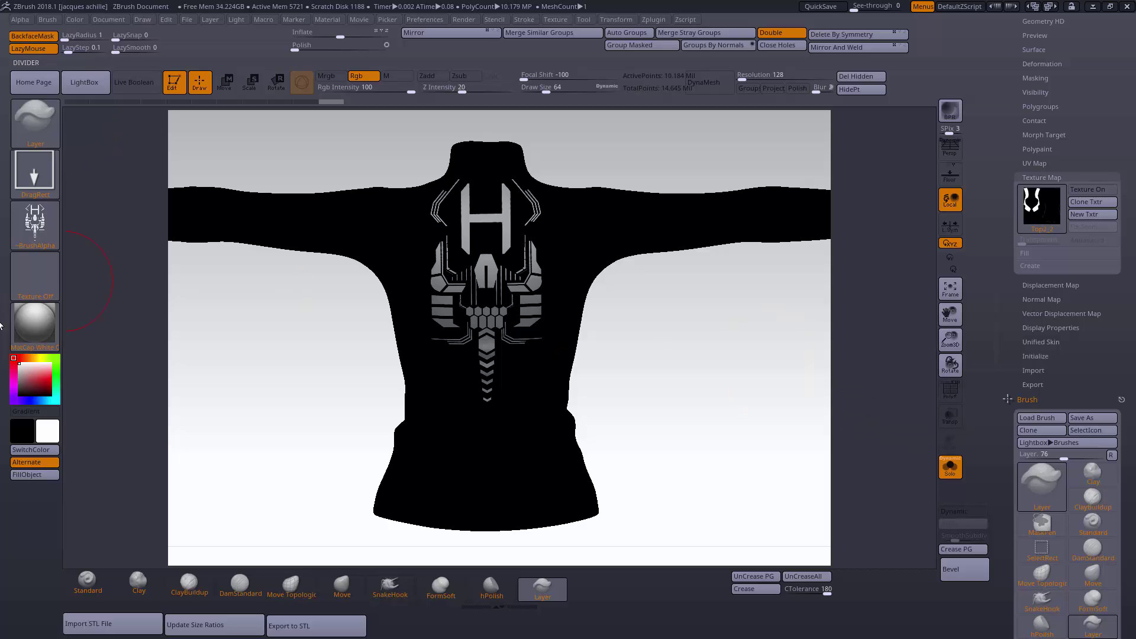
- Choose the bracket-shaped JACKAL sci-fi symbol alpha, rotate it, and stamp it in white on the lower back beside the scorpion's tail
{"action": "left_click", "coordinate": [38, 228]}
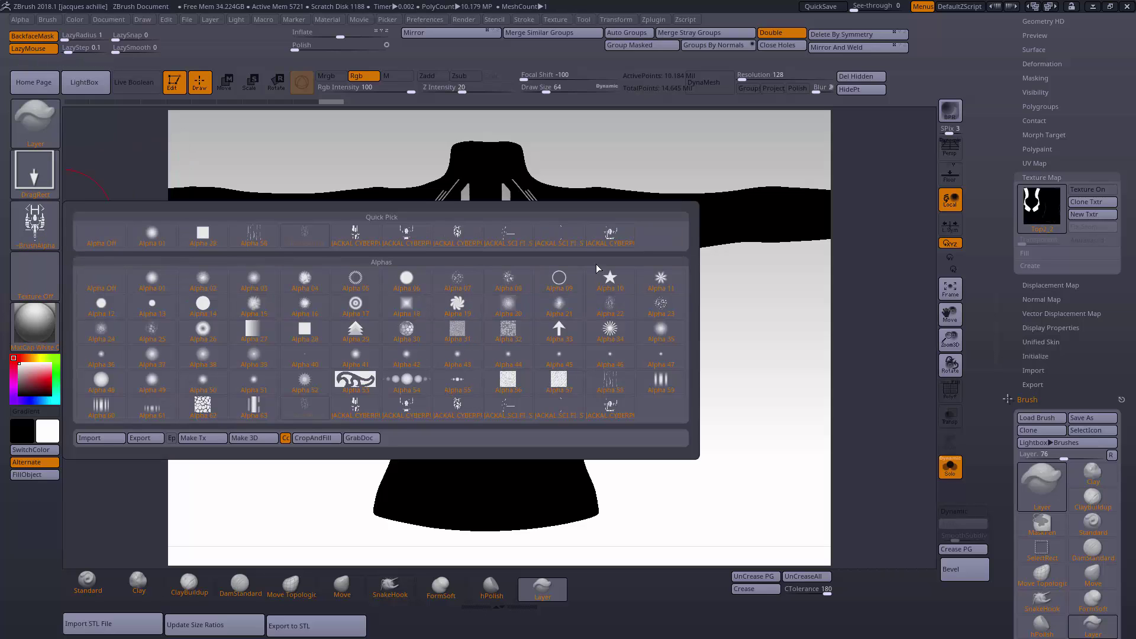
{"action": "left_click", "coordinate": [561, 235]}
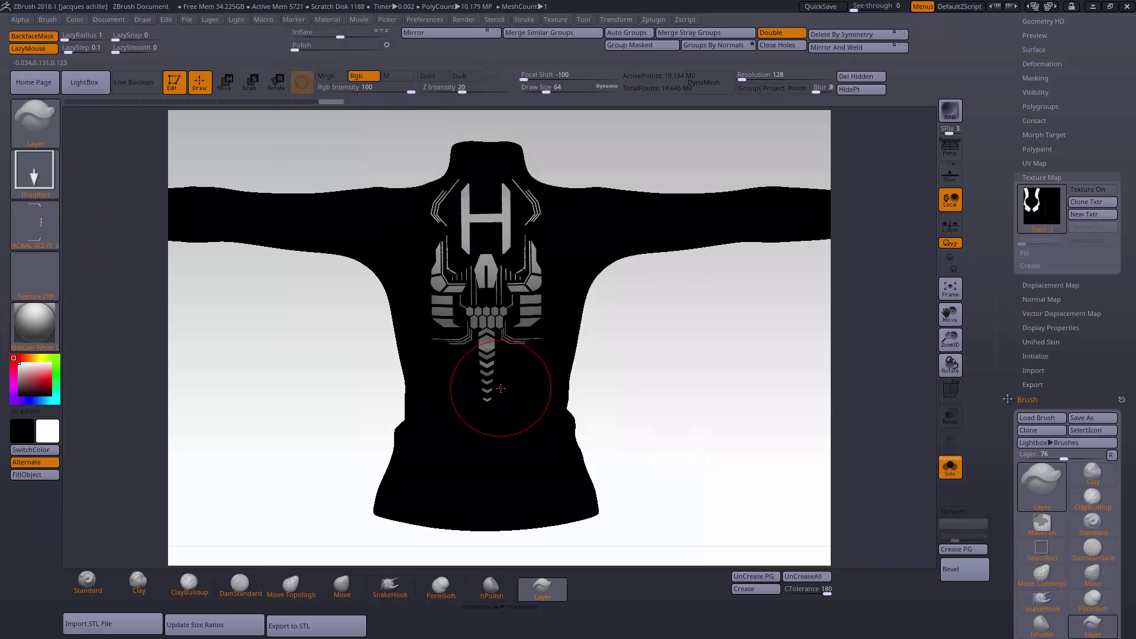
{"action": "left_click", "coordinate": [21, 19]}
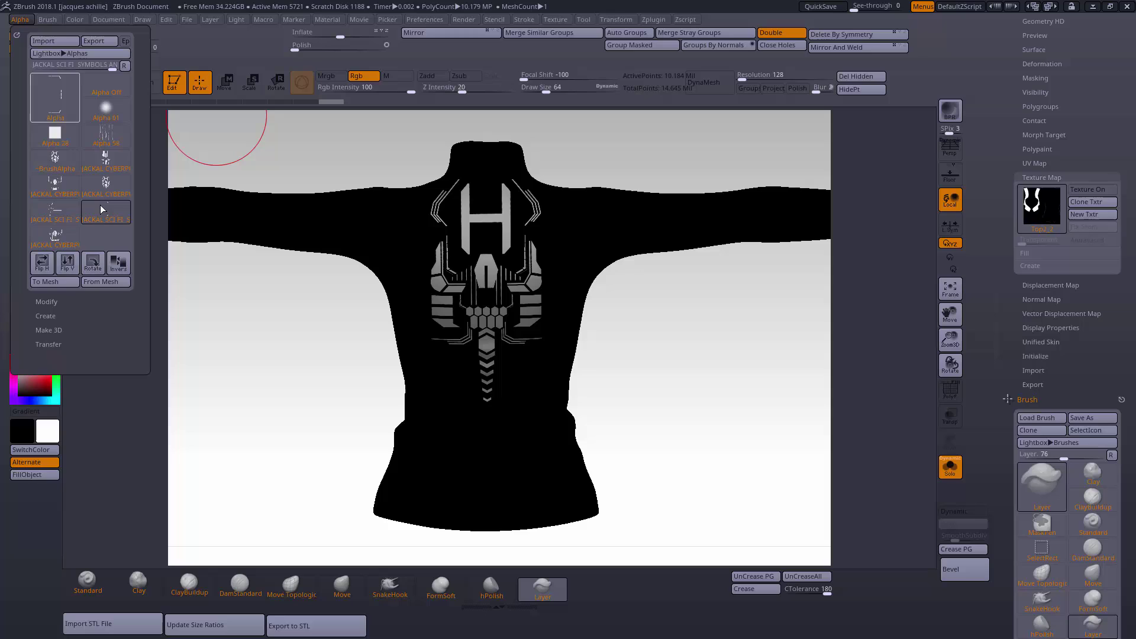
{"action": "left_click", "coordinate": [94, 268]}
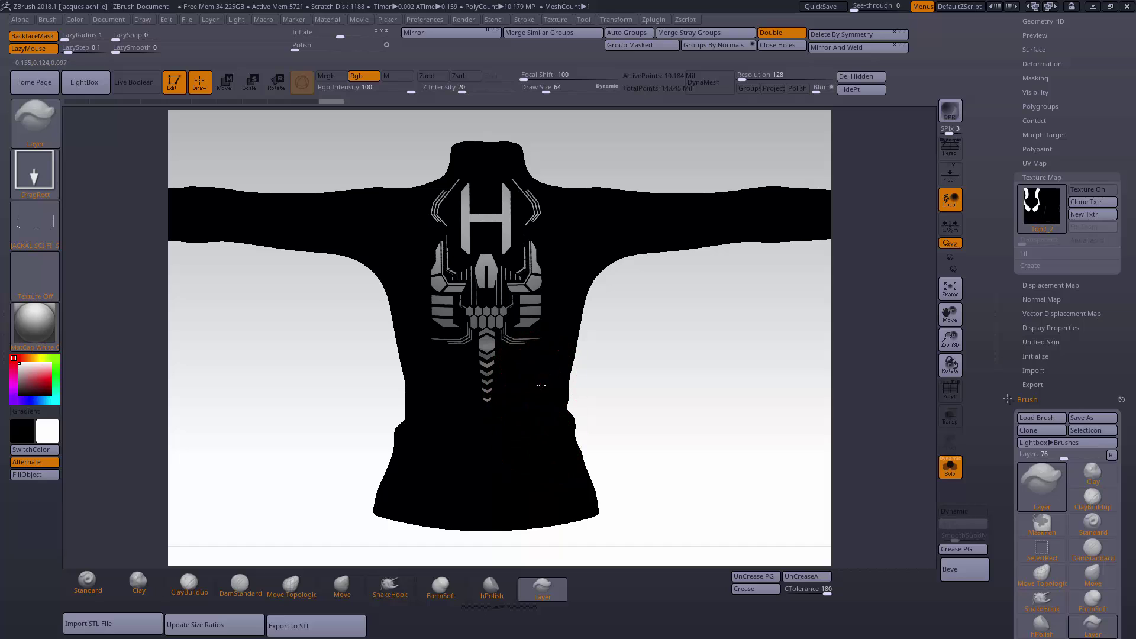
{"action": "key", "text": "ctrl"}
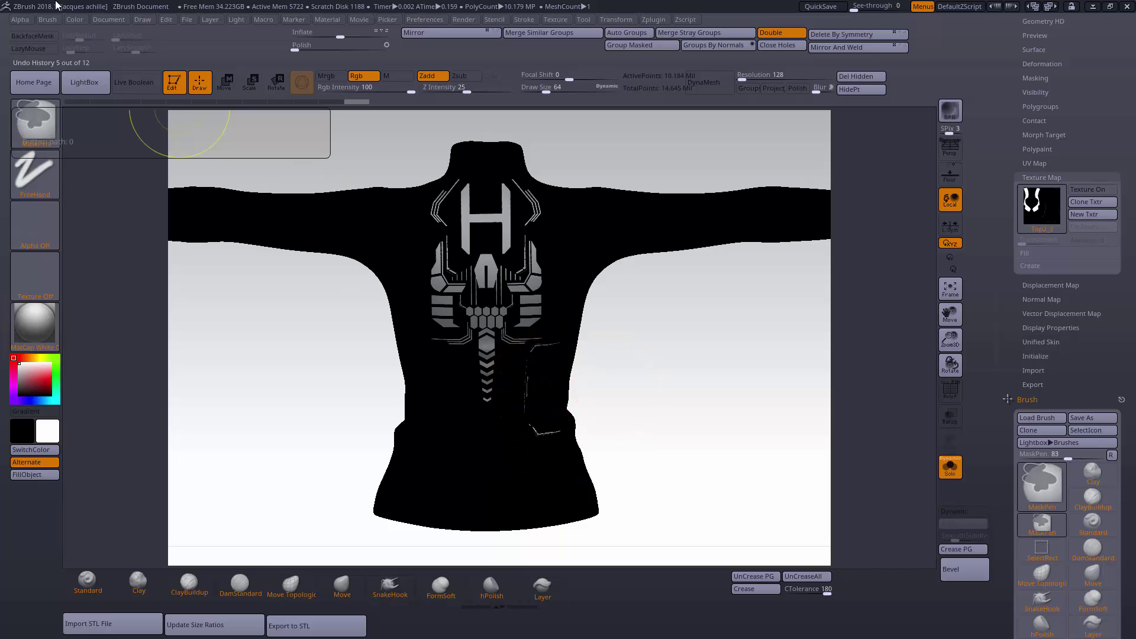
- Try mirrored stamps of the bracket-shaped symbol beside the scorpion's claws and beside the H, and undo them
{"action": "left_click", "coordinate": [19, 19]}
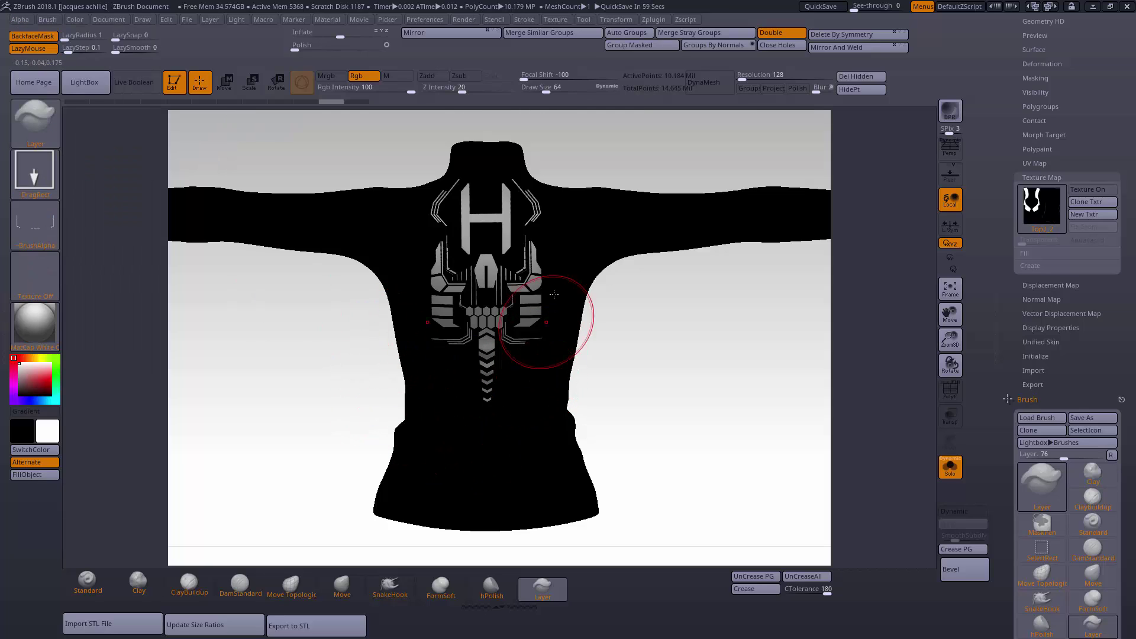
{"action": "left_click_drag", "start_coordinate": [556, 324], "coordinate": [584, 332]}
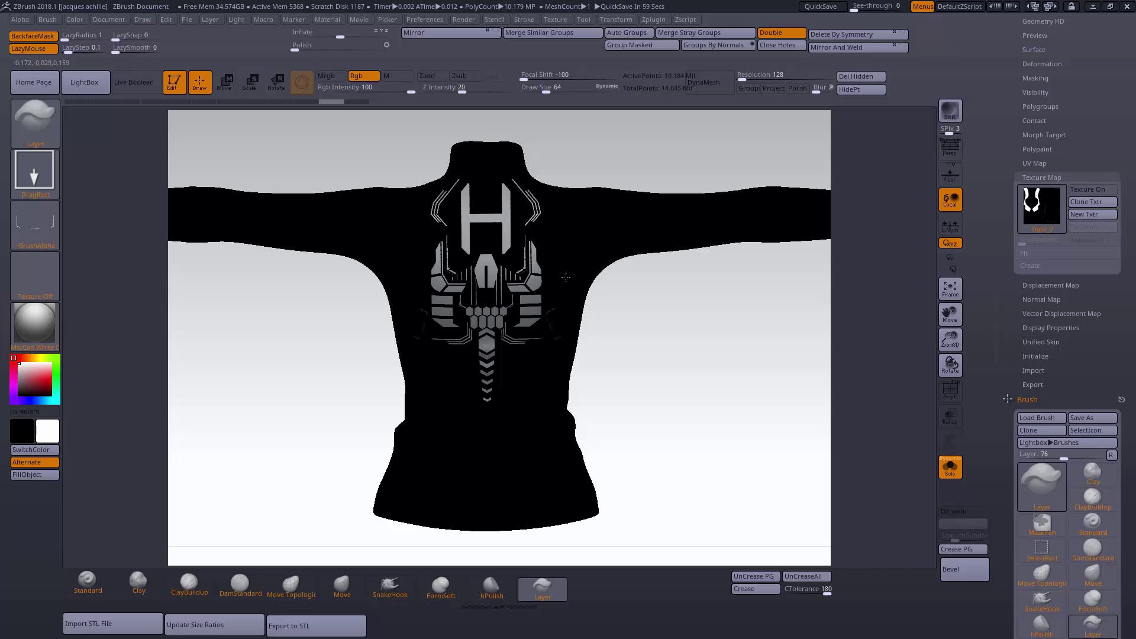
{"action": "left_click_drag", "start_coordinate": [492, 249], "coordinate": [475, 314]}
{"action": "left_click_drag", "start_coordinate": [474, 326], "coordinate": [474, 328]}
{"action": "key", "text": "ctrl+z"}
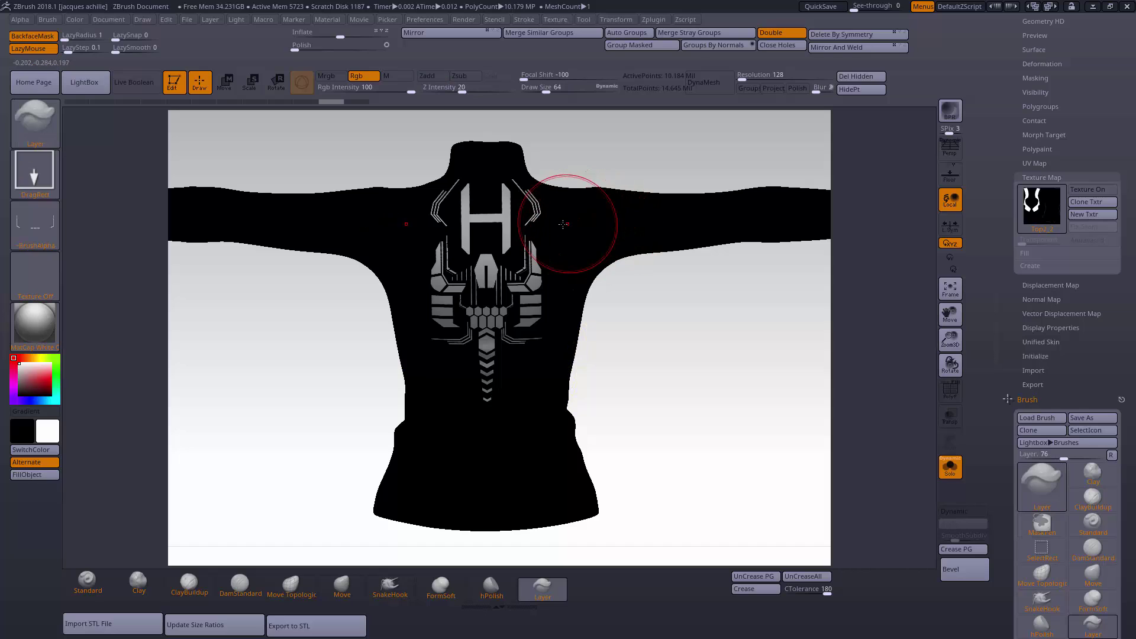
{"action": "mouse_move", "coordinate": [553, 227]}
{"action": "left_mouse_down"}
{"action": "mouse_move", "coordinate": [601, 229]}
{"action": "mouse_move", "coordinate": [561, 182]}
{"action": "mouse_move", "coordinate": [572, 274]}
{"action": "mouse_move", "coordinate": [561, 281]}
{"action": "left_mouse_up"}
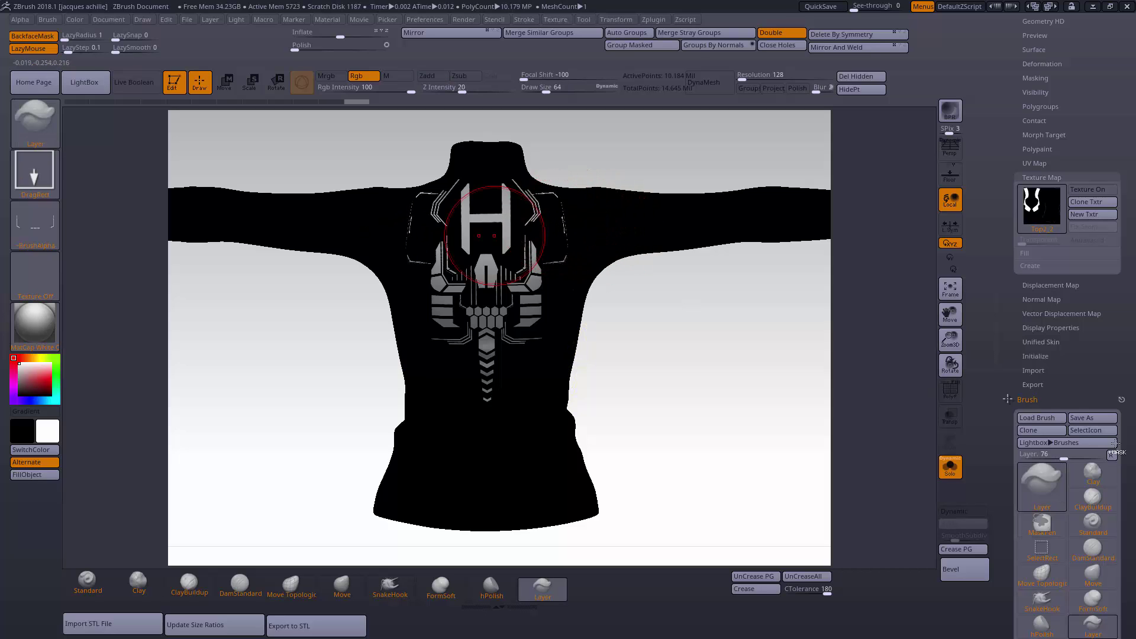
{"action": "key", "text": "ctrl+z"}
- Show the polygroup coloring, try a large mirrored bracket stamp along both sides of the back, and undo it
{"action": "left_click", "coordinate": [953, 399]}
{"action": "mouse_move", "coordinate": [796, 389]}
{"action": "left_mouse_down"}
{"action": "mouse_move", "coordinate": [779, 391]}
{"action": "mouse_move", "coordinate": [789, 394]}
{"action": "left_mouse_up"}
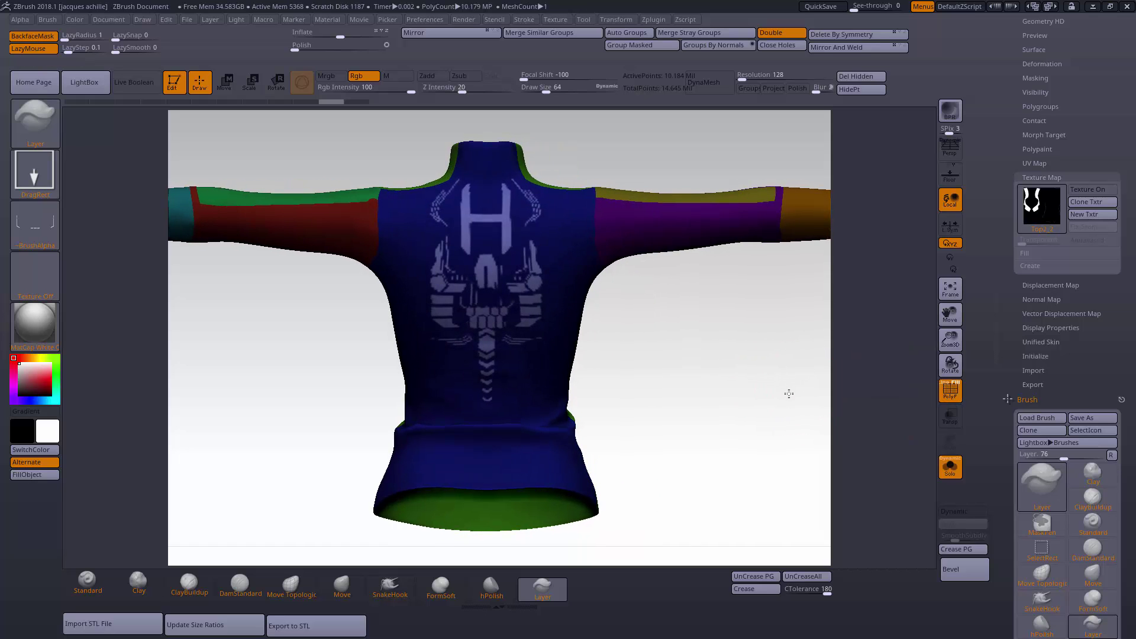
{"action": "mouse_move", "coordinate": [606, 232]}
{"action": "left_mouse_down"}
{"action": "mouse_move", "coordinate": [632, 277]}
{"action": "mouse_move", "coordinate": [501, 344]}
{"action": "mouse_move", "coordinate": [454, 310]}
{"action": "mouse_move", "coordinate": [428, 236]}
{"action": "left_mouse_up"}
{"action": "key", "text": "ctrl+z"}
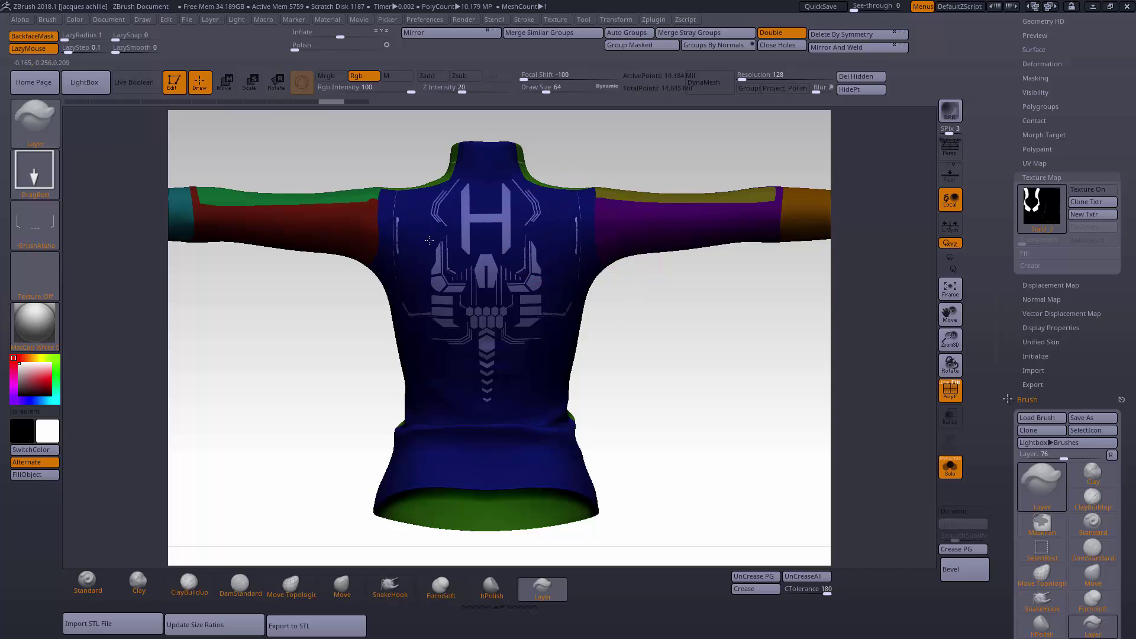
- Isolate the back panel's polygroup and mask everything on the jacket except that panel
{"action": "key", "text": "ctrl"}
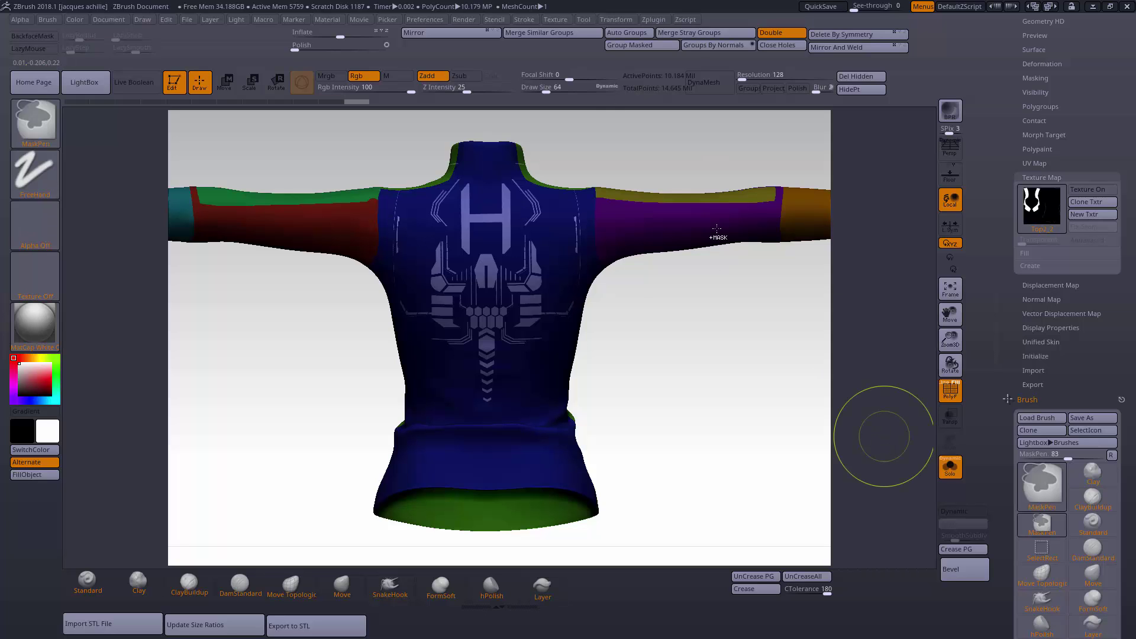
{"action": "key", "text": "ctrl+shift"}
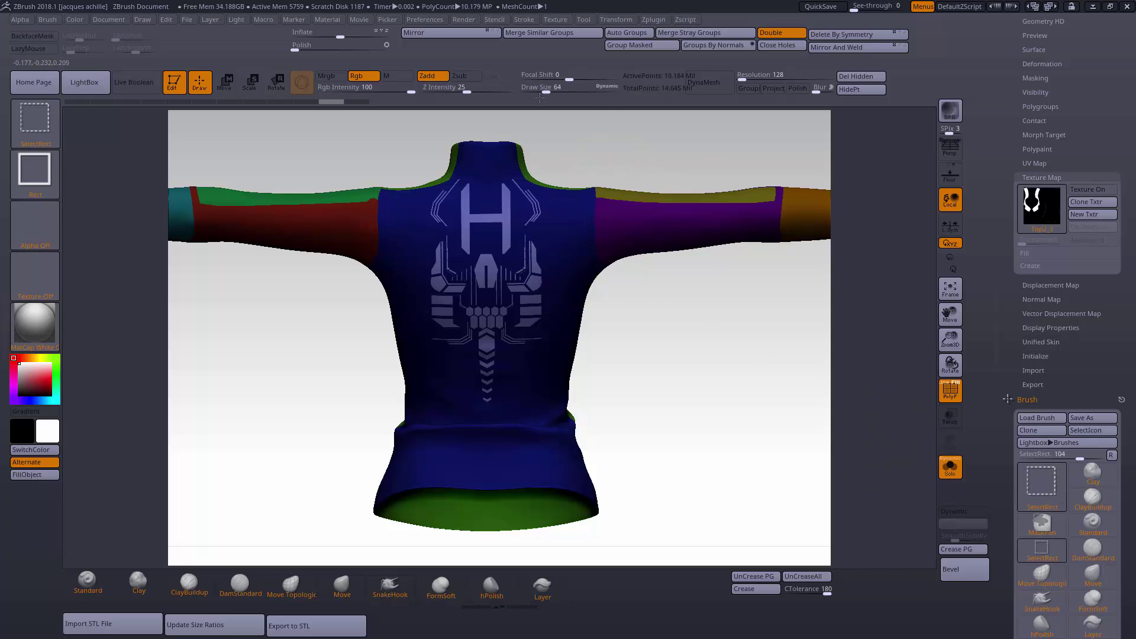
{"action": "left_click", "coordinate": [503, 255], "text": "ctrl+shift"}
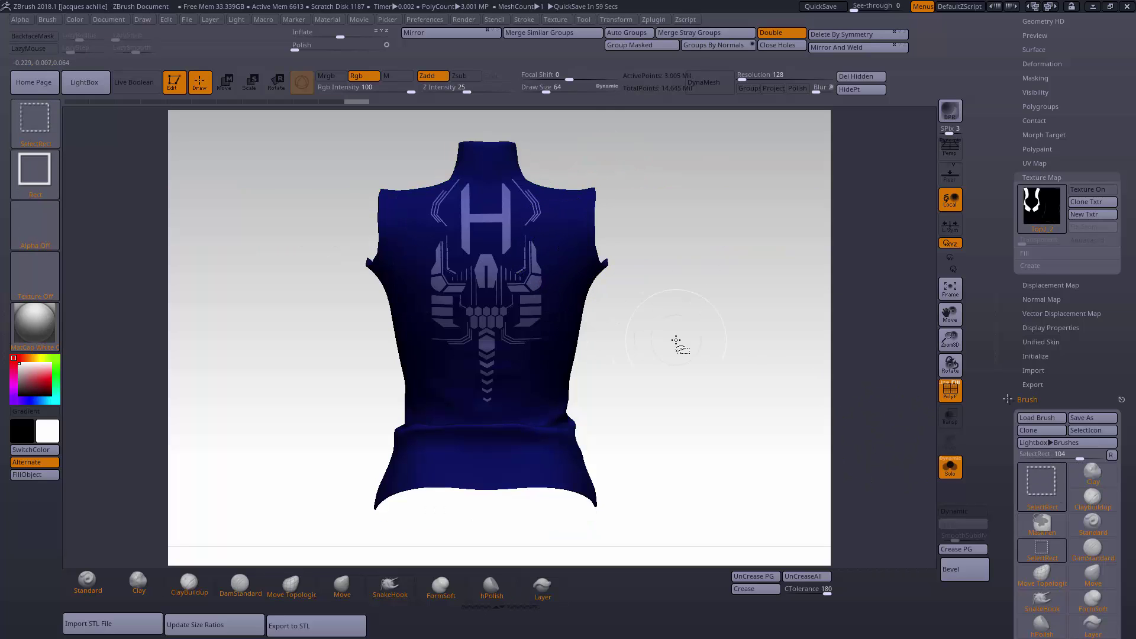
{"action": "left_click", "coordinate": [711, 284], "text": "ctrl"}
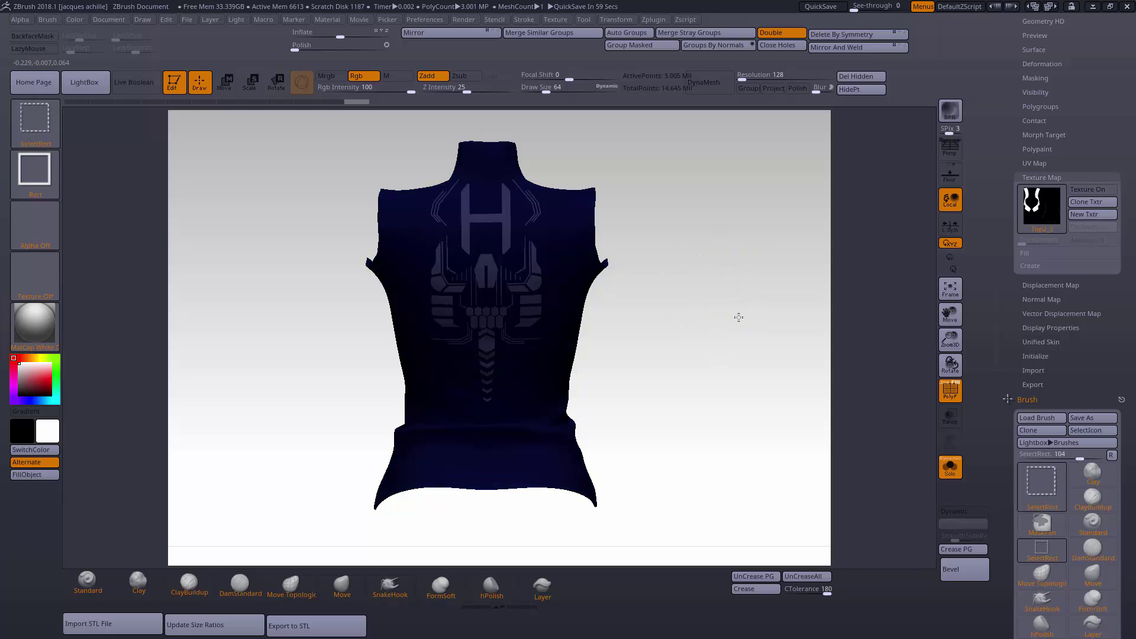
{"action": "left_click", "coordinate": [724, 251], "text": "ctrl+shift"}
{"action": "left_click", "coordinate": [700, 363], "text": "ctrl"}
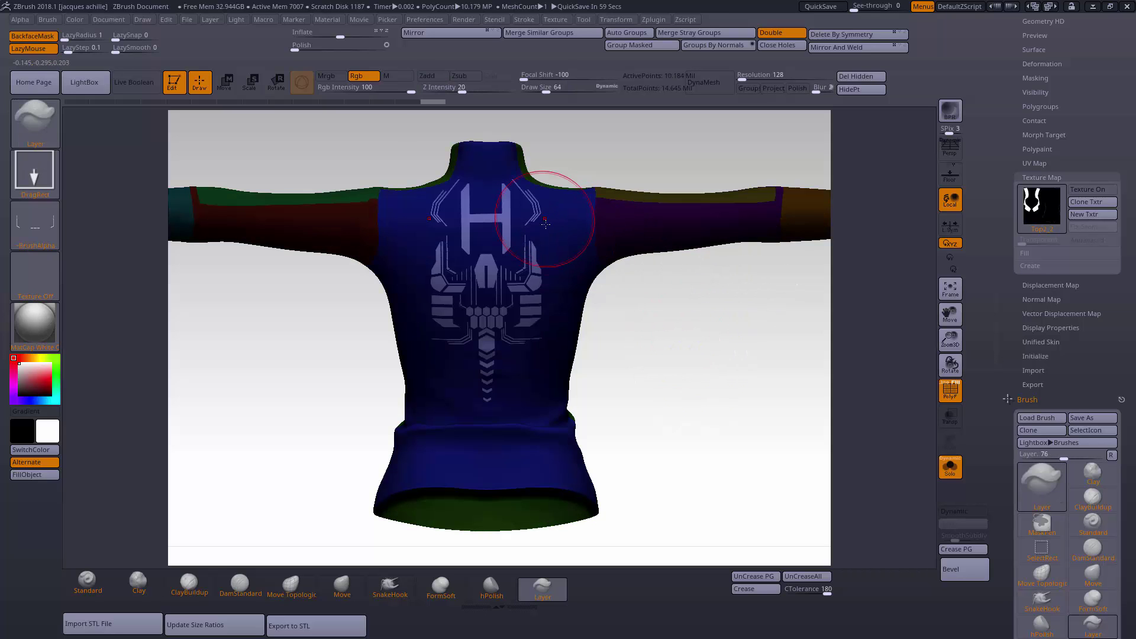
- Stamp the mirrored line symbol on the lower back beside the scorpion's tail, and undo a further stamp around the shoulders
{"action": "left_click_drag", "start_coordinate": [566, 228], "coordinate": [349, 223]}
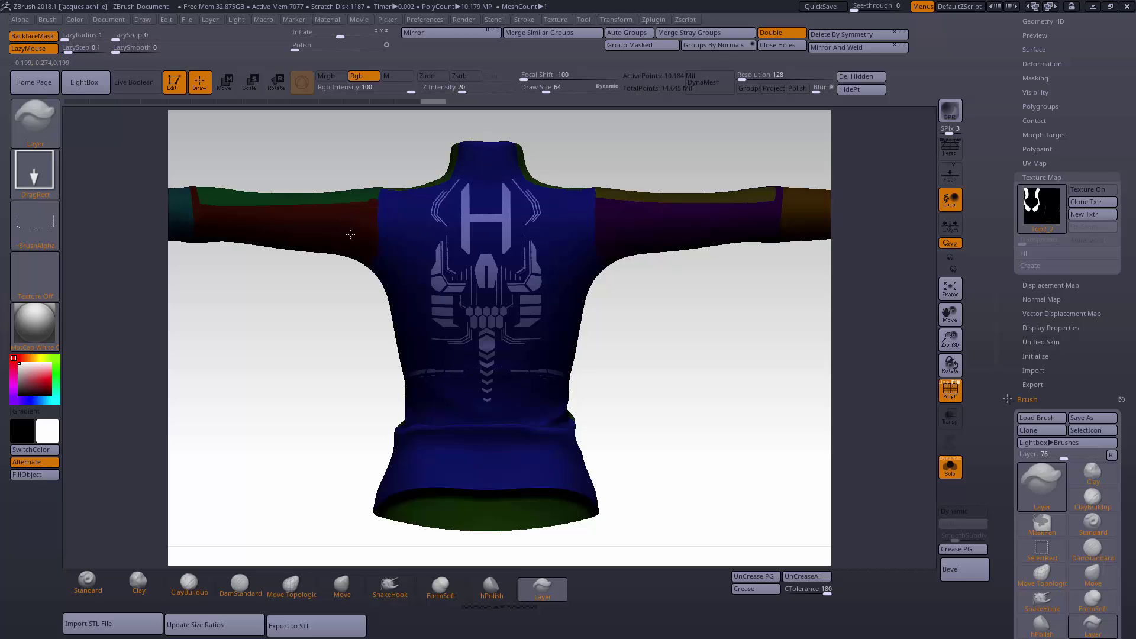
{"action": "left_click_drag", "start_coordinate": [680, 487], "coordinate": [752, 487]}
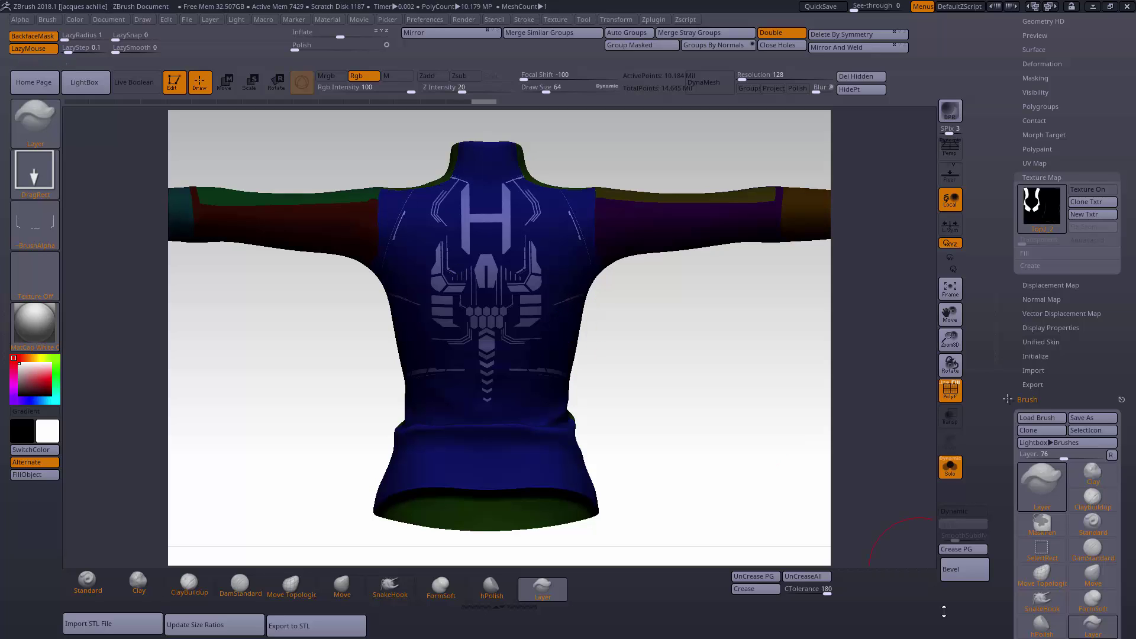
{"action": "key", "text": "ctrl"}
{"action": "key", "text": "ctrl+z"}
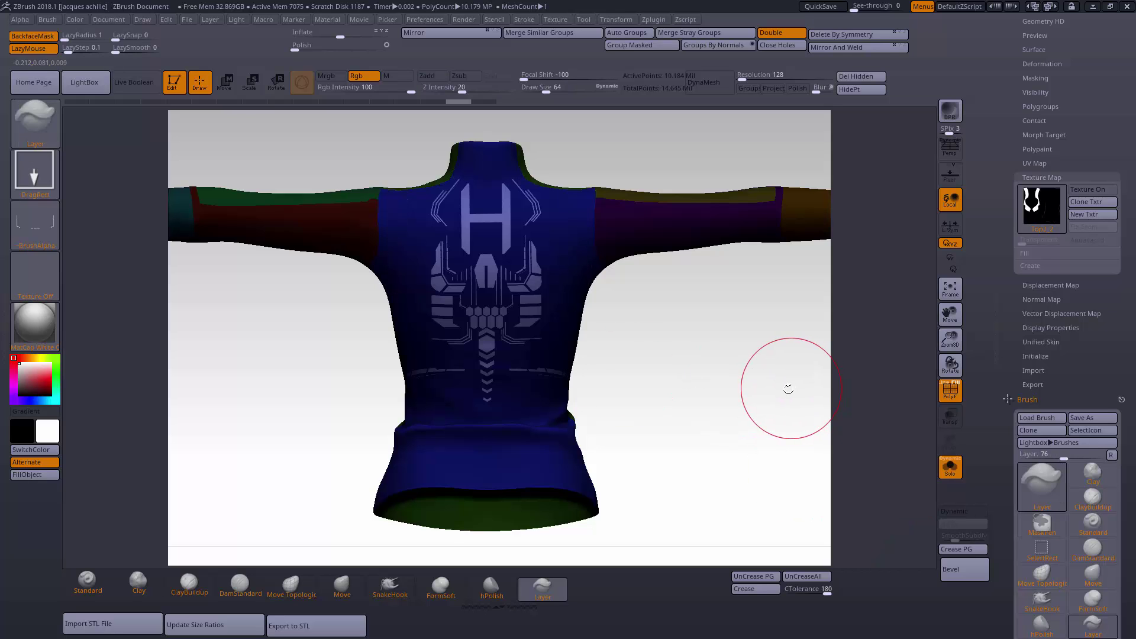
- Hide the polygroup coloring and examine the scorpion and lower-back symbols on the jacket from a distance and up close
{"action": "left_click_drag", "start_coordinate": [734, 411], "coordinate": [787, 423]}
{"action": "left_click_drag", "start_coordinate": [807, 511], "coordinate": [807, 500], "text": "shift"}
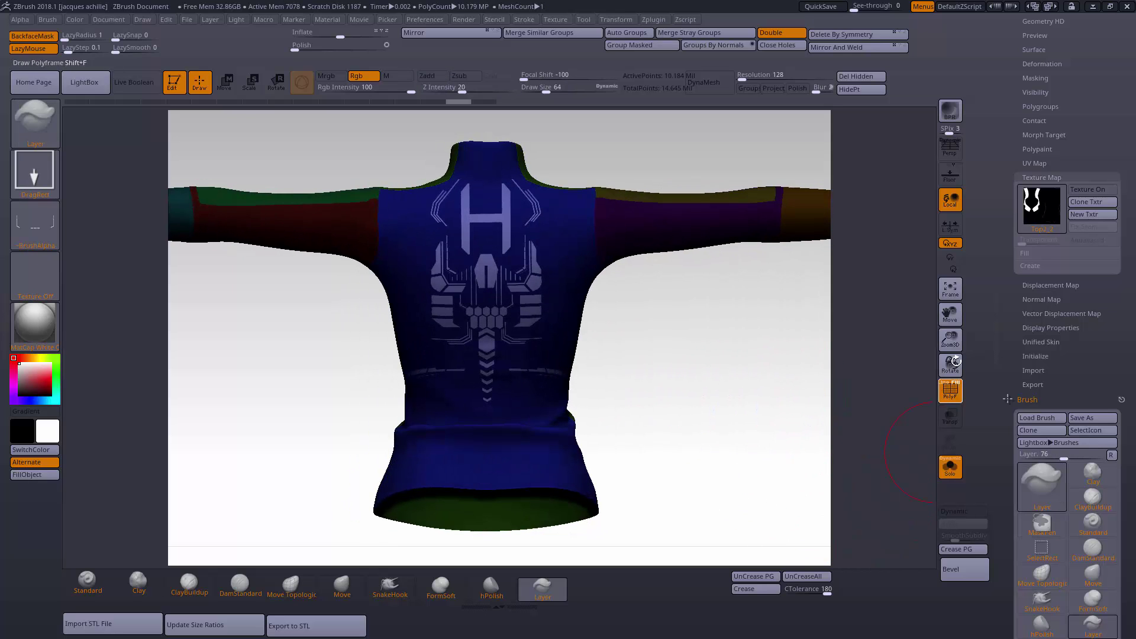
{"action": "left_click_drag", "start_coordinate": [952, 340], "coordinate": [965, 432]}
{"action": "left_click", "coordinate": [960, 400]}
{"action": "left_click", "coordinate": [956, 473]}
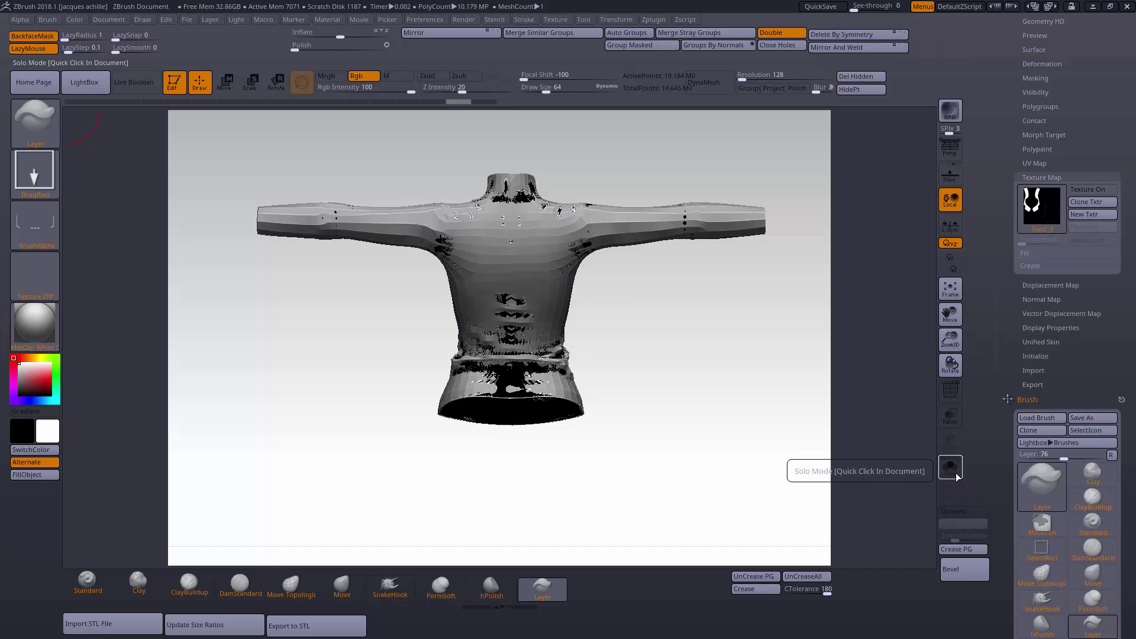
{"action": "left_click", "coordinate": [956, 473]}
{"action": "left_click_drag", "start_coordinate": [724, 401], "coordinate": [829, 467]}
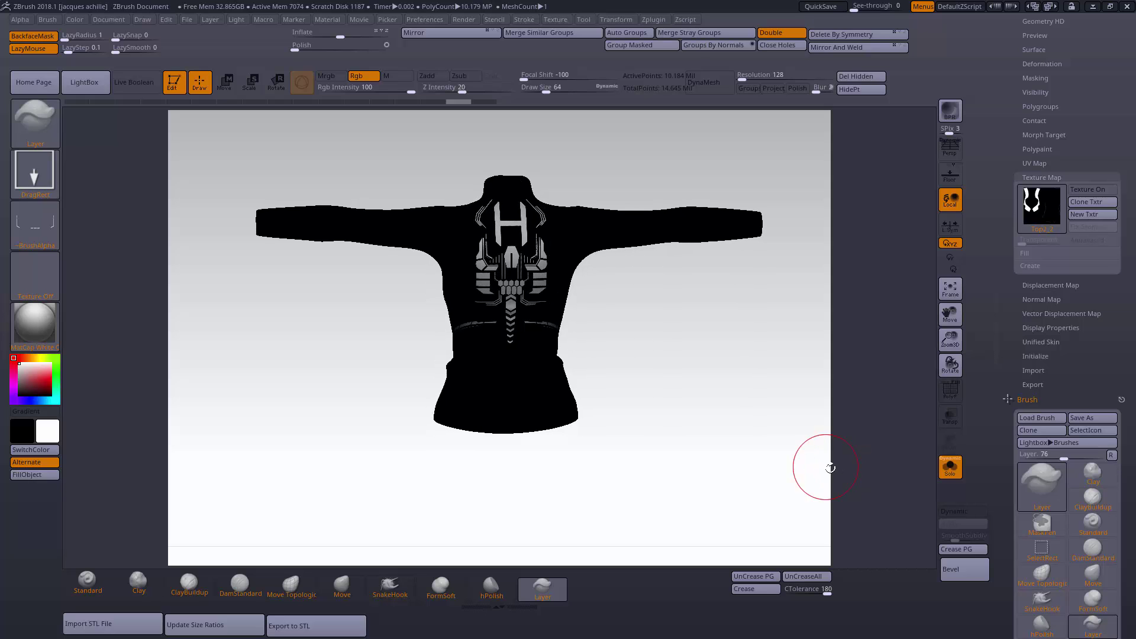
{"action": "left_click_drag", "start_coordinate": [950, 340], "coordinate": [949, 360]}
{"action": "left_click_drag", "start_coordinate": [843, 481], "coordinate": [839, 500]}
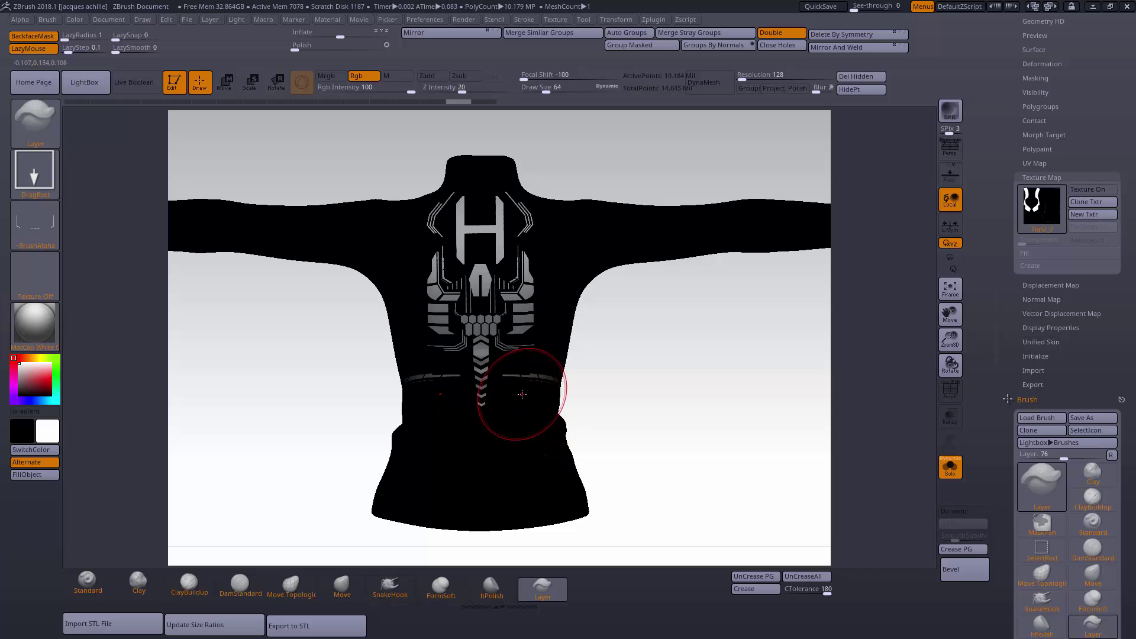
- Reduce the brush's draw size to 20 and bring the whole back of the jacket into view
{"action": "key", "text": "["}
{"action": "key", "text": "["}
{"action": "key", "text": "["}
{"action": "key", "text": "["}
{"action": "key", "text": "["}
{"action": "key", "text": "["}
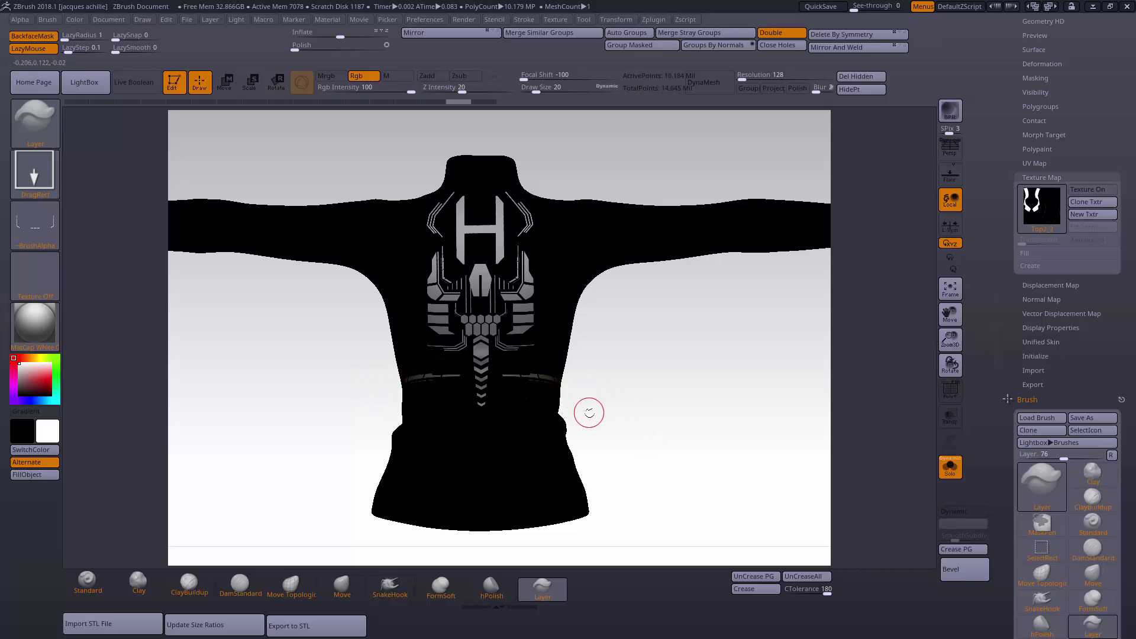
{"action": "left_click_drag", "start_coordinate": [735, 459], "coordinate": [744, 458]}
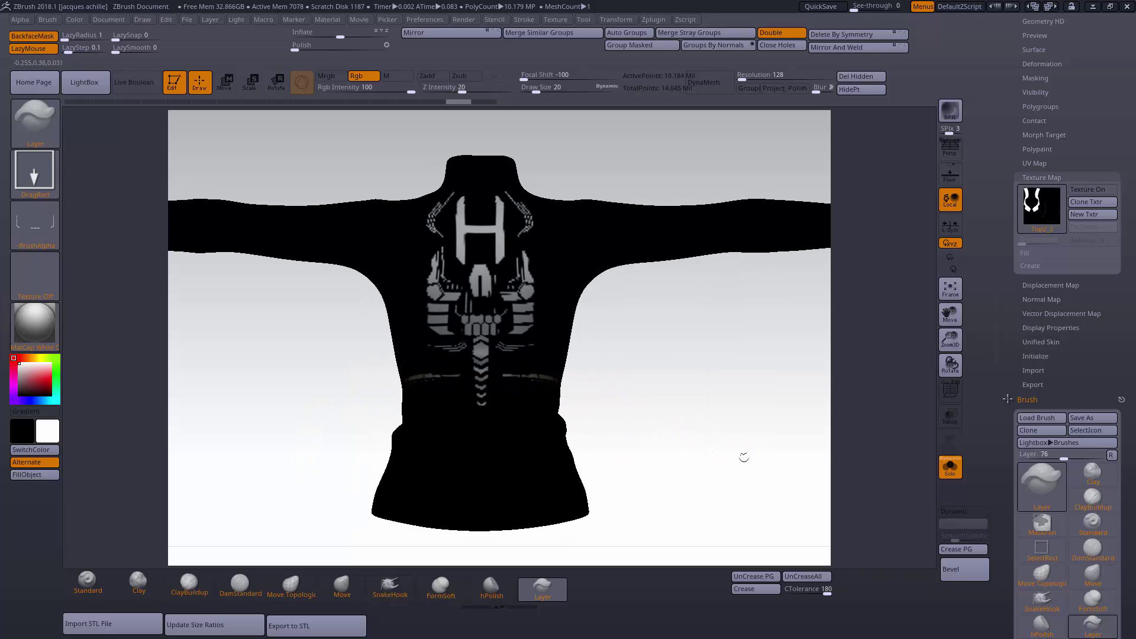
{"action": "left_click_drag", "start_coordinate": [952, 343], "coordinate": [966, 293]}
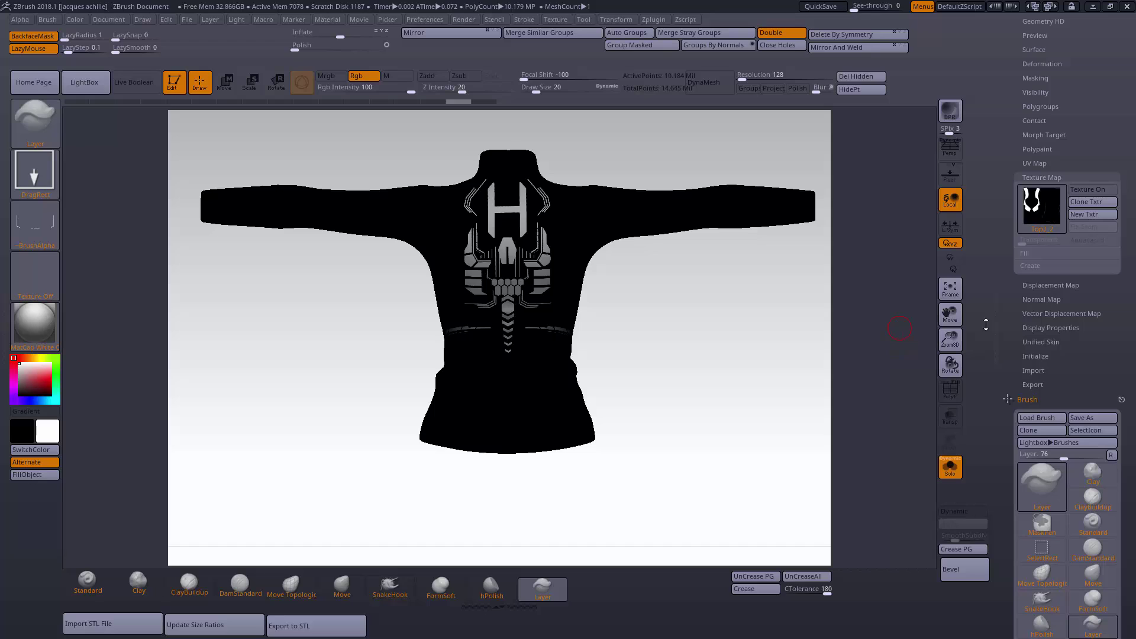
{"action": "mouse_move", "coordinate": [950, 312]}
{"action": "left_mouse_down"}
{"action": "mouse_move", "coordinate": [956, 342]}
{"action": "mouse_move", "coordinate": [948, 312]}
{"action": "left_mouse_up"}
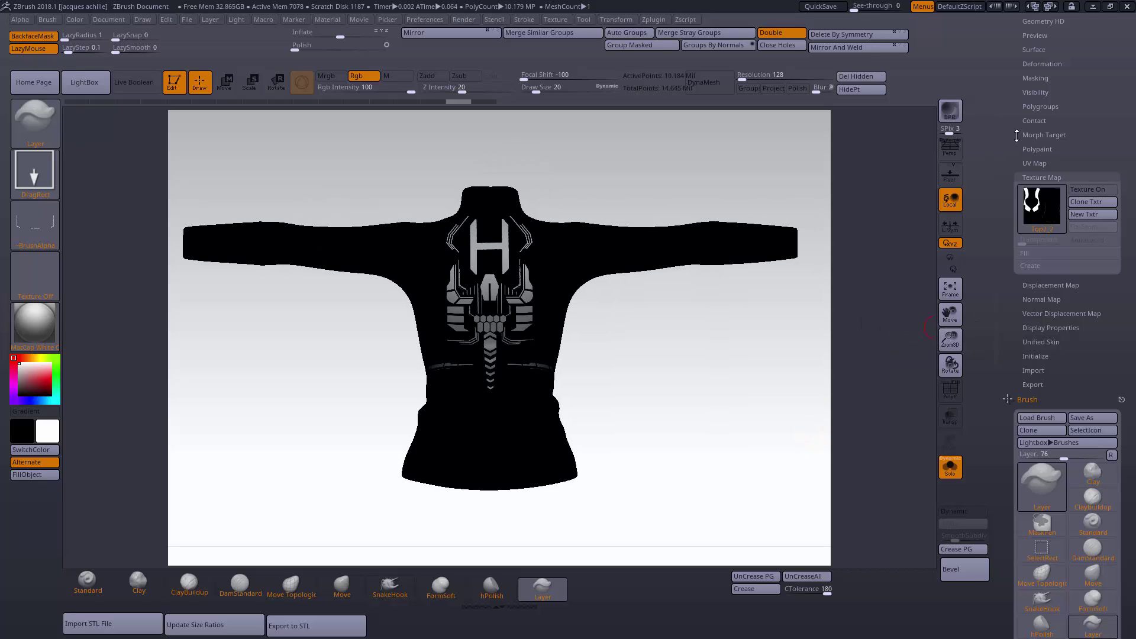
- Switch to a new Cylinder3D tool and insert a copy of the painted jacket into it as a subtool
{"action": "left_click_drag", "start_coordinate": [1017, 136], "coordinate": [1010, 246]}
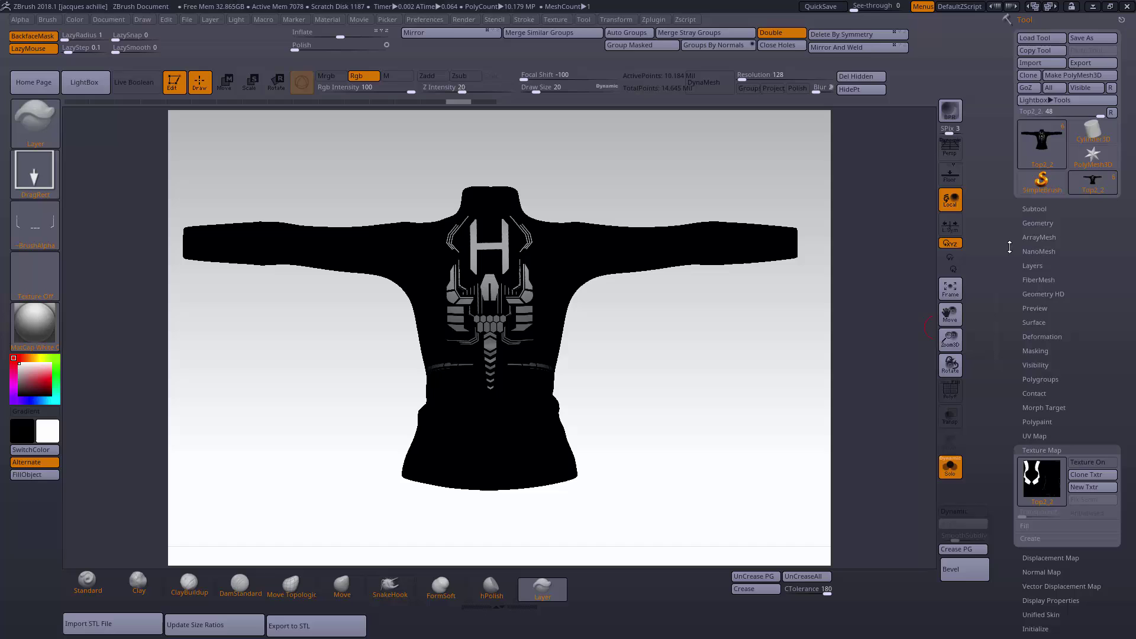
{"action": "left_click", "coordinate": [1034, 210]}
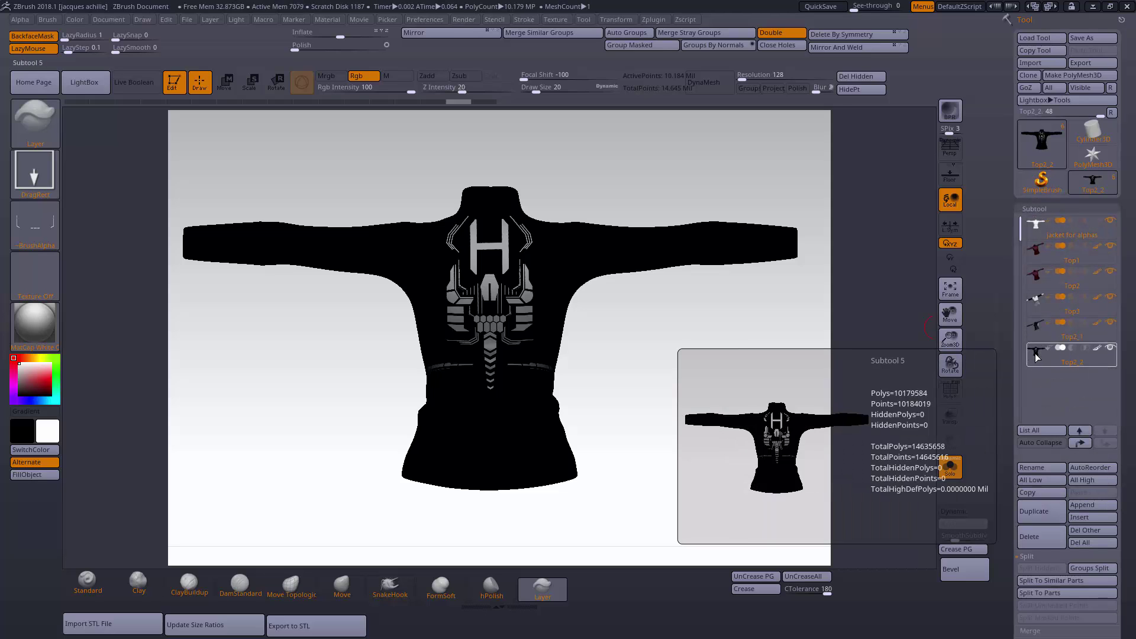
{"action": "left_click", "coordinate": [1093, 132]}
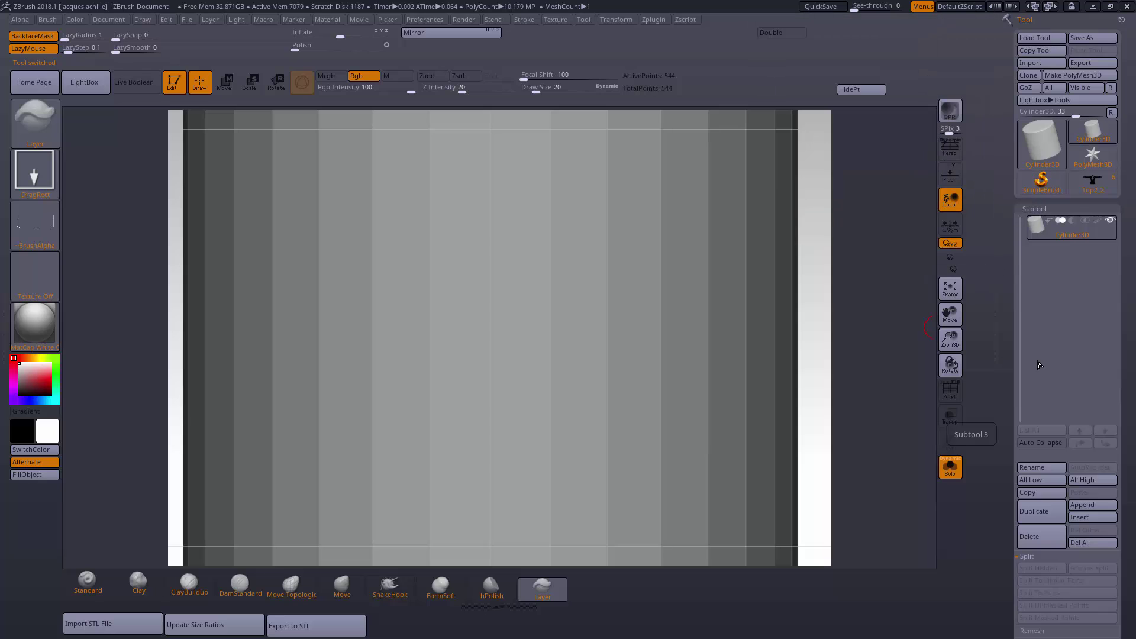
{"action": "left_click", "coordinate": [1096, 519]}
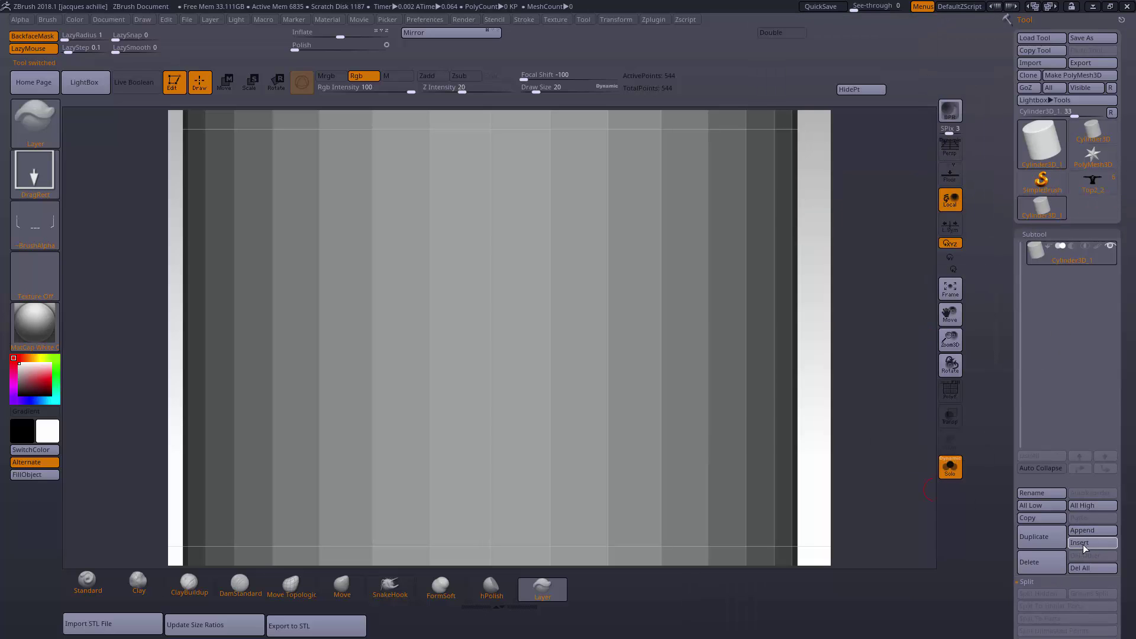
{"action": "left_click", "coordinate": [1084, 548]}
{"action": "left_click", "coordinate": [780, 422]}
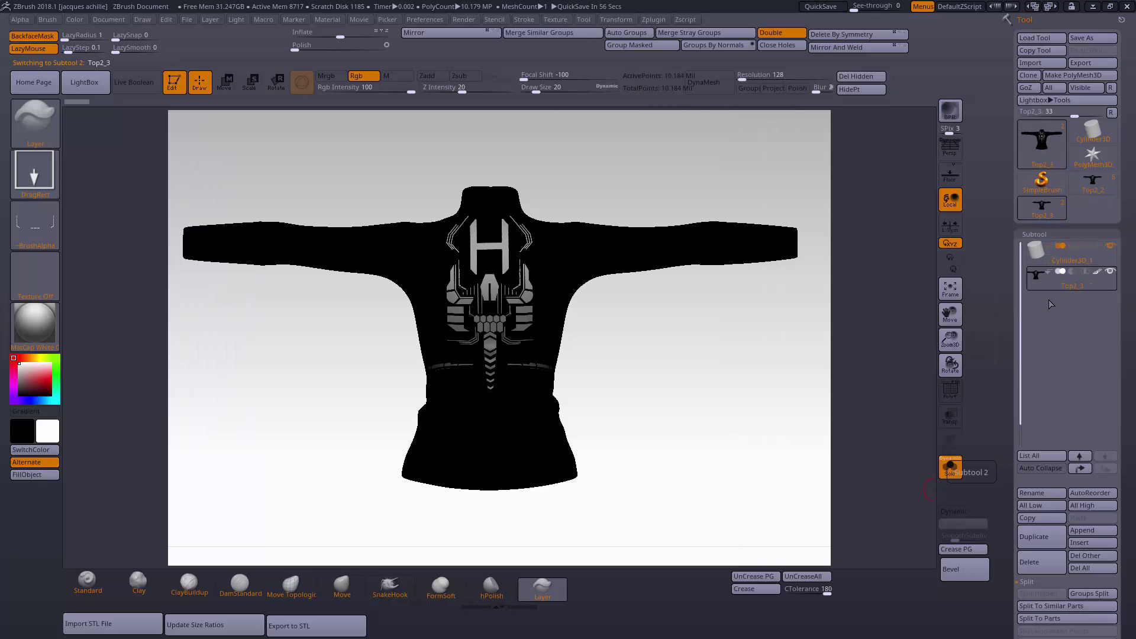
- Delete the cylinder subtool from the new tool, and duplicate the jacket subtool
{"action": "left_click", "coordinate": [1033, 248]}
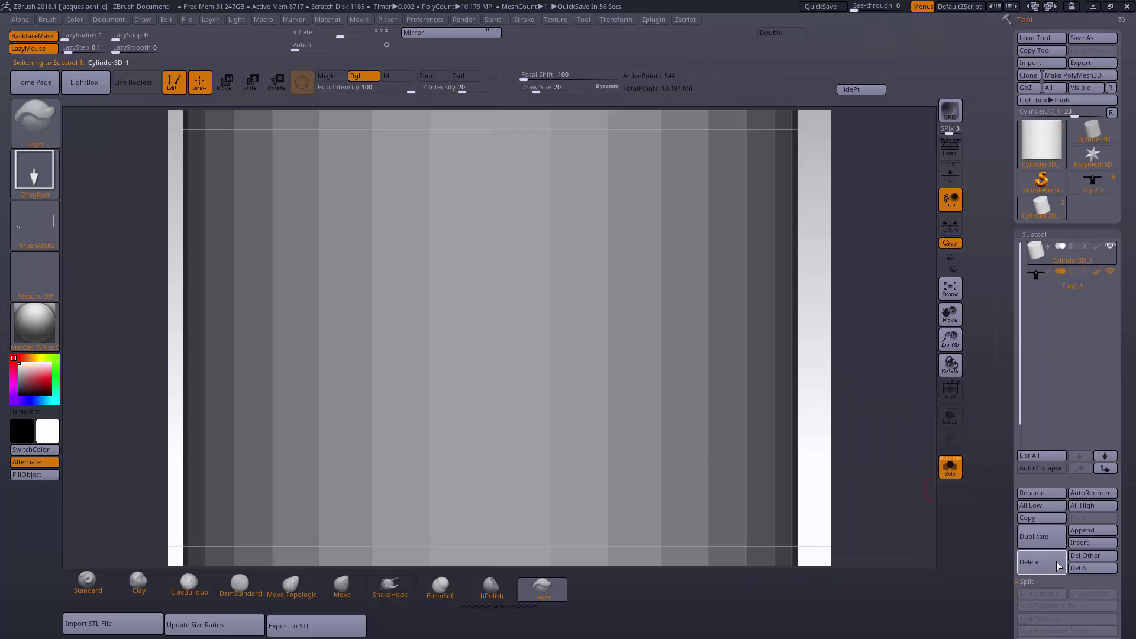
{"action": "left_click", "coordinate": [1038, 562]}
{"action": "left_click", "coordinate": [936, 595]}
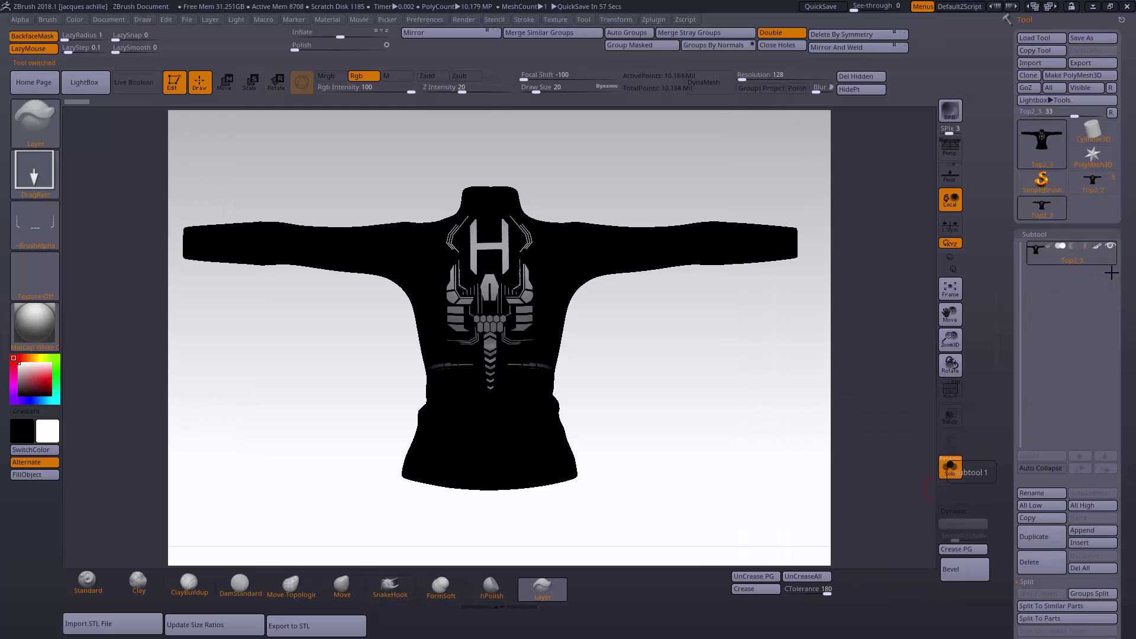
{"action": "left_click_drag", "start_coordinate": [827, 431], "coordinate": [830, 423]}
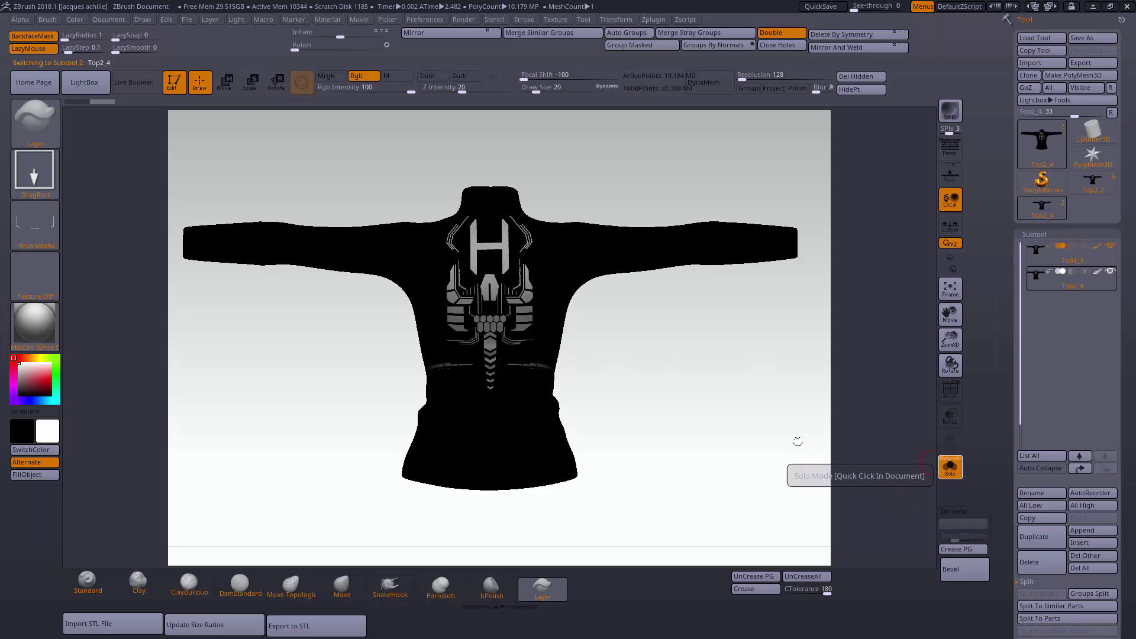
- Lasso-mask the lower-back symbols on the duplicated jacket with MaskLasso, invert the mask, and fill the unmasked areas with white
{"action": "left_click", "coordinate": [53, 124], "text": "ctrl"}
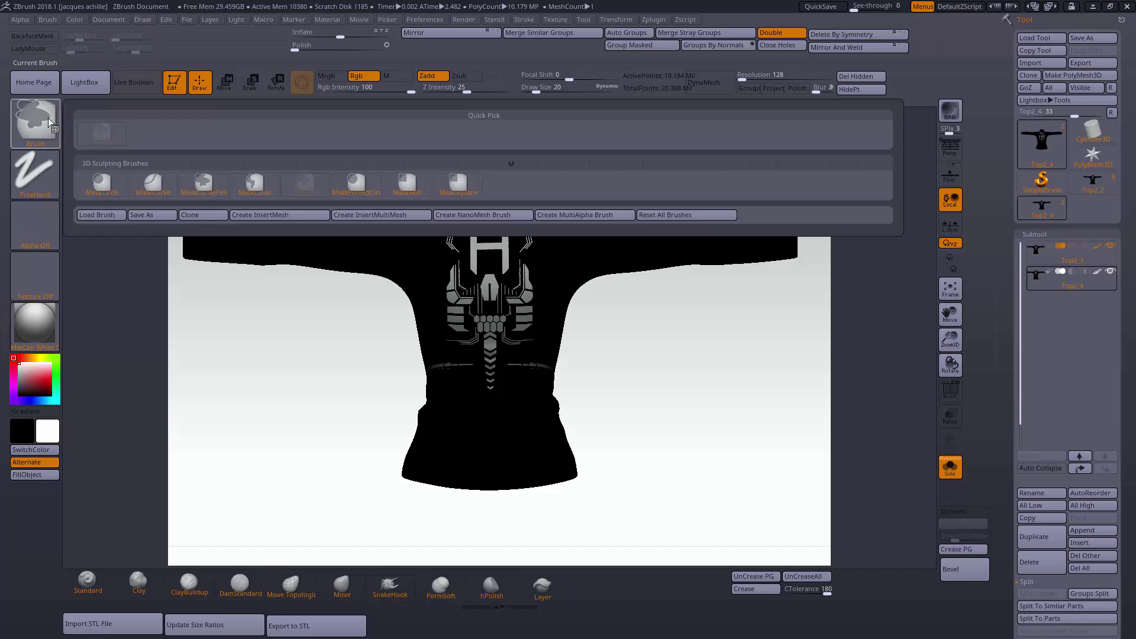
{"action": "left_click", "coordinate": [260, 188], "text": "ctrl"}
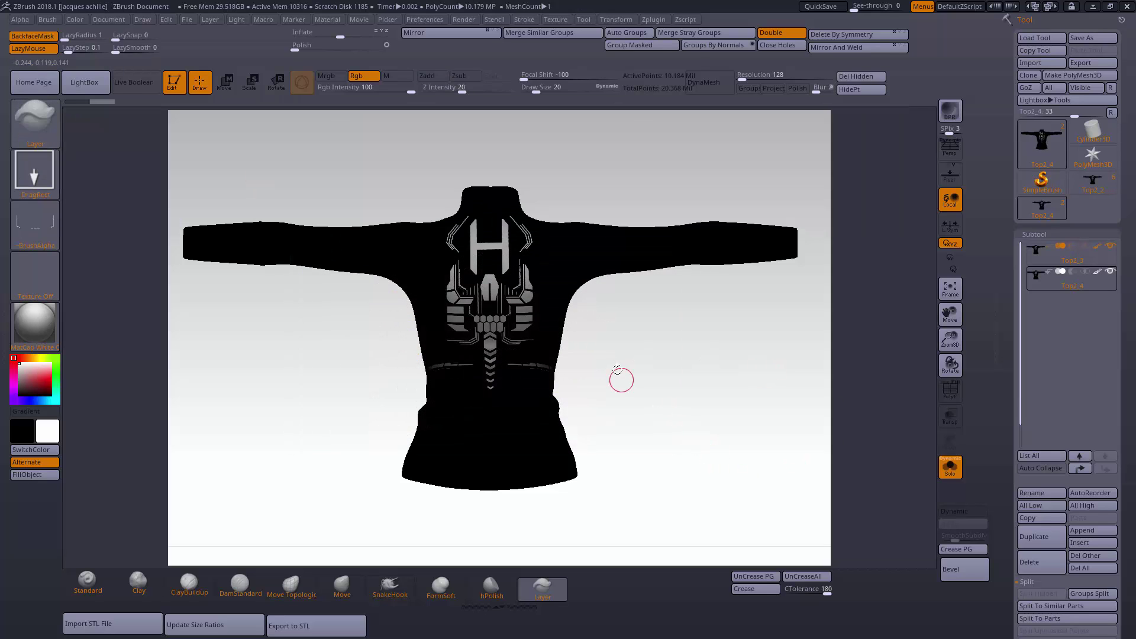
{"action": "mouse_move", "coordinate": [603, 357]}
{"action": "left_mouse_down", "text": "ctrl"}
{"action": "mouse_move", "coordinate": [578, 414]}
{"action": "mouse_move", "coordinate": [505, 390]}
{"action": "mouse_move", "coordinate": [497, 366]}
{"action": "mouse_move", "coordinate": [606, 350]}
{"action": "left_mouse_up", "text": "ctrl"}
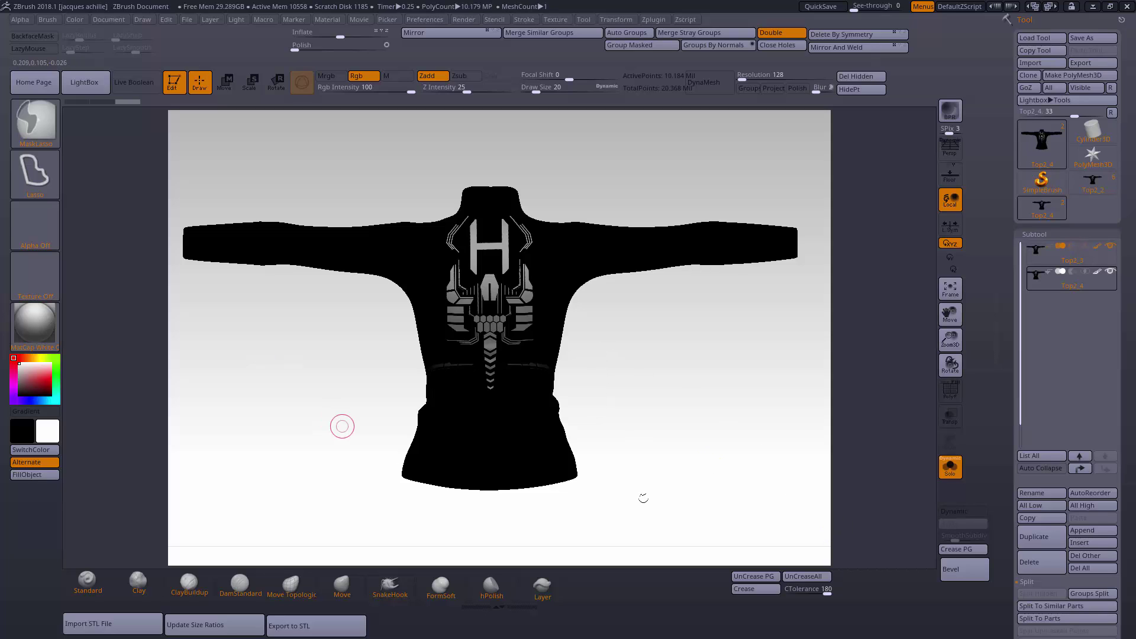
{"action": "left_click", "coordinate": [698, 441], "text": "ctrl"}
{"action": "left_click", "coordinate": [47, 477]}
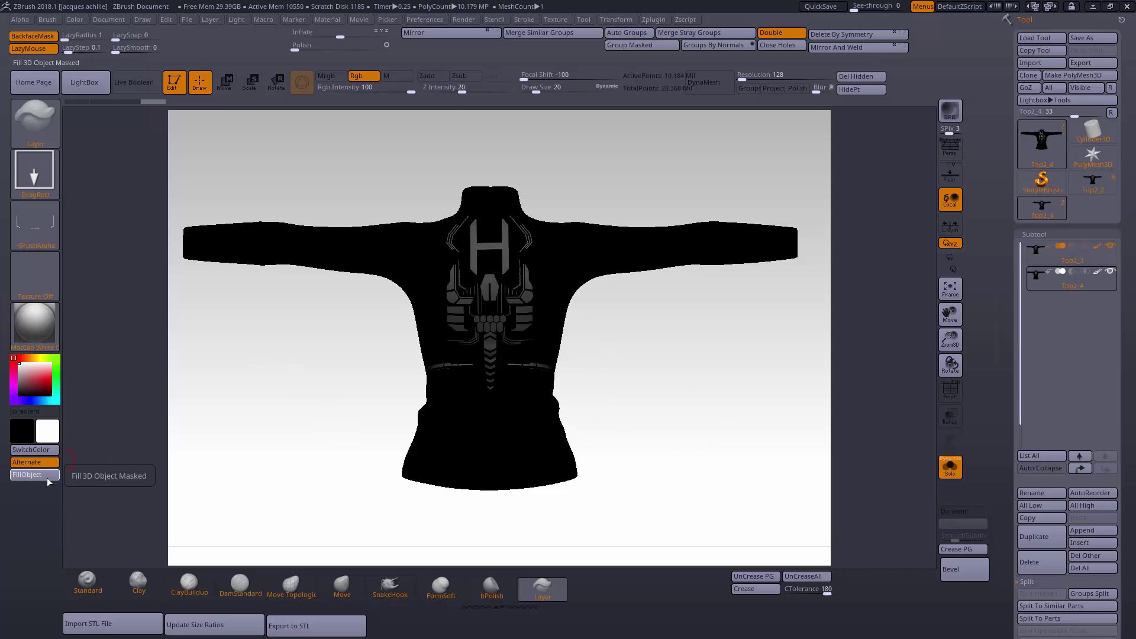
{"action": "key", "text": "ctrl"}
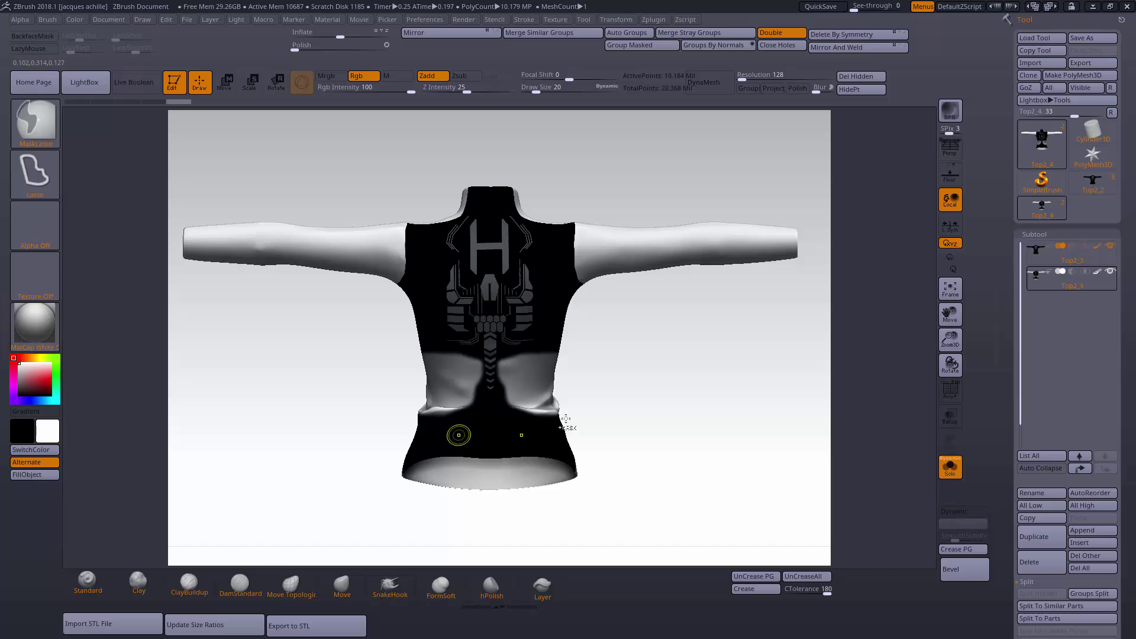
- Undo the white fill, lasso-mask the lower-back lines on the duplicated jacket, and invert the mask so only they stay unmasked
{"action": "key", "text": "ctrl+z"}
{"action": "left_click", "coordinate": [951, 396]}
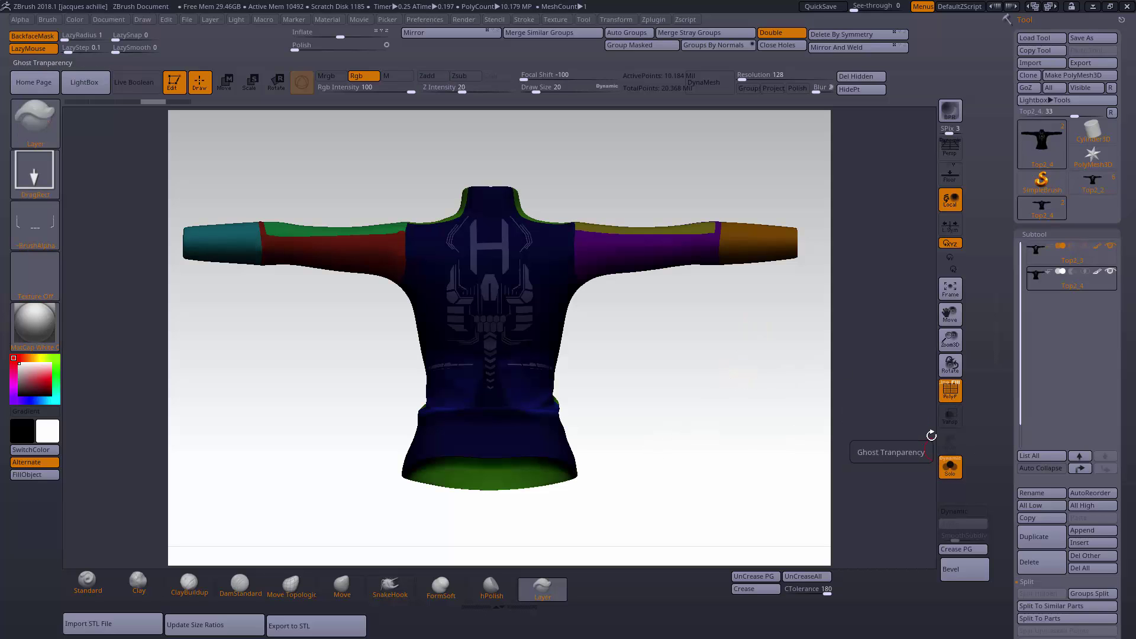
{"action": "mouse_move", "coordinate": [607, 377]}
{"action": "left_mouse_down", "text": "ctrl"}
{"action": "mouse_move", "coordinate": [576, 401]}
{"action": "mouse_move", "coordinate": [507, 379]}
{"action": "mouse_move", "coordinate": [501, 364]}
{"action": "mouse_move", "coordinate": [506, 353]}
{"action": "mouse_move", "coordinate": [562, 355]}
{"action": "mouse_move", "coordinate": [639, 378]}
{"action": "left_mouse_up", "text": "ctrl"}
{"action": "left_click", "coordinate": [739, 398], "text": "ctrl"}
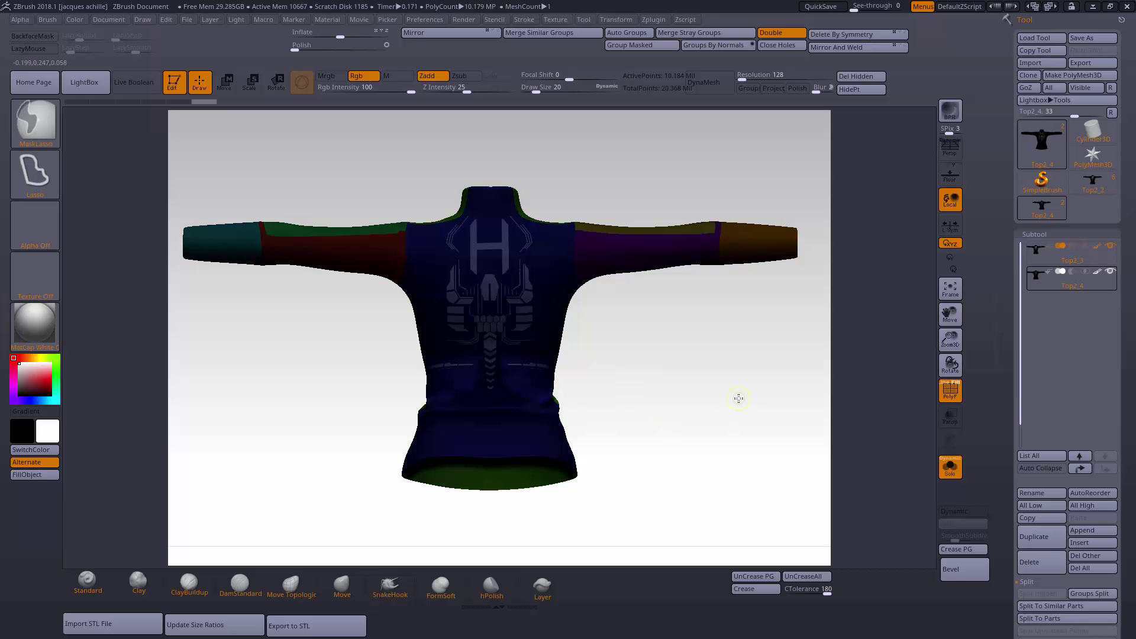
- Fill the unmasked lower-back lines with black, then clear the mask
{"action": "left_click", "coordinate": [48, 452]}
{"action": "left_click", "coordinate": [48, 478]}
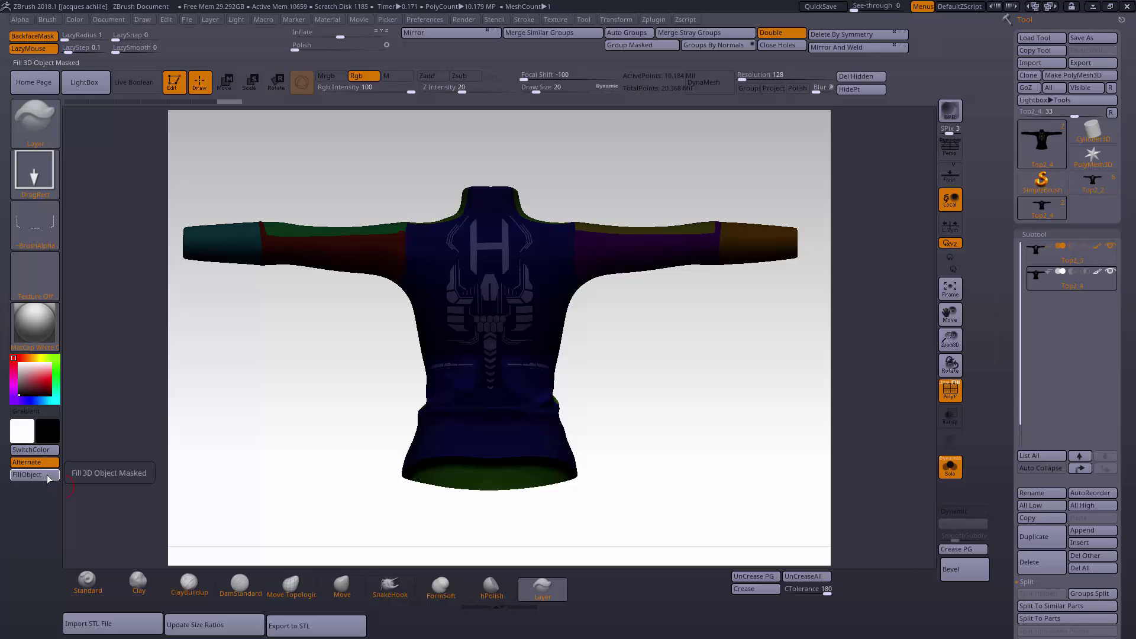
{"action": "left_click", "coordinate": [953, 393]}
{"action": "left_click_drag", "start_coordinate": [737, 418], "coordinate": [918, 581], "text": "ctrl"}
{"action": "left_click_drag", "start_coordinate": [702, 485], "coordinate": [744, 483]}
- Set the duplicated jacket's UV map size to 4096
{"action": "left_click_drag", "start_coordinate": [1010, 550], "coordinate": [1005, 410]}
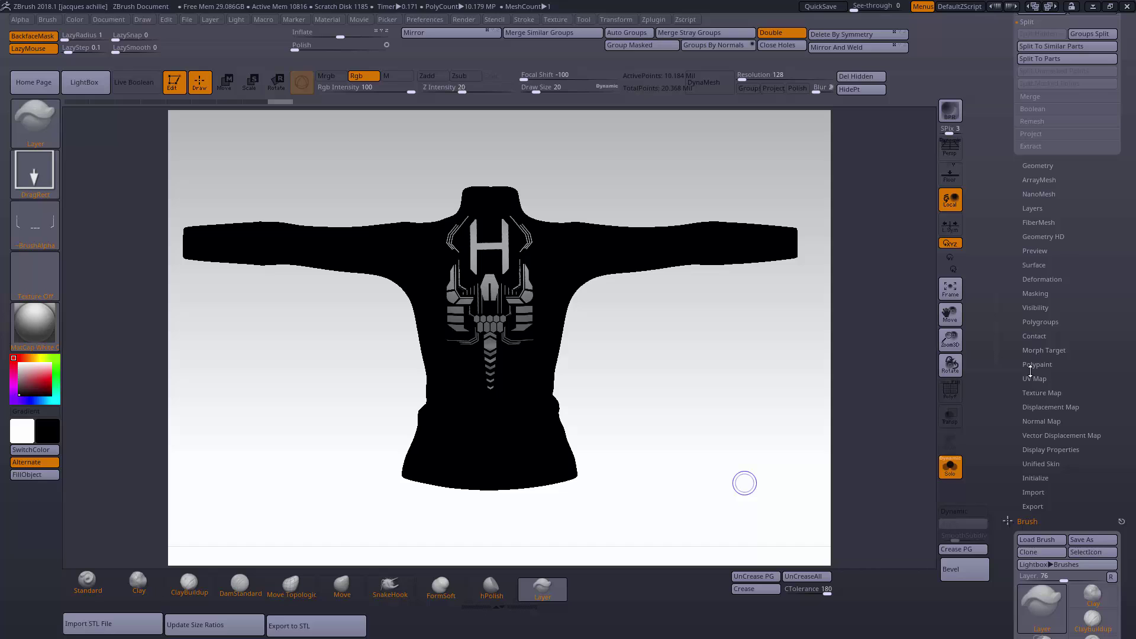
{"action": "left_click_drag", "start_coordinate": [1035, 397], "coordinate": [1008, 469]}
{"action": "left_click", "coordinate": [1036, 398]}
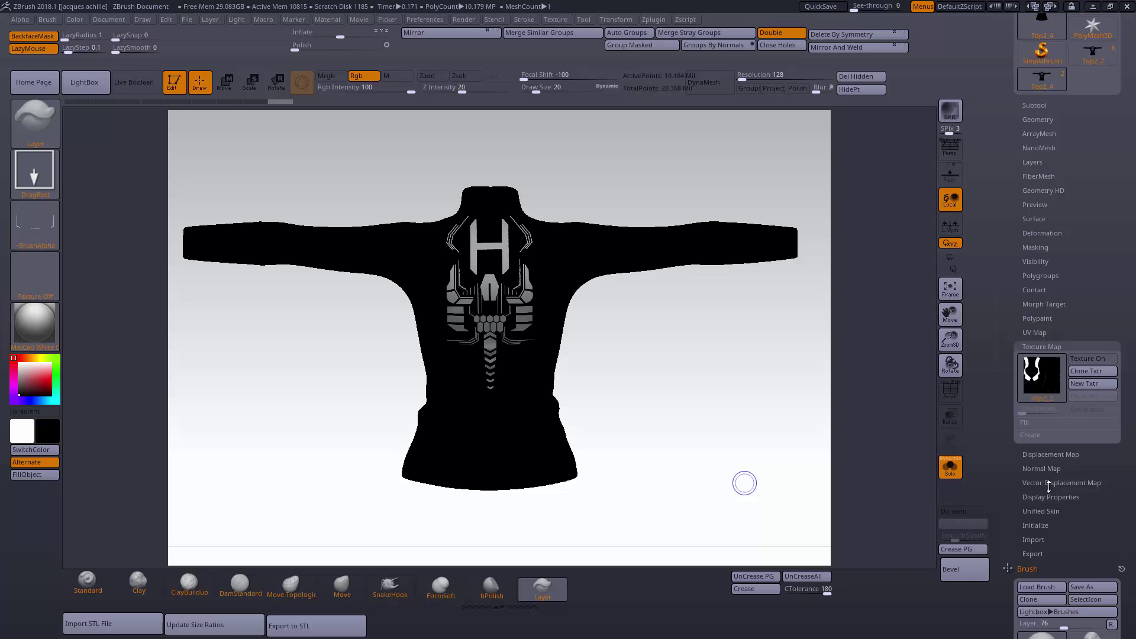
{"action": "left_click", "coordinate": [1037, 332]}
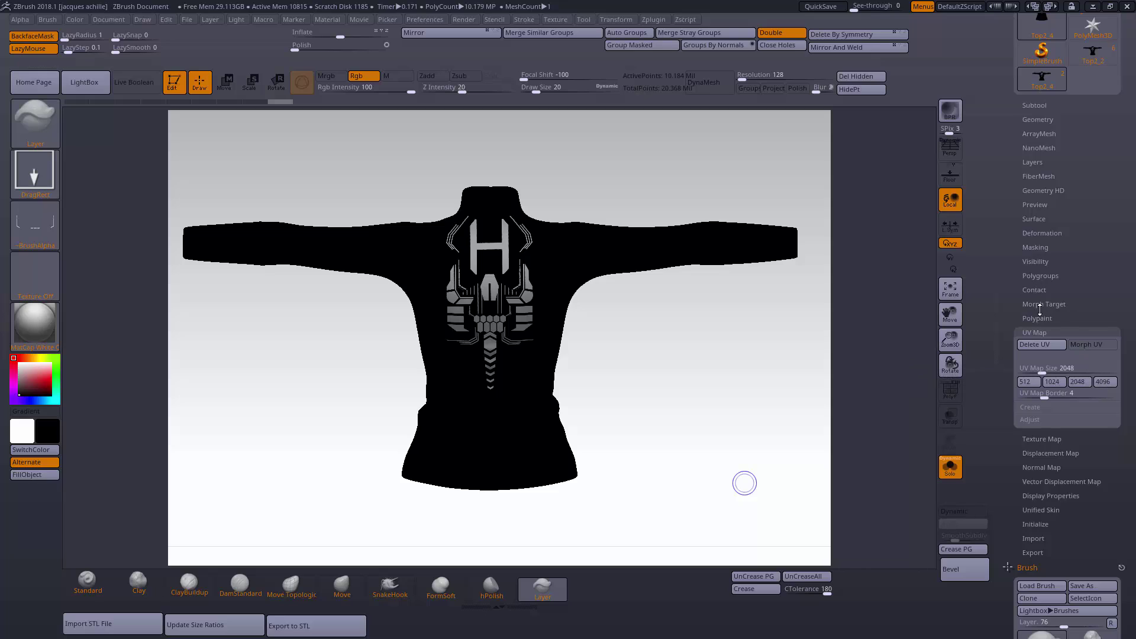
{"action": "left_click", "coordinate": [1105, 382]}
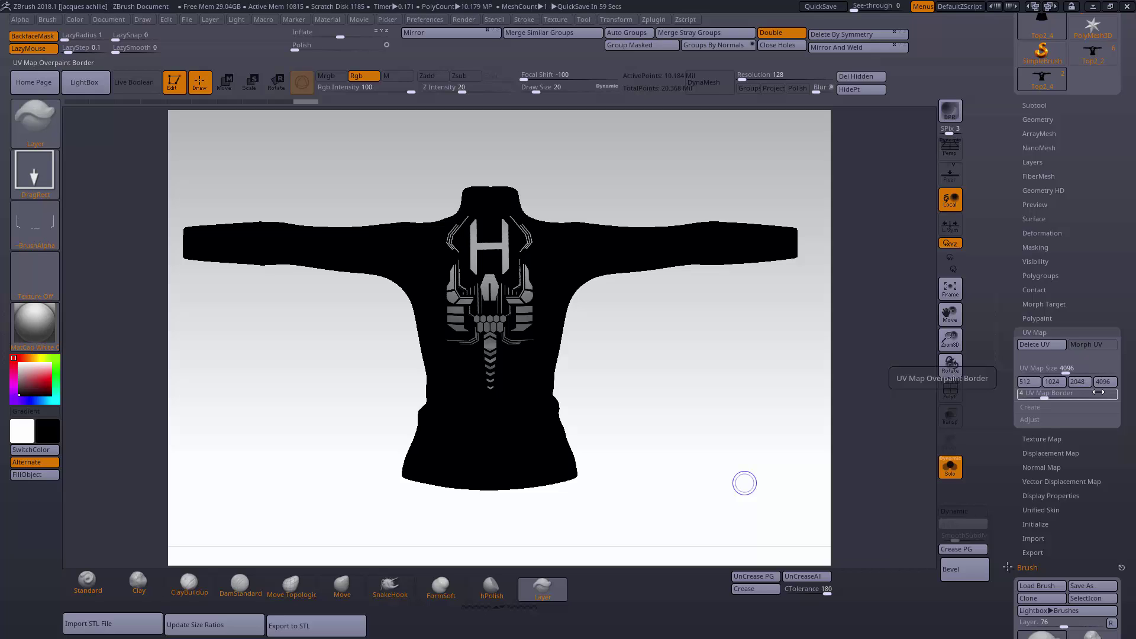
{"action": "mouse_move", "coordinate": [42, 229]}
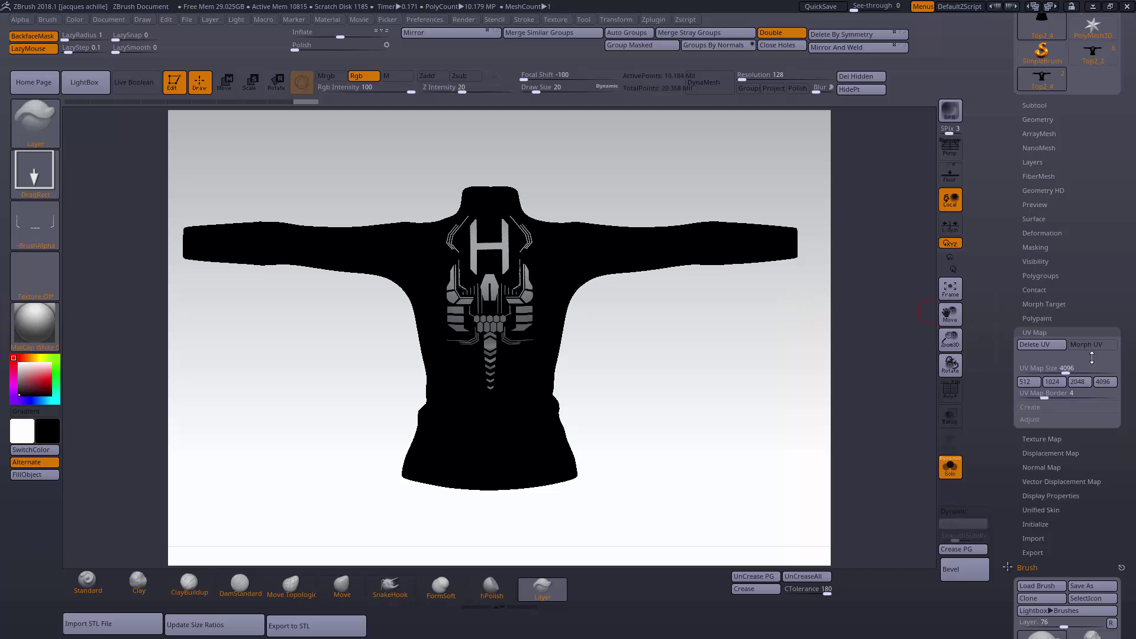
{"action": "left_click_drag", "start_coordinate": [801, 371], "coordinate": [875, 359]}
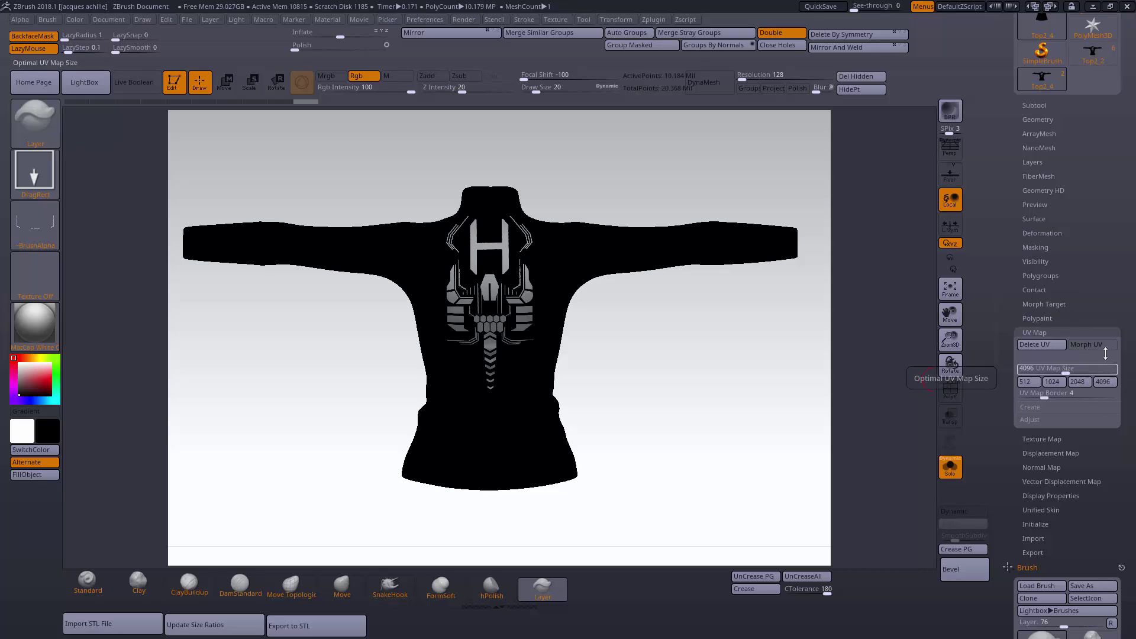
- Create a texture map from the jacket's polypaint, clone it to the texture library, and flip the clone vertically
{"action": "left_click", "coordinate": [1041, 439]}
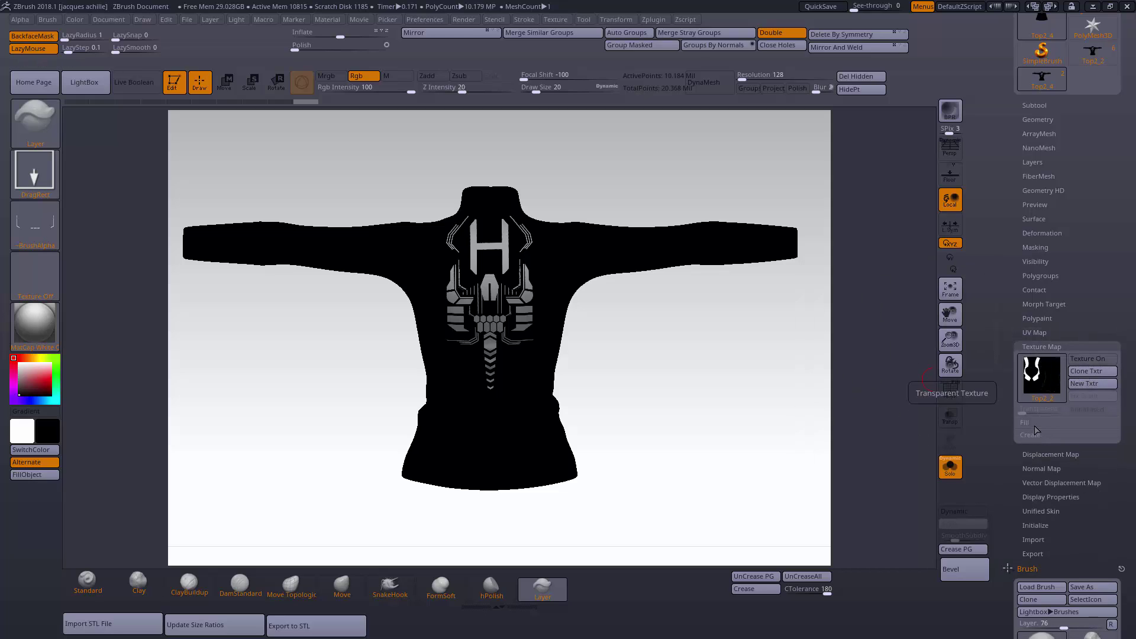
{"action": "left_click", "coordinate": [1033, 435]}
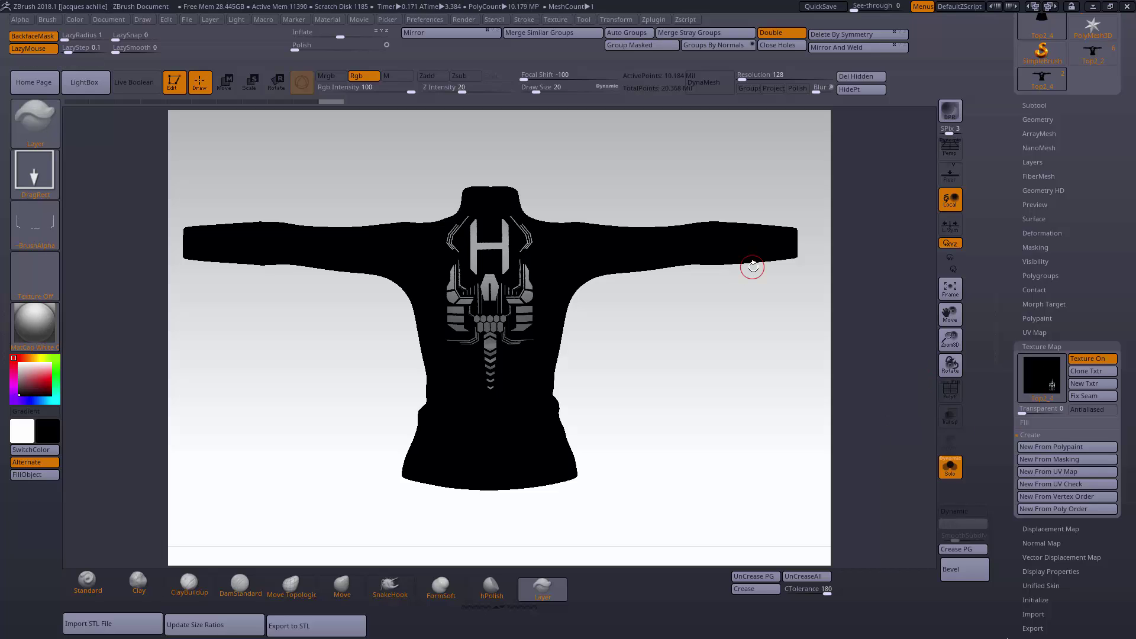
{"action": "left_click", "coordinate": [1102, 379]}
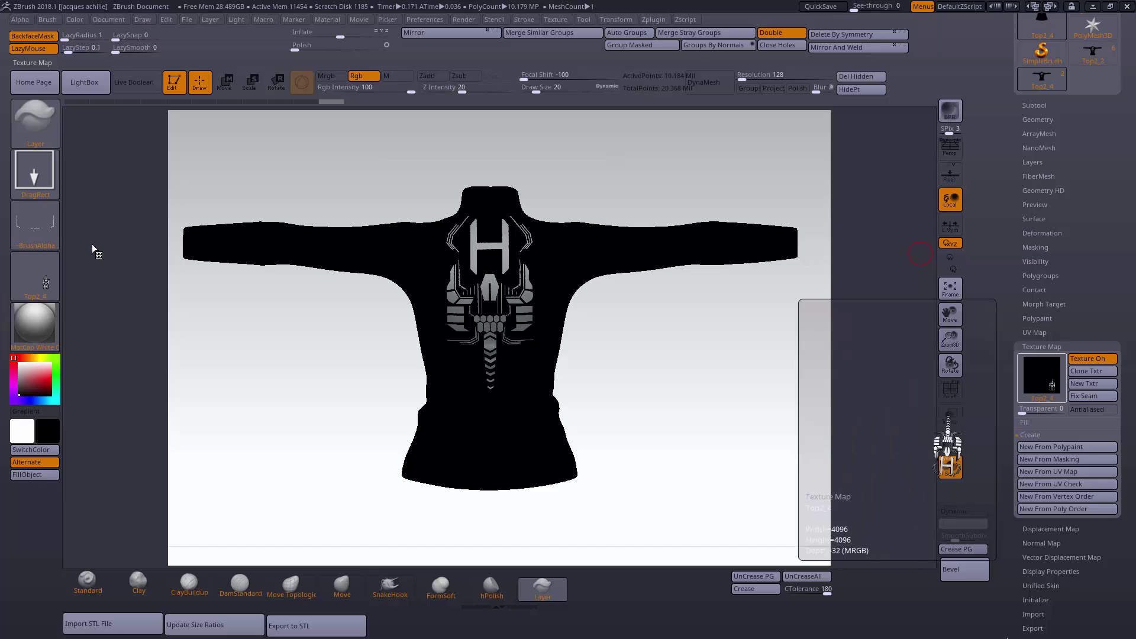
{"action": "left_click", "coordinate": [555, 19]}
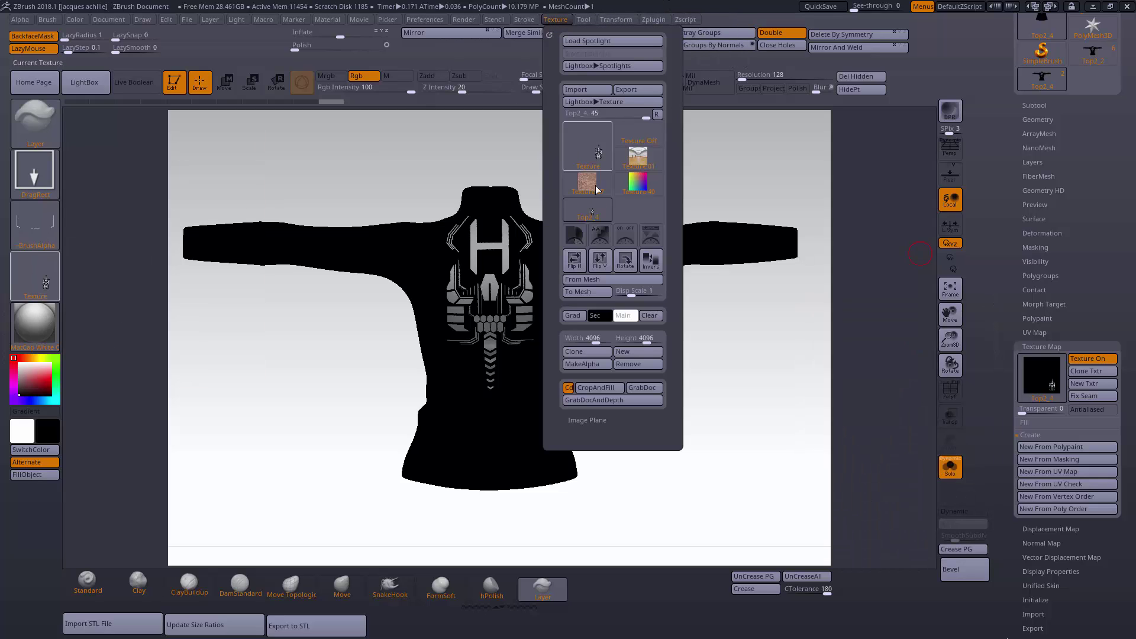
{"action": "left_click", "coordinate": [600, 264]}
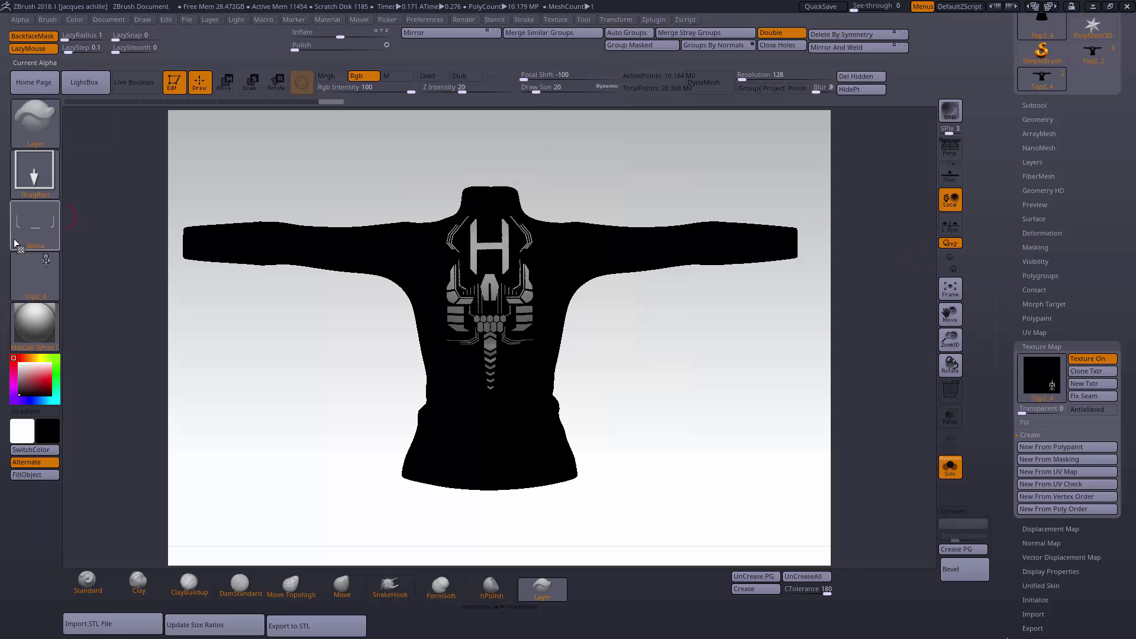
- Export the flipped texture as an image file
{"action": "left_click", "coordinate": [30, 277]}
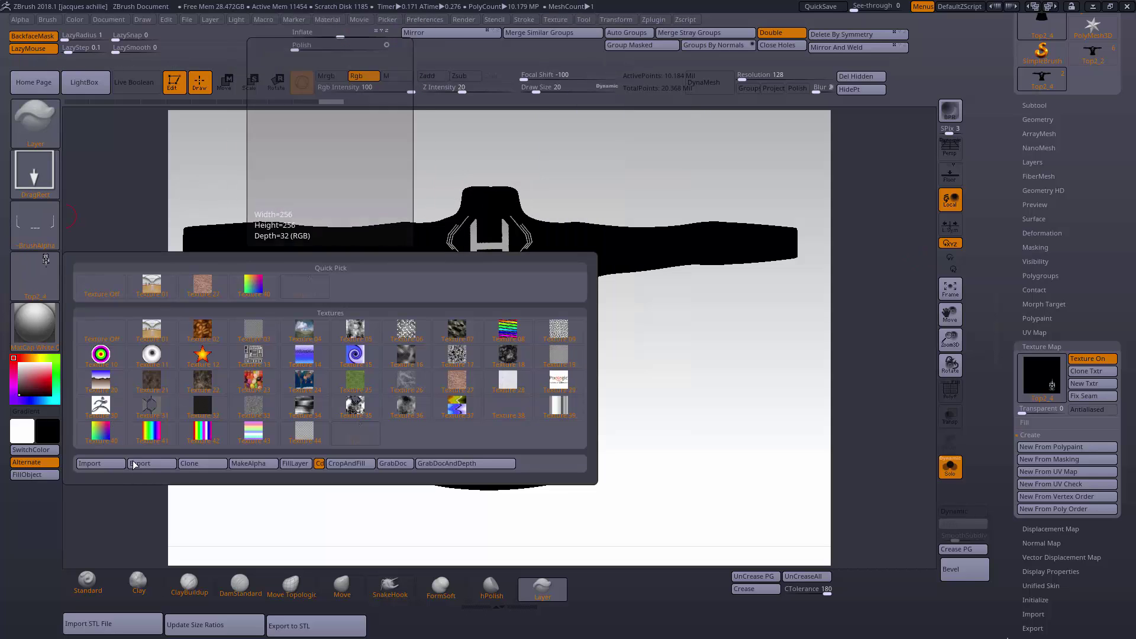
{"action": "left_click", "coordinate": [135, 463]}
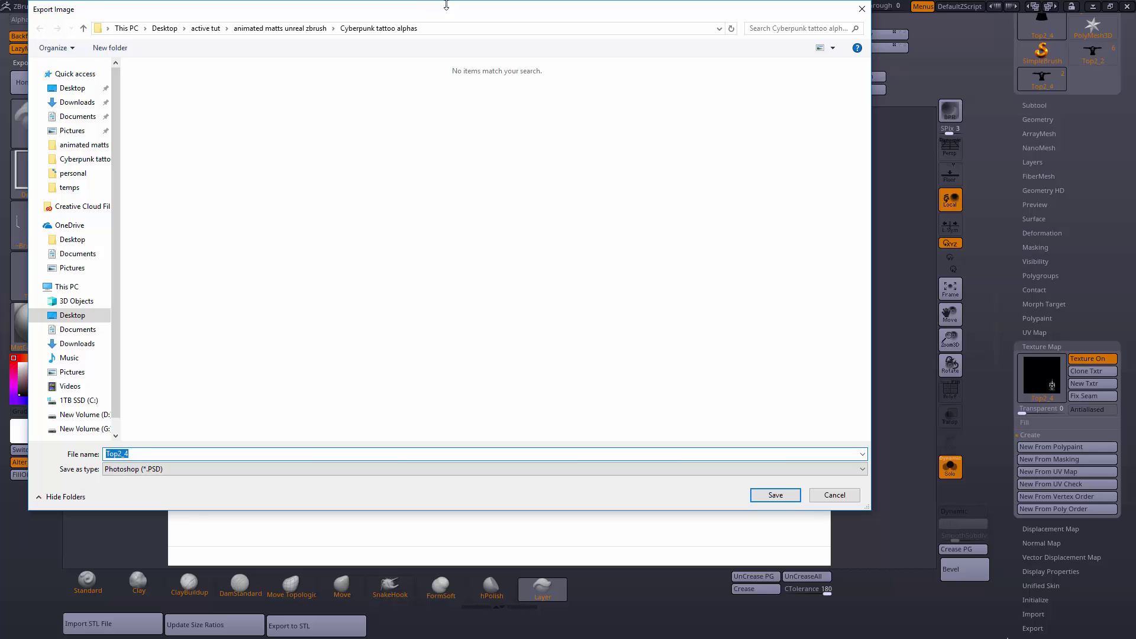
{"action": "left_click_drag", "start_coordinate": [381, 10], "coordinate": [0, 3]}
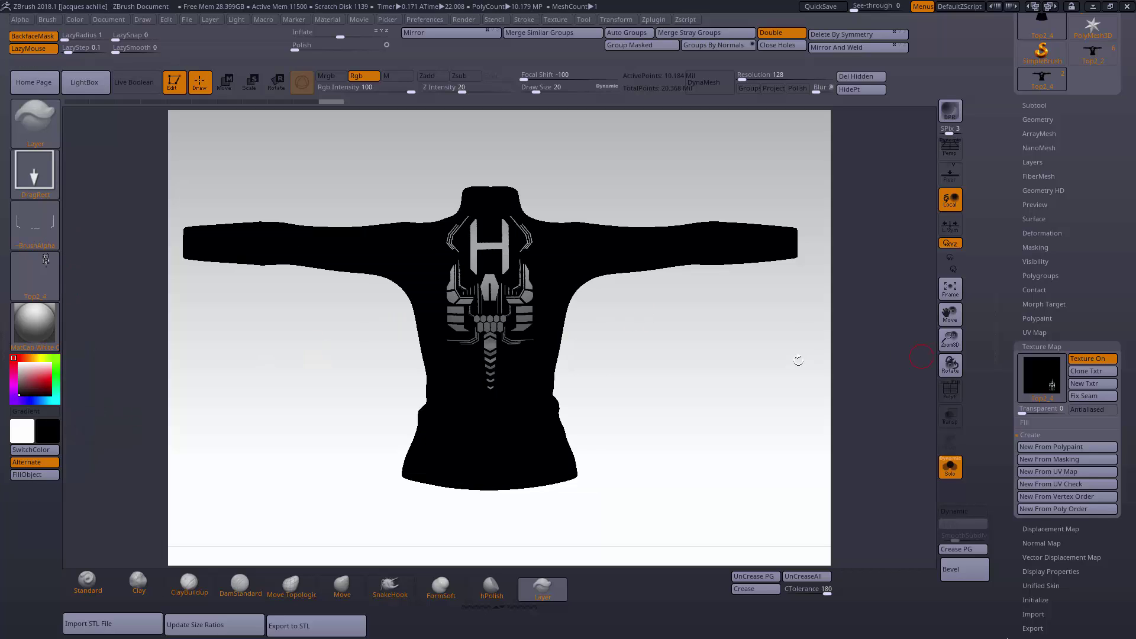
- Make the other jacket subtool, Top2_3, the active one
{"action": "left_click_drag", "start_coordinate": [726, 400], "coordinate": [734, 399]}
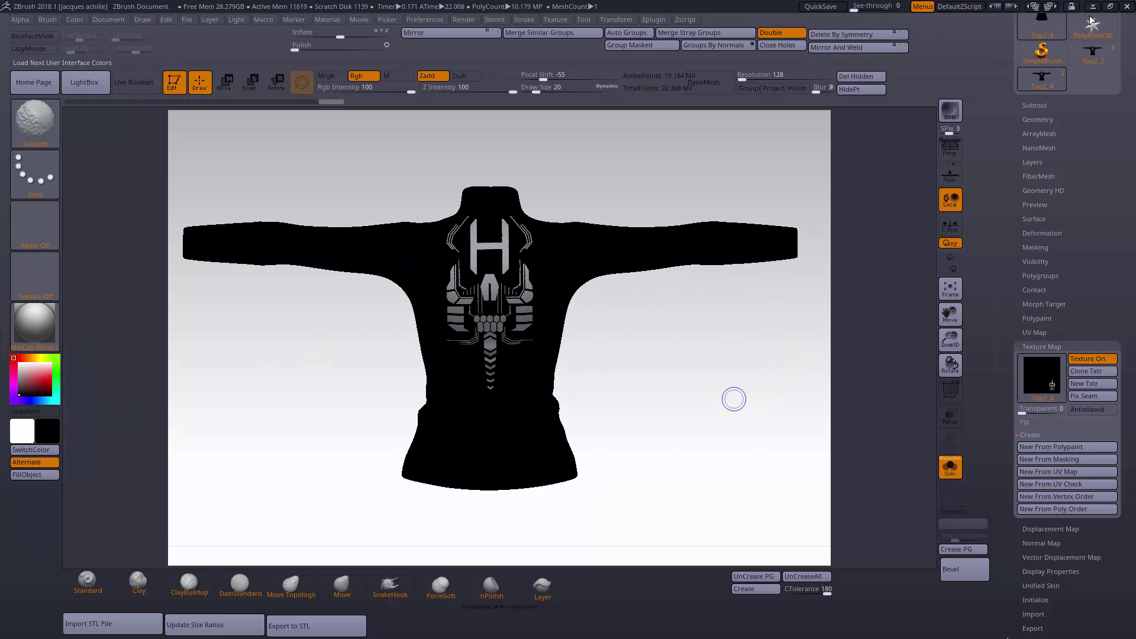
{"action": "left_click", "coordinate": [1033, 108]}
{"action": "left_click", "coordinate": [1035, 125]}
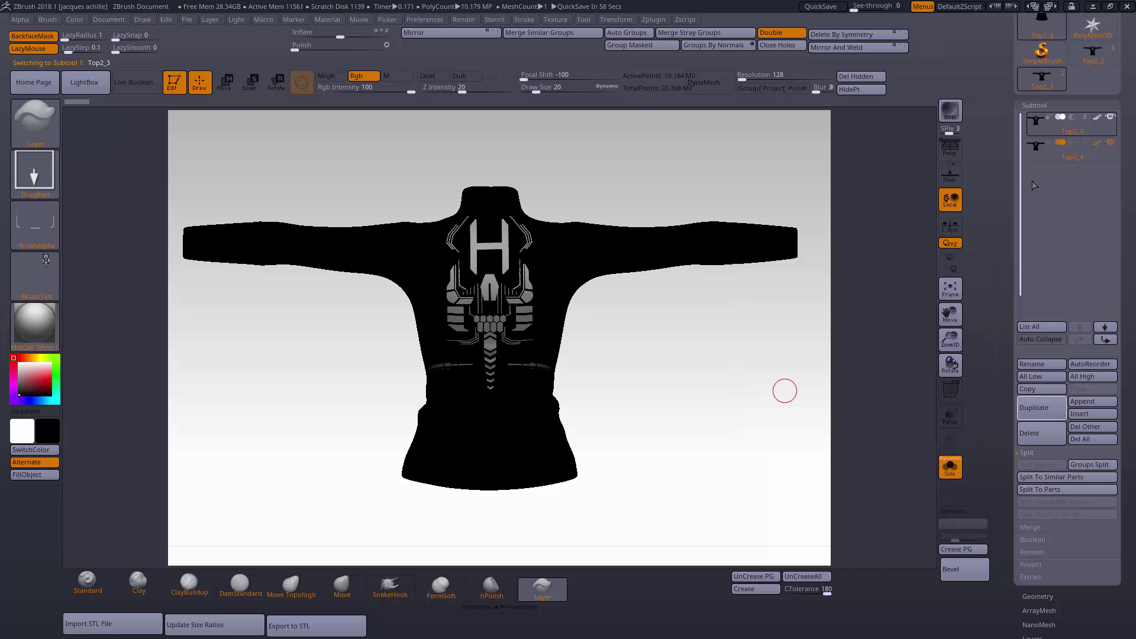
{"action": "key", "text": "ctrl+shift+d"}
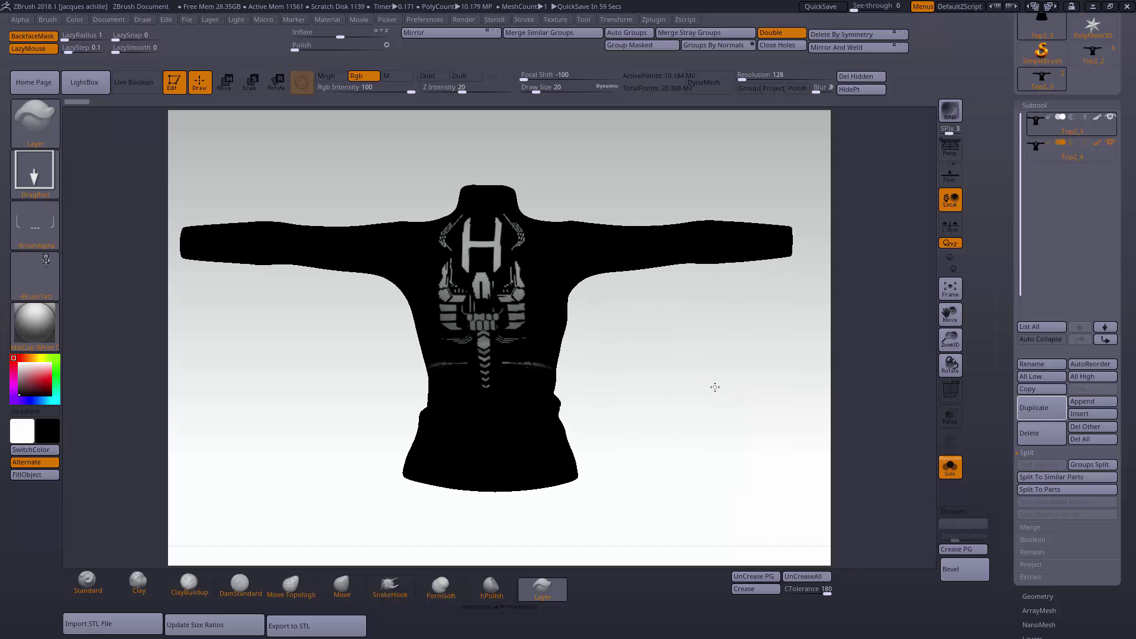
{"action": "key", "text": "ctrl"}
{"action": "mouse_move", "coordinate": [606, 353]}
{"action": "left_mouse_down", "text": "ctrl"}
{"action": "mouse_move", "coordinate": [530, 405]}
{"action": "mouse_move", "coordinate": [501, 368]}
{"action": "mouse_move", "coordinate": [546, 349]}
{"action": "left_mouse_up", "text": "ctrl"}
{"action": "left_click_drag", "start_coordinate": [732, 362], "coordinate": [736, 385], "text": "ctrl"}
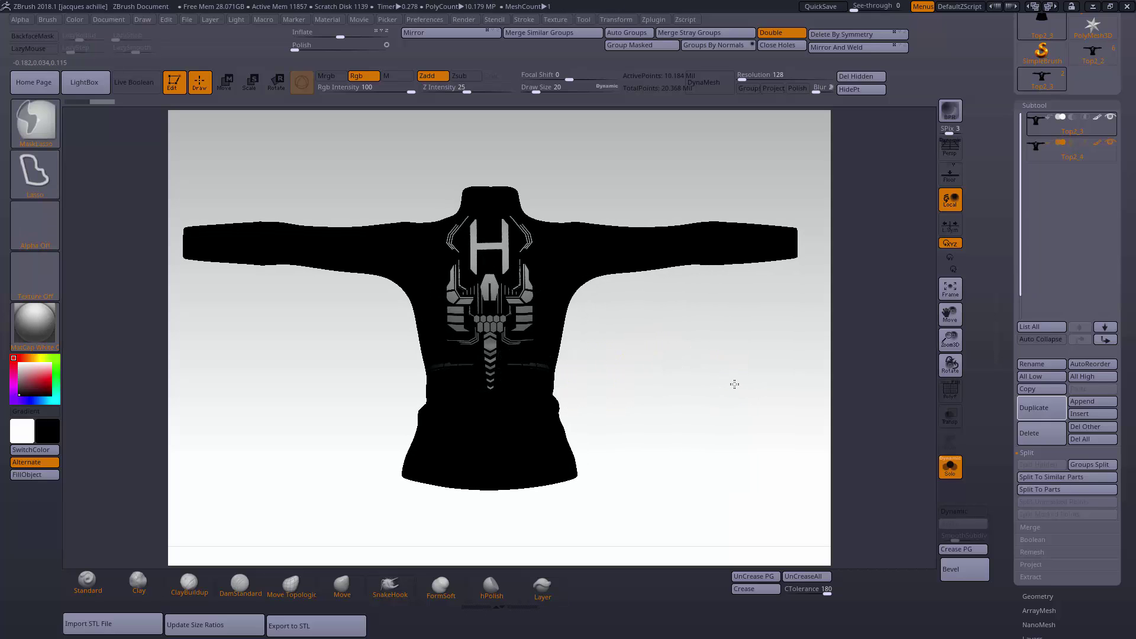
- Turn off Solo mode and lasso-mask the lower-back lines on Top2_3, leaving the rest of the jacket unmasked
{"action": "left_click", "coordinate": [950, 467]}
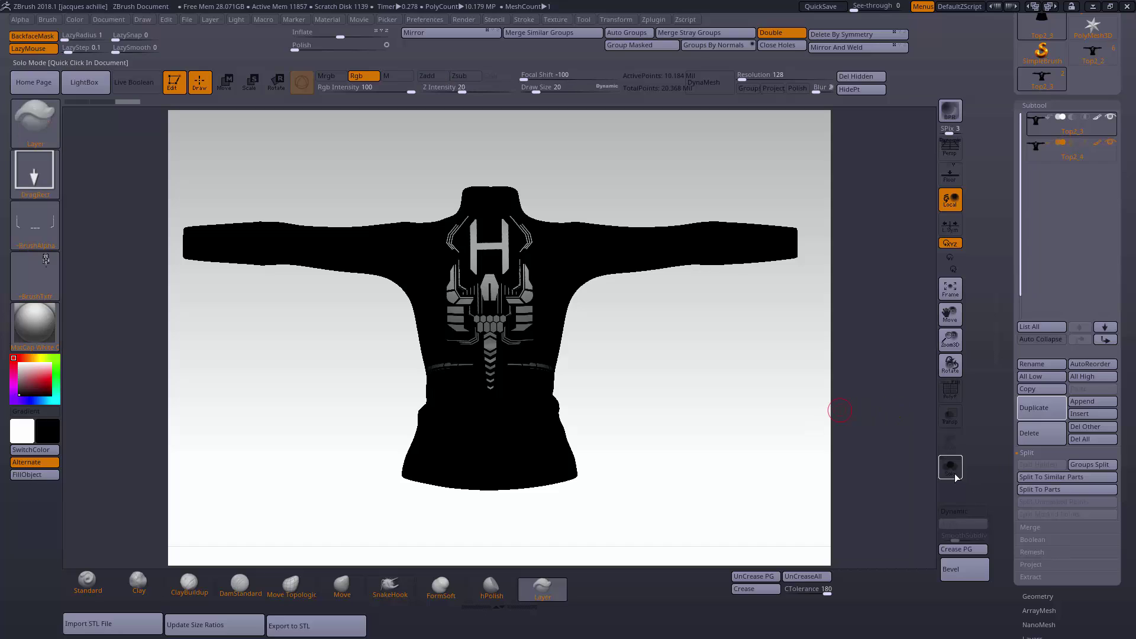
{"action": "left_click", "coordinate": [951, 390]}
{"action": "mouse_move", "coordinate": [605, 366]}
{"action": "left_mouse_down", "text": "ctrl"}
{"action": "mouse_move", "coordinate": [551, 396]}
{"action": "mouse_move", "coordinate": [500, 354]}
{"action": "mouse_move", "coordinate": [625, 351]}
{"action": "left_mouse_up", "text": "ctrl"}
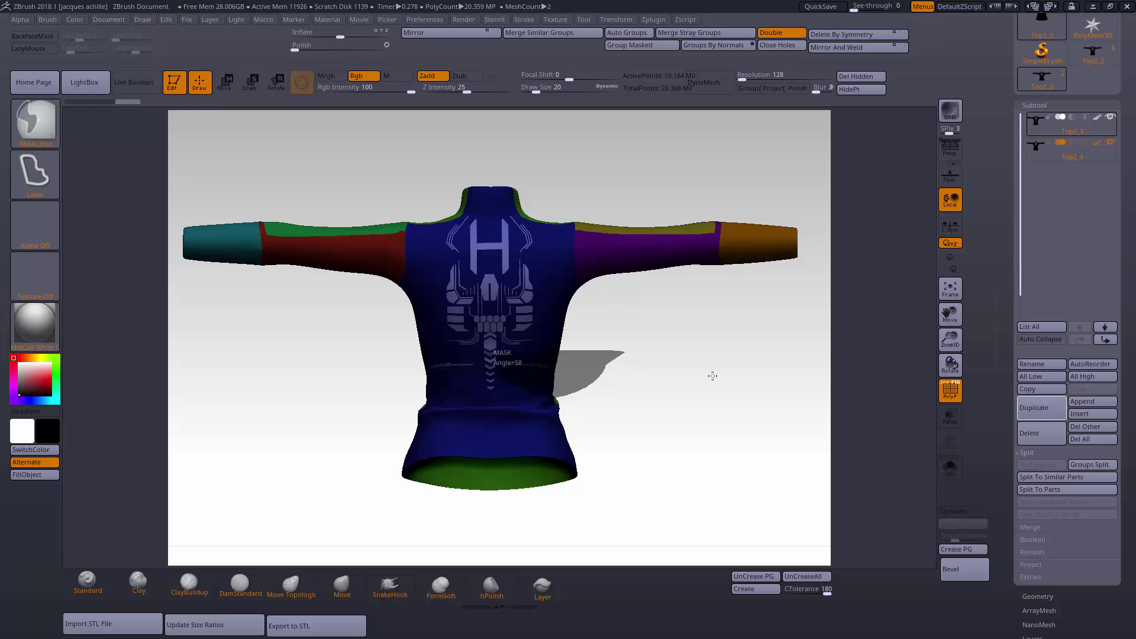
{"action": "left_click", "coordinate": [714, 371], "text": "ctrl"}
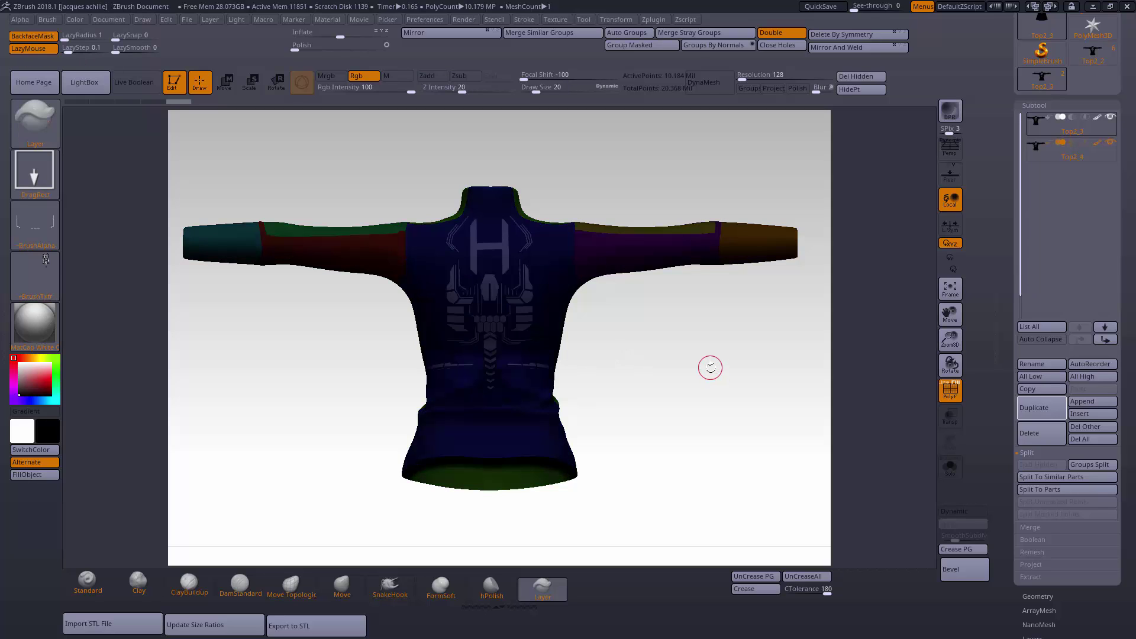
{"action": "left_click", "coordinate": [950, 393]}
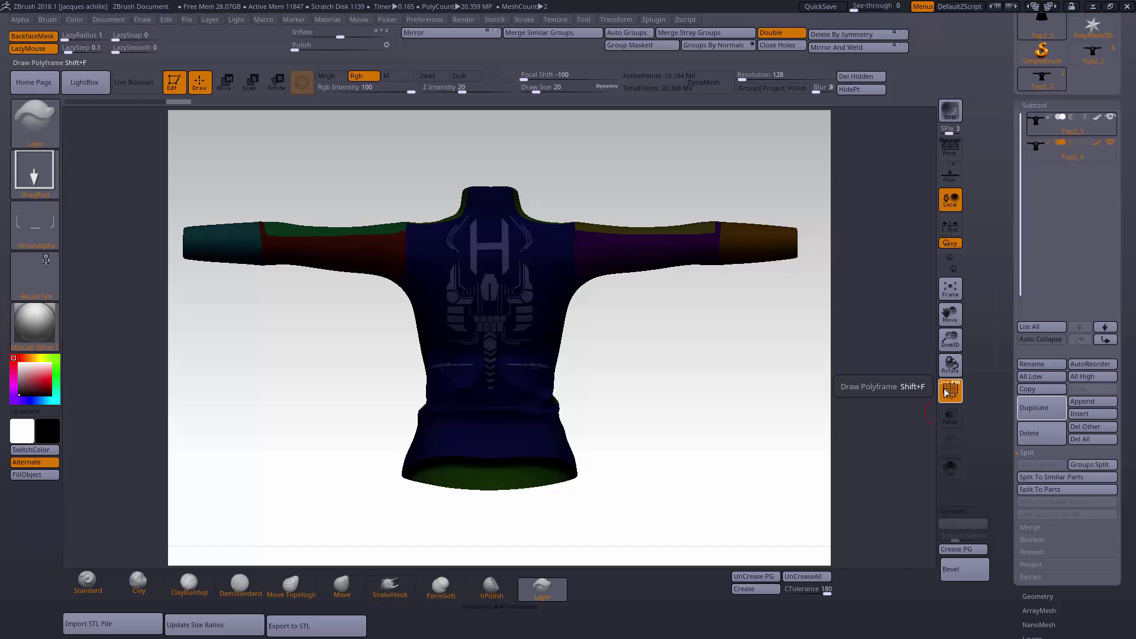
{"action": "left_click", "coordinate": [705, 383], "text": "ctrl"}
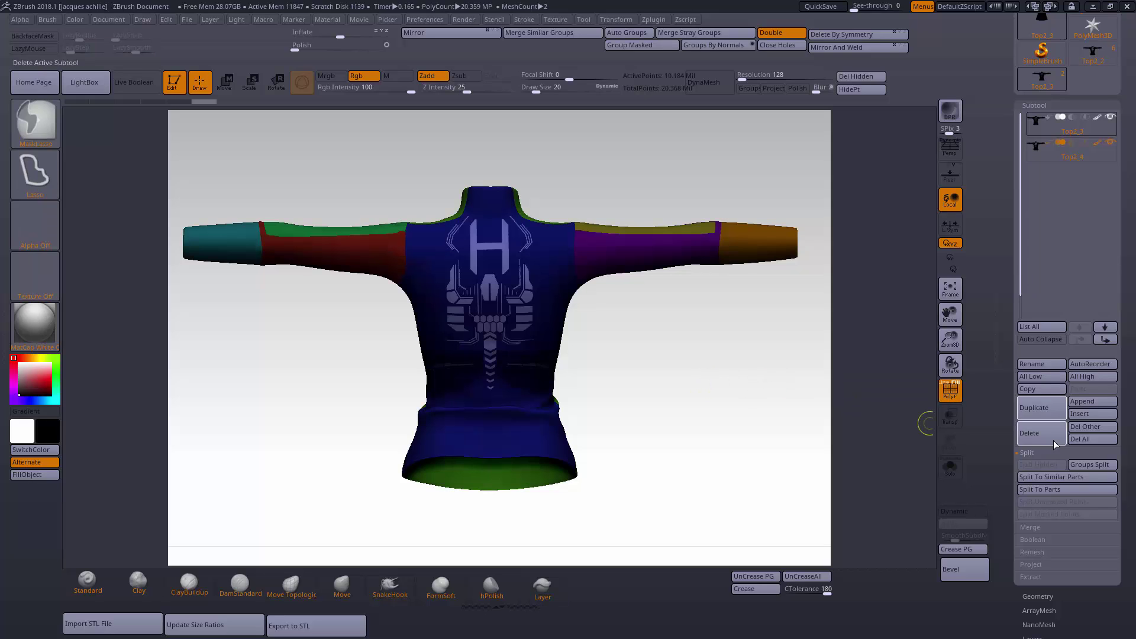
{"action": "left_click", "coordinate": [950, 392]}
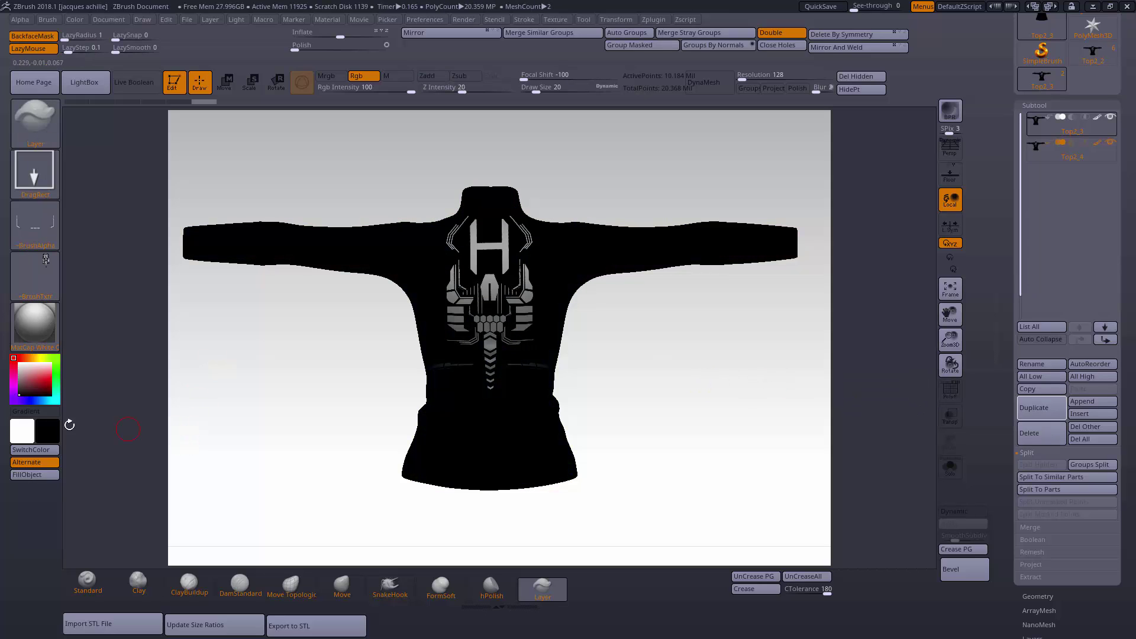
- Fill the unmasked parts of Top2_3 with black so only the lower-back lines remain painted, and clear the mask
{"action": "left_click", "coordinate": [35, 475]}
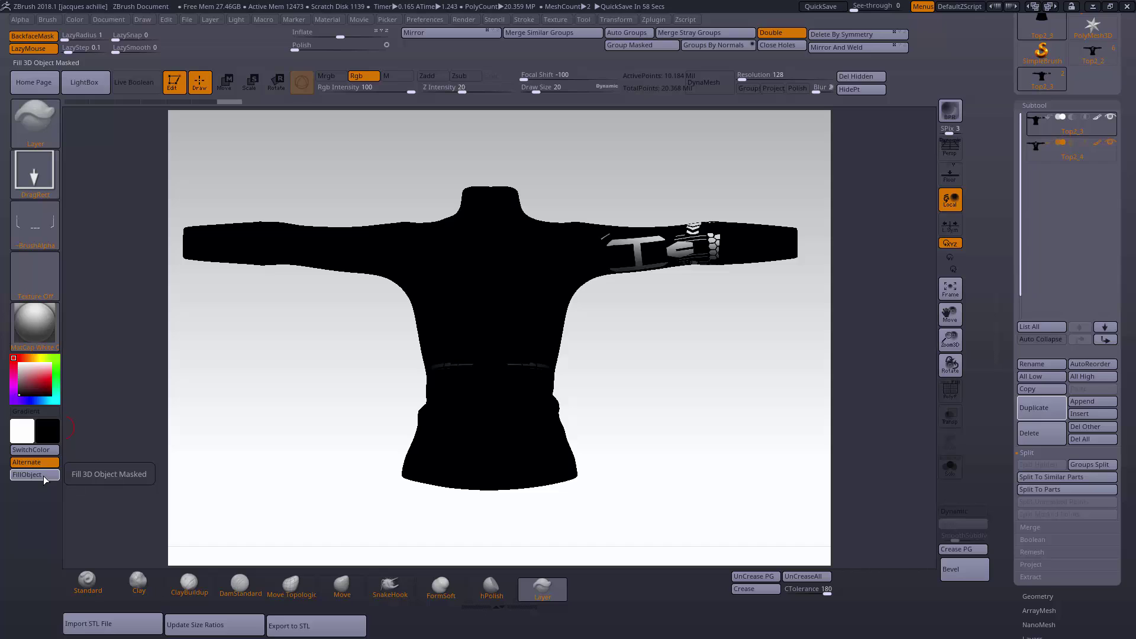
{"action": "left_click", "coordinate": [44, 480]}
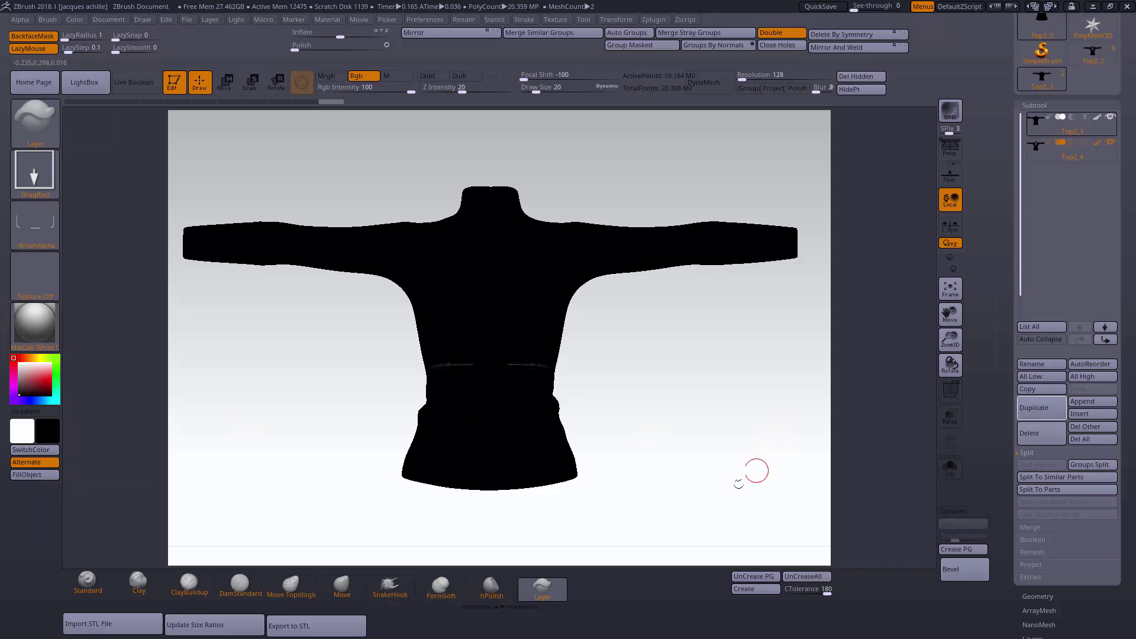
{"action": "left_click_drag", "start_coordinate": [661, 480], "coordinate": [629, 457]}
{"action": "left_click", "coordinate": [951, 401]}
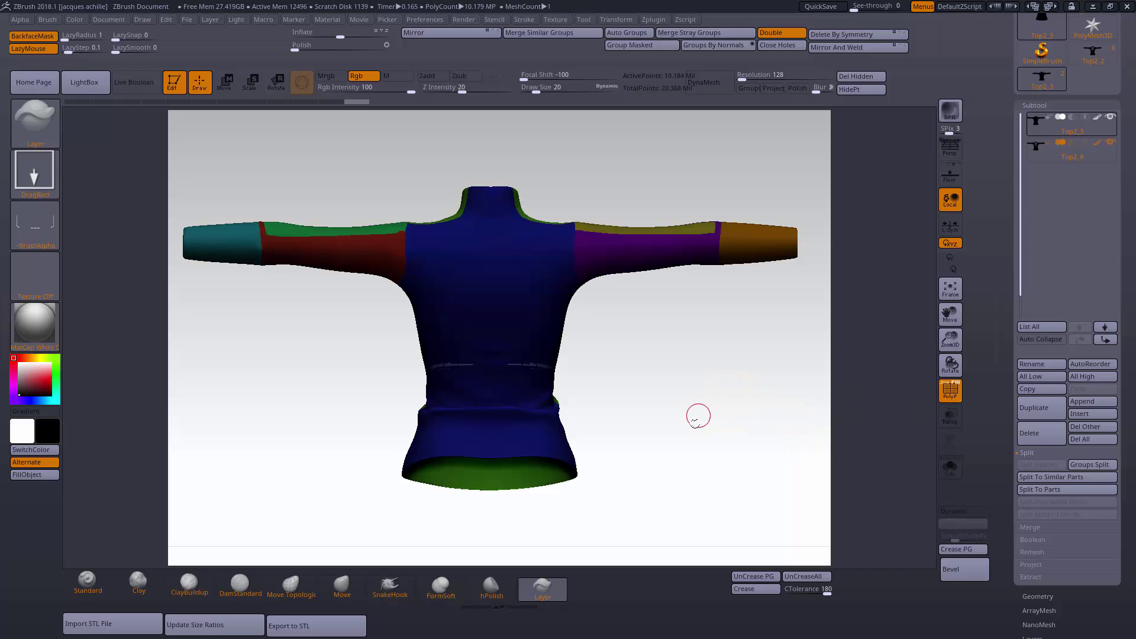
{"action": "mouse_move", "coordinate": [698, 411]}
{"action": "left_mouse_down"}
{"action": "mouse_move", "coordinate": [737, 413]}
{"action": "mouse_move", "coordinate": [683, 409]}
{"action": "left_mouse_up"}
{"action": "left_click", "coordinate": [951, 400]}
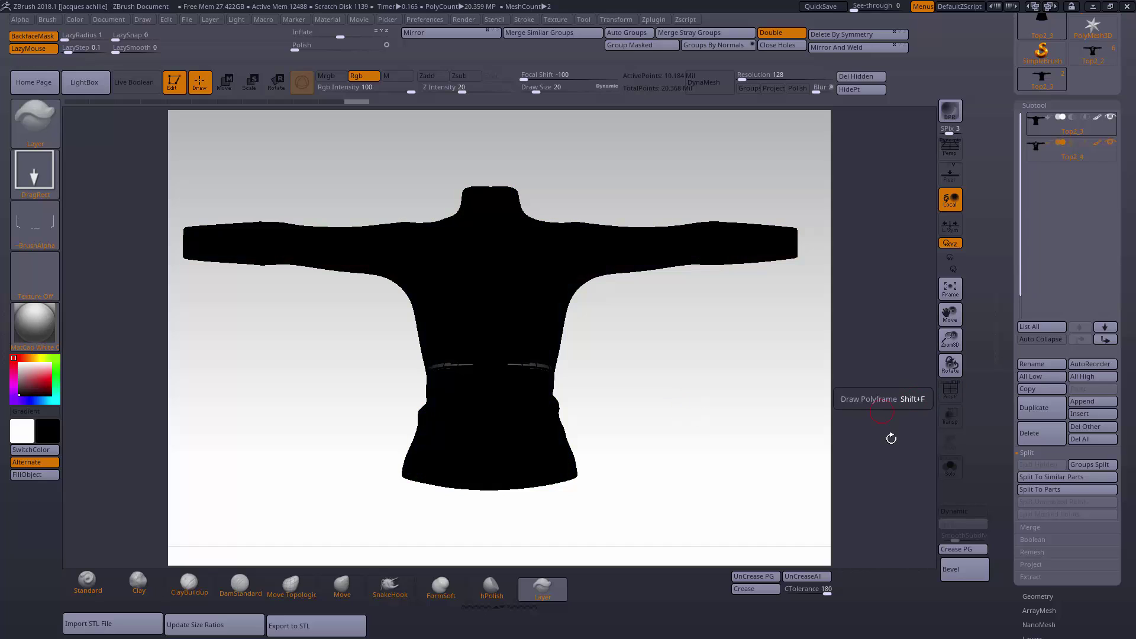
- Create a new texture map from Top2_3's polypaint and clone it into the texture library
{"action": "left_click_drag", "start_coordinate": [1010, 494], "coordinate": [1014, 383]}
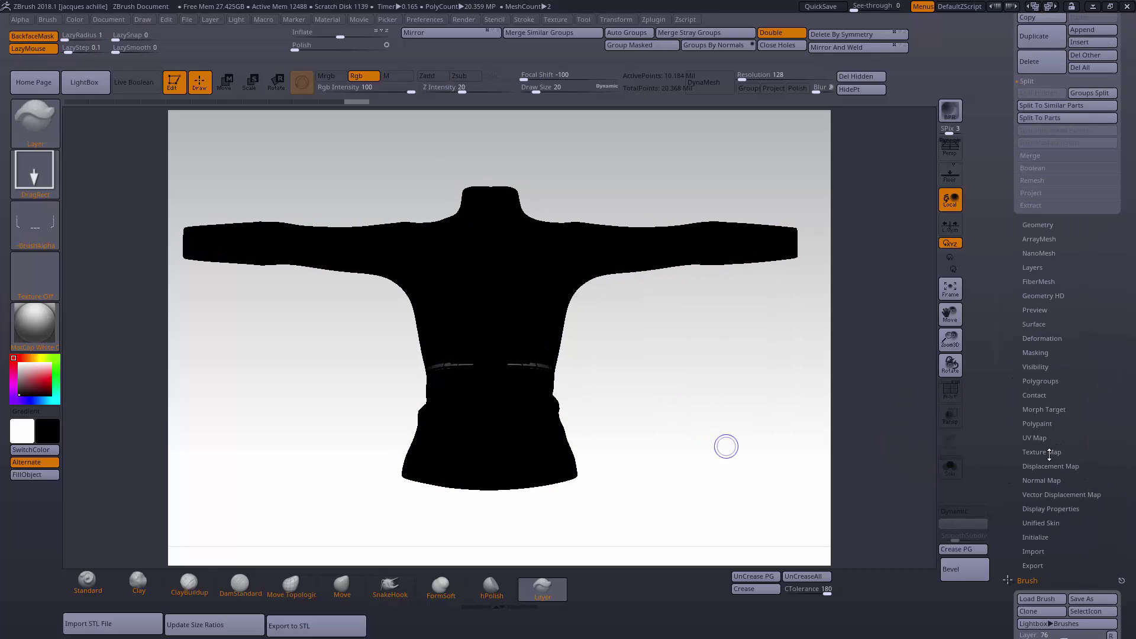
{"action": "left_click", "coordinate": [1041, 452]}
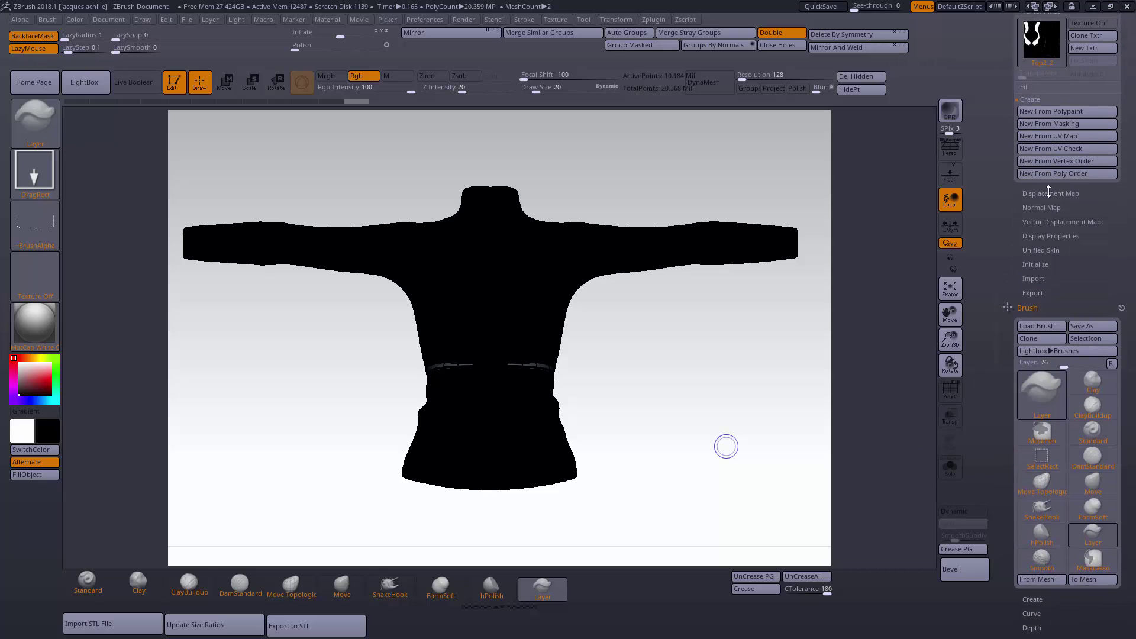
{"action": "left_click_drag", "start_coordinate": [1014, 218], "coordinate": [1014, 298]}
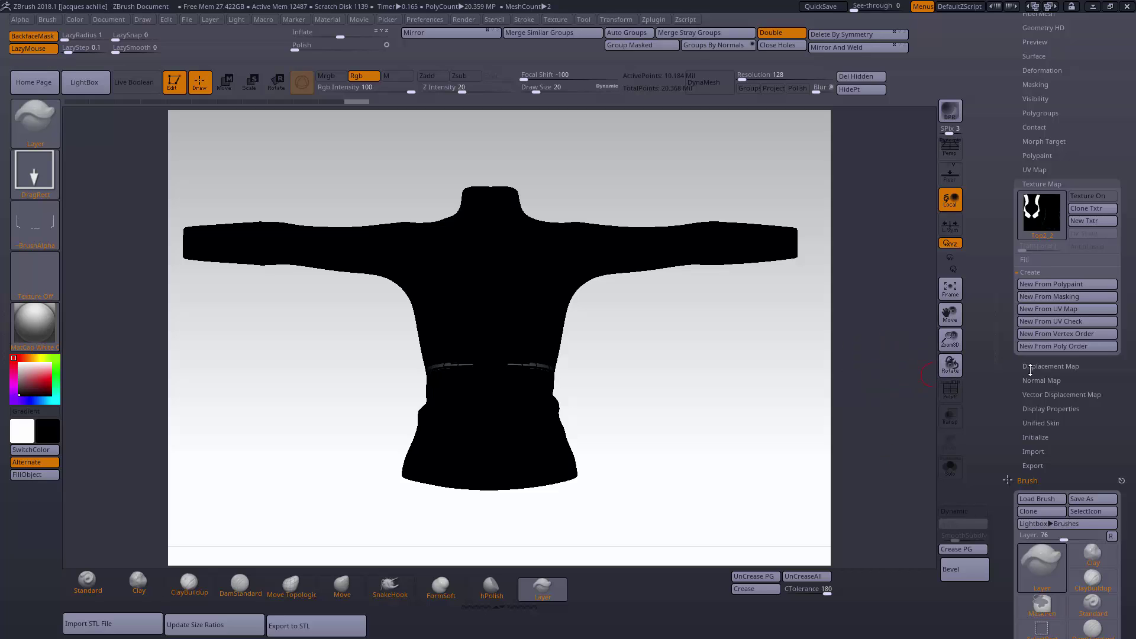
{"action": "left_click_drag", "start_coordinate": [1013, 373], "coordinate": [1013, 386]}
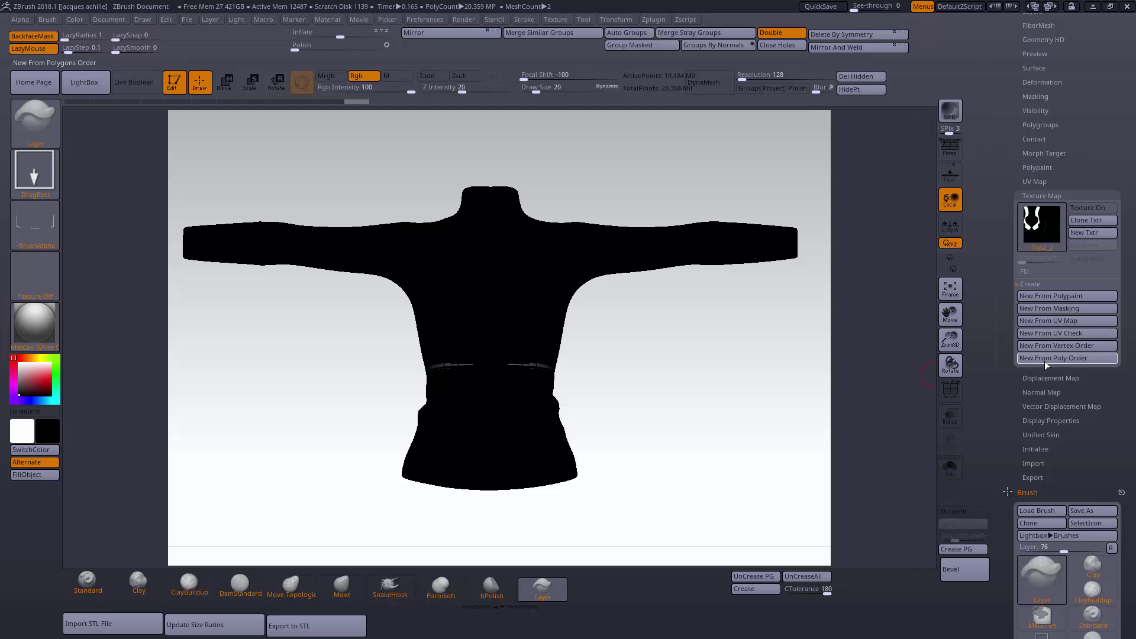
{"action": "left_click_drag", "start_coordinate": [1016, 375], "coordinate": [1015, 385]}
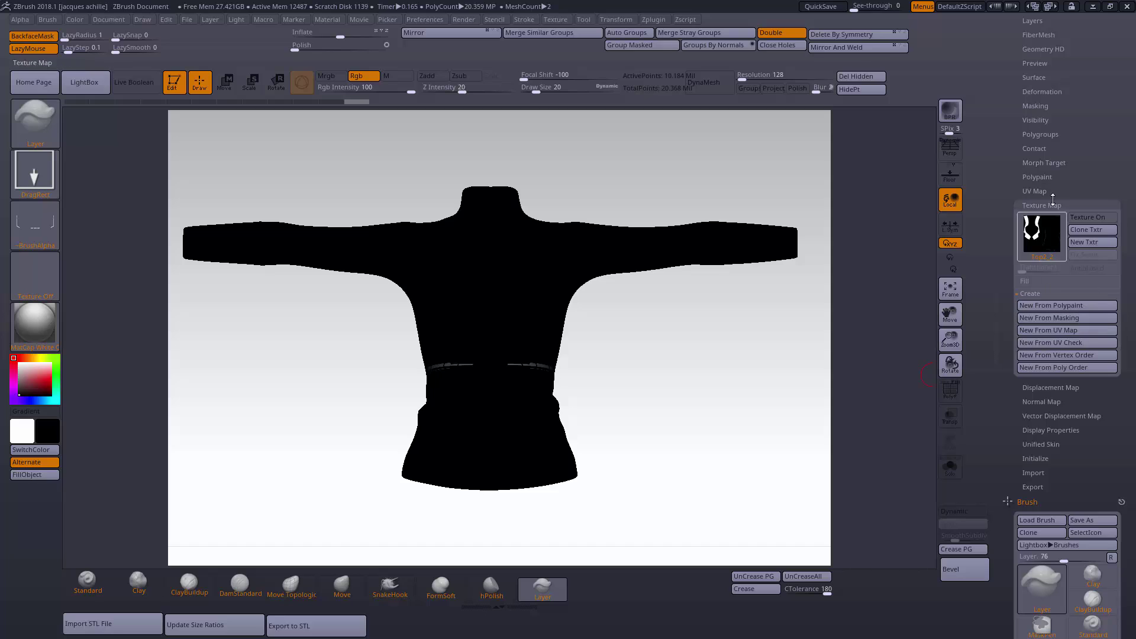
{"action": "left_click", "coordinate": [1043, 402]}
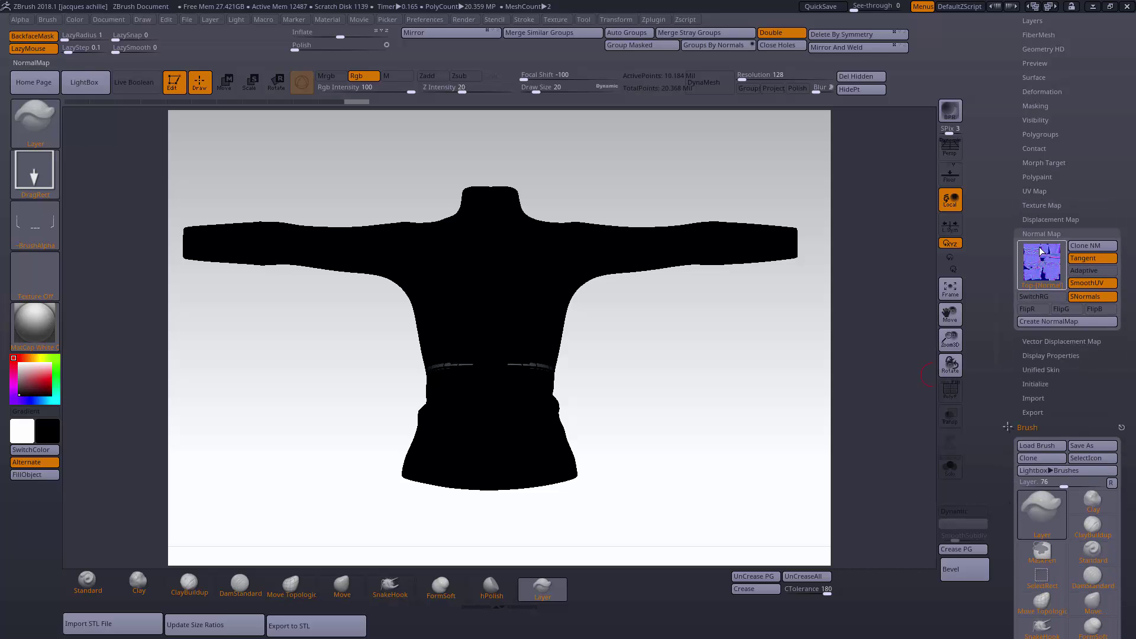
{"action": "left_click", "coordinate": [1041, 194]}
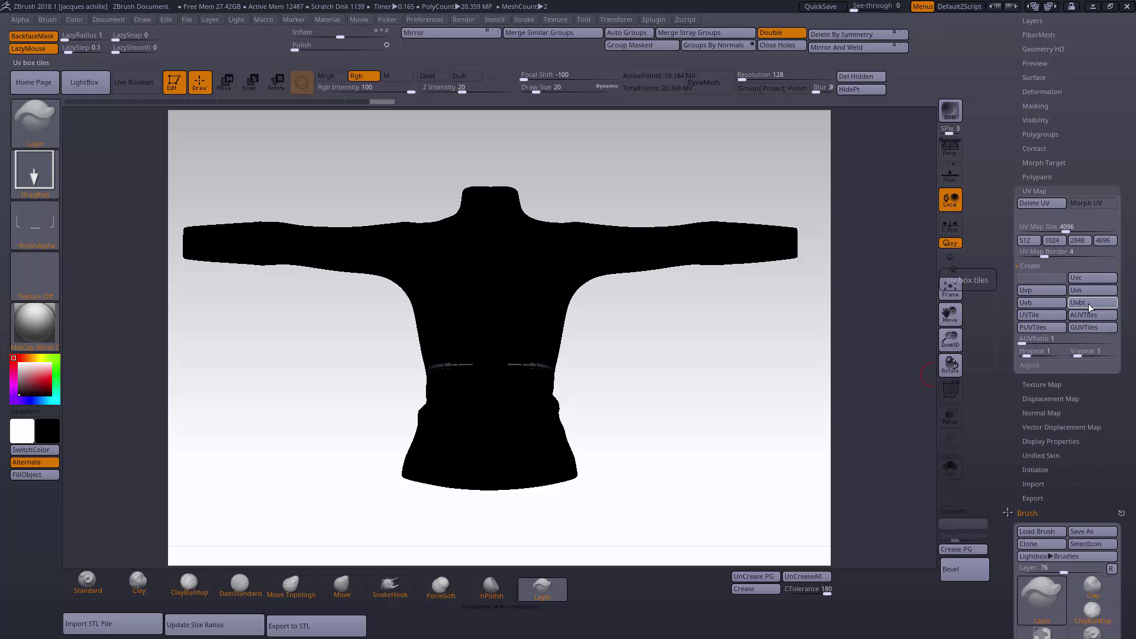
{"action": "left_click", "coordinate": [1050, 384]}
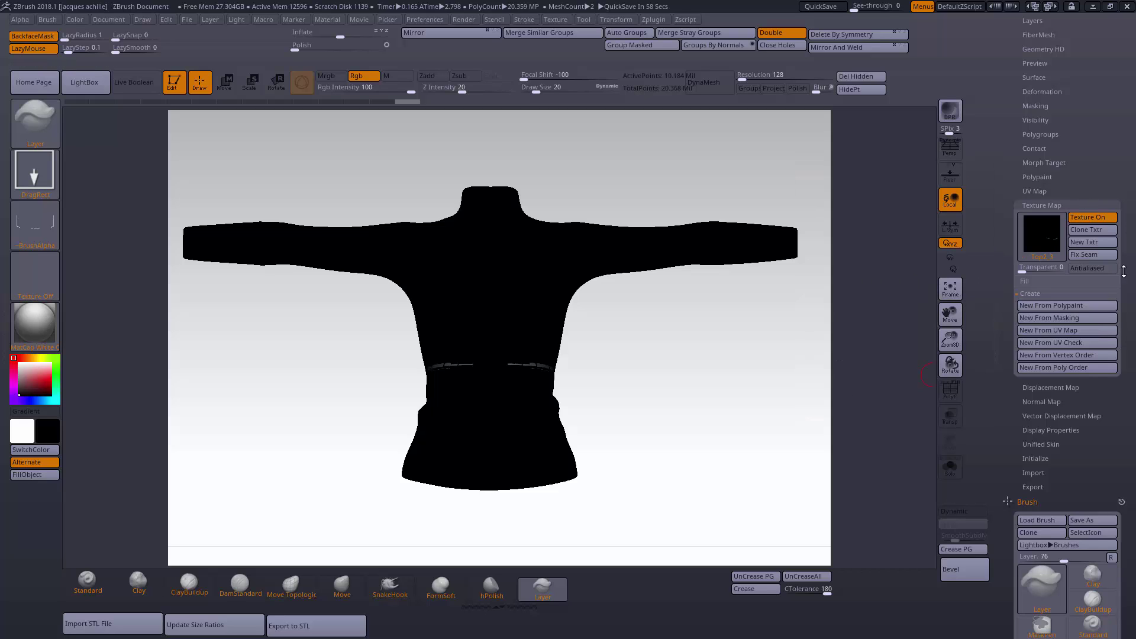
{"action": "left_click", "coordinate": [1108, 242]}
{"action": "left_click", "coordinate": [1093, 229]}
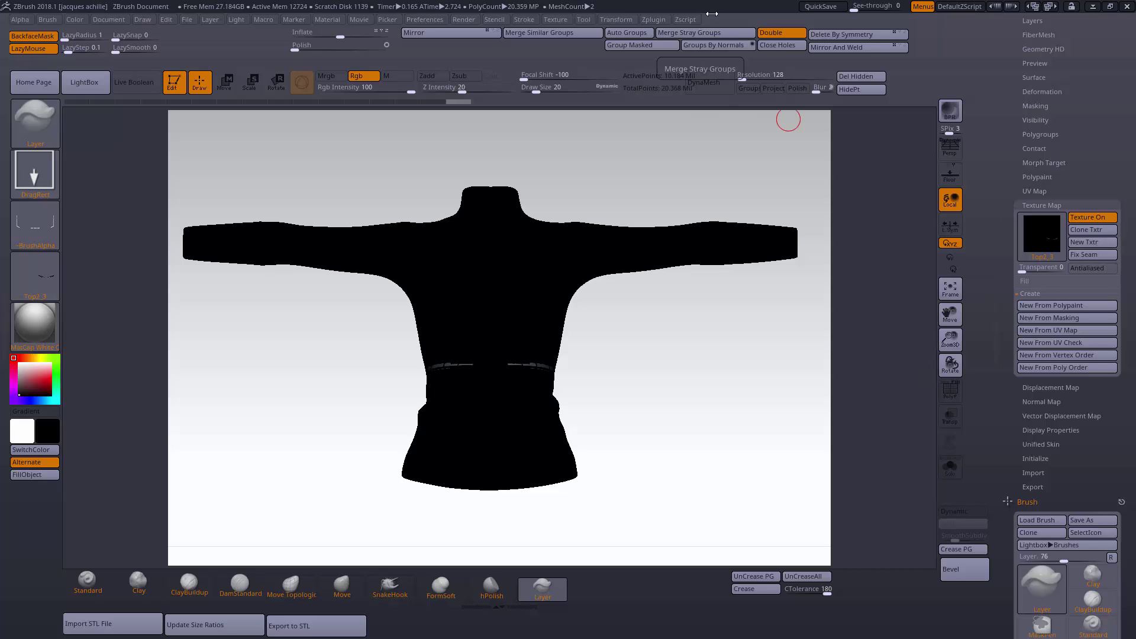
- Flip the cloned Top2_3 texture vertically and export it as an image file
{"action": "left_click", "coordinate": [653, 20]}
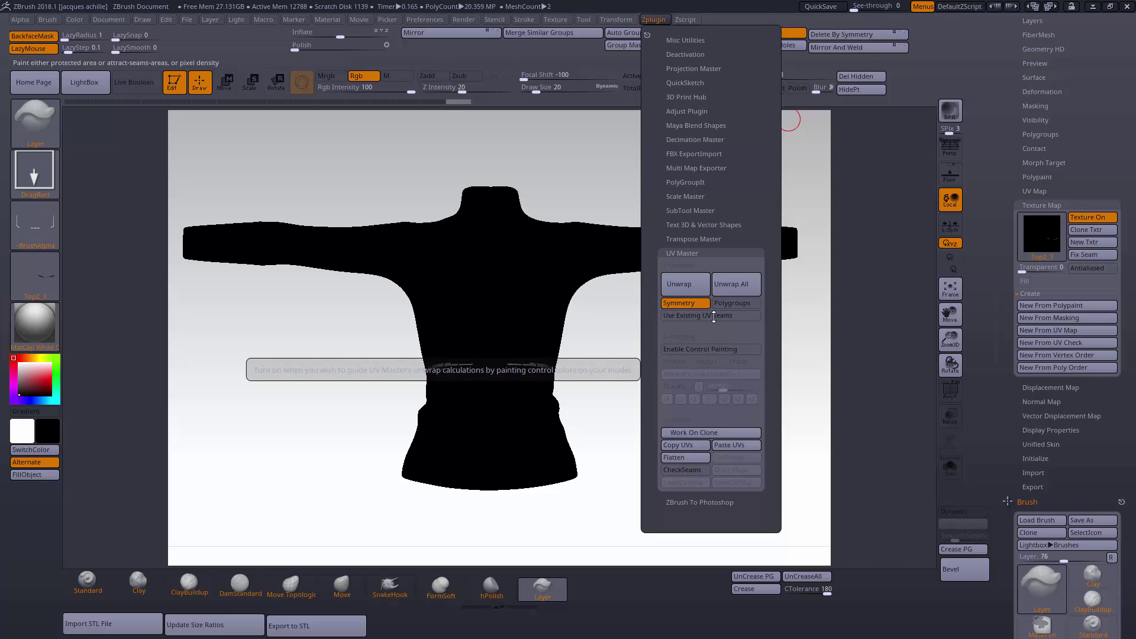
{"action": "left_click", "coordinate": [555, 19]}
{"action": "left_click", "coordinate": [601, 294]}
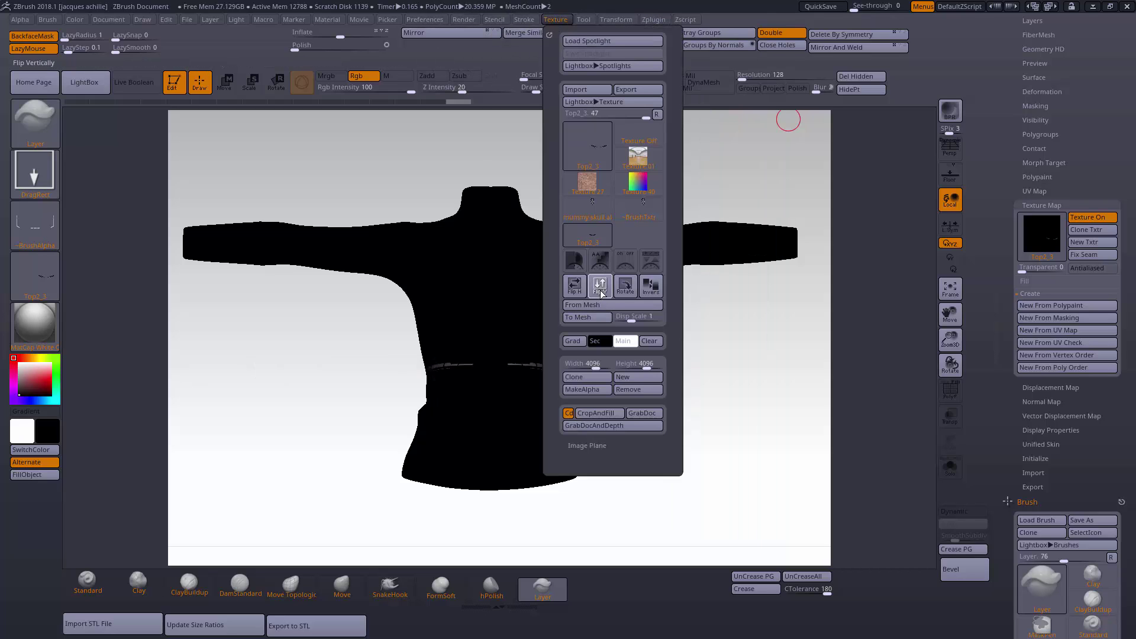
{"action": "left_click", "coordinate": [34, 277]}
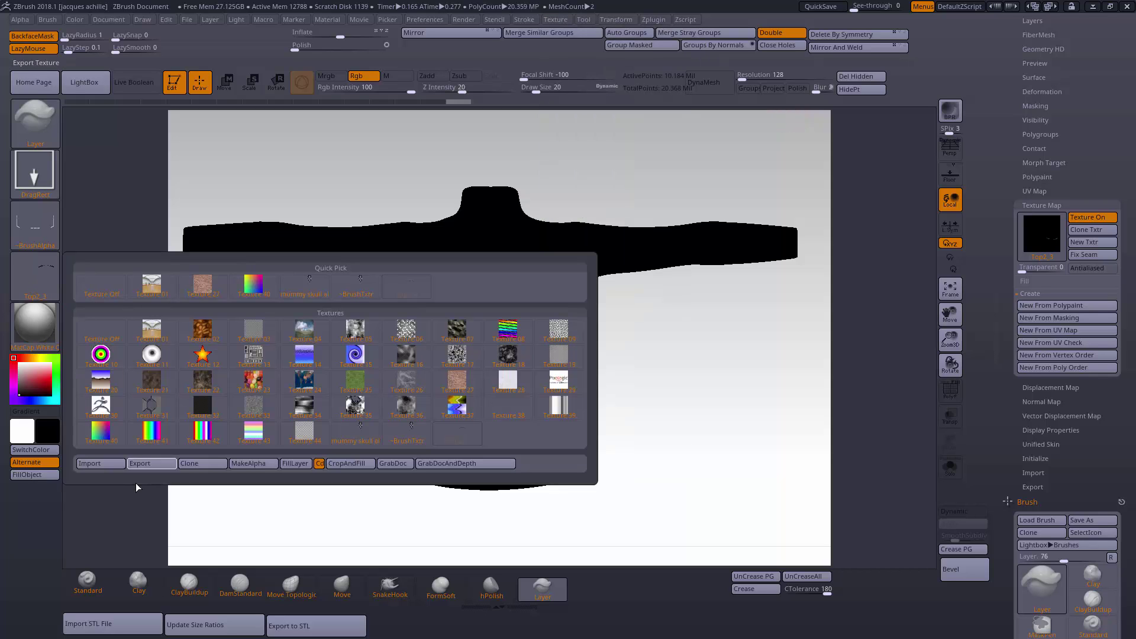
{"action": "left_click", "coordinate": [152, 465]}
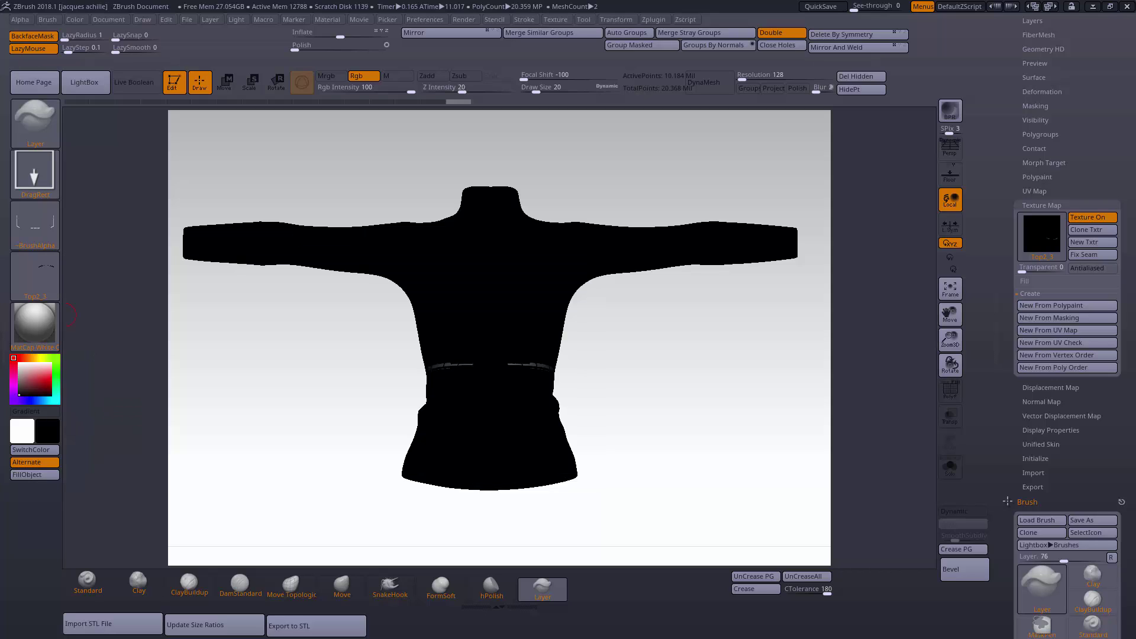
- Switch to Unreal Engine to look at the jacket's mesh preview, and return to ZBrush
{"action": "left_click_drag", "start_coordinate": [720, 413], "coordinate": [763, 410], "text": "shift"}
{"action": "left_click", "coordinate": [1093, 6]}
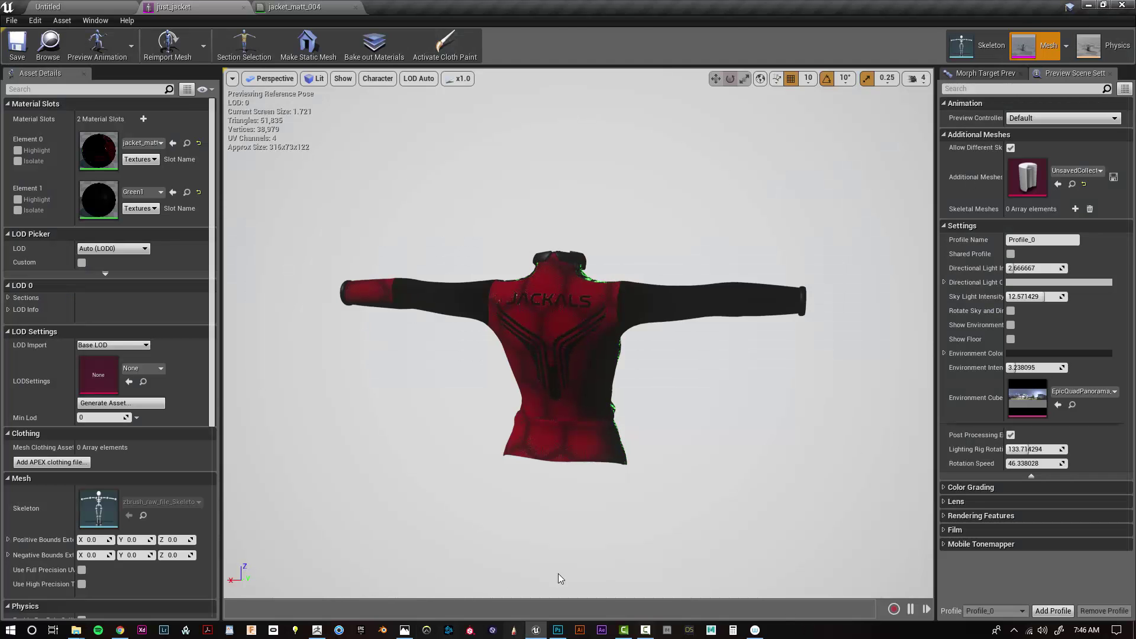
{"action": "left_click", "coordinate": [318, 634]}
{"action": "left_click_drag", "start_coordinate": [738, 419], "coordinate": [816, 389], "text": "shift"}
- Duplicate the Top2_3 jacket subtool and isolate the copy with Solo mode
{"action": "left_click_drag", "start_coordinate": [1015, 133], "coordinate": [1011, 312]}
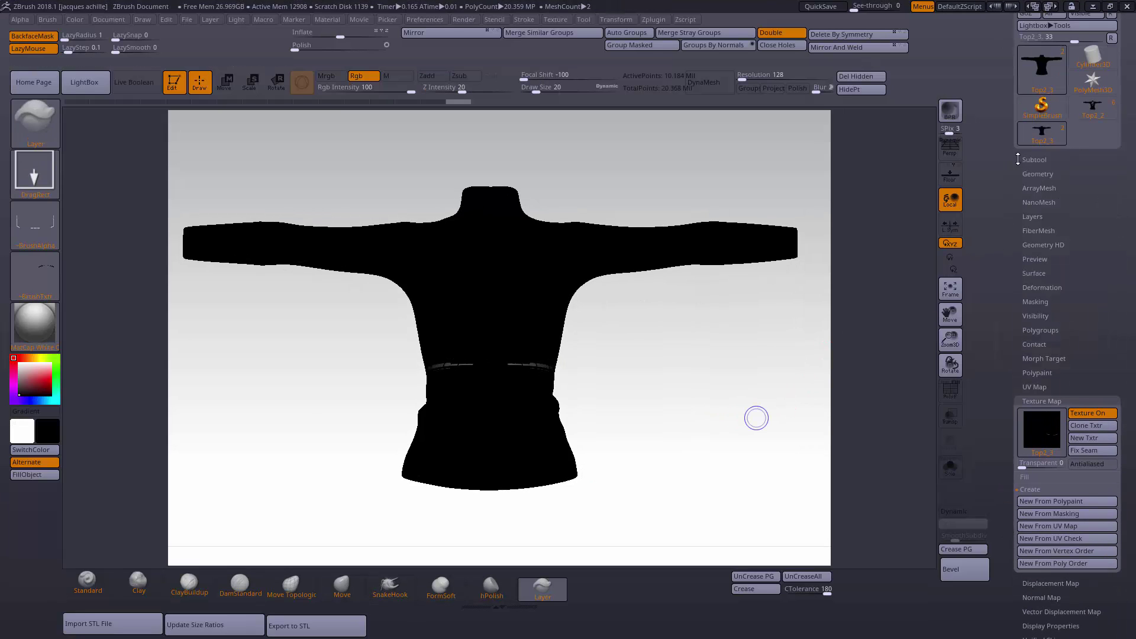
{"action": "left_click", "coordinate": [1038, 159]}
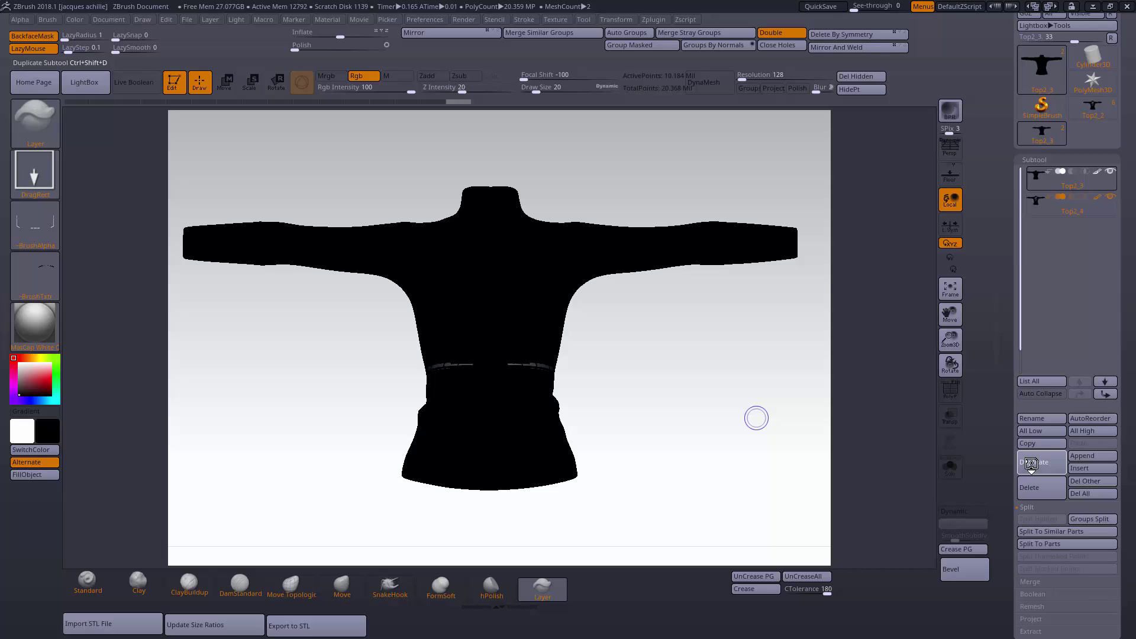
{"action": "left_click", "coordinate": [1031, 464]}
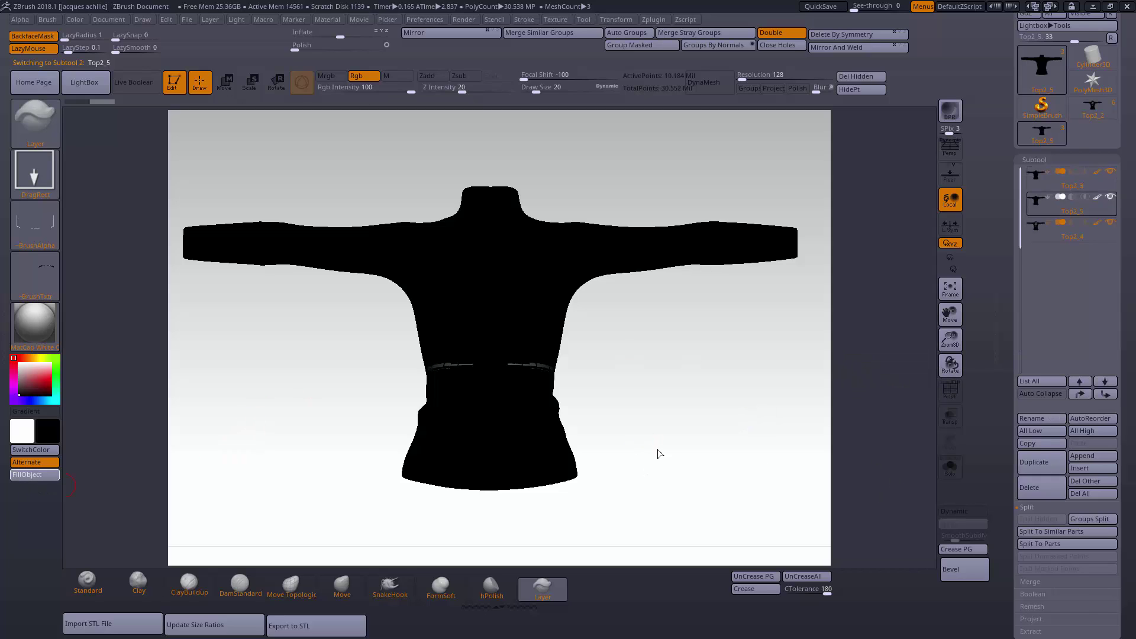
{"action": "left_click", "coordinate": [954, 469]}
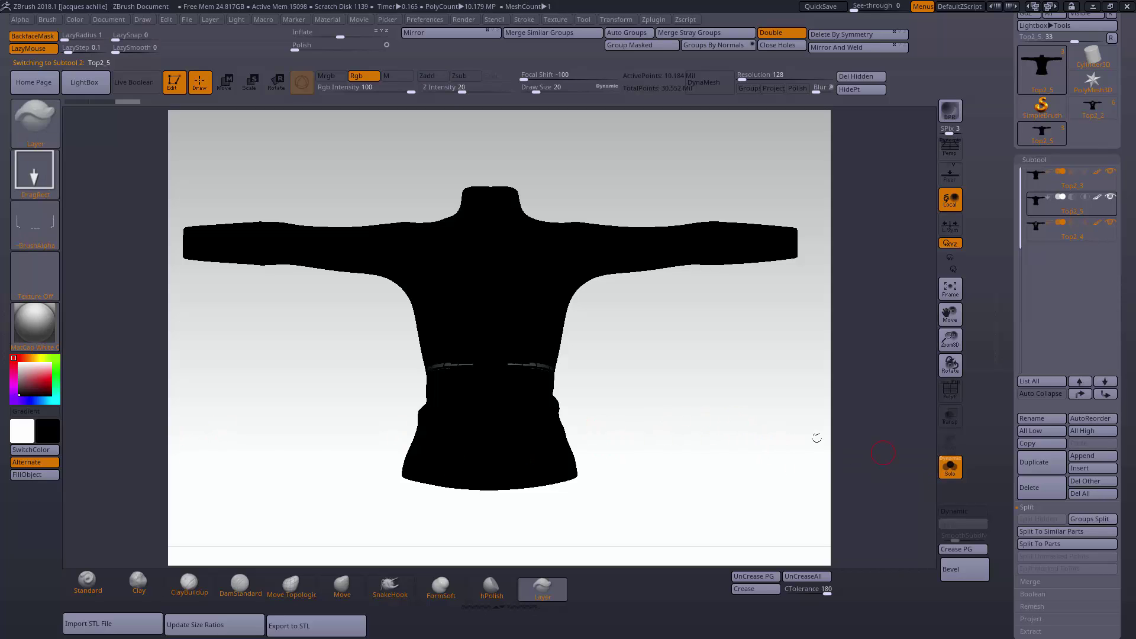
- Turn off the texture map on the duplicated jacket and fill the whole object with black
{"action": "left_click", "coordinate": [48, 477]}
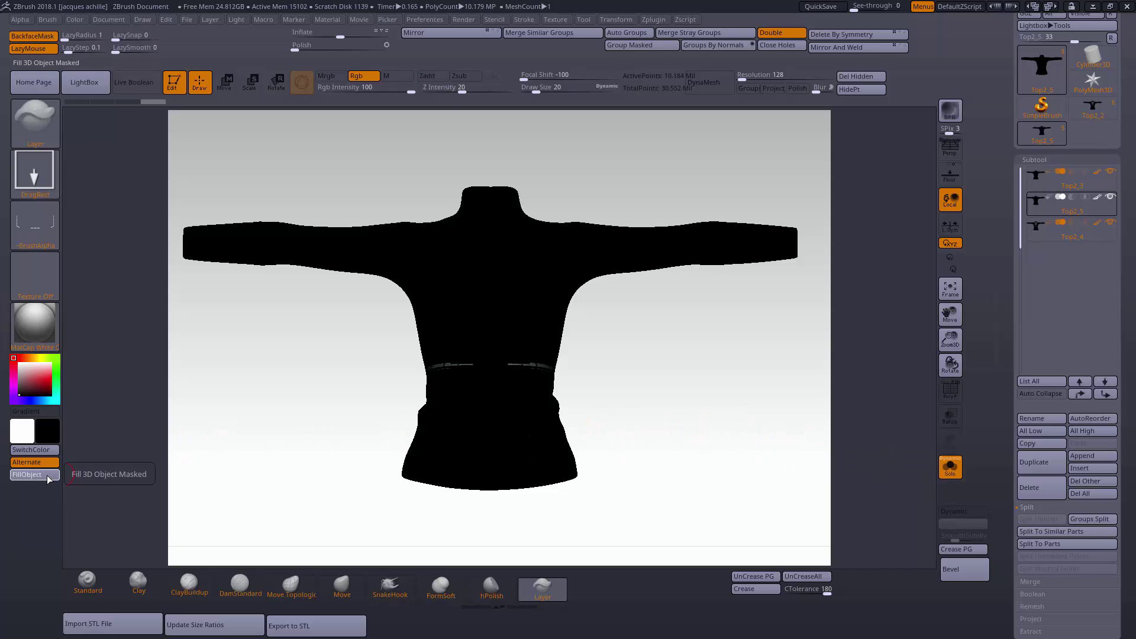
{"action": "left_click", "coordinate": [47, 478]}
{"action": "left_click", "coordinate": [47, 479]}
{"action": "left_click", "coordinate": [48, 477]}
{"action": "left_click", "coordinate": [48, 477]}
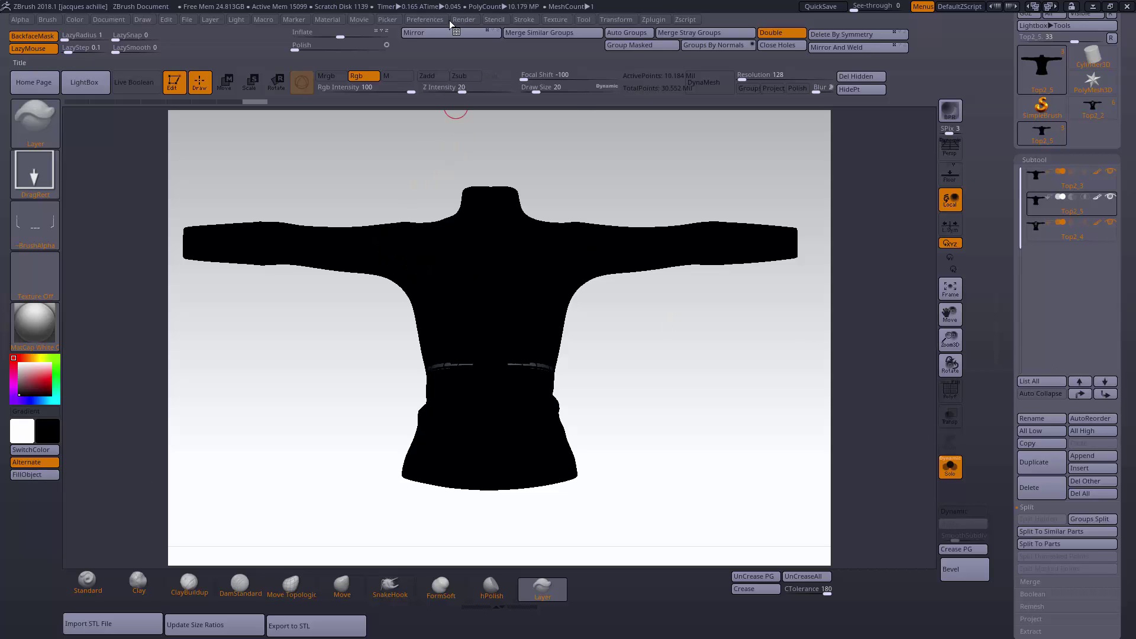
{"action": "left_click_drag", "start_coordinate": [668, 467], "coordinate": [1005, 501]}
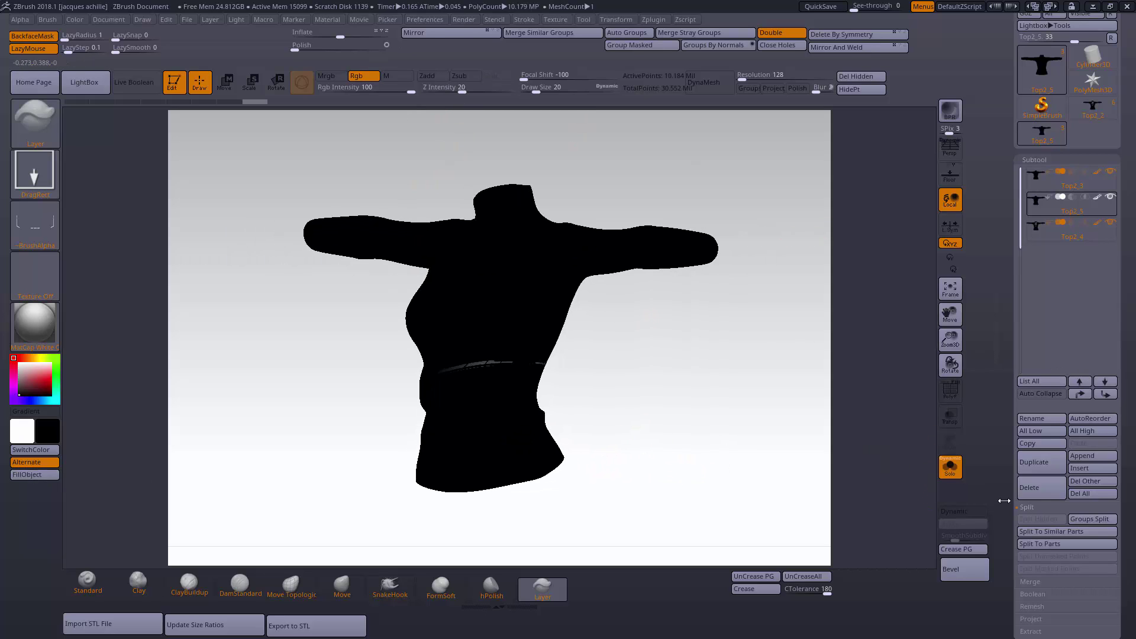
{"action": "left_click_drag", "start_coordinate": [1009, 547], "coordinate": [1025, 474]}
{"action": "left_click_drag", "start_coordinate": [1020, 537], "coordinate": [1031, 499]}
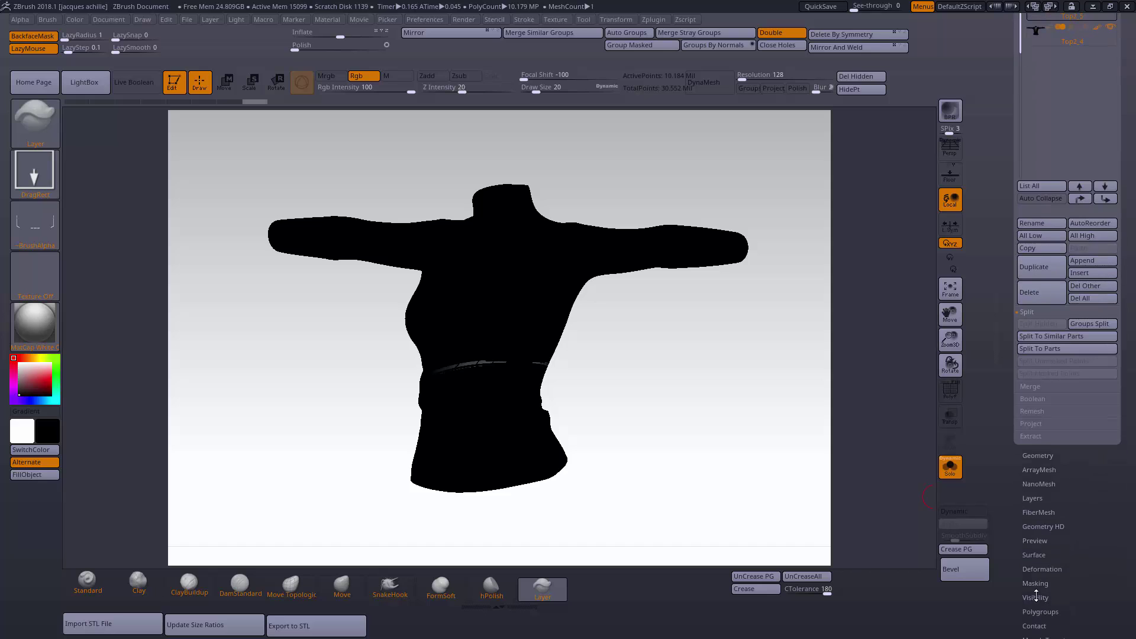
{"action": "left_click_drag", "start_coordinate": [1020, 596], "coordinate": [1030, 519]}
{"action": "left_click", "coordinate": [1035, 606]}
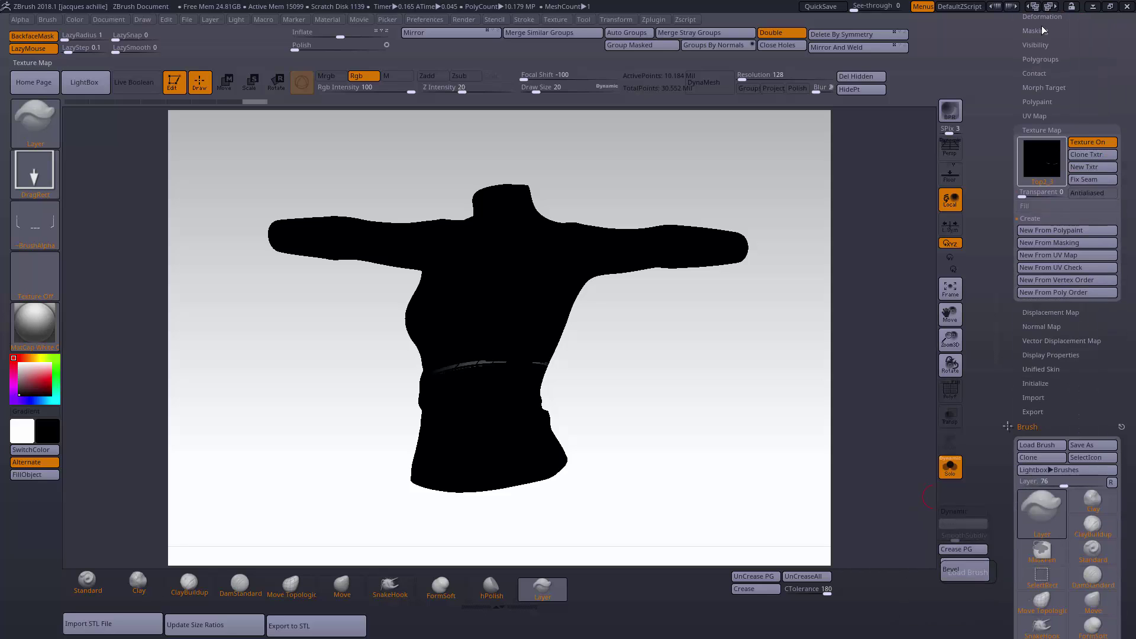
{"action": "left_click", "coordinate": [1097, 146]}
{"action": "left_click", "coordinate": [35, 474]}
{"action": "left_click_drag", "start_coordinate": [724, 460], "coordinate": [709, 439]}
- Choose the JACKAL SCI FI zigzag-line alpha, switch the paint colour to white and stamp it large across the jacket's back
{"action": "left_click", "coordinate": [35, 224]}
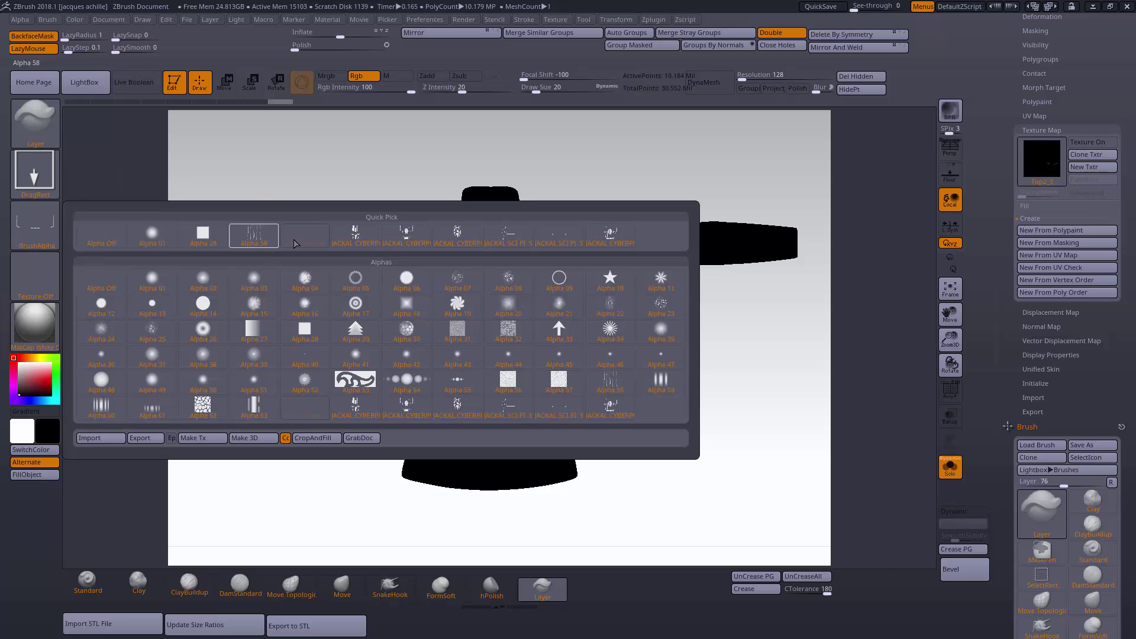
{"action": "left_click", "coordinate": [512, 239]}
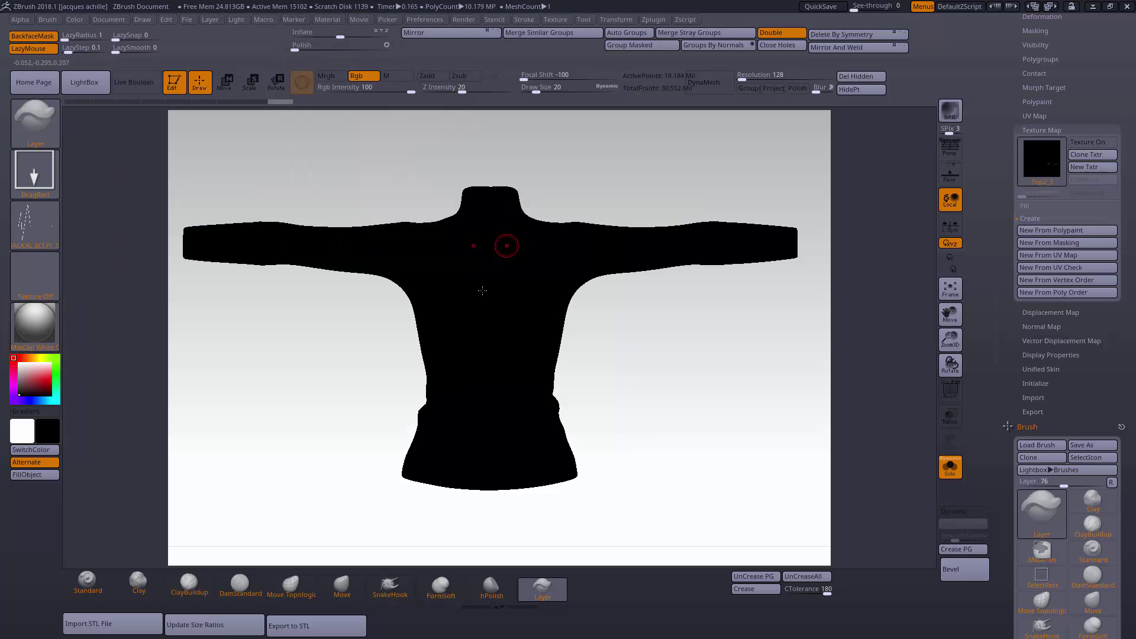
{"action": "left_click", "coordinate": [38, 451]}
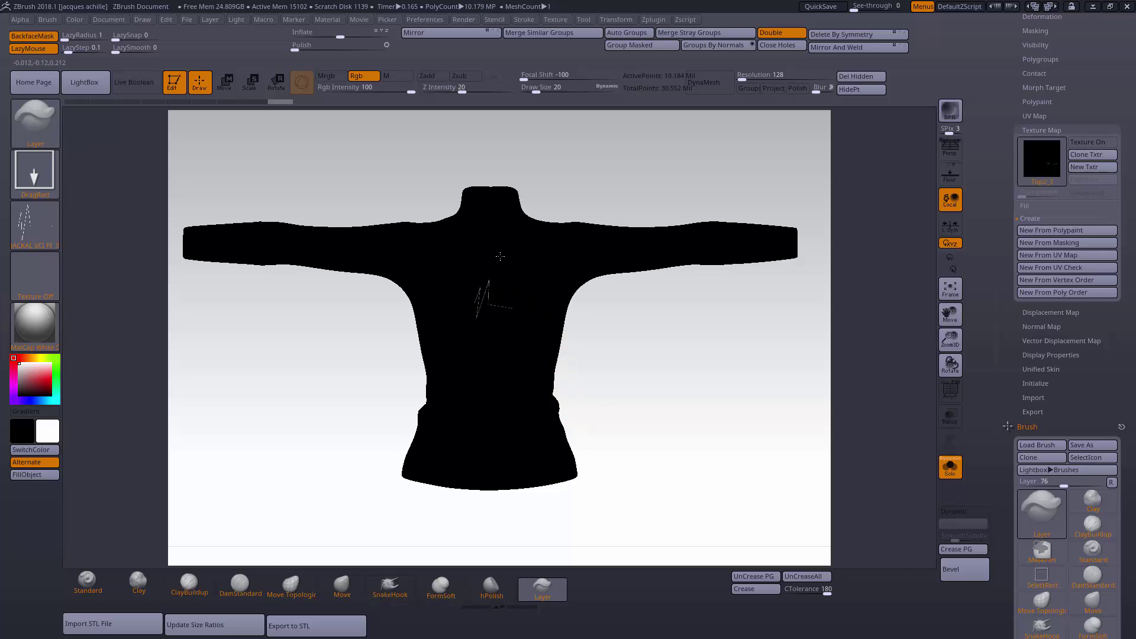
{"action": "left_click_drag", "start_coordinate": [501, 257], "coordinate": [498, 199]}
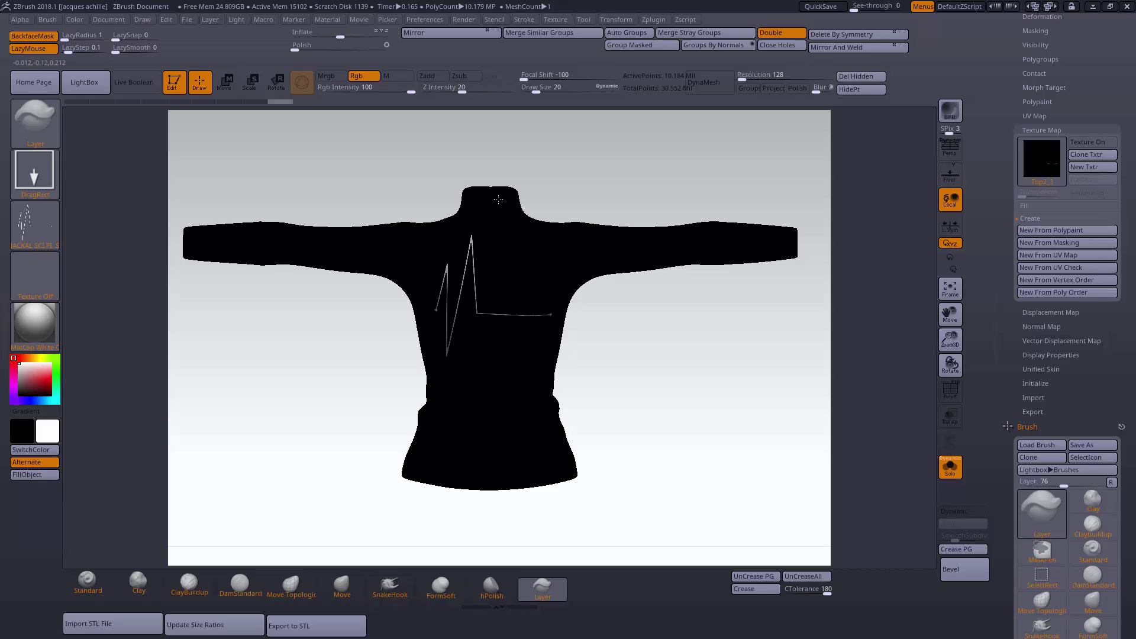
- Turn on PolyFrame to display the jacket's polygroups while working on the back
{"action": "left_click", "coordinate": [951, 391]}
{"action": "mouse_move", "coordinate": [792, 393]}
{"action": "left_mouse_down"}
{"action": "mouse_move", "coordinate": [753, 391]}
{"action": "mouse_move", "coordinate": [789, 391]}
{"action": "left_mouse_up"}
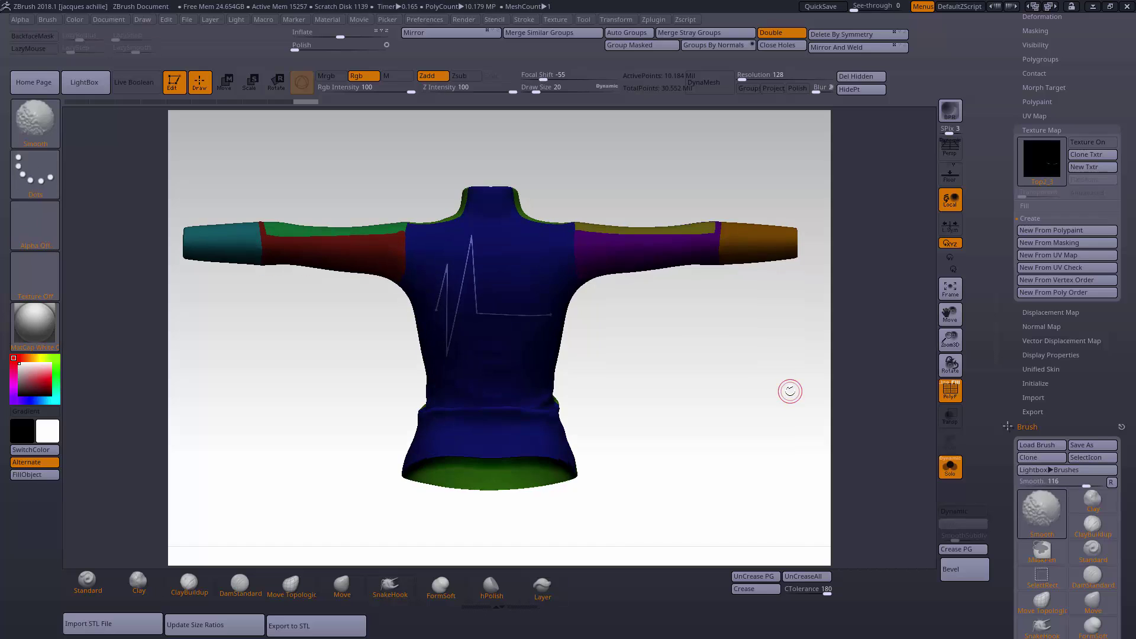
{"action": "left_click_drag", "start_coordinate": [943, 342], "coordinate": [947, 385]}
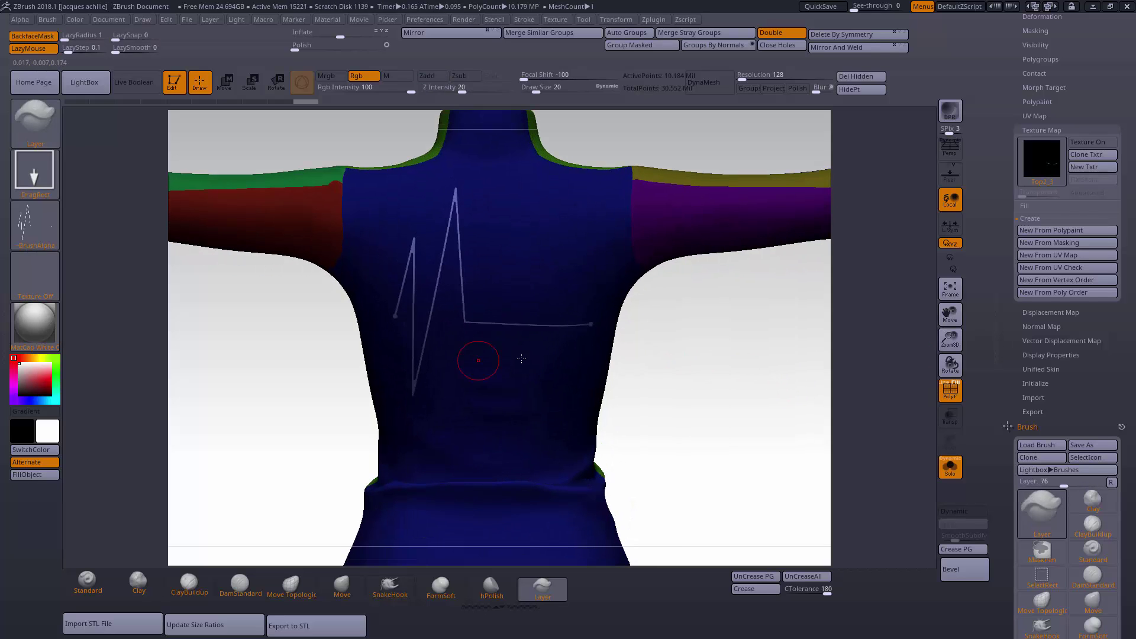
{"action": "mouse_move", "coordinate": [948, 344]}
{"action": "left_mouse_down"}
{"action": "mouse_move", "coordinate": [966, 380]}
{"action": "mouse_move", "coordinate": [951, 314]}
{"action": "mouse_move", "coordinate": [932, 309]}
{"action": "left_mouse_up"}
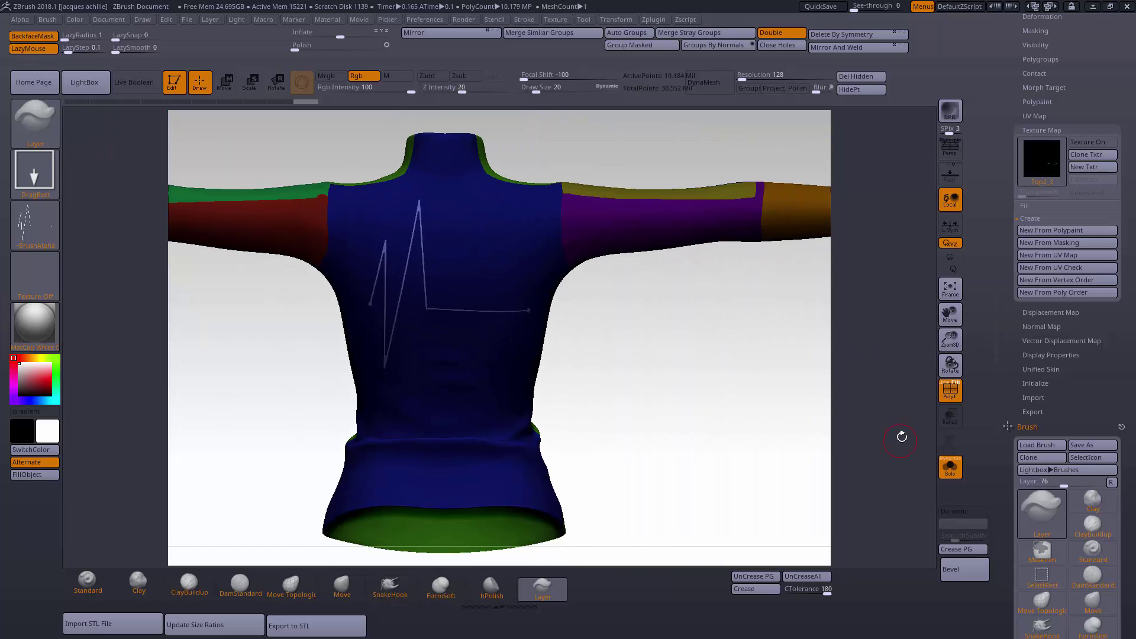
- Try several new placements of the white zigzag-line stamp across the jacket's back, undoing the rejected ones
{"action": "key", "text": "ctrl"}
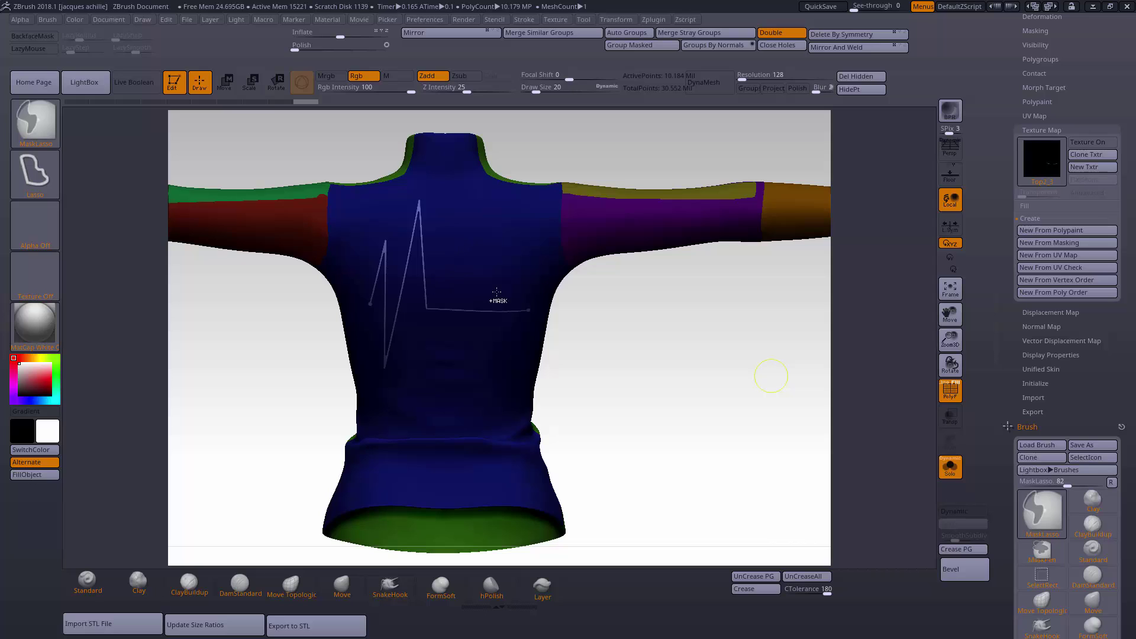
{"action": "key", "text": "ctrl+z"}
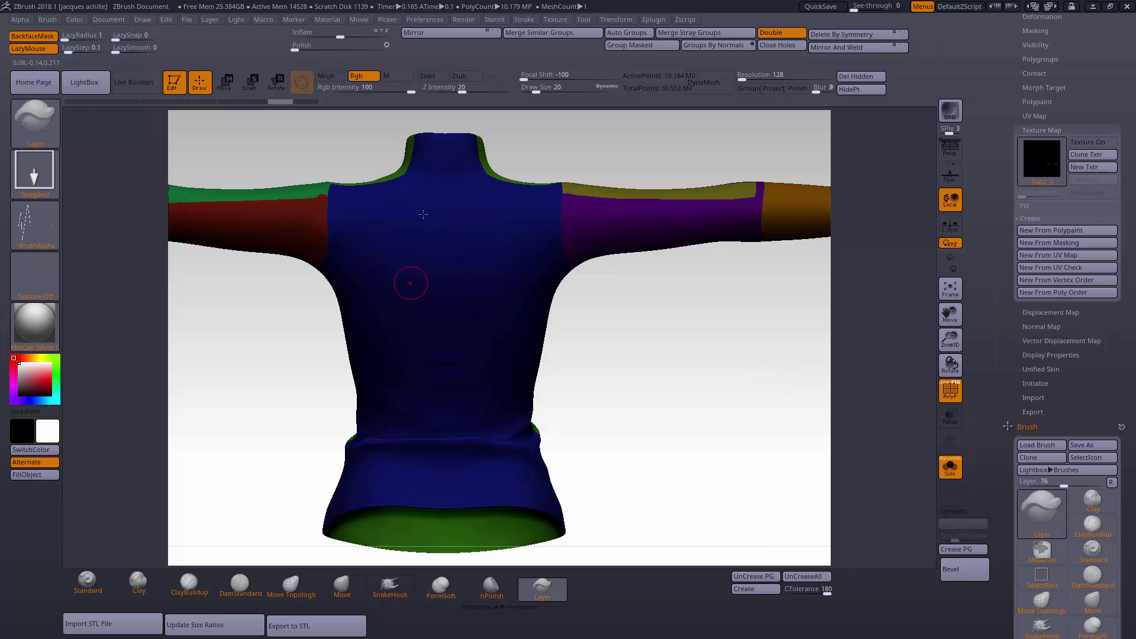
{"action": "left_click_drag", "start_coordinate": [410, 282], "coordinate": [396, 364]}
{"action": "key", "text": "ctrl"}
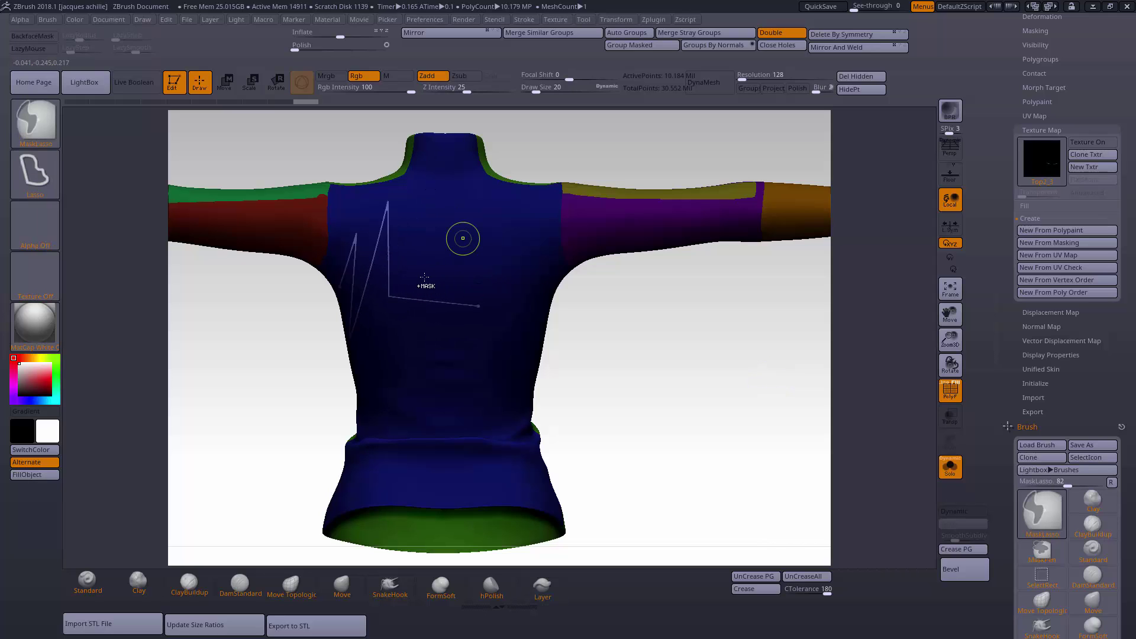
{"action": "key", "text": "ctrl+z"}
{"action": "left_click_drag", "start_coordinate": [441, 280], "coordinate": [439, 164]}
{"action": "key", "text": "ctrl"}
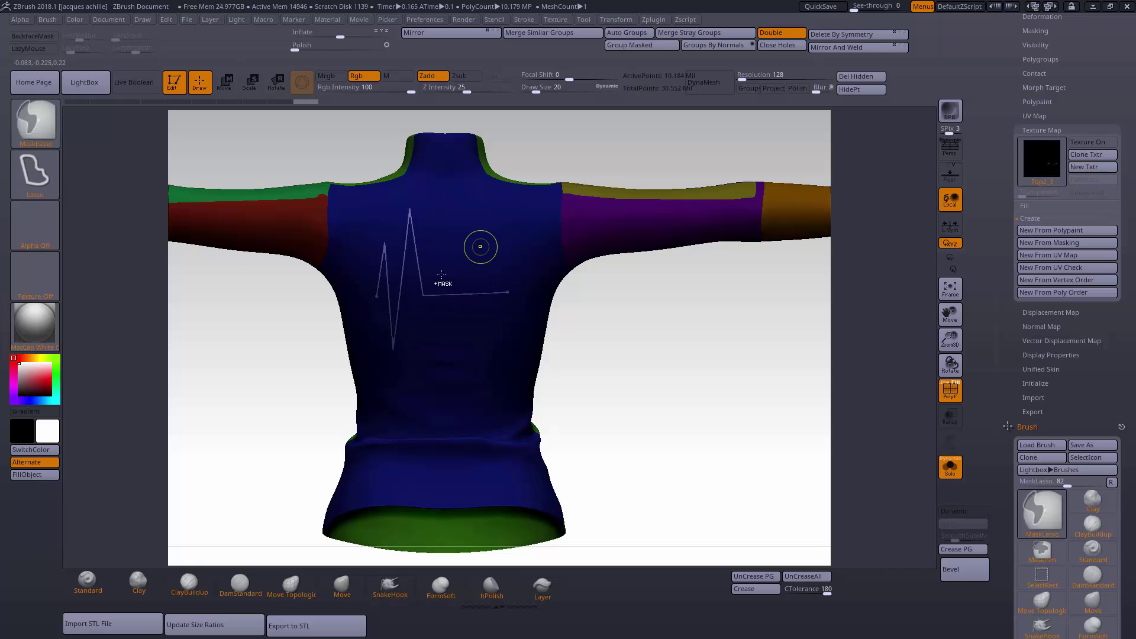
{"action": "key", "text": "ctrl+z"}
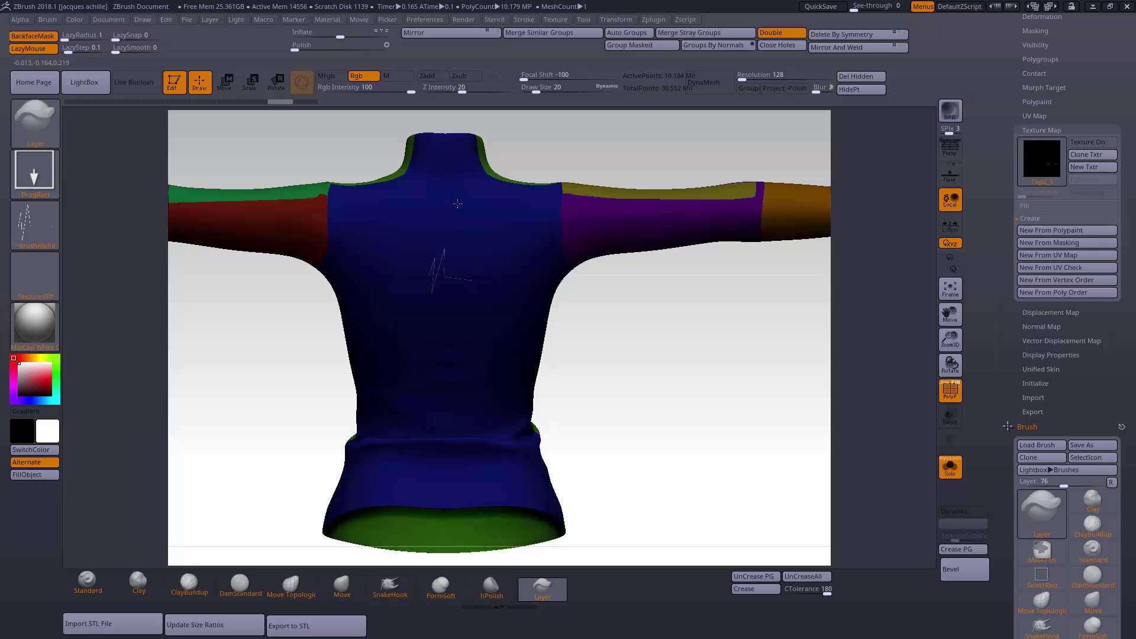
{"action": "left_click_drag", "start_coordinate": [457, 204], "coordinate": [452, 142]}
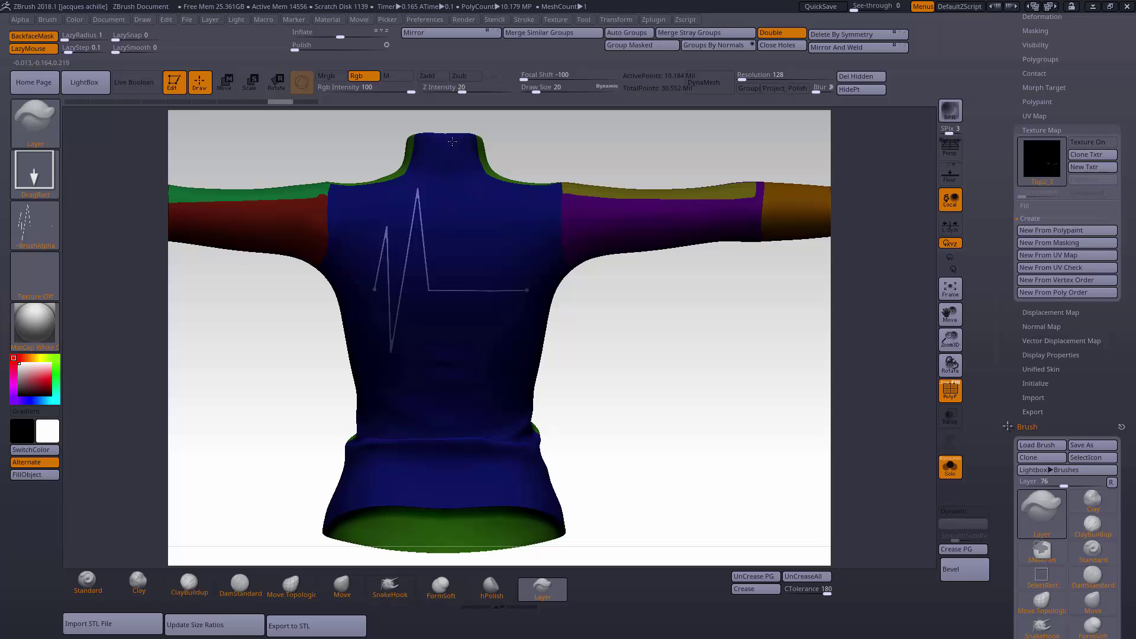
{"action": "left_click_drag", "start_coordinate": [950, 339], "coordinate": [944, 361]}
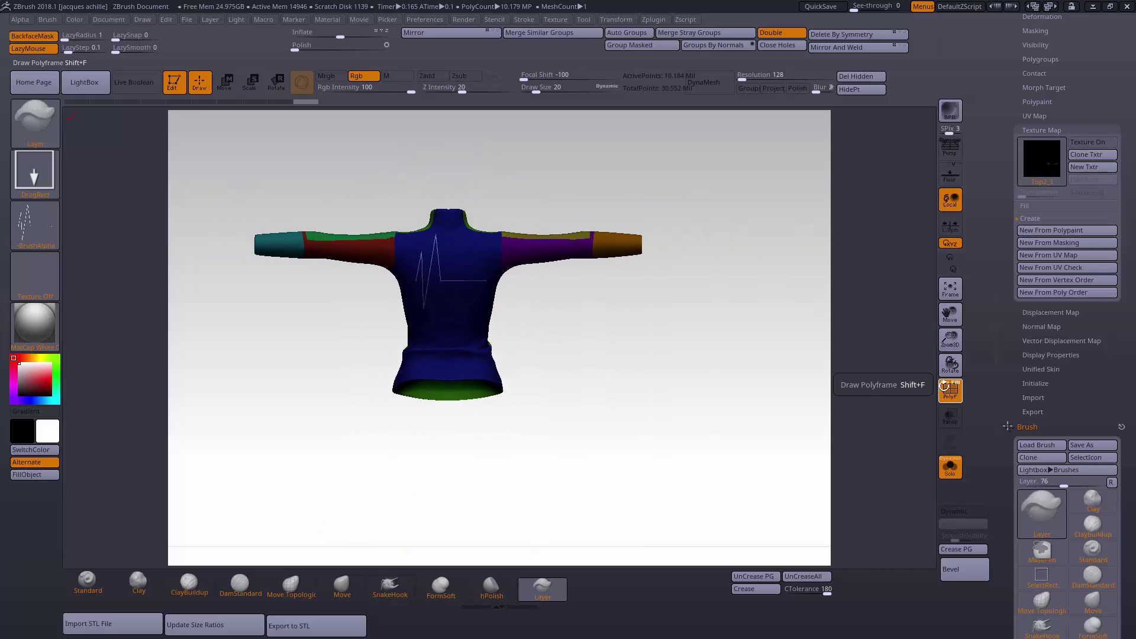
- Undo the zigzag stamp, restamp it across the jacket's upper back and turn off PolyFrame
{"action": "key", "text": "ctrl"}
{"action": "key", "text": "ctrl+z"}
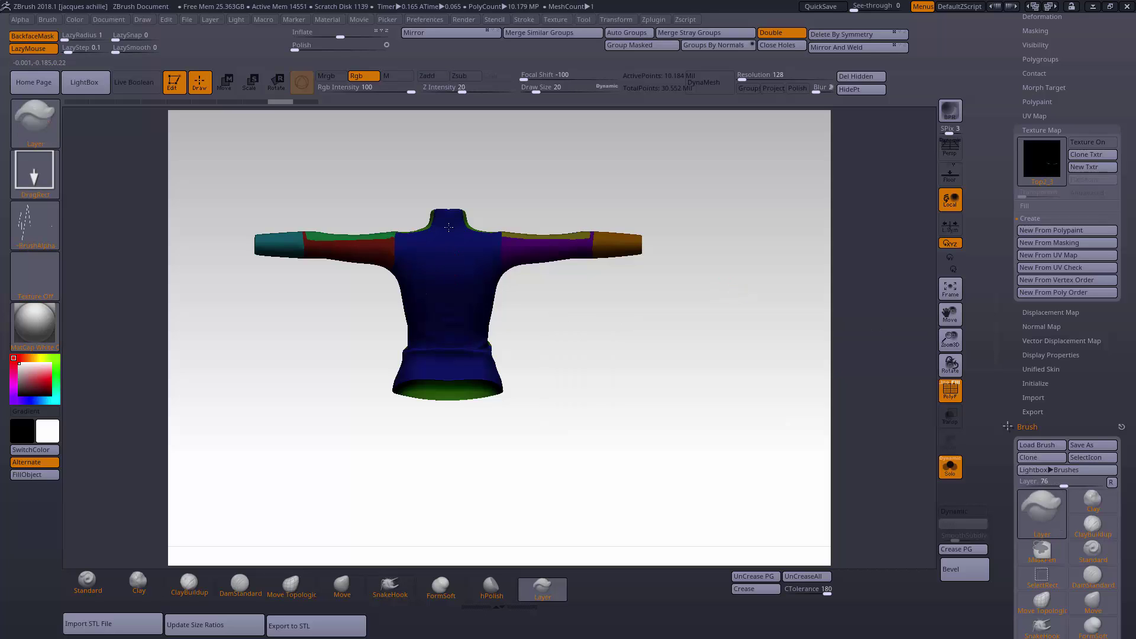
{"action": "left_click_drag", "start_coordinate": [449, 227], "coordinate": [447, 215]}
{"action": "mouse_move", "coordinate": [704, 463]}
{"action": "left_mouse_down"}
{"action": "mouse_move", "coordinate": [727, 460]}
{"action": "mouse_move", "coordinate": [707, 454]}
{"action": "left_mouse_up"}
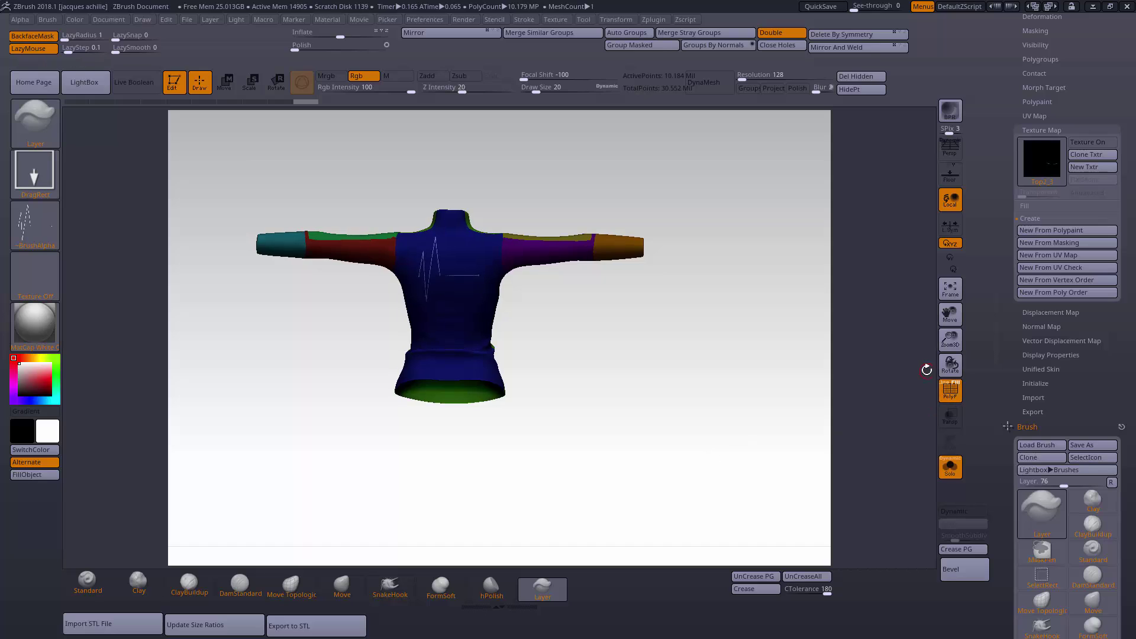
{"action": "left_click", "coordinate": [949, 400]}
{"action": "left_click_drag", "start_coordinate": [714, 408], "coordinate": [645, 397]}
{"action": "mouse_move", "coordinate": [944, 347]}
{"action": "left_mouse_down"}
{"action": "mouse_move", "coordinate": [955, 326]}
{"action": "mouse_move", "coordinate": [987, 491]}
{"action": "left_mouse_up"}
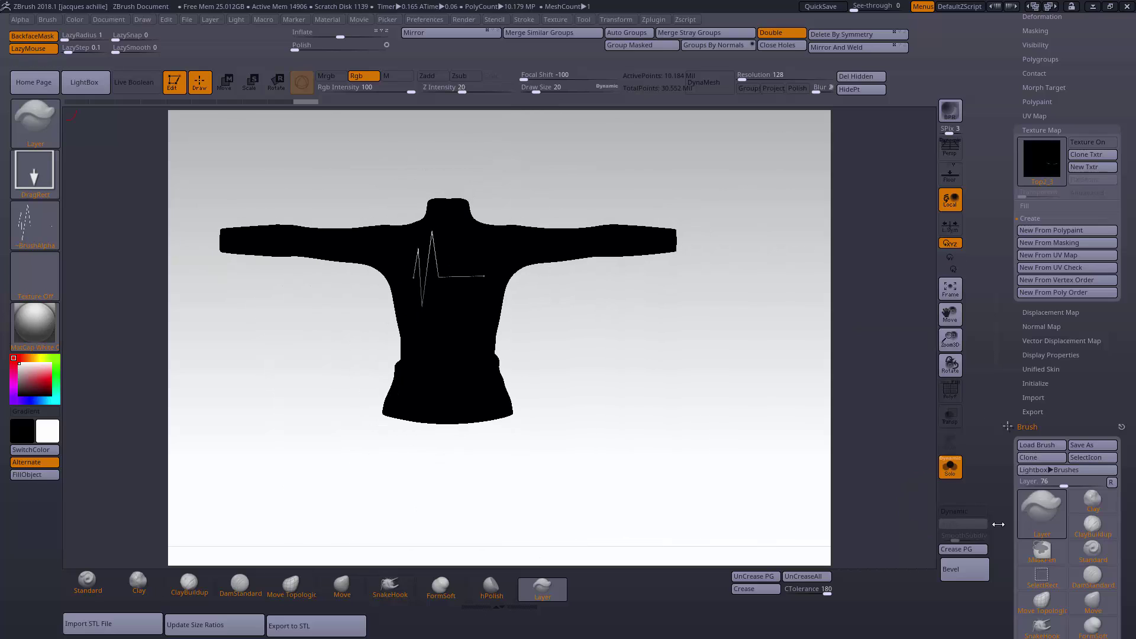
- Turn off Solo mode, create a texture map from the jacket's polypaint and clone it to the texture palette
{"action": "left_click", "coordinate": [945, 477]}
{"action": "mouse_move", "coordinate": [753, 400]}
{"action": "left_mouse_down"}
{"action": "mouse_move", "coordinate": [739, 403]}
{"action": "mouse_move", "coordinate": [768, 410]}
{"action": "left_mouse_up"}
{"action": "left_click_drag", "start_coordinate": [1016, 368], "coordinate": [1014, 335]}
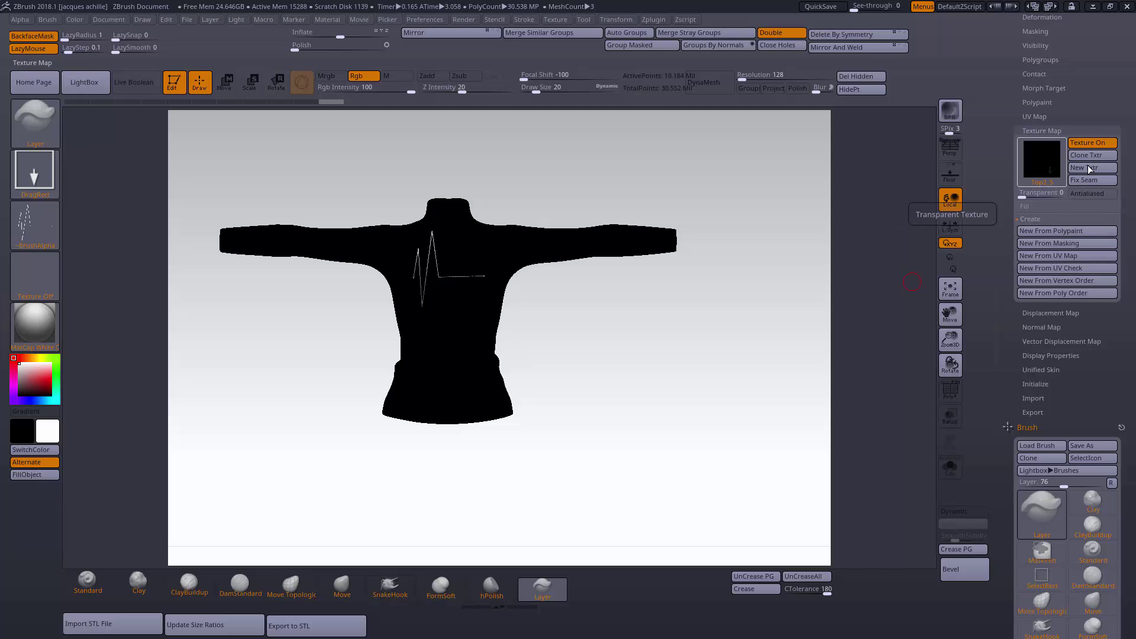
- Flip the cloned 4096 jacket texture vertically and export it as an image file
{"action": "left_click", "coordinate": [657, 21]}
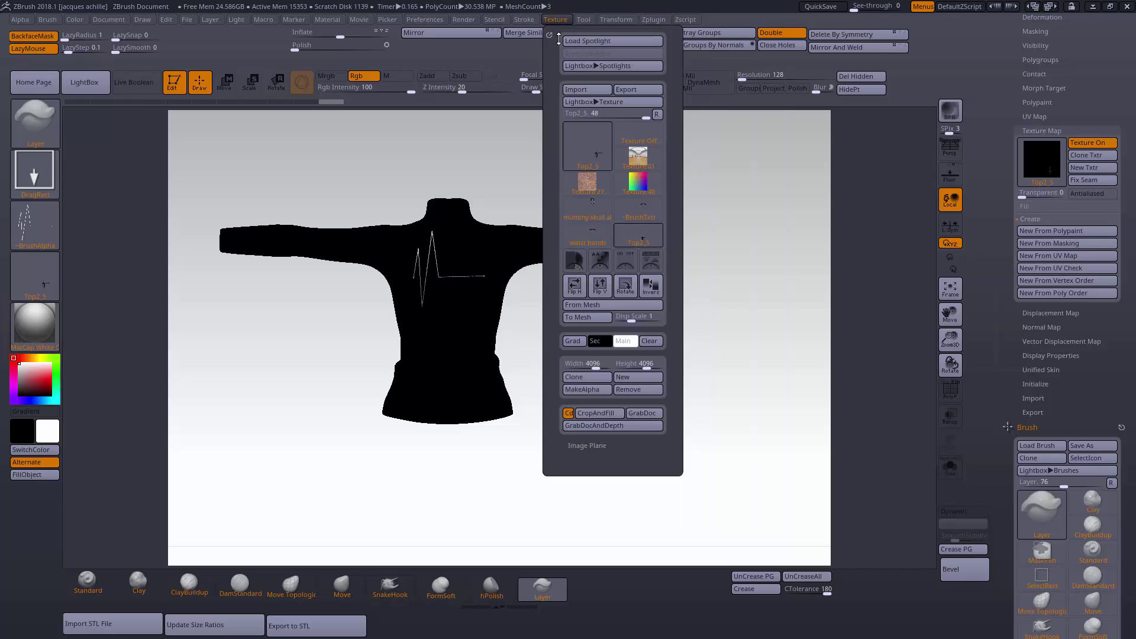
{"action": "left_click", "coordinate": [557, 20]}
{"action": "left_click", "coordinate": [604, 289]}
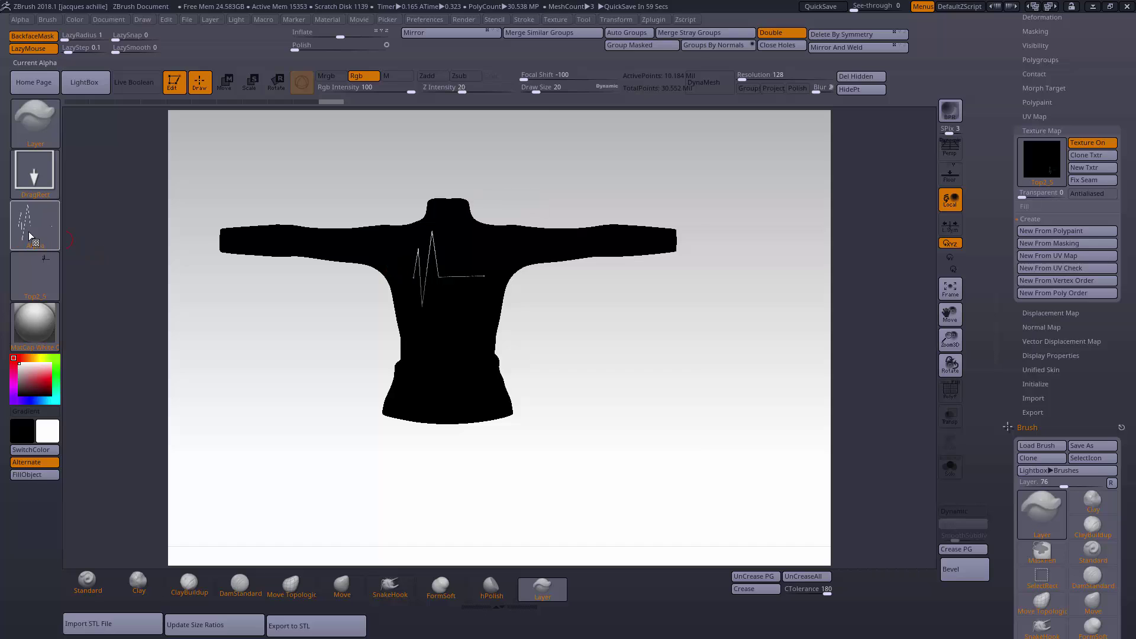
{"action": "left_click", "coordinate": [35, 225]}
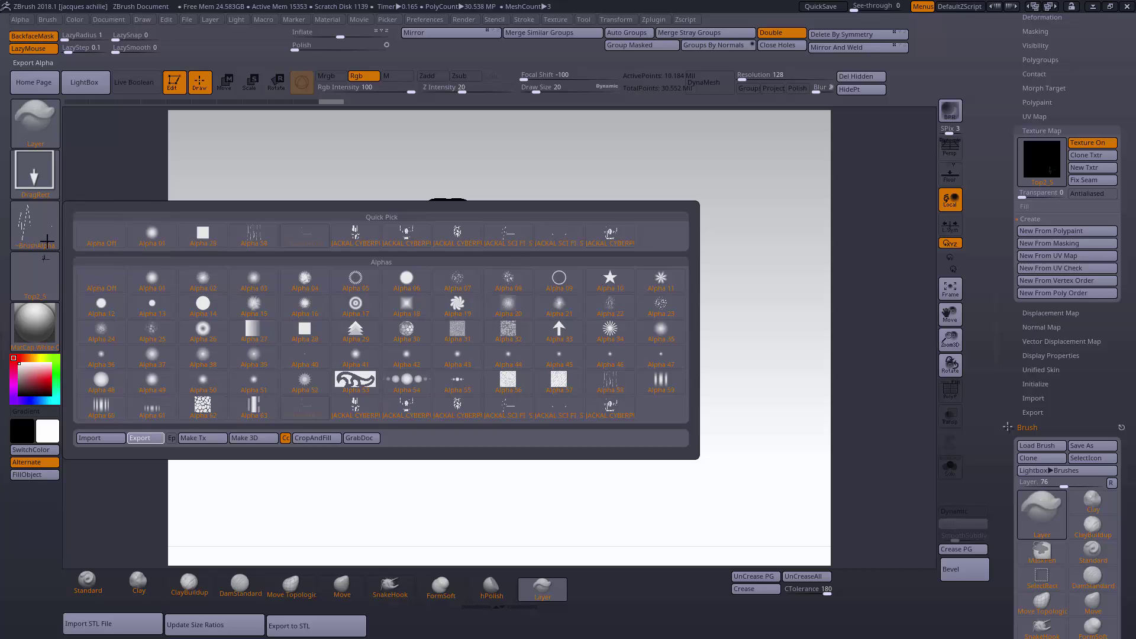
{"action": "left_click", "coordinate": [36, 276]}
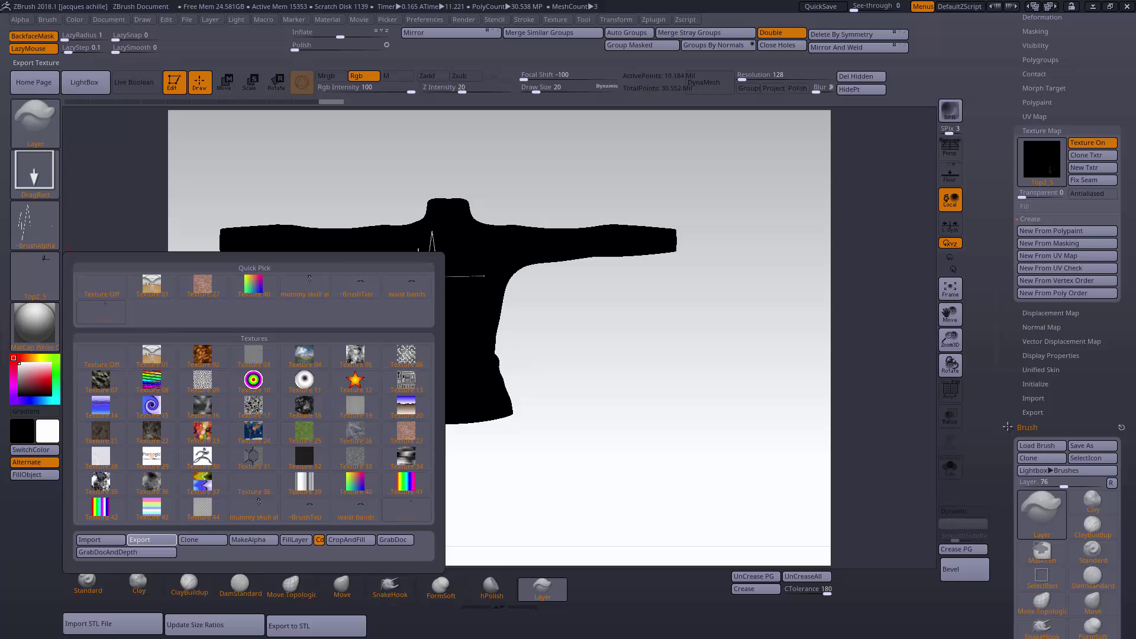
- Switch to Unreal Engine and import the exported mask textures, including mummy skull alpha, into the Geometry/jacket folder
{"action": "left_click", "coordinate": [1093, 6]}
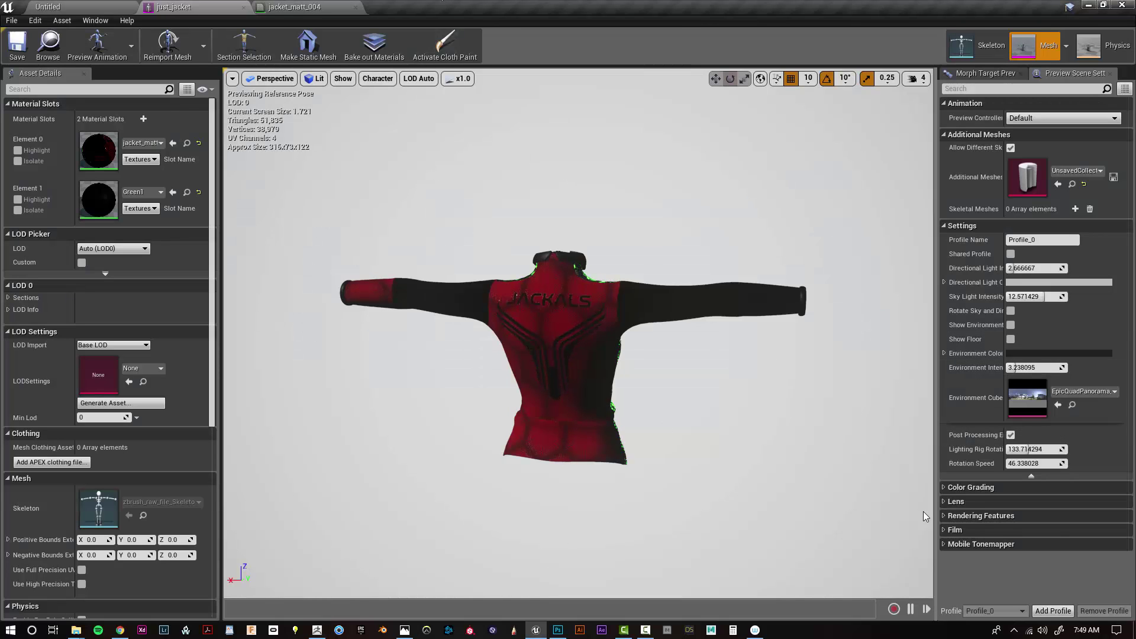
{"action": "left_click_drag", "start_coordinate": [710, 236], "coordinate": [681, 240]}
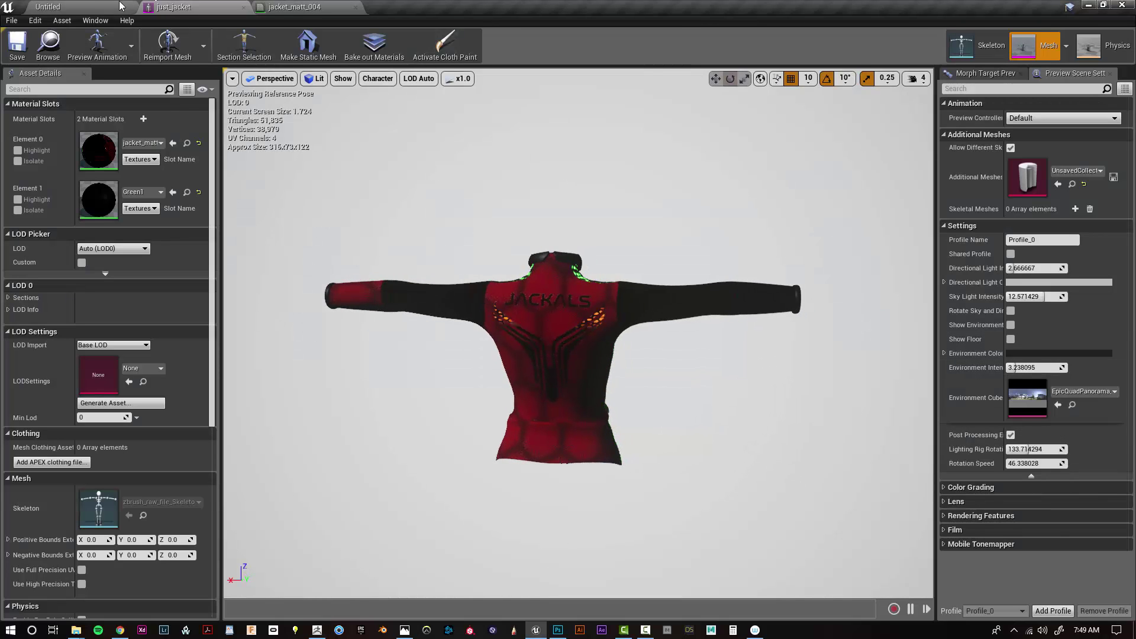
{"action": "left_click", "coordinate": [87, 8]}
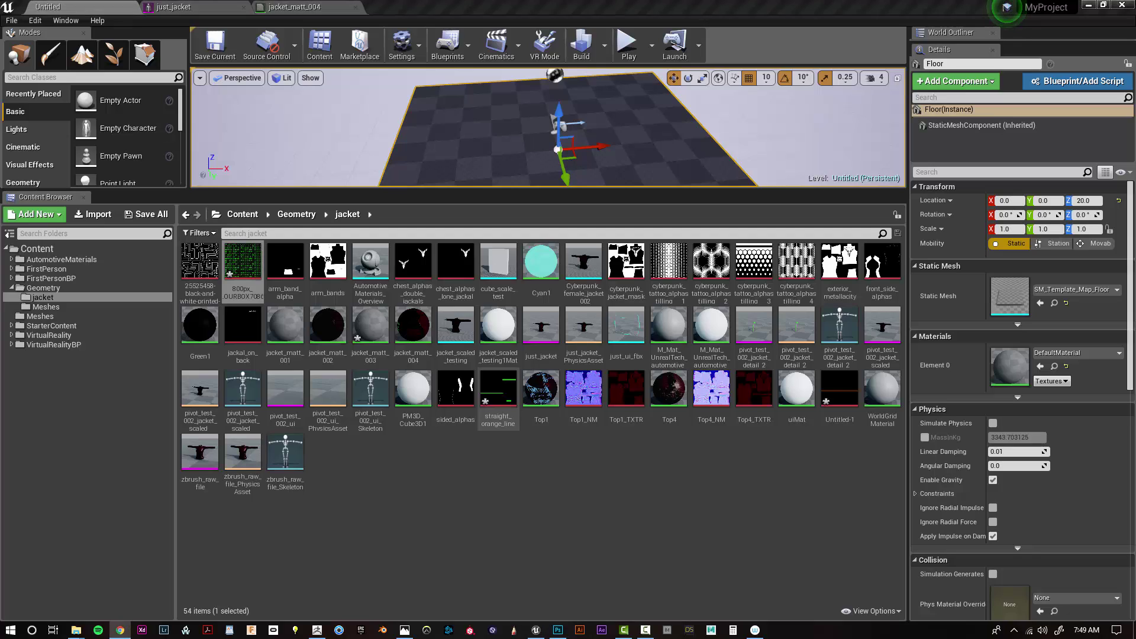
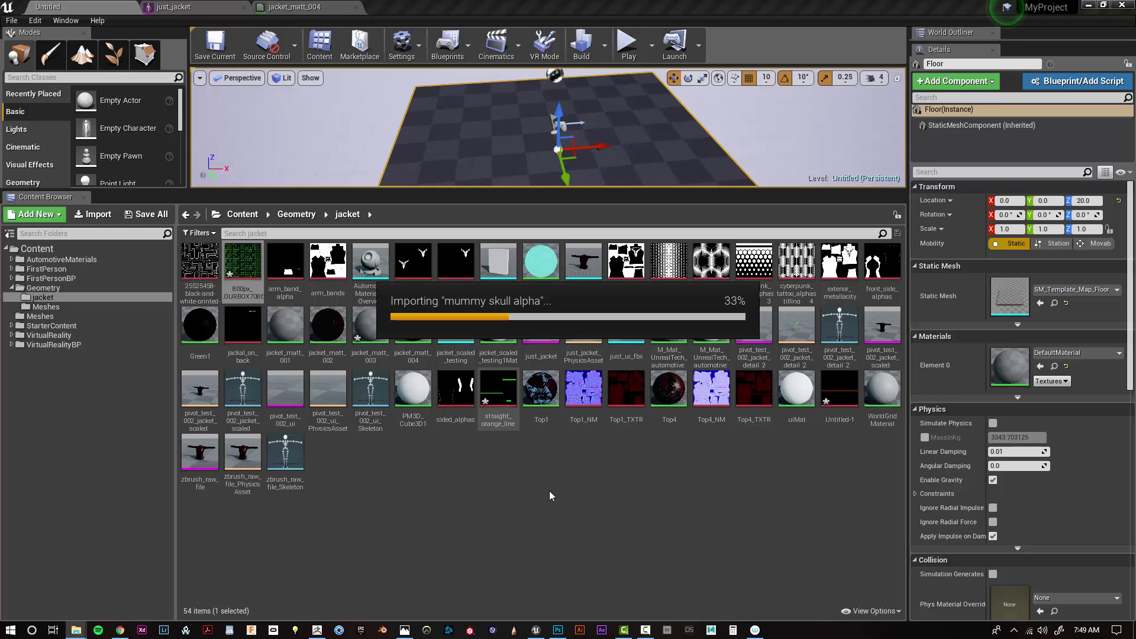
{"action": "key", "text": "super+Down"}
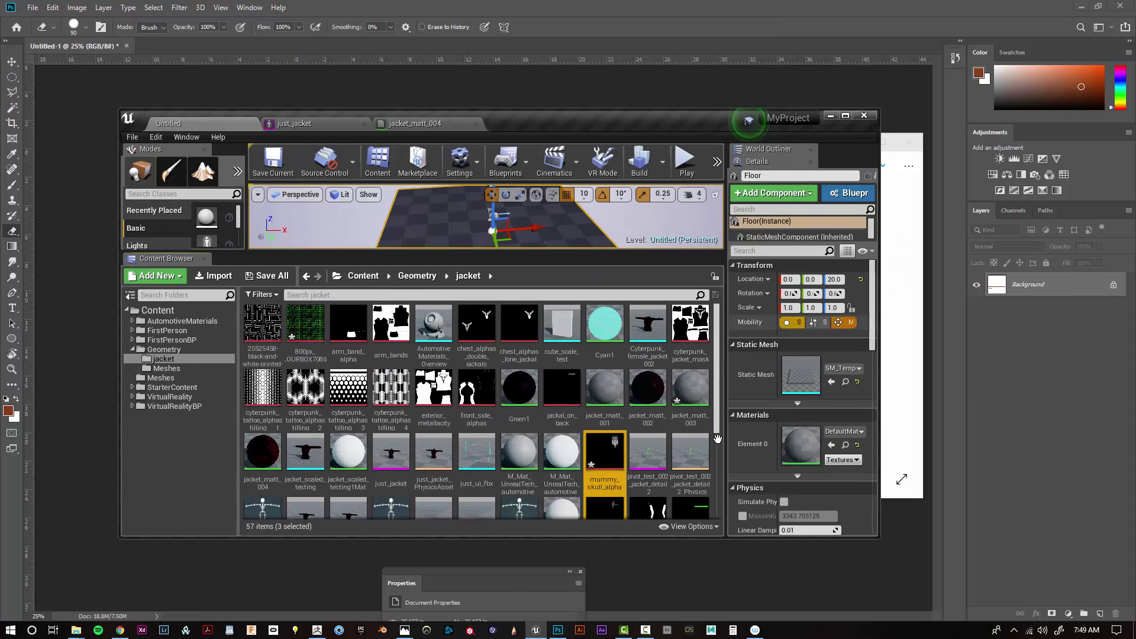
{"action": "key", "text": "super+Up"}
- Add the imported mask textures as Texture Sample nodes in the jacket_matt_004 material graph
{"action": "left_click_drag", "start_coordinate": [480, 408], "coordinate": [452, 459]}
{"action": "scroll", "coordinate": [619, 527], "scroll_direction": "down", "scroll_amount": 3}
{"action": "left_click_drag", "start_coordinate": [597, 568], "coordinate": [529, 500]}
{"action": "left_click_drag", "start_coordinate": [570, 535], "coordinate": [414, 441]}
{"action": "left_click", "coordinate": [413, 389]}
{"action": "scroll", "coordinate": [417, 349], "scroll_direction": "up", "scroll_amount": 3}
{"action": "left_click_drag", "start_coordinate": [398, 290], "coordinate": [286, 408]}
{"action": "left_click_drag", "start_coordinate": [388, 261], "coordinate": [372, 173]}
{"action": "left_click", "coordinate": [417, 299]}
{"action": "right_click_drag", "start_coordinate": [420, 440], "coordinate": [336, 479]}
- Spread out the new Texture Sample nodes and place the mummy skull one beside the jackal logo node
{"action": "left_click_drag", "start_coordinate": [228, 433], "coordinate": [257, 293]}
{"action": "left_click_drag", "start_coordinate": [298, 206], "coordinate": [342, 334]}
{"action": "right_click_drag", "start_coordinate": [341, 333], "coordinate": [304, 242]}
{"action": "left_click_drag", "start_coordinate": [296, 361], "coordinate": [248, 383]}
{"action": "left_click_drag", "start_coordinate": [303, 242], "coordinate": [418, 307]}
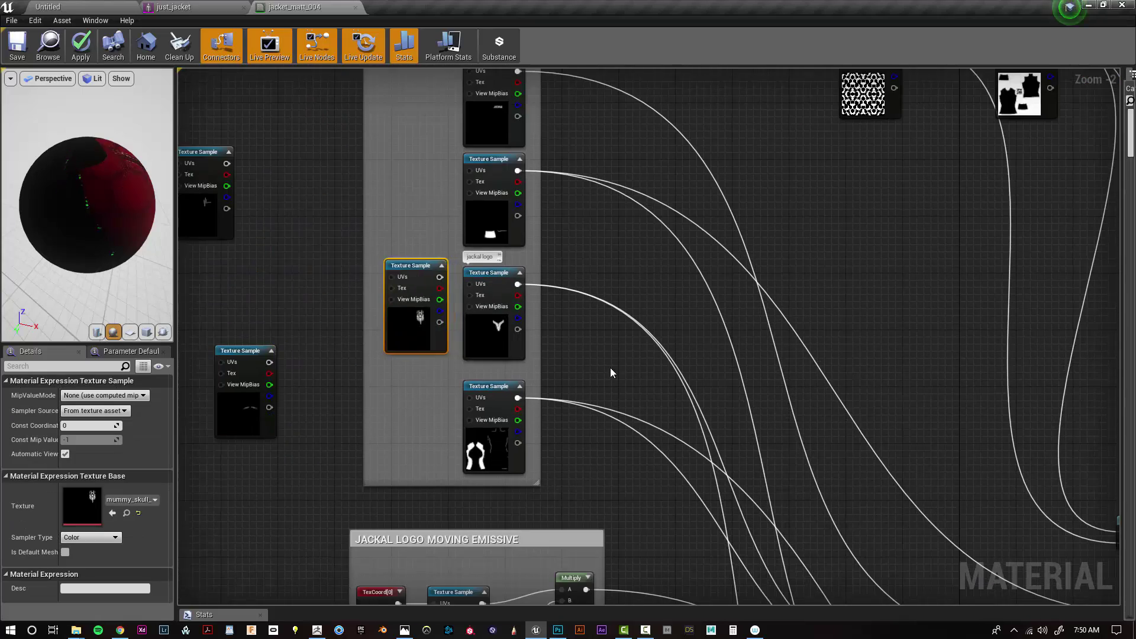
- Reposition the Blend_Screen node and connect the mummy skull texture to it in place of the jackal logo mask
{"action": "scroll", "coordinate": [611, 373], "scroll_direction": "down", "scroll_amount": 4}
{"action": "scroll", "coordinate": [653, 513], "scroll_direction": "up", "scroll_amount": 3}
{"action": "left_click_drag", "start_coordinate": [696, 477], "coordinate": [722, 470]}
{"action": "left_click", "coordinate": [683, 452]}
{"action": "left_click", "coordinate": [719, 470]}
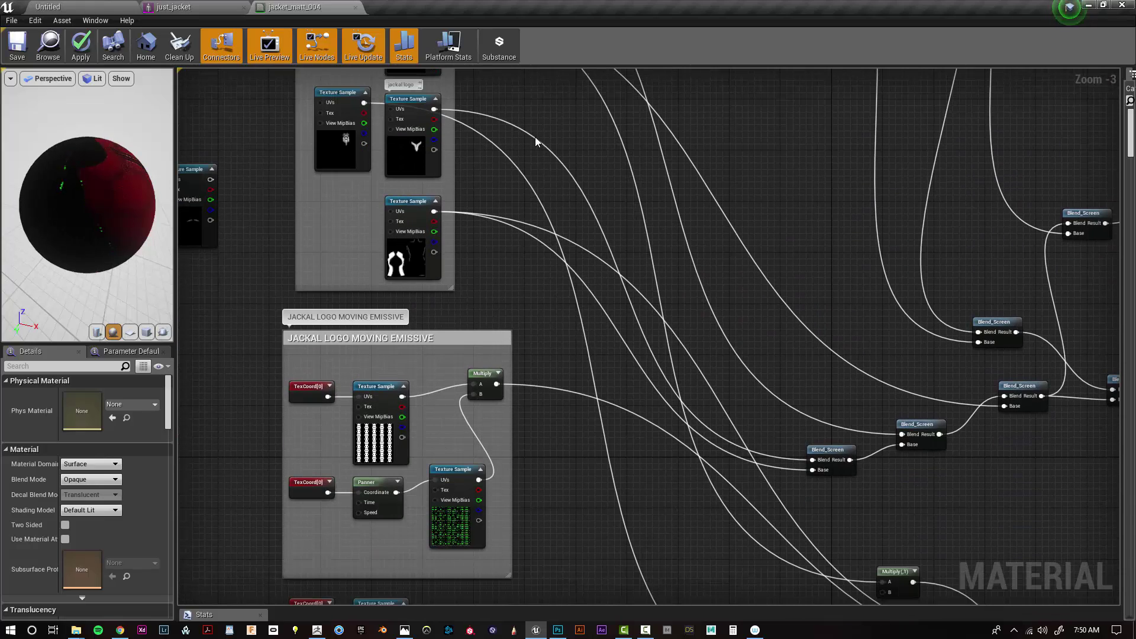
{"action": "left_click_drag", "start_coordinate": [829, 451], "coordinate": [803, 420]}
{"action": "left_click_drag", "start_coordinate": [364, 103], "coordinate": [787, 429]}
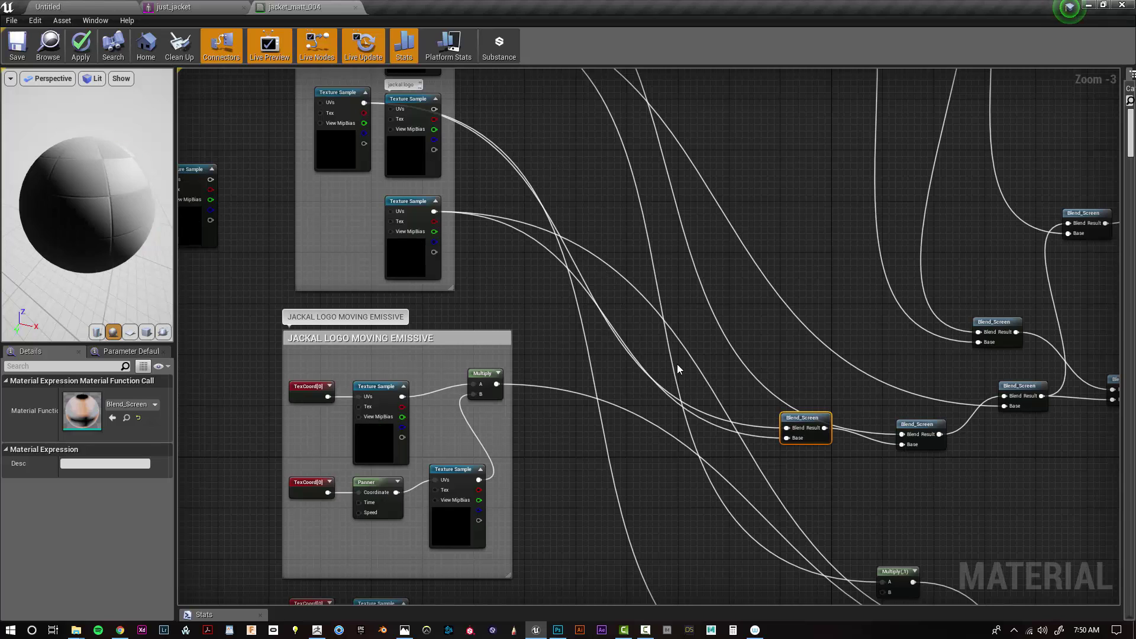
- Save the jacket_matt_004 material and inspect the skull symbols on the back of the just_jacket mesh
{"action": "key", "text": "ctrl+s"}
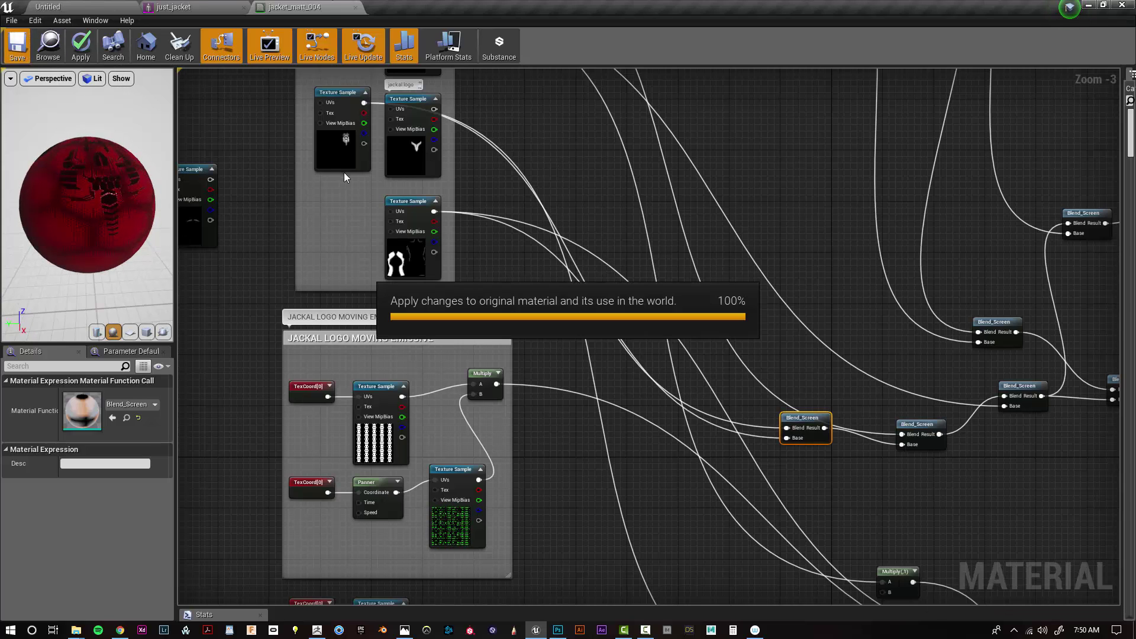
{"action": "left_click", "coordinate": [189, 4]}
{"action": "left_click_drag", "start_coordinate": [473, 332], "coordinate": [568, 349], "text": "alt"}
{"action": "right_click_drag", "start_coordinate": [569, 349], "coordinate": [533, 349], "text": "alt"}
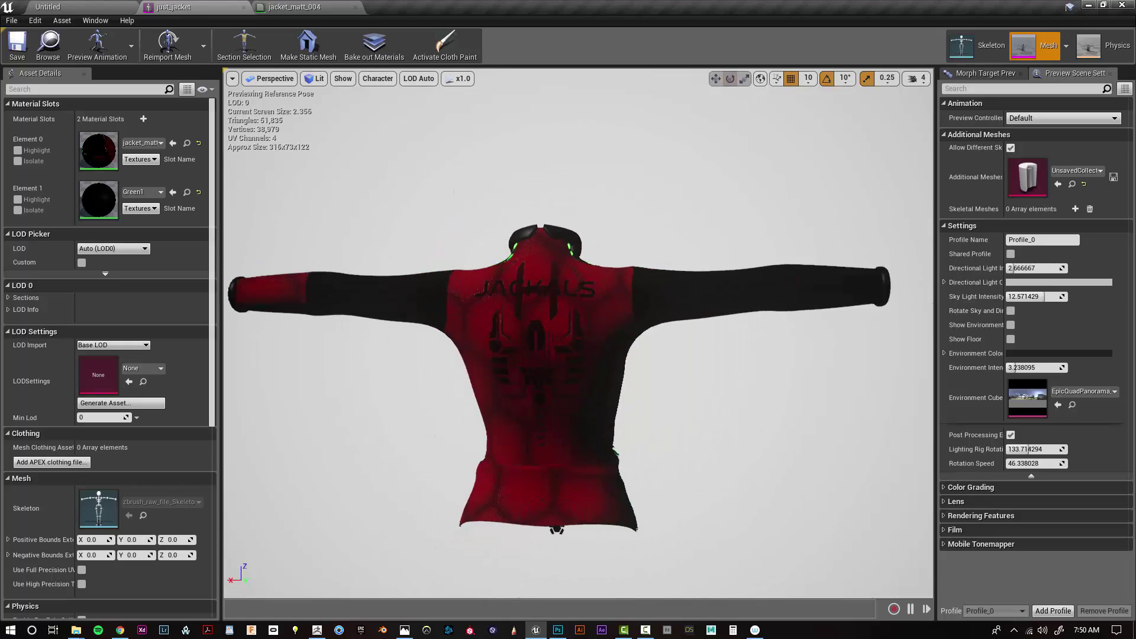
{"action": "mouse_move", "coordinate": [533, 349]}
{"action": "left_mouse_down", "text": "alt"}
{"action": "mouse_move", "coordinate": [568, 367]}
{"action": "mouse_move", "coordinate": [532, 355]}
{"action": "left_mouse_up", "text": "alt"}
{"action": "right_click_drag", "start_coordinate": [532, 355], "coordinate": [651, 355], "text": "alt"}
- Bypass the Blend_Screen node fed by the jackal_on_back texture by linking the preceding Blend_Screen result directly to the following one
{"action": "left_click", "coordinate": [295, 8]}
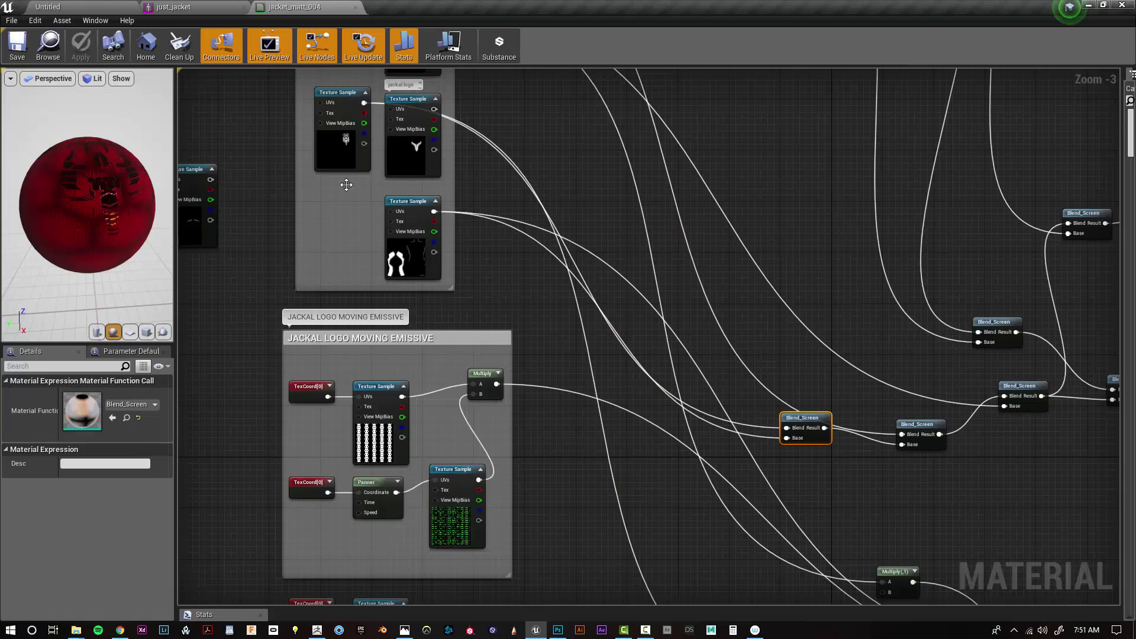
{"action": "right_click_drag", "start_coordinate": [345, 185], "coordinate": [413, 561]}
{"action": "right_click_drag", "start_coordinate": [532, 522], "coordinate": [310, 505]}
{"action": "left_click_drag", "start_coordinate": [249, 342], "coordinate": [227, 271]}
{"action": "right_click_drag", "start_coordinate": [563, 419], "coordinate": [478, 148]}
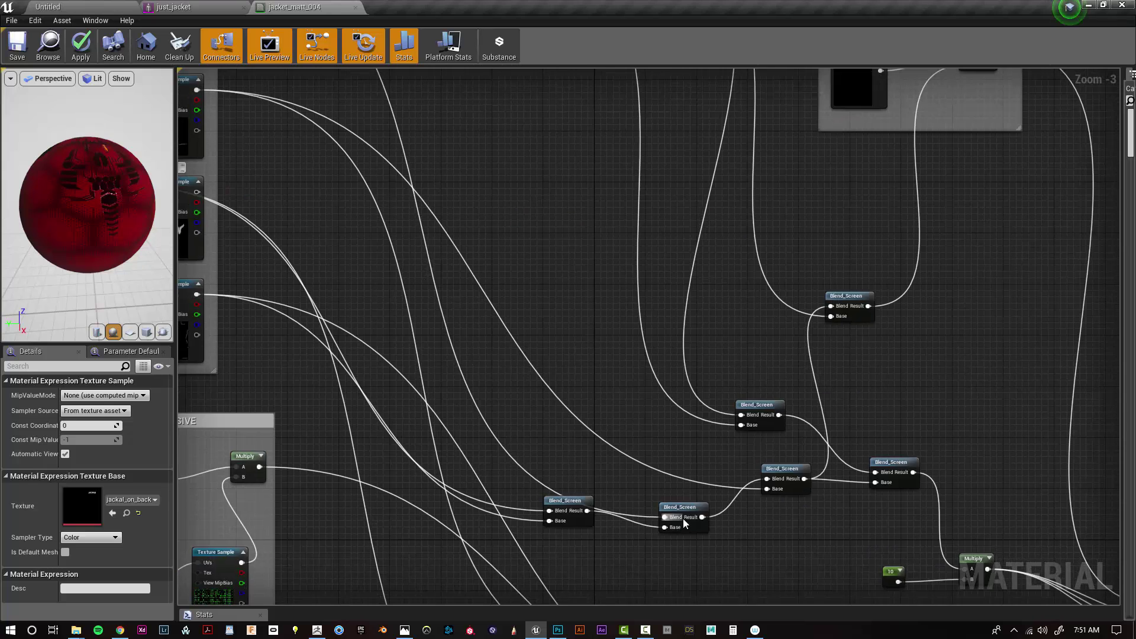
{"action": "left_click_drag", "start_coordinate": [687, 505], "coordinate": [654, 380]}
{"action": "left_click_drag", "start_coordinate": [588, 511], "coordinate": [768, 480]}
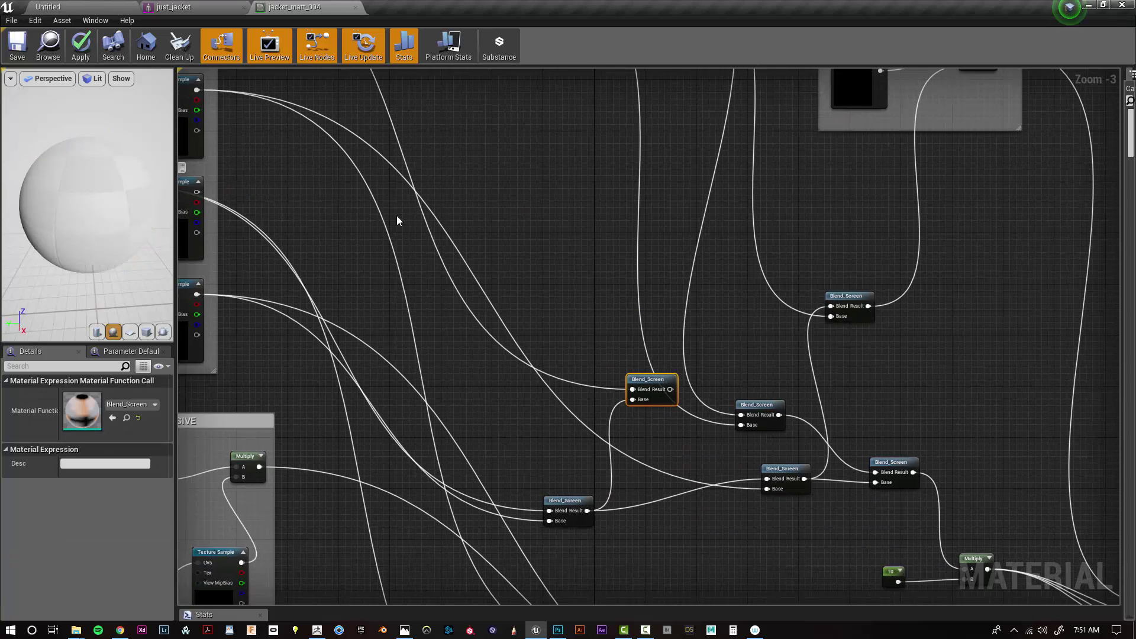
- Save the rewired material and check the jacket's back on the just_jacket mesh
{"action": "left_click", "coordinate": [17, 44]}
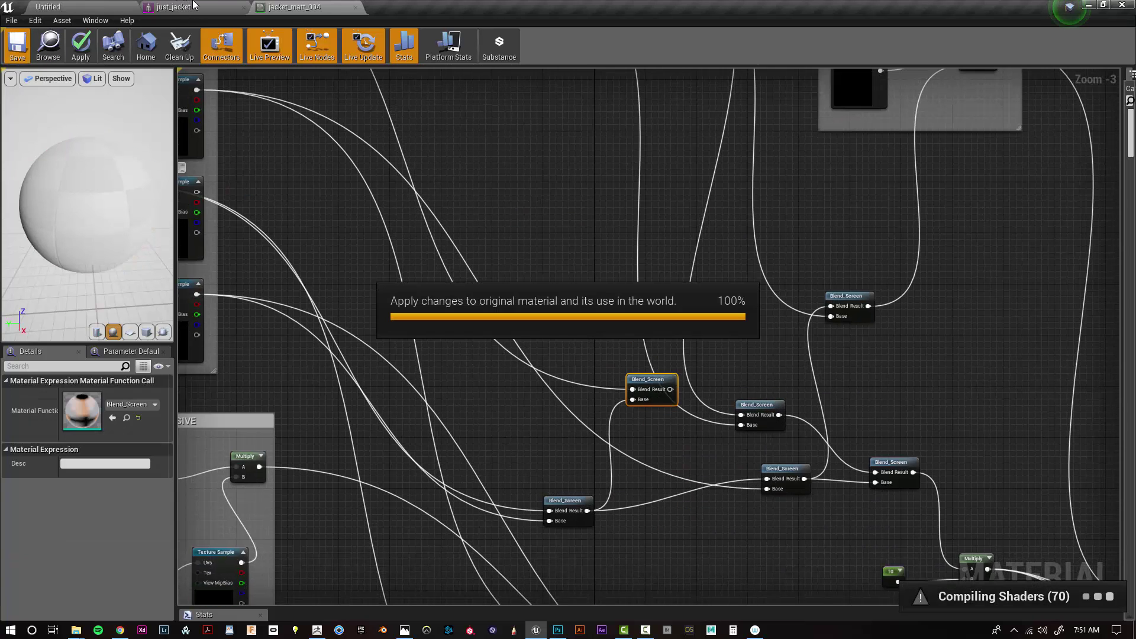
{"action": "left_click", "coordinate": [197, 6]}
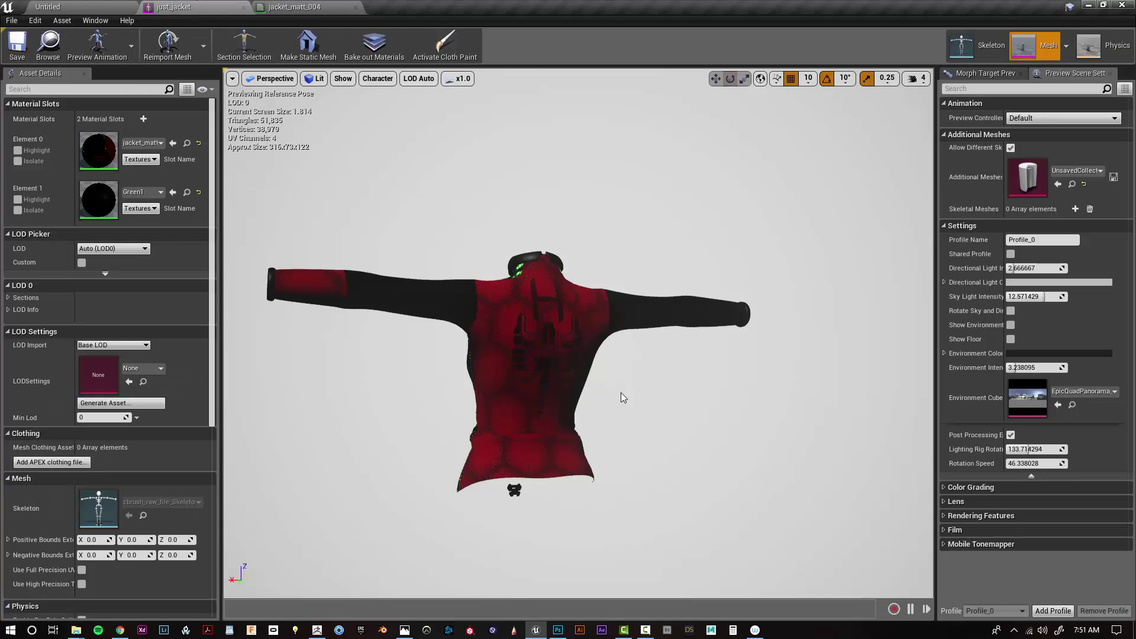
{"action": "left_click_drag", "start_coordinate": [621, 396], "coordinate": [669, 391], "text": "alt"}
{"action": "right_click_drag", "start_coordinate": [669, 391], "coordinate": [722, 390], "text": "alt"}
{"action": "mouse_move", "coordinate": [621, 444]}
{"action": "right_mouse_down", "text": "alt"}
{"action": "mouse_move", "coordinate": [722, 444]}
{"action": "mouse_move", "coordinate": [621, 444]}
{"action": "right_mouse_up", "text": "alt"}
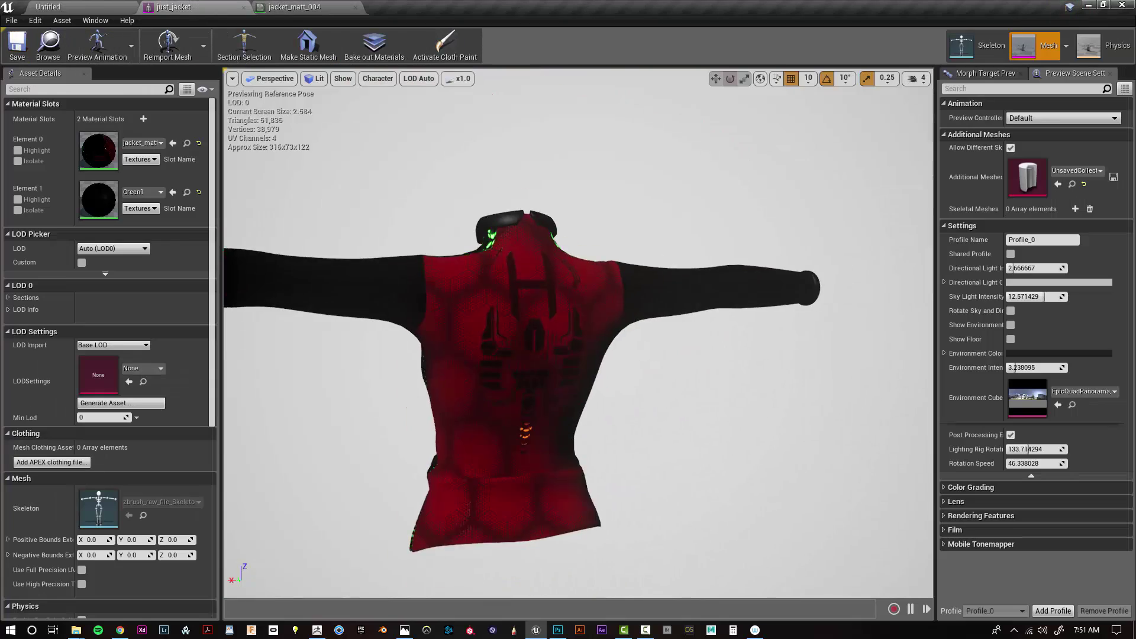
{"action": "left_click_drag", "start_coordinate": [622, 444], "coordinate": [645, 453], "text": "alt"}
- Return to the jacket_matt_004 graph and move the mummy skull Texture Sample out of the mask group
{"action": "left_click", "coordinate": [317, 7]}
{"action": "right_click_drag", "start_coordinate": [390, 189], "coordinate": [698, 260]}
{"action": "left_click_drag", "start_coordinate": [473, 337], "coordinate": [308, 203]}
{"action": "left_click_drag", "start_coordinate": [626, 270], "coordinate": [556, 283]}
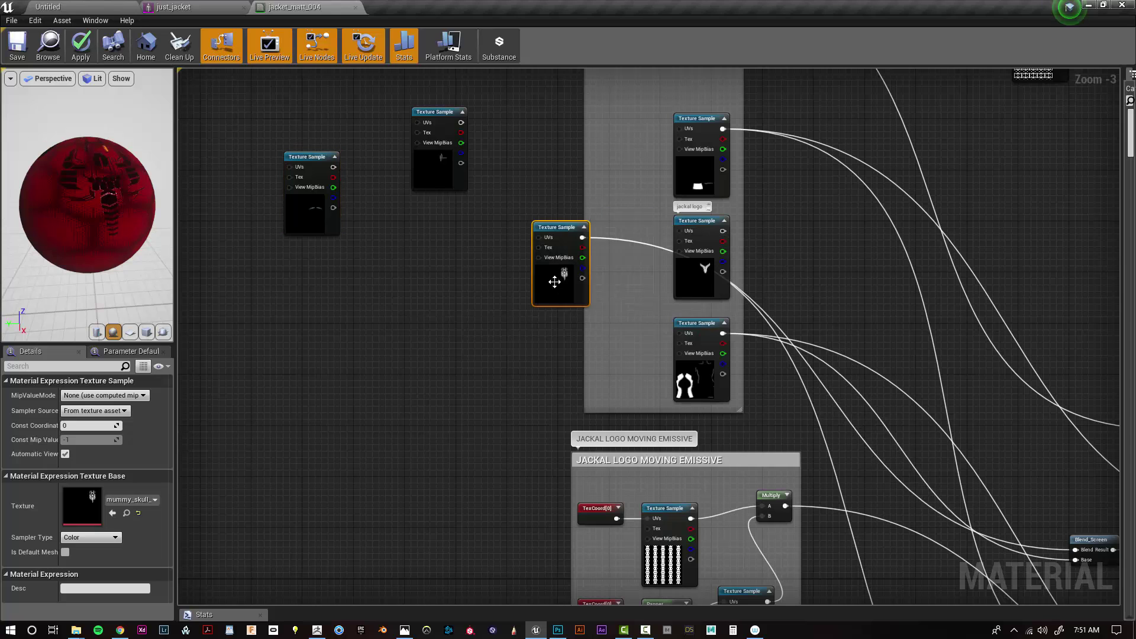
{"action": "right_click", "coordinate": [462, 284]}
{"action": "type", "text": "adj"}
{"action": "left_click", "coordinate": [514, 336]}
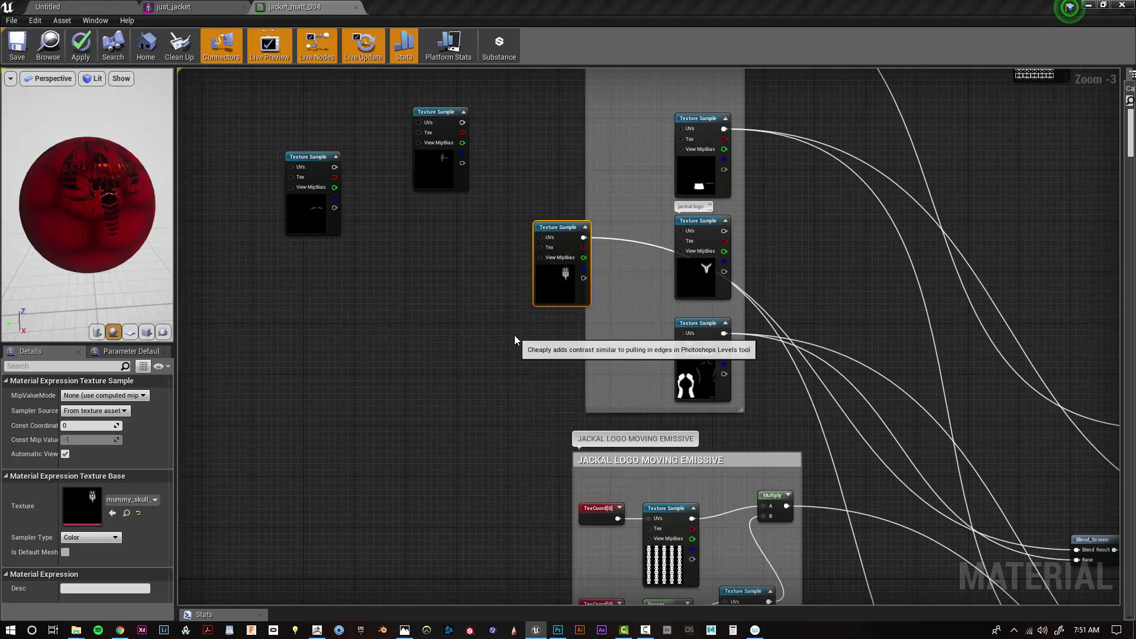
{"action": "left_click_drag", "start_coordinate": [517, 301], "coordinate": [467, 288]}
{"action": "key", "text": "Delete"}
- Move the mummy skull Texture Sample further away from the mask group and add a Blend_ColorDodge node
{"action": "left_click_drag", "start_coordinate": [561, 287], "coordinate": [484, 224]}
{"action": "right_click", "coordinate": [393, 301]}
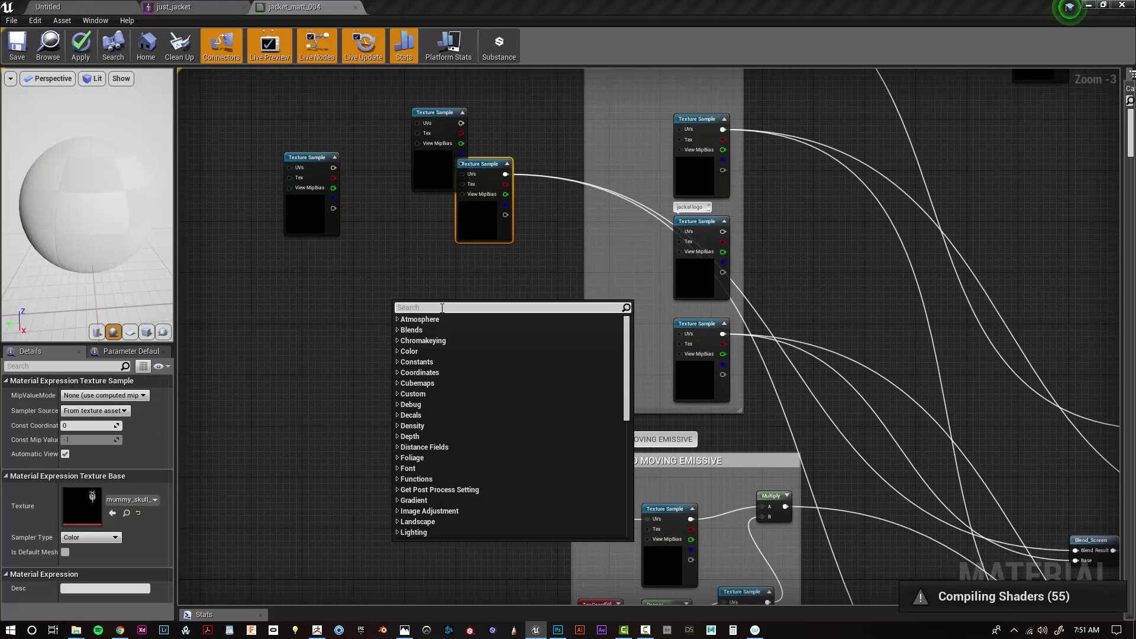
{"action": "type", "text": "dodg"}
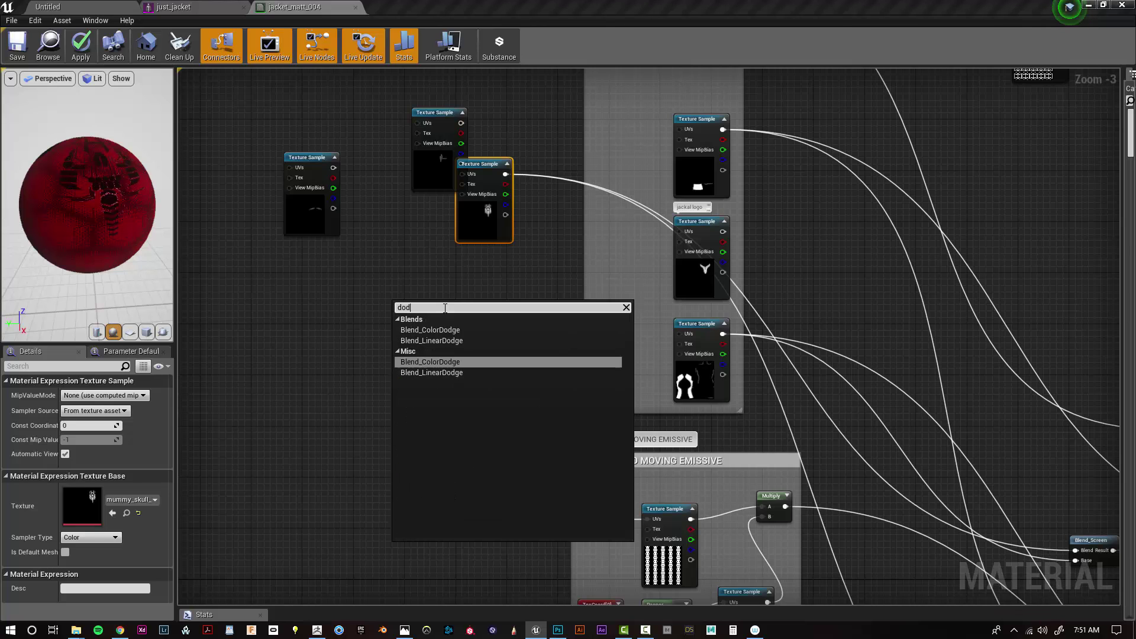
{"action": "left_click", "coordinate": [463, 362]}
- Wire the mummy skull Texture Sample into both the Blend and Base inputs of the Blend_ColorDodge node
{"action": "mouse_move", "coordinate": [496, 234]}
{"action": "left_mouse_down"}
{"action": "mouse_move", "coordinate": [421, 291]}
{"action": "mouse_move", "coordinate": [490, 273]}
{"action": "left_mouse_up"}
{"action": "scroll", "coordinate": [490, 275], "scroll_direction": "up", "scroll_amount": 3}
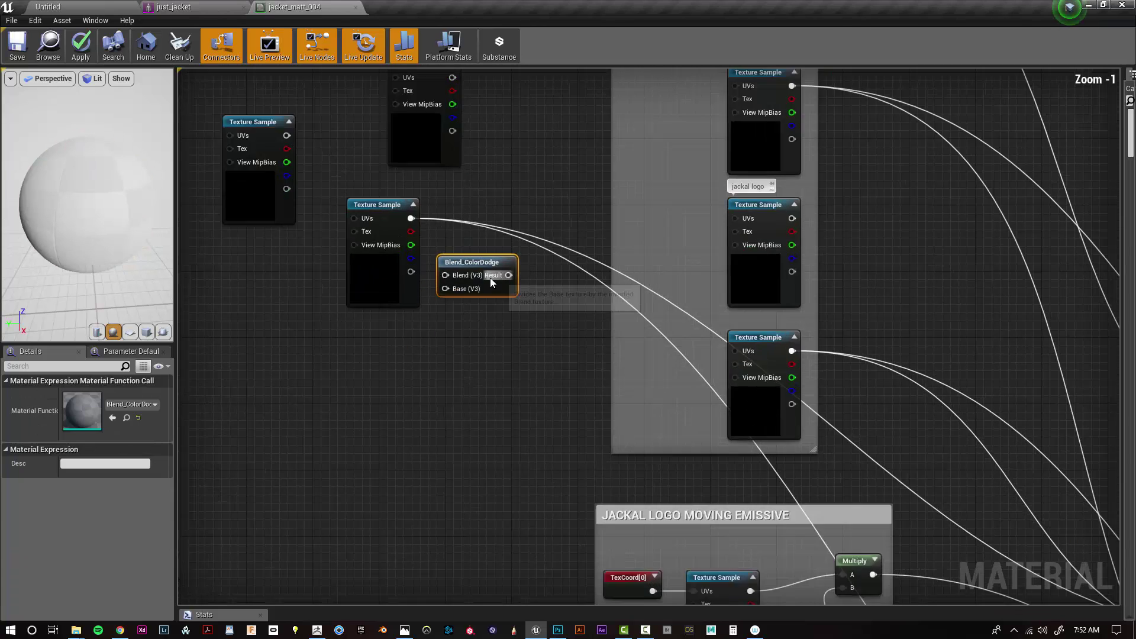
{"action": "left_click_drag", "start_coordinate": [400, 210], "coordinate": [440, 291]}
{"action": "left_click_drag", "start_coordinate": [371, 255], "coordinate": [343, 302]}
{"action": "left_click_drag", "start_coordinate": [485, 263], "coordinate": [514, 187]}
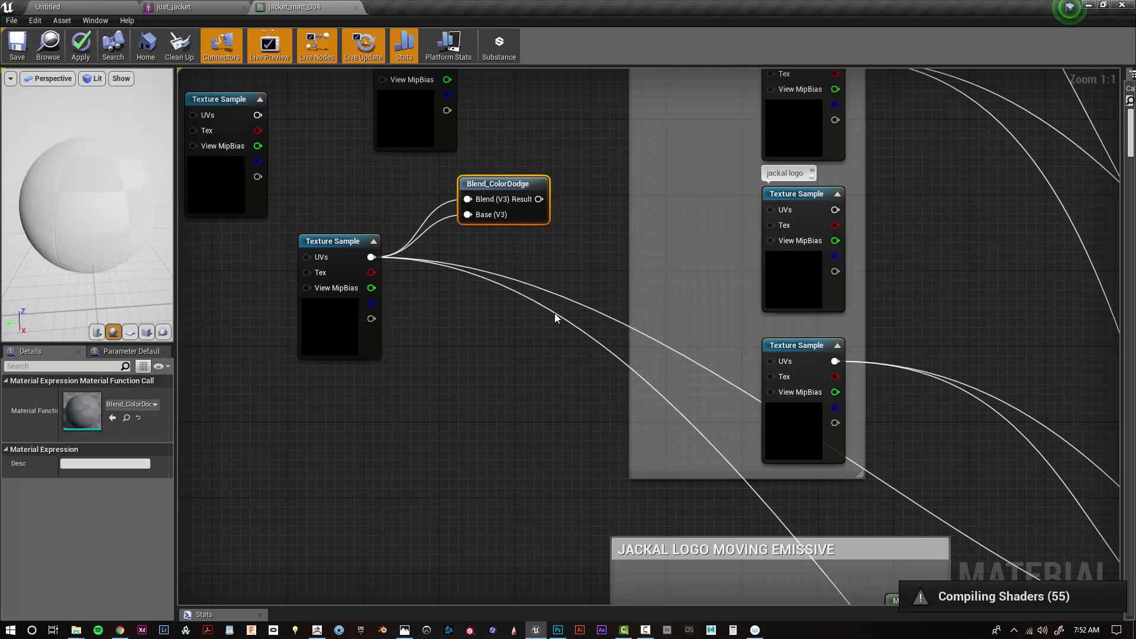
- Add a reroute point on each outgoing mummy skull link and feed both from the Blend_ColorDodge result
{"action": "double_click", "coordinate": [554, 313]}
{"action": "double_click", "coordinate": [559, 293]}
{"action": "left_click_drag", "start_coordinate": [559, 293], "coordinate": [539, 200]}
{"action": "left_click_drag", "start_coordinate": [553, 311], "coordinate": [540, 200]}
- Save the material and inspect the skull symbols on the back of the just_jacket mesh
{"action": "left_click", "coordinate": [17, 50]}
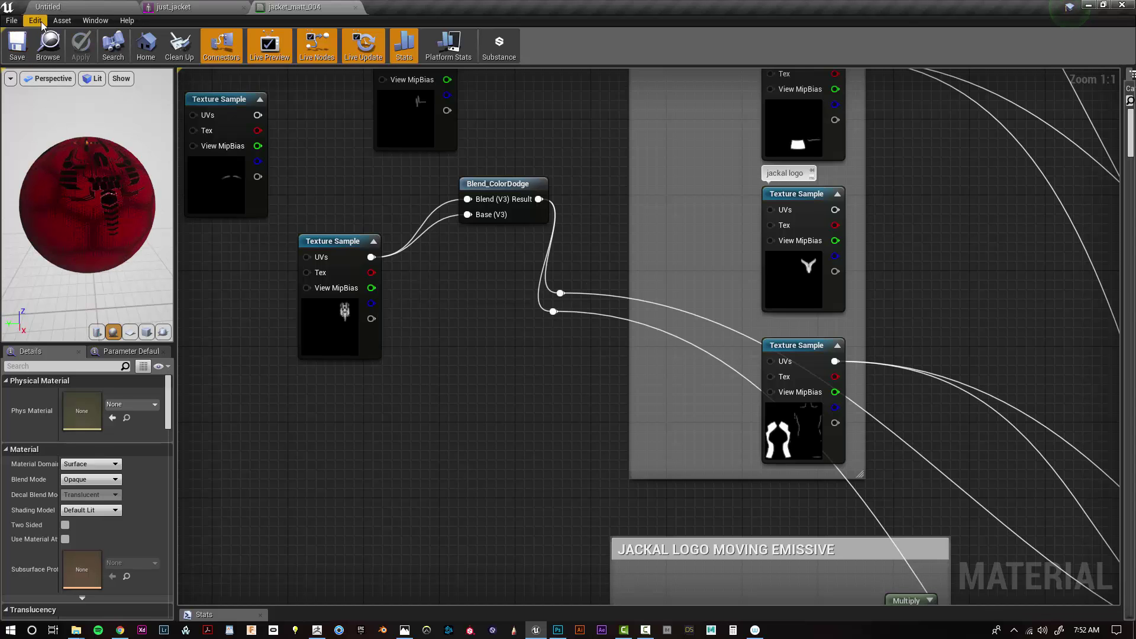
{"action": "left_click", "coordinate": [49, 8]}
{"action": "left_click", "coordinate": [203, 7]}
{"action": "left_click_drag", "start_coordinate": [592, 308], "coordinate": [545, 319], "text": "alt"}
{"action": "scroll", "coordinate": [550, 320], "scroll_direction": "up", "scroll_amount": 5}
{"action": "scroll", "coordinate": [550, 319], "scroll_direction": "down", "scroll_amount": 2}
- Change the dark red constant in the material colors group to a light tan of 0.214, 0.156, 0.0567
{"action": "left_click", "coordinate": [295, 7]}
{"action": "scroll", "coordinate": [626, 391], "scroll_direction": "down", "scroll_amount": 4}
{"action": "scroll", "coordinate": [626, 391], "scroll_direction": "up", "scroll_amount": 3}
{"action": "right_click_drag", "start_coordinate": [596, 217], "coordinate": [391, 383]}
{"action": "scroll", "coordinate": [391, 383], "scroll_direction": "down", "scroll_amount": 2}
{"action": "right_click_drag", "start_coordinate": [1097, 264], "coordinate": [425, 440]}
{"action": "double_click", "coordinate": [711, 389]}
{"action": "left_click", "coordinate": [832, 421]}
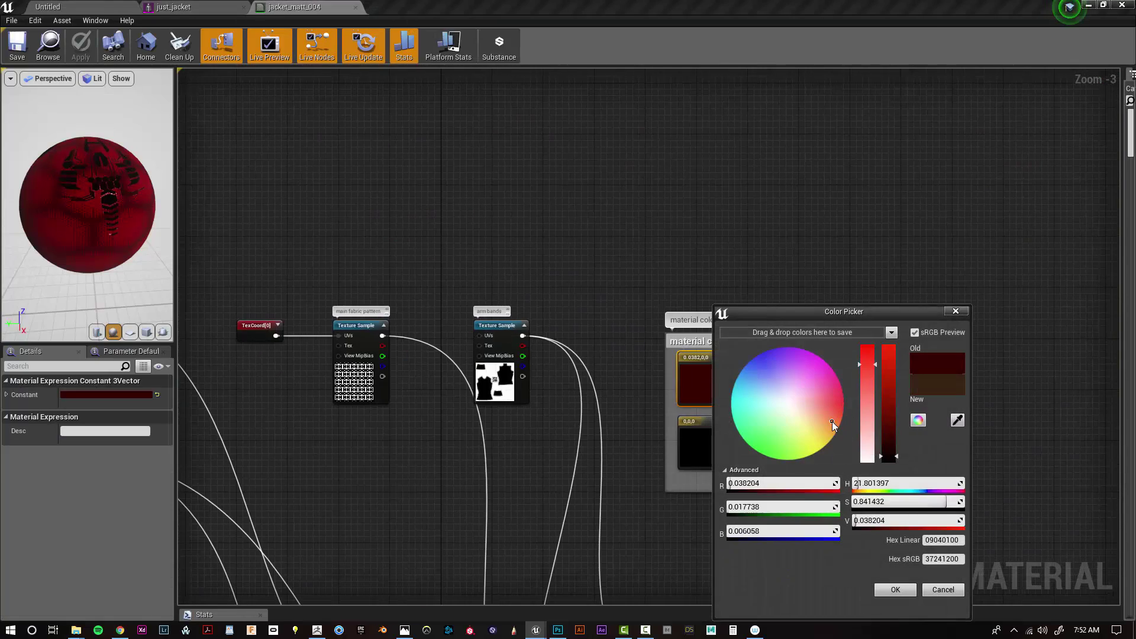
{"action": "left_click_drag", "start_coordinate": [832, 422], "coordinate": [826, 433]}
{"action": "left_click_drag", "start_coordinate": [874, 360], "coordinate": [878, 381]}
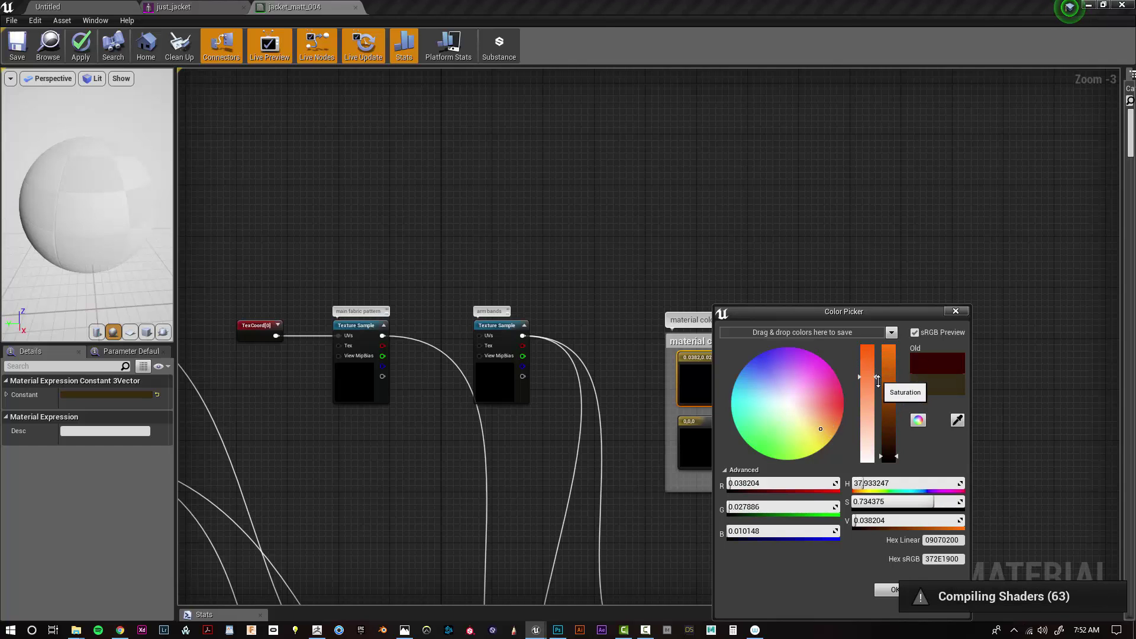
{"action": "left_click_drag", "start_coordinate": [889, 454], "coordinate": [890, 430]}
{"action": "left_click_drag", "start_coordinate": [888, 312], "coordinate": [931, 166]}
{"action": "left_click_drag", "start_coordinate": [932, 283], "coordinate": [933, 290]}
{"action": "left_click", "coordinate": [944, 443]}
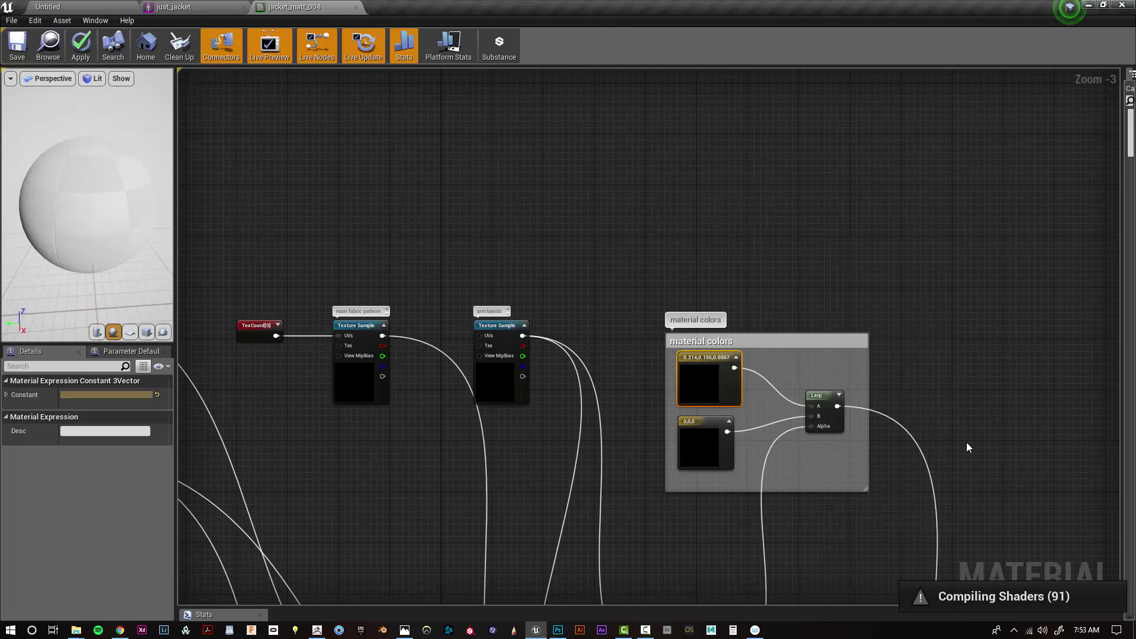
- Apply the color change and check the recolored jacket's back on the just_jacket mesh
{"action": "left_click", "coordinate": [87, 46]}
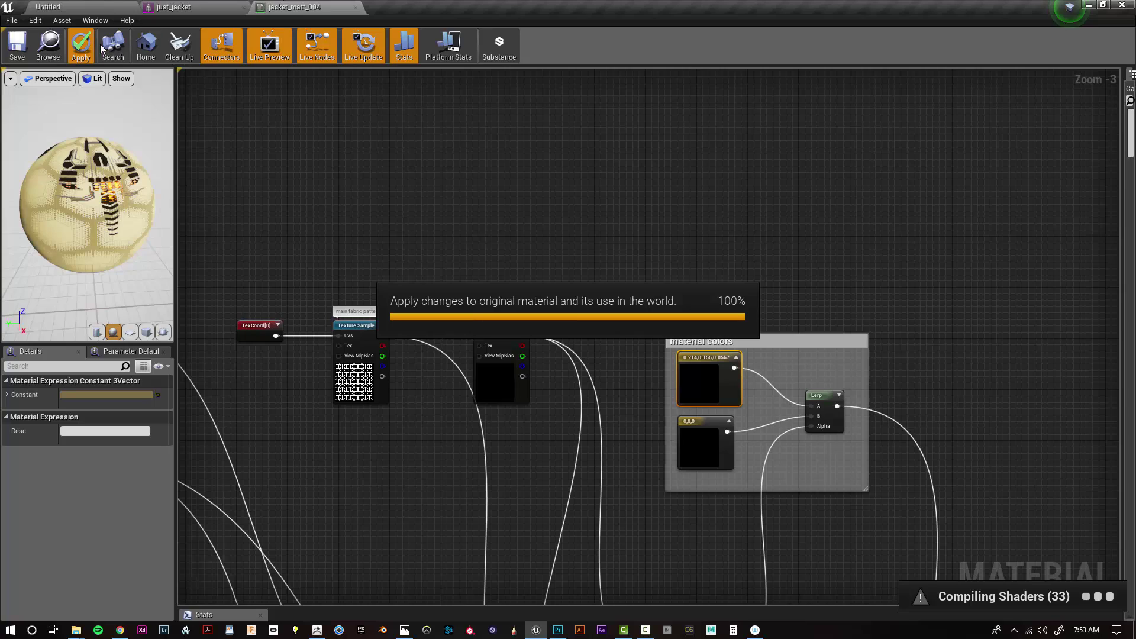
{"action": "left_click", "coordinate": [215, 8]}
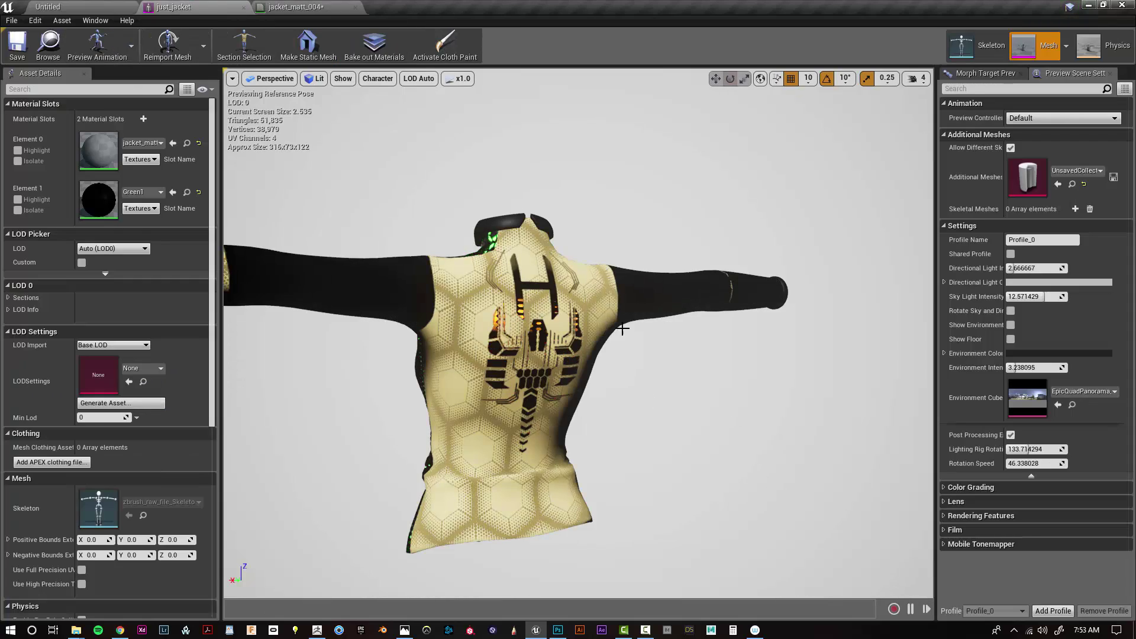
{"action": "left_click_drag", "start_coordinate": [622, 328], "coordinate": [716, 329], "text": "alt"}
- Spread out the final Multiply and its constant near the material output, and set the constant to 1
{"action": "left_click", "coordinate": [316, 8]}
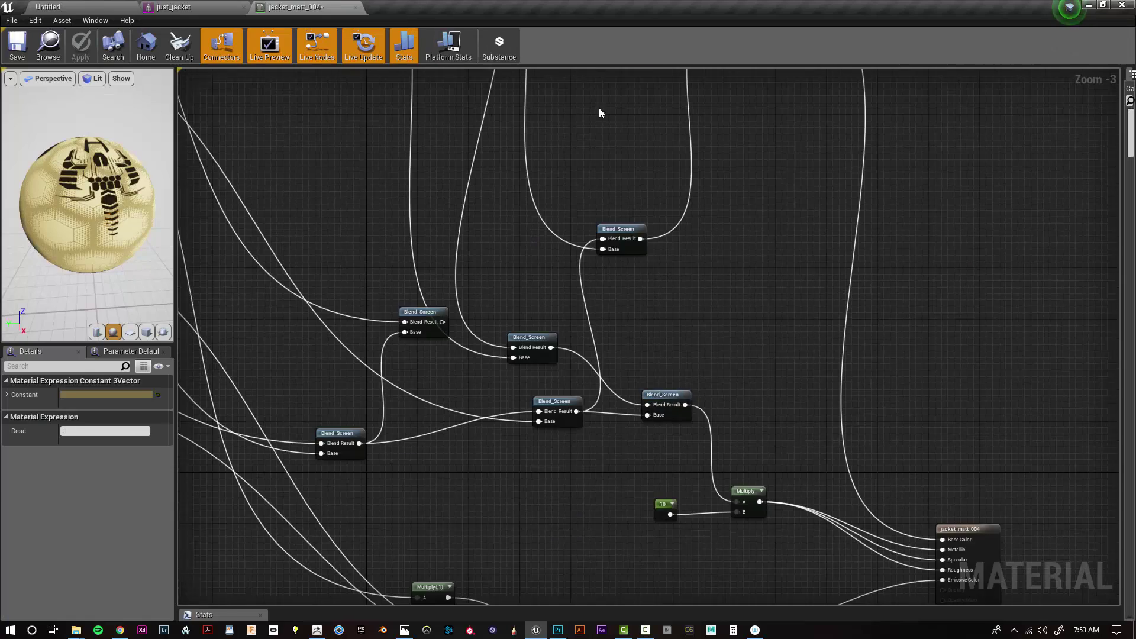
{"action": "right_click_drag", "start_coordinate": [782, 540], "coordinate": [441, 316]}
{"action": "scroll", "coordinate": [442, 316], "scroll_direction": "up", "scroll_amount": 3}
{"action": "left_click_drag", "start_coordinate": [388, 262], "coordinate": [474, 233]}
{"action": "left_click_drag", "start_coordinate": [265, 271], "coordinate": [388, 270]}
{"action": "left_click", "coordinate": [388, 299]}
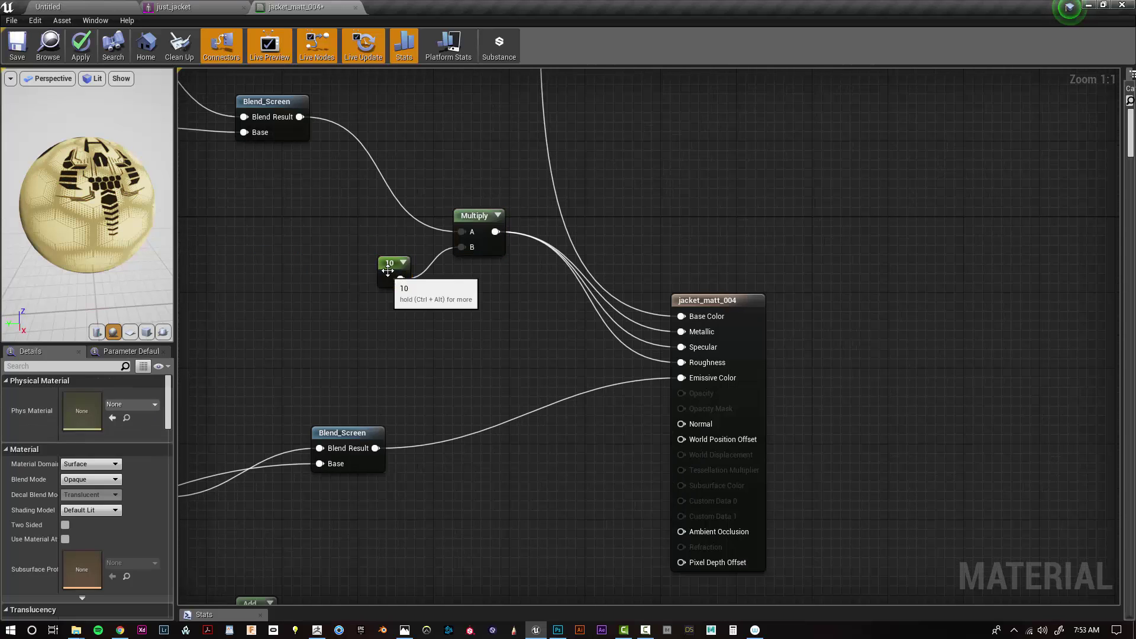
{"action": "left_click", "coordinate": [387, 270]}
{"action": "left_click", "coordinate": [89, 396]}
{"action": "type", "text": "1"}
{"action": "key", "text": "Return"}
- Save the material with the reduced multiplier and orbit the just_jacket mesh to check the surface
{"action": "left_click", "coordinate": [10, 54]}
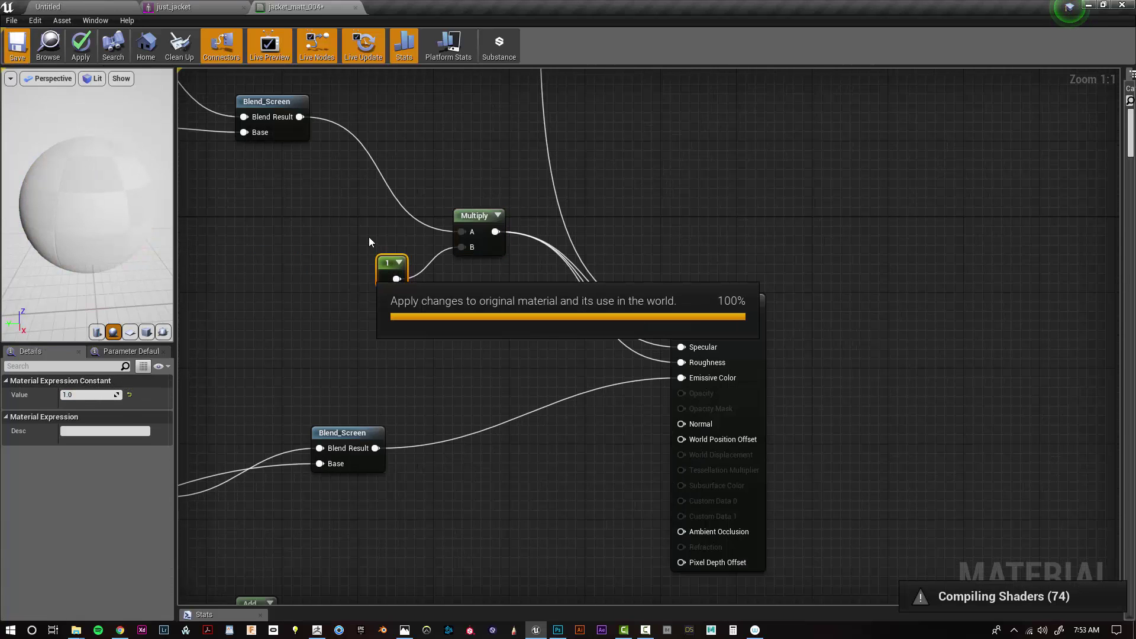
{"action": "left_click", "coordinate": [199, 5]}
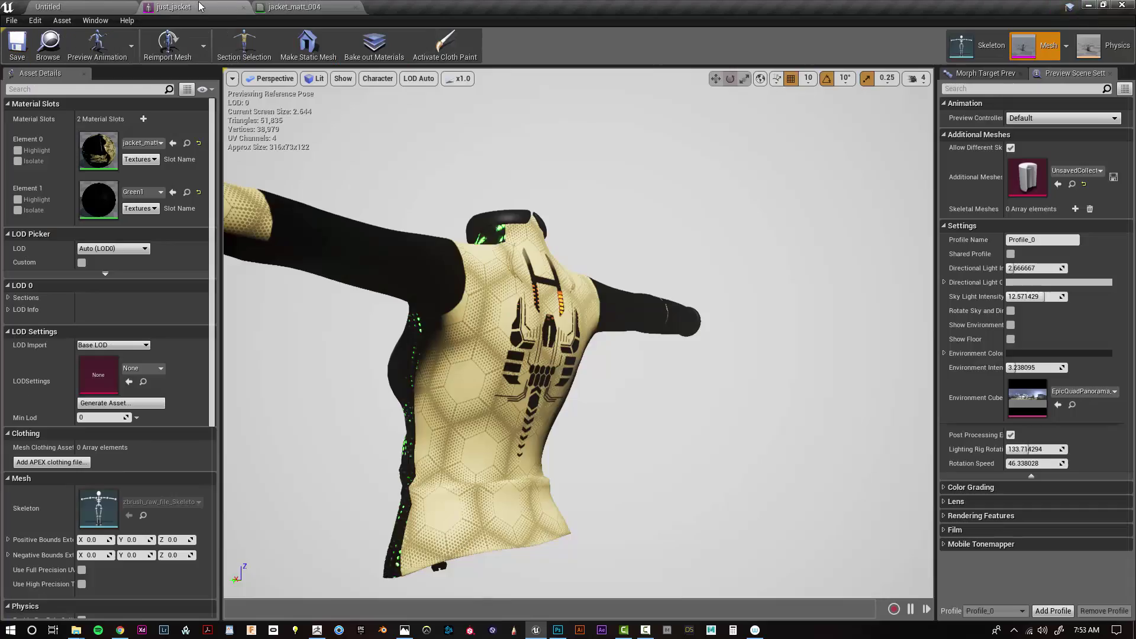
{"action": "left_click", "coordinate": [298, 8]}
{"action": "left_click", "coordinate": [219, 11]}
{"action": "left_click_drag", "start_coordinate": [698, 361], "coordinate": [473, 356], "text": "alt"}
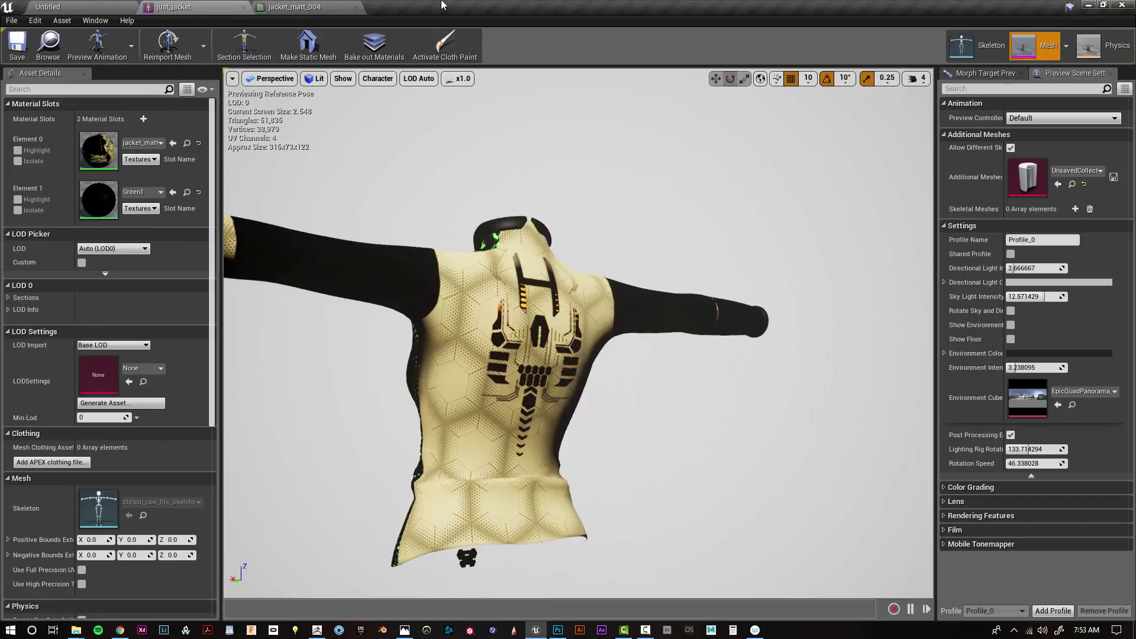
- Darken the tan material color constant to 0.0625, 0.0456, 0.0166 and check the result on the previews
{"action": "left_click", "coordinate": [298, 8]}
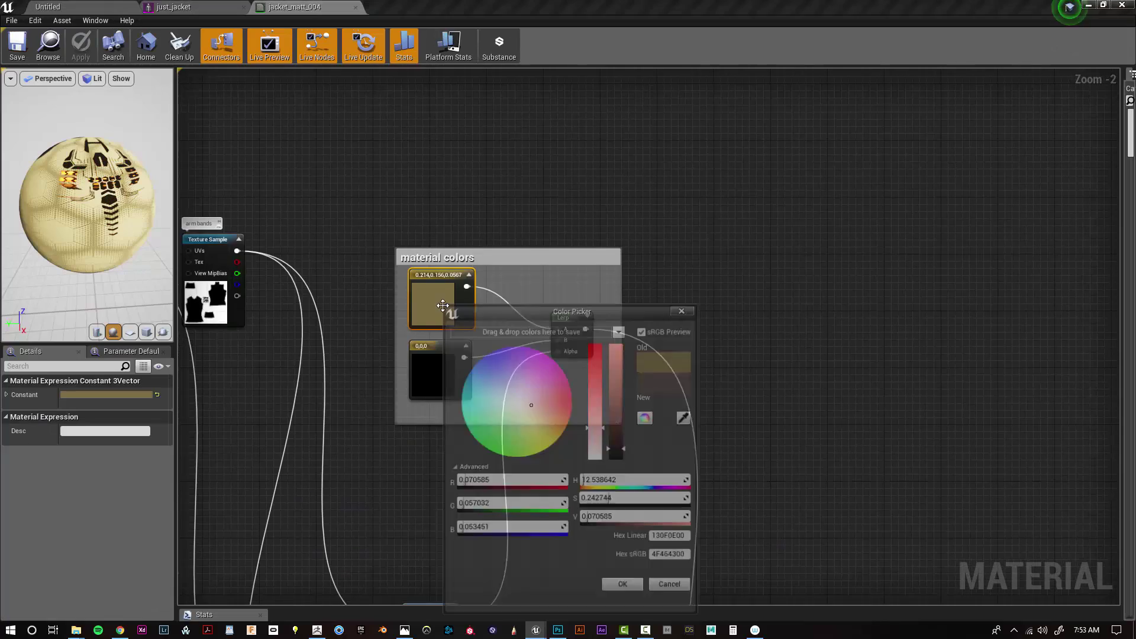
{"action": "left_click_drag", "start_coordinate": [620, 415], "coordinate": [627, 453]}
{"action": "left_click", "coordinate": [626, 590]}
{"action": "right_click_drag", "start_coordinate": [581, 498], "coordinate": [570, 332]}
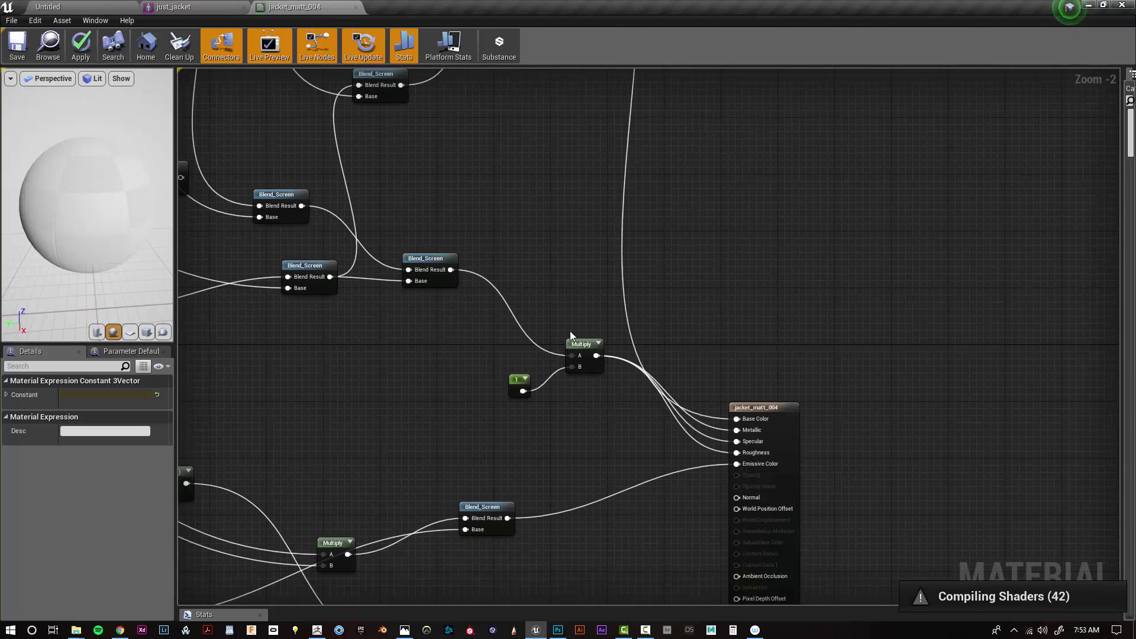
{"action": "left_click_drag", "start_coordinate": [88, 219], "coordinate": [127, 225]}
{"action": "left_click", "coordinate": [202, 6]}
{"action": "left_click", "coordinate": [326, 7]}
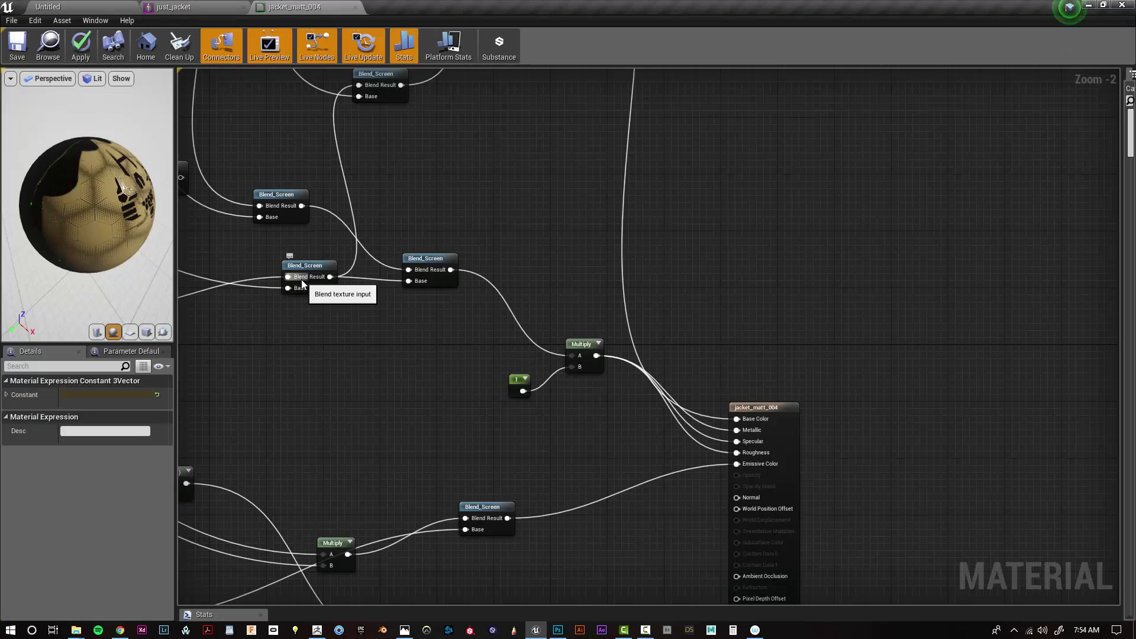
- Import the JACKAL tiling alphas (8) image into the project's jacket folder and return to the jacket_matt_004 graph
{"action": "scroll", "coordinate": [264, 345], "scroll_direction": "up", "scroll_amount": 3}
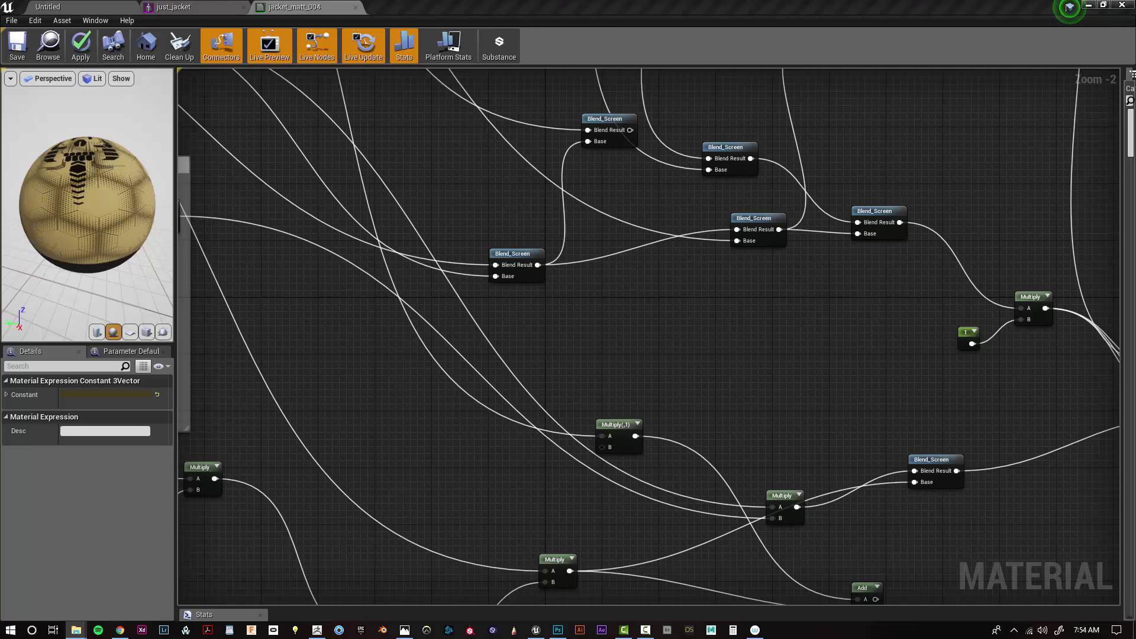
{"action": "left_click_drag", "start_coordinate": [113, 182], "coordinate": [523, 489]}
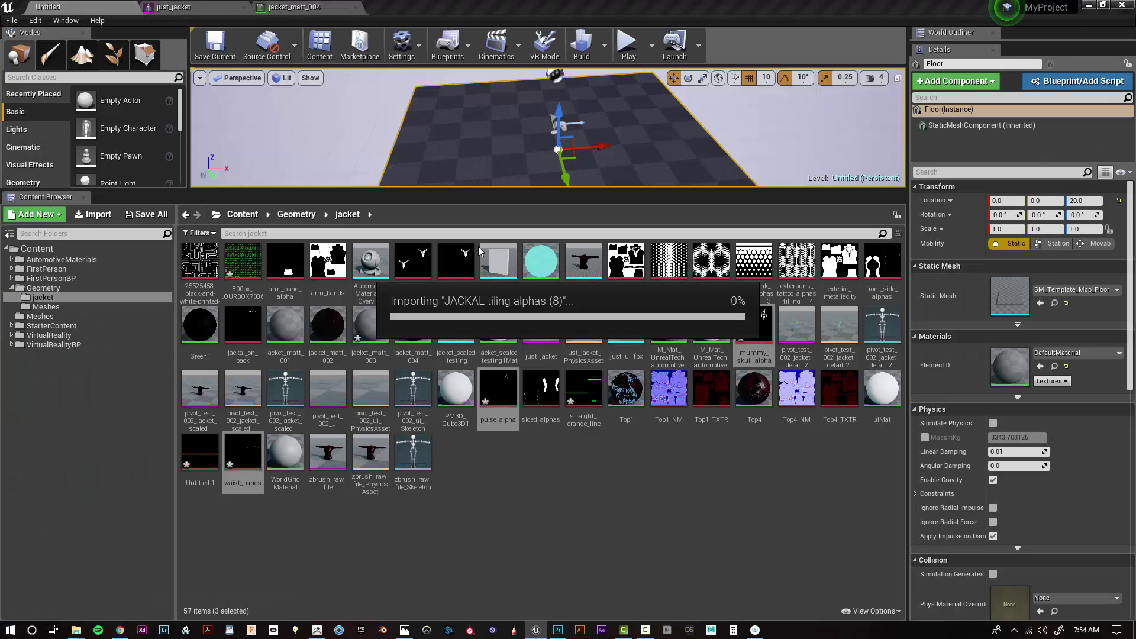
{"action": "left_click", "coordinate": [288, 9]}
{"action": "scroll", "coordinate": [356, 352], "scroll_direction": "down", "scroll_amount": 4}
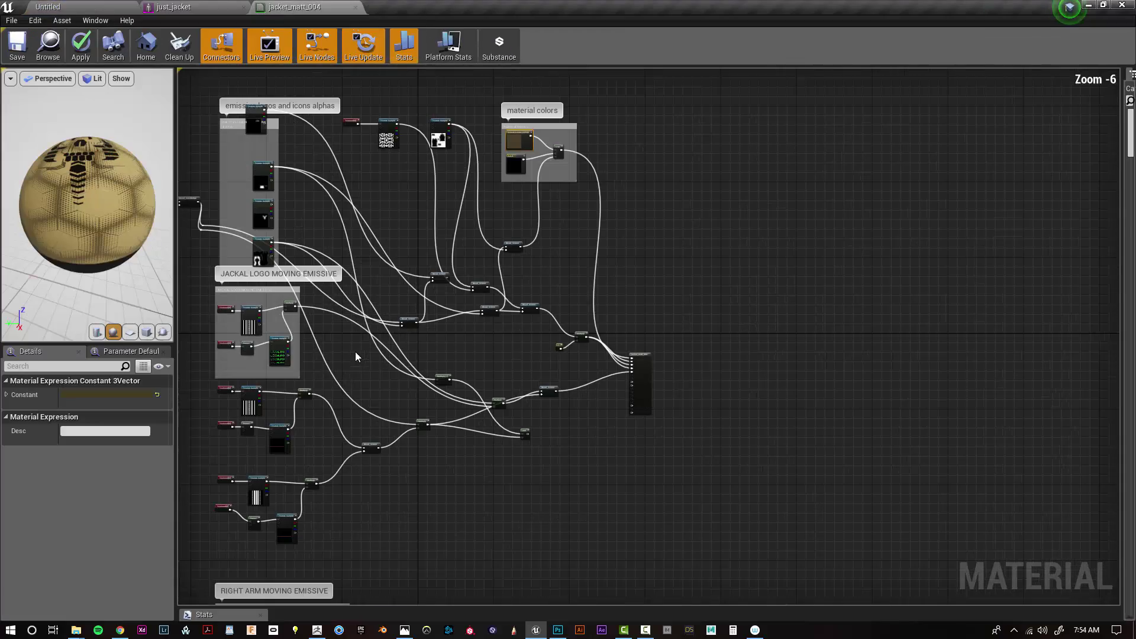
- Add the imported JACKAL tiling texture to the material graph as a Texture Sample below the main fabric pattern
{"action": "left_click", "coordinate": [98, 8]}
{"action": "left_click_drag", "start_coordinate": [284, 338], "coordinate": [692, 479]}
{"action": "right_click_drag", "start_coordinate": [576, 564], "coordinate": [699, 487]}
{"action": "left_click_drag", "start_coordinate": [838, 421], "coordinate": [519, 102]}
{"action": "right_click_drag", "start_coordinate": [521, 149], "coordinate": [543, 525]}
{"action": "scroll", "coordinate": [568, 525], "scroll_direction": "up", "scroll_amount": 6}
{"action": "right_click_drag", "start_coordinate": [413, 355], "coordinate": [385, 474]}
{"action": "left_click_drag", "start_coordinate": [404, 482], "coordinate": [413, 416]}
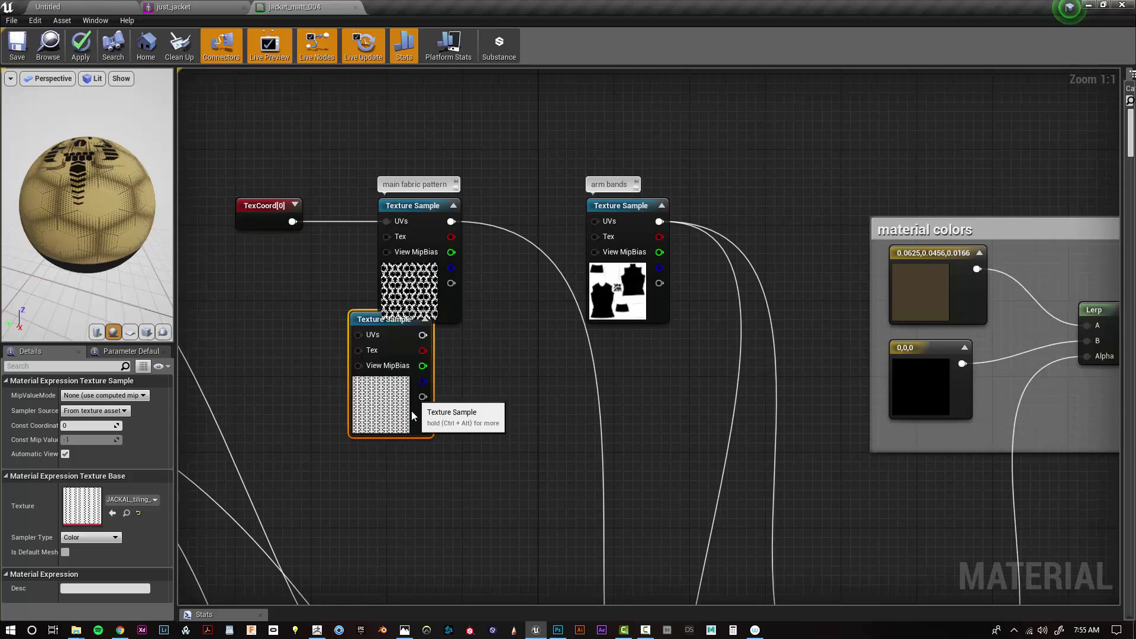
- Feed the JACKAL tiling texture into the Blend_Screen node in place of the main fabric pattern and check the jacket mesh
{"action": "scroll", "coordinate": [412, 414], "scroll_direction": "down", "scroll_amount": 4}
{"action": "right_click_drag", "start_coordinate": [413, 414], "coordinate": [354, 242]}
{"action": "left_click_drag", "start_coordinate": [355, 242], "coordinate": [393, 298]}
{"action": "left_click_drag", "start_coordinate": [398, 259], "coordinate": [525, 478]}
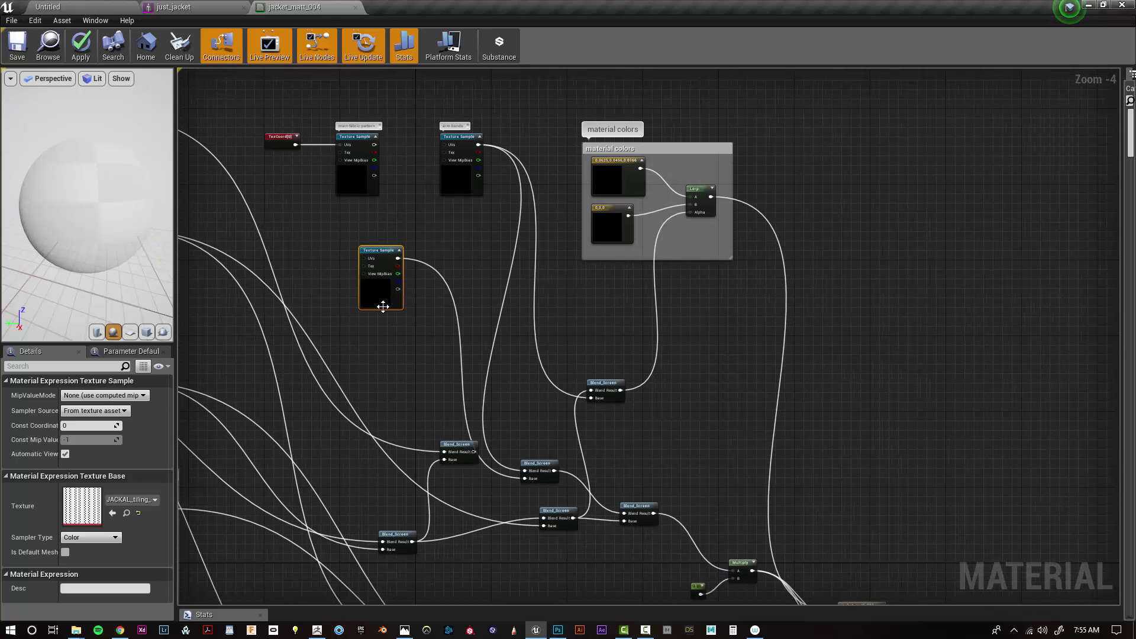
{"action": "left_click_drag", "start_coordinate": [383, 306], "coordinate": [364, 268]}
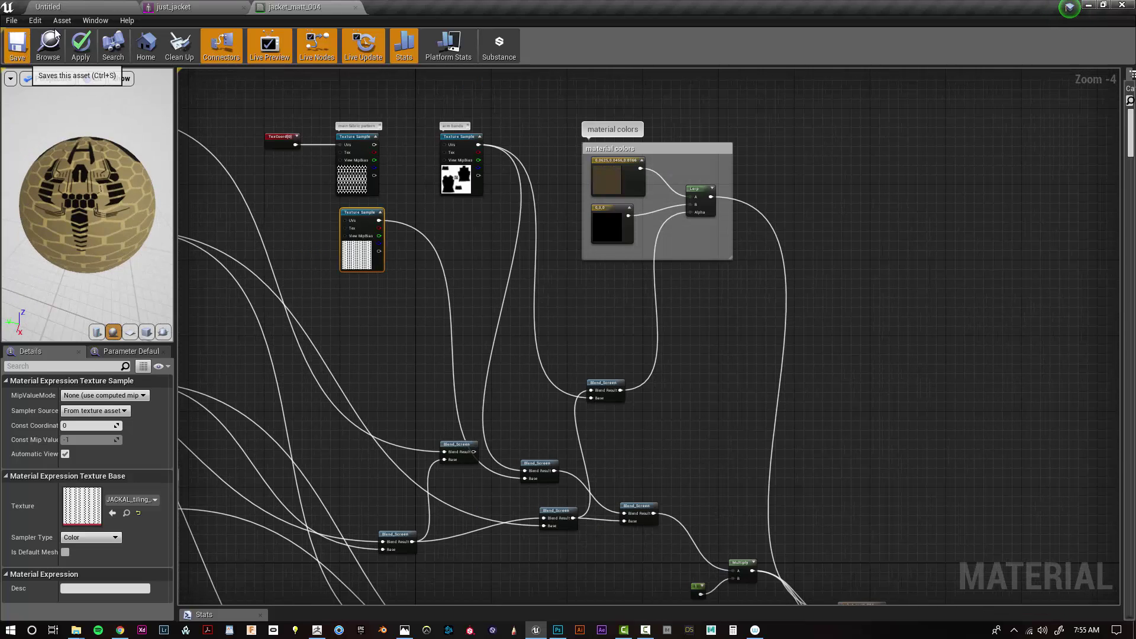
{"action": "left_click", "coordinate": [179, 6]}
{"action": "left_click_drag", "start_coordinate": [503, 296], "coordinate": [621, 299], "text": "alt"}
- Drive the JACKAL tiling Texture Sample from the fabric pattern's TexCoord node, with UTiling and VTiling set to 10
{"action": "left_click", "coordinate": [296, 7]}
{"action": "right_click_drag", "start_coordinate": [447, 259], "coordinate": [624, 451]}
{"action": "left_click_drag", "start_coordinate": [472, 338], "coordinate": [464, 365]}
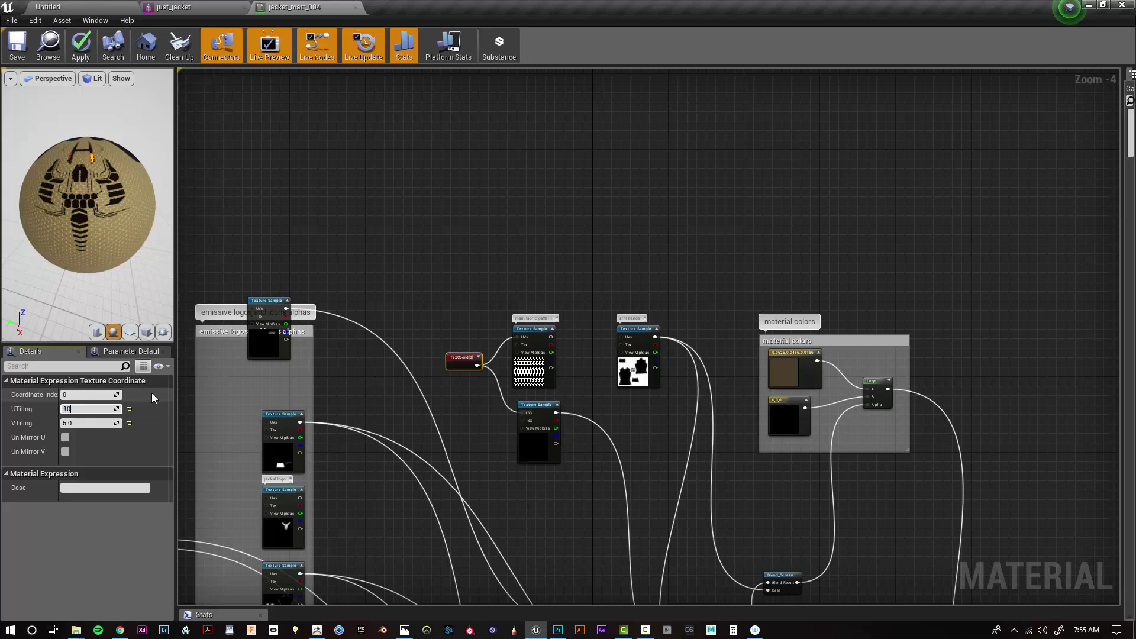
{"action": "left_click", "coordinate": [89, 423]}
{"action": "type", "text": "10"}
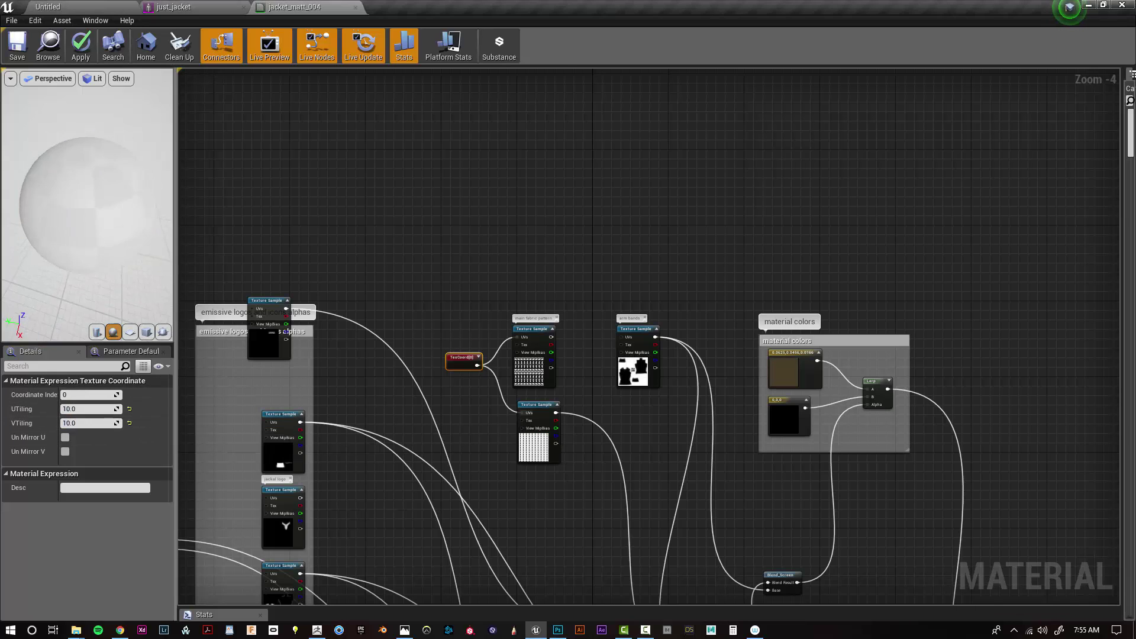
{"action": "scroll", "coordinate": [408, 408], "scroll_direction": "down", "scroll_amount": 2}
{"action": "right_click_drag", "start_coordinate": [408, 407], "coordinate": [392, 294]}
{"action": "left_click", "coordinate": [80, 49]}
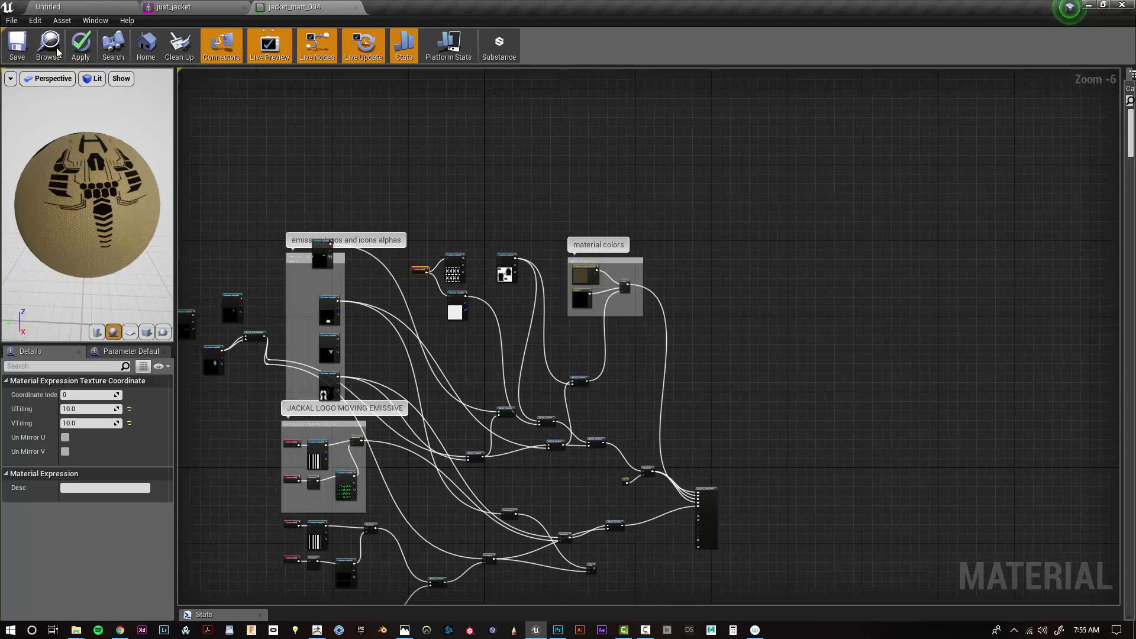
- Undock the editors and arrange the just_jacket mesh and jacket_matt_004 material windows side by side
{"action": "left_click_drag", "start_coordinate": [717, 4], "coordinate": [657, 64]}
{"action": "left_click_drag", "start_coordinate": [455, 62], "coordinate": [253, 136]}
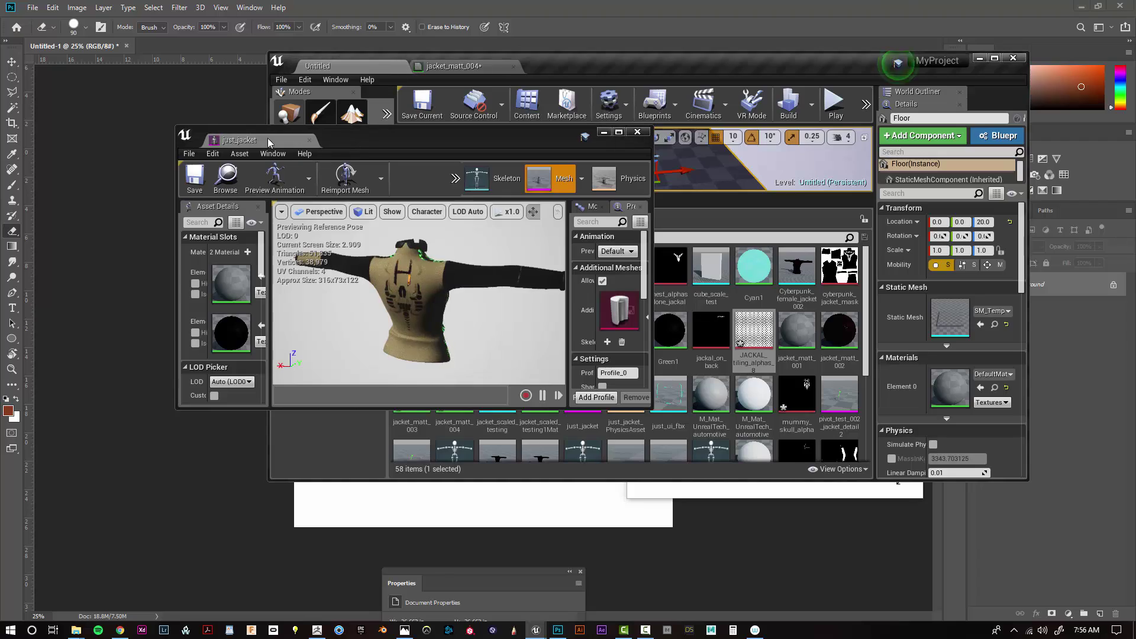
{"action": "left_click_drag", "start_coordinate": [591, 62], "coordinate": [633, 28]}
{"action": "left_click_drag", "start_coordinate": [496, 33], "coordinate": [659, 239]}
{"action": "left_click_drag", "start_coordinate": [251, 141], "coordinate": [386, 37]}
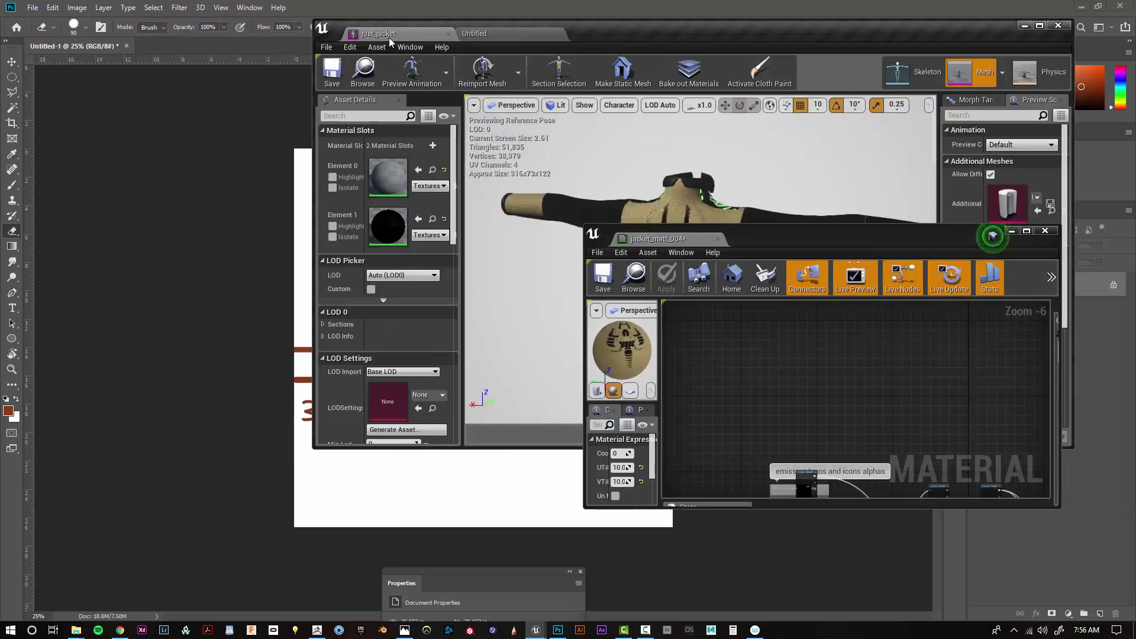
{"action": "left_click_drag", "start_coordinate": [651, 30], "coordinate": [431, 70]}
{"action": "left_click_drag", "start_coordinate": [900, 233], "coordinate": [1135, 218]}
{"action": "left_click", "coordinate": [193, 186]}
- Widen the just_jacket viewport by narrowing its side panels and inspect the tiled fabric on the jacket's back
{"action": "left_click_drag", "start_coordinate": [567, 211], "coordinate": [560, 213]}
{"action": "scroll", "coordinate": [303, 360], "scroll_direction": "up", "scroll_amount": 5}
{"action": "left_click_drag", "start_coordinate": [112, 347], "coordinate": [17, 343]}
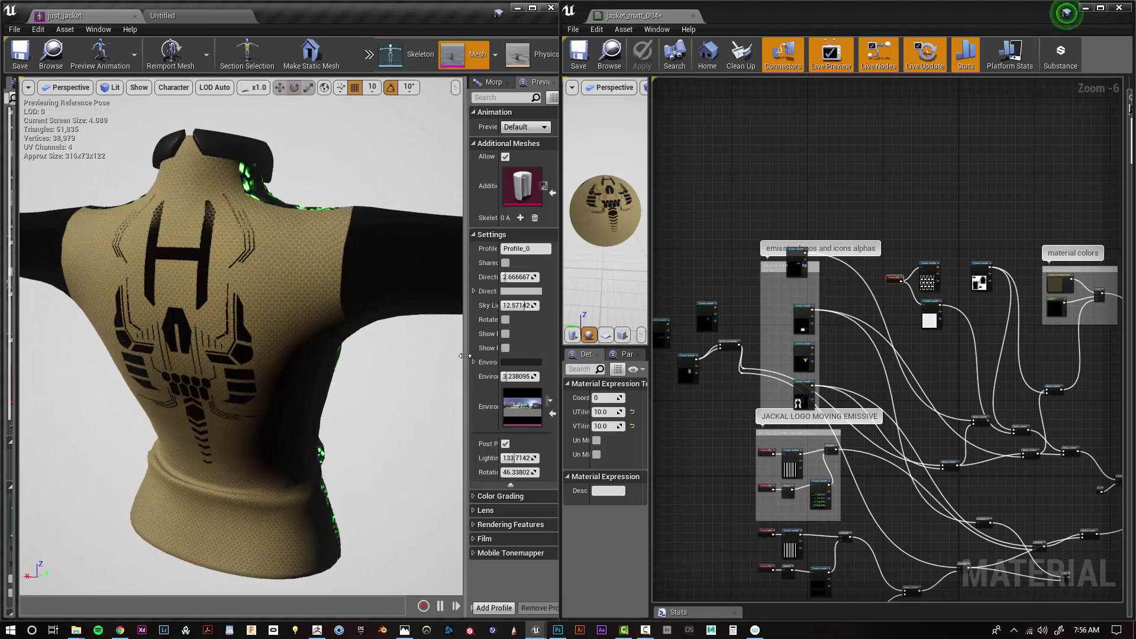
{"action": "left_click_drag", "start_coordinate": [465, 355], "coordinate": [541, 359]}
{"action": "left_click_drag", "start_coordinate": [380, 401], "coordinate": [355, 408], "text": "alt"}
{"action": "scroll", "coordinate": [355, 451], "scroll_direction": "down", "scroll_amount": 5}
{"action": "left_click_drag", "start_coordinate": [355, 451], "coordinate": [308, 452], "text": "alt"}
{"action": "scroll", "coordinate": [355, 452], "scroll_direction": "up", "scroll_amount": 4}
{"action": "scroll", "coordinate": [355, 452], "scroll_direction": "down", "scroll_amount": 4}
- Set the constant feeding the final Multiply to 9 and save the material
{"action": "right_click_drag", "start_coordinate": [935, 370], "coordinate": [812, 278]}
{"action": "scroll", "coordinate": [990, 417], "scroll_direction": "up", "scroll_amount": 4}
{"action": "right_click_drag", "start_coordinate": [990, 417], "coordinate": [781, 317]}
{"action": "left_click", "coordinate": [744, 273]}
{"action": "type", "text": "9"}
{"action": "key", "text": "Return"}
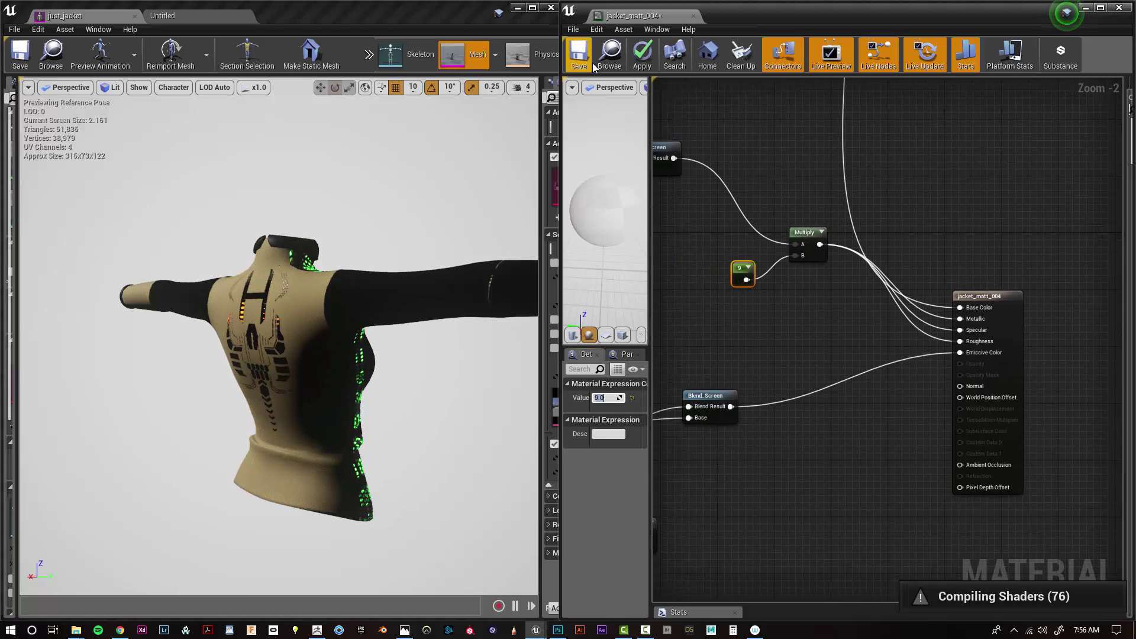
{"action": "left_click", "coordinate": [582, 63]}
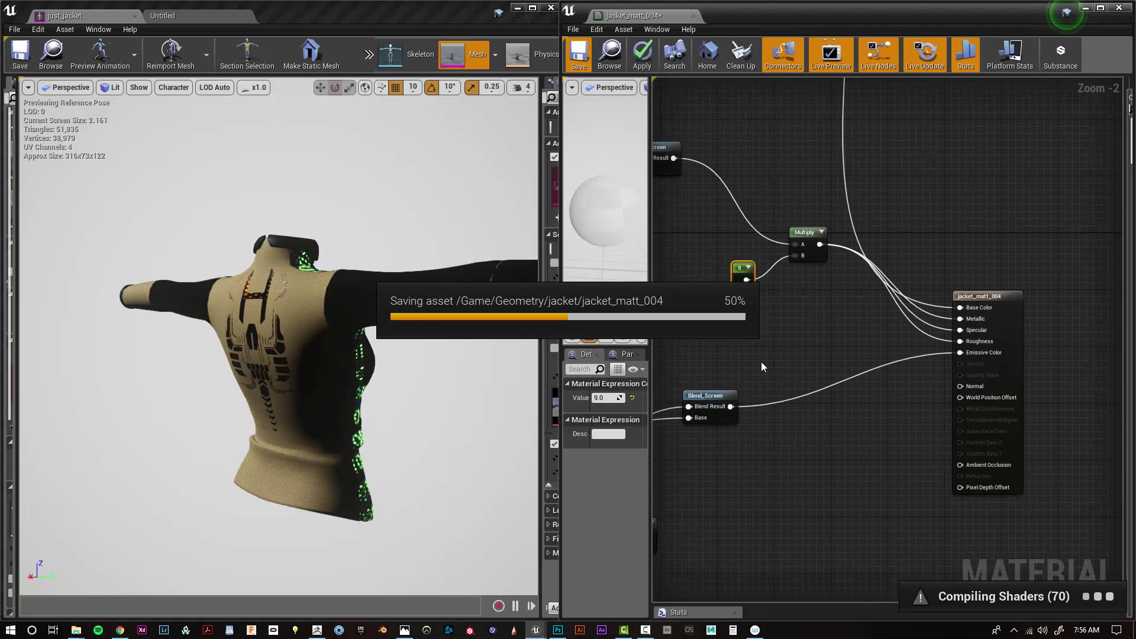
- Zoom and orbit around the jacket mesh to examine how the stronger multiplier affects the surface
{"action": "right_click_drag", "start_coordinate": [296, 367], "coordinate": [331, 367], "text": "alt"}
{"action": "left_click_drag", "start_coordinate": [332, 367], "coordinate": [414, 379], "text": "alt"}
{"action": "right_click_drag", "start_coordinate": [414, 379], "coordinate": [379, 379], "text": "alt"}
- Import the JACKAL tiling alphas 1 image and place it in the graph as a Texture Sample below the current tiling sample
{"action": "left_click", "coordinate": [184, 16]}
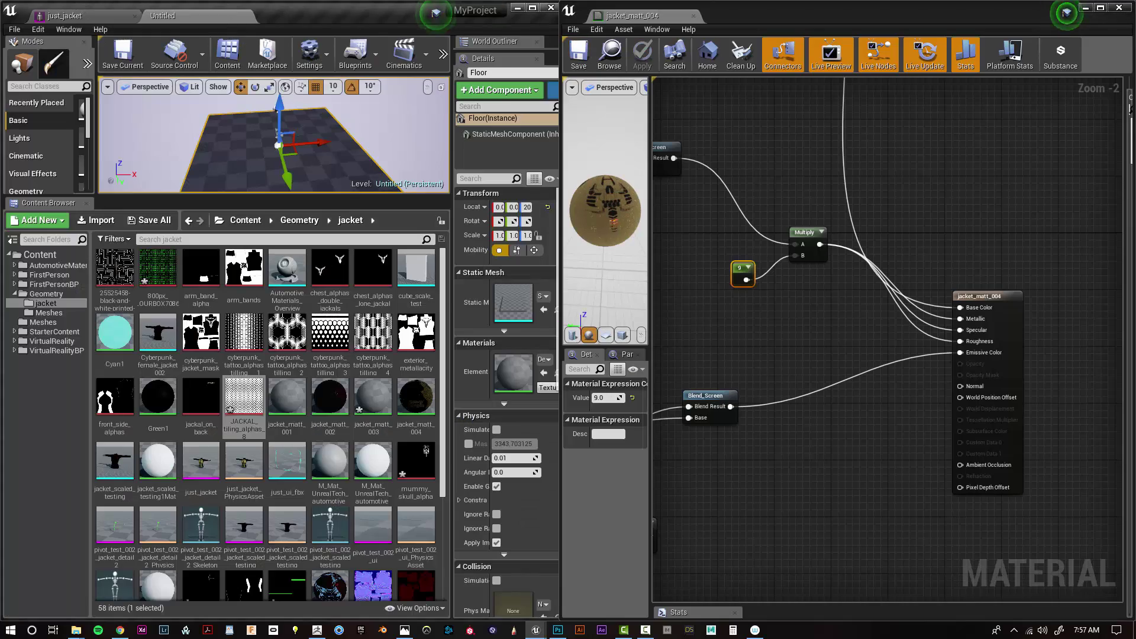
{"action": "left_click_drag", "start_coordinate": [3, 254], "coordinate": [300, 465]}
{"action": "left_click_drag", "start_coordinate": [244, 398], "coordinate": [698, 145]}
{"action": "scroll", "coordinate": [839, 491], "scroll_direction": "down", "scroll_amount": 4}
{"action": "right_click_drag", "start_coordinate": [804, 138], "coordinate": [1060, 257]}
{"action": "left_click_drag", "start_coordinate": [953, 264], "coordinate": [923, 317]}
{"action": "scroll", "coordinate": [917, 341], "scroll_direction": "up", "scroll_amount": 5}
{"action": "right_click_drag", "start_coordinate": [918, 343], "coordinate": [928, 255]}
{"action": "left_click_drag", "start_coordinate": [944, 171], "coordinate": [844, 494]}
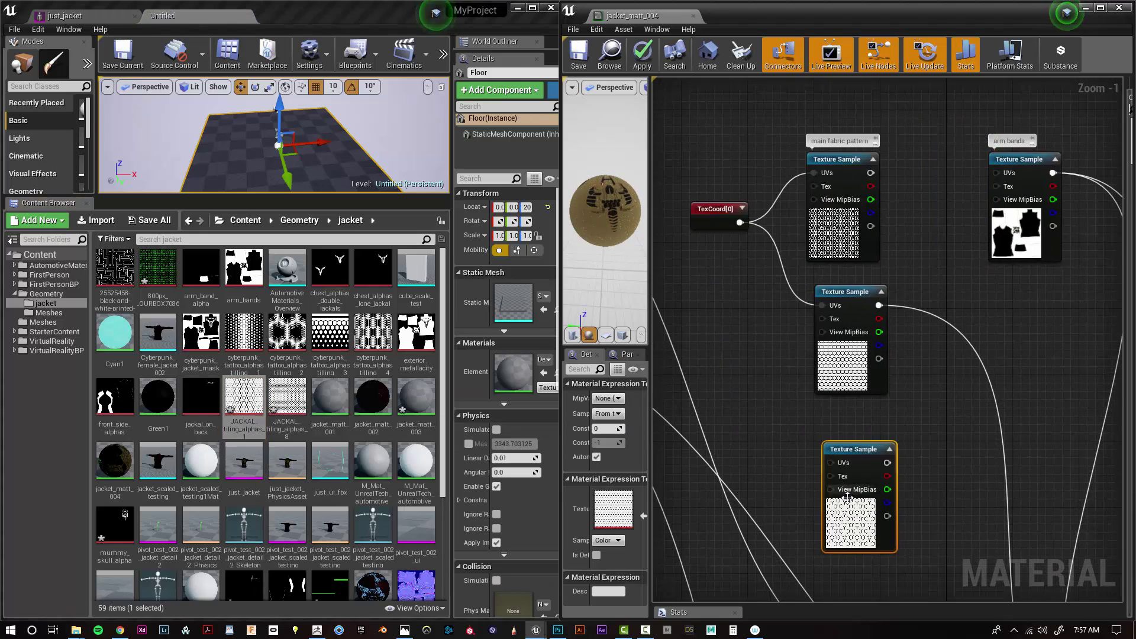
- Drive the new JACKAL tiling Texture Sample with the existing TexCoord, feed it into the fabric Blend_Screen's Base, and apply the material to the jacket
{"action": "right_click_drag", "start_coordinate": [845, 494], "coordinate": [829, 433]}
{"action": "left_click_drag", "start_coordinate": [822, 404], "coordinate": [822, 405]}
{"action": "scroll", "coordinate": [822, 406], "scroll_direction": "down", "scroll_amount": 4}
{"action": "right_click_drag", "start_coordinate": [876, 473], "coordinate": [831, 386]}
{"action": "left_click_drag", "start_coordinate": [918, 431], "coordinate": [918, 397]}
{"action": "scroll", "coordinate": [871, 368], "scroll_direction": "up", "scroll_amount": 3}
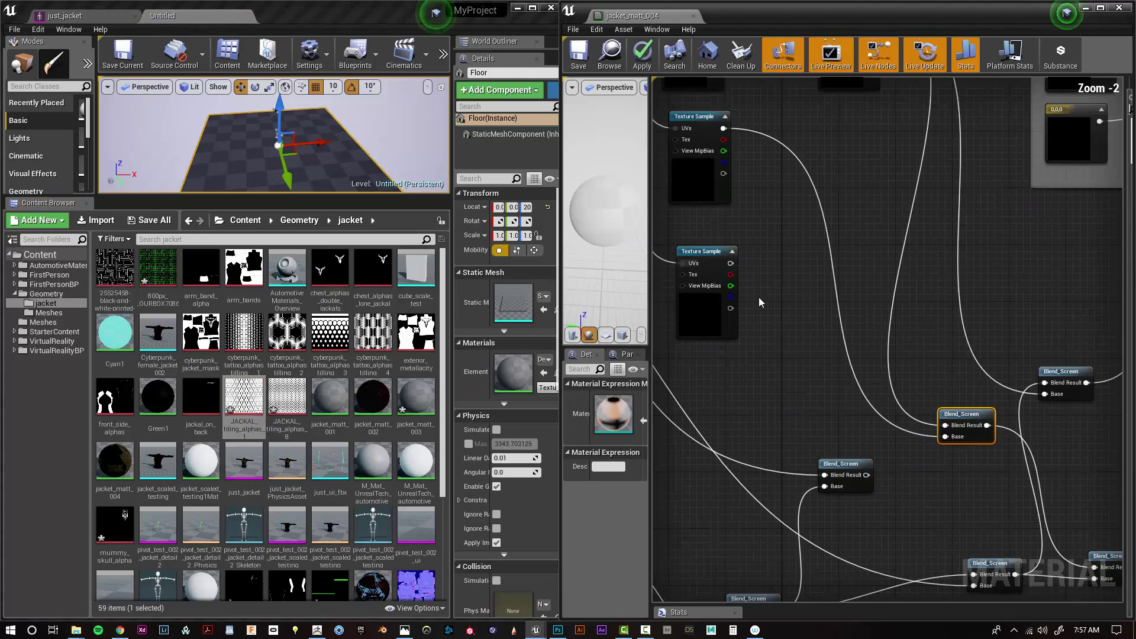
{"action": "left_click_drag", "start_coordinate": [935, 454], "coordinate": [946, 436]}
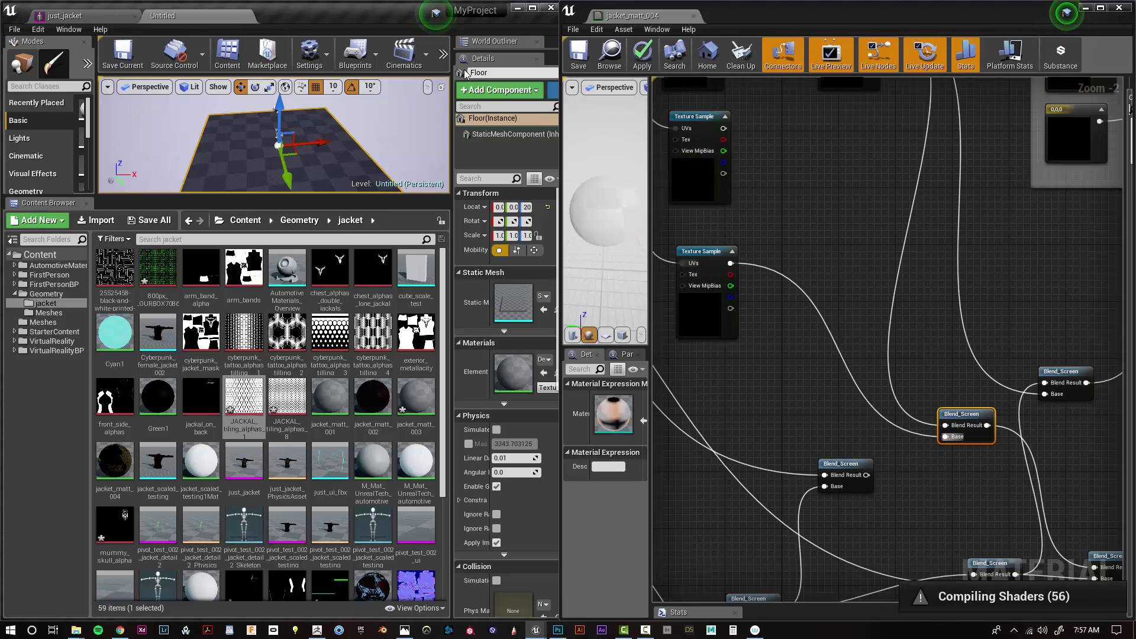
{"action": "left_click", "coordinate": [92, 18]}
{"action": "left_click", "coordinate": [643, 53]}
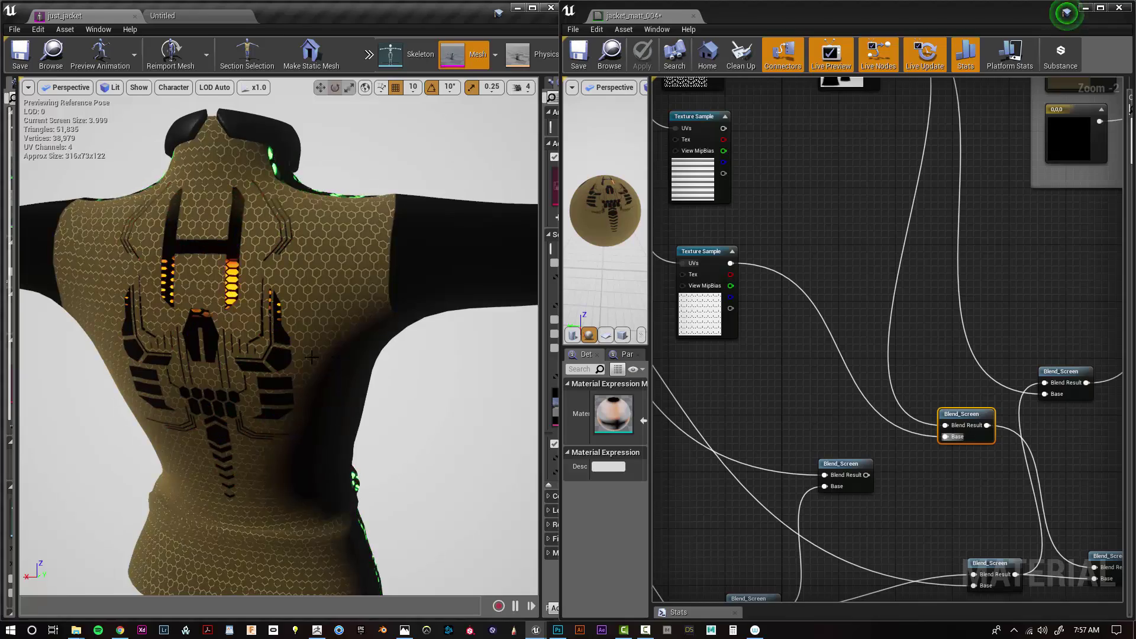
{"action": "mouse_move", "coordinate": [312, 357]}
{"action": "right_mouse_down", "text": "alt"}
{"action": "mouse_move", "coordinate": [337, 357]}
{"action": "mouse_move", "coordinate": [296, 357]}
{"action": "right_mouse_up", "text": "alt"}
{"action": "left_click_drag", "start_coordinate": [296, 357], "coordinate": [332, 350], "text": "alt"}
- Duplicate the TexCoord node, connect the copy to the newest tiling sample's UVs, set UTiling and VTiling to 7.0, and save
{"action": "right_click_drag", "start_coordinate": [756, 264], "coordinate": [990, 374]}
{"action": "right_click", "coordinate": [810, 164]}
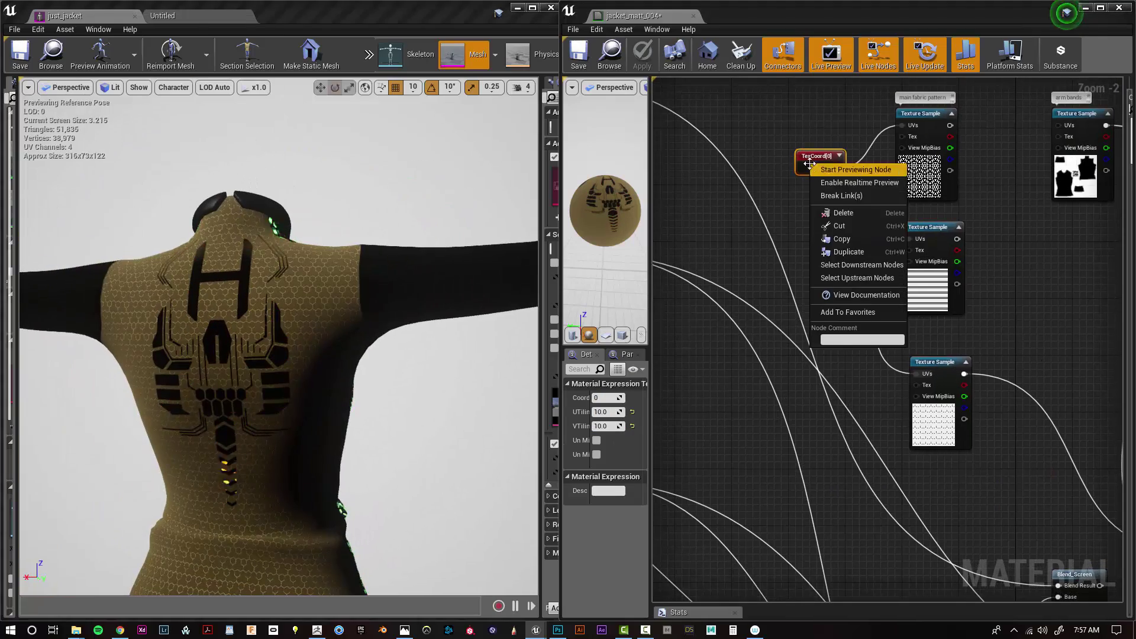
{"action": "left_click", "coordinate": [850, 252]}
{"action": "left_click_drag", "start_coordinate": [811, 231], "coordinate": [778, 297]}
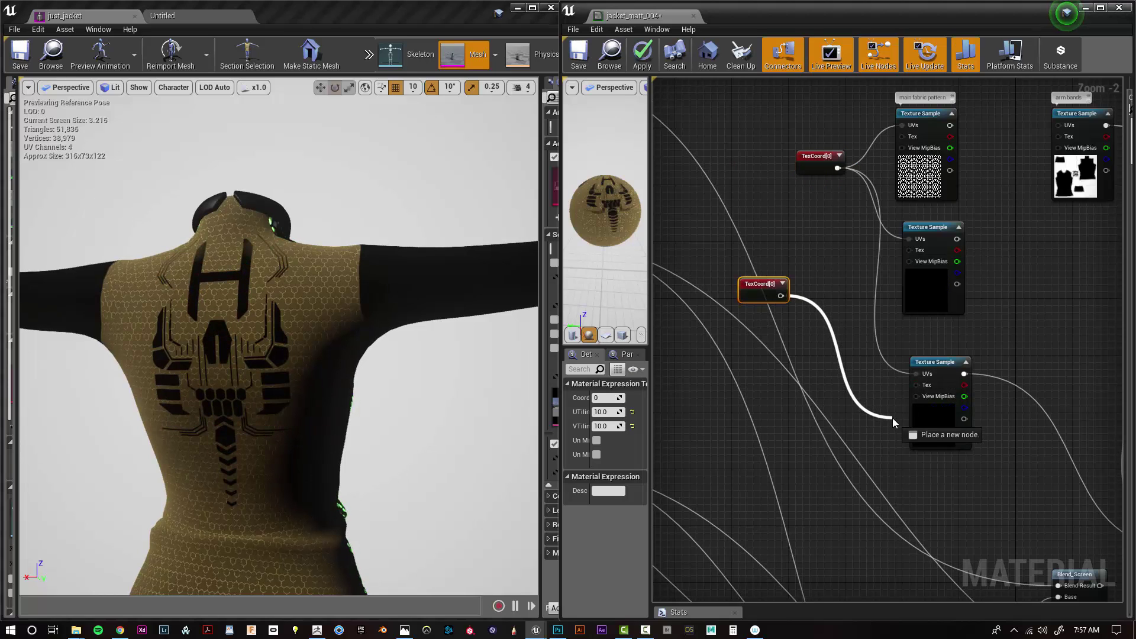
{"action": "left_click_drag", "start_coordinate": [894, 422], "coordinate": [916, 373]}
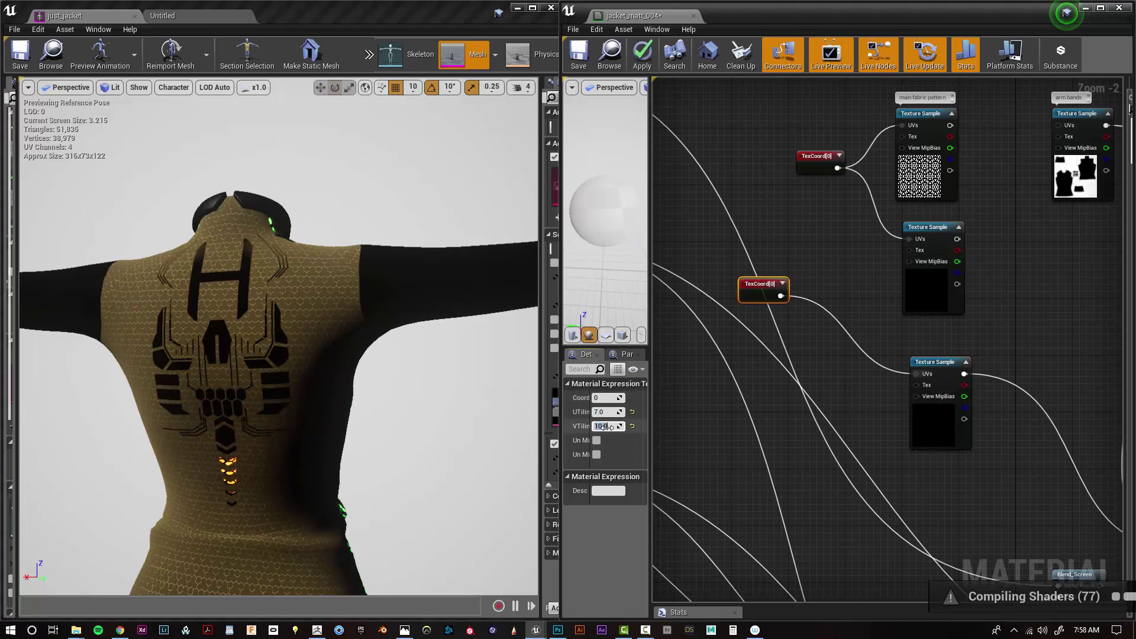
{"action": "left_click", "coordinate": [580, 55]}
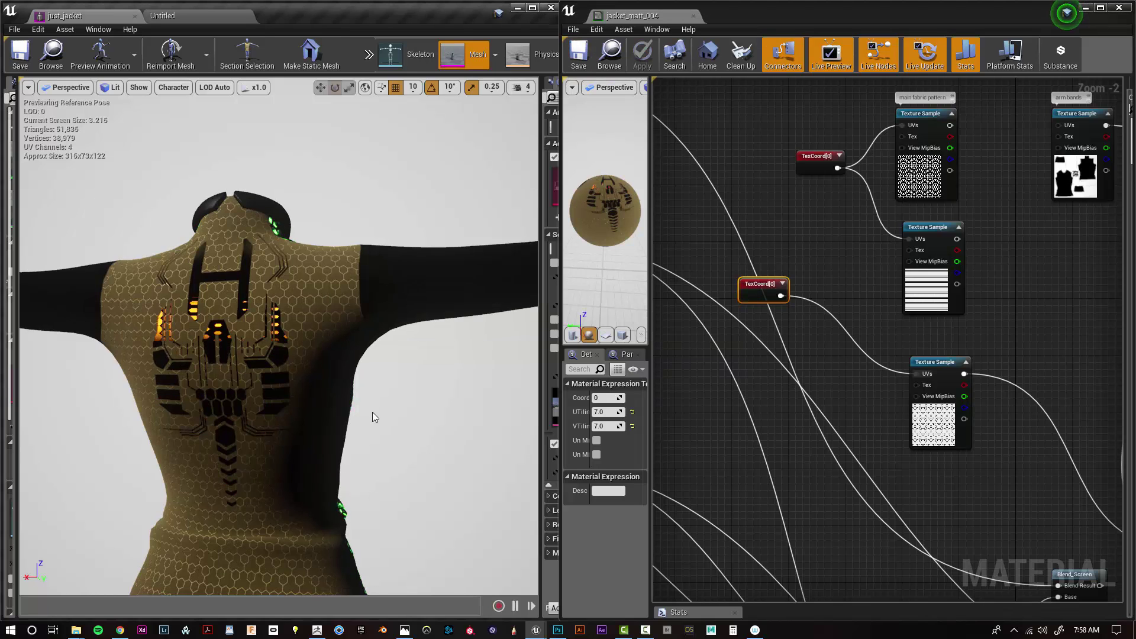
- Feed the newest tiling sample's alpha output into the fabric Blend_Screen's Base and save the material
{"action": "left_click_drag", "start_coordinate": [373, 416], "coordinate": [467, 416], "text": "alt"}
{"action": "right_click_drag", "start_coordinate": [718, 472], "coordinate": [654, 292]}
{"action": "scroll", "coordinate": [801, 240], "scroll_direction": "down", "scroll_amount": 1}
{"action": "left_click_drag", "start_coordinate": [1012, 366], "coordinate": [999, 355]}
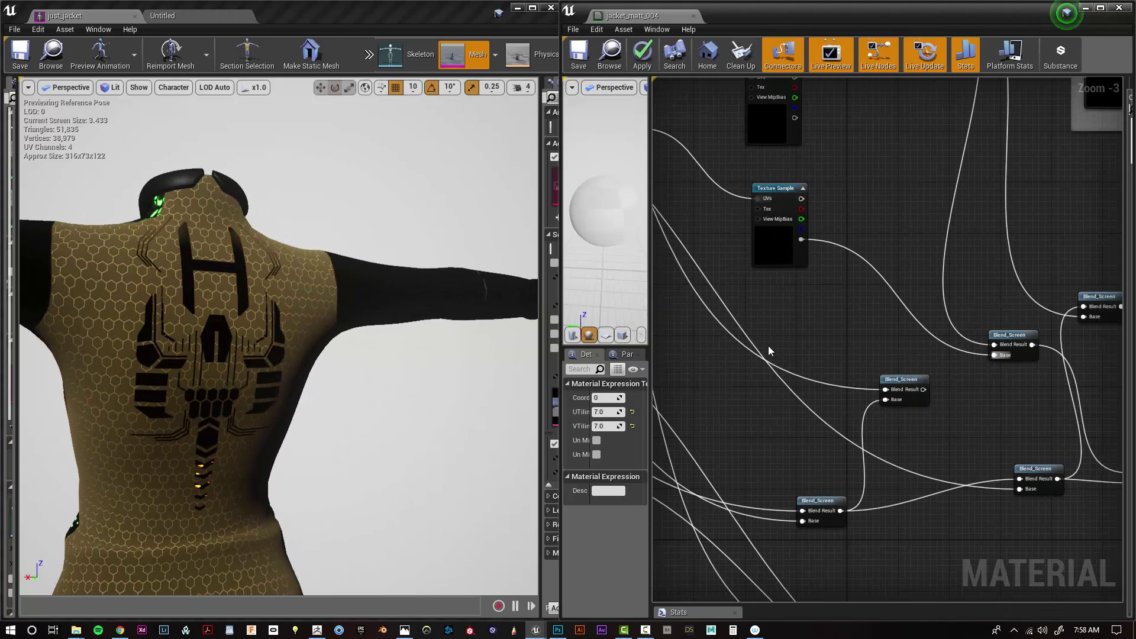
{"action": "key", "text": "ctrl+s"}
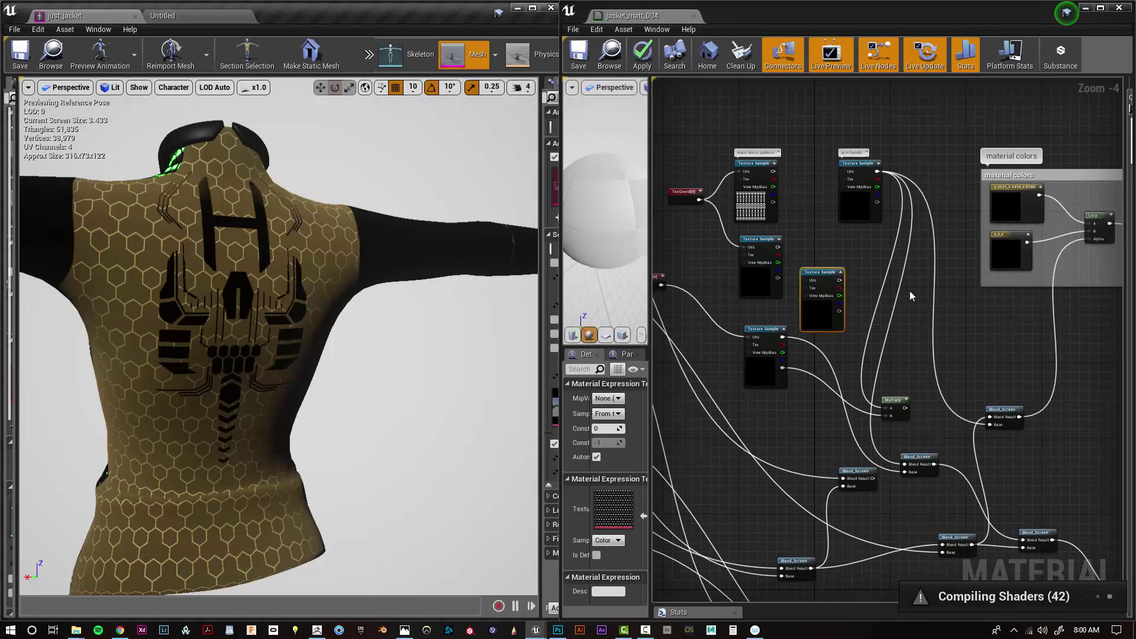
- Place the added dark tiling Texture Sample below the others, connect the duplicated TexCoord to its UVs, feed its color into Blend_Screen's Base, and save
{"action": "scroll", "coordinate": [869, 316], "scroll_direction": "down", "scroll_amount": 1}
{"action": "scroll", "coordinate": [737, 318], "scroll_direction": "up", "scroll_amount": 2}
{"action": "left_click_drag", "start_coordinate": [885, 273], "coordinate": [849, 418]}
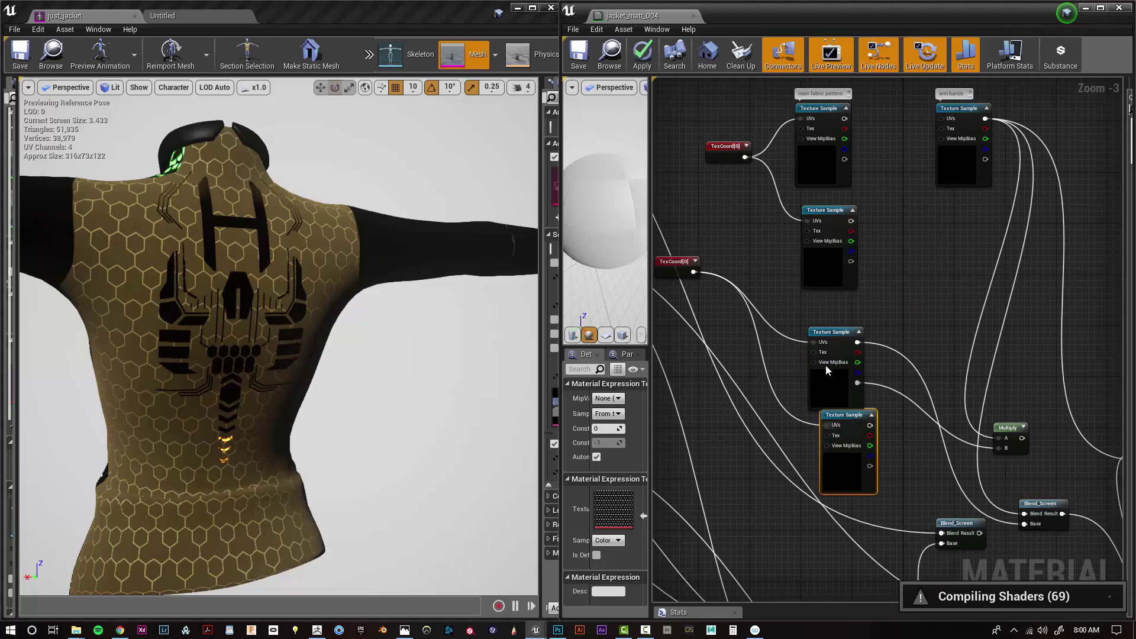
{"action": "left_click_drag", "start_coordinate": [826, 368], "coordinate": [789, 316]}
{"action": "right_click_drag", "start_coordinate": [935, 484], "coordinate": [817, 402]}
{"action": "left_click_drag", "start_coordinate": [753, 343], "coordinate": [911, 446]}
{"action": "left_click_drag", "start_coordinate": [730, 403], "coordinate": [761, 397]}
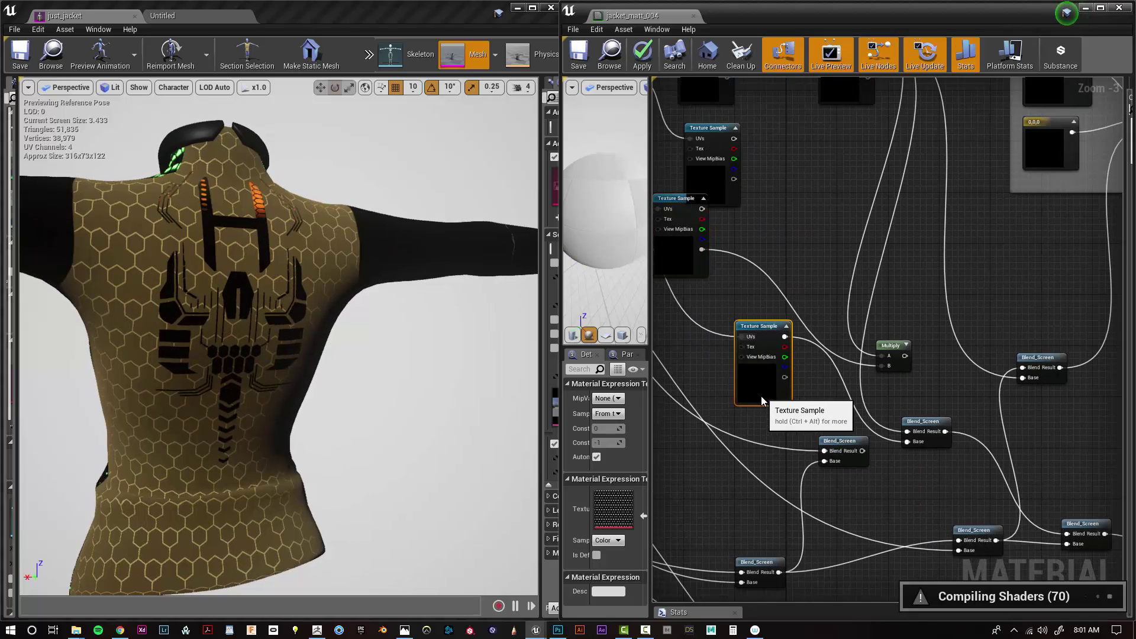
{"action": "left_click", "coordinate": [585, 56]}
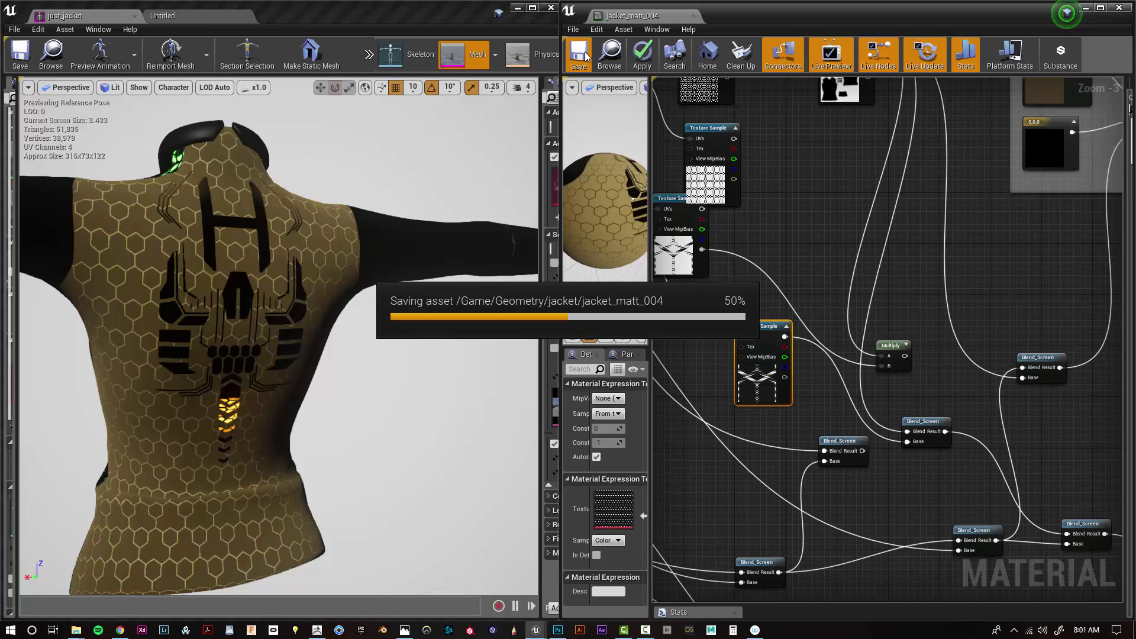
- Disconnect the constant 9 from the final Multiply's B input
{"action": "left_click_drag", "start_coordinate": [332, 421], "coordinate": [379, 421]}
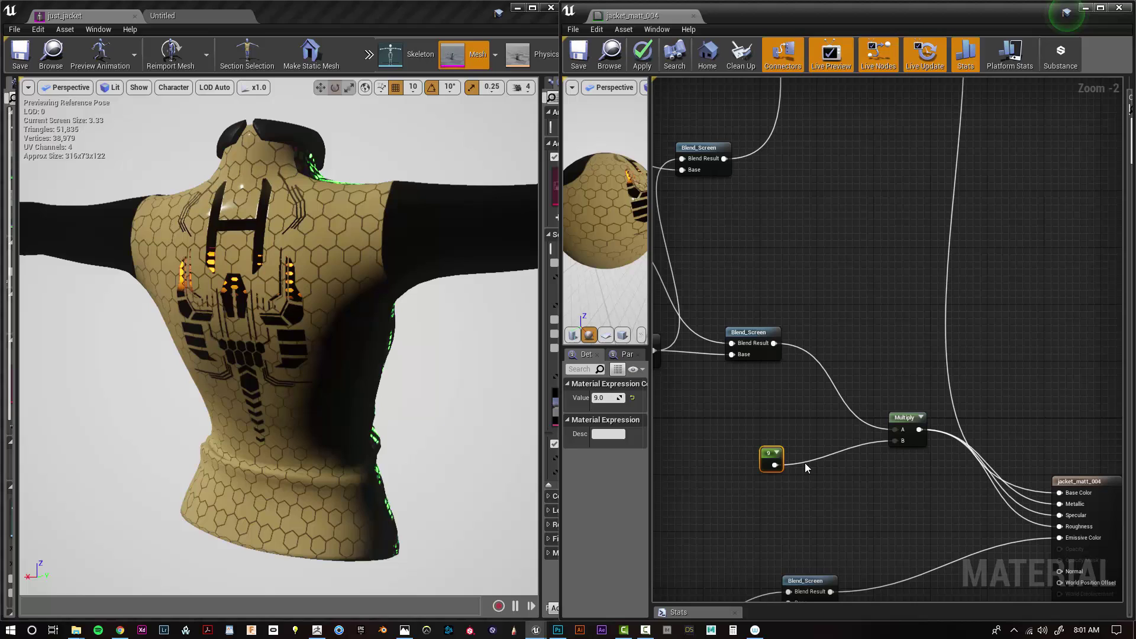
{"action": "double_click", "coordinate": [814, 461]}
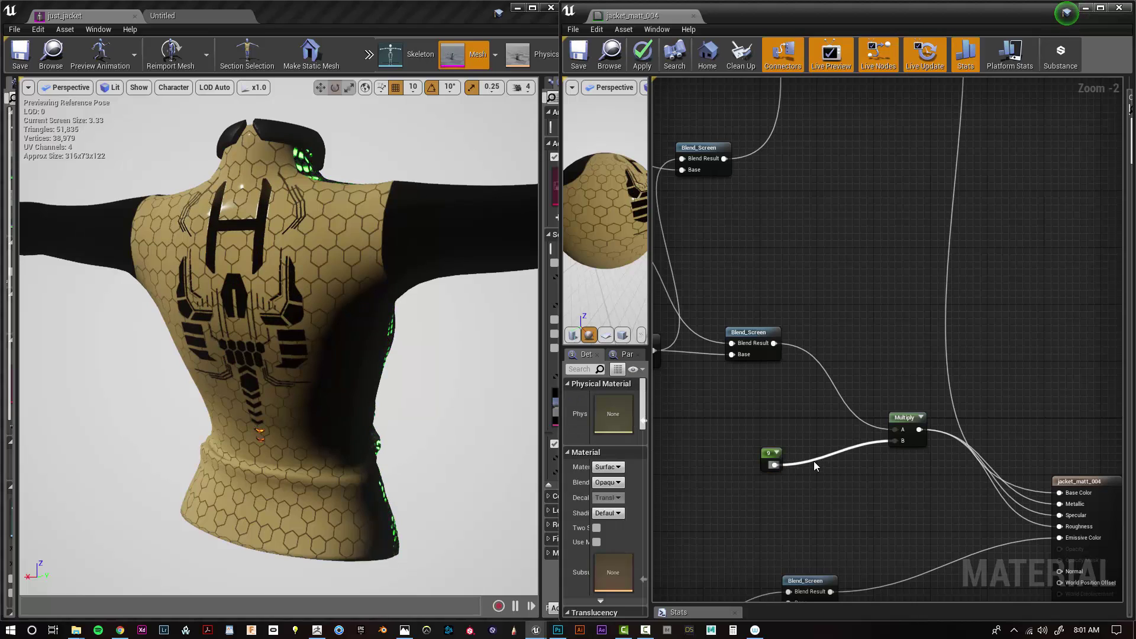
{"action": "key", "text": "Delete"}
- Bypass the final Multiply by wiring the last Blend_Screen result straight into Metallic, Specular and Roughness, and save the material
{"action": "left_click_drag", "start_coordinate": [774, 343], "coordinate": [1022, 509]}
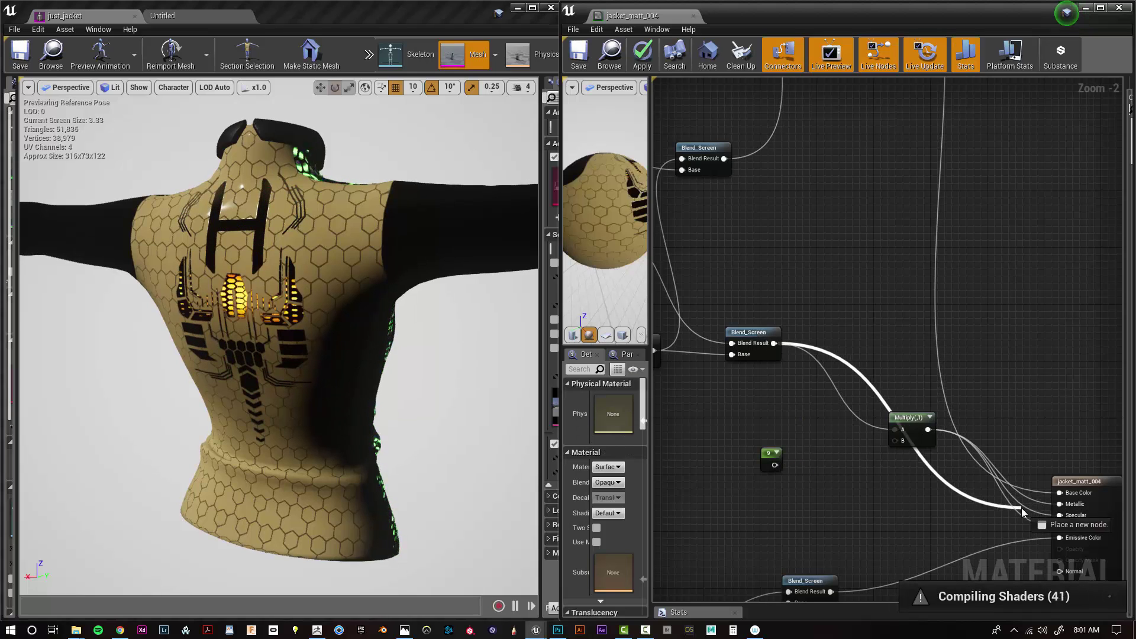
{"action": "right_click_drag", "start_coordinate": [927, 504], "coordinate": [886, 392]}
{"action": "left_click_drag", "start_coordinate": [869, 320], "coordinate": [855, 376]}
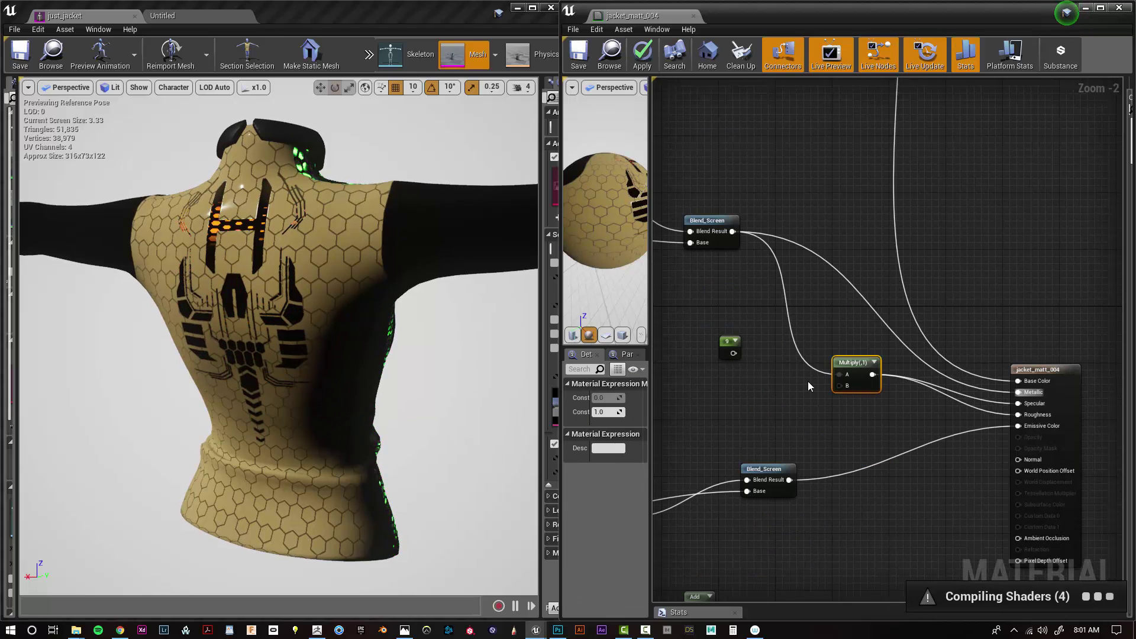
{"action": "left_click_drag", "start_coordinate": [1018, 404], "coordinate": [1018, 404]}
{"action": "left_click_drag", "start_coordinate": [732, 232], "coordinate": [996, 418]}
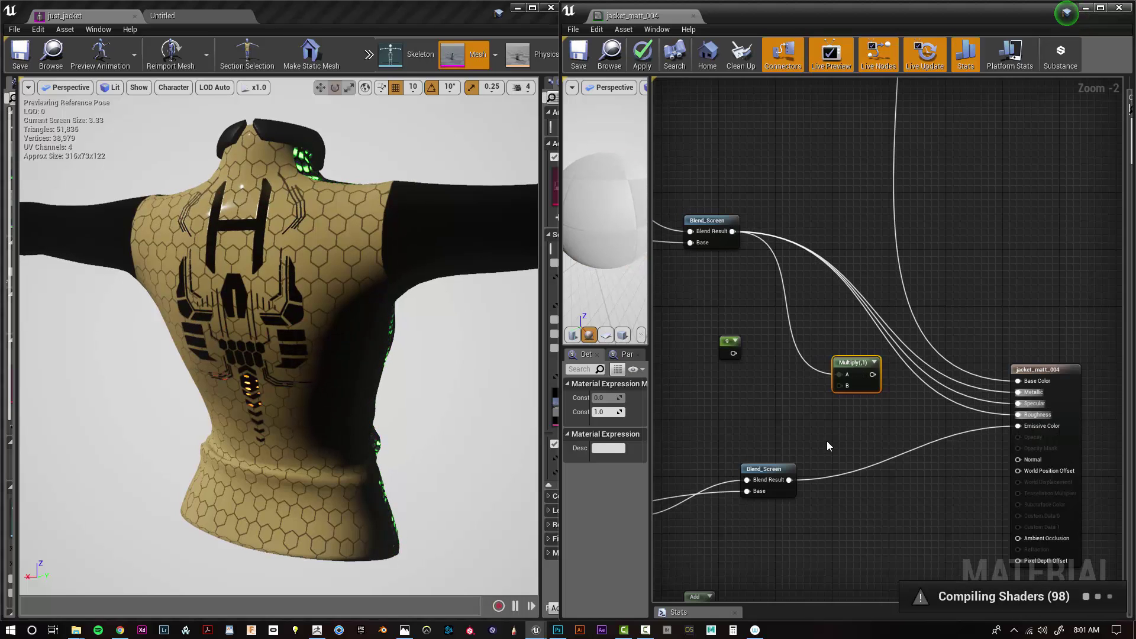
{"action": "right_click_drag", "start_coordinate": [827, 444], "coordinate": [929, 486]}
{"action": "left_click", "coordinate": [580, 58]}
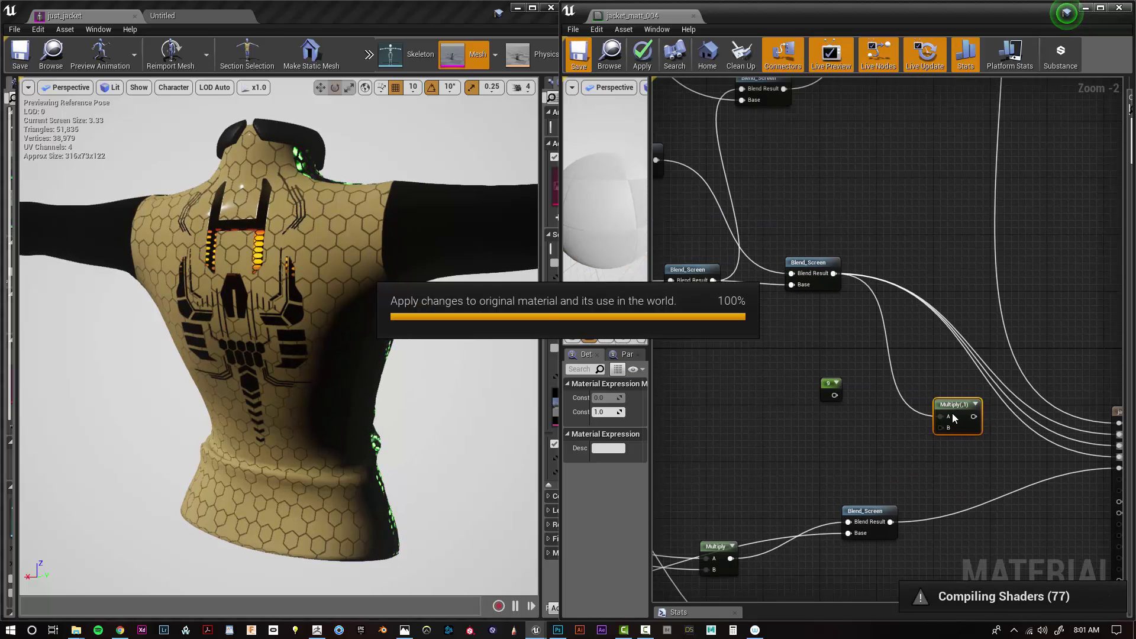
- Examine the hexagon fabric around the jacket mesh and trace the graph from the tiling coordinates down to the moving emissive nodes
{"action": "right_click_drag", "start_coordinate": [379, 355], "coordinate": [331, 352]}
{"action": "left_click_drag", "start_coordinate": [331, 352], "coordinate": [406, 341], "text": "alt"}
{"action": "right_click_drag", "start_coordinate": [730, 215], "coordinate": [1090, 350]}
{"action": "right_click_drag", "start_coordinate": [663, 89], "coordinate": [846, 394]}
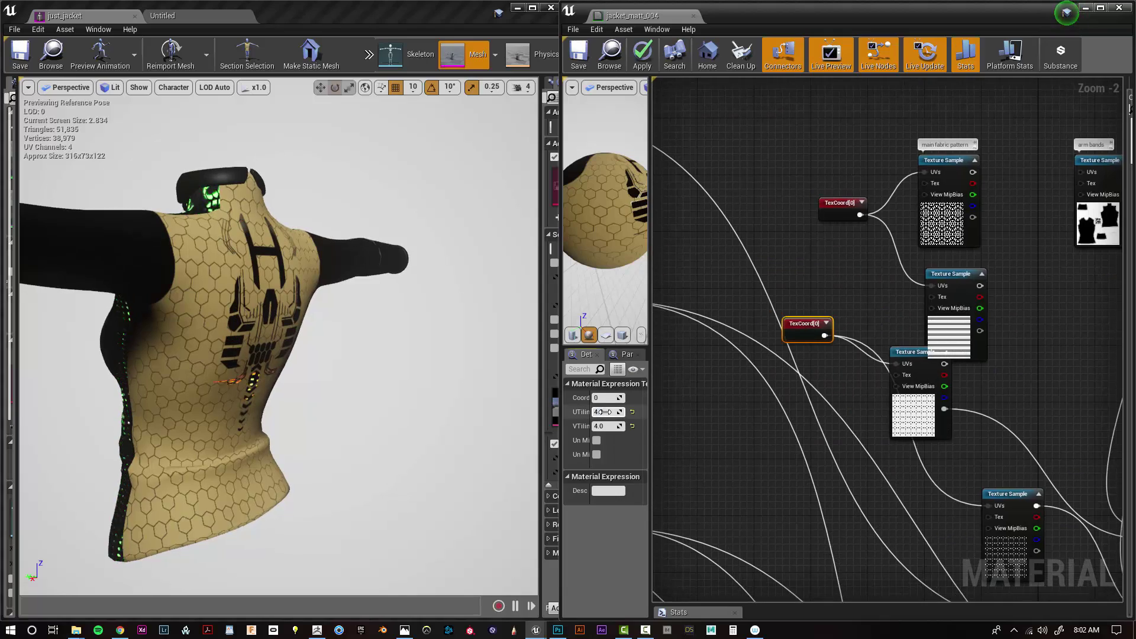
{"action": "left_click", "coordinate": [727, 449]}
{"action": "scroll", "coordinate": [353, 407], "scroll_direction": "down", "scroll_amount": 4}
{"action": "left_click_drag", "start_coordinate": [352, 407], "coordinate": [651, 414], "text": "alt"}
{"action": "scroll", "coordinate": [878, 520], "scroll_direction": "down", "scroll_amount": 5}
{"action": "right_click_drag", "start_coordinate": [864, 583], "coordinate": [832, 335]}
{"action": "scroll", "coordinate": [888, 367], "scroll_direction": "up", "scroll_amount": 4}
{"action": "scroll", "coordinate": [905, 461], "scroll_direction": "down", "scroll_amount": 2}
{"action": "left_click_drag", "start_coordinate": [968, 351], "coordinate": [986, 310]}
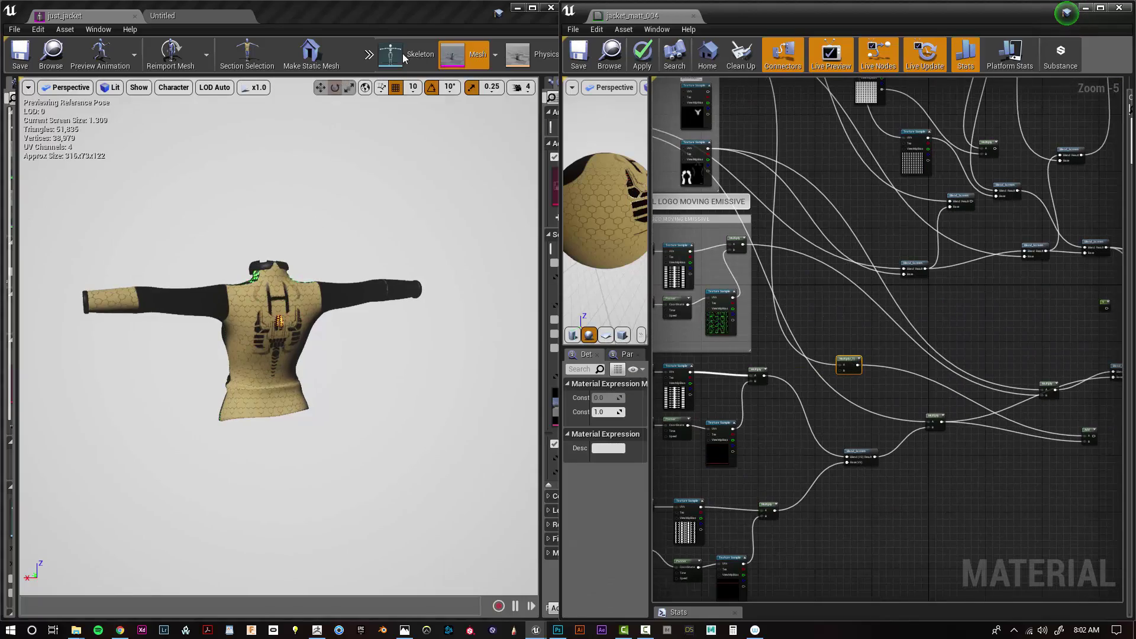
- Move the main editor window aside and maximize the jacket_matt_004 material editor window
{"action": "left_click_drag", "start_coordinate": [410, 10], "coordinate": [496, 144]}
{"action": "left_click", "coordinate": [138, 146]}
{"action": "left_click_drag", "start_coordinate": [263, 142], "coordinate": [464, 112]}
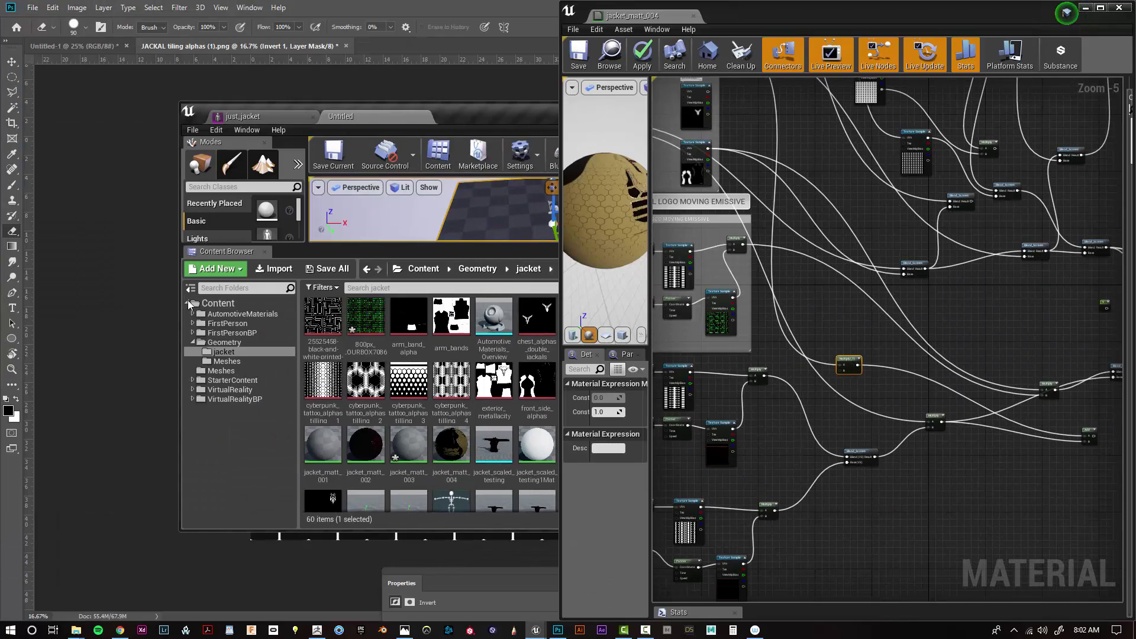
{"action": "left_click_drag", "start_coordinate": [181, 304], "coordinate": [235, 304]}
{"action": "left_click_drag", "start_coordinate": [522, 111], "coordinate": [379, 54]}
{"action": "right_click_drag", "start_coordinate": [1056, 339], "coordinate": [880, 309]}
{"action": "double_click", "coordinate": [847, 13]}
- Wire the Multiply without a B input directly into the emissive Blend_Screen, bypassing the Multiply fed by the JACKAL logo group
{"action": "scroll", "coordinate": [680, 408], "scroll_direction": "up", "scroll_amount": 2}
{"action": "right_click_drag", "start_coordinate": [219, 336], "coordinate": [543, 382]}
{"action": "left_click_drag", "start_coordinate": [482, 346], "coordinate": [540, 326]}
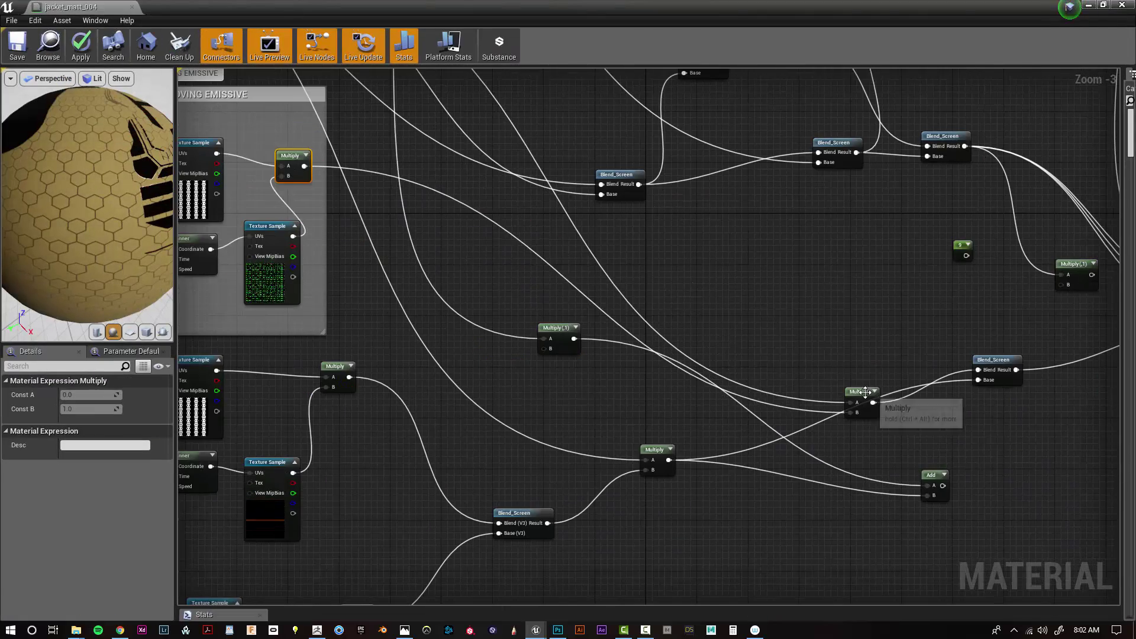
{"action": "left_click_drag", "start_coordinate": [976, 375], "coordinate": [977, 372]}
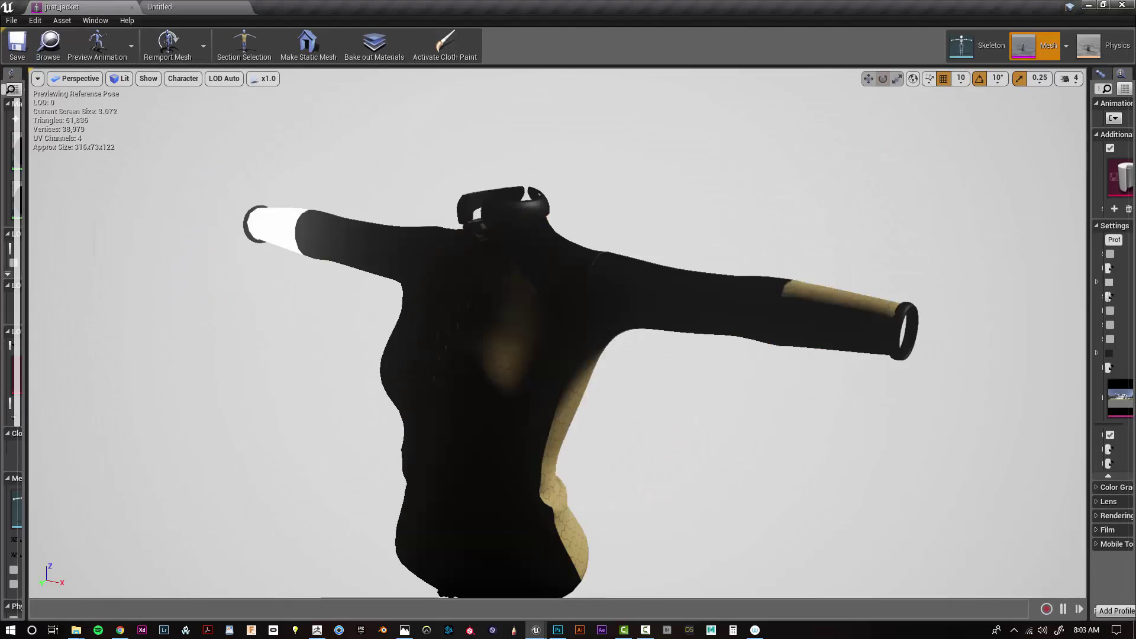
- Widen the Preview Scene Settings beside the jacket, set Lighting Rig Rotation to 120.0, and check the lighting on the jacket's back
{"action": "left_click_drag", "start_coordinate": [1087, 408], "coordinate": [869, 415]}
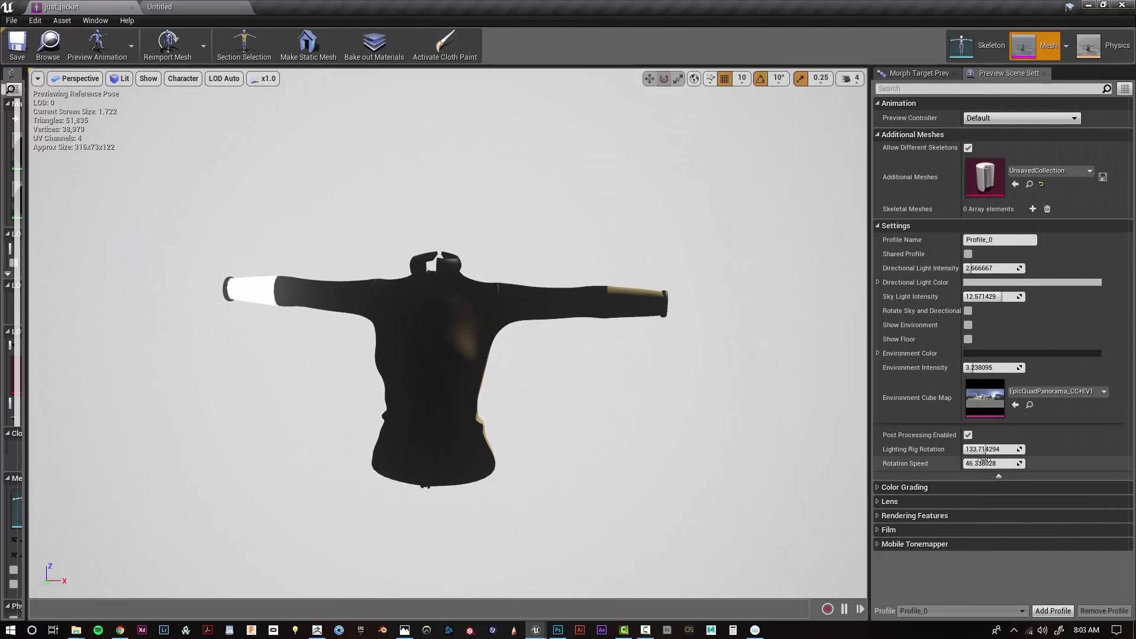
{"action": "left_click_drag", "start_coordinate": [1024, 449], "coordinate": [993, 449]}
{"action": "left_click_drag", "start_coordinate": [533, 355], "coordinate": [177, 355], "text": "alt"}
{"action": "left_click_drag", "start_coordinate": [438, 367], "coordinate": [367, 361], "text": "alt"}
{"action": "left_click_drag", "start_coordinate": [994, 449], "coordinate": [985, 449]}
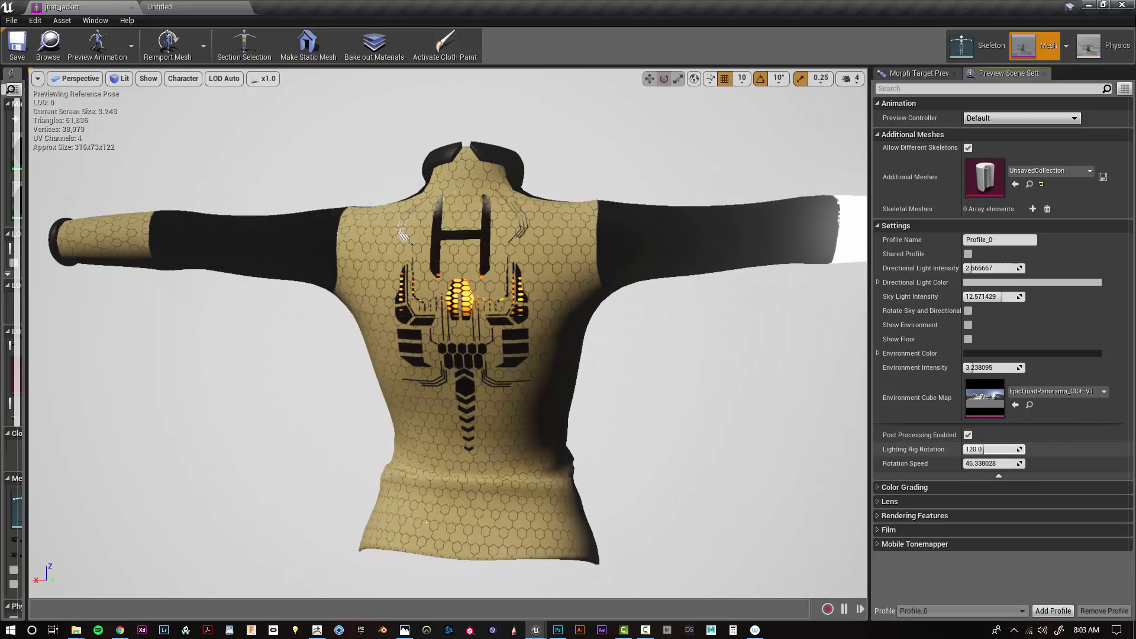
{"action": "scroll", "coordinate": [449, 344], "scroll_direction": "down", "scroll_amount": 3}
{"action": "left_click_drag", "start_coordinate": [449, 343], "coordinate": [550, 355], "text": "alt"}
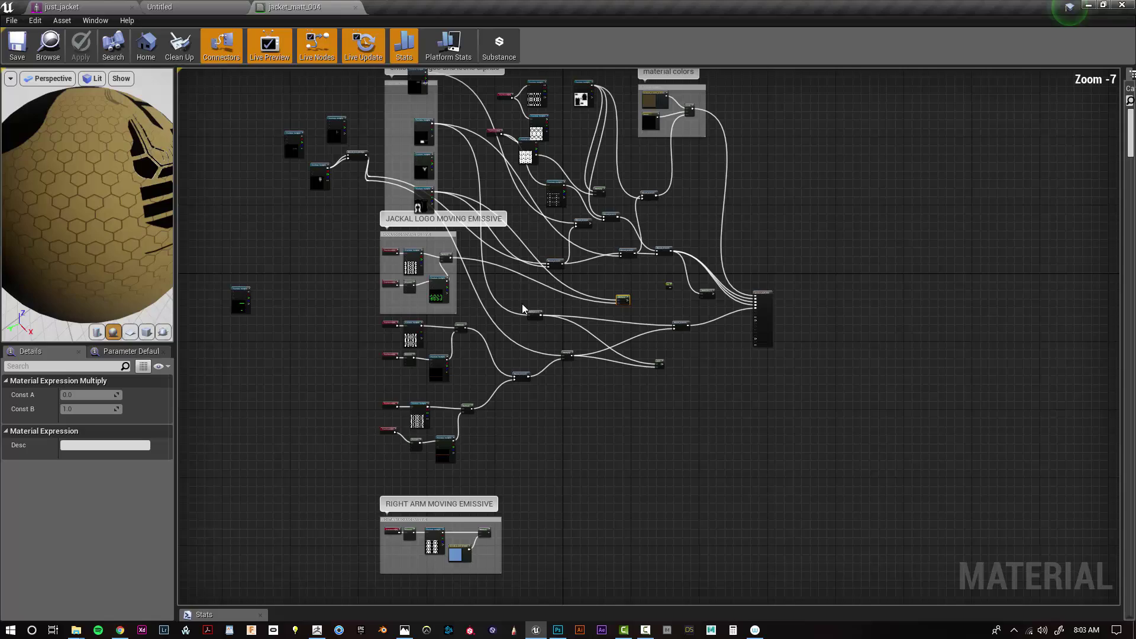
- Bypass the emissive Blend_Screen by connecting the Multiply that combines the lower moving patterns straight to Emissive Color, and save the material
{"action": "scroll", "coordinate": [698, 233], "scroll_direction": "up", "scroll_amount": 3}
{"action": "scroll", "coordinate": [738, 241], "scroll_direction": "down", "scroll_amount": 2}
{"action": "right_click_drag", "start_coordinate": [738, 241], "coordinate": [606, 497]}
{"action": "mouse_move", "coordinate": [428, 201]}
{"action": "left_mouse_down"}
{"action": "mouse_move", "coordinate": [442, 207]}
{"action": "mouse_move", "coordinate": [407, 205]}
{"action": "left_mouse_up"}
{"action": "scroll", "coordinate": [557, 408], "scroll_direction": "up", "scroll_amount": 3}
{"action": "left_click", "coordinate": [548, 413]}
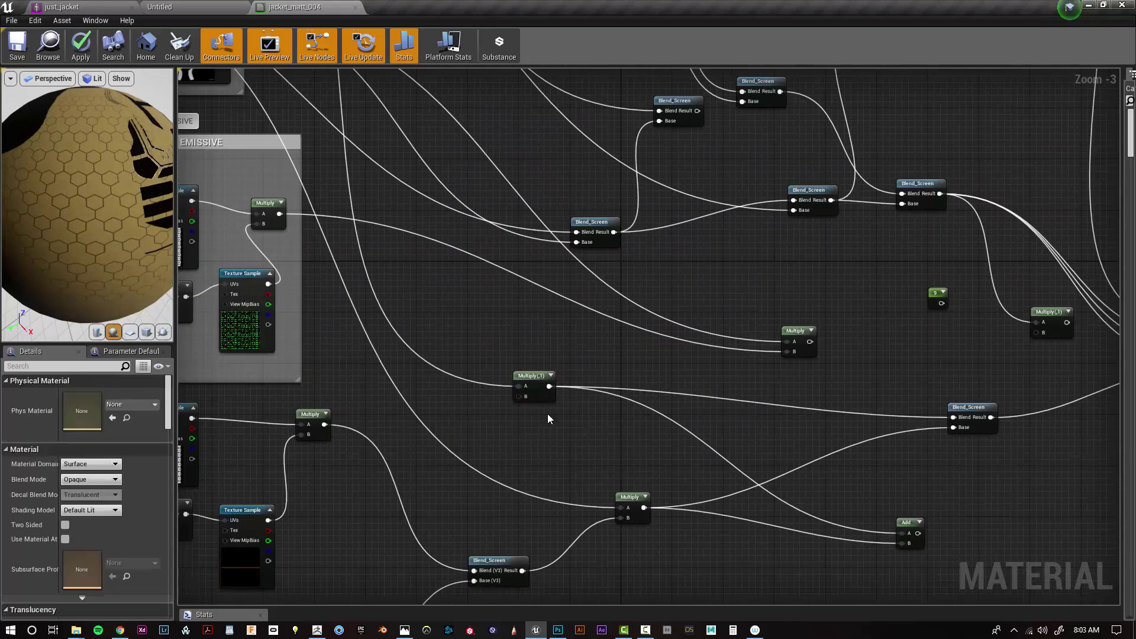
{"action": "left_click_drag", "start_coordinate": [540, 398], "coordinate": [560, 365]}
{"action": "right_click_drag", "start_coordinate": [540, 363], "coordinate": [295, 293]}
{"action": "left_click_drag", "start_coordinate": [400, 437], "coordinate": [958, 301]}
{"action": "scroll", "coordinate": [487, 361], "scroll_direction": "down", "scroll_amount": 2}
{"action": "right_click_drag", "start_coordinate": [488, 358], "coordinate": [769, 422]}
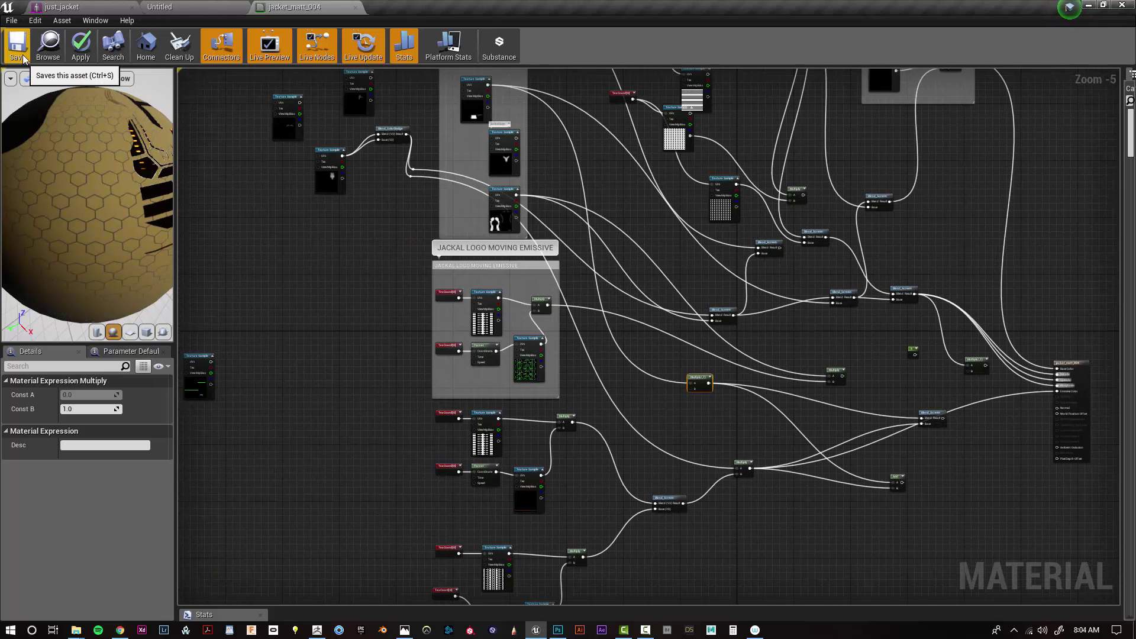
- Inspect the updated emissive pattern on the back of the just_jacket mesh and return to the jacket_matt_004 graph
{"action": "left_click", "coordinate": [92, 6]}
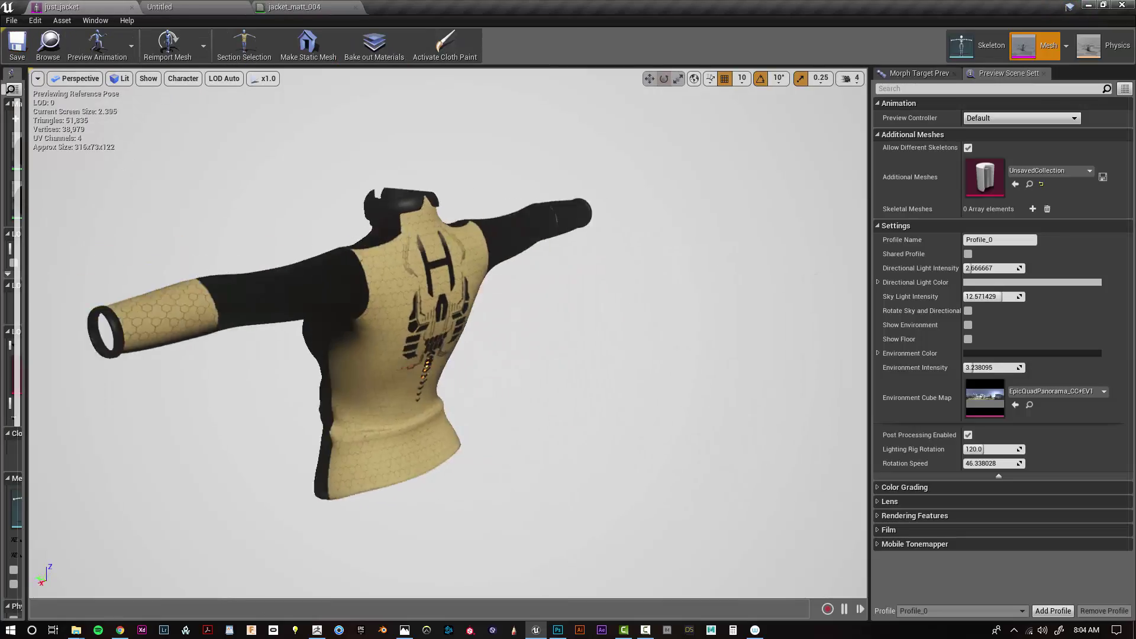
{"action": "left_click_drag", "start_coordinate": [532, 279], "coordinate": [379, 261], "text": "alt"}
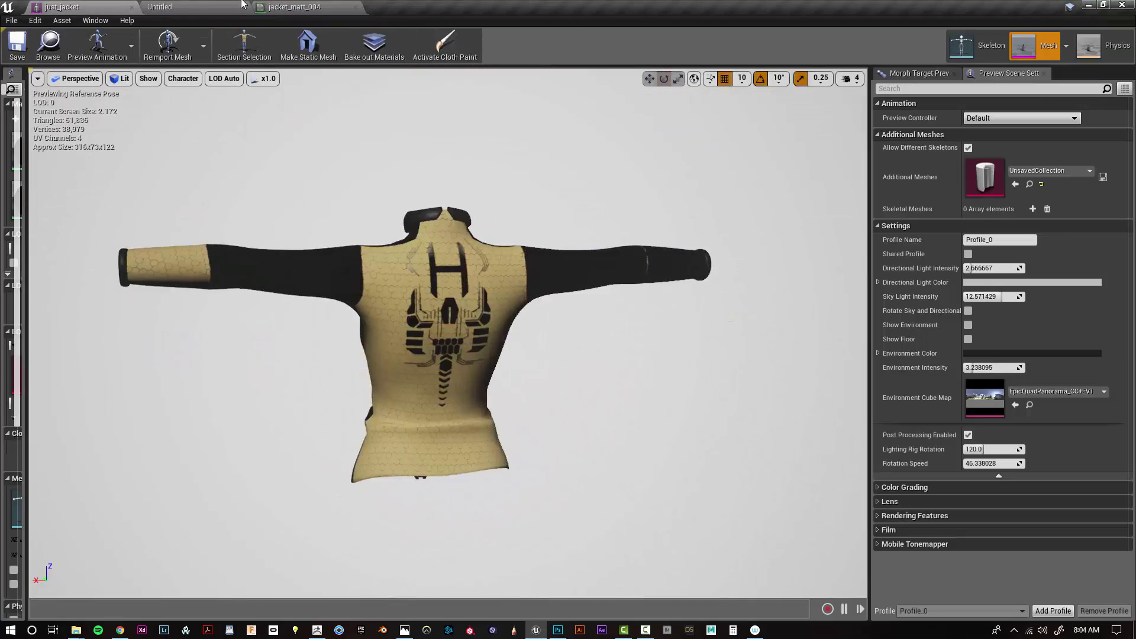
{"action": "left_click", "coordinate": [189, 6]}
{"action": "left_click", "coordinate": [295, 8]}
- Replace the dark tiling sample at the fabric Blend_Screen's Base with the striped JACKAL tiling sample below the main fabric pattern
{"action": "scroll", "coordinate": [657, 220], "scroll_direction": "up", "scroll_amount": 5}
{"action": "right_click_drag", "start_coordinate": [656, 220], "coordinate": [371, 202]}
{"action": "left_click_drag", "start_coordinate": [371, 202], "coordinate": [400, 235]}
{"action": "right_click_drag", "start_coordinate": [401, 235], "coordinate": [389, 414]}
{"action": "left_click", "coordinate": [375, 290]}
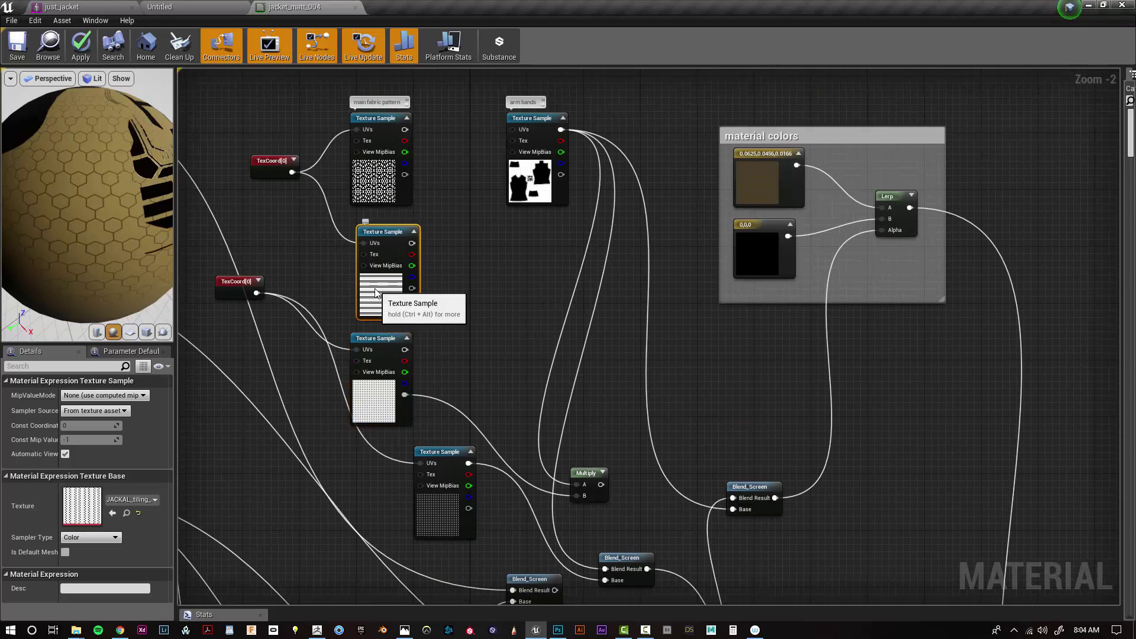
{"action": "right_click_drag", "start_coordinate": [409, 457], "coordinate": [339, 374]}
{"action": "left_click_drag", "start_coordinate": [312, 137], "coordinate": [505, 474]}
{"action": "right_click_drag", "start_coordinate": [505, 474], "coordinate": [738, 560]}
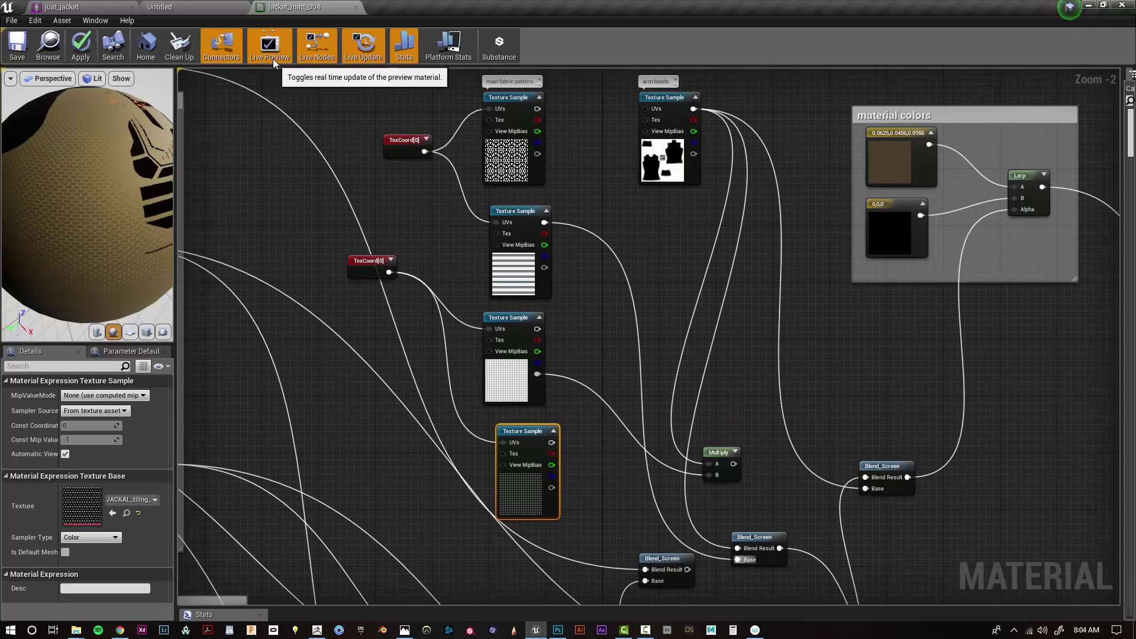
- Turn off live nodes and live update, widen the preview to inspect the fabric, apply the material, and return to the just_jacket mesh
{"action": "left_click_drag", "start_coordinate": [114, 189], "coordinate": [24, 255]}
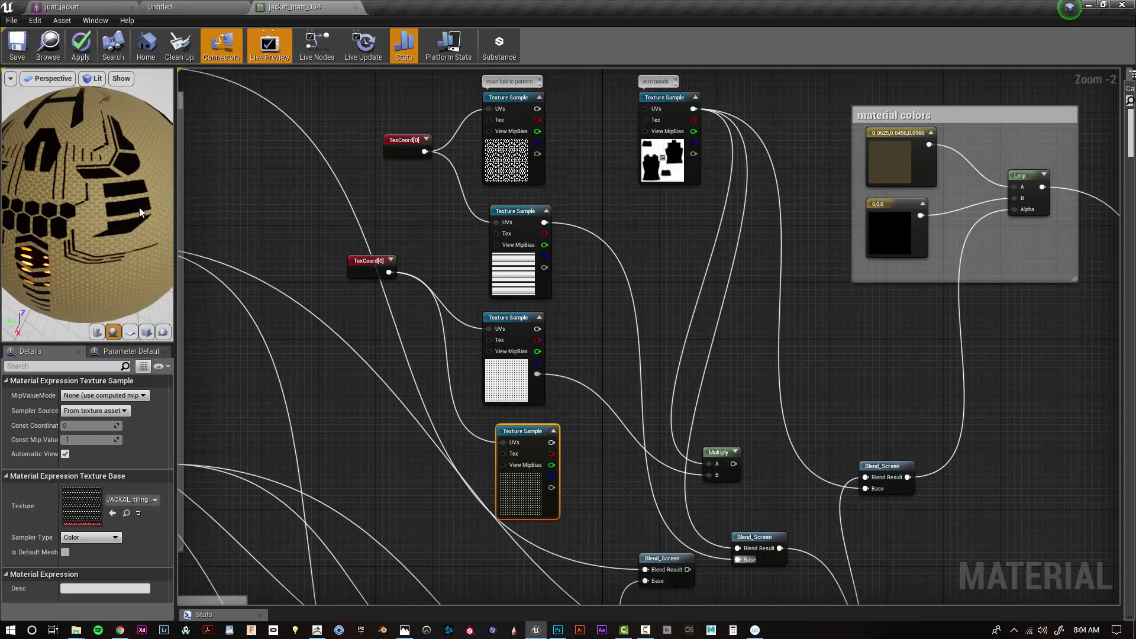
{"action": "left_click_drag", "start_coordinate": [176, 237], "coordinate": [232, 237]}
{"action": "left_click_drag", "start_coordinate": [148, 219], "coordinate": [48, 219]}
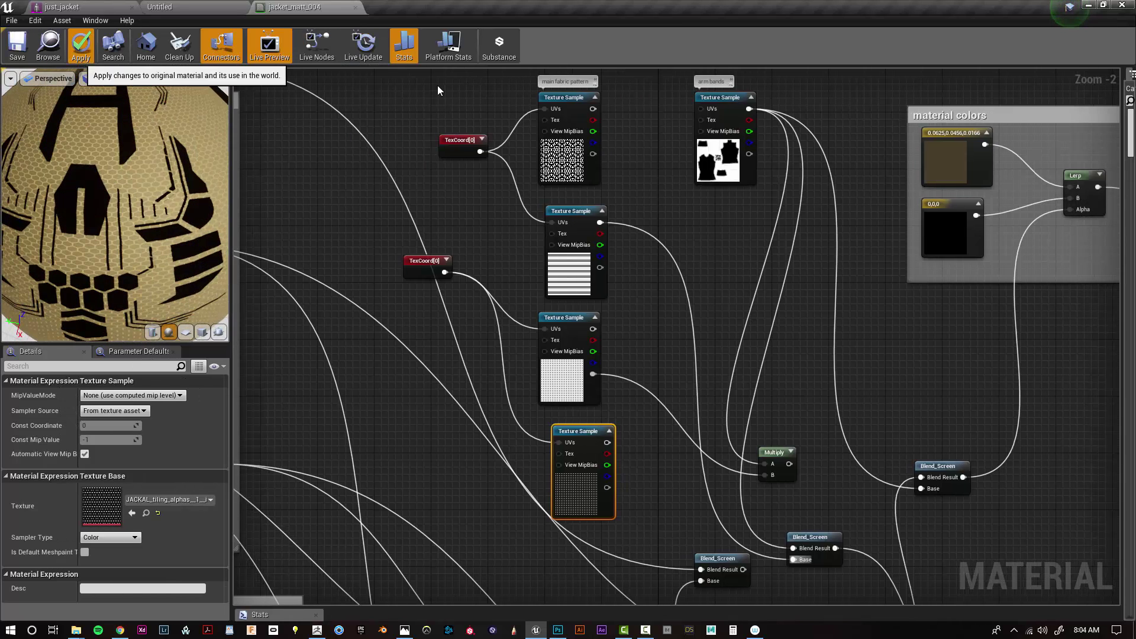
{"action": "left_click", "coordinate": [89, 7]}
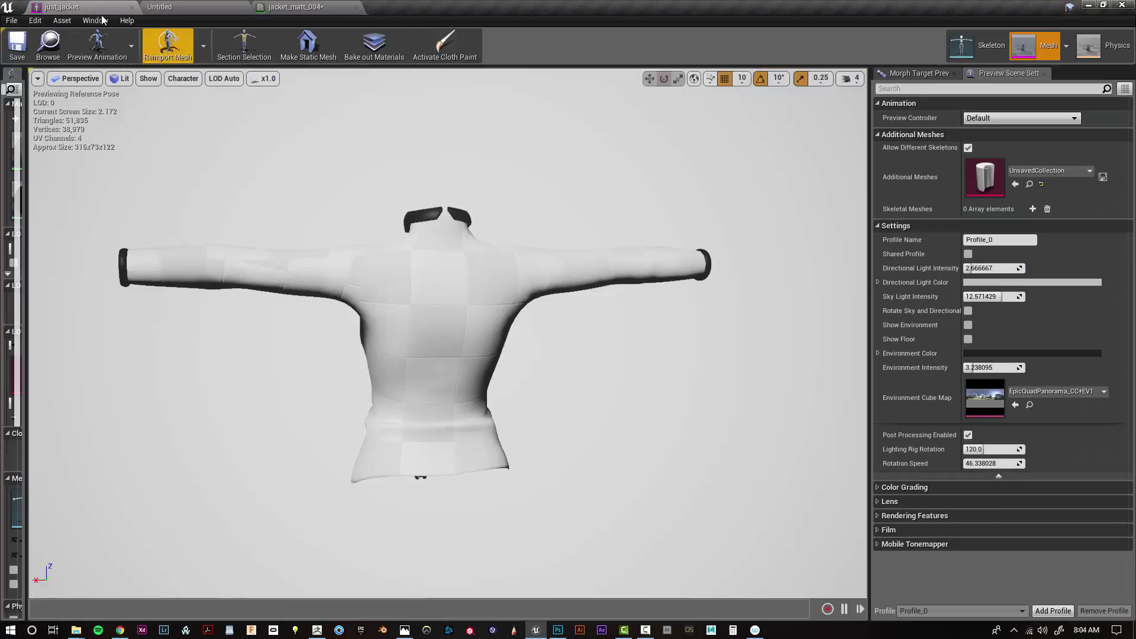
- Move the striped JACKAL tiling sample aside and set the upper TexCoord's UTiling and VTiling to 7
{"action": "mouse_move", "coordinate": [596, 367]}
{"action": "left_mouse_down", "text": "alt"}
{"action": "mouse_move", "coordinate": [669, 367]}
{"action": "mouse_move", "coordinate": [596, 367]}
{"action": "left_mouse_up", "text": "alt"}
{"action": "mouse_move", "coordinate": [595, 366]}
{"action": "right_mouse_down", "text": "alt"}
{"action": "mouse_move", "coordinate": [675, 367]}
{"action": "mouse_move", "coordinate": [596, 367]}
{"action": "right_mouse_up", "text": "alt"}
{"action": "left_click_drag", "start_coordinate": [595, 367], "coordinate": [651, 366], "text": "alt"}
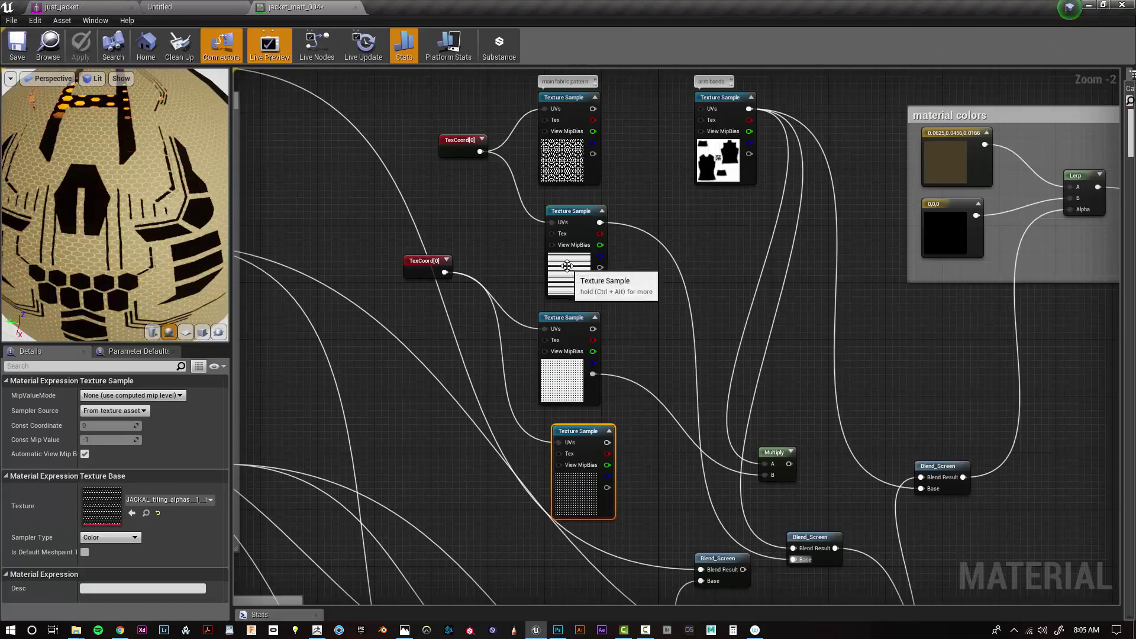
{"action": "left_click_drag", "start_coordinate": [567, 266], "coordinate": [616, 258]}
{"action": "left_click", "coordinate": [463, 149]}
{"action": "type", "text": "7"}
{"action": "left_click", "coordinate": [95, 424]}
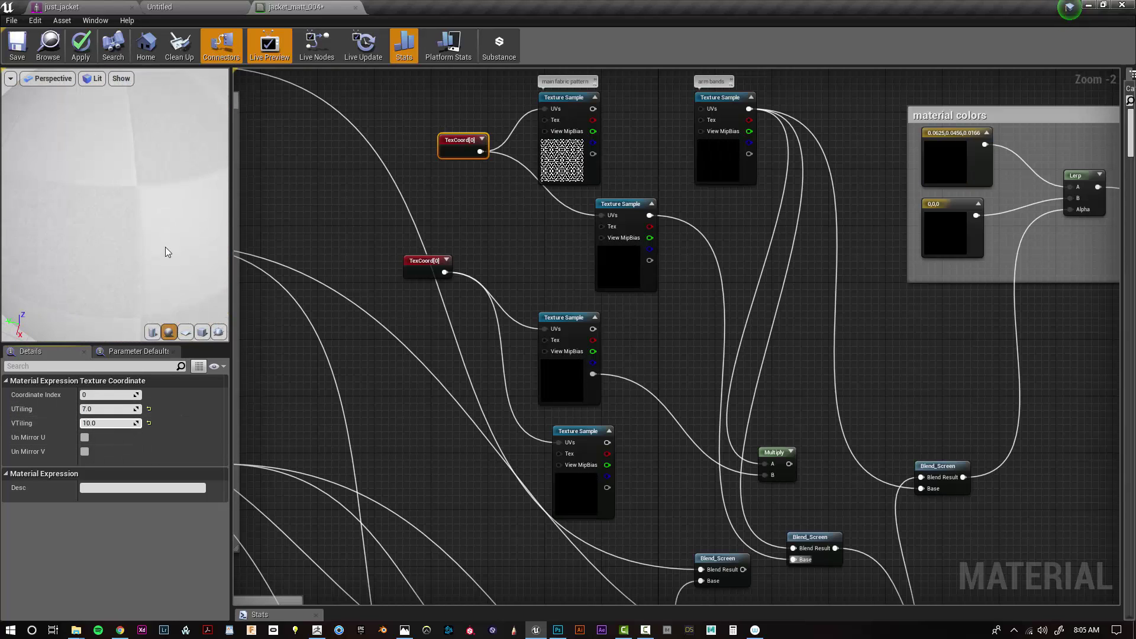
{"action": "type", "text": "7"}
{"action": "key", "text": "Return"}
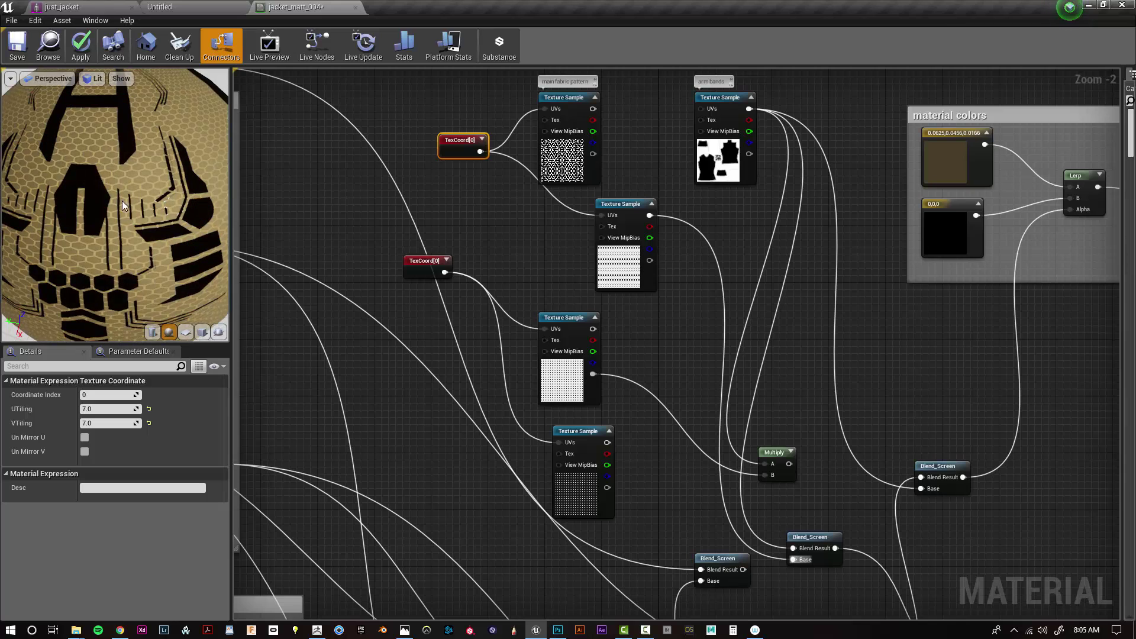
- Save the jacket_matt_004 material and check the retiled fabric on the just_jacket mesh
{"action": "left_click", "coordinate": [19, 55]}
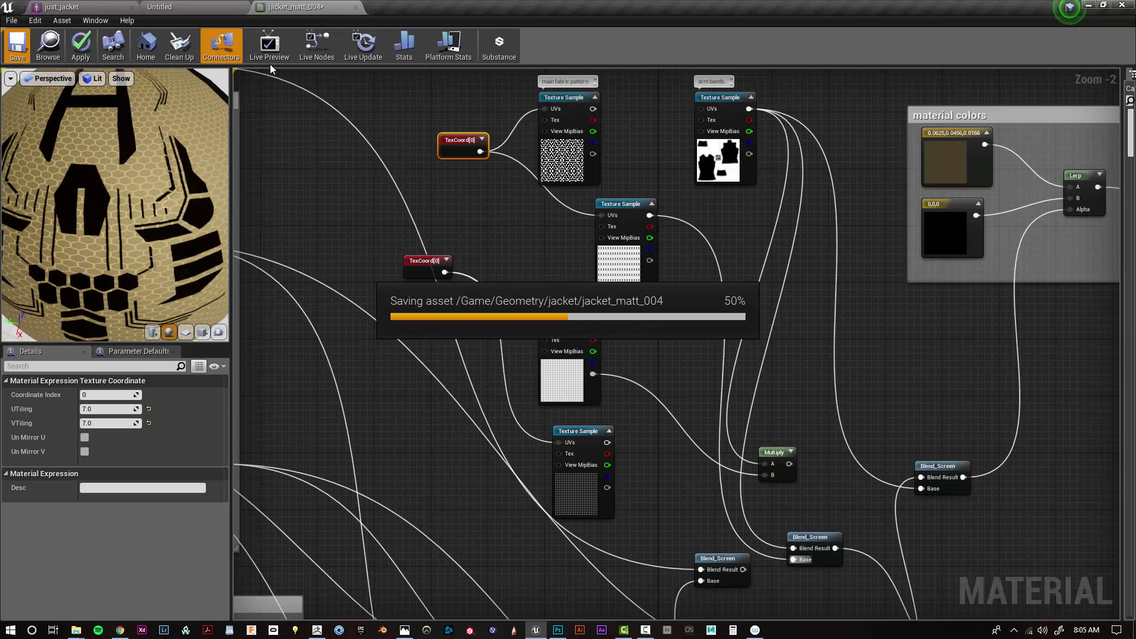
{"action": "left_click", "coordinate": [91, 4]}
{"action": "left_click_drag", "start_coordinate": [678, 479], "coordinate": [533, 485], "text": "alt"}
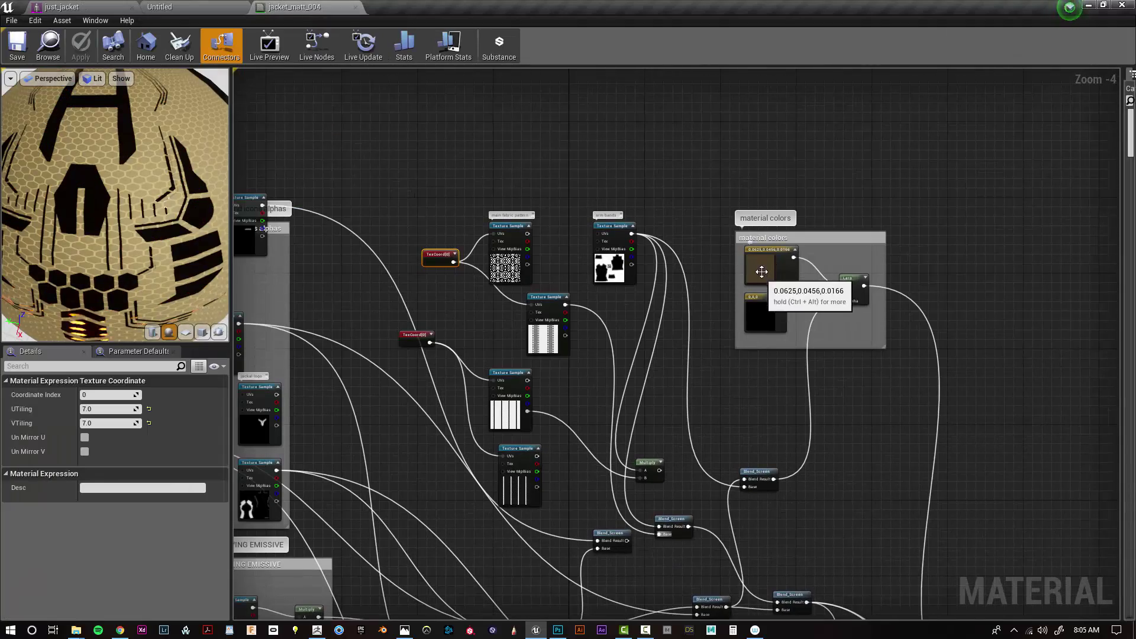
- Adjust the brightness value of the brown colour constant in the material colors group
{"action": "right_click_drag", "start_coordinate": [755, 417], "coordinate": [786, 384]}
{"action": "double_click", "coordinate": [796, 229]}
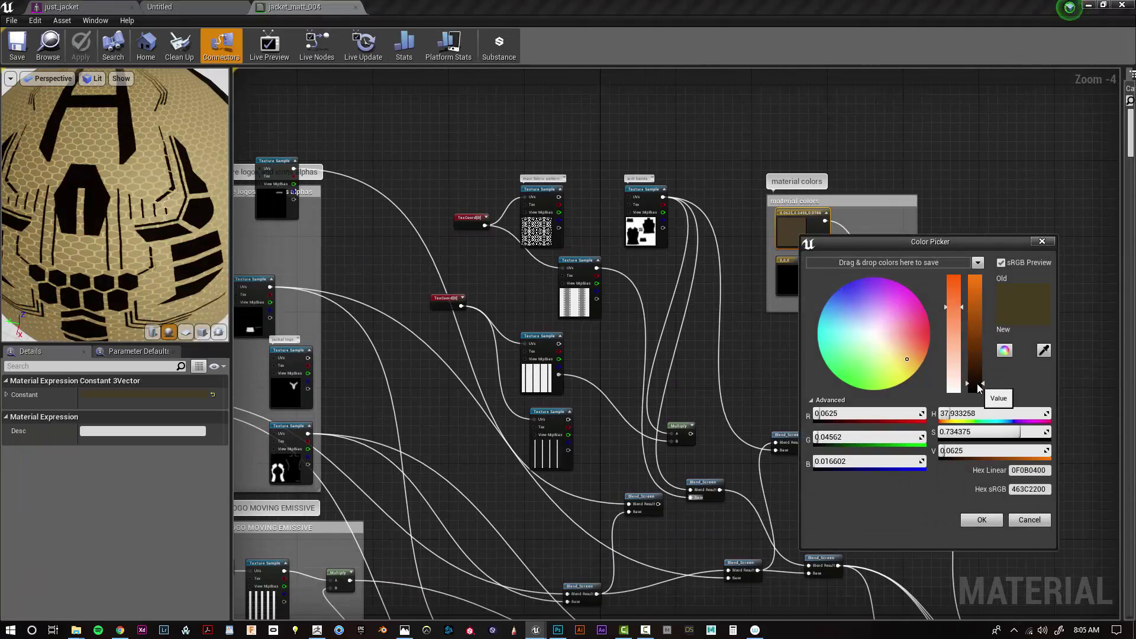
{"action": "left_click", "coordinate": [981, 520]}
- Disconnect the fabric Blend_Screen from the material's Specular input and save the material
{"action": "right_click_drag", "start_coordinate": [883, 493], "coordinate": [675, 195]}
{"action": "scroll", "coordinate": [808, 364], "scroll_direction": "up", "scroll_amount": 4}
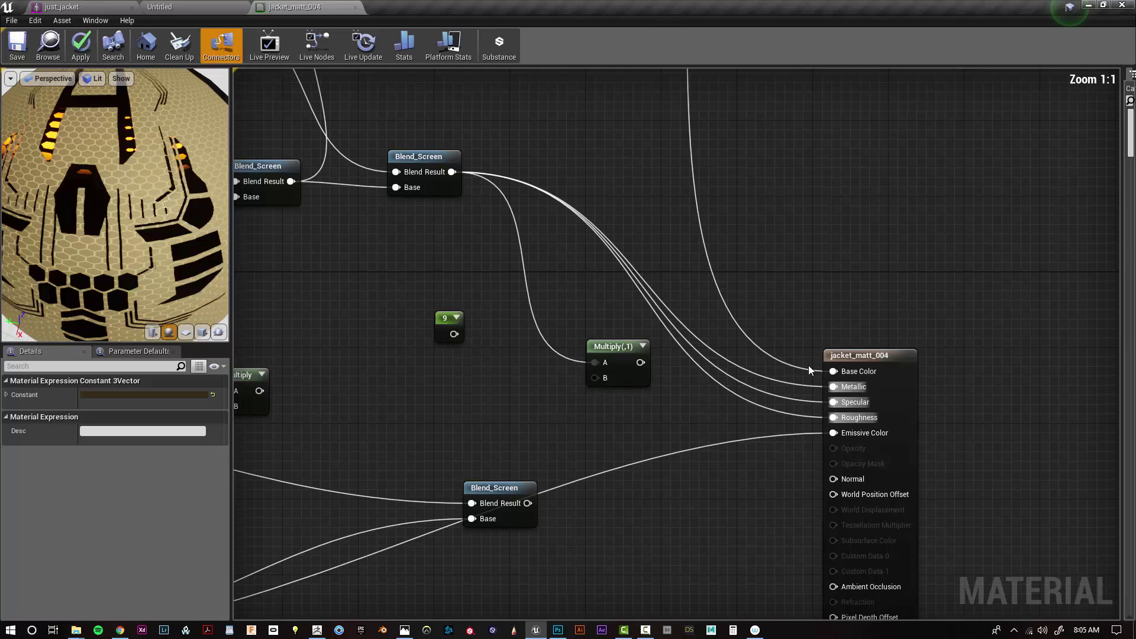
{"action": "left_click", "coordinate": [804, 402], "text": "alt"}
{"action": "key", "text": "ctrl+s"}
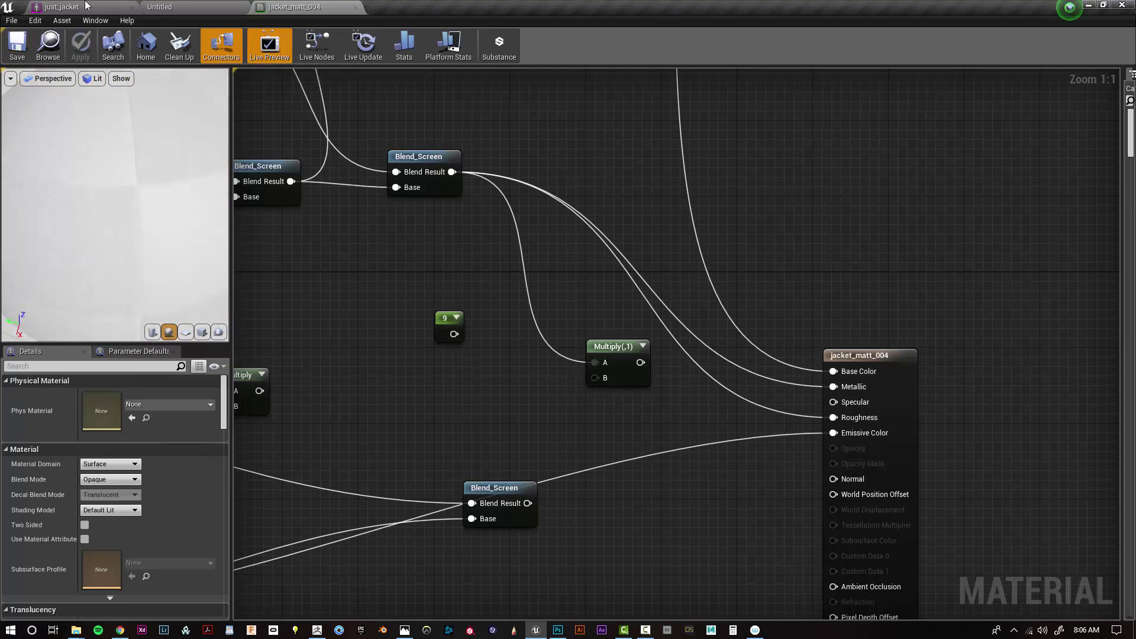
- Inspect the back and front of the just_jacket mesh and set the Lighting Rig Rotation to 360
{"action": "left_click", "coordinate": [63, 8]}
{"action": "left_click_drag", "start_coordinate": [556, 414], "coordinate": [545, 390], "text": "alt"}
{"action": "right_click_drag", "start_coordinate": [545, 390], "coordinate": [521, 390], "text": "alt"}
{"action": "left_click_drag", "start_coordinate": [521, 391], "coordinate": [485, 385], "text": "alt"}
{"action": "right_click_drag", "start_coordinate": [485, 385], "coordinate": [438, 379], "text": "alt"}
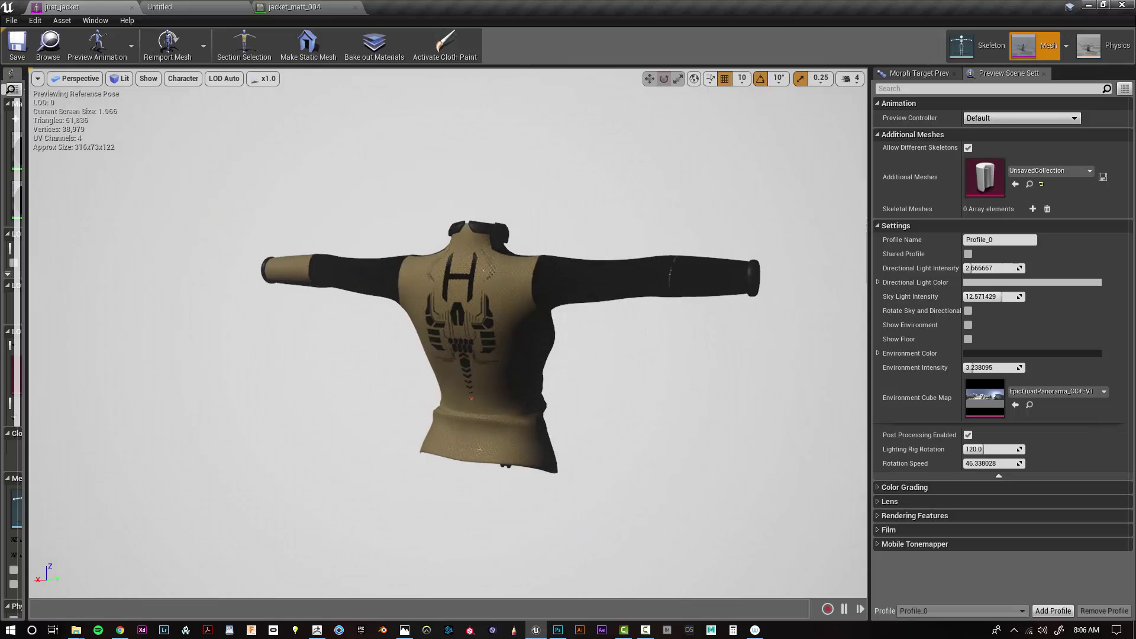
{"action": "left_click_drag", "start_coordinate": [615, 322], "coordinate": [524, 337], "text": "alt"}
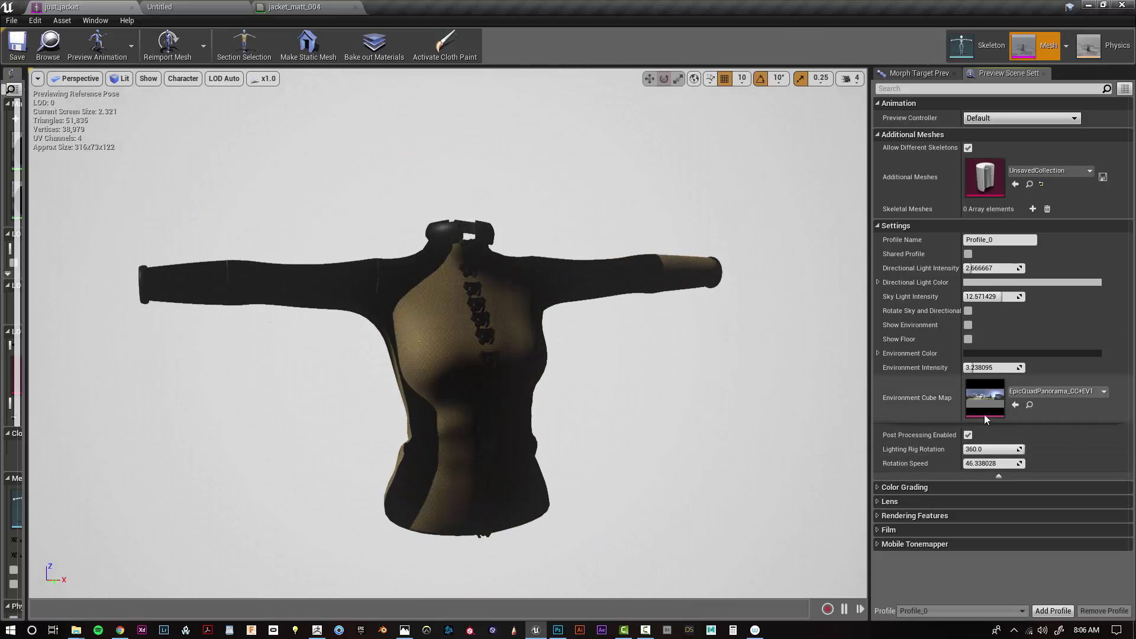
- Set the preview's Environment Intensity to about 4.95, show the environment background, and view the jacket's front up close
{"action": "left_click", "coordinate": [968, 325]}
{"action": "left_click_drag", "start_coordinate": [660, 411], "coordinate": [435, 405], "text": "alt"}
{"action": "left_click", "coordinate": [968, 325]}
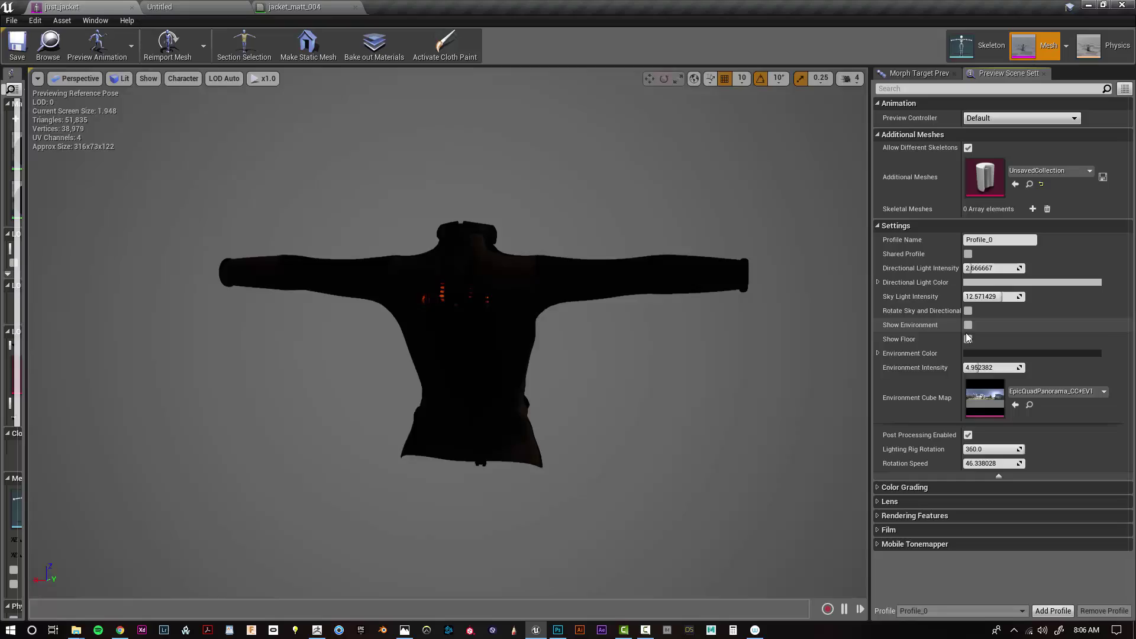
{"action": "left_click", "coordinate": [968, 325]}
{"action": "left_click_drag", "start_coordinate": [533, 379], "coordinate": [281, 367], "text": "alt"}
{"action": "scroll", "coordinate": [532, 367], "scroll_direction": "up", "scroll_amount": 4}
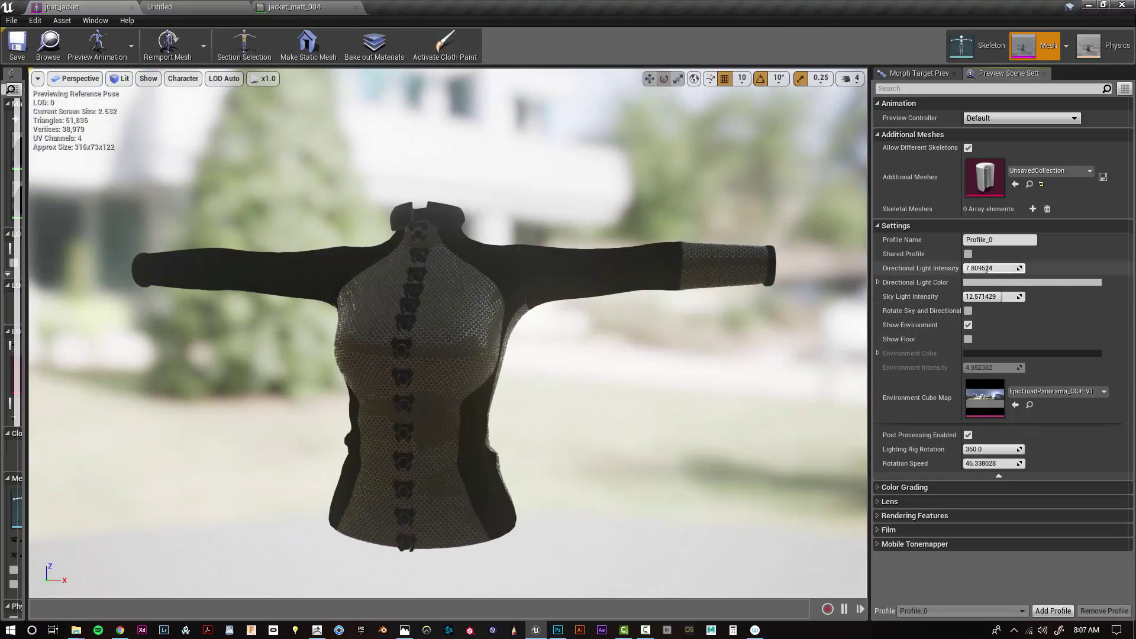
- Set Directional Light Intensity to about 6.48 and Sky Light Intensity to about 9.14, and view the whole jacket
{"action": "left_click_drag", "start_coordinate": [987, 268], "coordinate": [984, 269]}
{"action": "mouse_move", "coordinate": [987, 297]}
{"action": "left_mouse_down"}
{"action": "mouse_move", "coordinate": [963, 297]}
{"action": "mouse_move", "coordinate": [991, 296]}
{"action": "left_mouse_up"}
{"action": "left_click_drag", "start_coordinate": [533, 366], "coordinate": [639, 361], "text": "alt"}
{"action": "scroll", "coordinate": [639, 361], "scroll_direction": "down", "scroll_amount": 5}
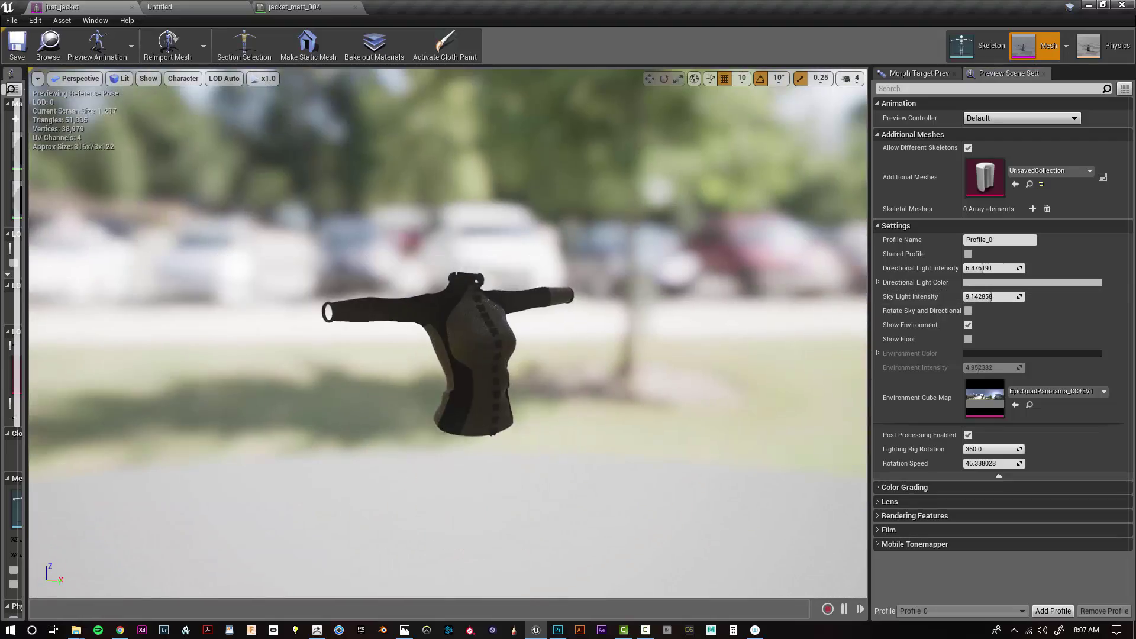
- Save a copy of the jacket_matt_004 material as jacket_matt_005 in the jacket folder
{"action": "right_click_drag", "start_coordinate": [533, 361], "coordinate": [639, 361], "text": "alt"}
{"action": "left_click_drag", "start_coordinate": [639, 361], "coordinate": [83, 403], "text": "alt"}
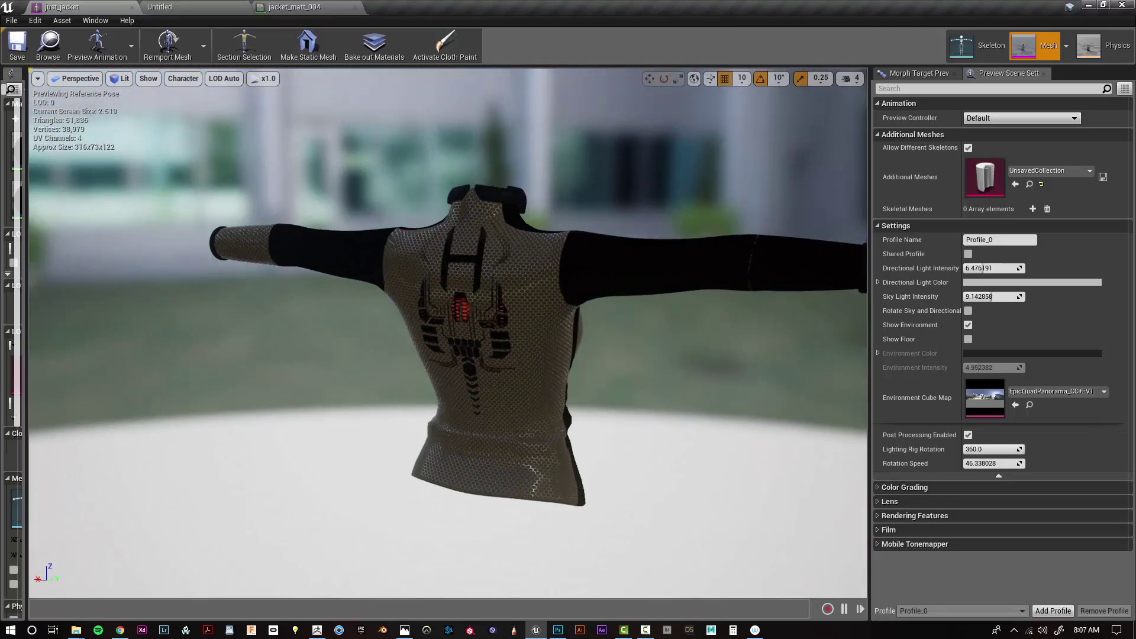
{"action": "left_click", "coordinate": [290, 8]}
{"action": "right_click_drag", "start_coordinate": [255, 444], "coordinate": [714, 405]}
{"action": "scroll", "coordinate": [714, 408], "scroll_direction": "down", "scroll_amount": 7}
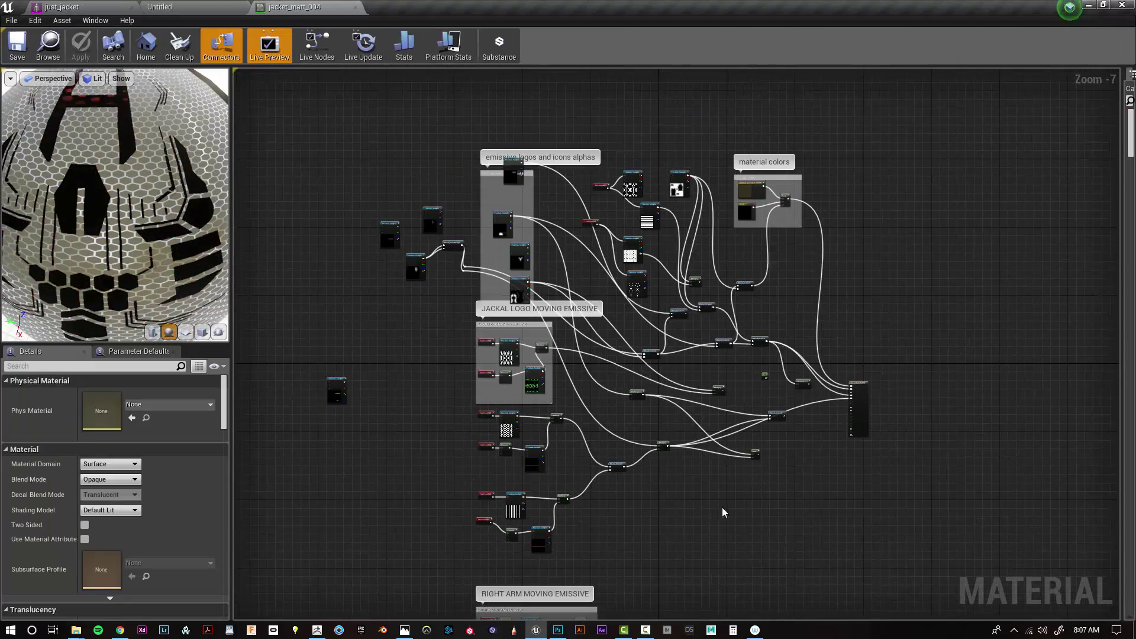
{"action": "left_click", "coordinate": [53, 56]}
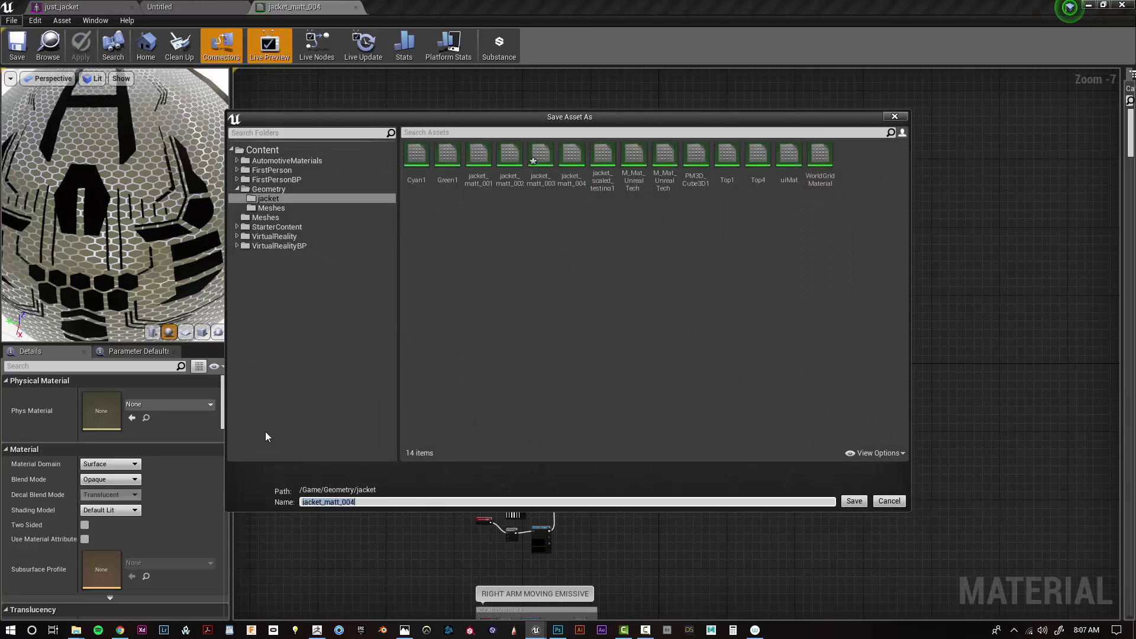
{"action": "key", "text": "BackSpace"}
{"action": "type", "text": "5"}
{"action": "key", "text": "Return"}
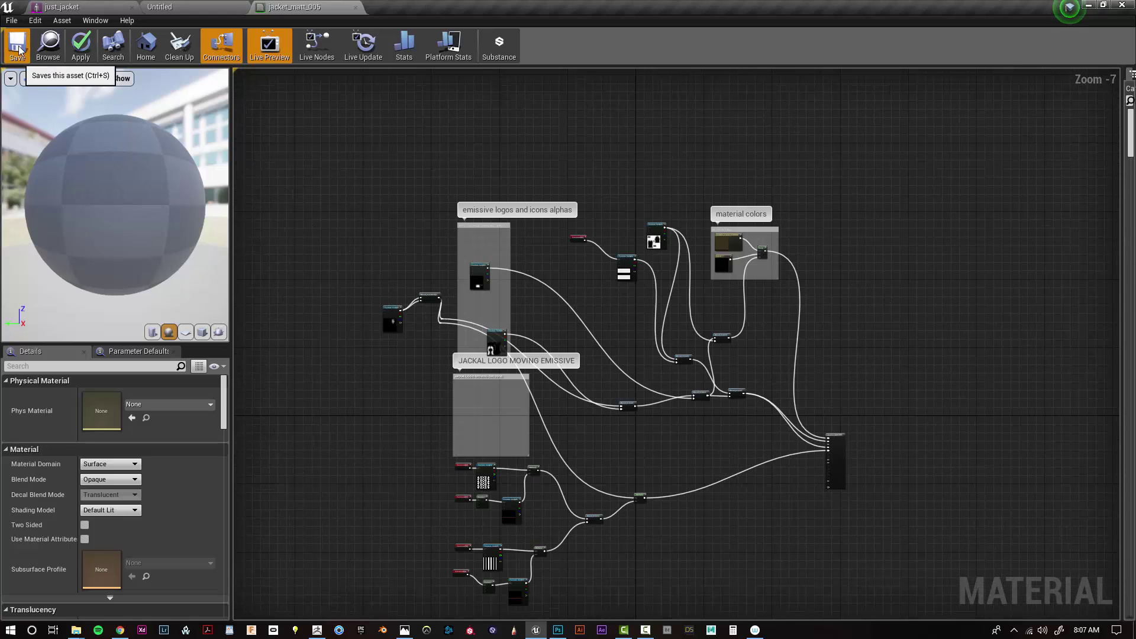
{"action": "left_click", "coordinate": [19, 46]}
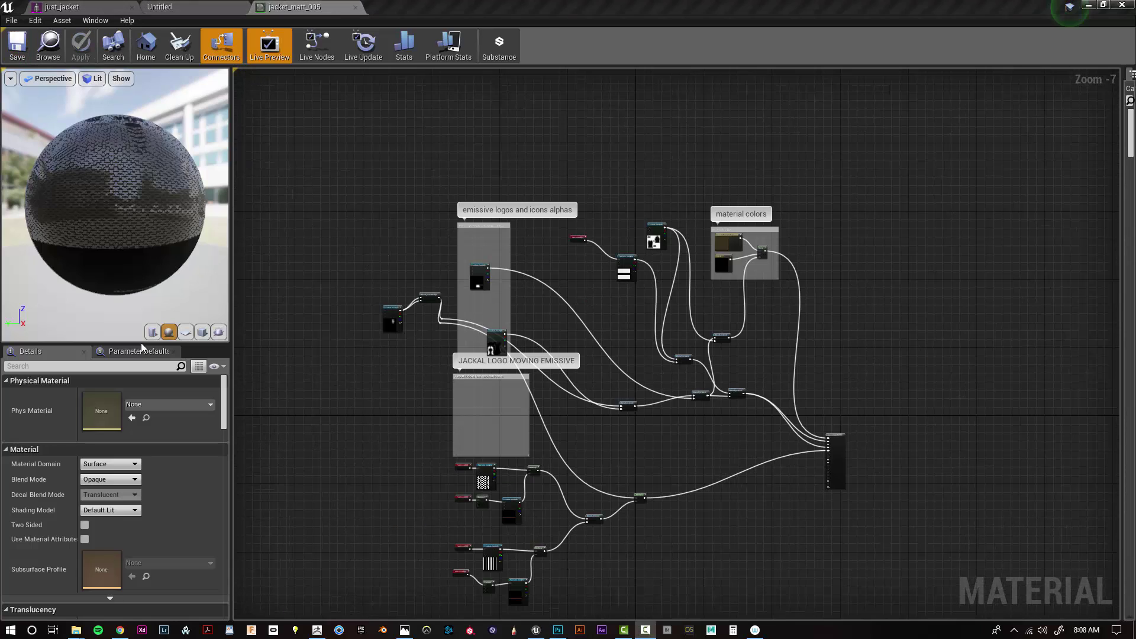
- Open the material assigned to Element 0 of the just_jacket mesh for editing
{"action": "left_click", "coordinate": [95, 7]}
{"action": "left_click_drag", "start_coordinate": [27, 210], "coordinate": [205, 207]}
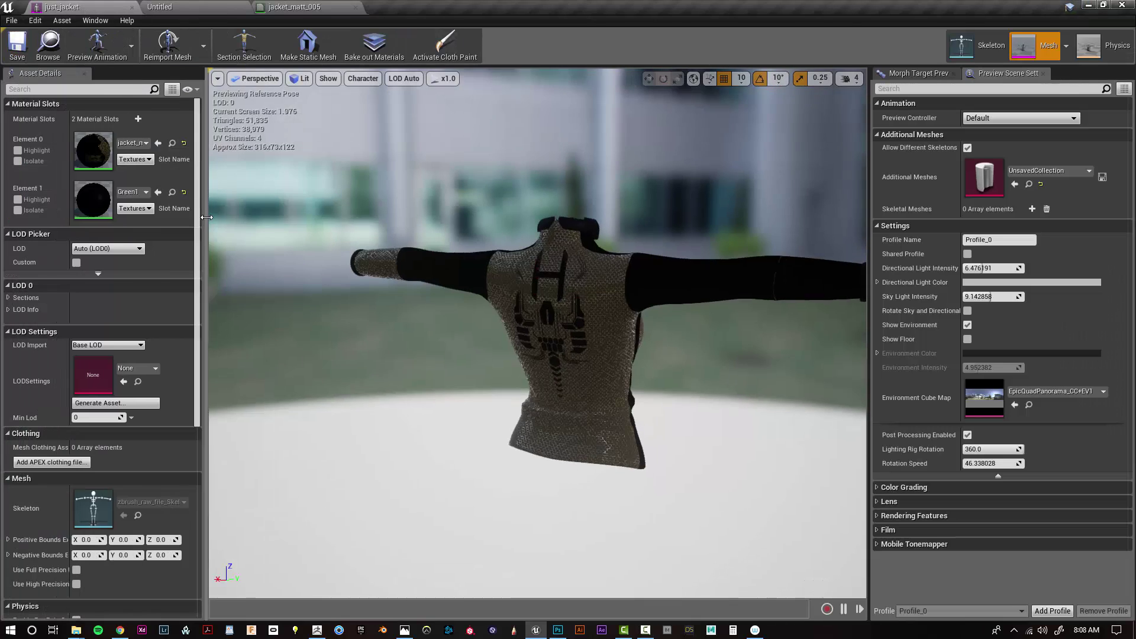
{"action": "left_click", "coordinate": [135, 145]}
{"action": "double_click", "coordinate": [103, 152]}
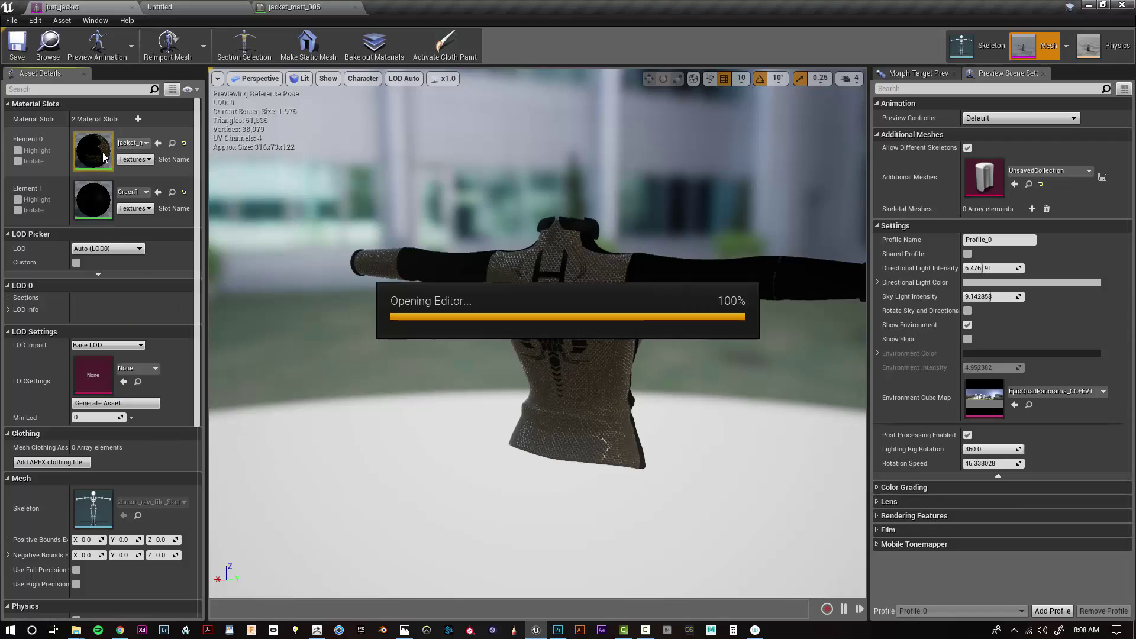
- Place the pulse_alpha texture sample below Blend_ColorDodge and connect its output to the reroute nodes in place of the blend result
{"action": "scroll", "coordinate": [506, 407], "scroll_direction": "down", "scroll_amount": 10}
{"action": "right_click_drag", "start_coordinate": [505, 408], "coordinate": [853, 450]}
{"action": "scroll", "coordinate": [644, 322], "scroll_direction": "up", "scroll_amount": 9}
{"action": "right_click_drag", "start_coordinate": [544, 376], "coordinate": [731, 351]}
{"action": "left_click", "coordinate": [438, 224]}
{"action": "left_click", "coordinate": [599, 187]}
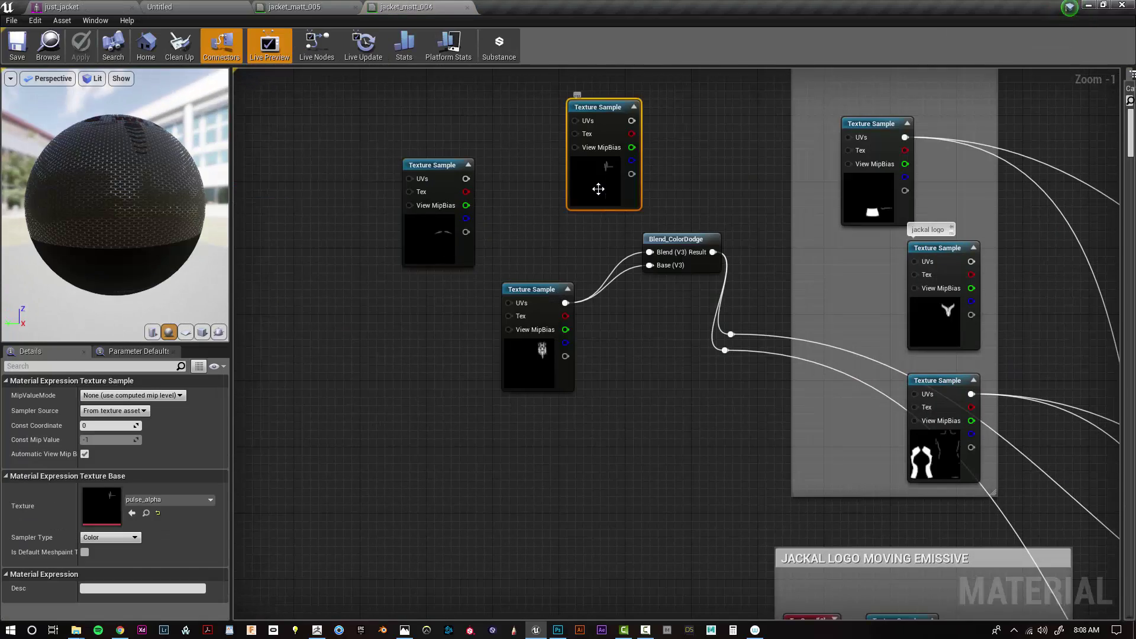
{"action": "right_click_drag", "start_coordinate": [599, 188], "coordinate": [512, 152]}
{"action": "left_click_drag", "start_coordinate": [355, 195], "coordinate": [304, 119]}
{"action": "right_click_drag", "start_coordinate": [580, 378], "coordinate": [472, 413]}
{"action": "left_click_drag", "start_coordinate": [429, 194], "coordinate": [459, 432]}
{"action": "scroll", "coordinate": [459, 414], "scroll_direction": "up", "scroll_amount": 1}
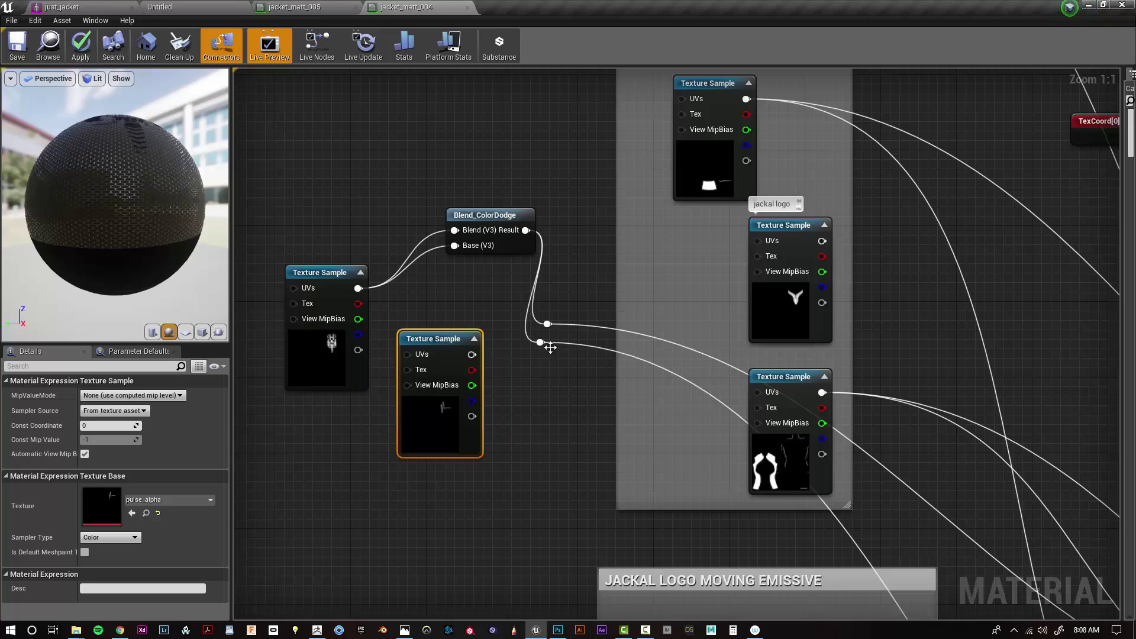
{"action": "left_click_drag", "start_coordinate": [472, 354], "coordinate": [547, 324]}
- Change the brown constant in the material colors group to near-white (0.979, 0.975, 0.969) and apply the material
{"action": "left_click_drag", "start_coordinate": [231, 265], "coordinate": [60, 211]}
{"action": "scroll", "coordinate": [617, 358], "scroll_direction": "down", "scroll_amount": 8}
{"action": "right_click_drag", "start_coordinate": [728, 255], "coordinate": [615, 351]}
{"action": "scroll", "coordinate": [616, 351], "scroll_direction": "up", "scroll_amount": 8}
{"action": "double_click", "coordinate": [586, 237]}
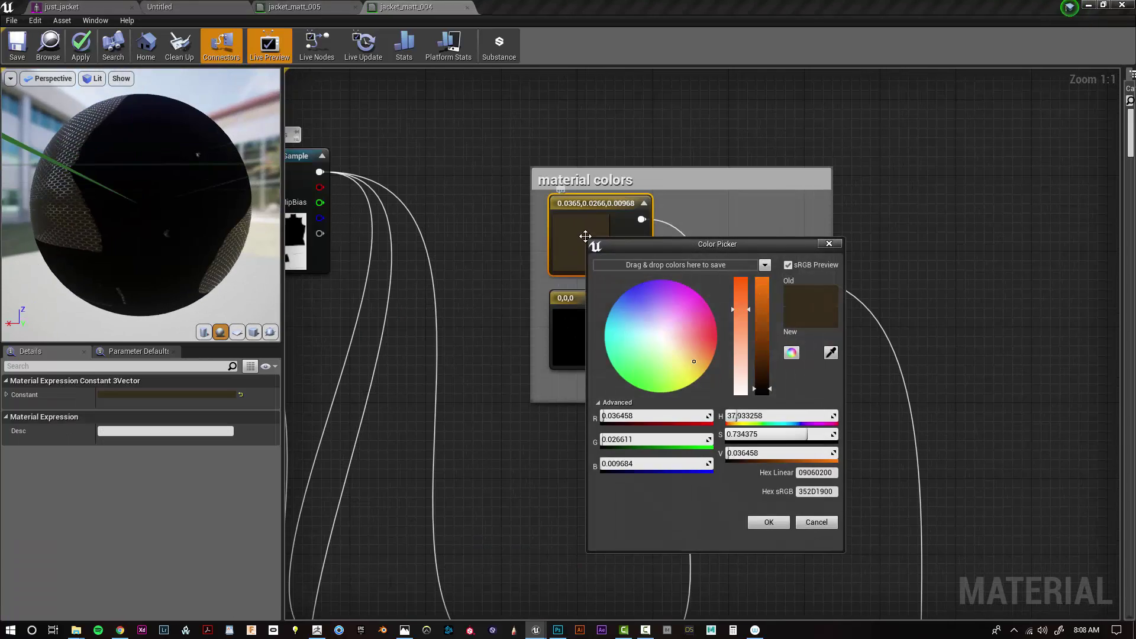
{"action": "left_click", "coordinate": [744, 392]}
{"action": "left_click_drag", "start_coordinate": [760, 381], "coordinate": [761, 282]}
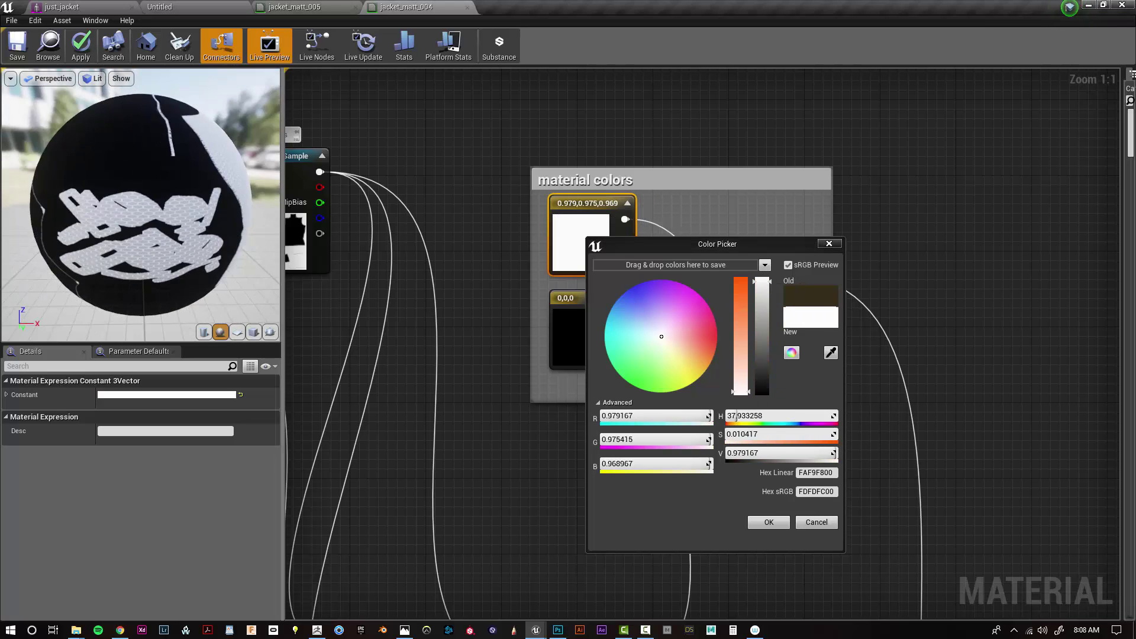
{"action": "left_click", "coordinate": [768, 522]}
{"action": "left_click", "coordinate": [80, 45]}
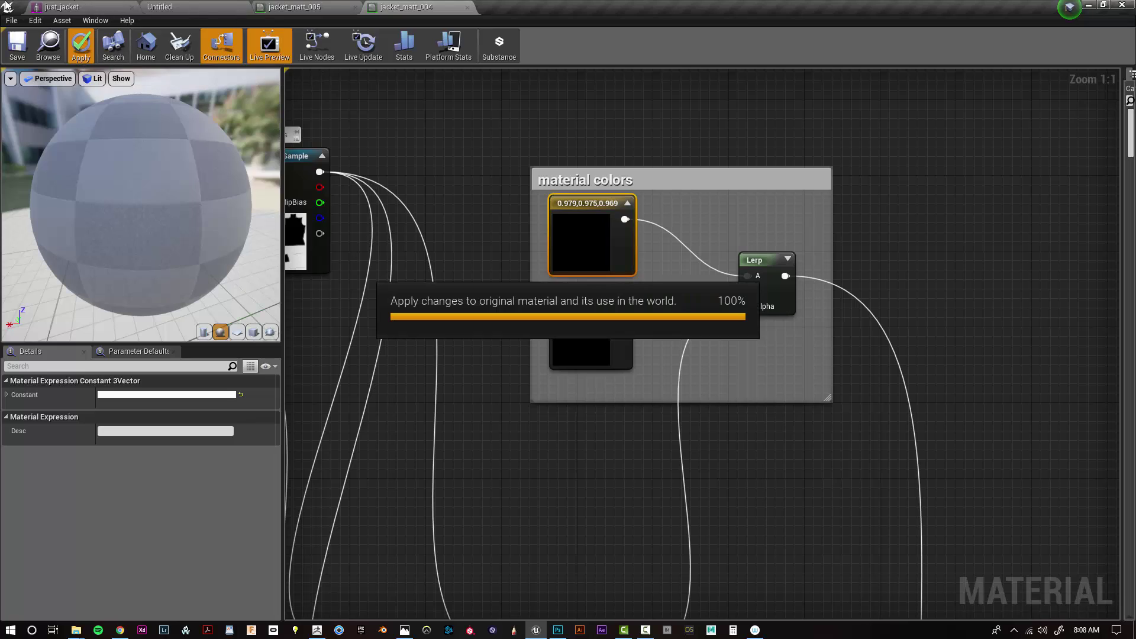
- In the just_jacket preview, hide the environment and set the lighting rig rotation to about 65.14 to light the jacket's back
{"action": "left_click", "coordinate": [86, 8]}
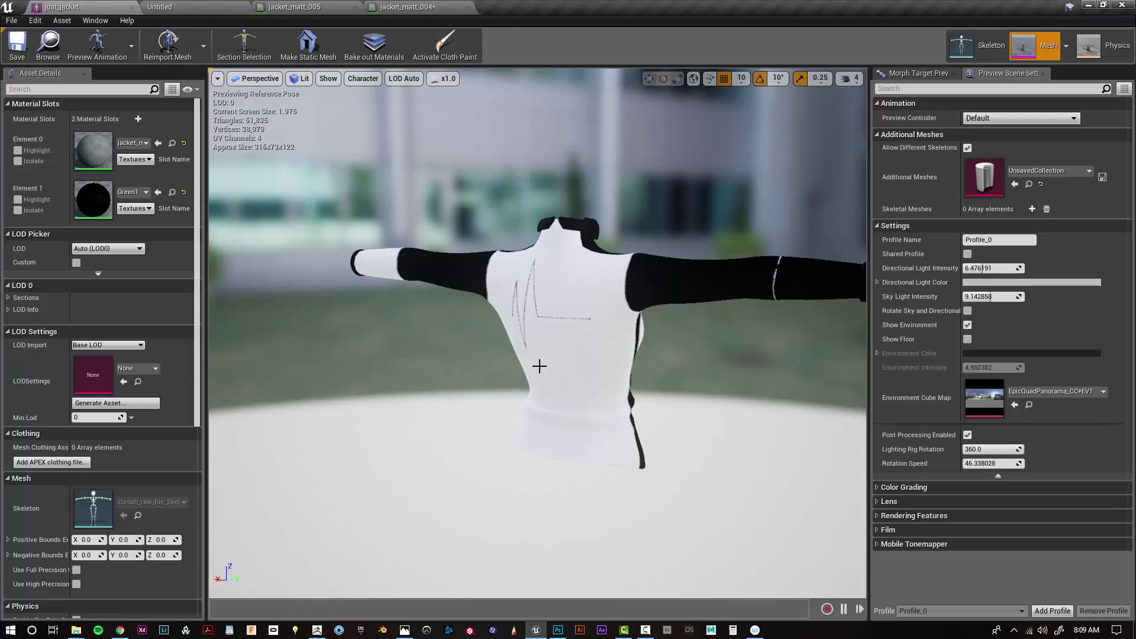
{"action": "left_click_drag", "start_coordinate": [538, 366], "coordinate": [841, 391], "text": "alt"}
{"action": "scroll", "coordinate": [592, 355], "scroll_direction": "up", "scroll_amount": 4}
{"action": "left_click", "coordinate": [969, 325]}
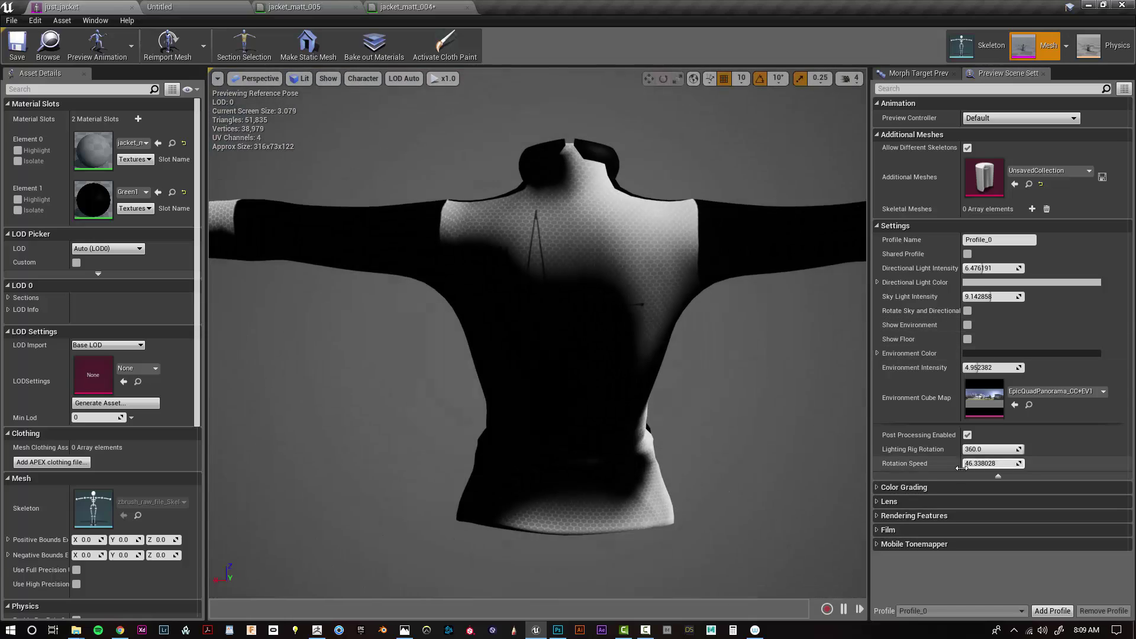
{"action": "left_click_drag", "start_coordinate": [994, 449], "coordinate": [973, 450]}
{"action": "left_click_drag", "start_coordinate": [603, 477], "coordinate": [550, 491], "text": "alt"}
{"action": "scroll", "coordinate": [603, 477], "scroll_direction": "down", "scroll_amount": 2}
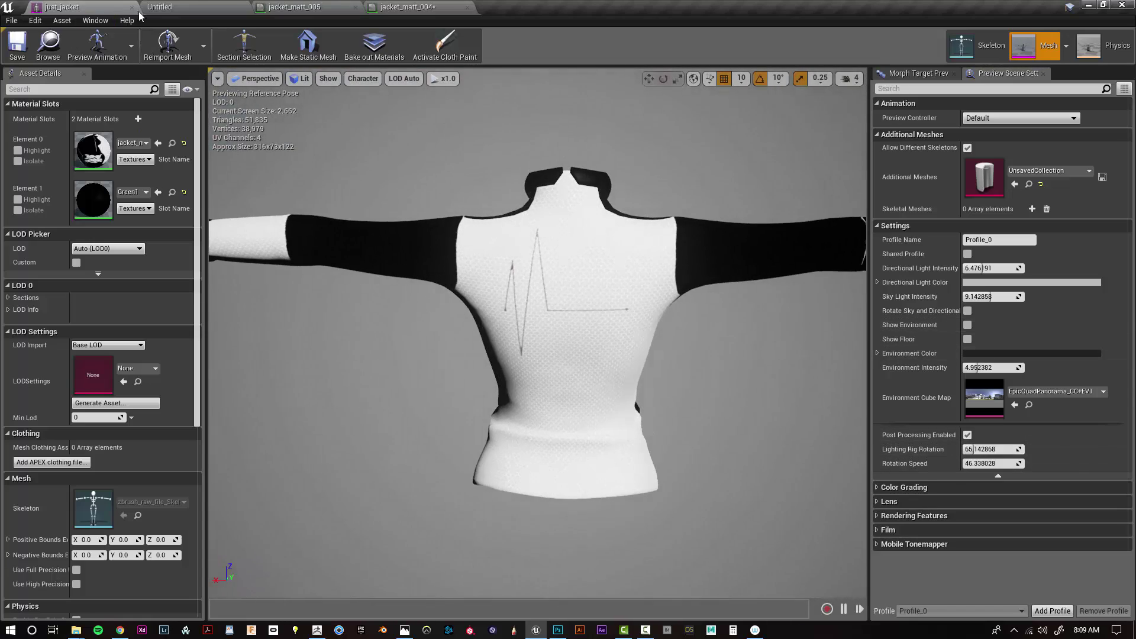
- Return to the jacket_matt_004 graph and bring the moving emissive nodes below the JACKAL LOGO group into view
{"action": "left_click", "coordinate": [421, 9]}
{"action": "scroll", "coordinate": [611, 296], "scroll_direction": "down", "scroll_amount": 12}
{"action": "scroll", "coordinate": [526, 420], "scroll_direction": "up", "scroll_amount": 9}
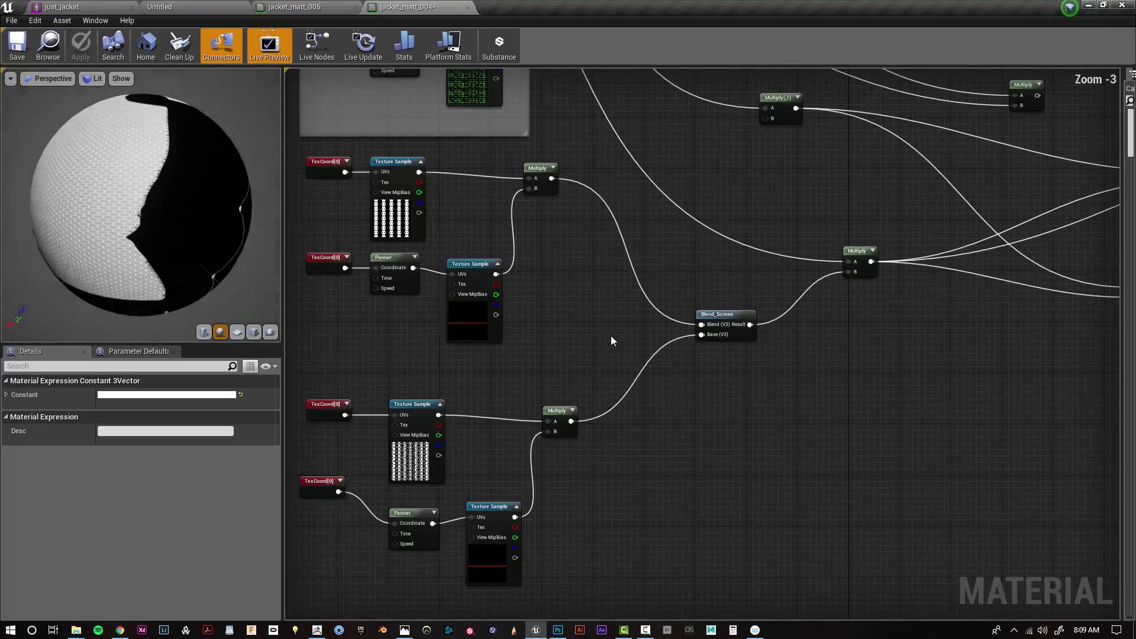
{"action": "scroll", "coordinate": [681, 341], "scroll_direction": "down", "scroll_amount": 2}
{"action": "right_click_drag", "start_coordinate": [757, 339], "coordinate": [614, 290]}
{"action": "left_click_drag", "start_coordinate": [447, 391], "coordinate": [781, 324]}
{"action": "left_click", "coordinate": [889, 248]}
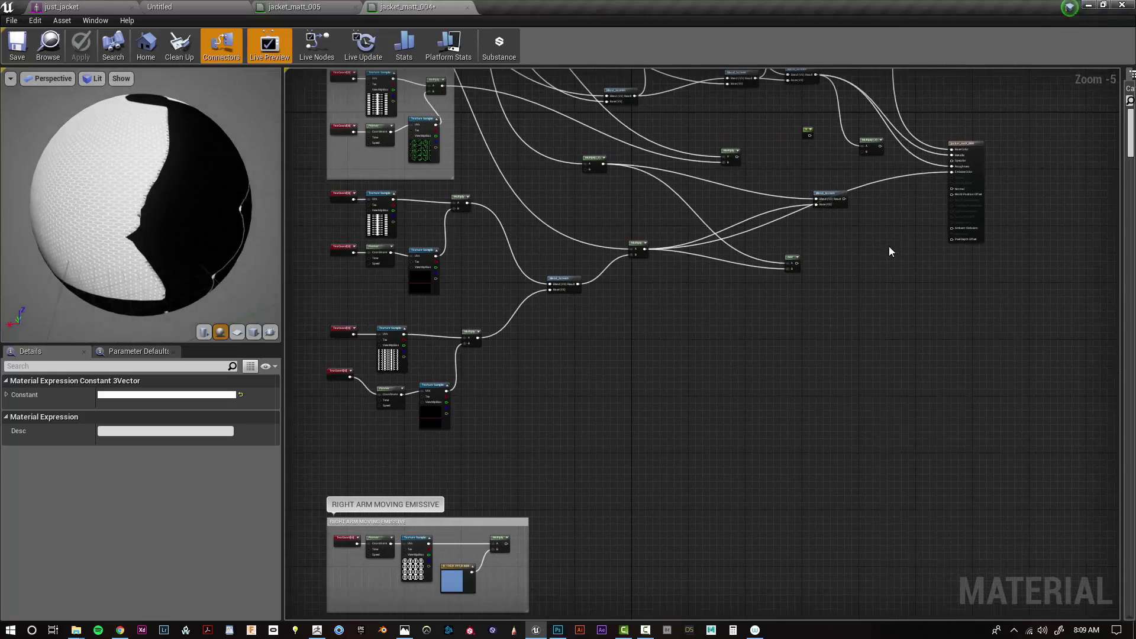
- Connect the lowest red-line texture sample to the B input of the Multiply after Blend_Screen, and that Multiply to the material's Emissive Color
{"action": "scroll", "coordinate": [498, 393], "scroll_direction": "up", "scroll_amount": 1}
{"action": "right_click_drag", "start_coordinate": [467, 388], "coordinate": [615, 415]}
{"action": "scroll", "coordinate": [616, 414], "scroll_direction": "down", "scroll_amount": 1}
{"action": "left_click_drag", "start_coordinate": [284, 299], "coordinate": [157, 304]}
{"action": "scroll", "coordinate": [544, 358], "scroll_direction": "down", "scroll_amount": 2}
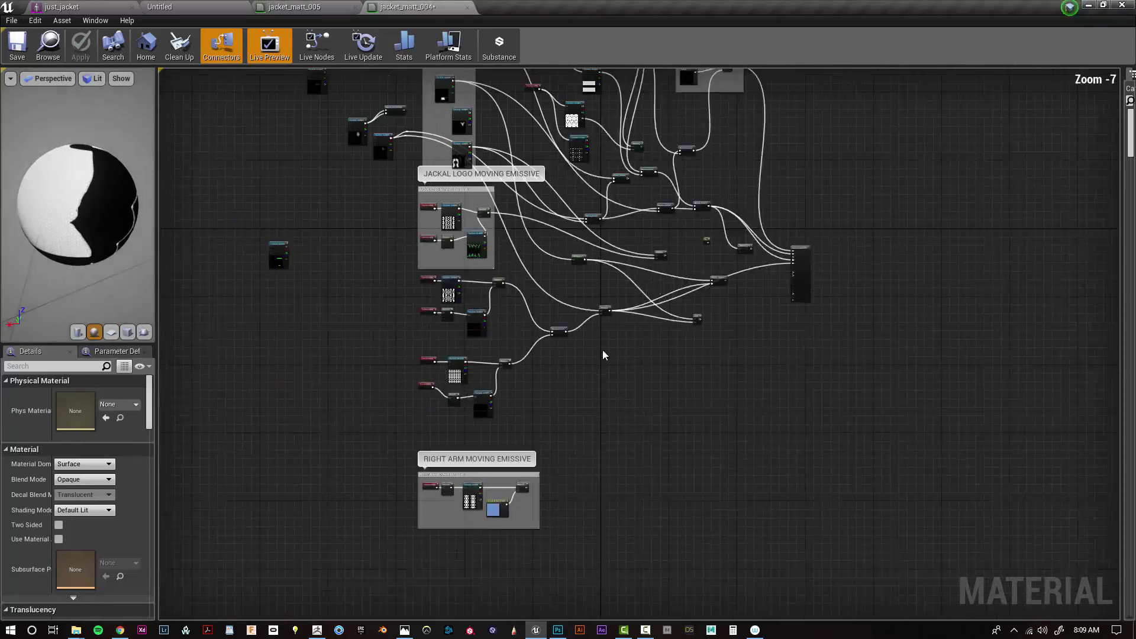
{"action": "right_click_drag", "start_coordinate": [491, 185], "coordinate": [594, 289]}
{"action": "scroll", "coordinate": [594, 289], "scroll_direction": "up", "scroll_amount": 3}
{"action": "right_click_drag", "start_coordinate": [675, 437], "coordinate": [549, 215]}
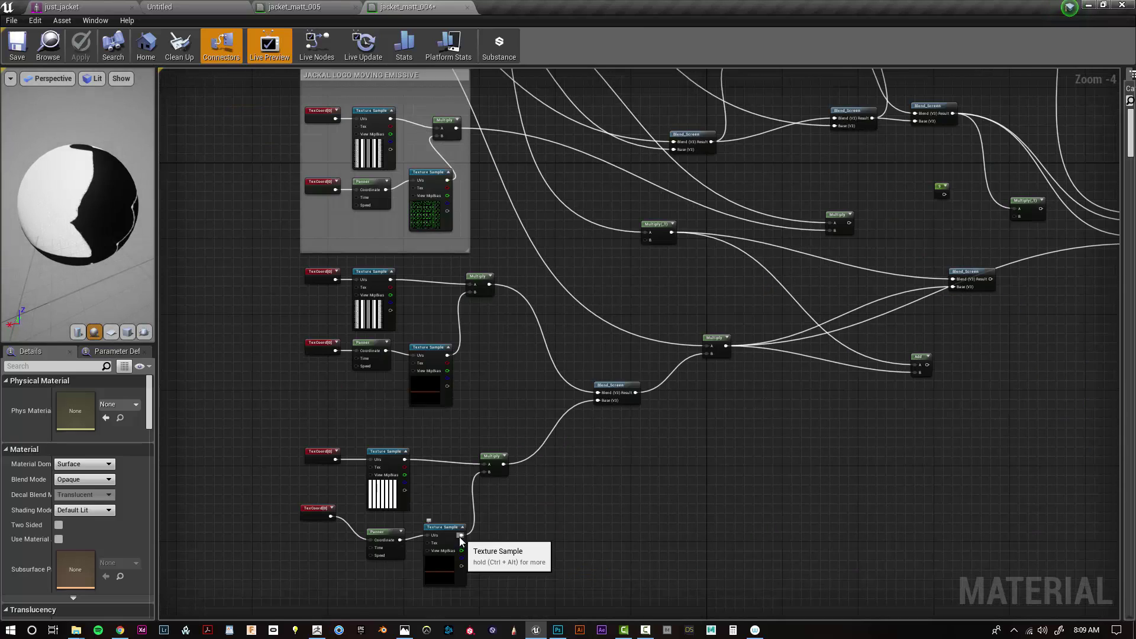
{"action": "left_click_drag", "start_coordinate": [461, 536], "coordinate": [710, 357]}
{"action": "right_click_drag", "start_coordinate": [793, 430], "coordinate": [395, 485]}
{"action": "left_click_drag", "start_coordinate": [329, 402], "coordinate": [735, 300]}
- Check the Panner speed and TexCoord tiling settings that drive the red-line texture sample
{"action": "right_click_drag", "start_coordinate": [237, 526], "coordinate": [715, 285]}
{"action": "scroll", "coordinate": [515, 372], "scroll_direction": "up", "scroll_amount": 4}
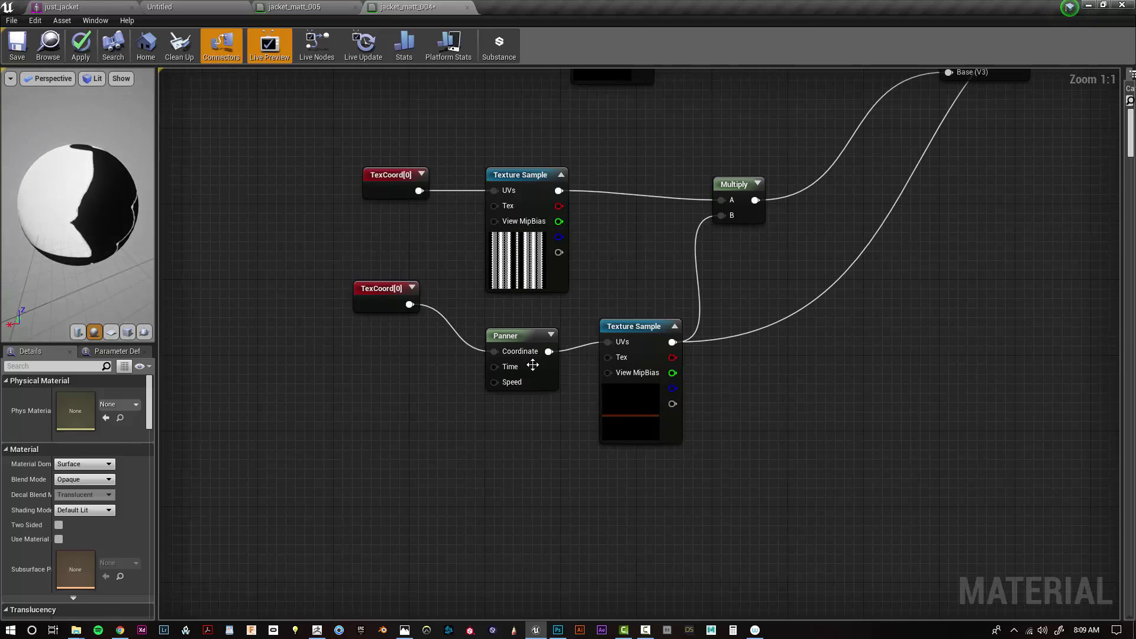
{"action": "left_click", "coordinate": [533, 365]}
{"action": "left_click", "coordinate": [74, 410]}
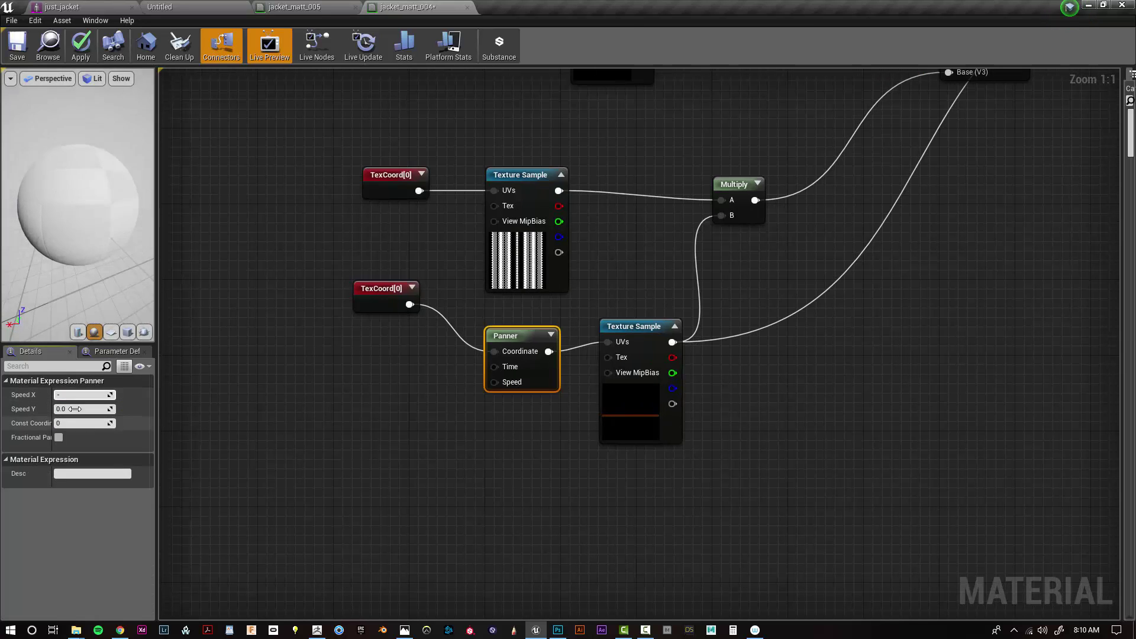
{"action": "left_click", "coordinate": [378, 445]}
{"action": "left_click", "coordinate": [385, 305]}
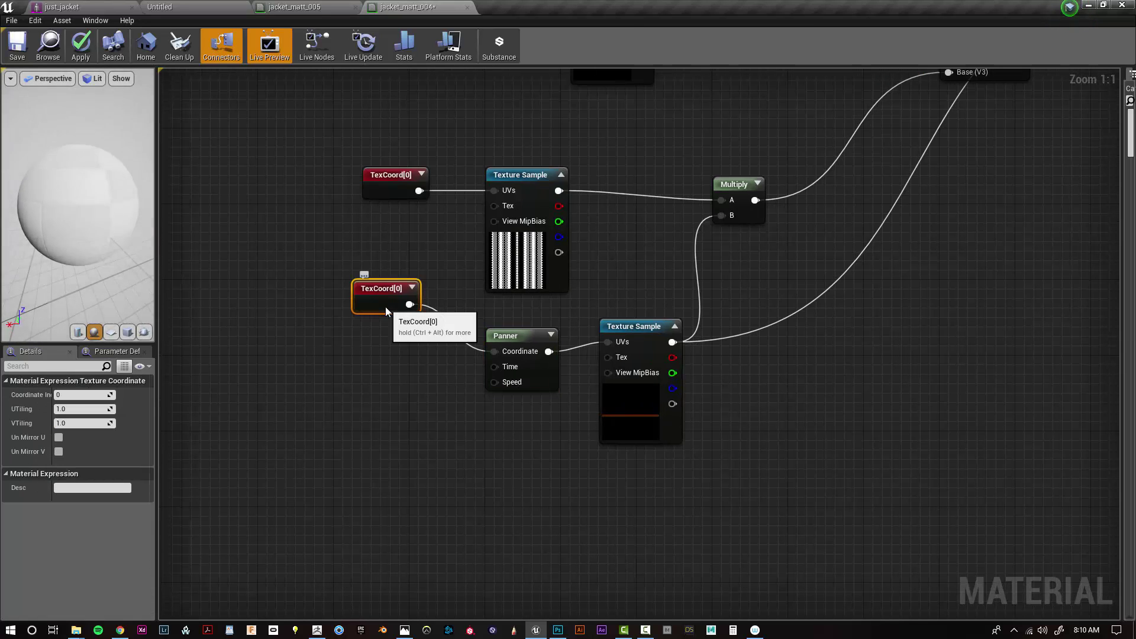
{"action": "left_click", "coordinate": [630, 457]}
- Switch to Photoshop and create a new 250 × 250 pixel RGB document
{"action": "left_click", "coordinate": [556, 629]}
{"action": "left_click", "coordinate": [105, 47]}
{"action": "left_click", "coordinate": [248, 50]}
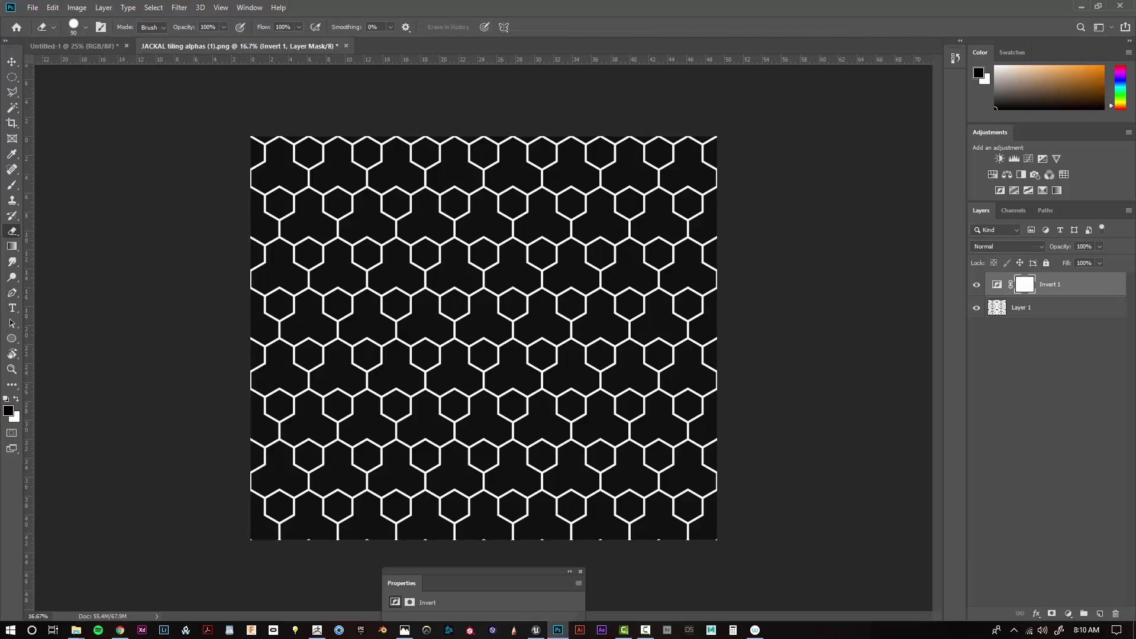
{"action": "left_click", "coordinate": [32, 8]}
{"action": "left_click", "coordinate": [59, 21]}
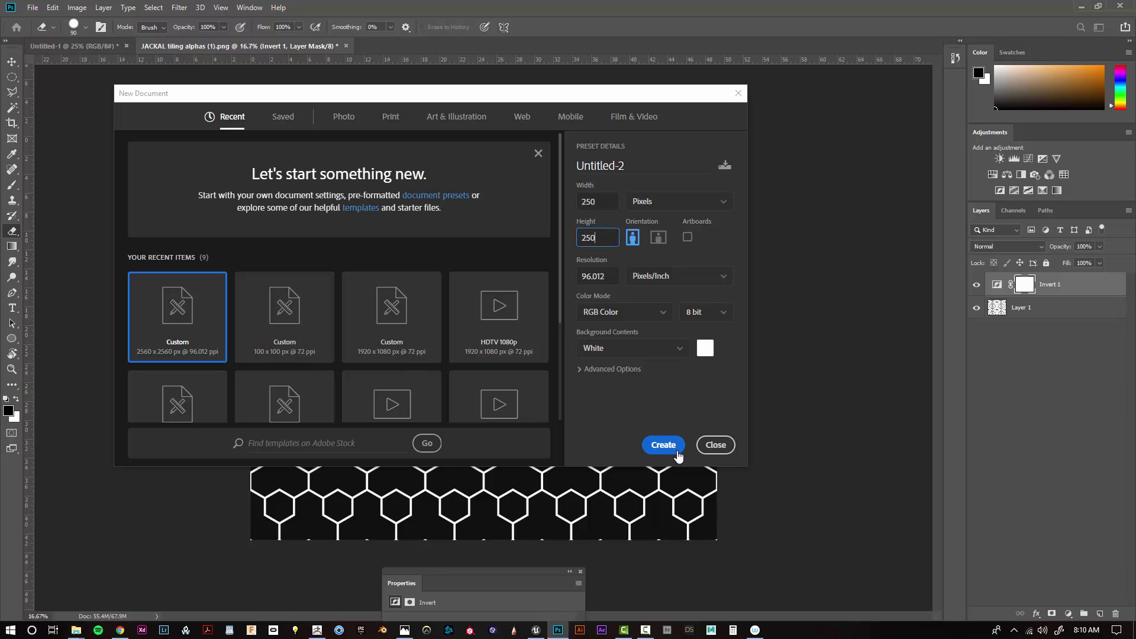
{"action": "left_click", "coordinate": [674, 447]}
- Add a solid black colour fill layer above the background
{"action": "left_click", "coordinate": [1069, 614]}
{"action": "left_click", "coordinate": [1070, 407]}
{"action": "left_click", "coordinate": [823, 227]}
{"action": "left_click", "coordinate": [1104, 70]}
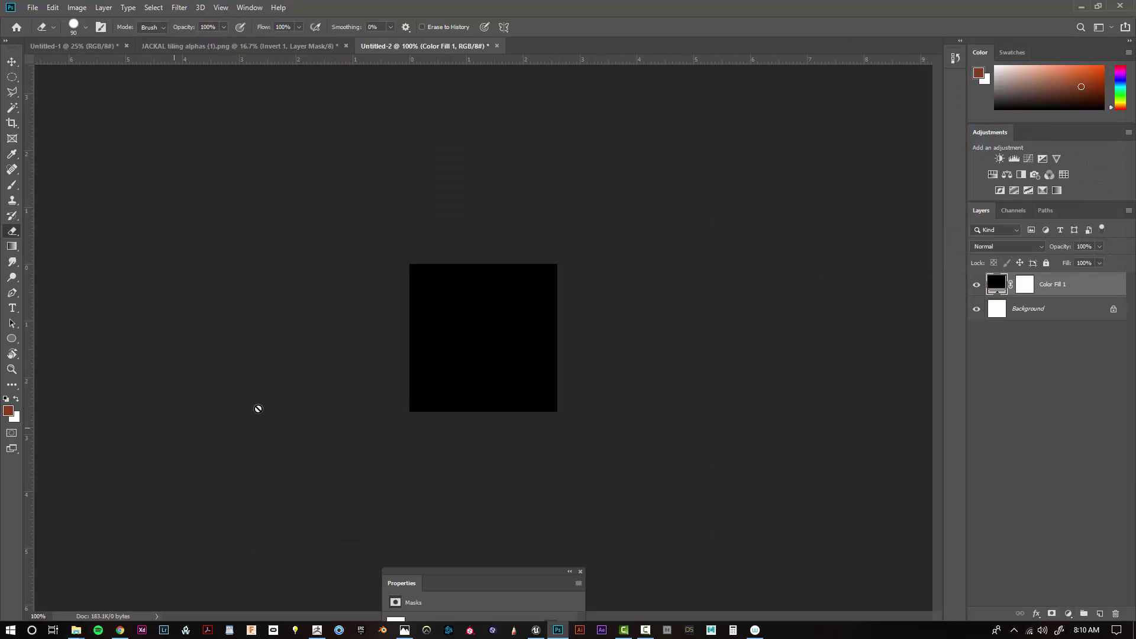
- Add a new layer and brush a full-height vertical line in green 0ba200 right of the canvas centre
{"action": "left_click", "coordinate": [1099, 614]}
{"action": "key", "text": "b"}
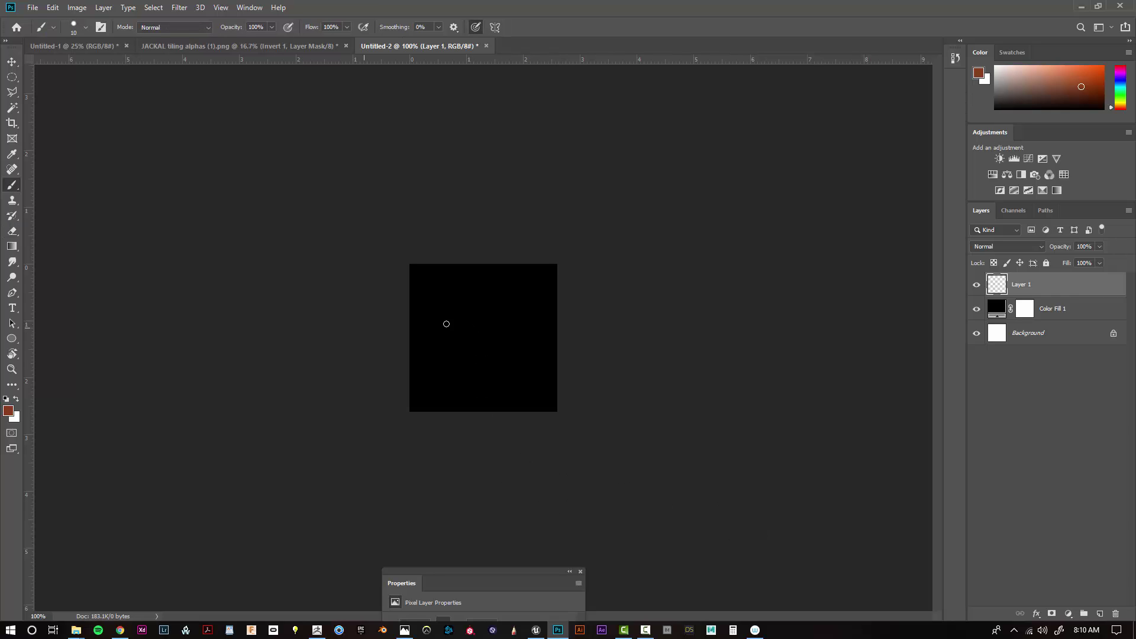
{"action": "left_click", "coordinate": [8, 411]}
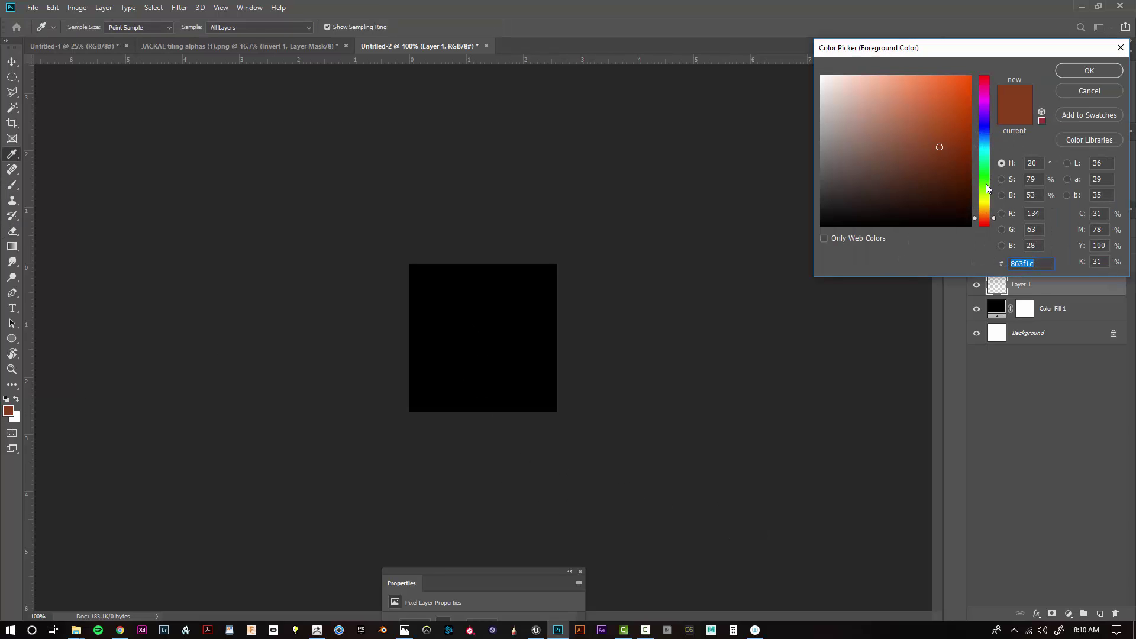
{"action": "left_click_drag", "start_coordinate": [986, 184], "coordinate": [988, 177]}
{"action": "left_click", "coordinate": [950, 137]}
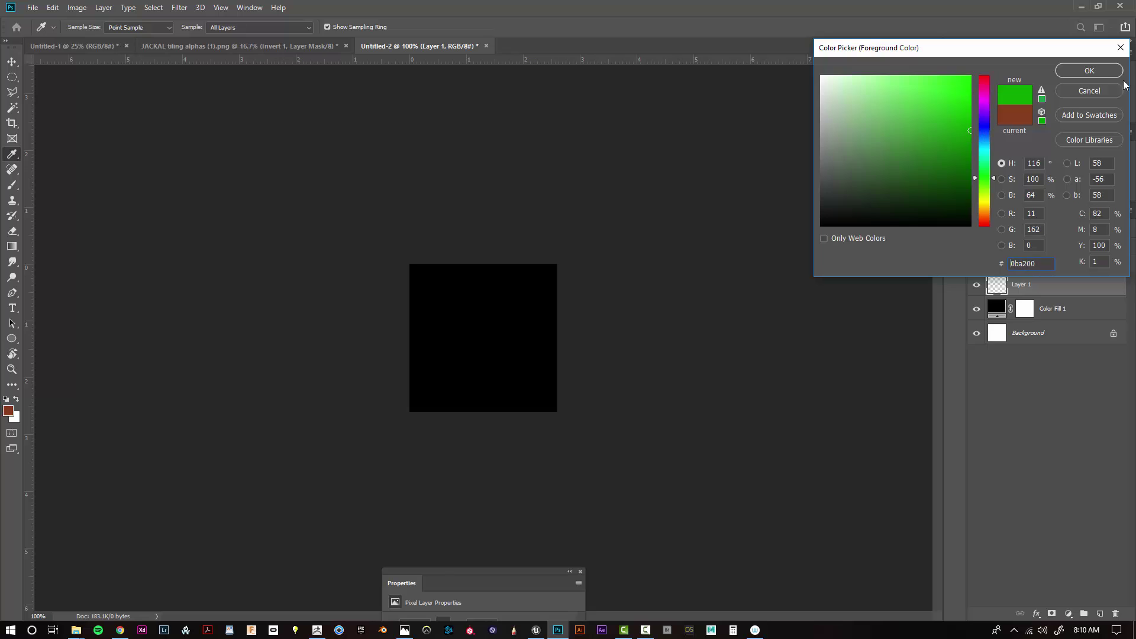
{"action": "left_click", "coordinate": [1104, 73]}
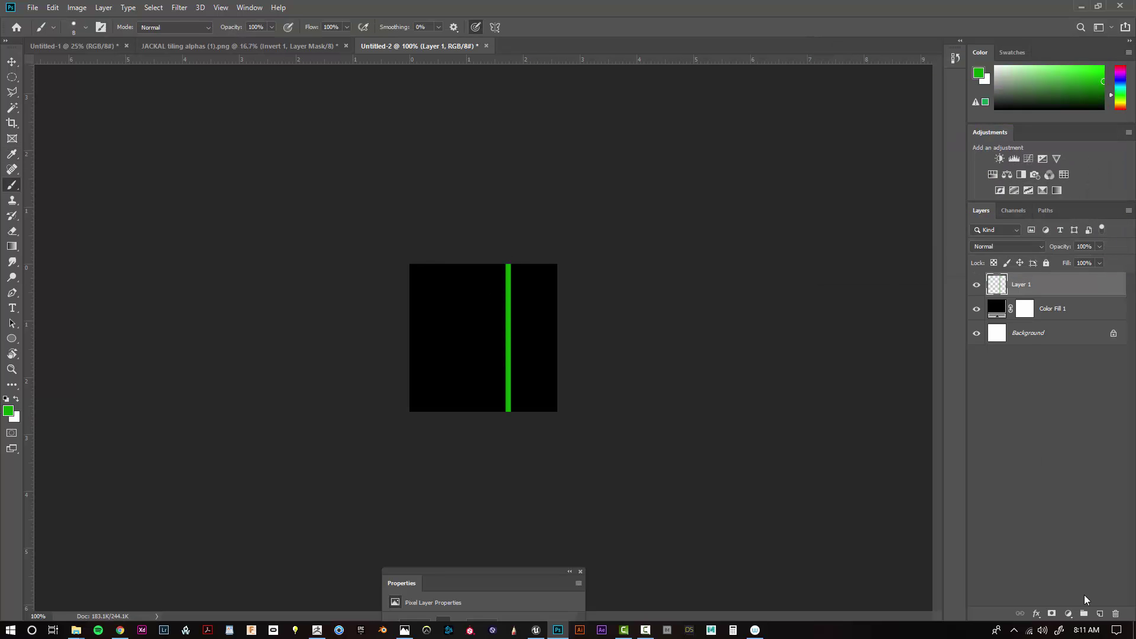
{"action": "left_click", "coordinate": [12, 246]}
{"action": "scroll", "coordinate": [503, 335], "scroll_direction": "up", "scroll_amount": 6, "text": "alt"}
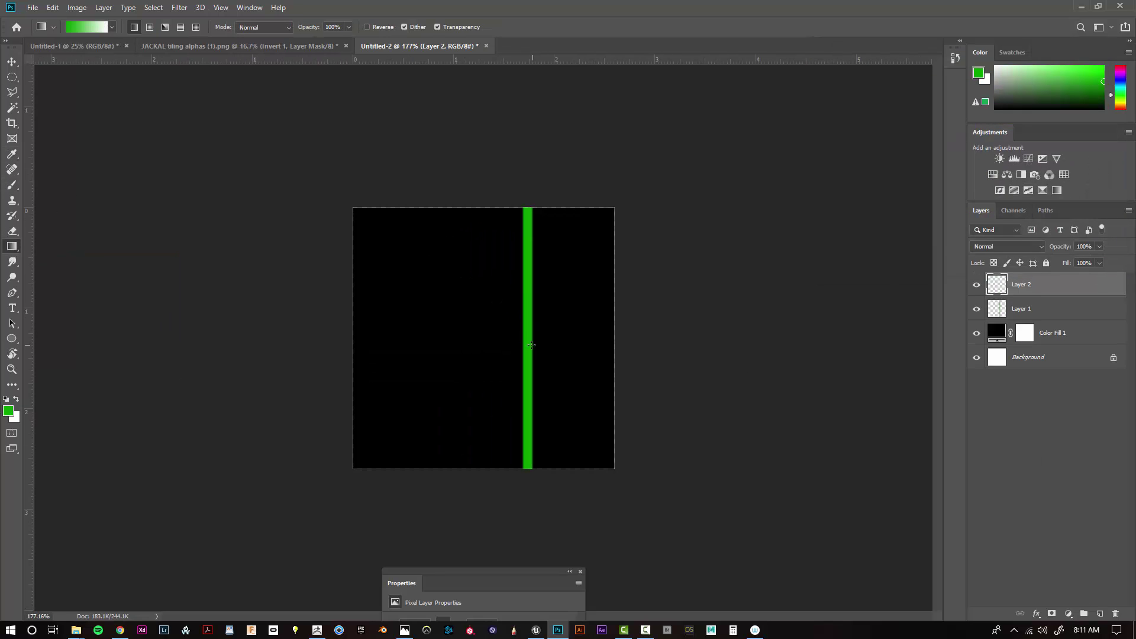
{"action": "left_click_drag", "start_coordinate": [485, 345], "coordinate": [485, 345]}
{"action": "key", "text": "ctrl+z"}
- Set the background colour to black and marquee a full-height strip from the green line toward the canvas centre
{"action": "right_click", "coordinate": [13, 78]}
{"action": "left_click", "coordinate": [54, 77]}
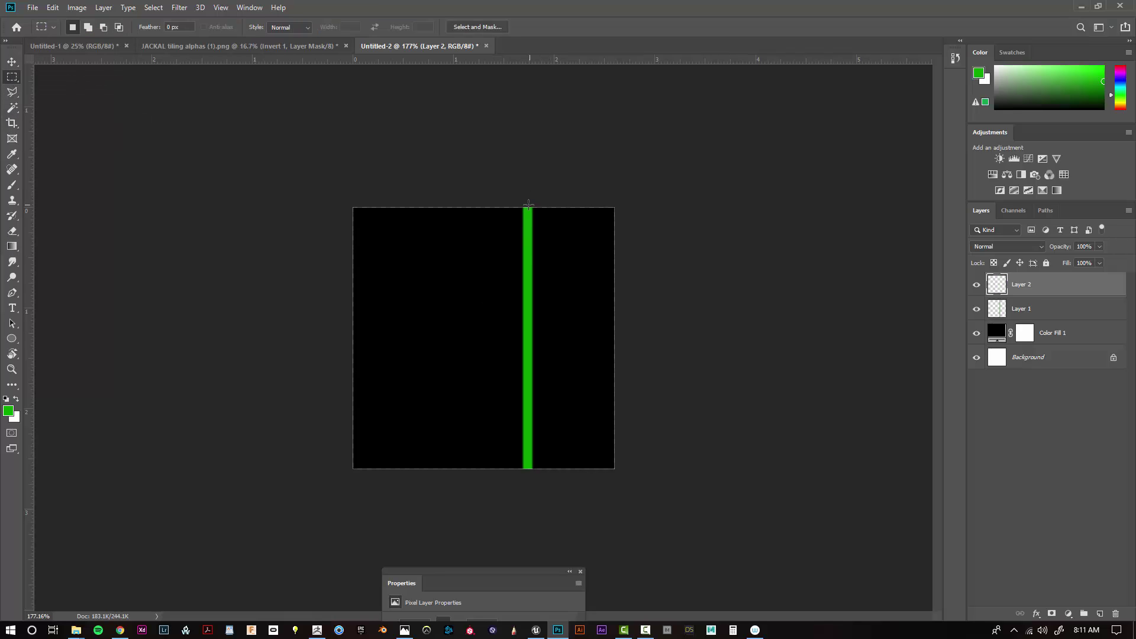
{"action": "left_click", "coordinate": [17, 418]}
{"action": "left_click_drag", "start_coordinate": [852, 183], "coordinate": [758, 261]}
{"action": "key", "text": "Return"}
- Fill the selected strip on Layer 2 with a gradient fading leftward from green to black, and clear the selection
{"action": "left_click", "coordinate": [12, 246]}
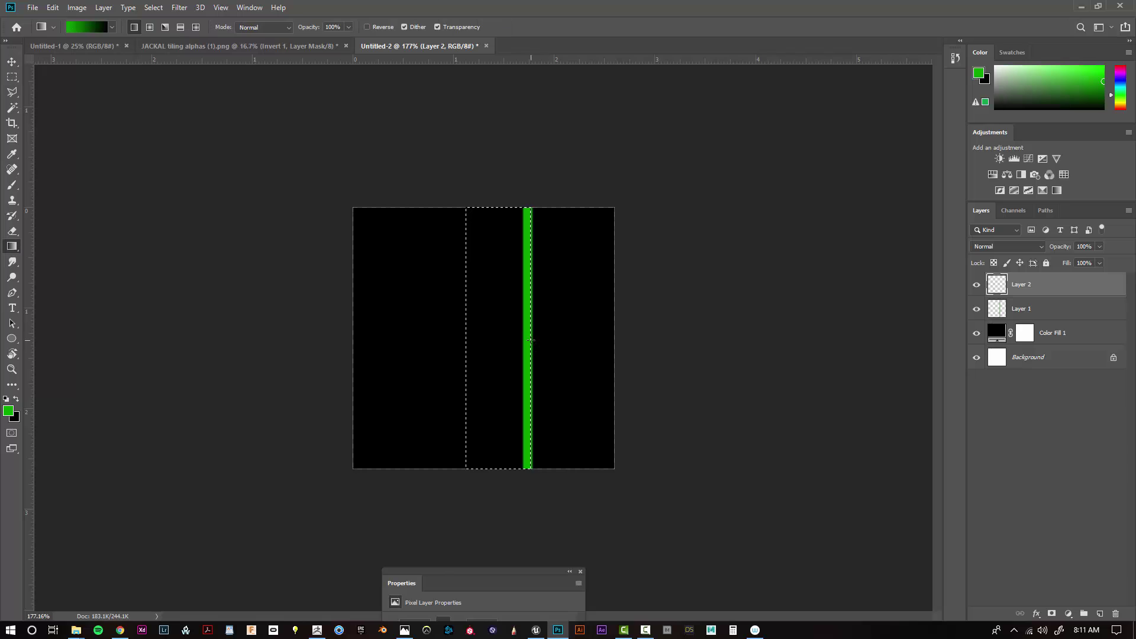
{"action": "left_click_drag", "start_coordinate": [531, 338], "coordinate": [465, 337]}
{"action": "left_click", "coordinate": [12, 108]}
{"action": "left_click", "coordinate": [175, 117]}
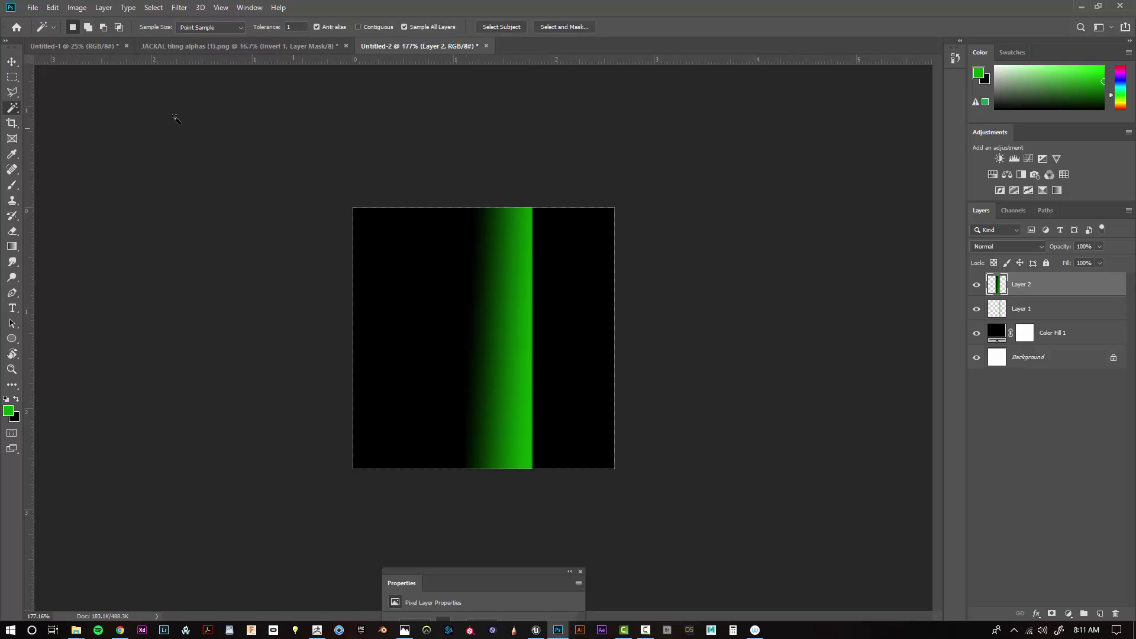
- Save the gradient image as side_green and import it into the jacket folder of the Unreal project
{"action": "left_click", "coordinate": [32, 8]}
{"action": "left_click", "coordinate": [67, 140]}
{"action": "left_click", "coordinate": [636, 190]}
{"action": "left_click", "coordinate": [1081, 6]}
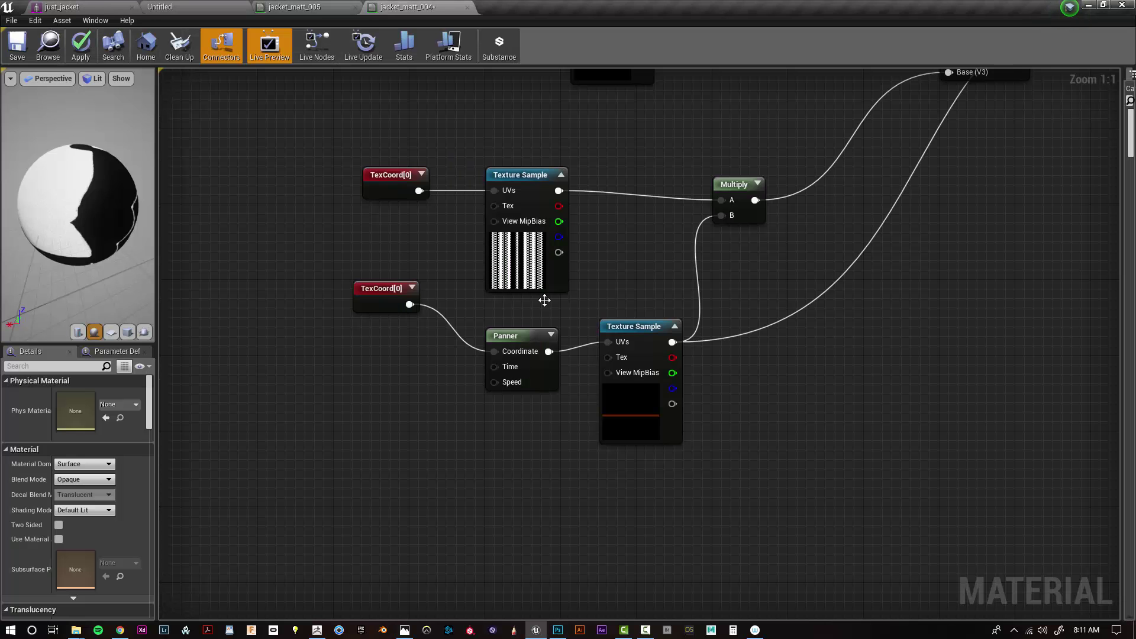
{"action": "left_click", "coordinate": [169, 8]}
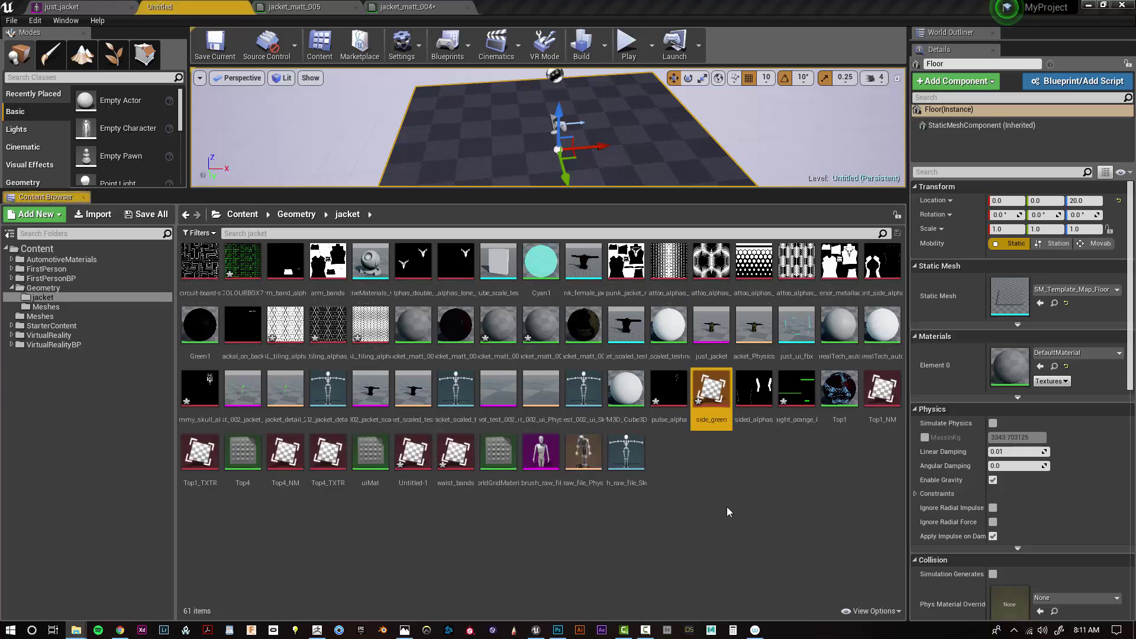
- Add side_green to the jacket_matt_004 graph as a texture sample, wire it between the Panner and the Multiply's B input, and rearrange the nodes
{"action": "left_click_drag", "start_coordinate": [714, 395], "coordinate": [396, 375]}
{"action": "left_click_drag", "start_coordinate": [418, 489], "coordinate": [520, 517]}
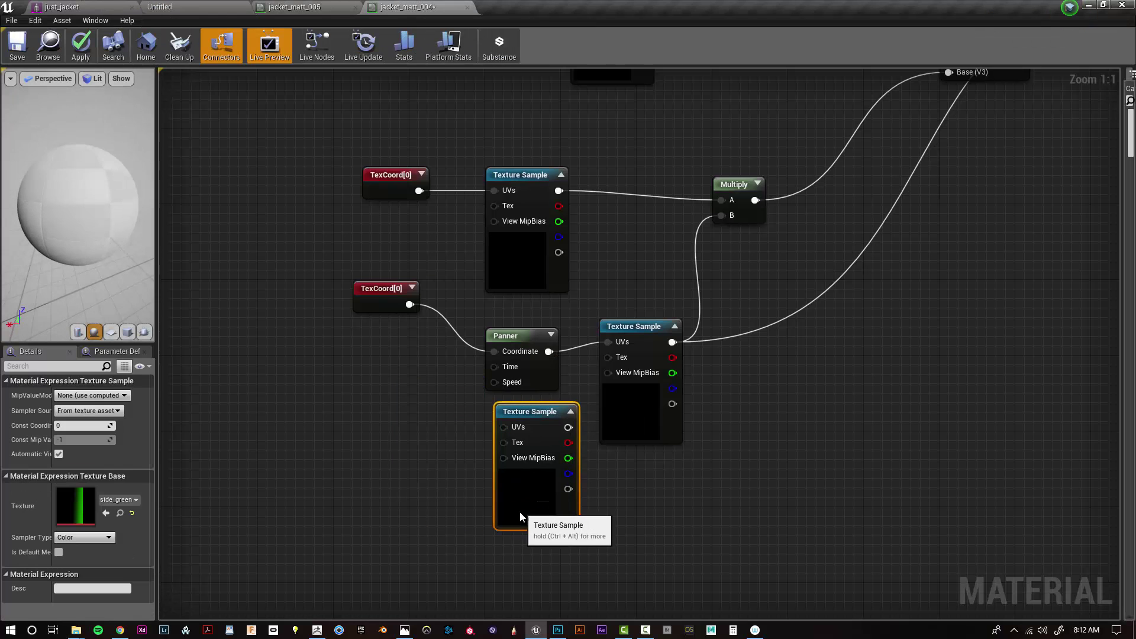
{"action": "left_click_drag", "start_coordinate": [537, 363], "coordinate": [727, 222]}
{"action": "left_click_drag", "start_coordinate": [640, 395], "coordinate": [734, 405]}
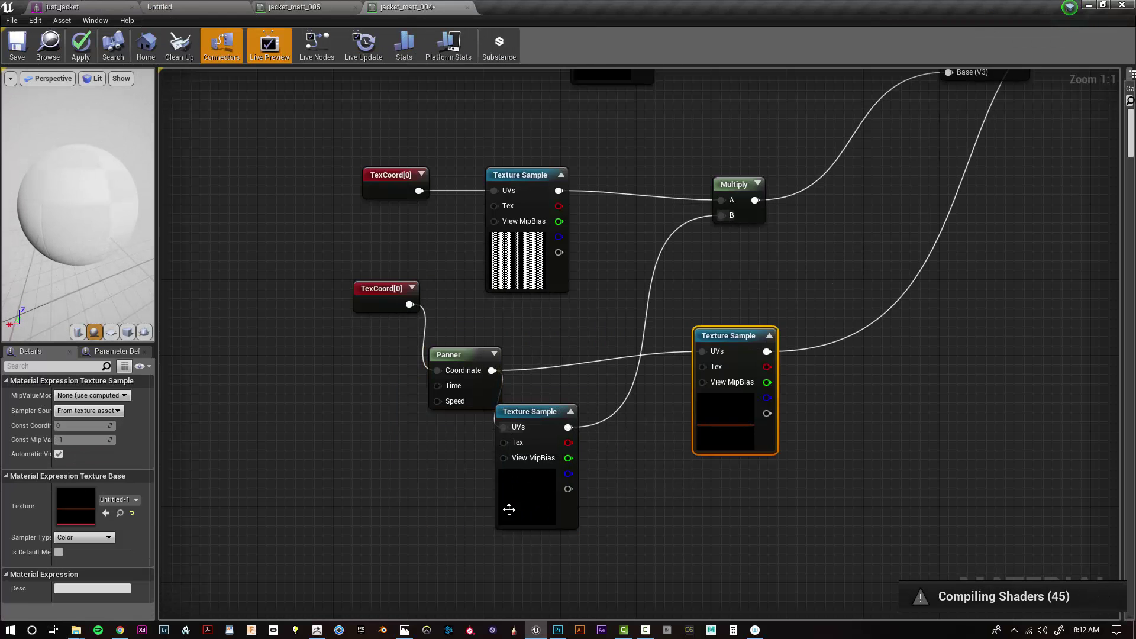
{"action": "left_click_drag", "start_coordinate": [508, 509], "coordinate": [564, 472]}
{"action": "left_click_drag", "start_coordinate": [467, 388], "coordinate": [525, 360]}
{"action": "left_click_drag", "start_coordinate": [389, 307], "coordinate": [351, 307]}
- Darken the white material colour to grey 0.547,0.545,0.541 and save the material
{"action": "scroll", "coordinate": [825, 344], "scroll_direction": "down", "scroll_amount": 6}
{"action": "right_click_drag", "start_coordinate": [1006, 118], "coordinate": [721, 445]}
{"action": "scroll", "coordinate": [706, 350], "scroll_direction": "up", "scroll_amount": 5}
{"action": "double_click", "coordinate": [664, 264]}
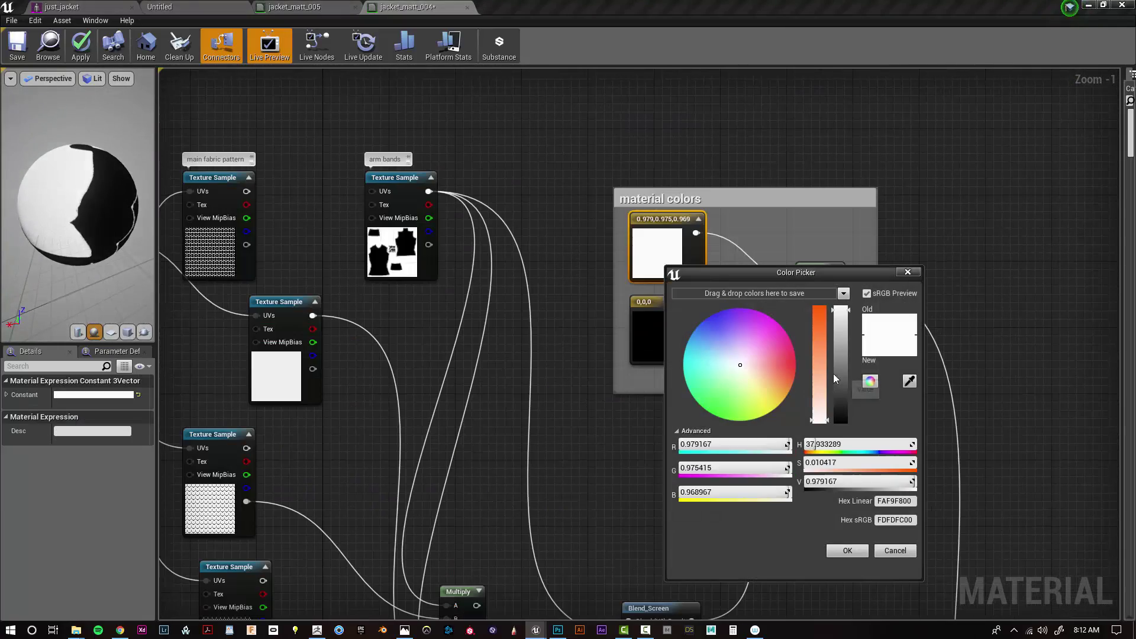
{"action": "mouse_move", "coordinate": [840, 368]}
{"action": "left_mouse_down"}
{"action": "mouse_move", "coordinate": [843, 346]}
{"action": "mouse_move", "coordinate": [842, 359]}
{"action": "left_mouse_up"}
{"action": "left_click", "coordinate": [854, 556]}
{"action": "scroll", "coordinate": [799, 521], "scroll_direction": "down", "scroll_amount": 9}
{"action": "right_click_drag", "start_coordinate": [841, 515], "coordinate": [873, 140]}
{"action": "left_click", "coordinate": [16, 52]}
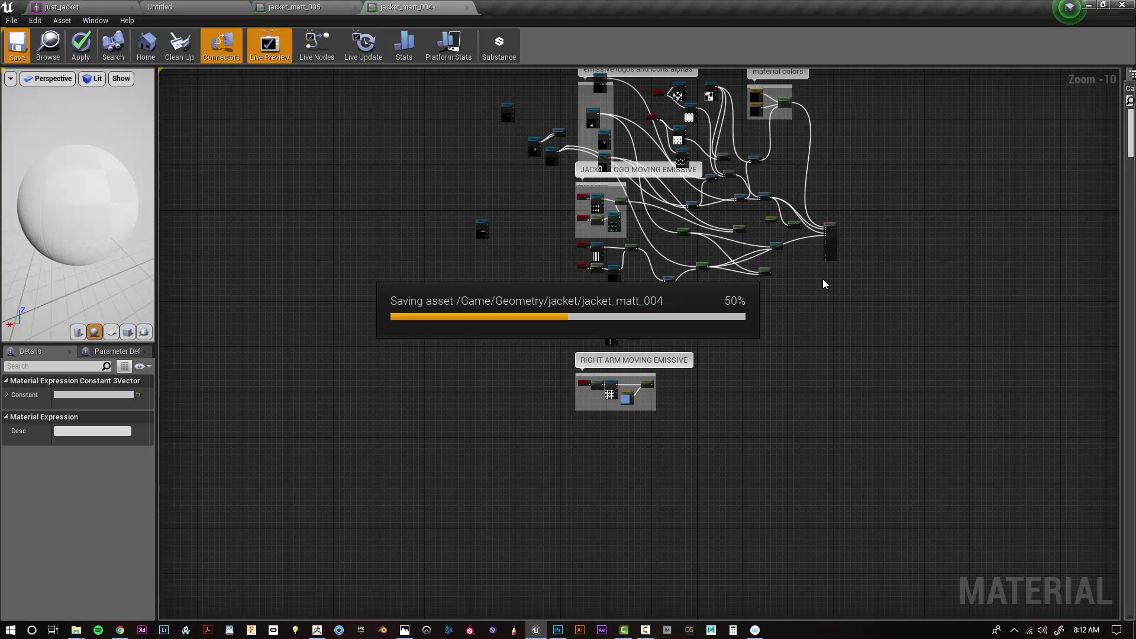
- Examine the pulse graphic and fabric pattern on the back of the just_jacket mesh
{"action": "left_click", "coordinate": [74, 7]}
{"action": "left_click_drag", "start_coordinate": [414, 308], "coordinate": [438, 290], "text": "alt"}
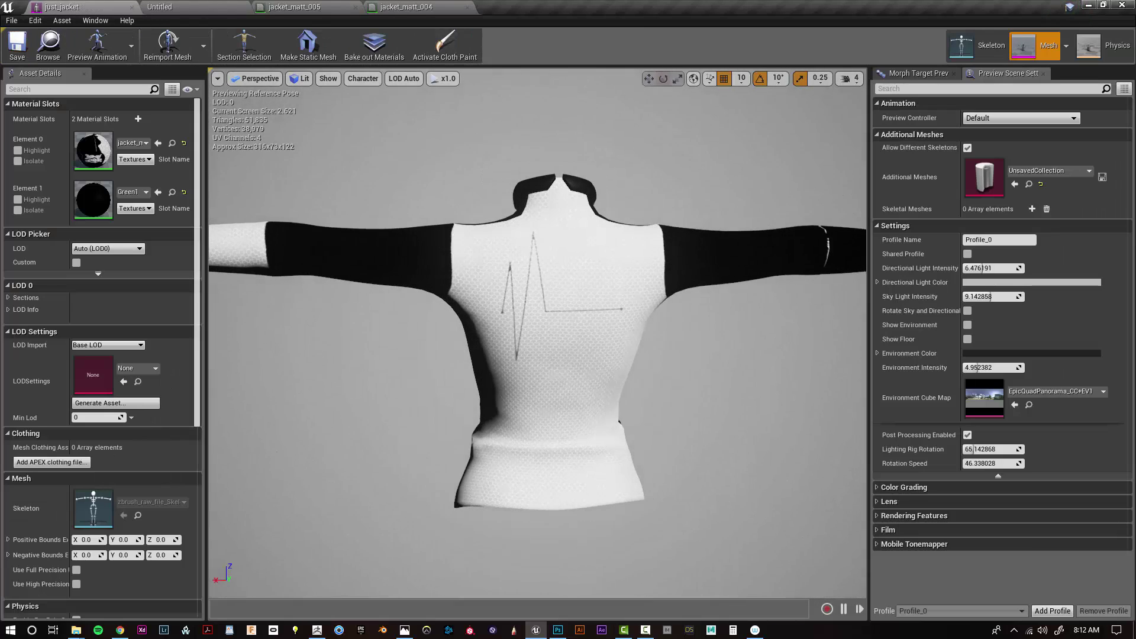
{"action": "left_click_drag", "start_coordinate": [583, 458], "coordinate": [589, 456], "text": "alt"}
{"action": "right_click_drag", "start_coordinate": [588, 456], "coordinate": [606, 461], "text": "alt"}
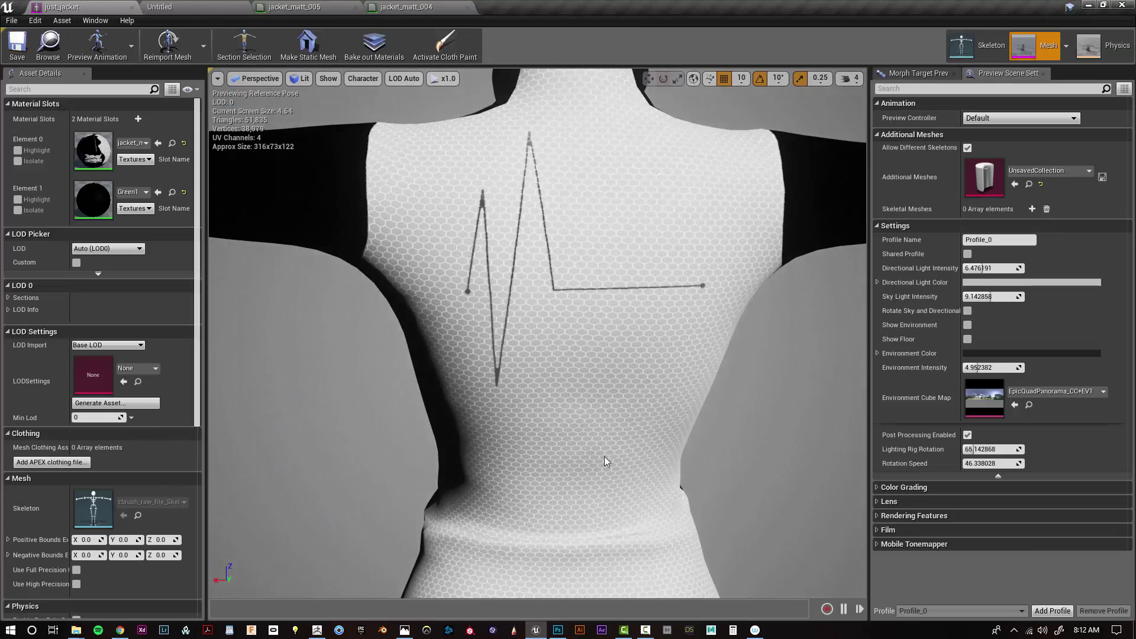
{"action": "left_click_drag", "start_coordinate": [606, 461], "coordinate": [636, 468], "text": "alt"}
{"action": "left_click", "coordinate": [332, 7]}
{"action": "left_click", "coordinate": [75, 7]}
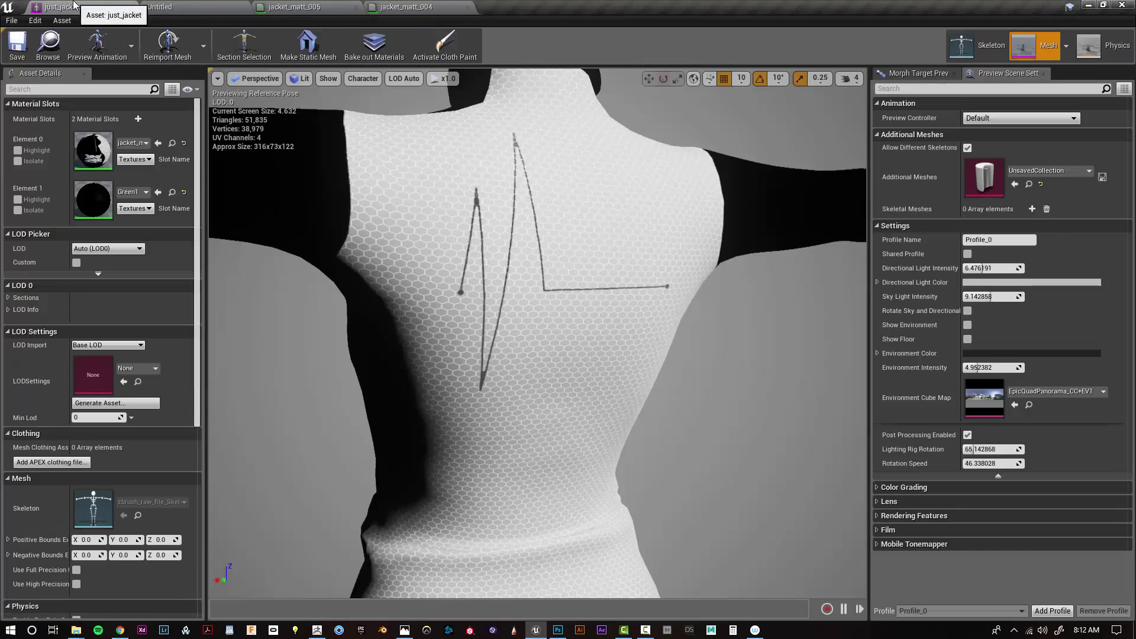
{"action": "left_click", "coordinate": [131, 144]}
- In jacket_matt_004, connect the side_green sample to the second Multiply's B input in place of the Untitled-1 sample, move that sample aside, and save
{"action": "left_click", "coordinate": [423, 6]}
{"action": "scroll", "coordinate": [621, 326], "scroll_direction": "up", "scroll_amount": 9}
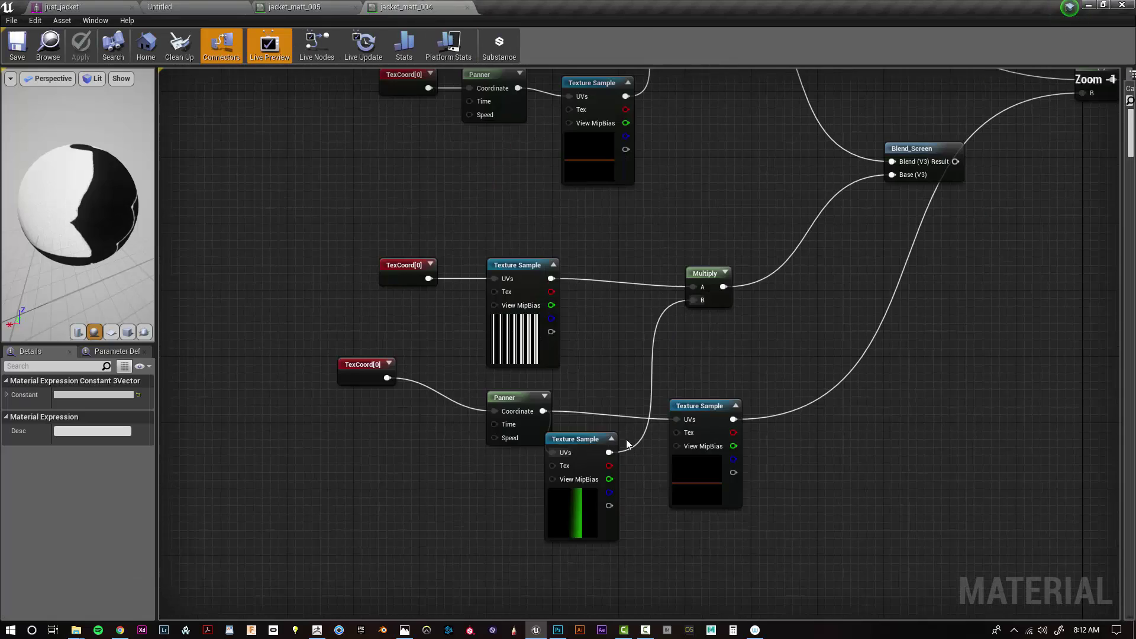
{"action": "right_click_drag", "start_coordinate": [513, 343], "coordinate": [292, 399]}
{"action": "left_click_drag", "start_coordinate": [390, 510], "coordinate": [863, 151]}
{"action": "left_click_drag", "start_coordinate": [477, 554], "coordinate": [675, 562]}
{"action": "left_click_drag", "start_coordinate": [96, 204], "coordinate": [148, 204]}
{"action": "left_click", "coordinate": [18, 45]}
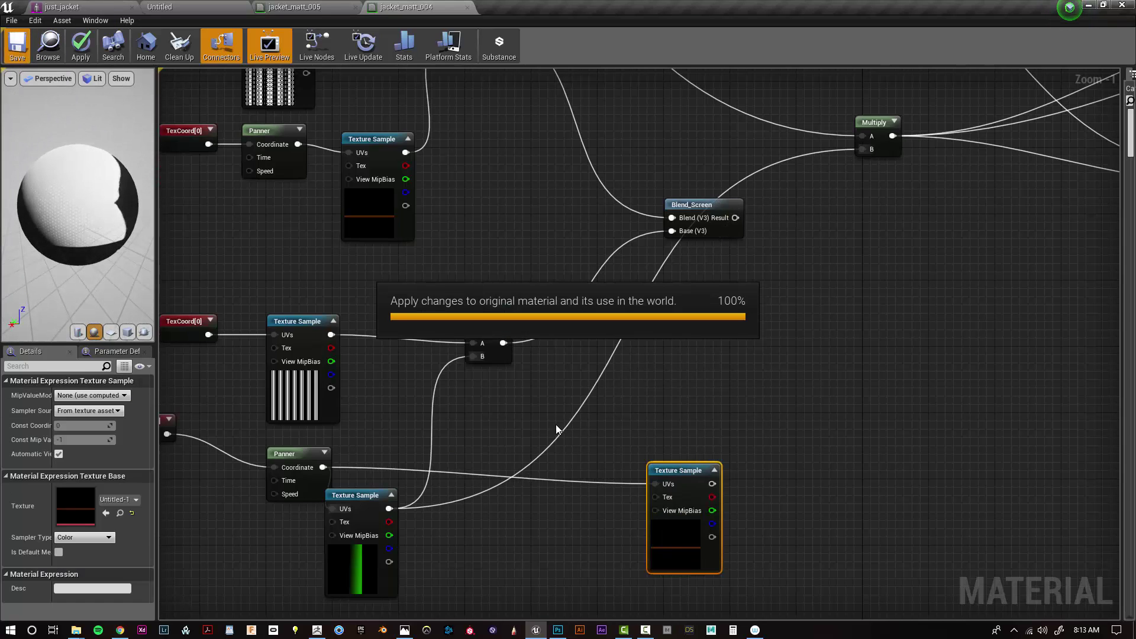
- Set Speed X to -0.3 on the Panner feeding side_green, save the material and check the pulse on the jacket's back
{"action": "left_click", "coordinate": [81, 7]}
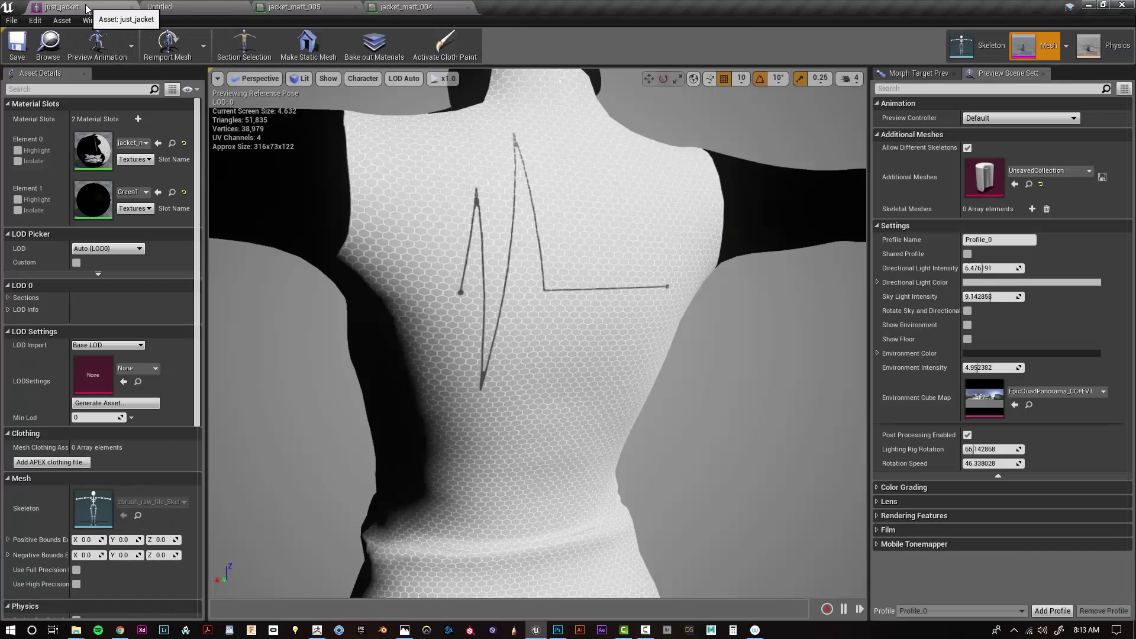
{"action": "left_click", "coordinate": [406, 8]}
{"action": "left_click", "coordinate": [311, 493]}
{"action": "left_click", "coordinate": [80, 395]}
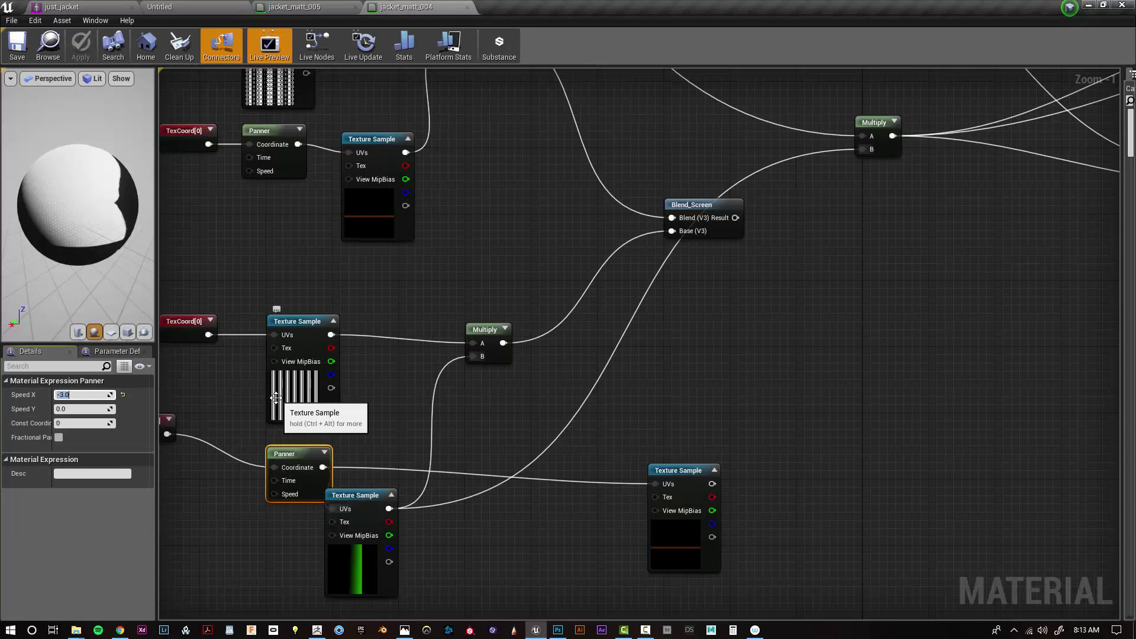
{"action": "key", "text": "Return"}
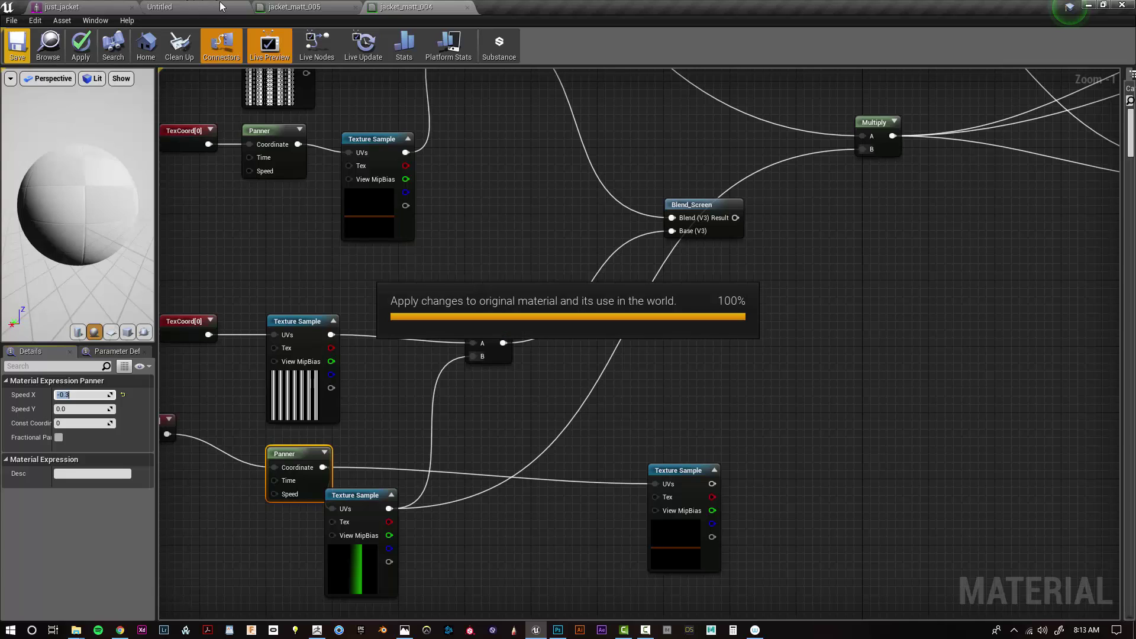
{"action": "left_click", "coordinate": [82, 7]}
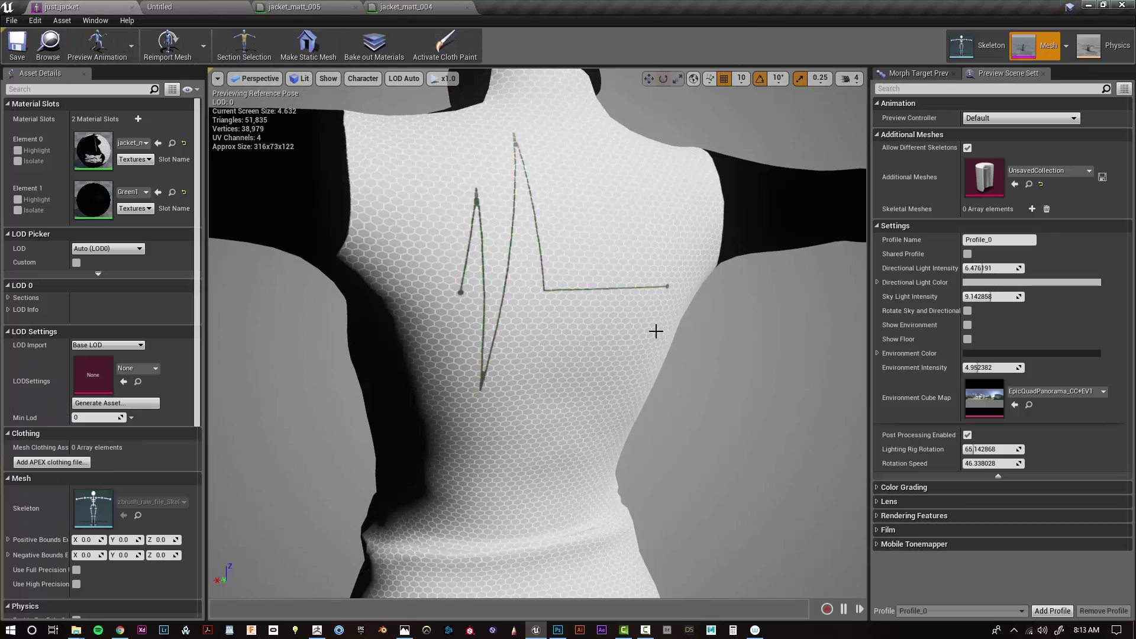
{"action": "left_click_drag", "start_coordinate": [700, 374], "coordinate": [749, 371], "text": "alt"}
{"action": "scroll", "coordinate": [700, 373], "scroll_direction": "down", "scroll_amount": 5}
- Set the upper colour in the material colors group of jacket_matt_004 to dark grey 0.0521,0.0519,0.0515
{"action": "left_click", "coordinate": [408, 8]}
{"action": "right_click_drag", "start_coordinate": [872, 210], "coordinate": [707, 245]}
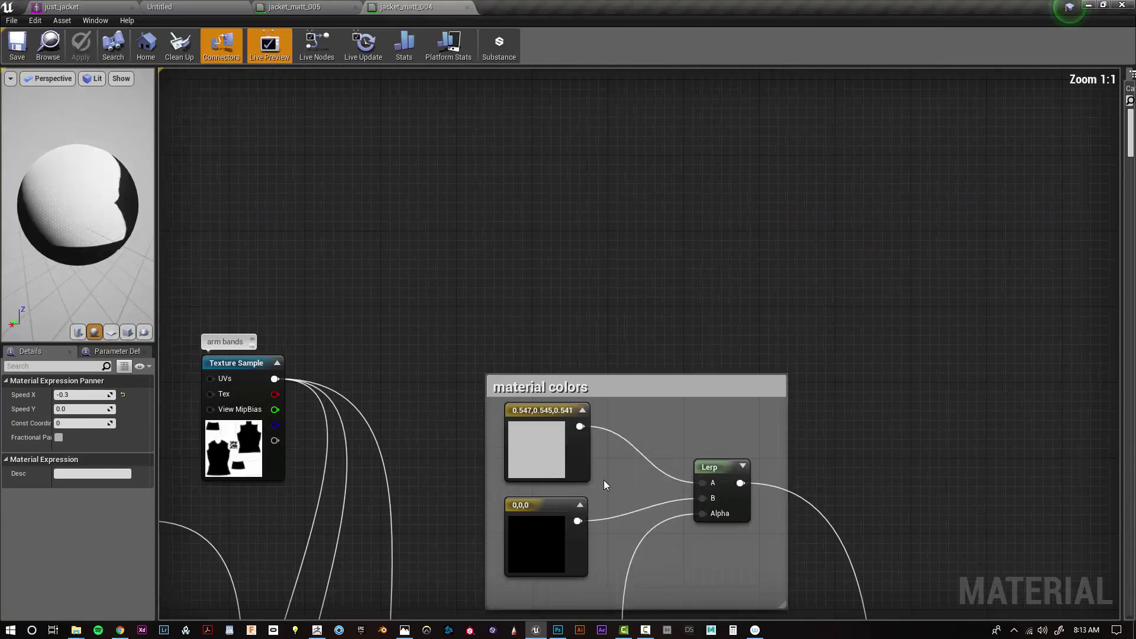
{"action": "double_click", "coordinate": [532, 438]}
{"action": "left_click", "coordinate": [734, 443]}
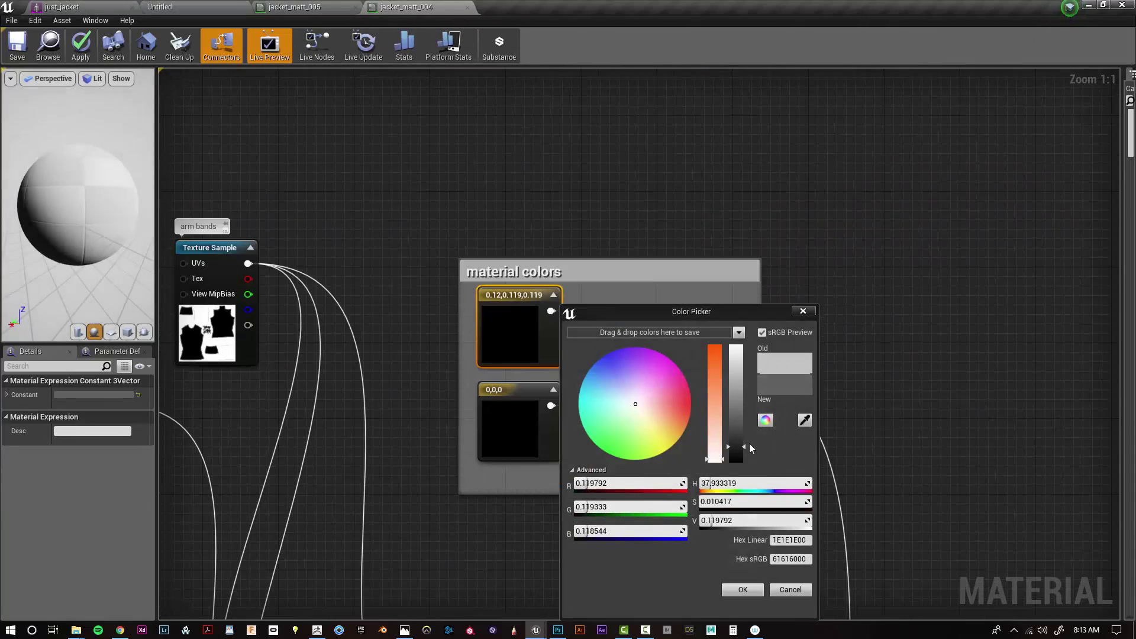
{"action": "left_click_drag", "start_coordinate": [739, 449], "coordinate": [739, 454]}
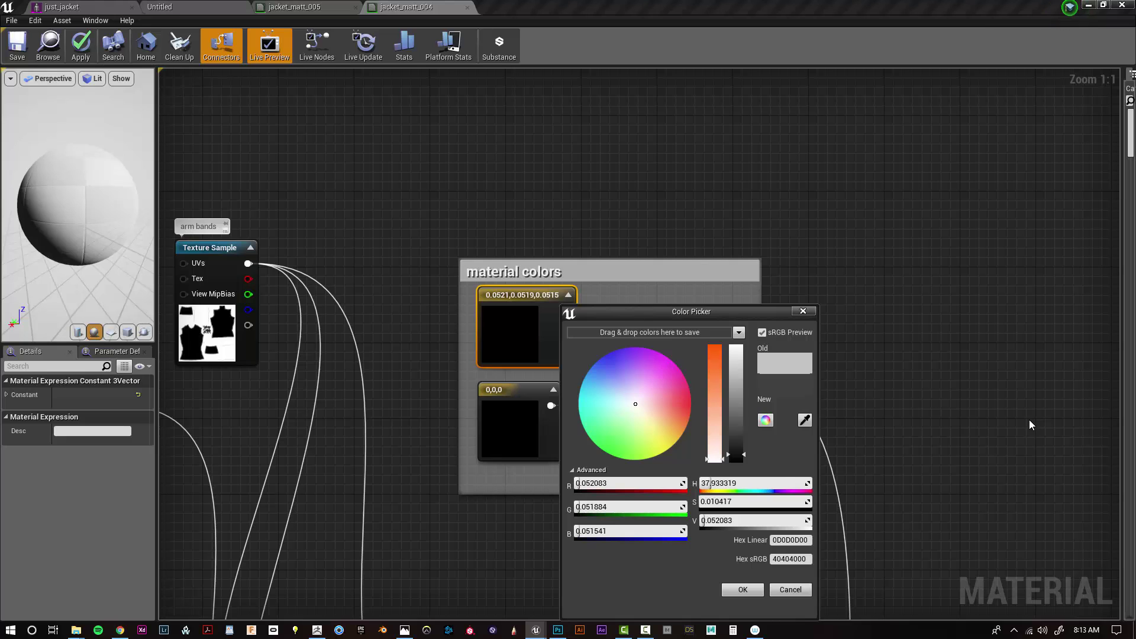
{"action": "right_click_drag", "start_coordinate": [870, 533], "coordinate": [824, 79]}
{"action": "left_click", "coordinate": [743, 590]}
- Remove the Blend_Screen connection to the material's Roughness input, save the material and check the jacket mesh
{"action": "right_click_drag", "start_coordinate": [719, 544], "coordinate": [577, 177]}
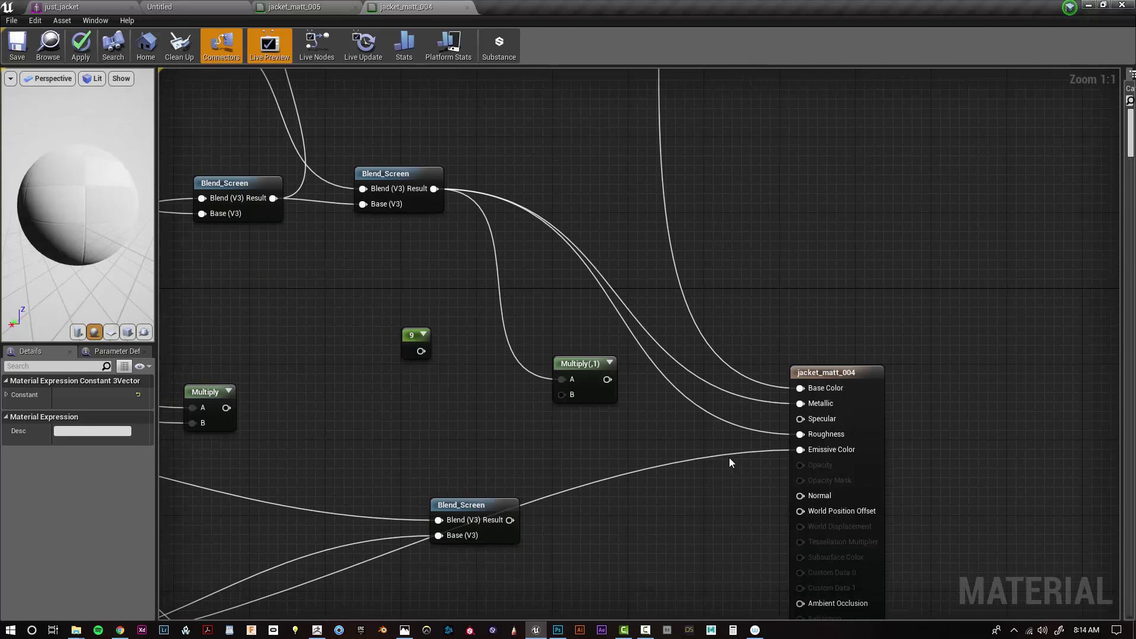
{"action": "double_click", "coordinate": [721, 420]}
{"action": "left_click", "coordinate": [774, 398]}
{"action": "left_click", "coordinate": [723, 418]}
{"action": "key", "text": "Delete"}
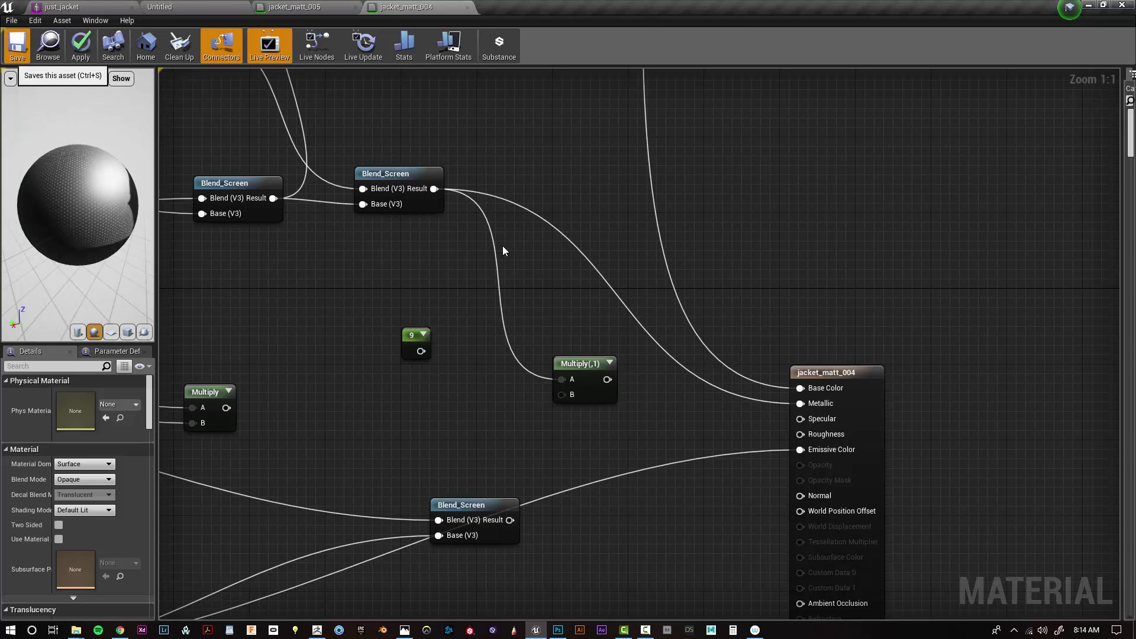
{"action": "key", "text": "ctrl+s"}
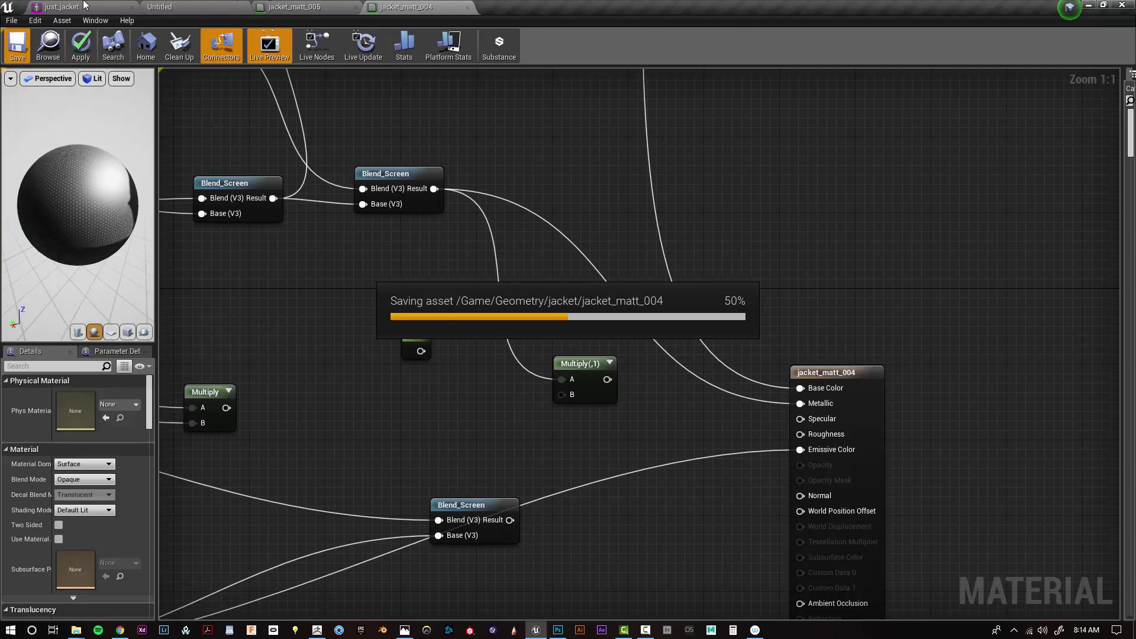
{"action": "left_click", "coordinate": [82, 6]}
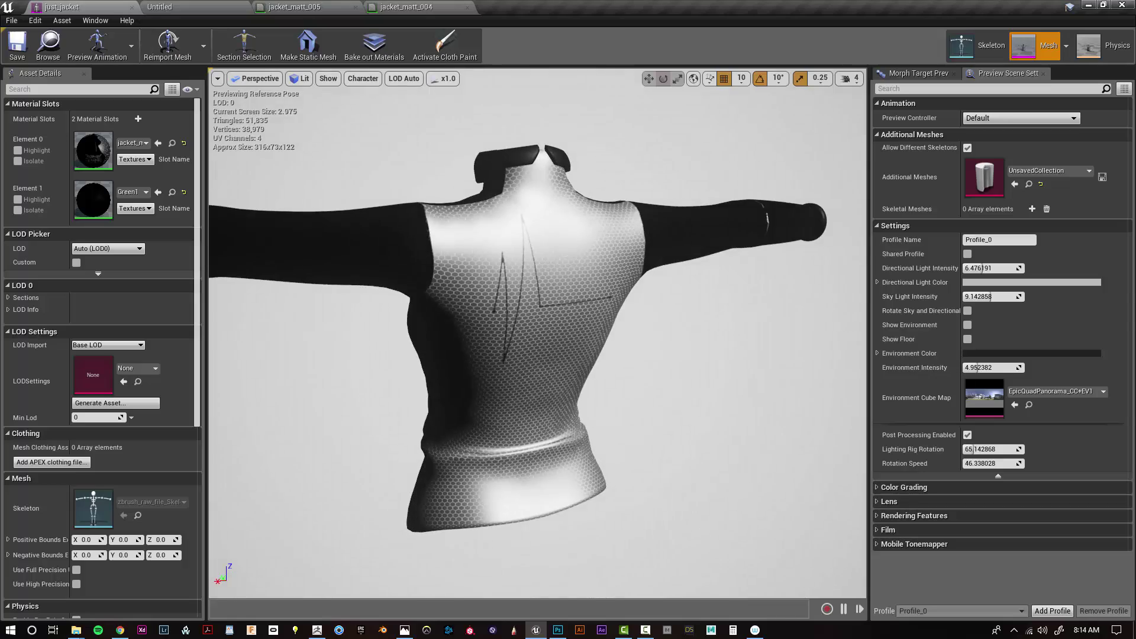
{"action": "left_click_drag", "start_coordinate": [592, 331], "coordinate": [474, 332], "text": "alt"}
- Replace the direct Blend_Screen link to Metallic by routing it through the Multiply node, with the constant 9 wired into B
{"action": "left_click", "coordinate": [395, 7]}
{"action": "right_click_drag", "start_coordinate": [598, 426], "coordinate": [606, 481]}
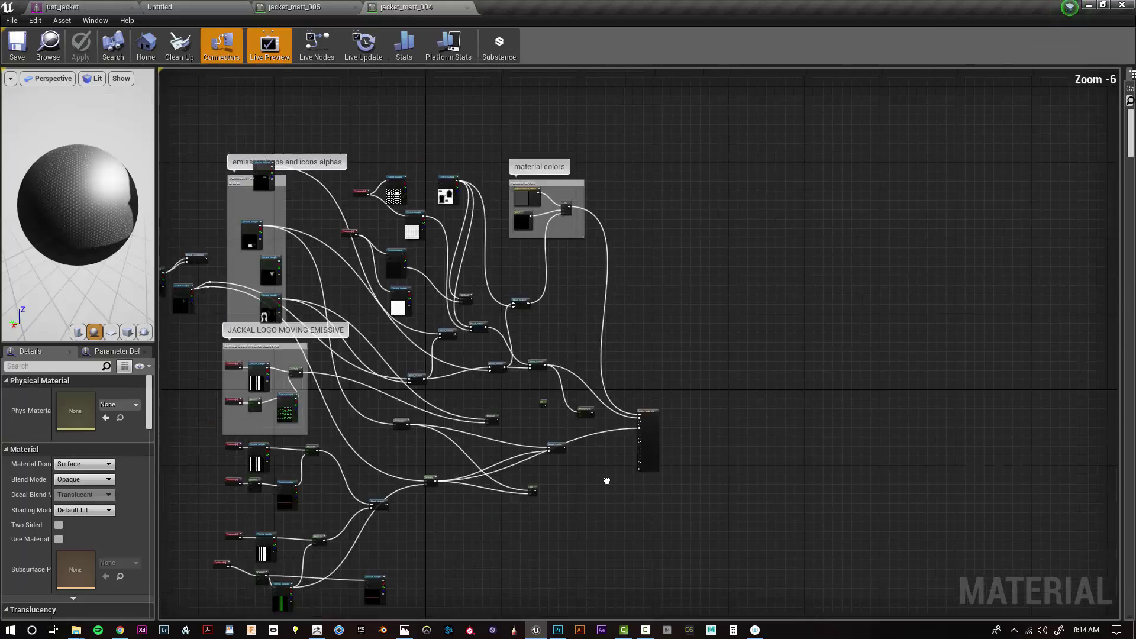
{"action": "scroll", "coordinate": [607, 481], "scroll_direction": "up", "scroll_amount": 6}
{"action": "scroll", "coordinate": [404, 335], "scroll_direction": "down", "scroll_amount": 3}
{"action": "scroll", "coordinate": [277, 247], "scroll_direction": "up", "scroll_amount": 3}
{"action": "double_click", "coordinate": [428, 292]}
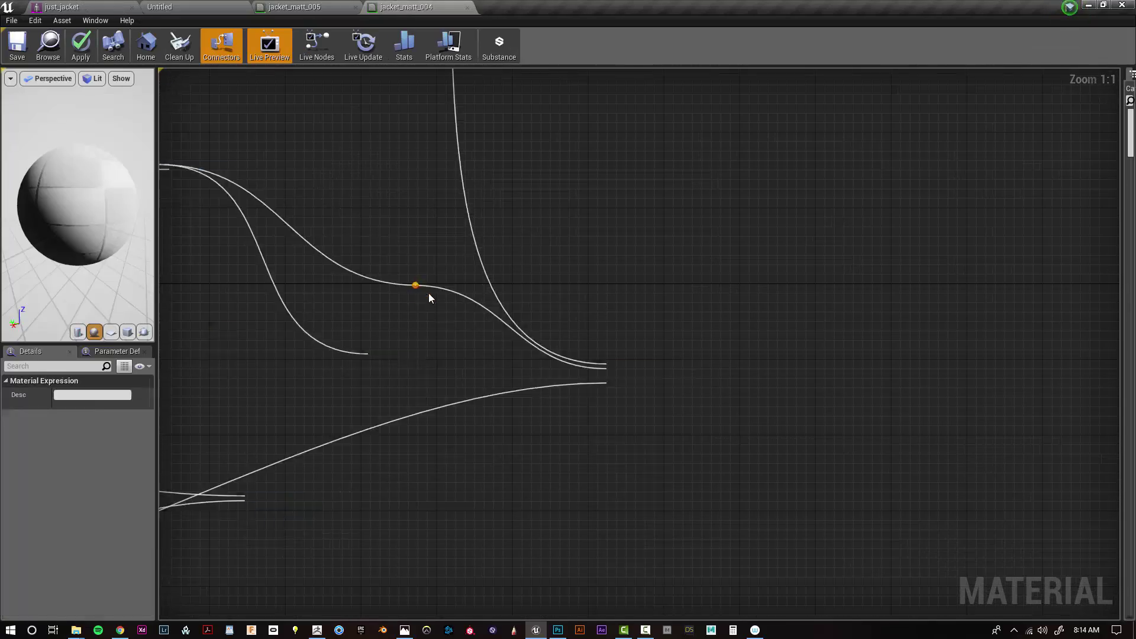
{"action": "key", "text": "Delete"}
{"action": "left_click_drag", "start_coordinate": [230, 346], "coordinate": [370, 389]}
{"action": "left_click_drag", "start_coordinate": [404, 374], "coordinate": [609, 398]}
- Try a value of 1 for the constant feeding the Metallic Multiply and inspect the fabric in the material preview
{"action": "left_click", "coordinate": [220, 340]}
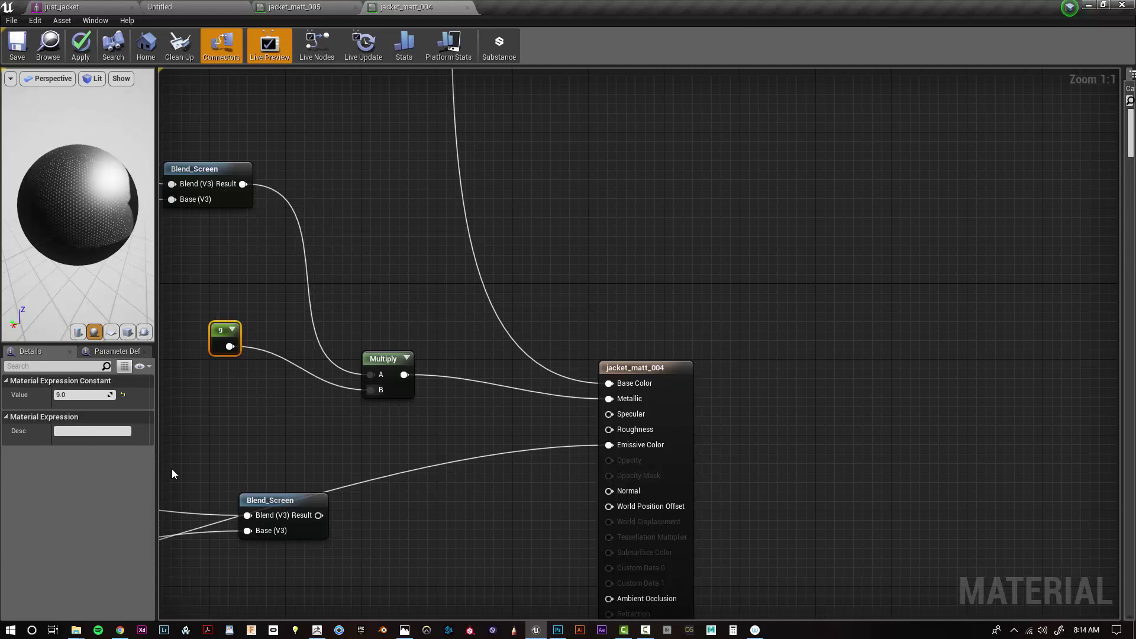
{"action": "left_click", "coordinate": [83, 395]}
{"action": "type", "text": "1"}
{"action": "key", "text": "Return"}
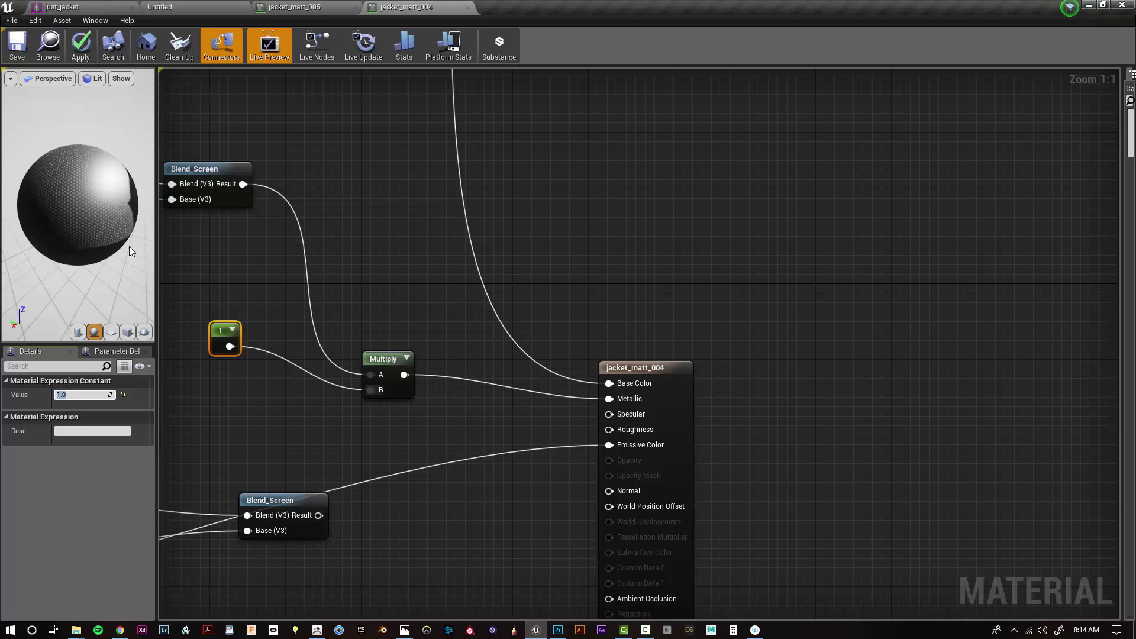
{"action": "left_click_drag", "start_coordinate": [129, 246], "coordinate": [133, 218]}
{"action": "scroll", "coordinate": [77, 201], "scroll_direction": "up", "scroll_amount": 5}
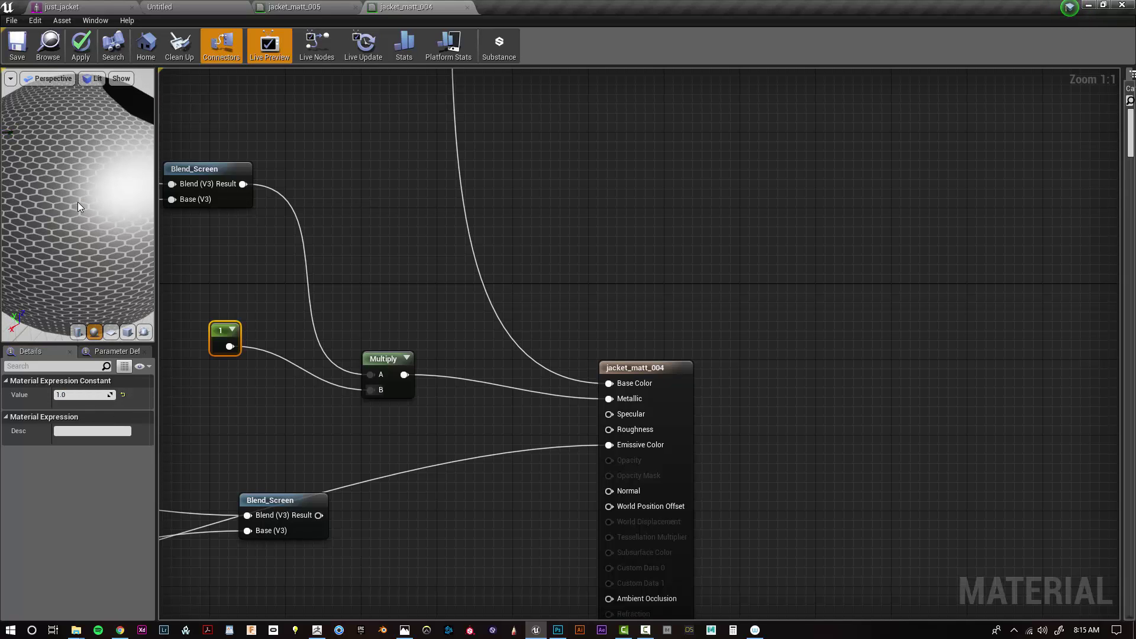
- Set the constant feeding the Metallic Multiply to 25, save the material and check the jacket mesh
{"action": "left_click", "coordinate": [87, 395]}
{"action": "type", "text": "25"}
{"action": "key", "text": "Return"}
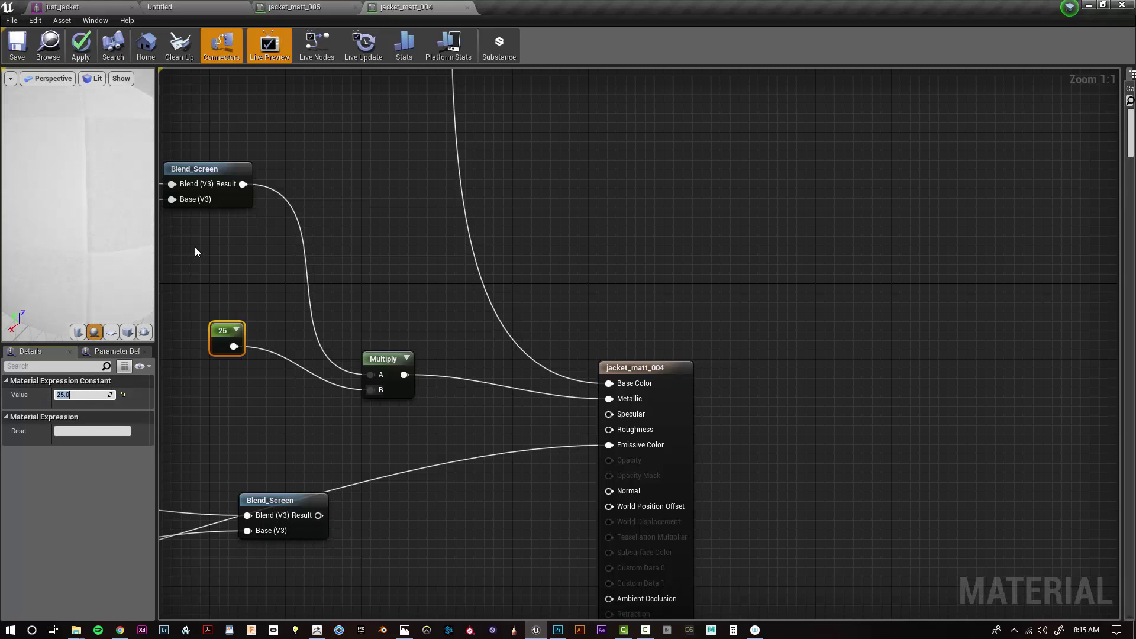
{"action": "scroll", "coordinate": [352, 287], "scroll_direction": "down", "scroll_amount": 1}
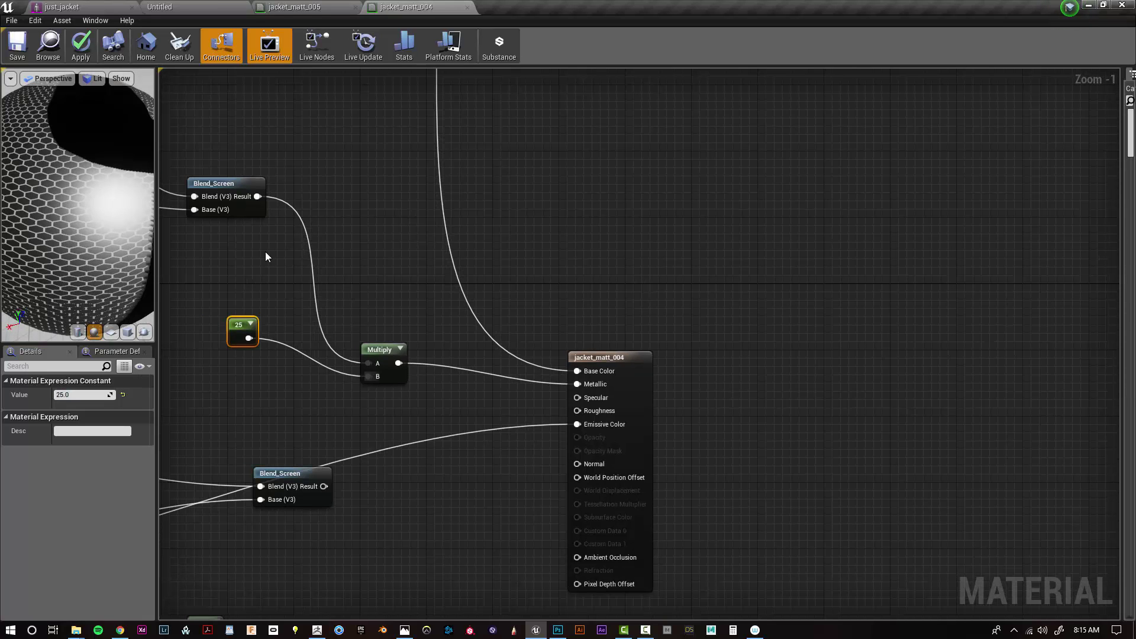
{"action": "key", "text": "ctrl+s"}
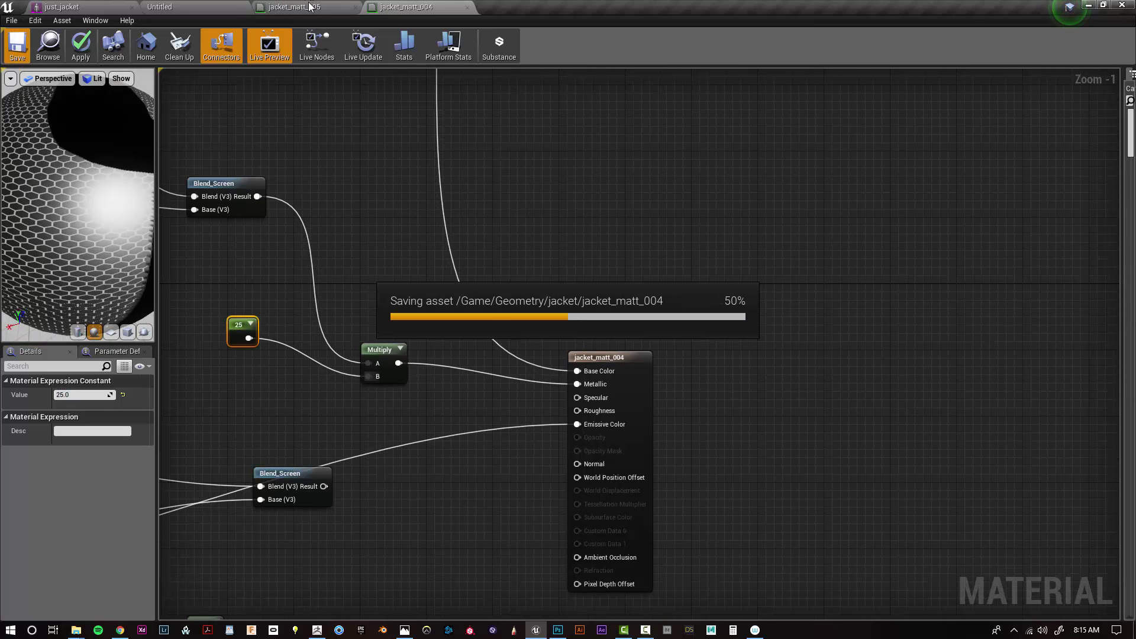
{"action": "left_click", "coordinate": [309, 7]}
{"action": "left_click", "coordinate": [81, 7]}
{"action": "left_click_drag", "start_coordinate": [533, 331], "coordinate": [607, 364], "text": "alt"}
- Connect the Multiply output to Specular and Roughness, add a reroute node on its Metallic wire, then save and check the jacket mesh
{"action": "left_click", "coordinate": [409, 7]}
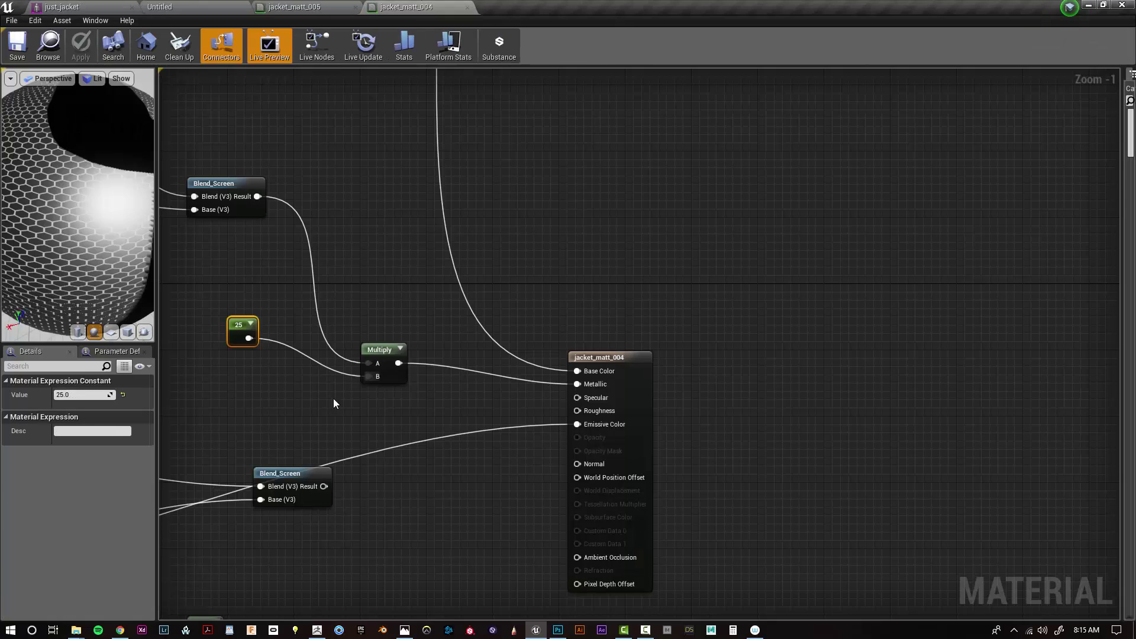
{"action": "left_click_drag", "start_coordinate": [399, 364], "coordinate": [576, 398]}
{"action": "left_click_drag", "start_coordinate": [399, 364], "coordinate": [577, 411]}
{"action": "double_click", "coordinate": [522, 380]}
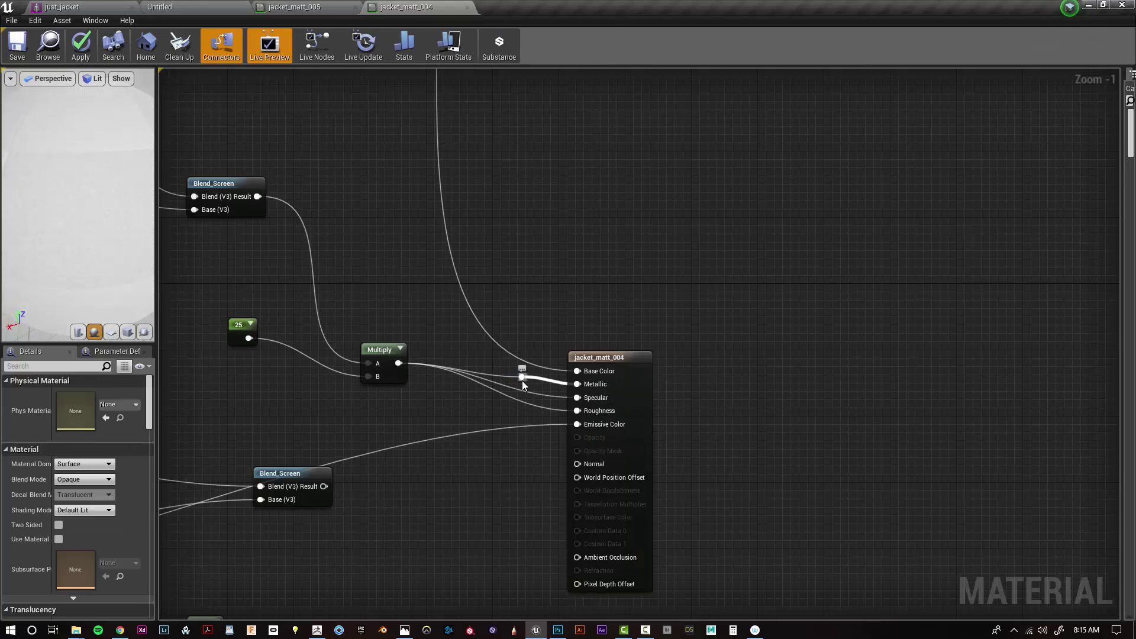
{"action": "left_click", "coordinate": [20, 52]}
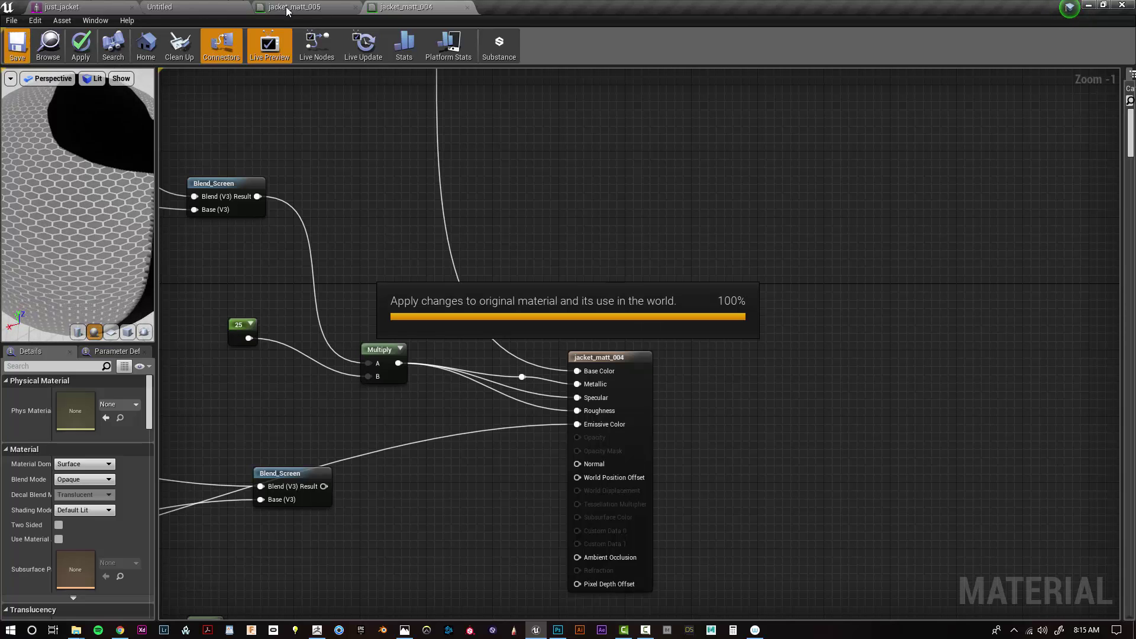
{"action": "left_click", "coordinate": [65, 7]}
{"action": "left_click_drag", "start_coordinate": [485, 343], "coordinate": [616, 344], "text": "alt"}
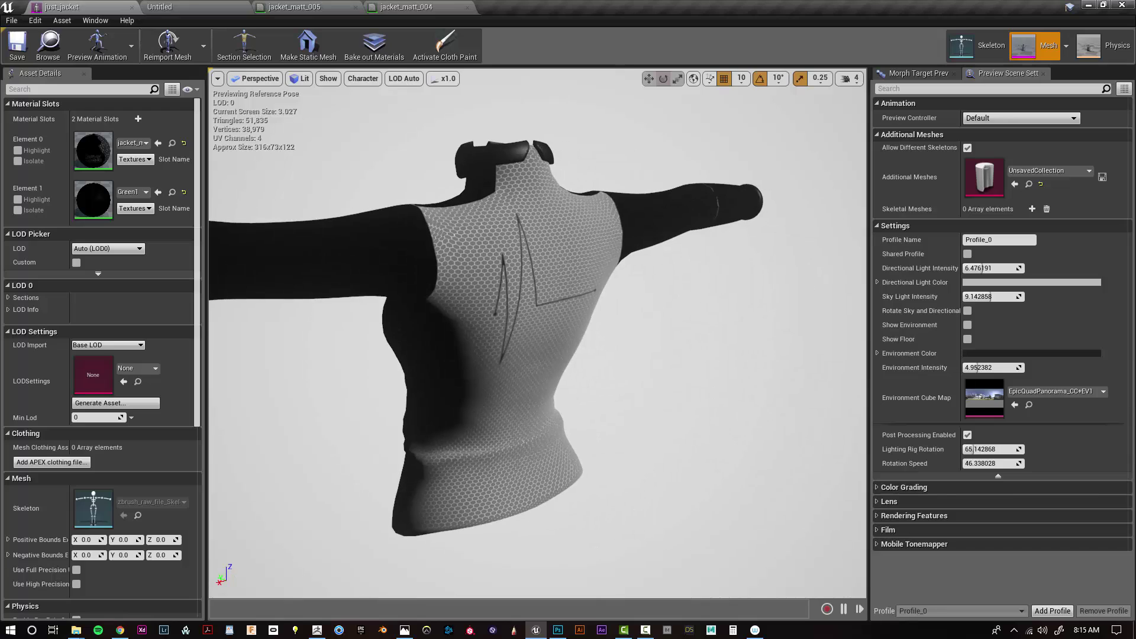
{"action": "scroll", "coordinate": [709, 440], "scroll_direction": "down", "scroll_amount": 5}
{"action": "left_click_drag", "start_coordinate": [709, 441], "coordinate": [719, 415], "text": "alt"}
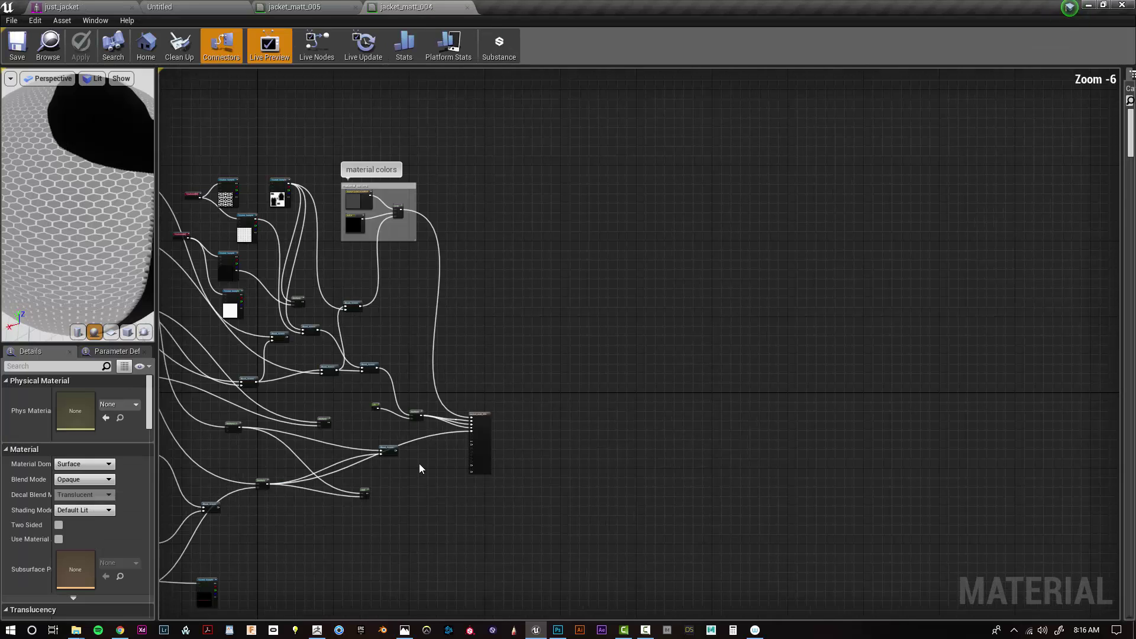
- Set VTiling to 3 on the TexCoord node feeding the side_green Panner
{"action": "scroll", "coordinate": [577, 271], "scroll_direction": "up", "scroll_amount": 4}
{"action": "right_click_drag", "start_coordinate": [577, 271], "coordinate": [477, 289]}
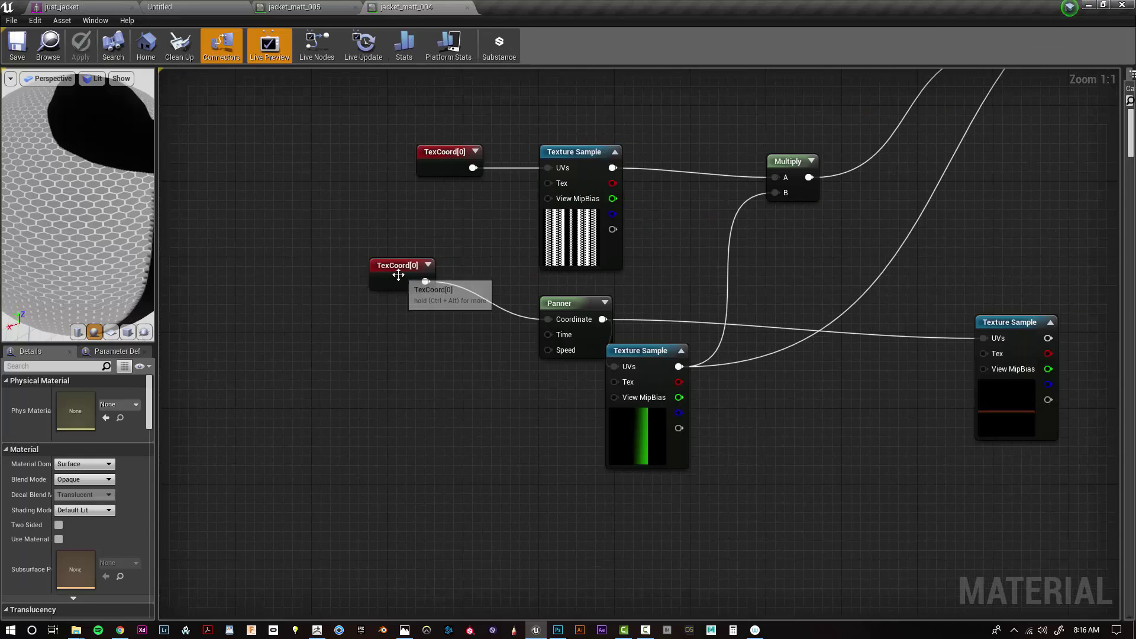
{"action": "left_click", "coordinate": [402, 266]}
{"action": "left_click", "coordinate": [91, 426]}
{"action": "type", "text": "3"}
{"action": "key", "text": "Return"}
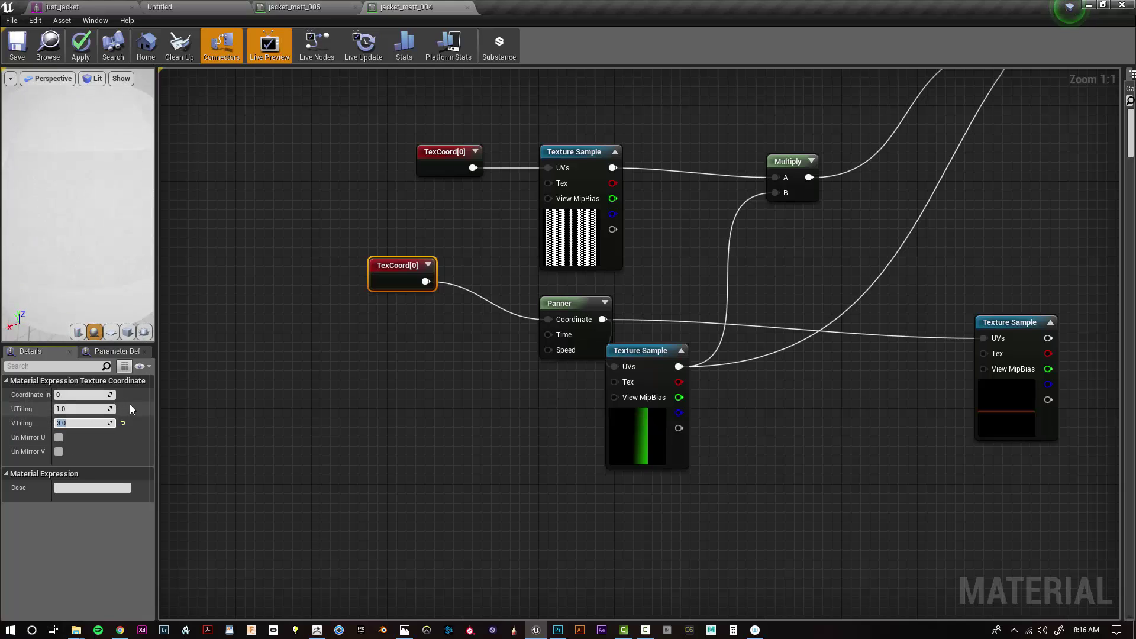
- Save the material and check the green glow on the jacket mesh's pulse graphic
{"action": "left_click", "coordinate": [16, 56]}
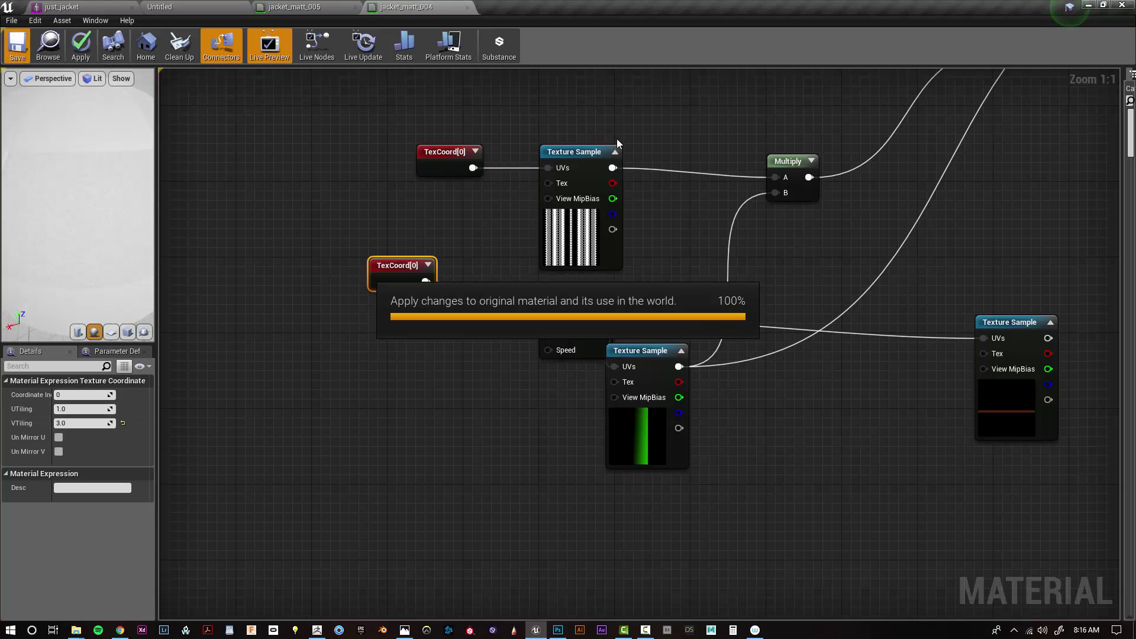
{"action": "left_click", "coordinate": [75, 7]}
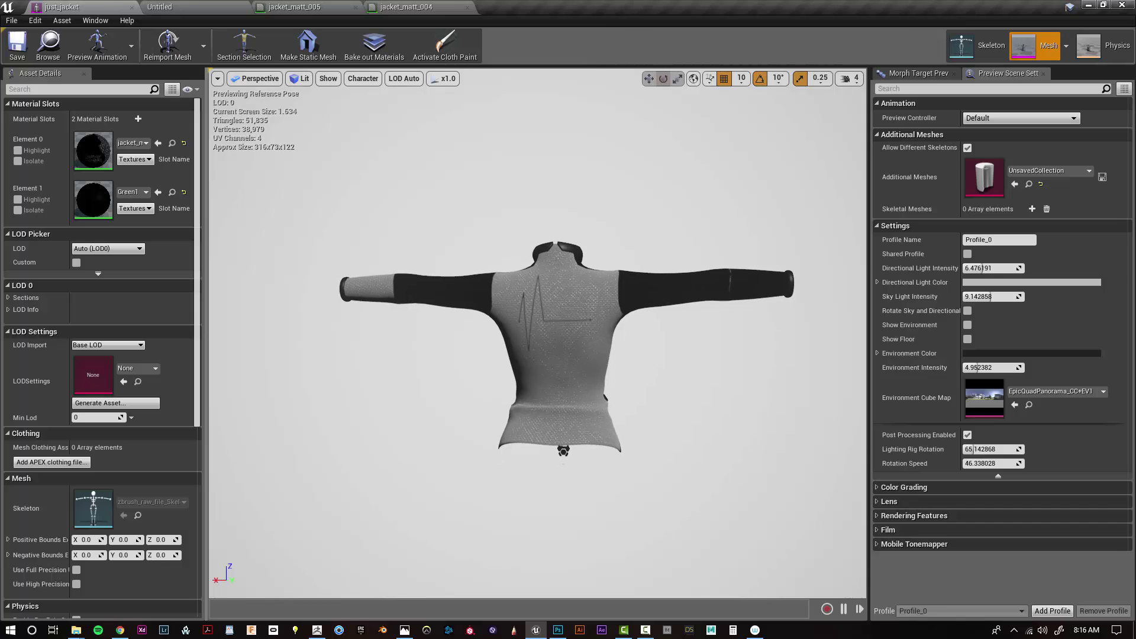
{"action": "left_click", "coordinate": [425, 7]}
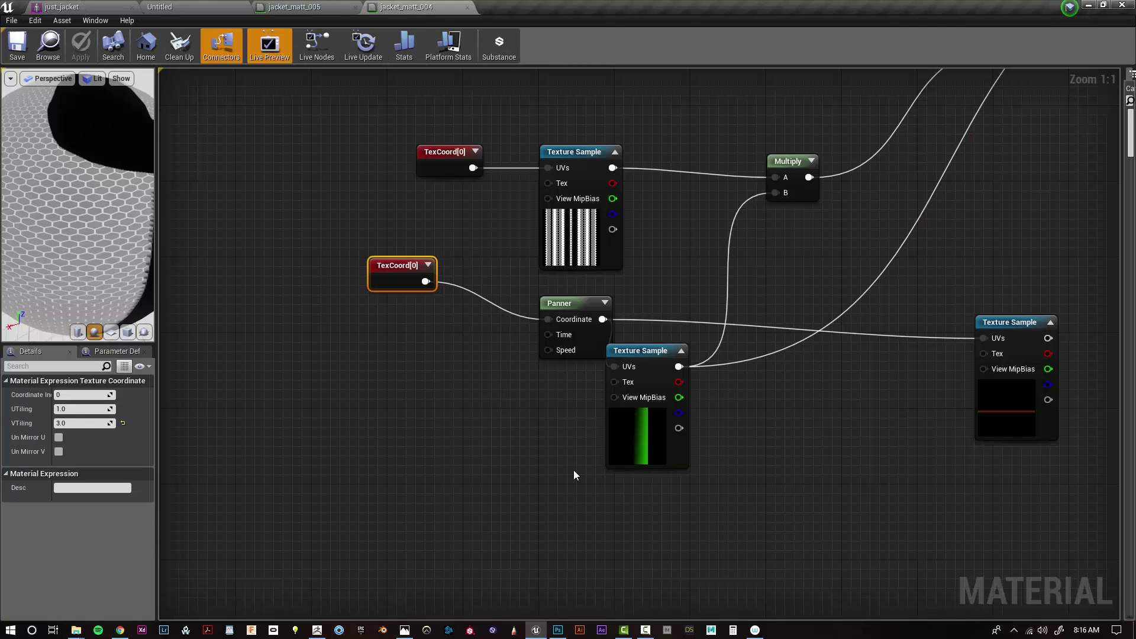
- Try UTiling 10 and VTiling 1 on the TexCoord node feeding the side_green Panner
{"action": "left_click", "coordinate": [71, 409]}
{"action": "type", "text": "10"}
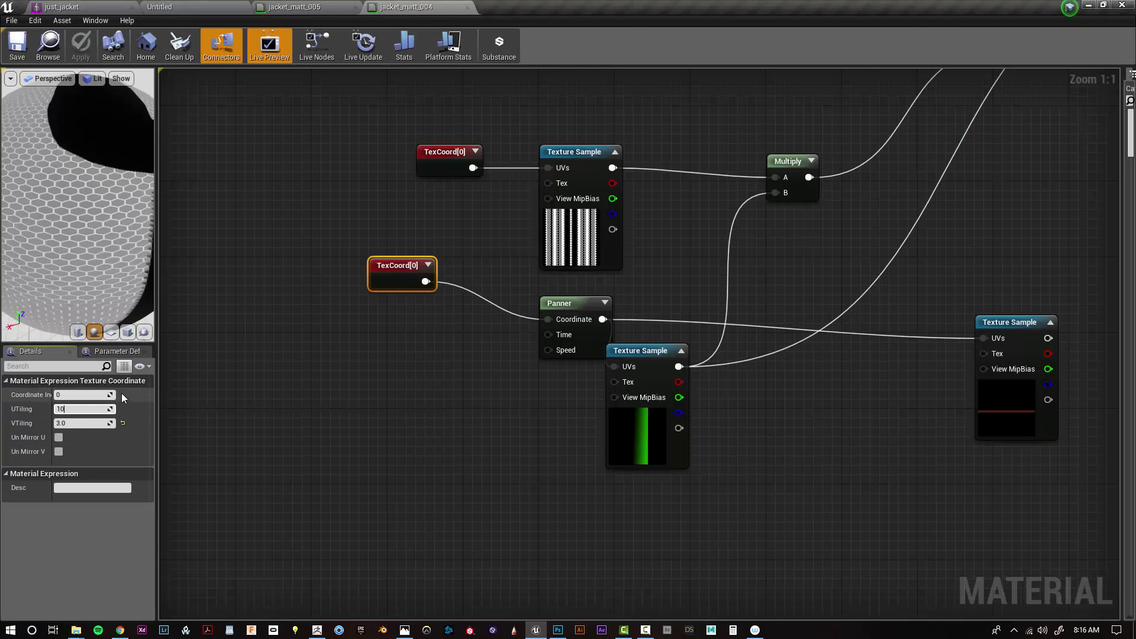
{"action": "key", "text": "Return"}
{"action": "left_click_drag", "start_coordinate": [157, 229], "coordinate": [377, 230]}
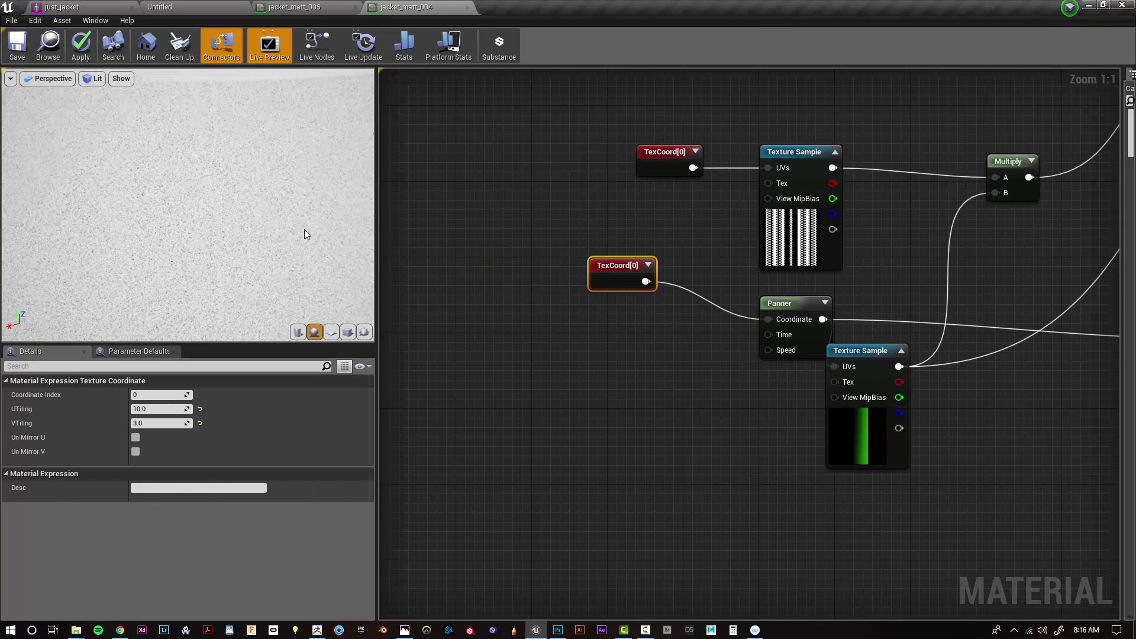
{"action": "scroll", "coordinate": [230, 242], "scroll_direction": "down", "scroll_amount": 5}
{"action": "left_click_drag", "start_coordinate": [304, 230], "coordinate": [237, 207]}
{"action": "left_click", "coordinate": [145, 424]}
{"action": "type", "text": "1"}
{"action": "key", "text": "Return"}
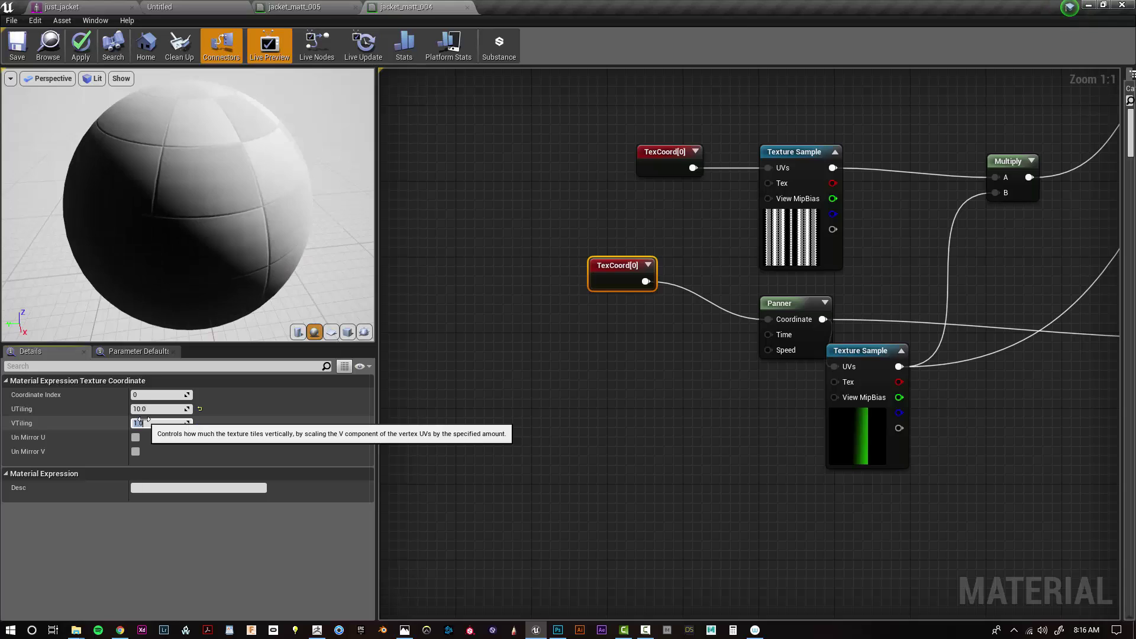
- Save the material with the new tiling and inspect the pulse graphic up close on the jacket's back
{"action": "left_click", "coordinate": [18, 47]}
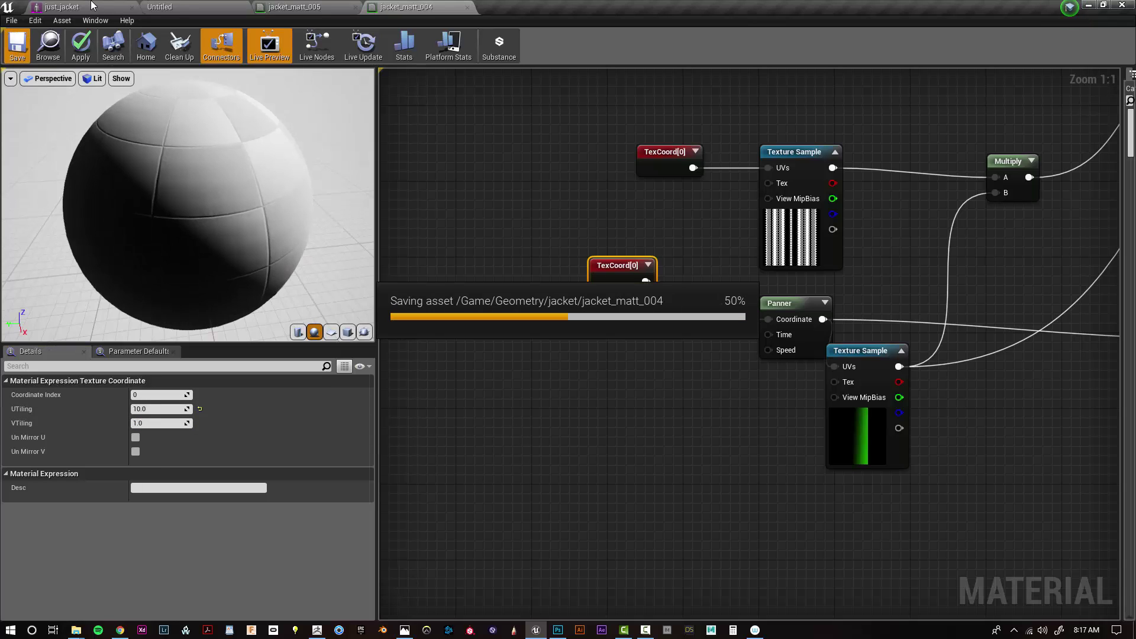
{"action": "left_click", "coordinate": [92, 5]}
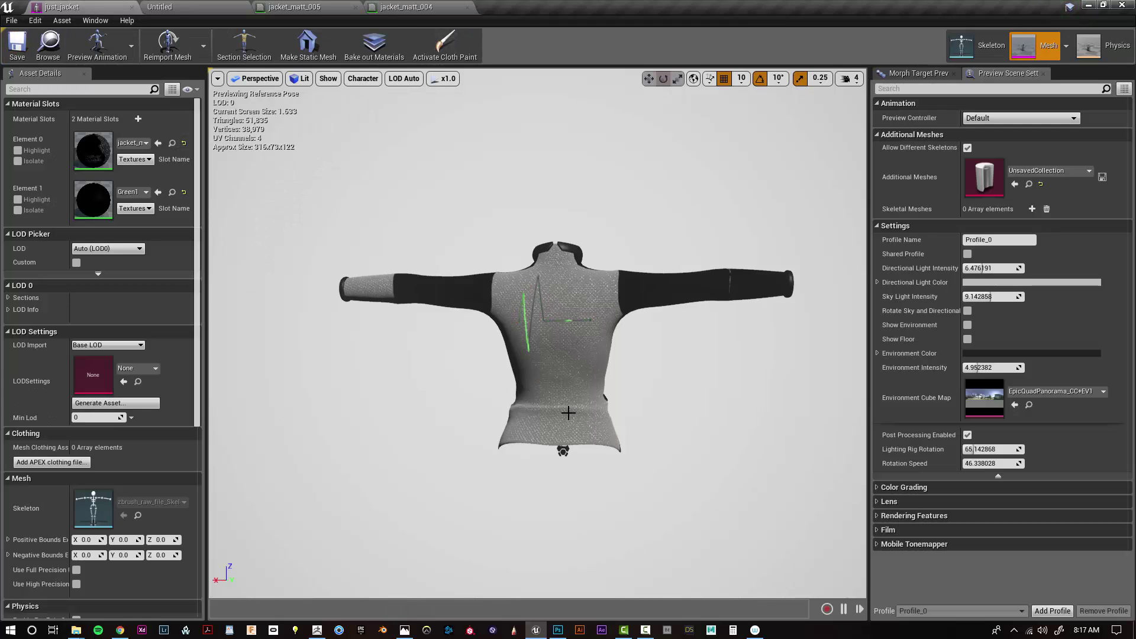
{"action": "scroll", "coordinate": [571, 409], "scroll_direction": "up", "scroll_amount": 4}
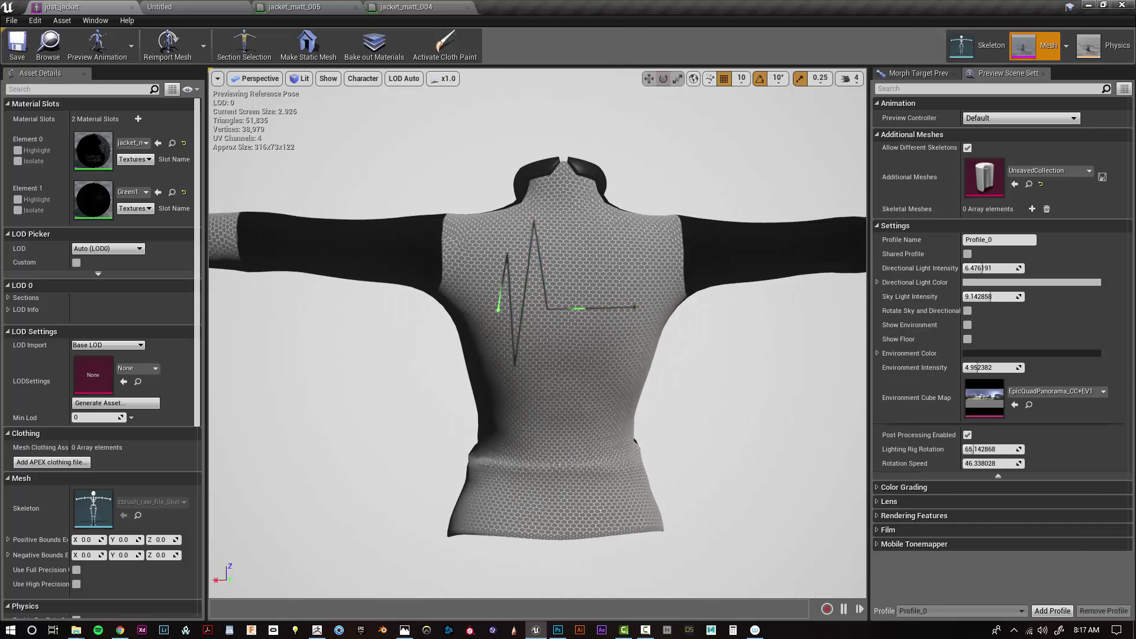
- Delete the TexCoord node feeding the side_green Panner, save jacket_matt_004 and check the jacket mesh
{"action": "left_click", "coordinate": [156, 5]}
{"action": "left_click", "coordinate": [279, 6]}
{"action": "left_click", "coordinate": [381, 6]}
{"action": "left_click", "coordinate": [419, 188]}
{"action": "left_click", "coordinate": [610, 273]}
{"action": "key", "text": "Delete"}
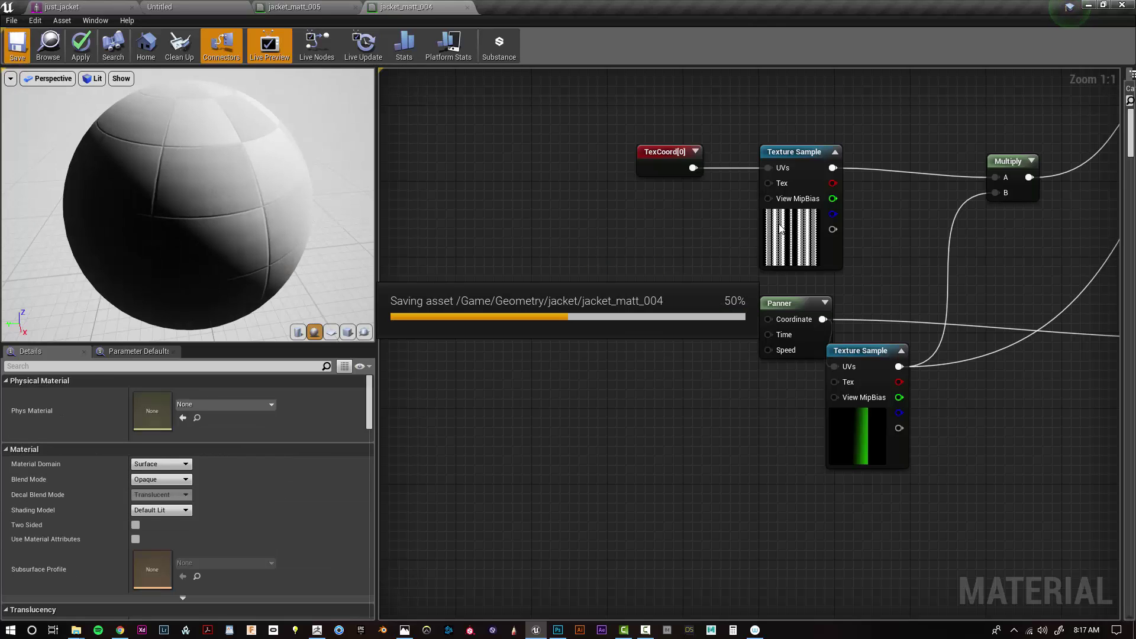
{"action": "left_click", "coordinate": [80, 7]}
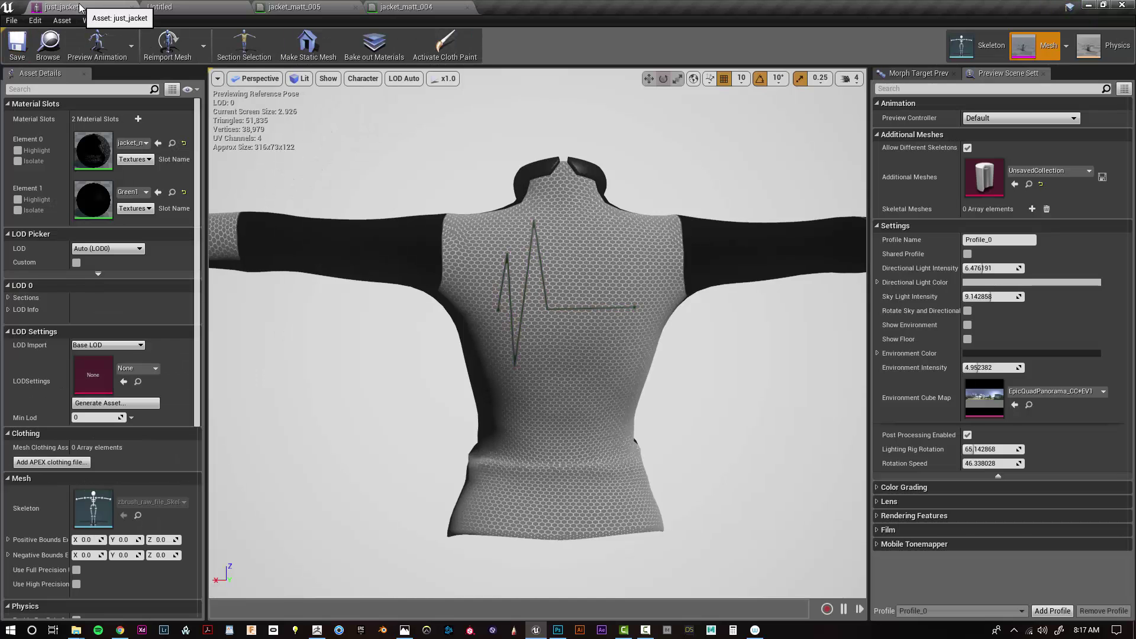
- Set the side_green Panner's Speed X to -0.5 and save the material
{"action": "left_click", "coordinate": [406, 8]}
{"action": "left_click", "coordinate": [807, 323]}
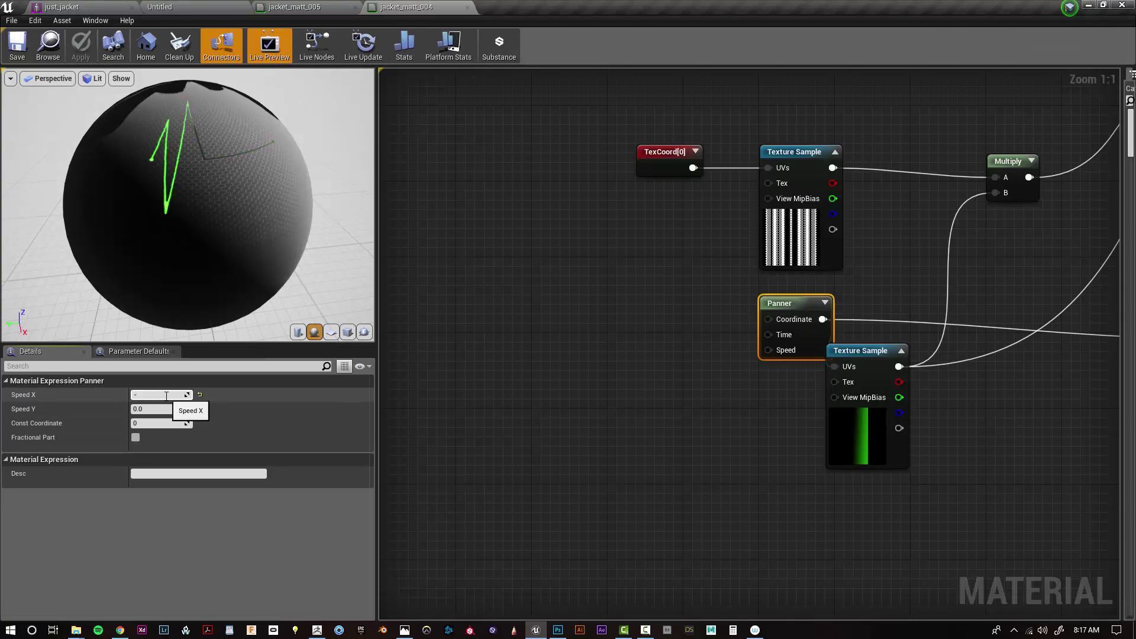
{"action": "type", "text": "0.5"}
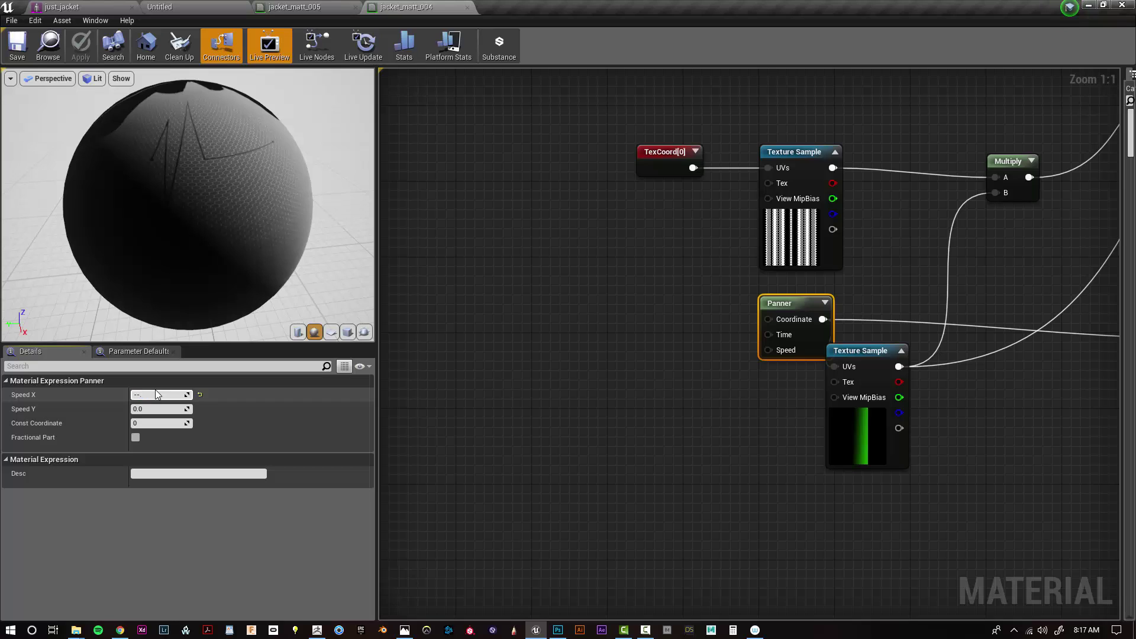
{"action": "key", "text": "Return"}
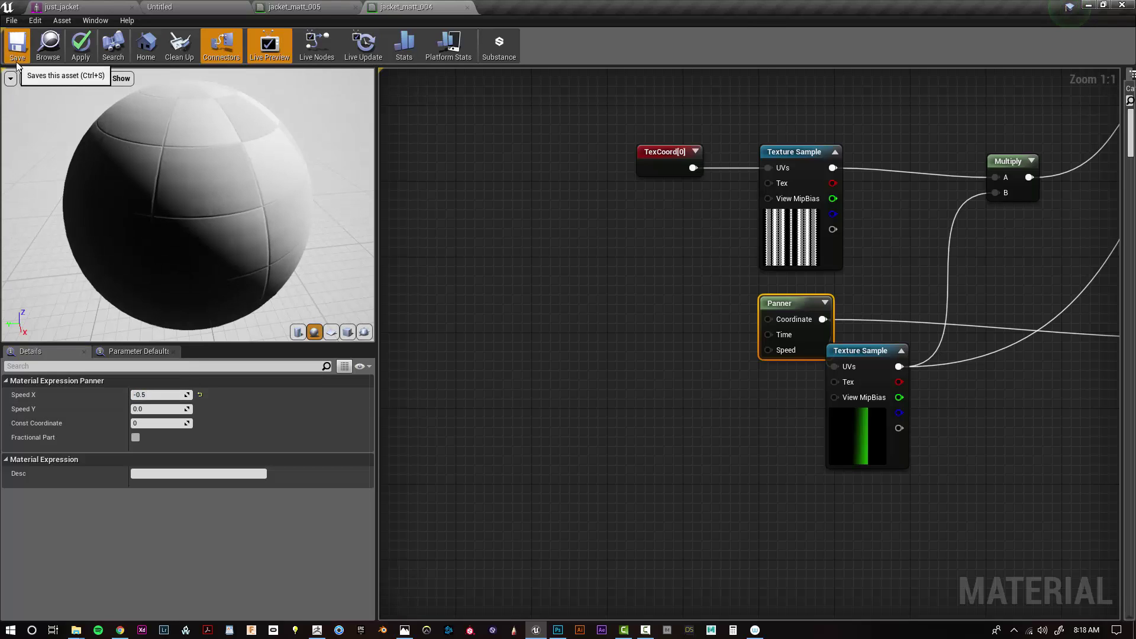
{"action": "left_click", "coordinate": [16, 62]}
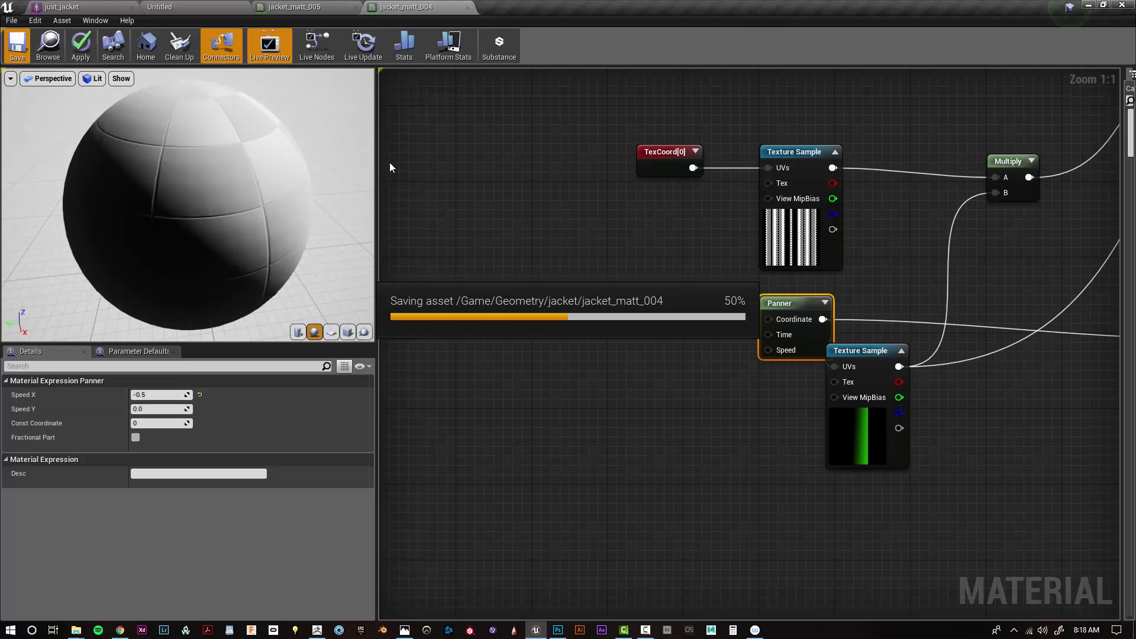
- Inspect the moving green pulse on the back of the jacket mesh from the front and at an angle
{"action": "left_click", "coordinate": [78, 6]}
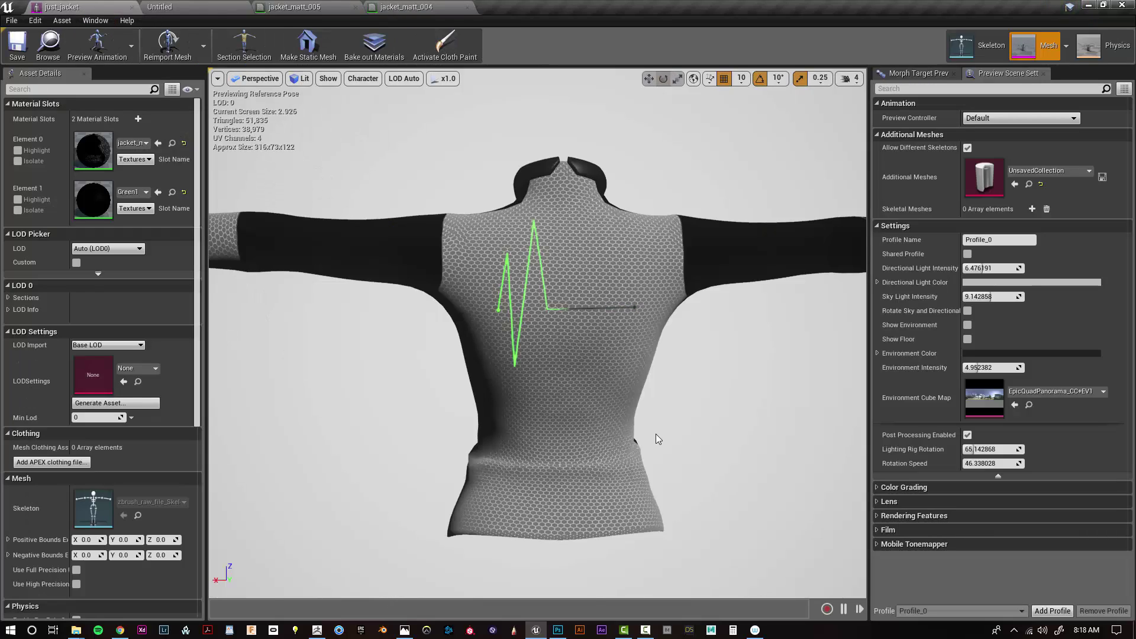
{"action": "left_click", "coordinate": [199, 6]}
{"action": "left_click", "coordinate": [94, 7]}
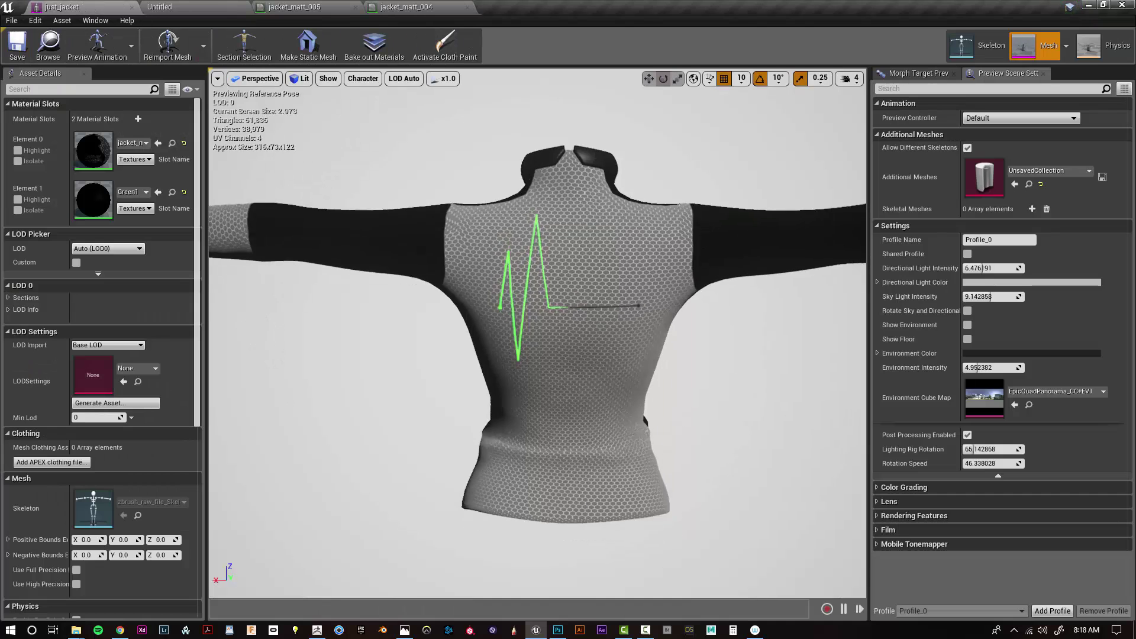
{"action": "scroll", "coordinate": [650, 440], "scroll_direction": "down", "scroll_amount": 5}
{"action": "left_click_drag", "start_coordinate": [584, 366], "coordinate": [551, 367], "text": "alt"}
{"action": "scroll", "coordinate": [590, 364], "scroll_direction": "up", "scroll_amount": 5}
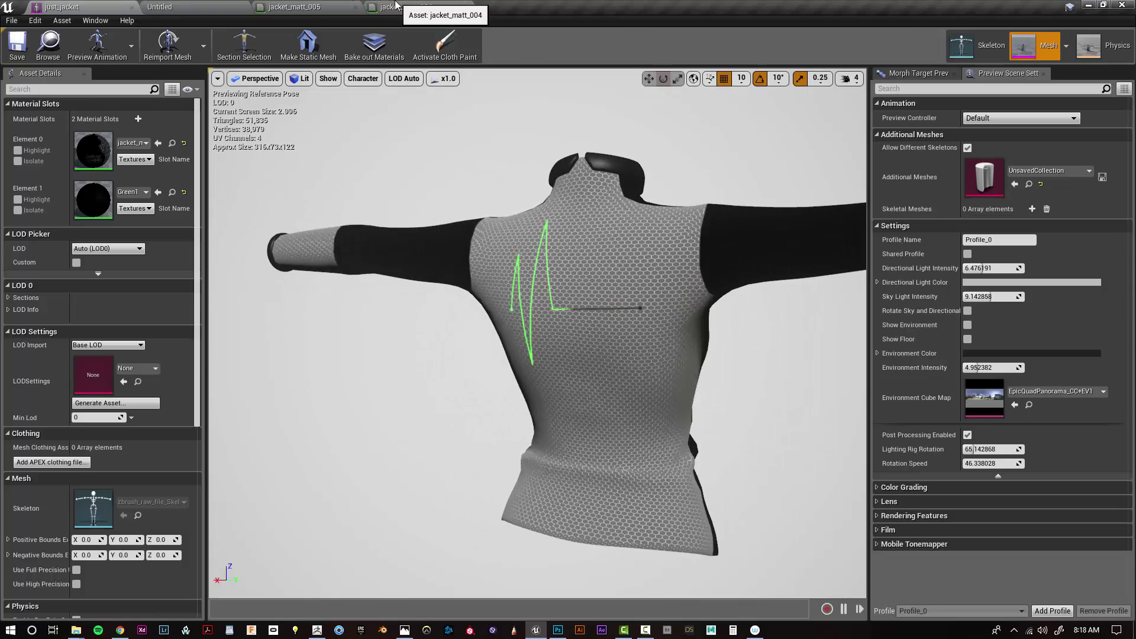
- Brighten the first color constant in the material colors group to near white with a value of 0.875
{"action": "left_click", "coordinate": [403, 7]}
{"action": "scroll", "coordinate": [970, 318], "scroll_direction": "down", "scroll_amount": 3}
{"action": "right_click_drag", "start_coordinate": [971, 317], "coordinate": [859, 533]}
{"action": "double_click", "coordinate": [660, 340]}
{"action": "left_click_drag", "start_coordinate": [835, 395], "coordinate": [835, 347]}
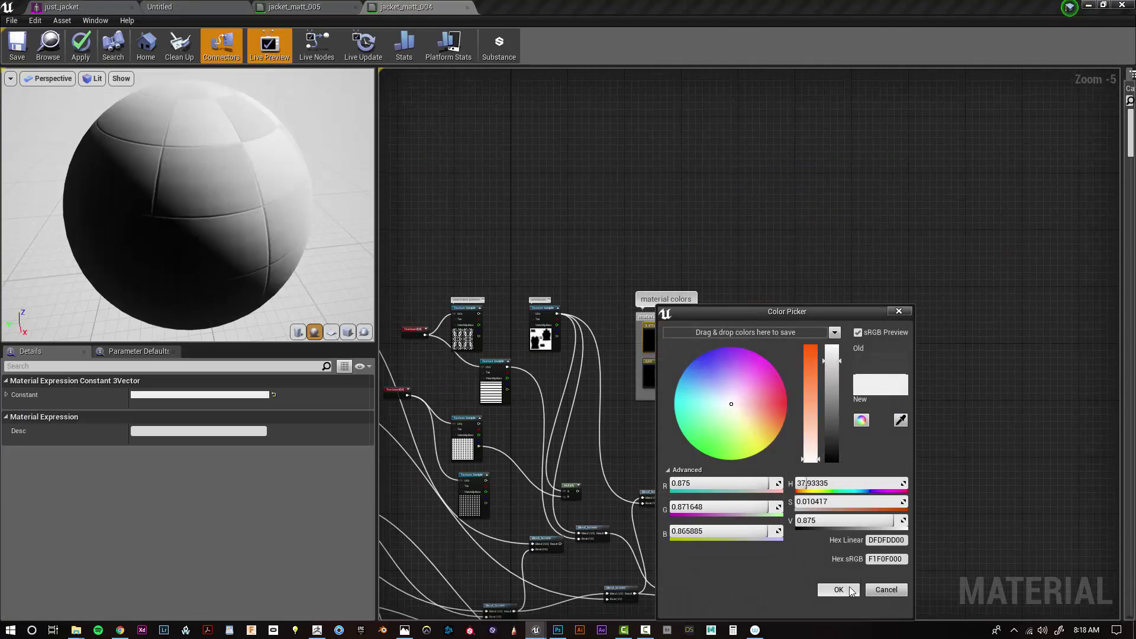
{"action": "left_click", "coordinate": [838, 590]}
- Set the second color constant in the material colors group to dark red (0.281, 0.0146, 0.0146), save and check the jacket mesh
{"action": "double_click", "coordinate": [654, 375]}
{"action": "left_click_drag", "start_coordinate": [833, 421], "coordinate": [832, 431]}
{"action": "left_click", "coordinate": [833, 590]}
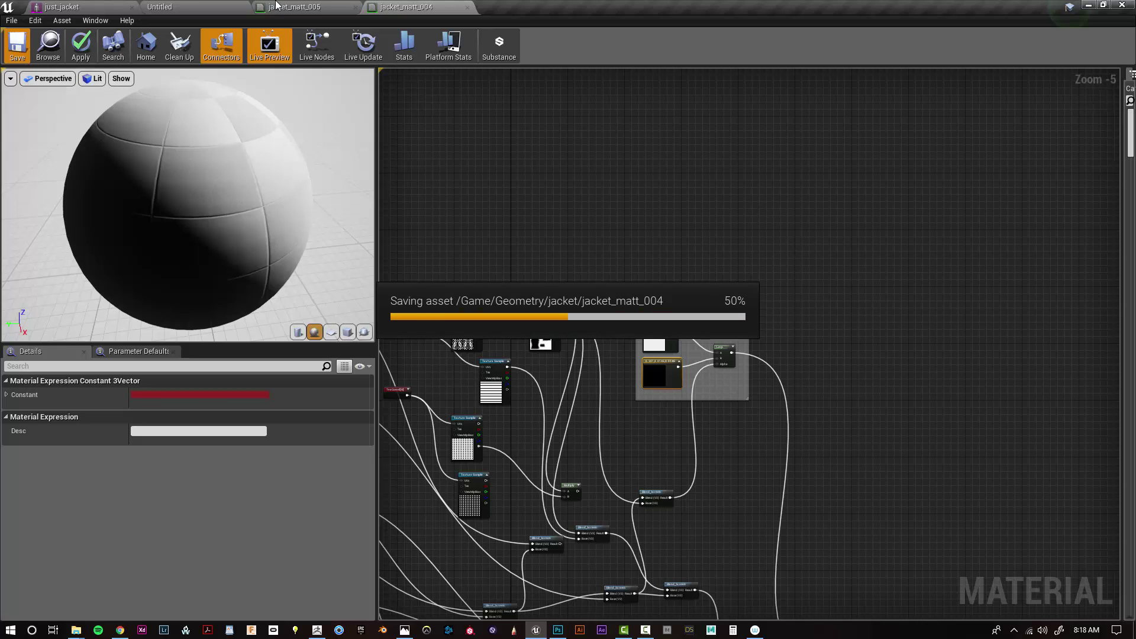
{"action": "left_click", "coordinate": [48, 7]}
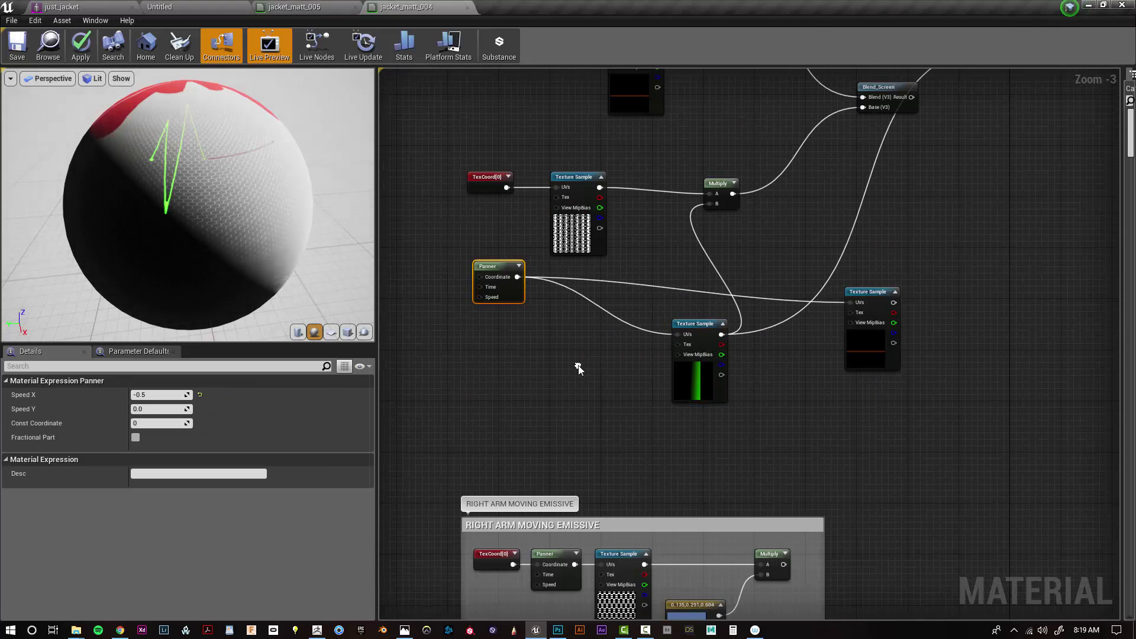
{"action": "right_click", "coordinate": [605, 368]}
{"action": "left_click", "coordinate": [605, 418]}
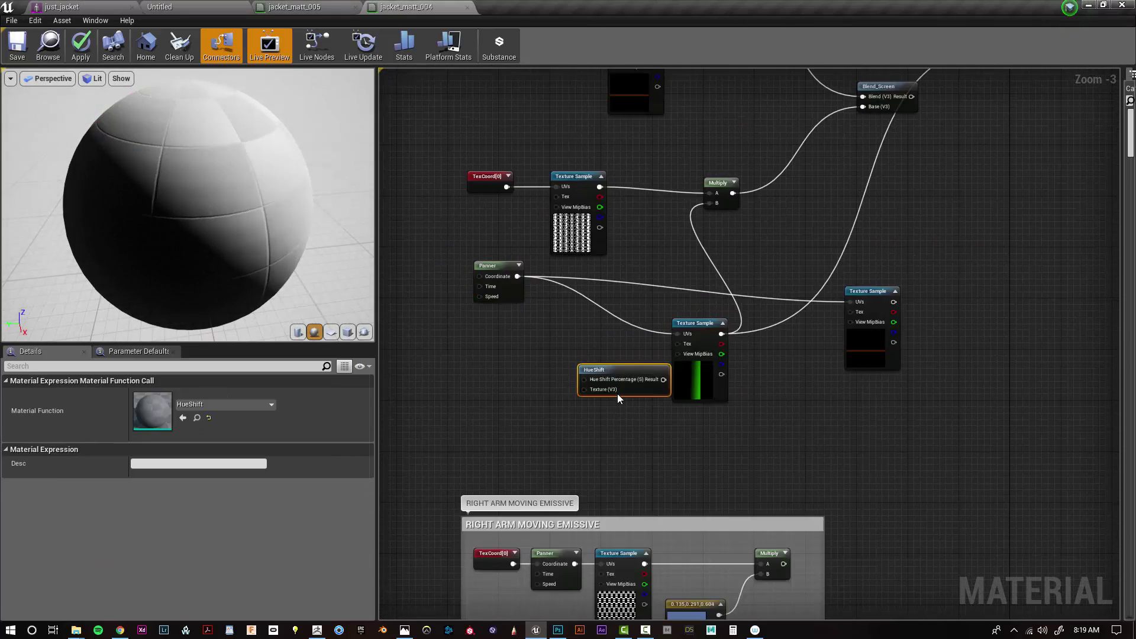
{"action": "scroll", "coordinate": [617, 393], "scroll_direction": "up", "scroll_amount": 3}
{"action": "left_click_drag", "start_coordinate": [639, 378], "coordinate": [559, 371]}
{"action": "double_click", "coordinate": [558, 372]}
{"action": "left_click", "coordinate": [579, 8]}
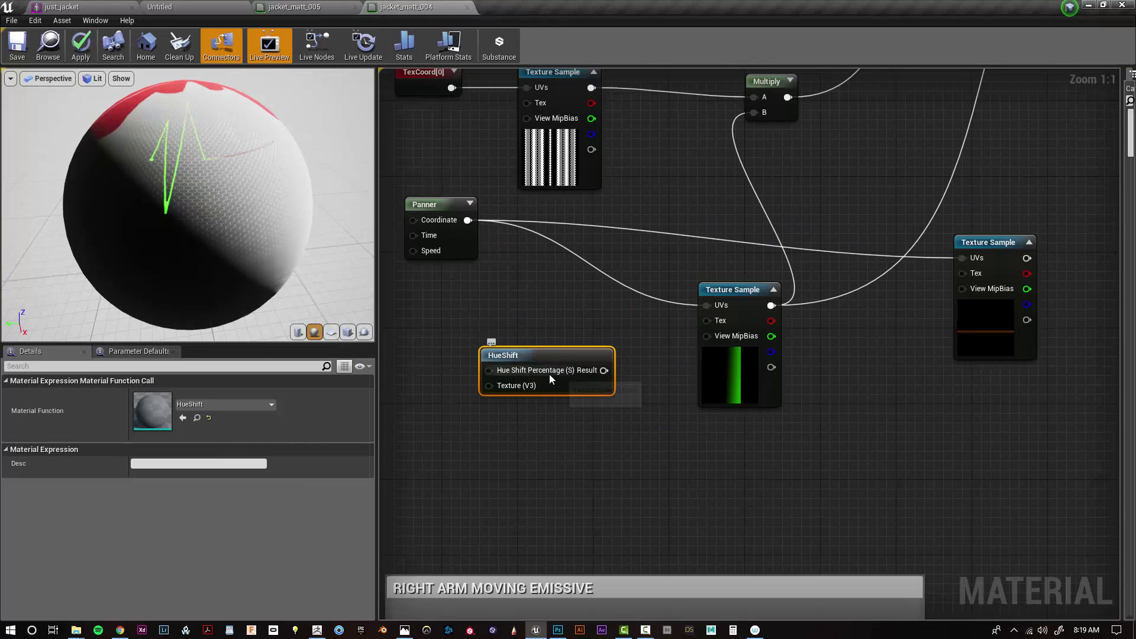
{"action": "key", "text": "Delete"}
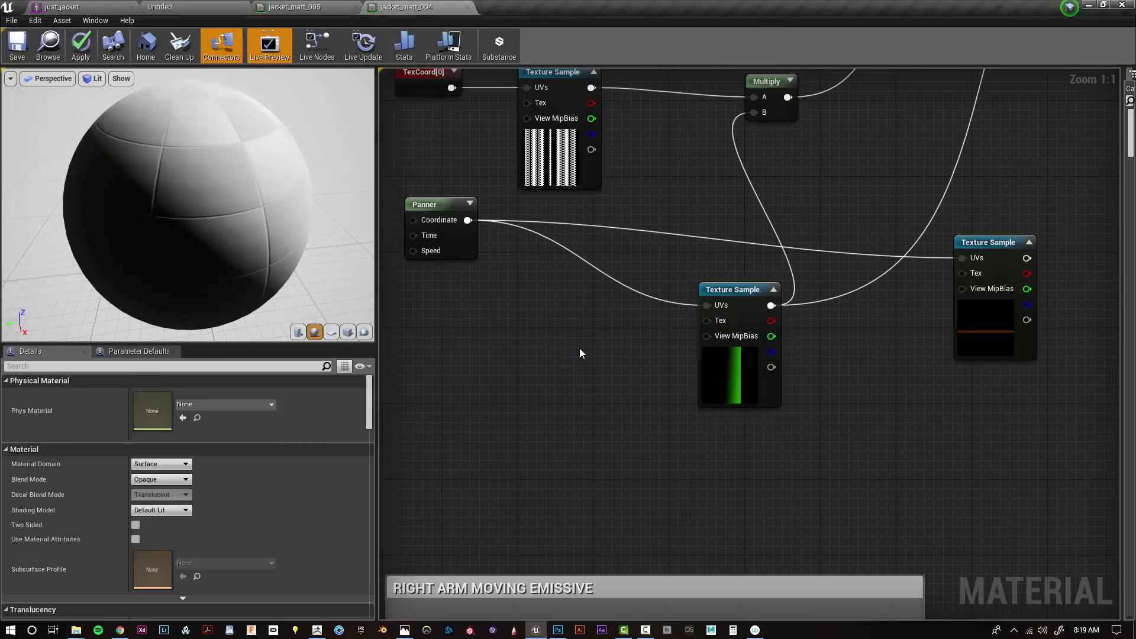
{"action": "right_click", "coordinate": [580, 348]}
{"action": "type", "text": "hue"}
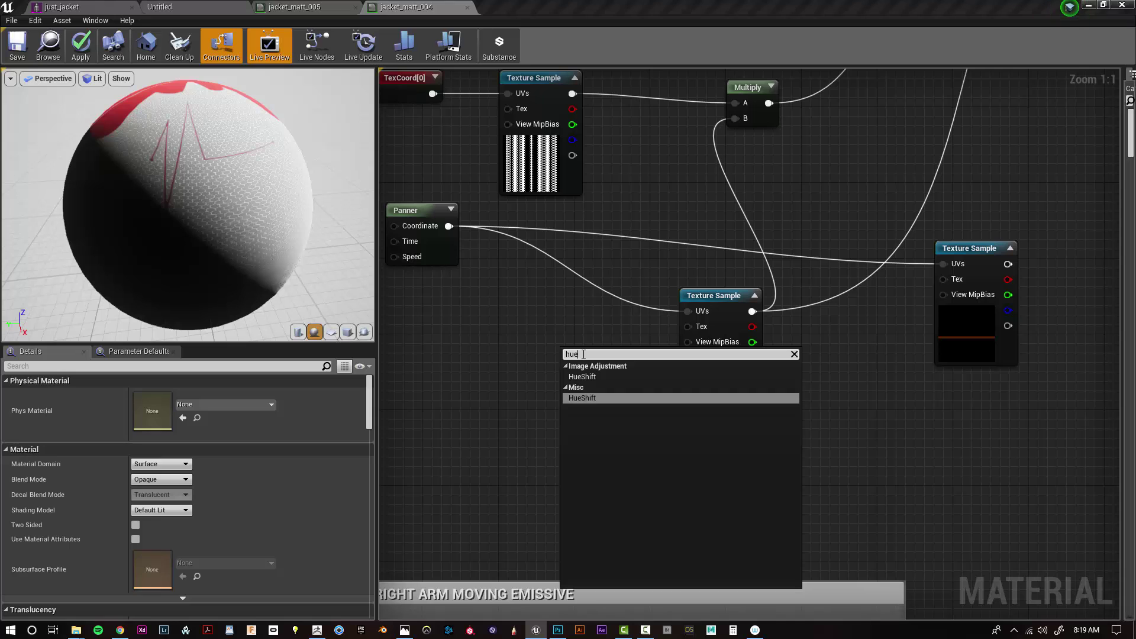
{"action": "left_click", "coordinate": [591, 399]}
{"action": "left_click_drag", "start_coordinate": [630, 360], "coordinate": [520, 350]}
{"action": "key", "text": "Delete"}
- Move the side_green Texture Sample node closer to its Panner
{"action": "right_click_drag", "start_coordinate": [853, 401], "coordinate": [559, 403]}
{"action": "scroll", "coordinate": [559, 406], "scroll_direction": "down", "scroll_amount": 2}
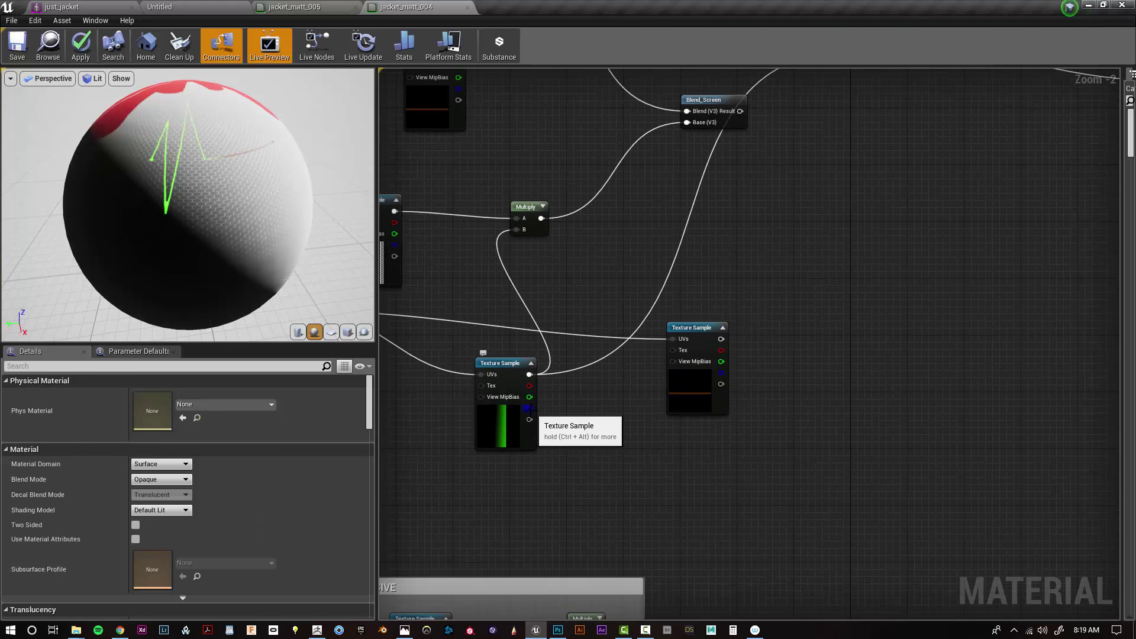
{"action": "scroll", "coordinate": [576, 421], "scroll_direction": "down", "scroll_amount": 4}
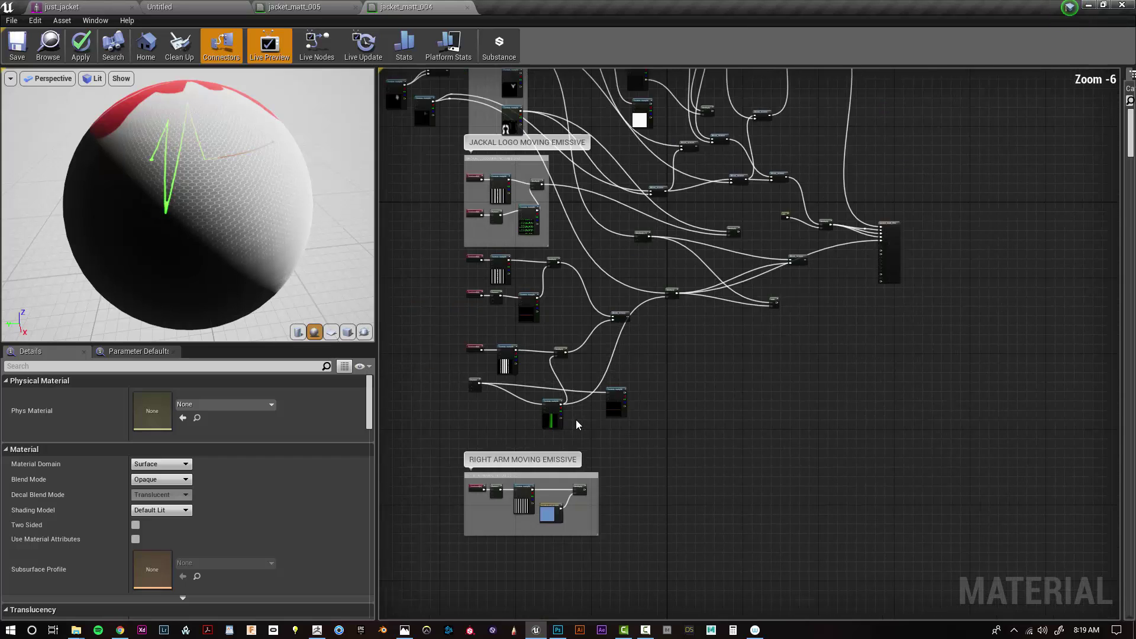
{"action": "scroll", "coordinate": [576, 420], "scroll_direction": "up", "scroll_amount": 4}
{"action": "right_click_drag", "start_coordinate": [576, 420], "coordinate": [768, 393]}
{"action": "left_click_drag", "start_coordinate": [714, 409], "coordinate": [644, 381]}
- Switch to Photoshop and add a Hue/Saturation adjustment layer over the green gradient with Hue at -75
{"action": "left_click", "coordinate": [558, 631]}
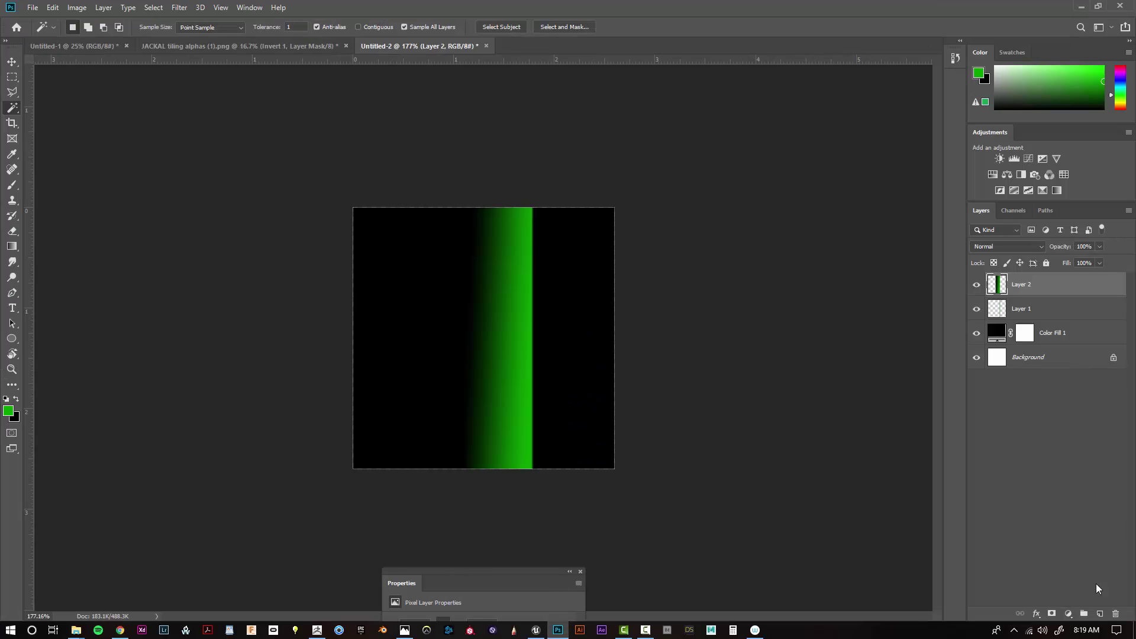
{"action": "left_click", "coordinate": [1069, 613]}
{"action": "left_click", "coordinate": [1086, 500]}
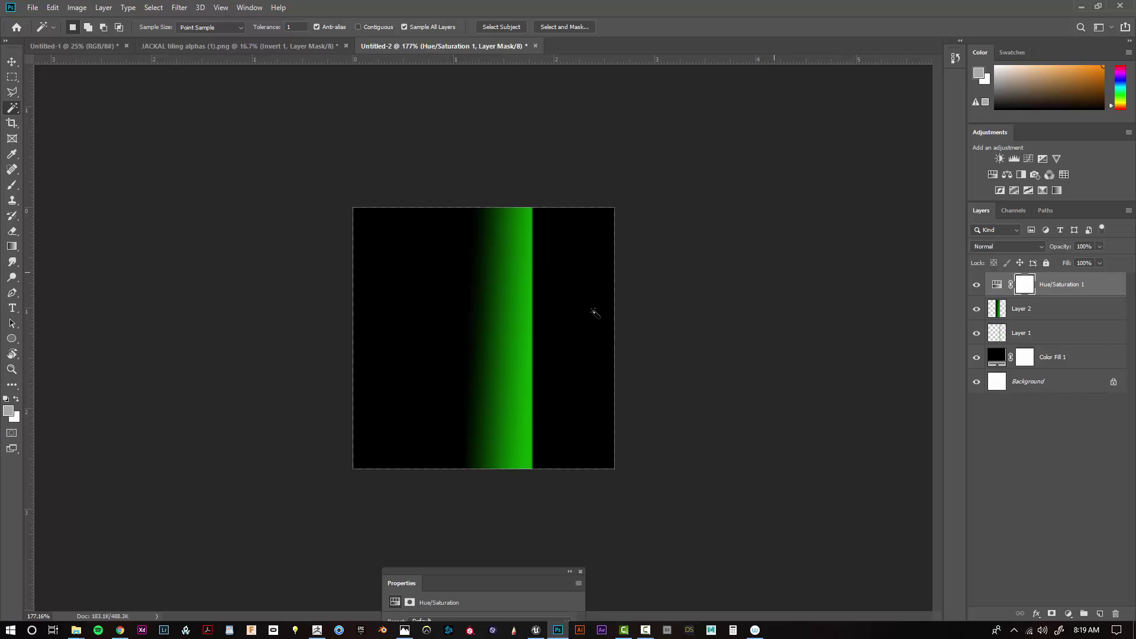
{"action": "left_click_drag", "start_coordinate": [537, 600], "coordinate": [245, 177]}
{"action": "left_click_drag", "start_coordinate": [187, 243], "coordinate": [137, 242]}
- Save the recolored gradient over side green.png and switch back to Unreal Editor
{"action": "left_click", "coordinate": [41, 6]}
{"action": "left_click", "coordinate": [61, 136]}
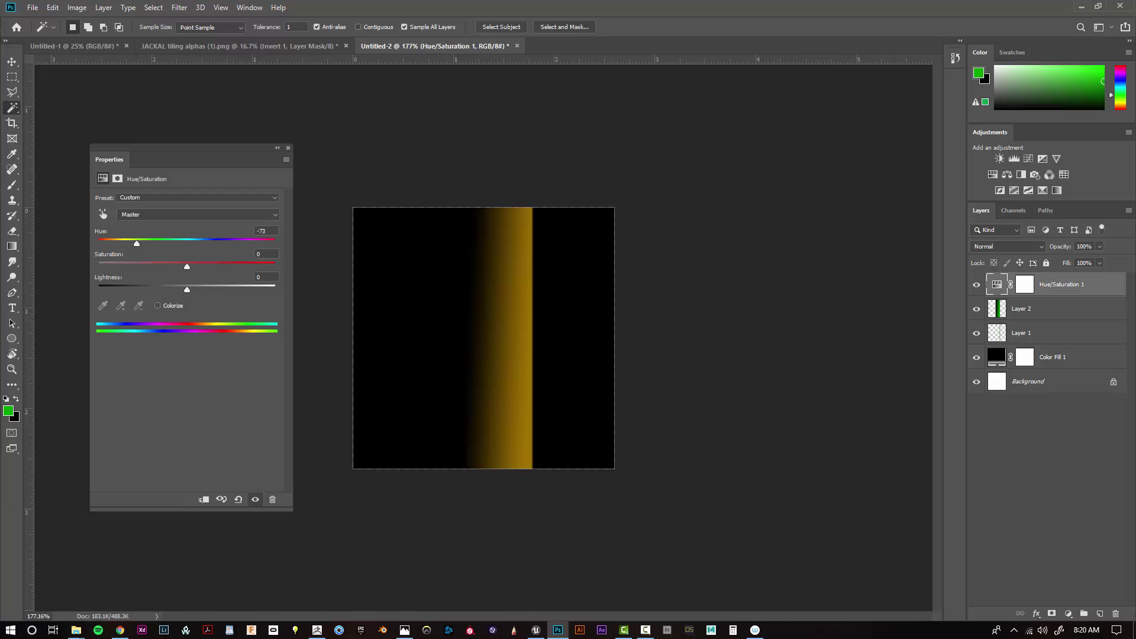
{"action": "left_click", "coordinate": [628, 190]}
{"action": "left_click", "coordinate": [536, 630]}
- Reimport the side_green texture in the jacket folder and return to the jacket_matt_004 material graph
{"action": "left_click", "coordinate": [63, 7]}
{"action": "left_click", "coordinate": [178, 6]}
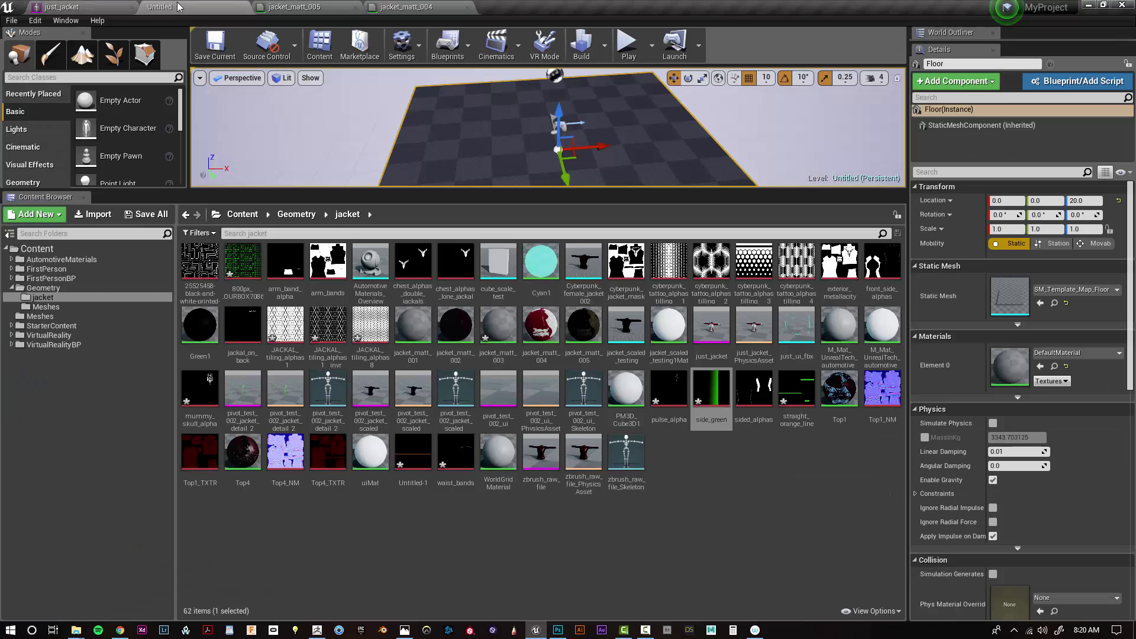
{"action": "right_click", "coordinate": [711, 402]}
{"action": "left_click", "coordinate": [752, 132]}
{"action": "left_click", "coordinate": [404, 7]}
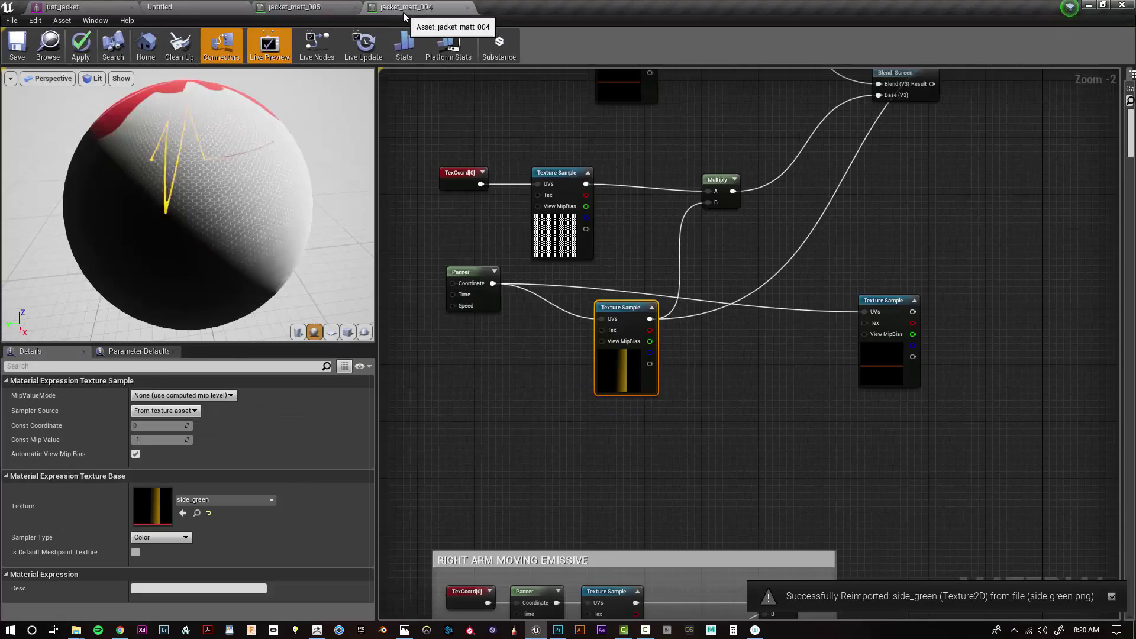
- Inspect the recolored pulse graphic and fabric up close on the jacket's back
{"action": "left_click", "coordinate": [83, 7]}
{"action": "left_click_drag", "start_coordinate": [473, 284], "coordinate": [408, 284], "text": "alt"}
{"action": "scroll", "coordinate": [473, 284], "scroll_direction": "up", "scroll_amount": 6}
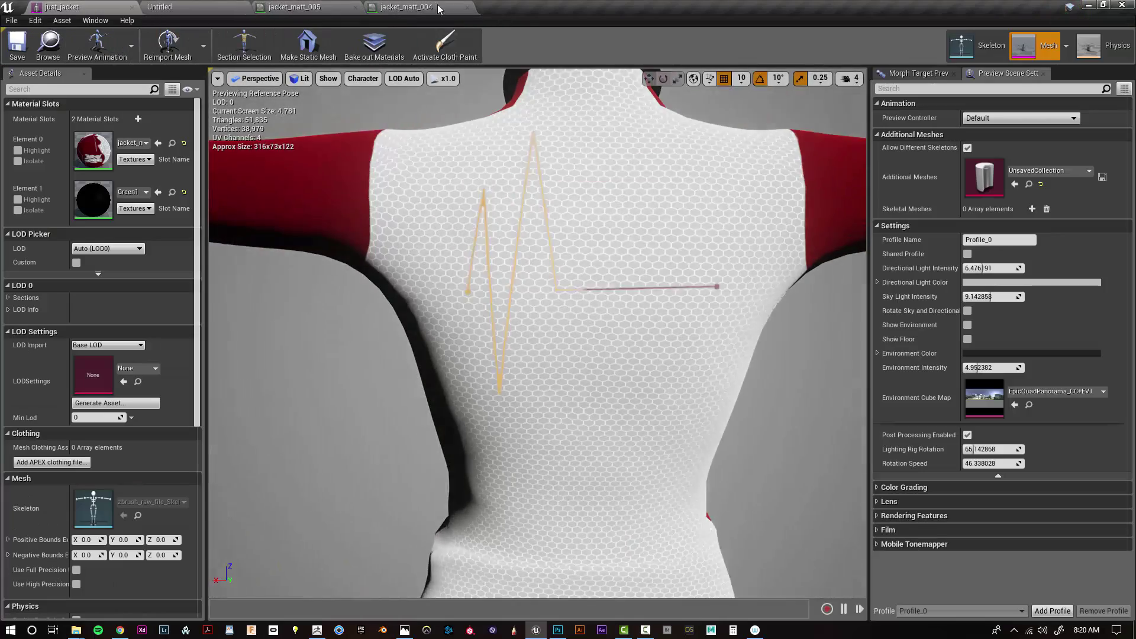
- Darken the grey color constant in the material colors group to a value of about 0.198
{"action": "left_click", "coordinate": [424, 11]}
{"action": "scroll", "coordinate": [918, 416], "scroll_direction": "down", "scroll_amount": 2}
{"action": "right_click_drag", "start_coordinate": [918, 416], "coordinate": [604, 613]}
{"action": "scroll", "coordinate": [689, 334], "scroll_direction": "up", "scroll_amount": 6}
{"action": "double_click", "coordinate": [691, 337]}
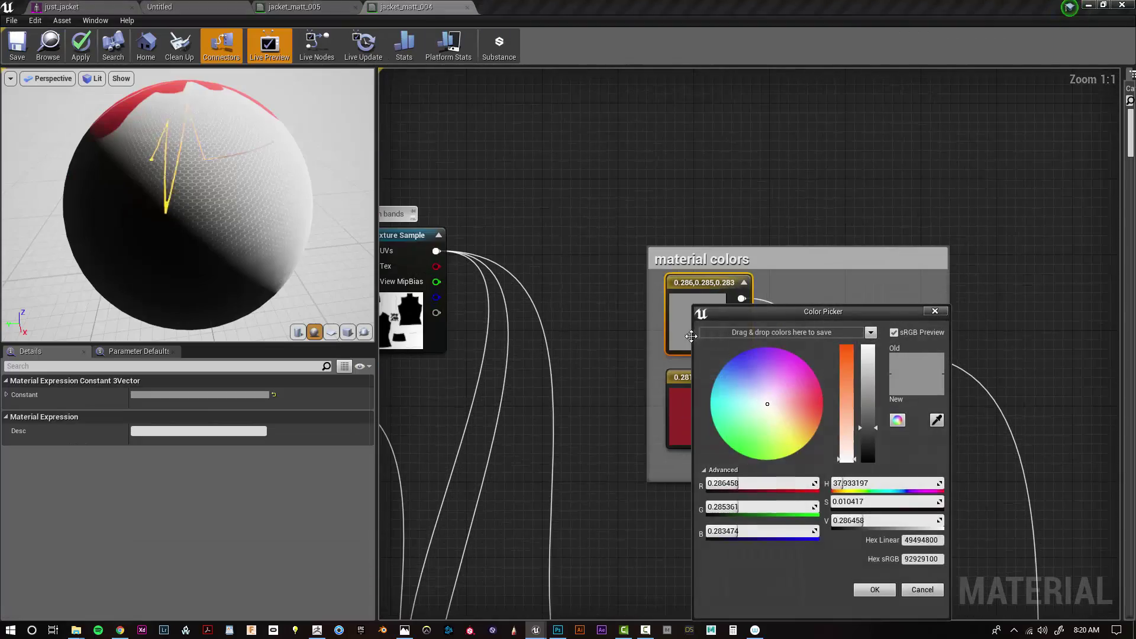
{"action": "left_click", "coordinate": [868, 440]}
{"action": "right_click_drag", "start_coordinate": [1009, 448], "coordinate": [907, 208]}
{"action": "left_click", "coordinate": [880, 591]}
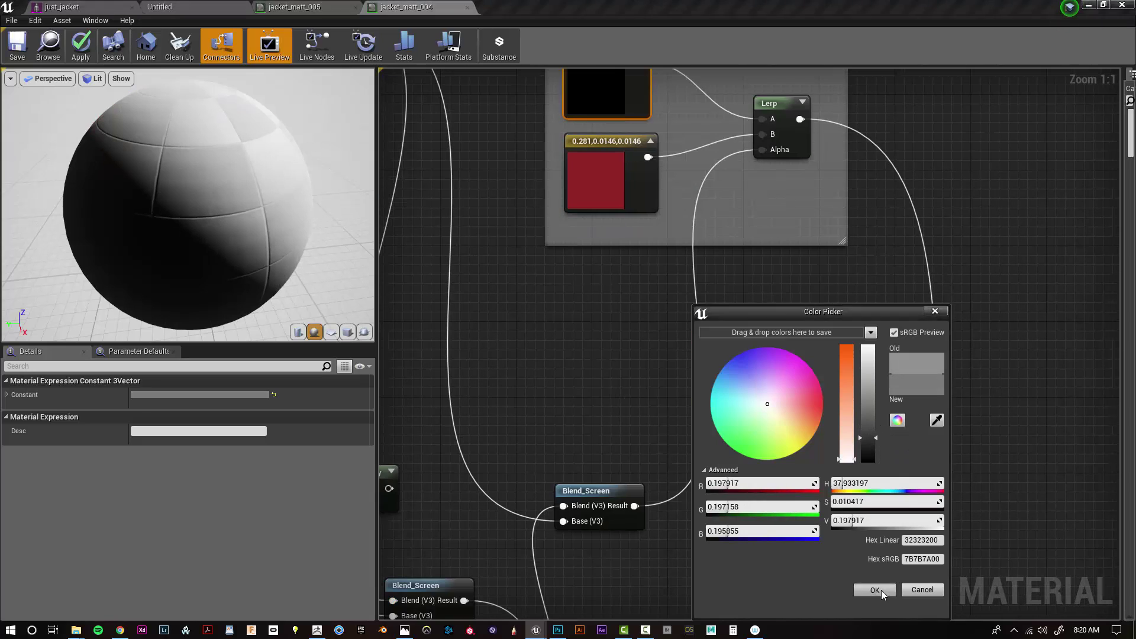
- Delete the Multiply node that feeds the Metallic, Specular and Roughness inputs of jacket_matt_004
{"action": "scroll", "coordinate": [678, 506], "scroll_direction": "down", "scroll_amount": 5}
{"action": "right_click_drag", "start_coordinate": [683, 513], "coordinate": [724, 164]}
{"action": "scroll", "coordinate": [795, 318], "scroll_direction": "up", "scroll_amount": 4}
{"action": "right_click", "coordinate": [795, 318]}
{"action": "right_click_drag", "start_coordinate": [765, 306], "coordinate": [647, 348]}
{"action": "scroll", "coordinate": [647, 348], "scroll_direction": "up", "scroll_amount": 1}
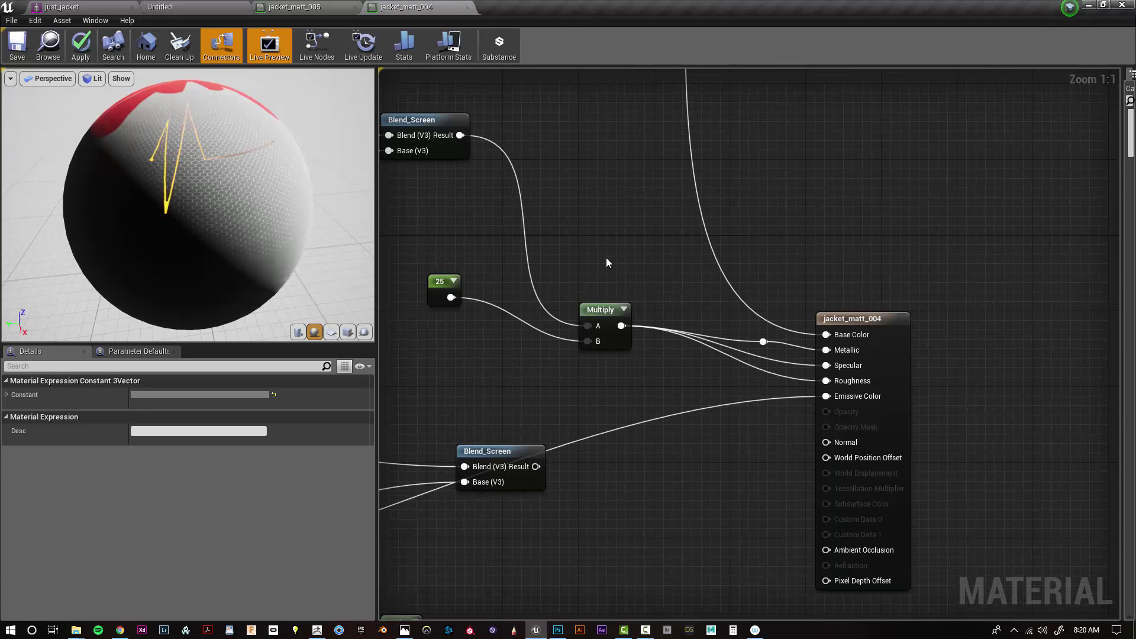
{"action": "left_click_drag", "start_coordinate": [609, 315], "coordinate": [560, 278]}
{"action": "double_click", "coordinate": [637, 296]}
{"action": "left_click", "coordinate": [587, 324]}
{"action": "left_click", "coordinate": [565, 271]}
{"action": "key", "text": "Delete"}
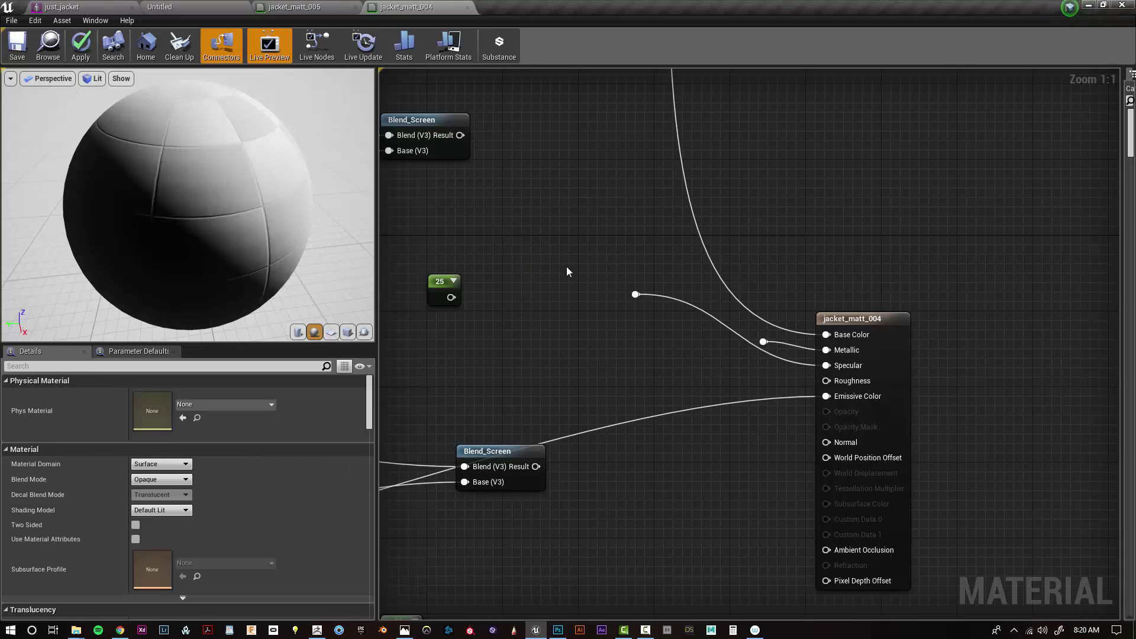
- Connect the main fabric pattern texture's output to the Base input of the Blend_Screen node beside the arm bands Multiply
{"action": "scroll", "coordinate": [624, 261], "scroll_direction": "down", "scroll_amount": 3}
{"action": "right_click_drag", "start_coordinate": [623, 262], "coordinate": [709, 466]}
{"action": "left_click_drag", "start_coordinate": [237, 189], "coordinate": [118, 254]}
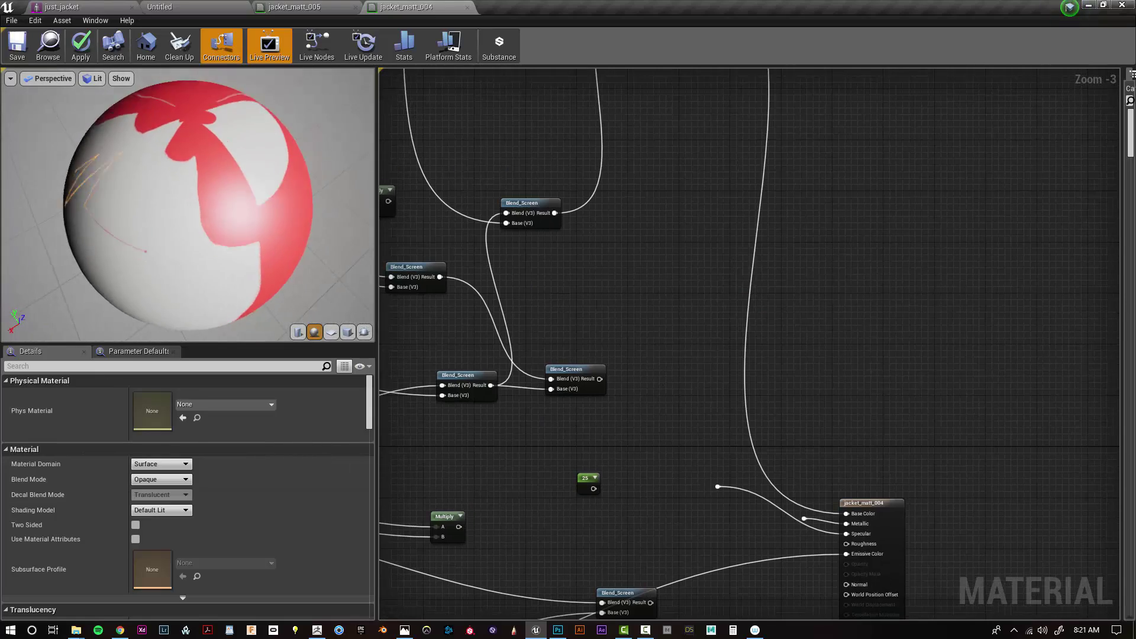
{"action": "right_click_drag", "start_coordinate": [637, 241], "coordinate": [1057, 567]}
{"action": "scroll", "coordinate": [576, 442], "scroll_direction": "up", "scroll_amount": 3}
{"action": "right_click_drag", "start_coordinate": [576, 442], "coordinate": [497, 276]}
{"action": "right_click_drag", "start_coordinate": [679, 210], "coordinate": [623, 522]}
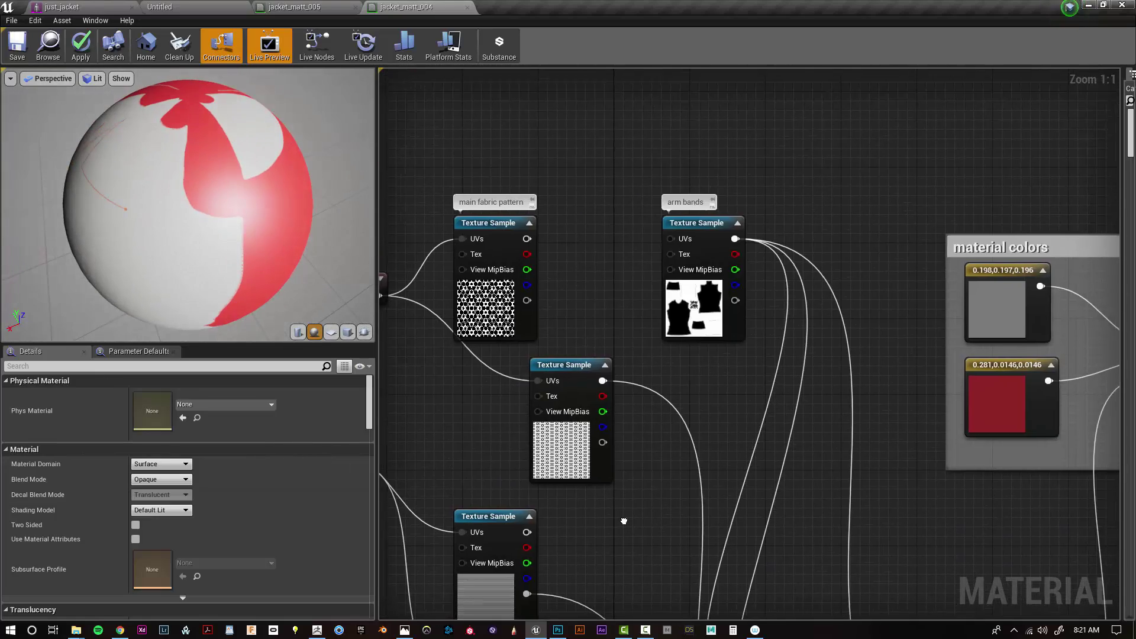
{"action": "left_click", "coordinate": [515, 314]}
{"action": "scroll", "coordinate": [542, 336], "scroll_direction": "down", "scroll_amount": 3}
{"action": "right_click_drag", "start_coordinate": [539, 261], "coordinate": [466, 97]}
{"action": "left_click_drag", "start_coordinate": [458, 107], "coordinate": [697, 357]}
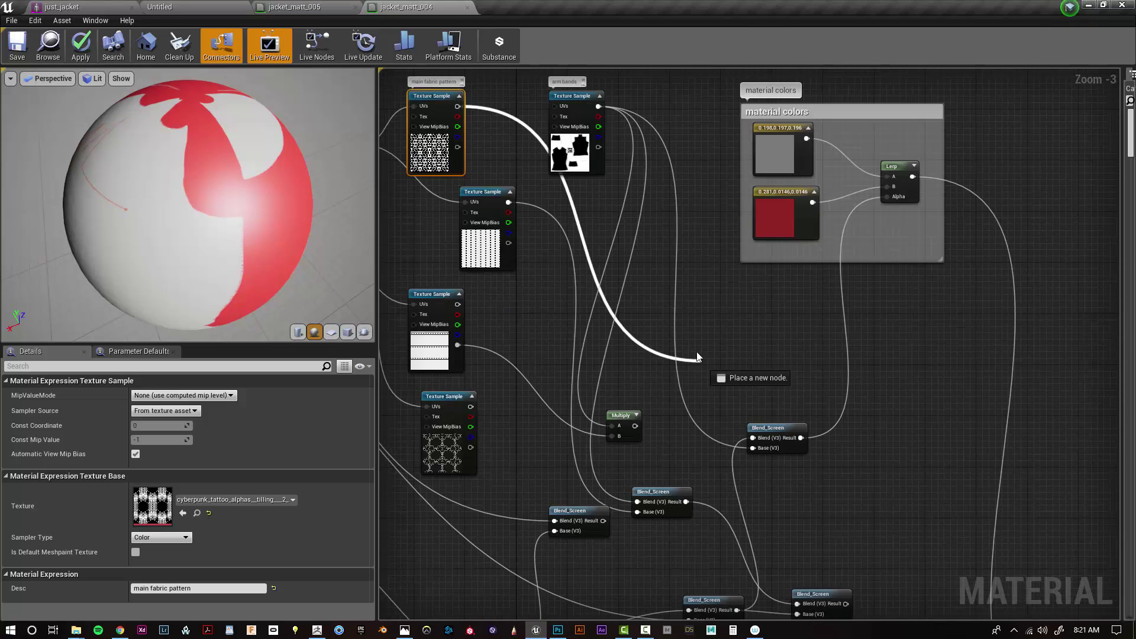
{"action": "left_click_drag", "start_coordinate": [669, 419], "coordinate": [657, 318]}
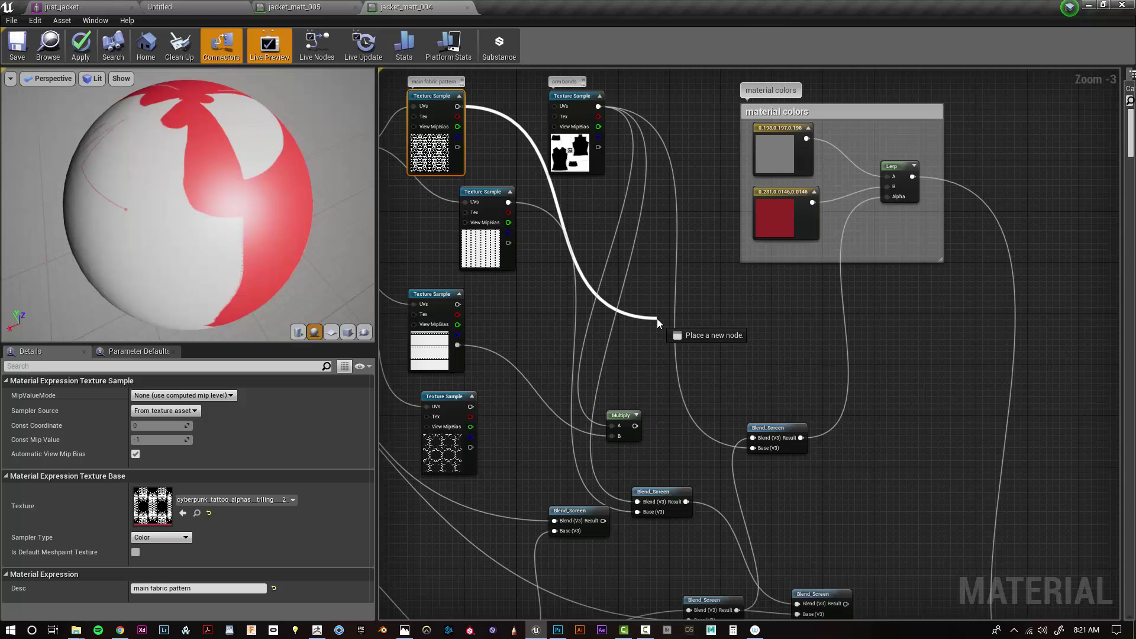
{"action": "left_click_drag", "start_coordinate": [657, 319], "coordinate": [637, 513]}
- Connect the result of the last Blend_Screen in the fabric chain to the material's Metallic input
{"action": "scroll", "coordinate": [556, 269], "scroll_direction": "down", "scroll_amount": 5}
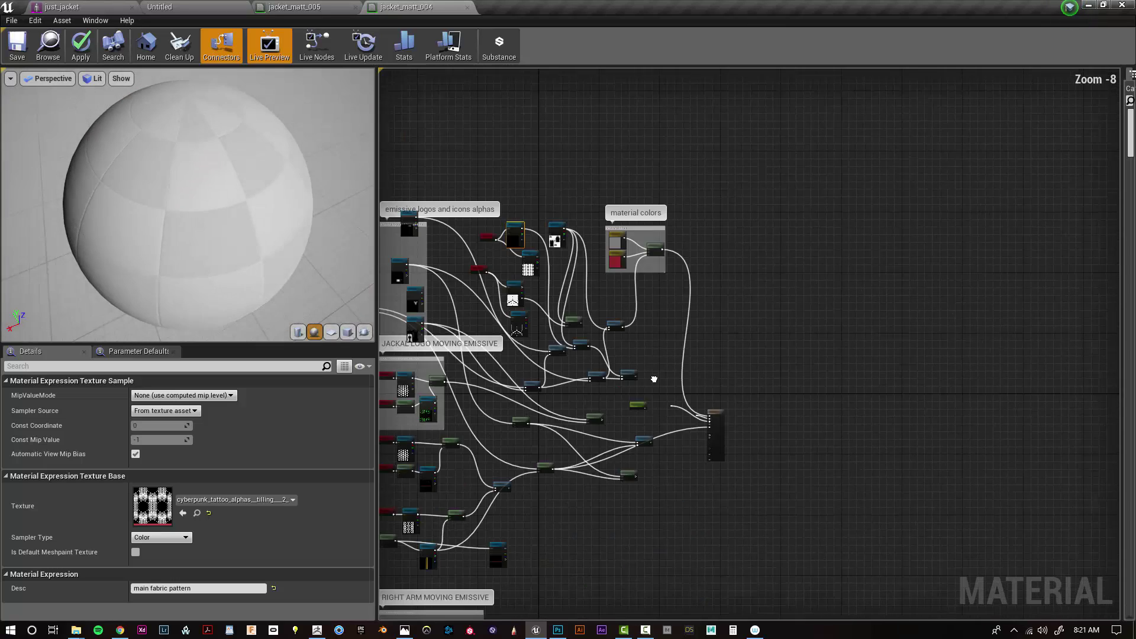
{"action": "scroll", "coordinate": [650, 392], "scroll_direction": "up", "scroll_amount": 5}
{"action": "left_click_drag", "start_coordinate": [621, 320], "coordinate": [793, 495]}
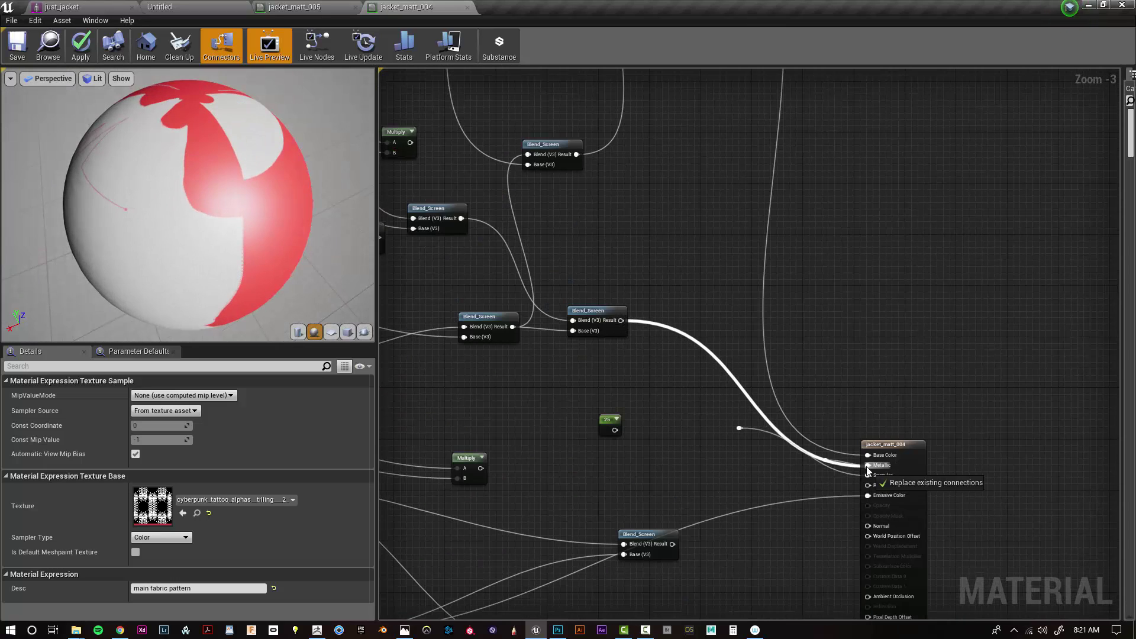
{"action": "left_click_drag", "start_coordinate": [868, 470], "coordinate": [868, 467]}
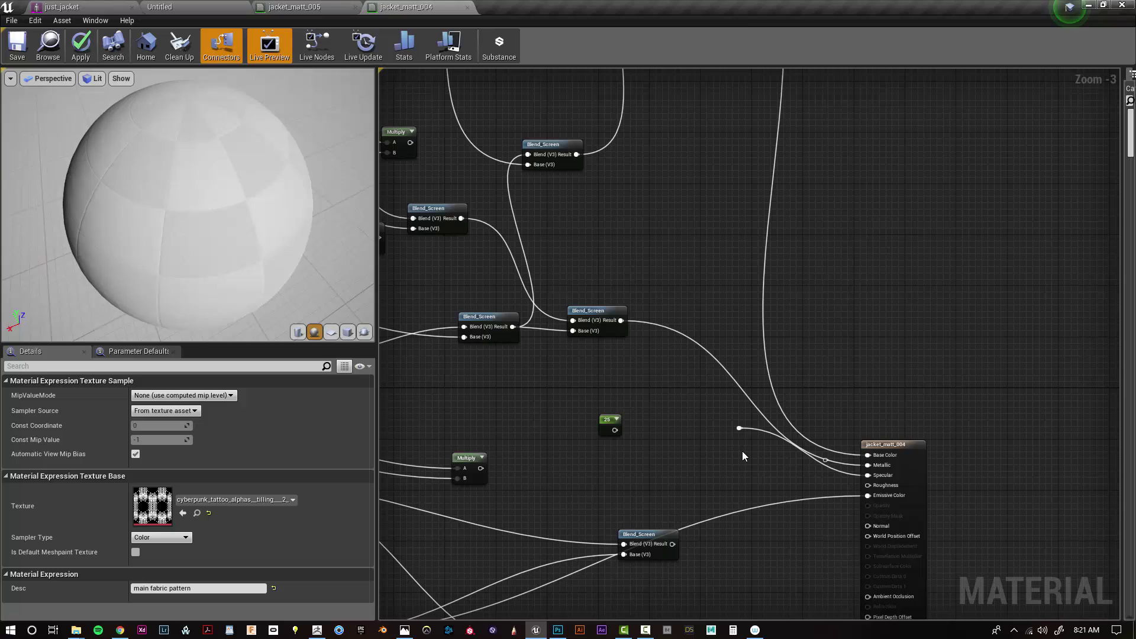
- Save jacket_matt_004 and check the new fabric pattern around the just_jacket mesh
{"action": "left_click", "coordinate": [17, 54]}
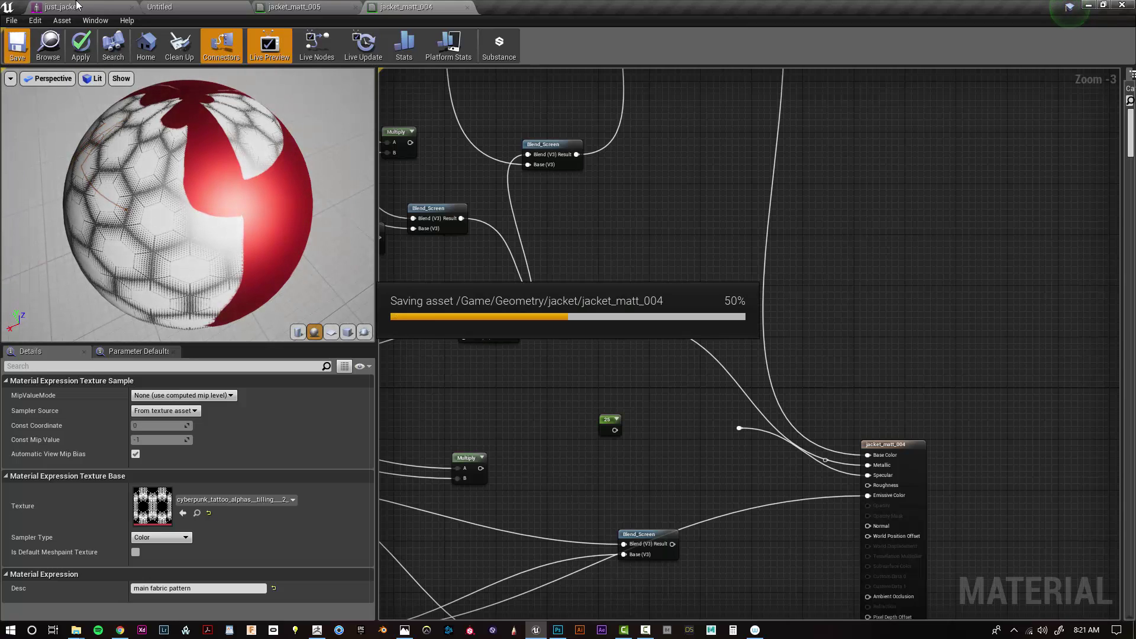
{"action": "left_click", "coordinate": [77, 7]}
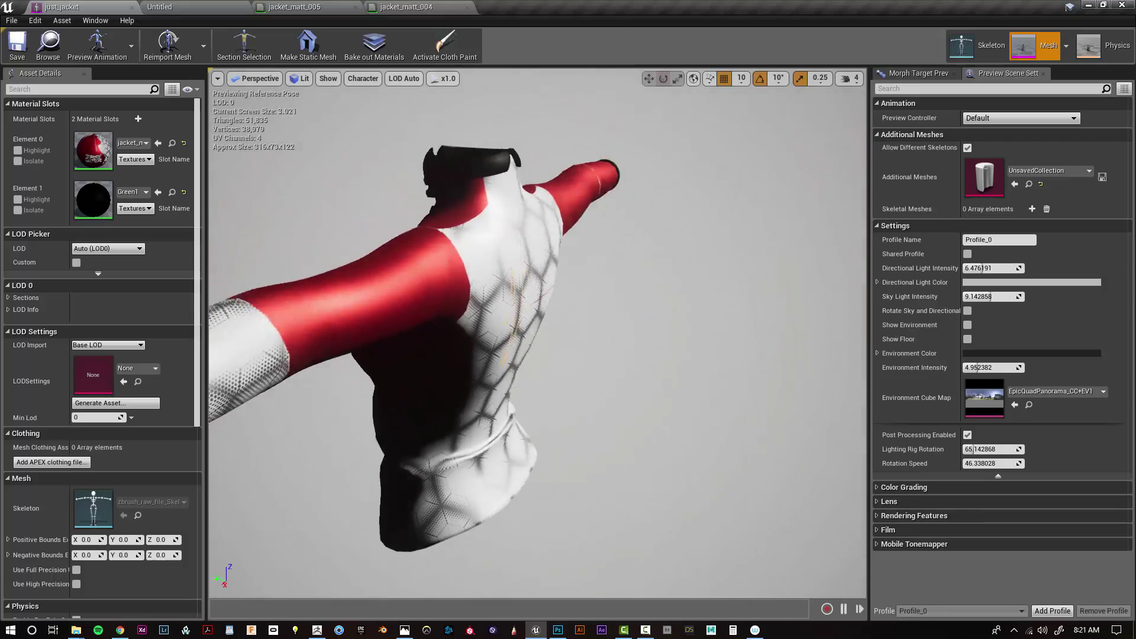
{"action": "mouse_move", "coordinate": [538, 331]}
{"action": "left_mouse_down", "text": "alt"}
{"action": "mouse_move", "coordinate": [378, 331]}
{"action": "mouse_move", "coordinate": [461, 331]}
{"action": "mouse_move", "coordinate": [464, 349]}
{"action": "mouse_move", "coordinate": [547, 340]}
{"action": "left_mouse_up", "text": "alt"}
{"action": "scroll", "coordinate": [537, 332], "scroll_direction": "down", "scroll_amount": 5}
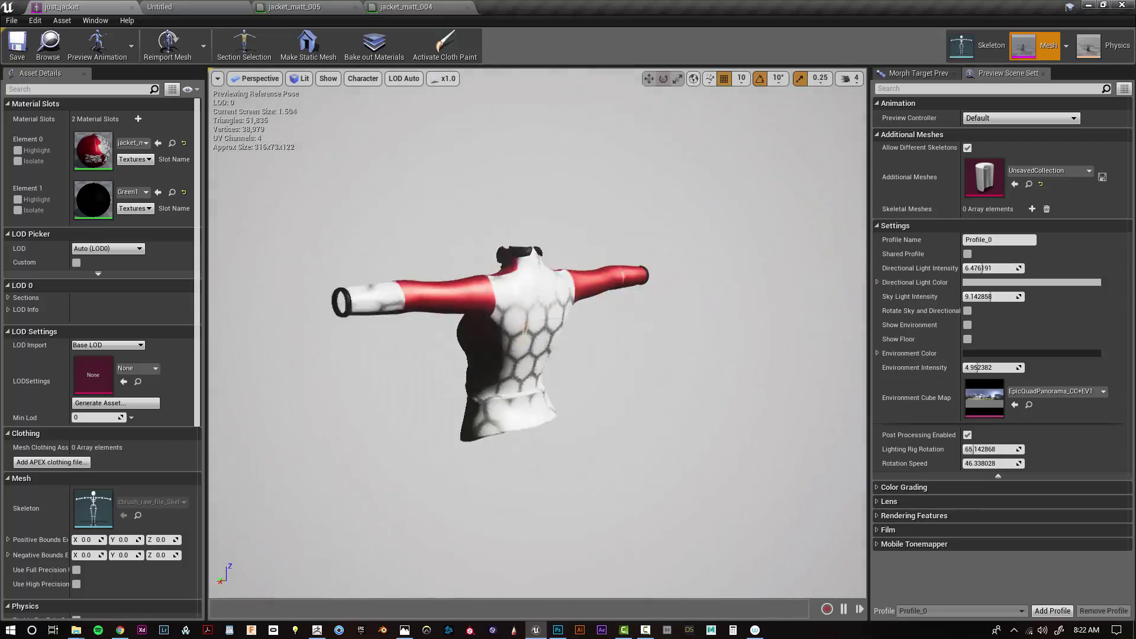
{"action": "left_click_drag", "start_coordinate": [629, 462], "coordinate": [485, 462], "text": "alt"}
- Return to the jacket_matt_004 graph and darken the grey constant in the material colors group to black
{"action": "left_click", "coordinate": [393, 7]}
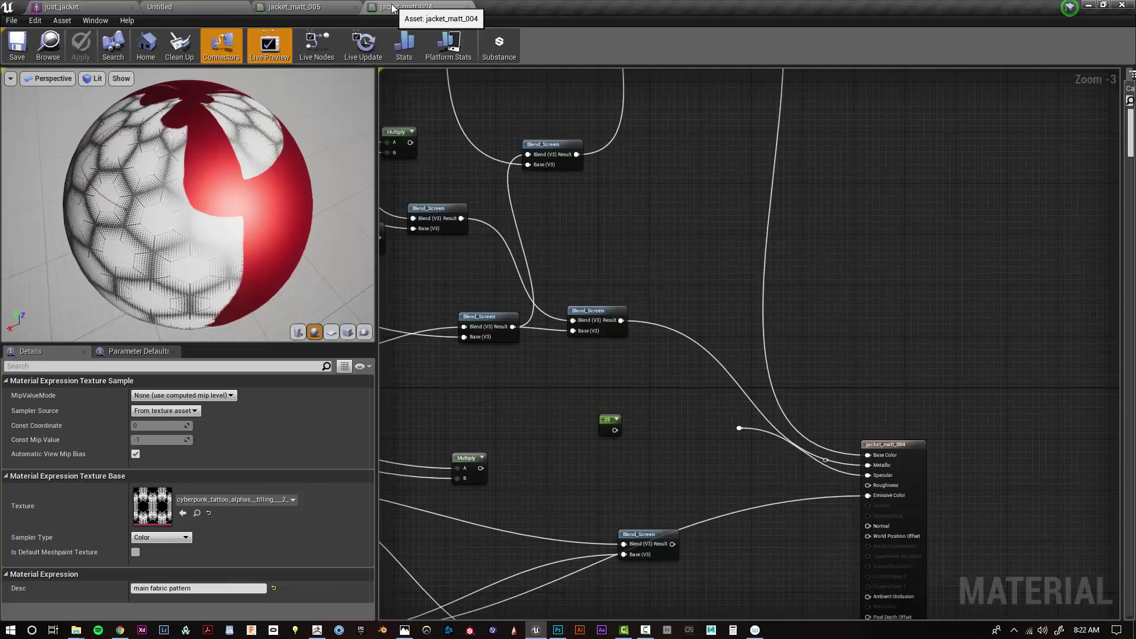
{"action": "scroll", "coordinate": [580, 196], "scroll_direction": "down", "scroll_amount": 1}
{"action": "right_click_drag", "start_coordinate": [580, 196], "coordinate": [657, 521]}
{"action": "double_click", "coordinate": [657, 298]}
{"action": "left_click_drag", "start_coordinate": [832, 433], "coordinate": [832, 457]}
{"action": "left_click", "coordinate": [839, 583]}
- Add a Blend_ColorDodge node, feeding it the 25 constant as Blend and Blend_Screen as Base, and connect its result to Metallic
{"action": "right_click_drag", "start_coordinate": [775, 580], "coordinate": [734, 236]}
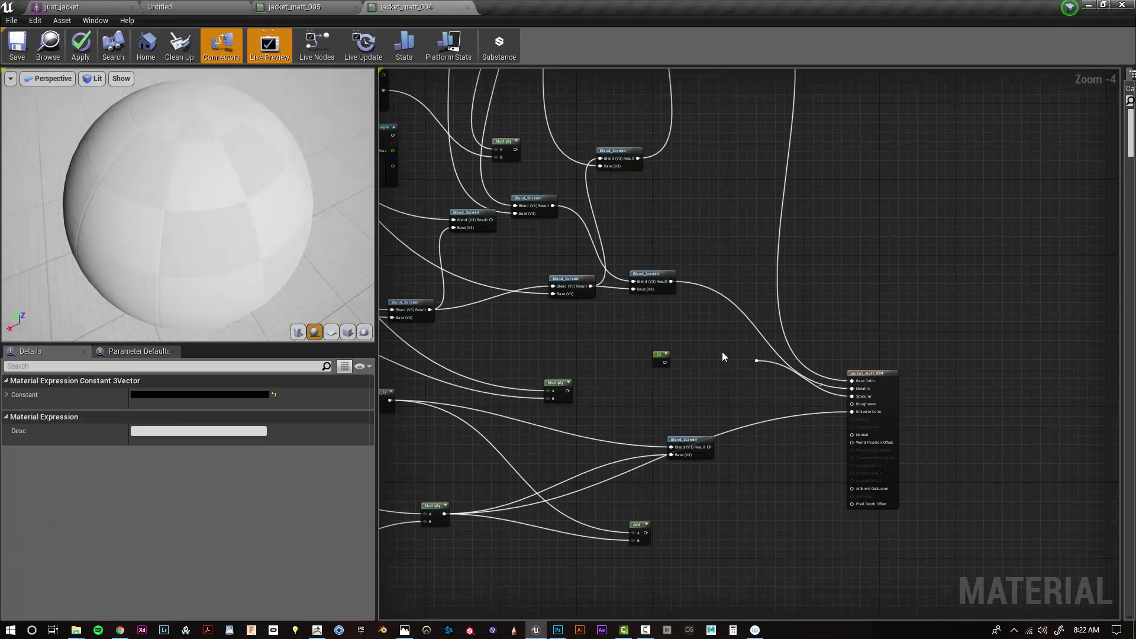
{"action": "left_click_drag", "start_coordinate": [656, 356], "coordinate": [638, 321]}
{"action": "scroll", "coordinate": [667, 332], "scroll_direction": "up", "scroll_amount": 3}
{"action": "right_click", "coordinate": [710, 311]}
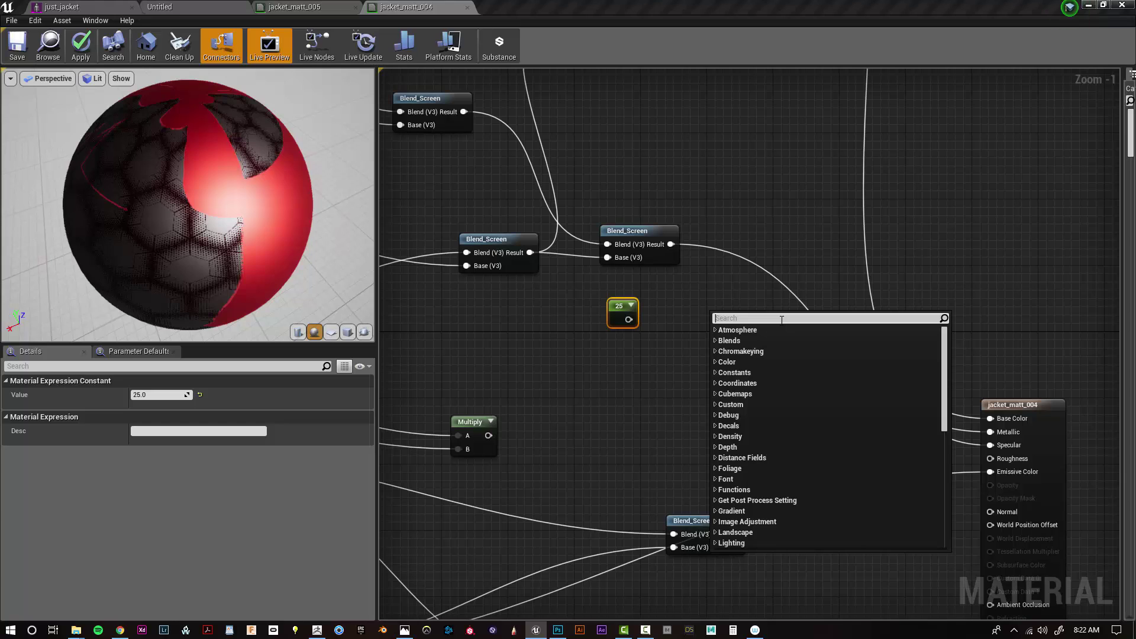
{"action": "type", "text": "do"}
{"action": "left_click", "coordinate": [780, 344]}
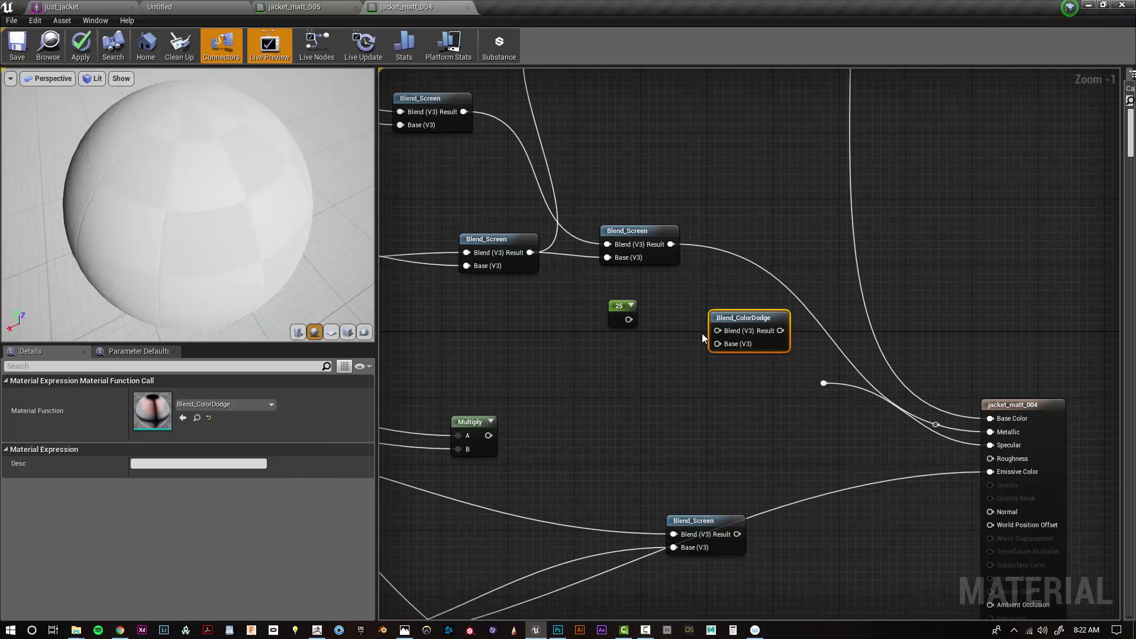
{"action": "left_click_drag", "start_coordinate": [629, 319], "coordinate": [725, 332]}
{"action": "left_click_drag", "start_coordinate": [670, 244], "coordinate": [716, 343]}
{"action": "left_click_drag", "start_coordinate": [780, 331], "coordinate": [998, 433]}
- Try 5, 3, 2 and 1.5 for the constant feeding Blend_ColorDodge, and settle on 1
{"action": "left_click", "coordinate": [618, 312]}
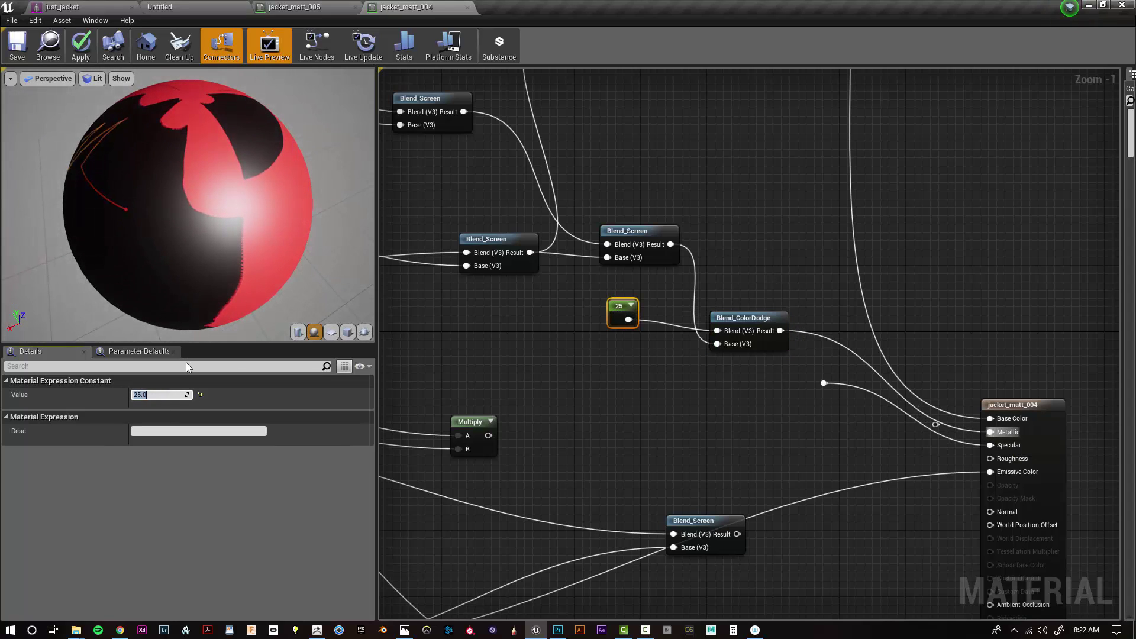
{"action": "type", "text": "5"}
{"action": "key", "text": "Return"}
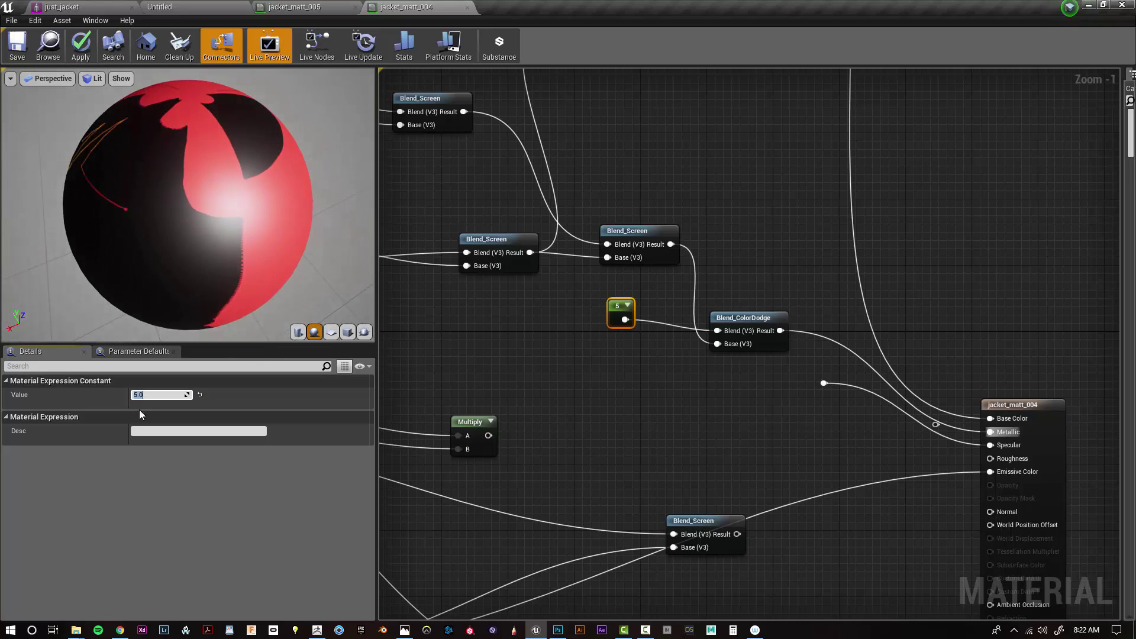
{"action": "type", "text": "1"}
{"action": "key", "text": "Return"}
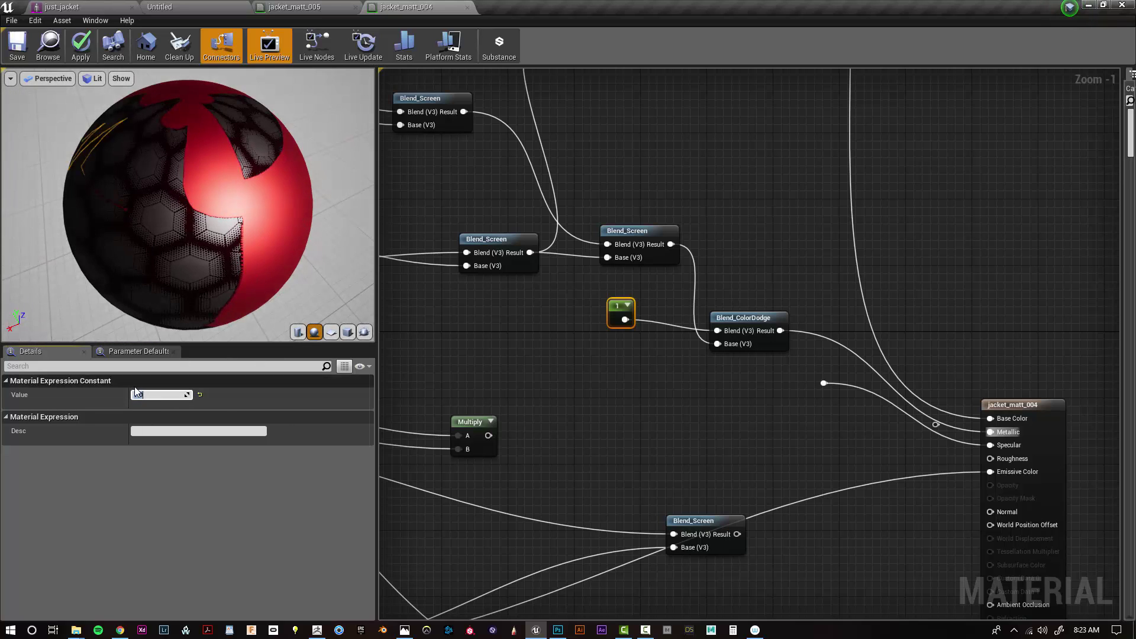
{"action": "type", "text": "3"}
{"action": "key", "text": "Return"}
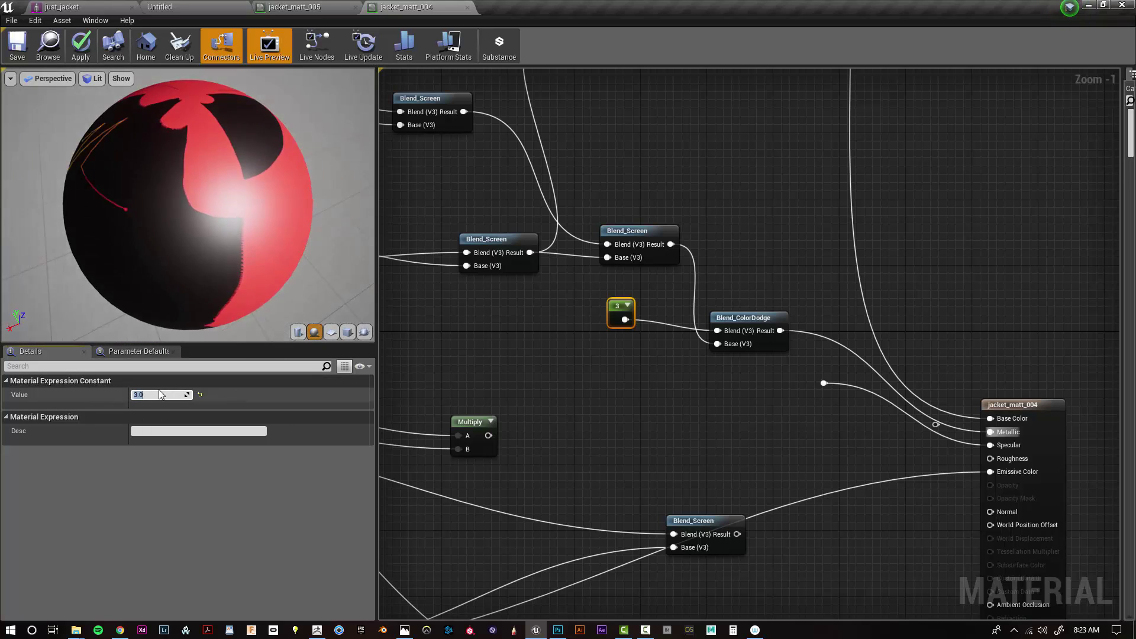
{"action": "type", "text": "2"}
{"action": "key", "text": "Return"}
{"action": "type", "text": "1.5"}
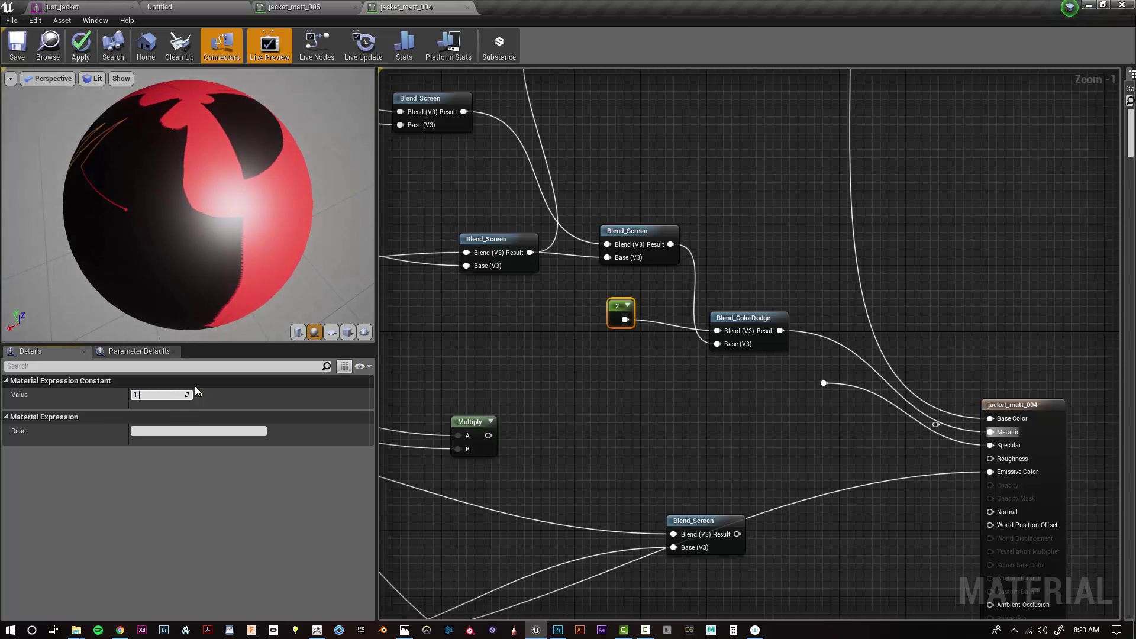
{"action": "key", "text": "Return"}
{"action": "type", "text": "1"}
{"action": "key", "text": "Return"}
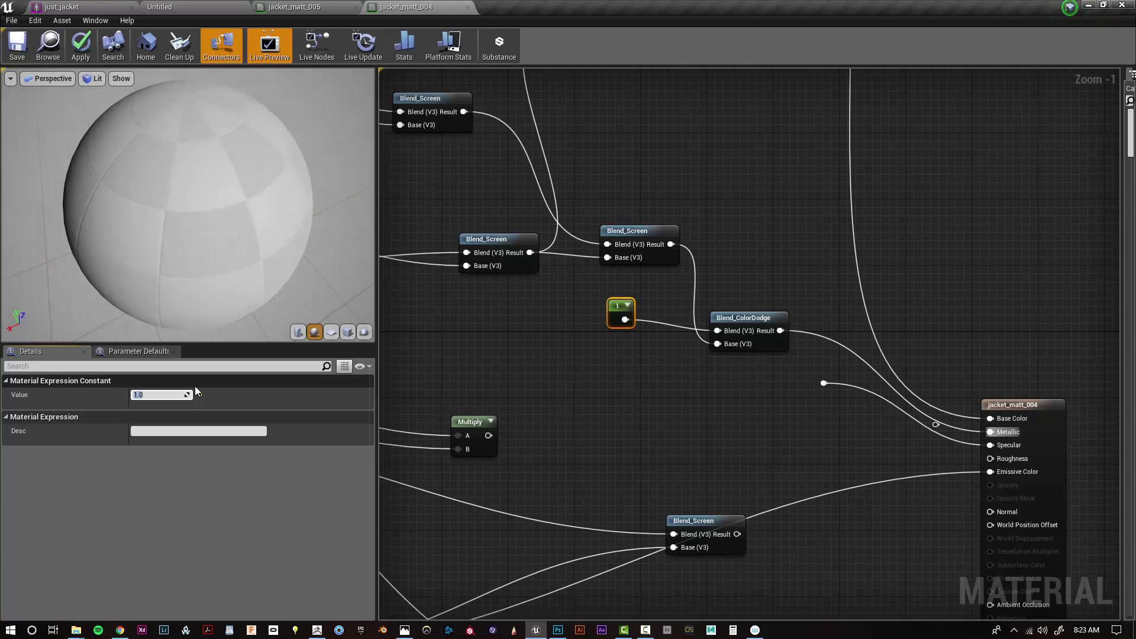
- Save the material and examine the dark fabric and pulse graphic on the jacket mesh from several sides
{"action": "left_click", "coordinate": [17, 47]}
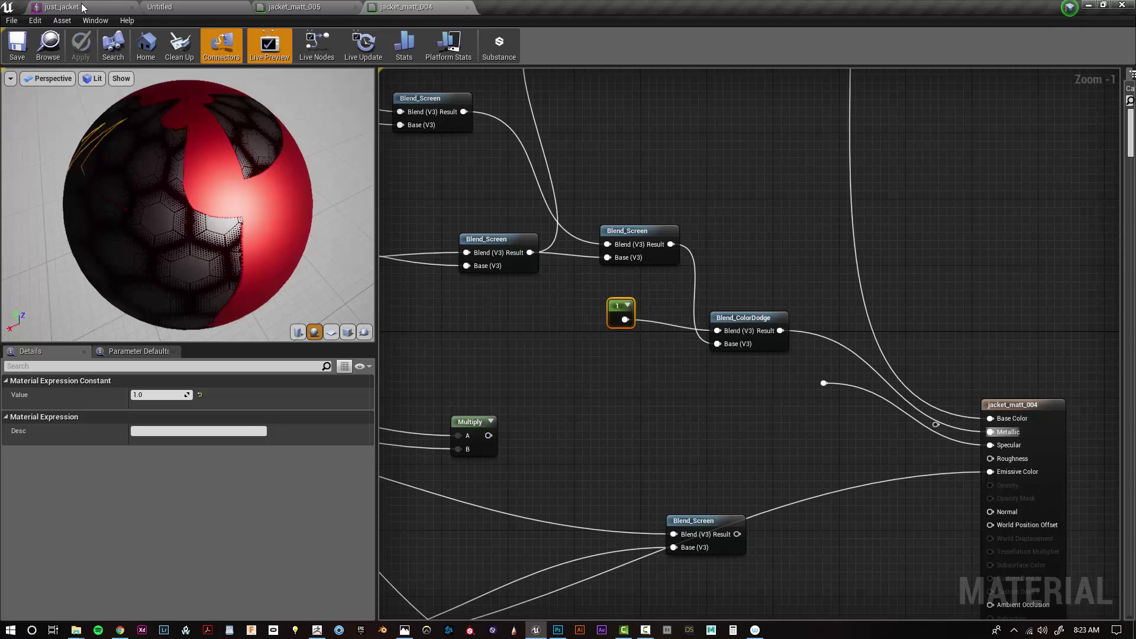
{"action": "left_click", "coordinate": [83, 8]}
{"action": "left_click_drag", "start_coordinate": [628, 343], "coordinate": [450, 343], "text": "alt"}
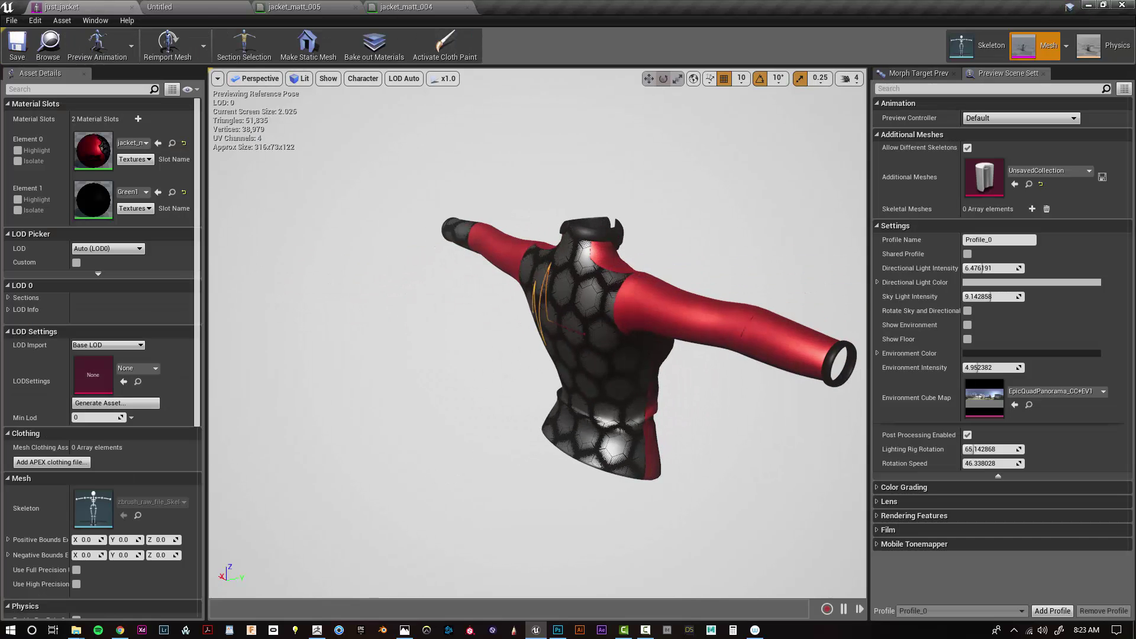
{"action": "left_click_drag", "start_coordinate": [568, 343], "coordinate": [616, 355], "text": "alt"}
{"action": "mouse_move", "coordinate": [615, 355]}
{"action": "right_mouse_down", "text": "alt"}
{"action": "mouse_move", "coordinate": [686, 355]}
{"action": "mouse_move", "coordinate": [621, 355]}
{"action": "right_mouse_up", "text": "alt"}
{"action": "left_click_drag", "start_coordinate": [621, 356], "coordinate": [645, 379], "text": "alt"}
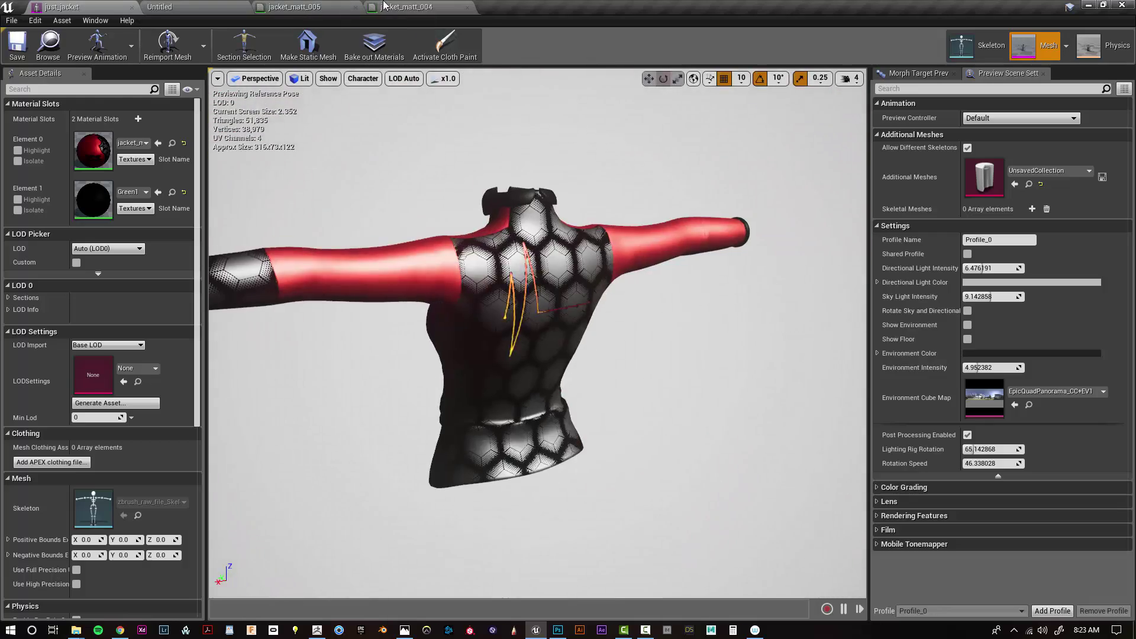
- Return to jacket_matt_004 and lighten the black constant in the material colors group to a grey of about 0.349
{"action": "left_click", "coordinate": [406, 8]}
{"action": "scroll", "coordinate": [586, 238], "scroll_direction": "down", "scroll_amount": 3}
{"action": "right_click_drag", "start_coordinate": [622, 194], "coordinate": [800, 360]}
{"action": "double_click", "coordinate": [735, 165]}
{"action": "left_click", "coordinate": [916, 285]}
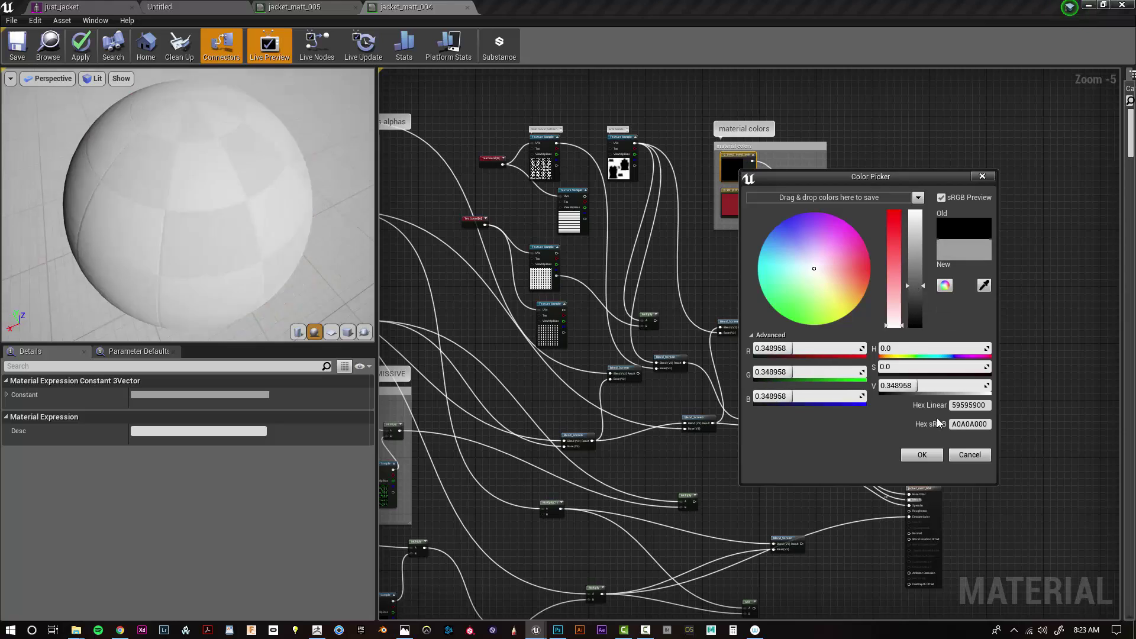
{"action": "left_click", "coordinate": [922, 454]}
- Connect Blend_ColorDodge to Specular and Roughness, and remove the reroute node feeding Metallic
{"action": "scroll", "coordinate": [756, 482], "scroll_direction": "down", "scroll_amount": 1}
{"action": "right_click_drag", "start_coordinate": [756, 482], "coordinate": [812, 391]}
{"action": "scroll", "coordinate": [880, 395], "scroll_direction": "up", "scroll_amount": 6}
{"action": "right_click_drag", "start_coordinate": [880, 395], "coordinate": [667, 300]}
{"action": "left_click_drag", "start_coordinate": [572, 211], "coordinate": [813, 326]}
{"action": "left_click_drag", "start_coordinate": [572, 210], "coordinate": [814, 356]}
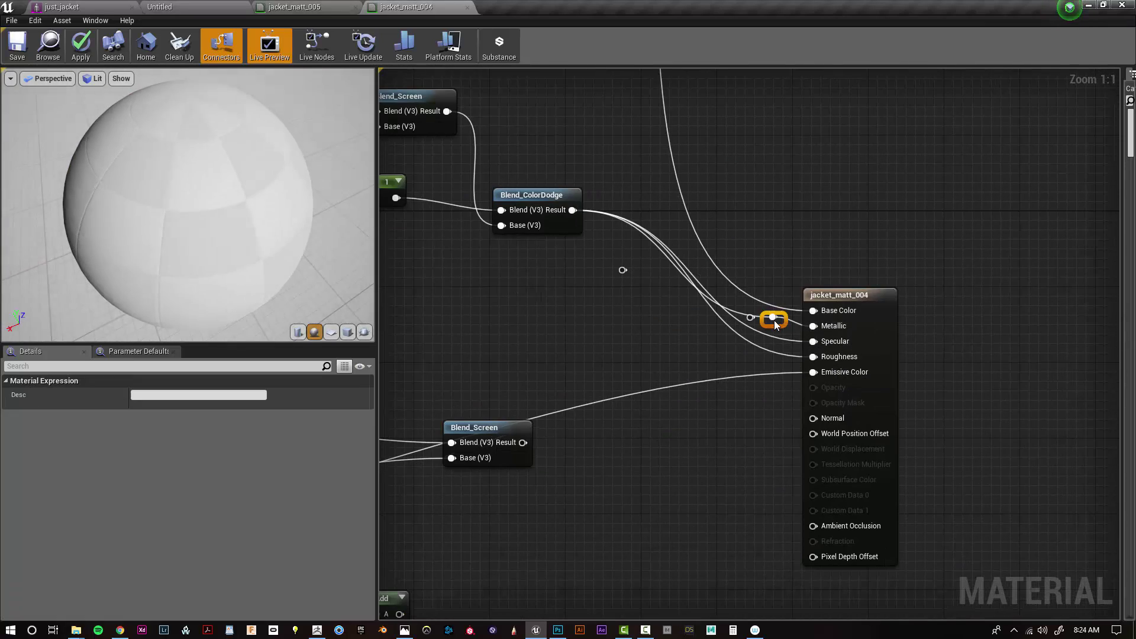
{"action": "left_click", "coordinate": [776, 316]}
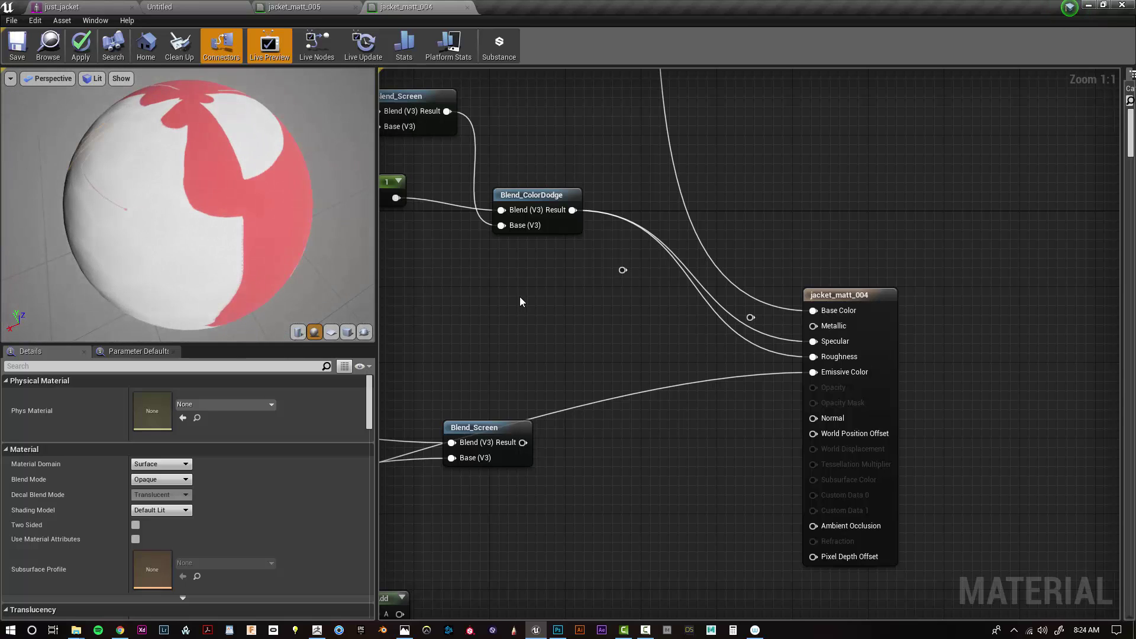
- Connect the last Blend_Screen result to Specular and Roughness in place of Blend_ColorDodge, and save the material
{"action": "left_click_drag", "start_coordinate": [448, 111], "coordinate": [813, 341]}
{"action": "left_click_drag", "start_coordinate": [447, 111], "coordinate": [813, 357]}
{"action": "right_click_drag", "start_coordinate": [538, 217], "coordinate": [652, 299]}
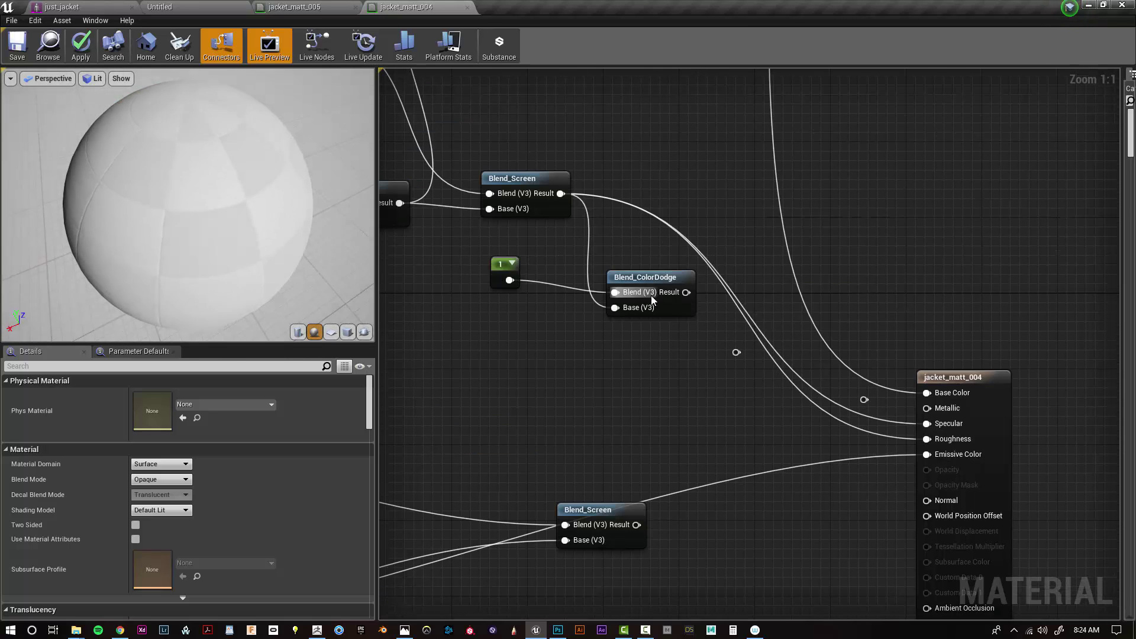
{"action": "left_click_drag", "start_coordinate": [237, 219], "coordinate": [174, 148]}
{"action": "scroll", "coordinate": [706, 422], "scroll_direction": "down", "scroll_amount": 5}
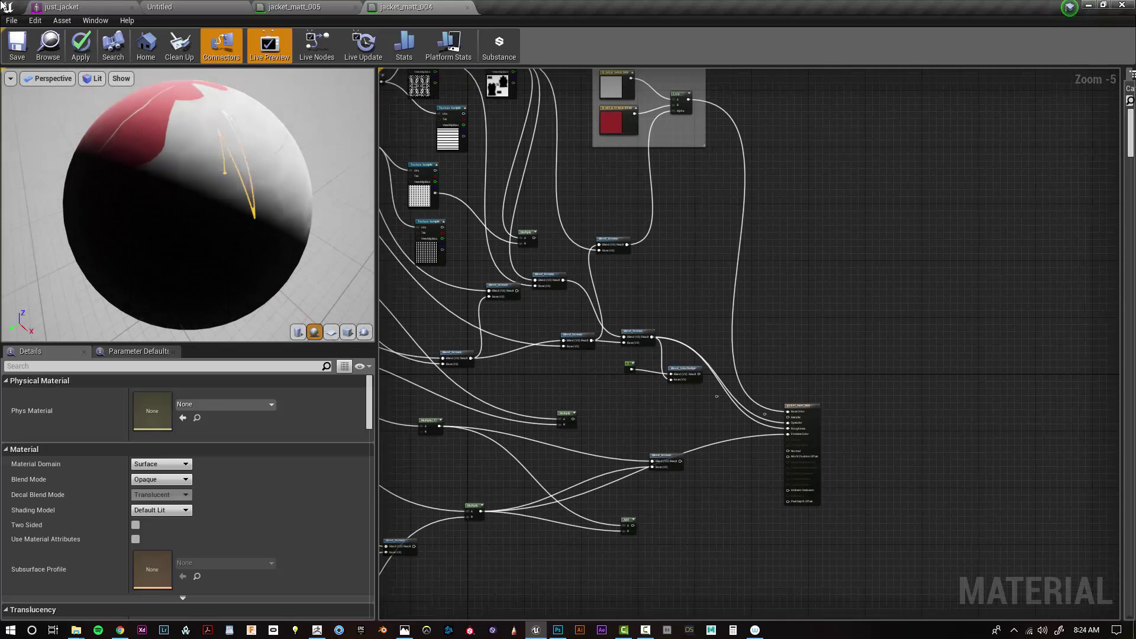
{"action": "left_click", "coordinate": [19, 46]}
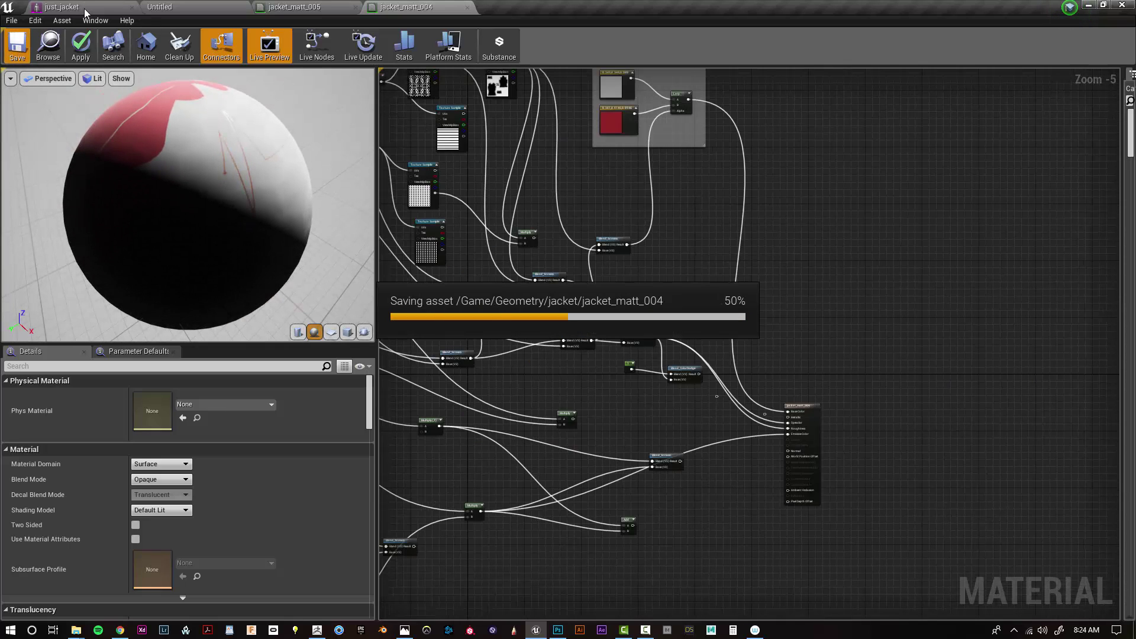
- Switch to the just_jacket mesh and darken the preview scene's environment color to nearly black
{"action": "left_click", "coordinate": [85, 13]}
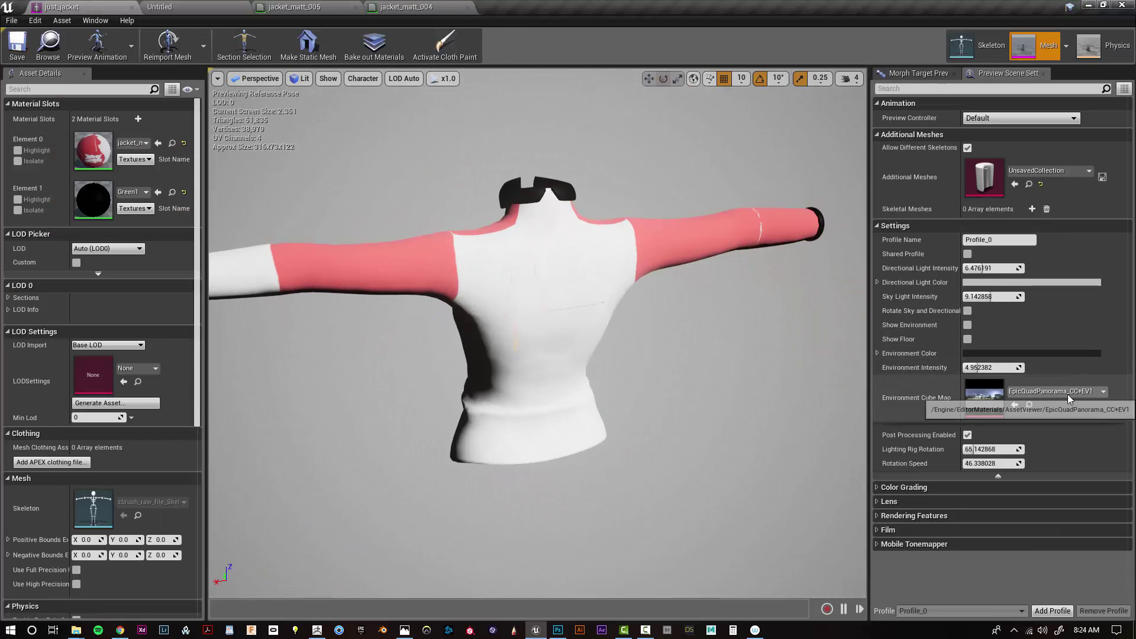
{"action": "left_click", "coordinate": [1010, 356]}
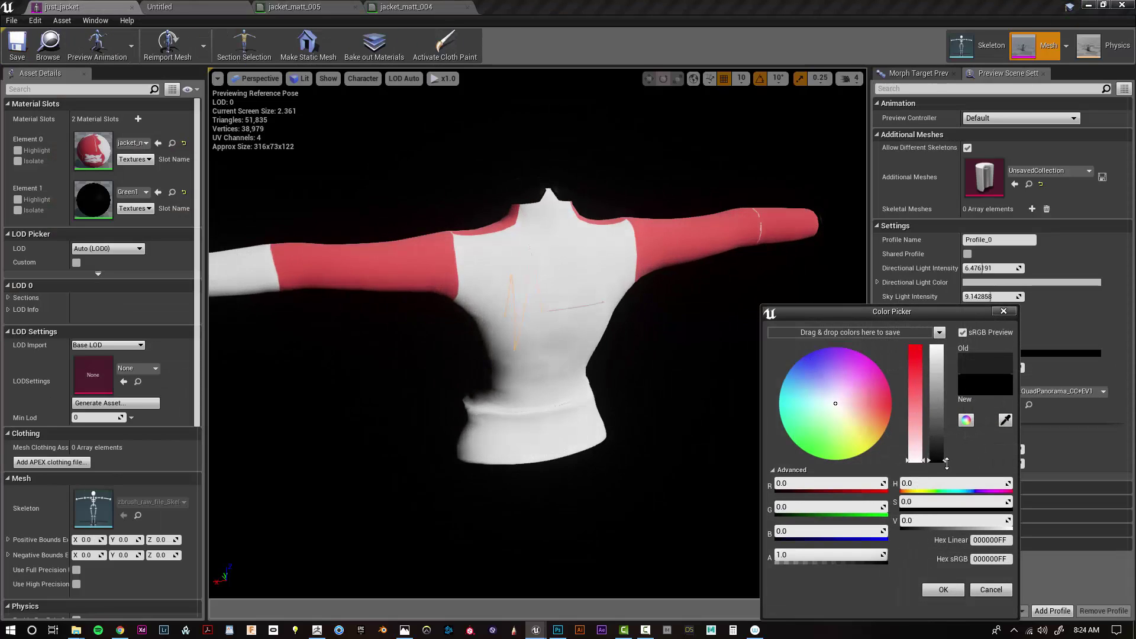
{"action": "left_click_drag", "start_coordinate": [947, 464], "coordinate": [946, 460]}
{"action": "left_click", "coordinate": [946, 593]}
- Darken the preview scene's directional light color to a grey value of about 0.073
{"action": "left_click", "coordinate": [1025, 283]}
{"action": "left_click_drag", "start_coordinate": [941, 401], "coordinate": [942, 432]}
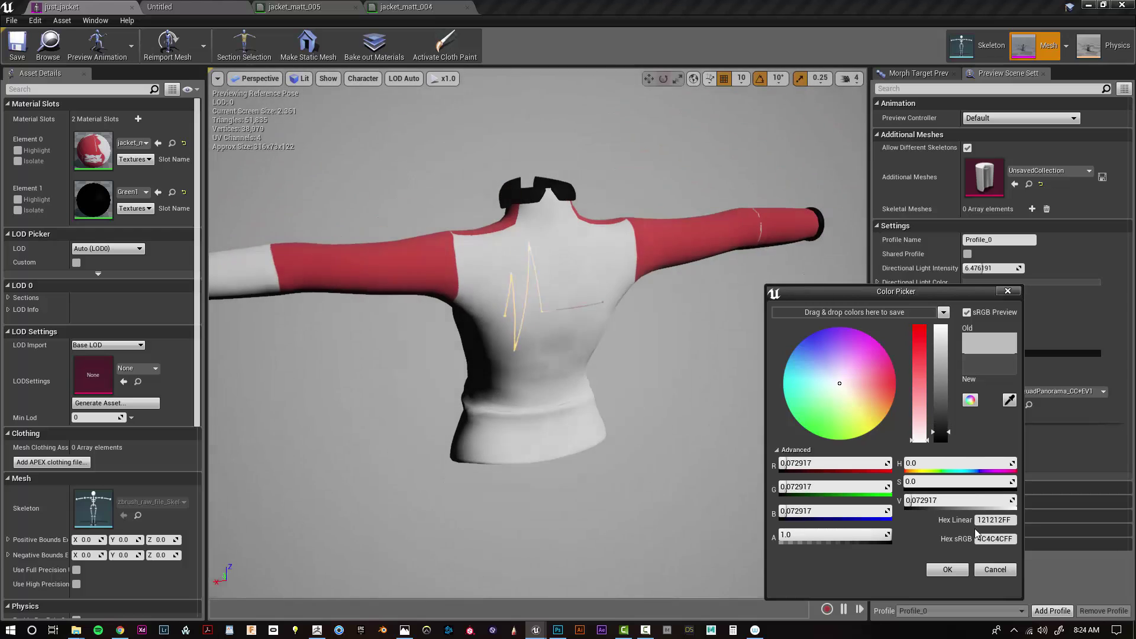
{"action": "left_click", "coordinate": [951, 569]}
{"action": "left_click_drag", "start_coordinate": [716, 438], "coordinate": [634, 438]}
{"action": "right_click_drag", "start_coordinate": [634, 438], "coordinate": [680, 438], "text": "alt"}
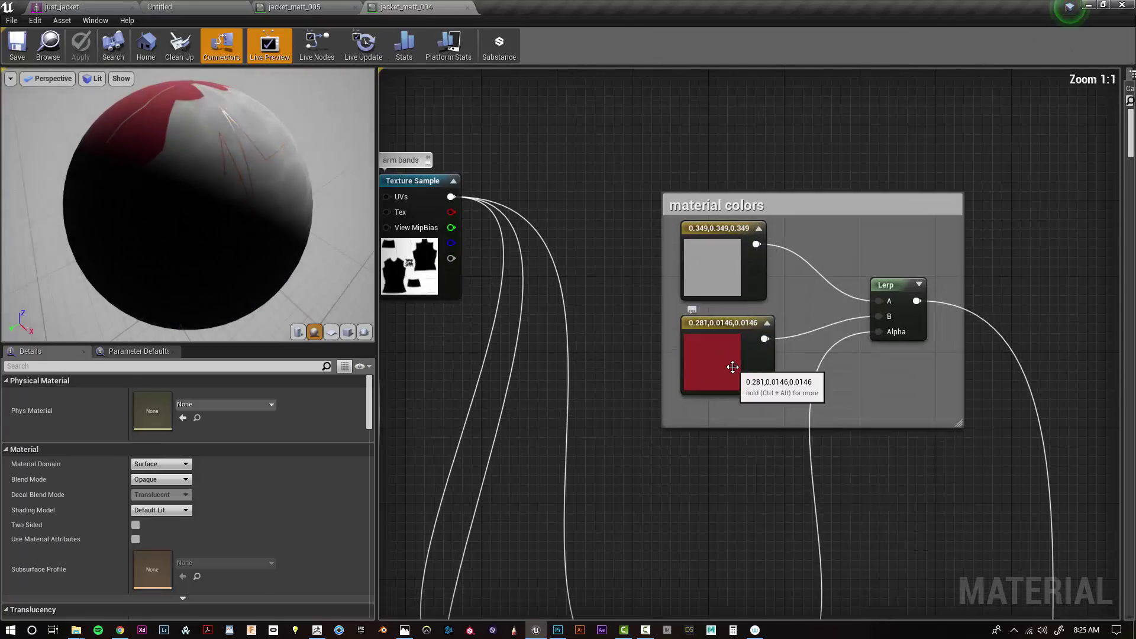
- Darken the two material colors to 0.0469, 0.00244, 0.00244 for the red and 0.0521 grey for the other
{"action": "double_click", "coordinate": [718, 362]}
{"action": "left_click_drag", "start_coordinate": [916, 408], "coordinate": [916, 455]}
{"action": "left_click", "coordinate": [916, 590]}
{"action": "double_click", "coordinate": [711, 257]}
{"action": "left_click_drag", "start_coordinate": [894, 376], "coordinate": [894, 402]}
{"action": "left_click", "coordinate": [901, 541]}
- Turn the preview sphere to show the hexagon pattern and move the Blend_ColorDodge node slightly lower in the graph
{"action": "scroll", "coordinate": [900, 541], "scroll_direction": "down", "scroll_amount": 7}
{"action": "right_click_drag", "start_coordinate": [900, 541], "coordinate": [675, 436]}
{"action": "scroll", "coordinate": [847, 324], "scroll_direction": "up", "scroll_amount": 4}
{"action": "left_click_drag", "start_coordinate": [175, 187], "coordinate": [101, 184]}
{"action": "left_click_drag", "start_coordinate": [613, 253], "coordinate": [601, 300]}
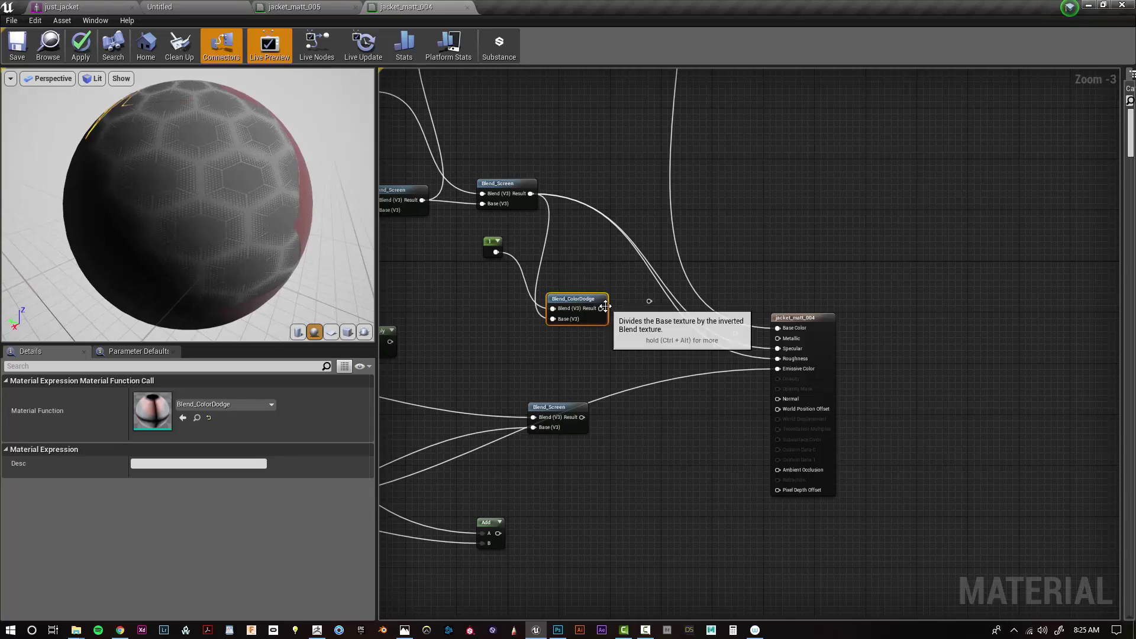
- Feed the non-inverted JACKAL_tiling_alphas texture into the Blend_Screen Base input in place of the main fabric pattern, and save the material
{"action": "scroll", "coordinate": [603, 301], "scroll_direction": "down", "scroll_amount": 3}
{"action": "right_click_drag", "start_coordinate": [602, 300], "coordinate": [702, 486]}
{"action": "scroll", "coordinate": [562, 330], "scroll_direction": "up", "scroll_amount": 4}
{"action": "right_click_drag", "start_coordinate": [563, 329], "coordinate": [660, 360]}
{"action": "left_click", "coordinate": [529, 380]}
{"action": "left_click", "coordinate": [543, 381]}
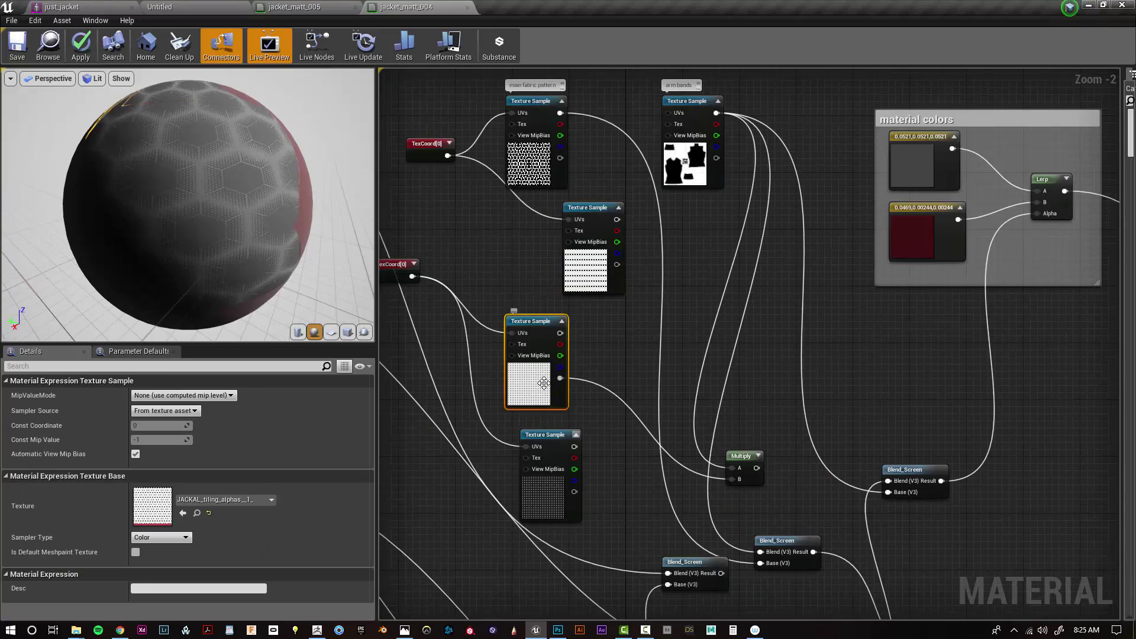
{"action": "right_click_drag", "start_coordinate": [575, 491], "coordinate": [531, 308]}
{"action": "left_click", "coordinate": [524, 311]}
{"action": "right_click_drag", "start_coordinate": [555, 374], "coordinate": [484, 317]}
{"action": "left_click_drag", "start_coordinate": [470, 205], "coordinate": [678, 322]}
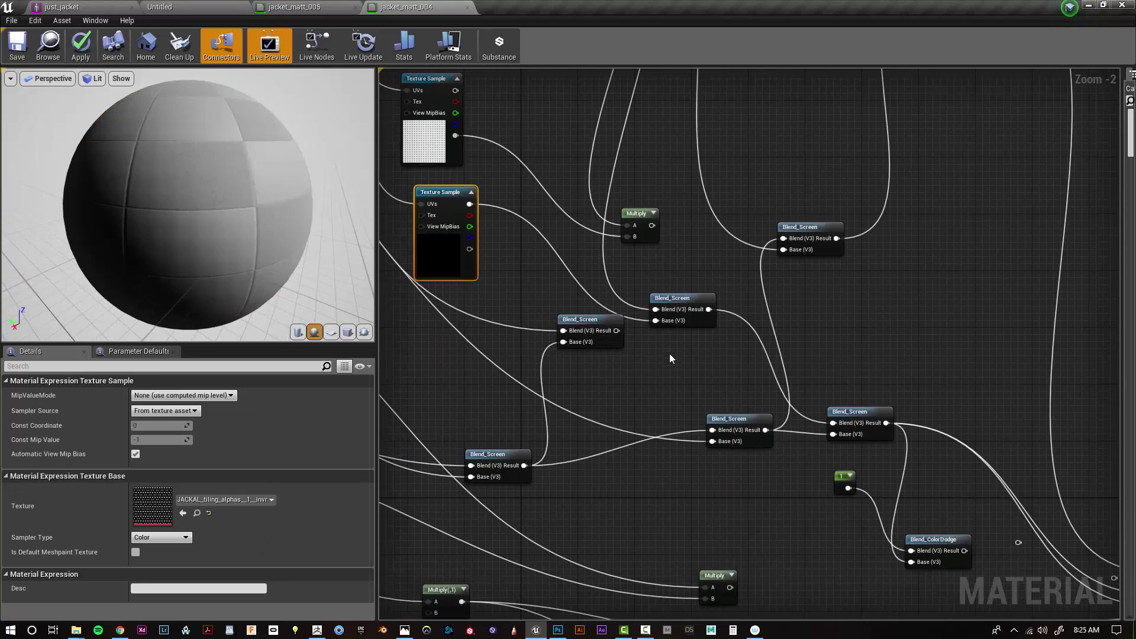
{"action": "left_click_drag", "start_coordinate": [455, 90], "coordinate": [655, 320]}
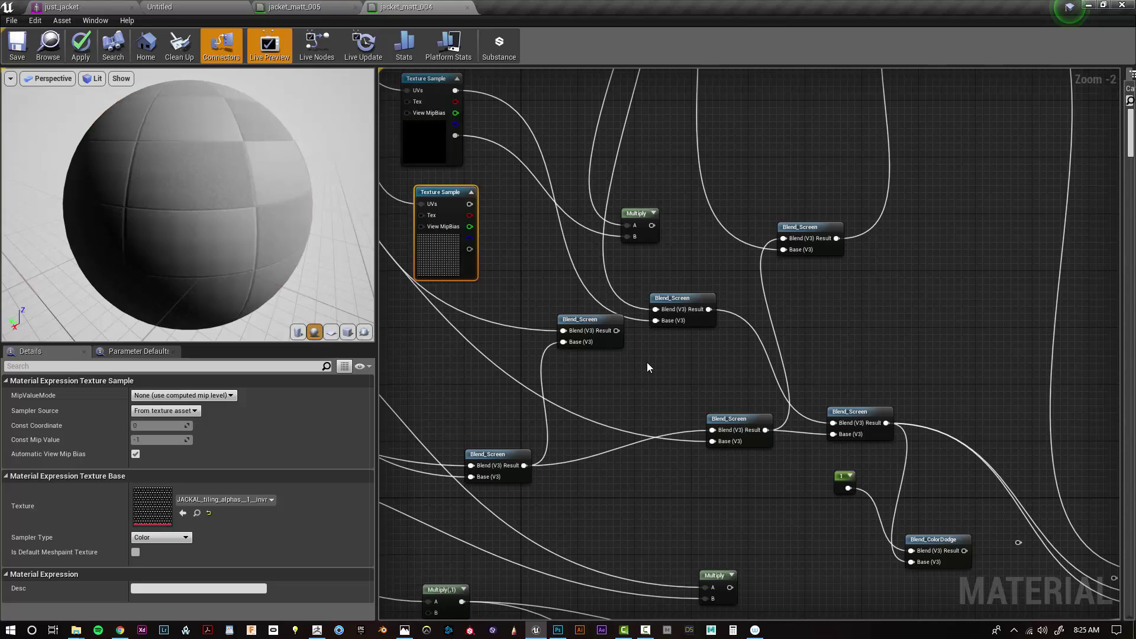
{"action": "left_click", "coordinate": [30, 42]}
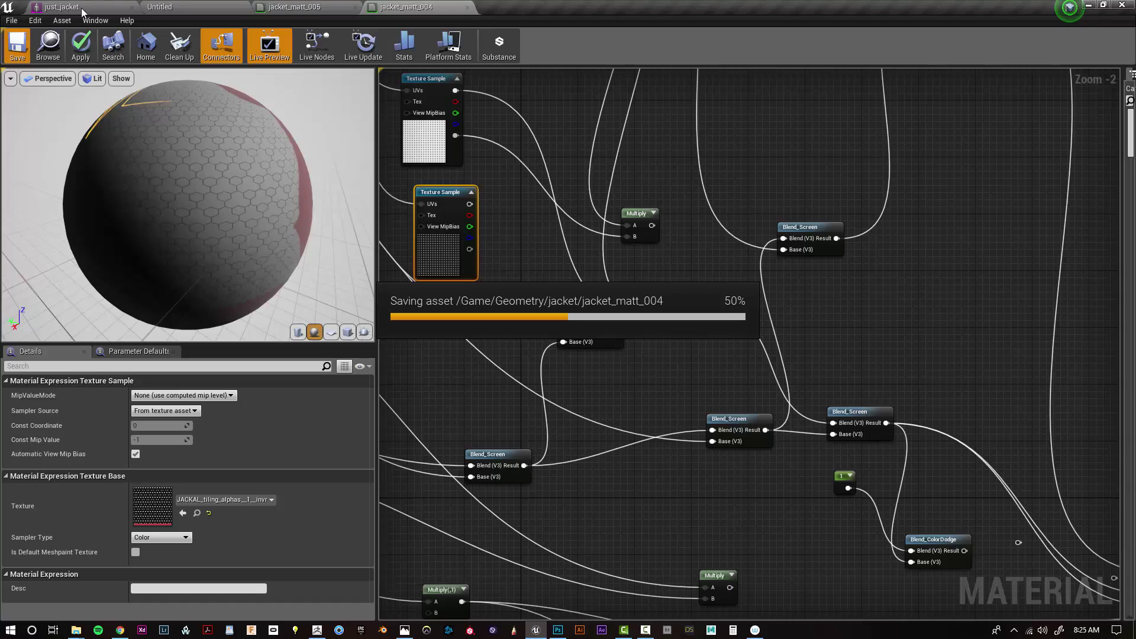
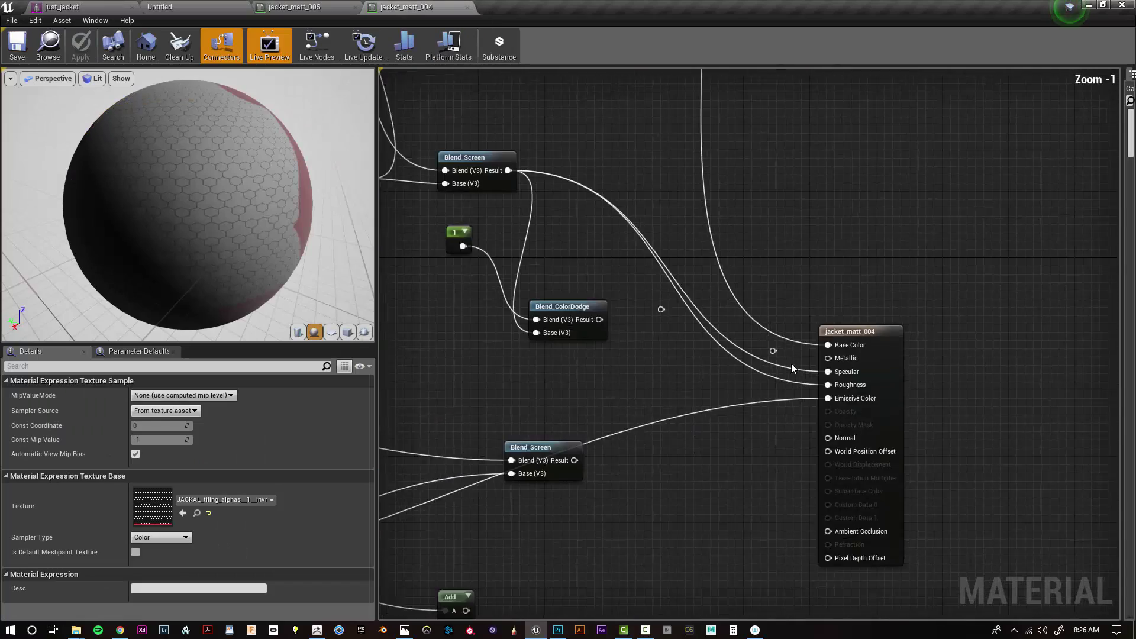
- Change the dark grey material color to a pale lavender of 0.798, 0.798, 0.885
{"action": "scroll", "coordinate": [791, 364], "scroll_direction": "up", "scroll_amount": 1}
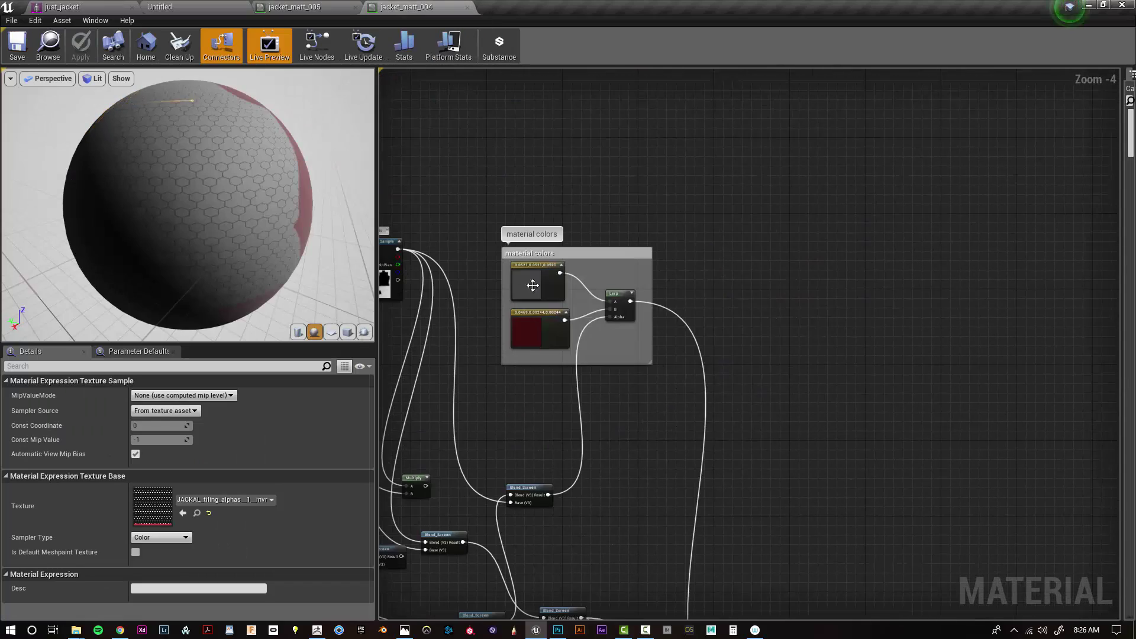
{"action": "double_click", "coordinate": [536, 283]}
{"action": "left_click_drag", "start_coordinate": [703, 432], "coordinate": [703, 339]}
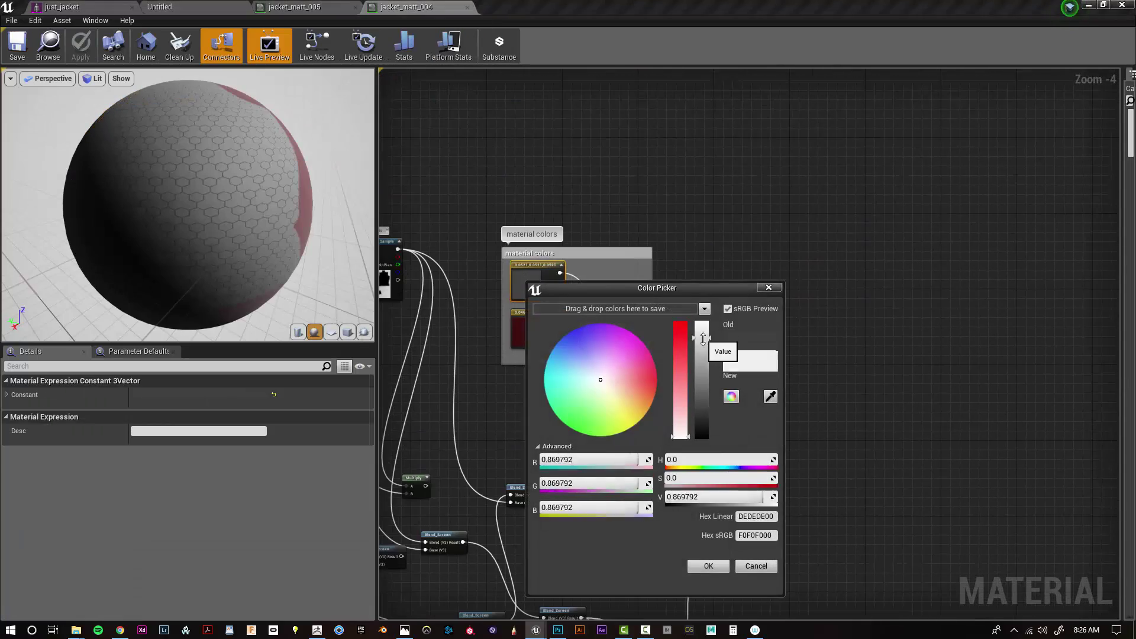
{"action": "left_click", "coordinate": [619, 393]}
{"action": "left_click_drag", "start_coordinate": [593, 366], "coordinate": [595, 368]}
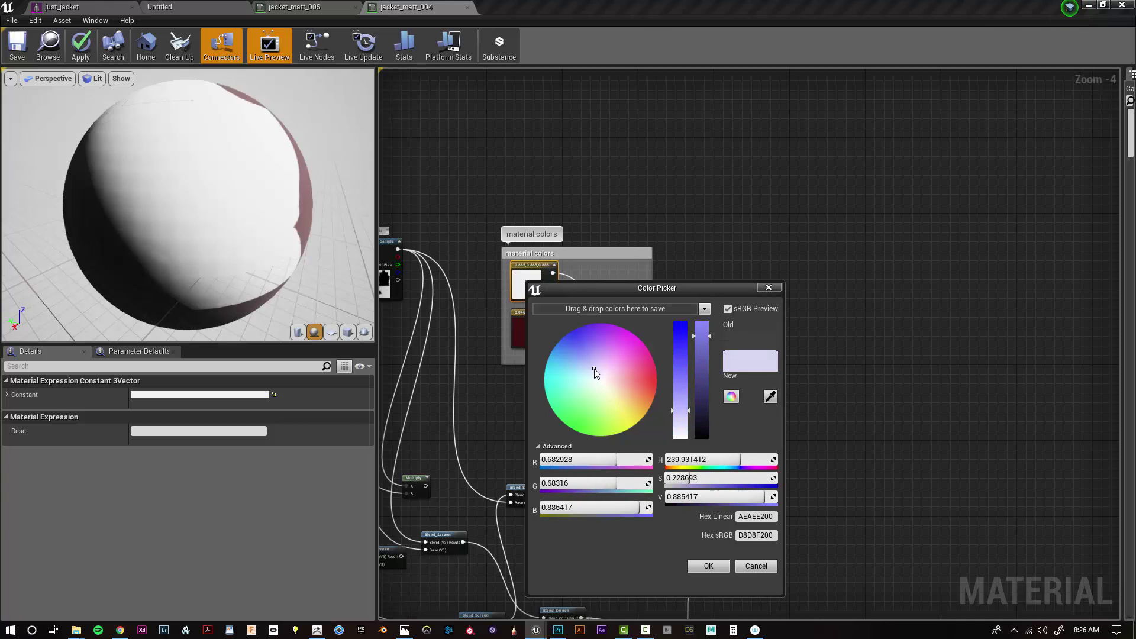
{"action": "left_click", "coordinate": [685, 420]}
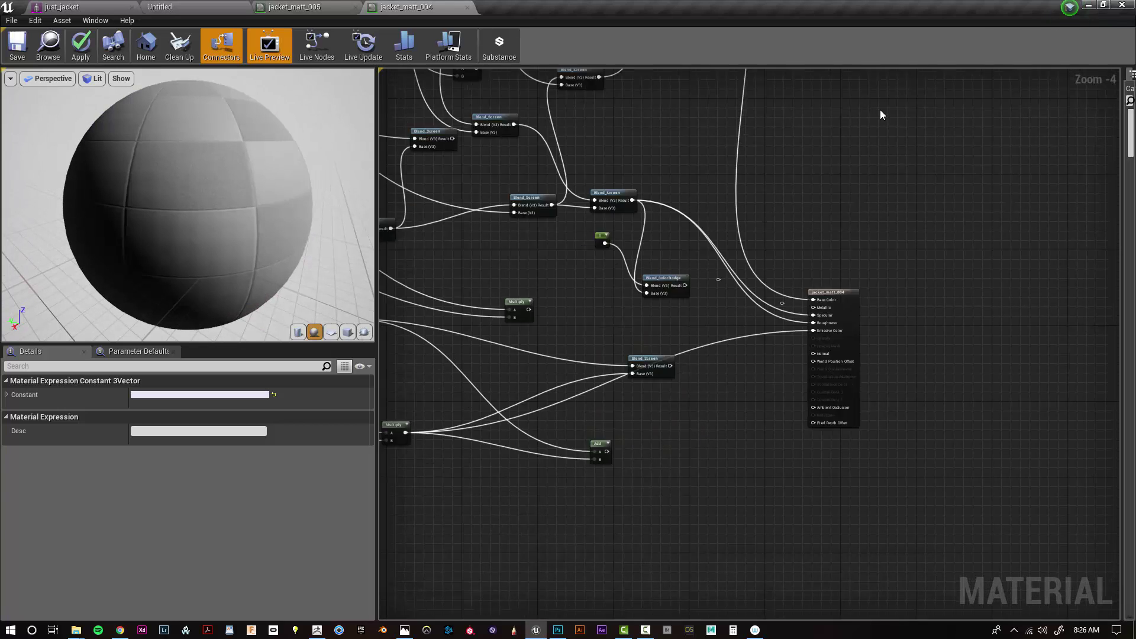
- Connect a new Constant node of 0 to Specular in place of the Blend_Screen result, save, and check the just_jacket mesh
{"action": "scroll", "coordinate": [611, 350], "scroll_direction": "up", "scroll_amount": 2}
{"action": "right_click", "coordinate": [611, 350]}
{"action": "type", "text": "con"}
{"action": "key", "text": "Return"}
{"action": "right_click_drag", "start_coordinate": [673, 362], "coordinate": [586, 360]}
{"action": "scroll", "coordinate": [585, 360], "scroll_direction": "up", "scroll_amount": 1}
{"action": "left_click_drag", "start_coordinate": [532, 366], "coordinate": [775, 335]}
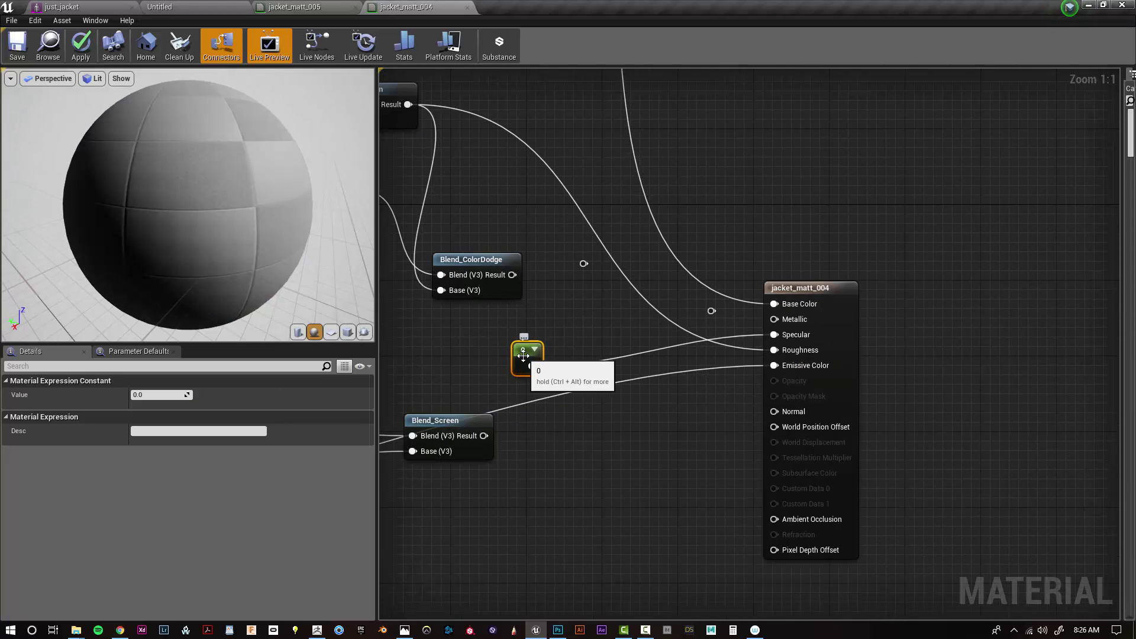
{"action": "left_click_drag", "start_coordinate": [314, 251], "coordinate": [378, 260]}
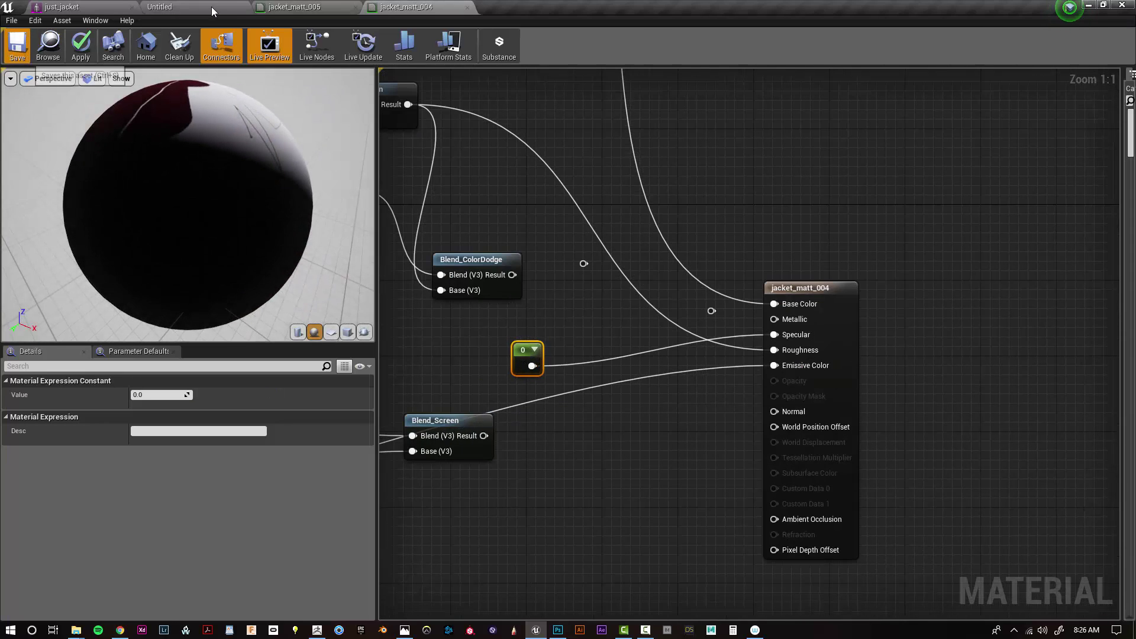
{"action": "left_click", "coordinate": [97, 5]}
{"action": "left_click_drag", "start_coordinate": [532, 237], "coordinate": [449, 236], "text": "alt"}
- Connect Blend_ColorDodge to Metallic in jacket_matt_004, save the material, and inspect the jacket on the just_jacket mesh
{"action": "left_click", "coordinate": [407, 7]}
{"action": "left_click_drag", "start_coordinate": [512, 275], "coordinate": [774, 320]}
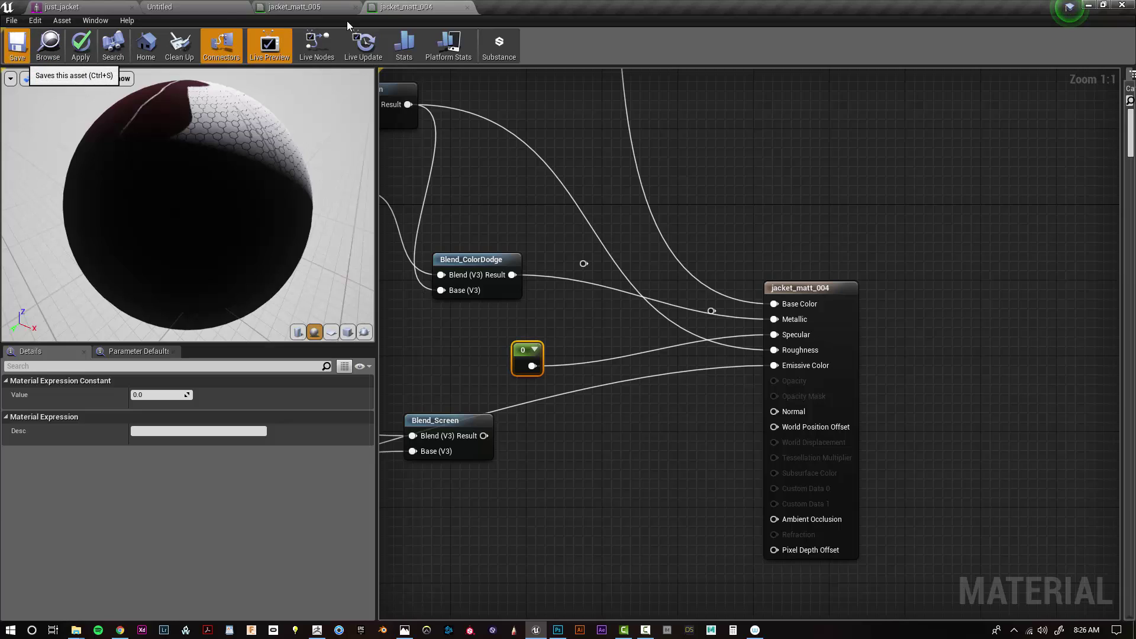
{"action": "left_click", "coordinate": [87, 6]}
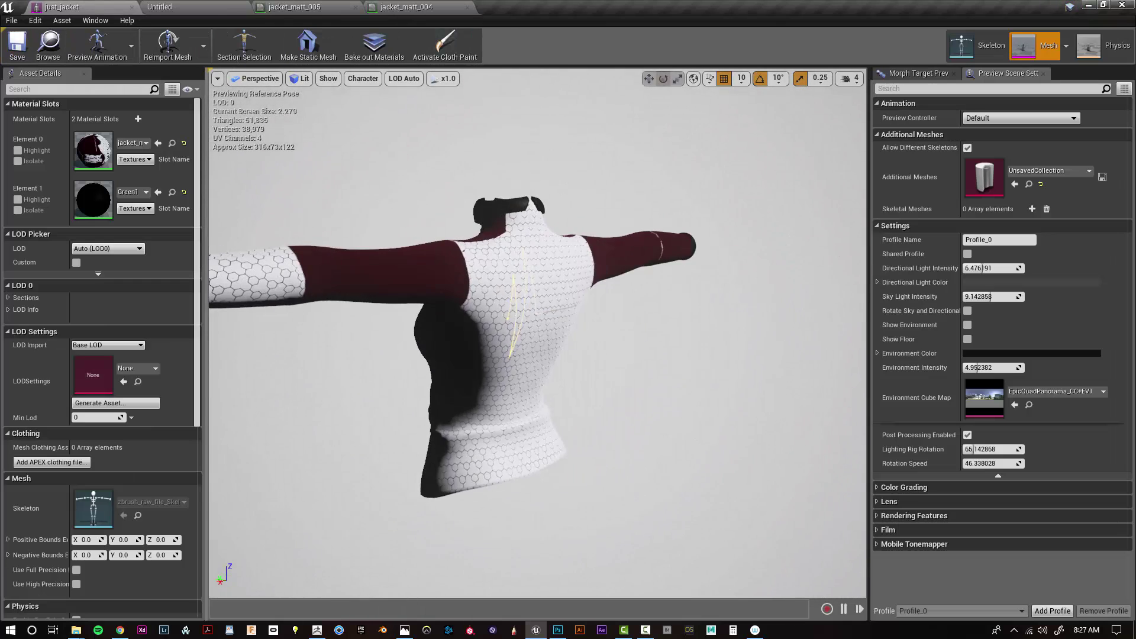
{"action": "left_click_drag", "start_coordinate": [537, 332], "coordinate": [497, 302], "text": "alt"}
- Switch to Photoshop, hide the Hue/Saturation 1 adjustment layer, and save the green gradient as side green.png
{"action": "left_click", "coordinate": [558, 631]}
{"action": "left_click", "coordinate": [977, 284]}
{"action": "left_click", "coordinate": [32, 8]}
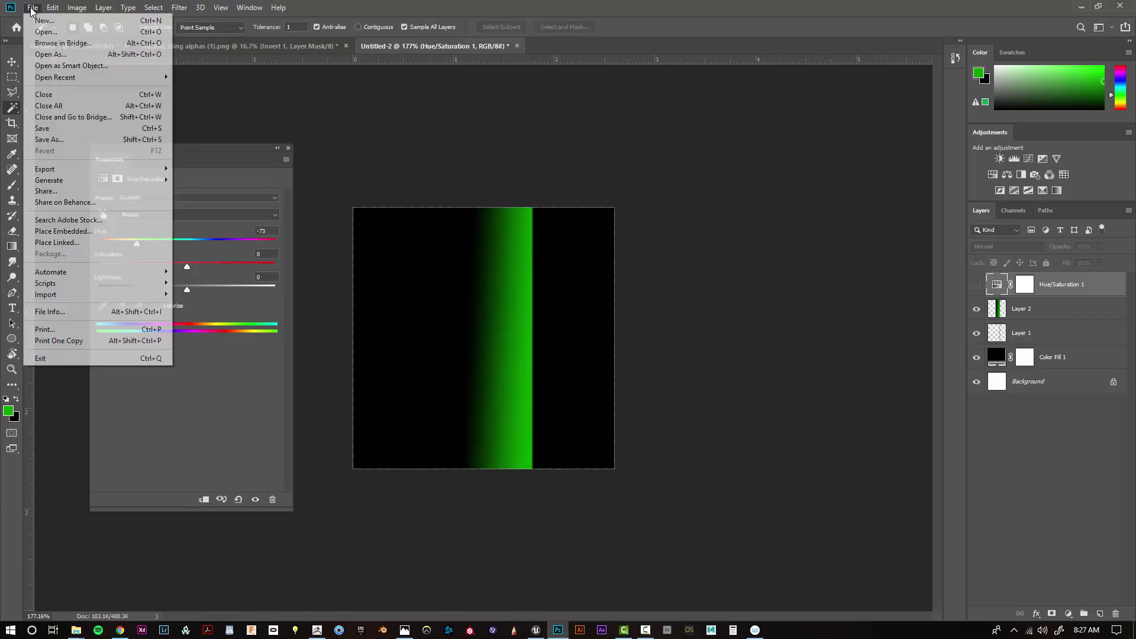
{"action": "left_click", "coordinate": [59, 141]}
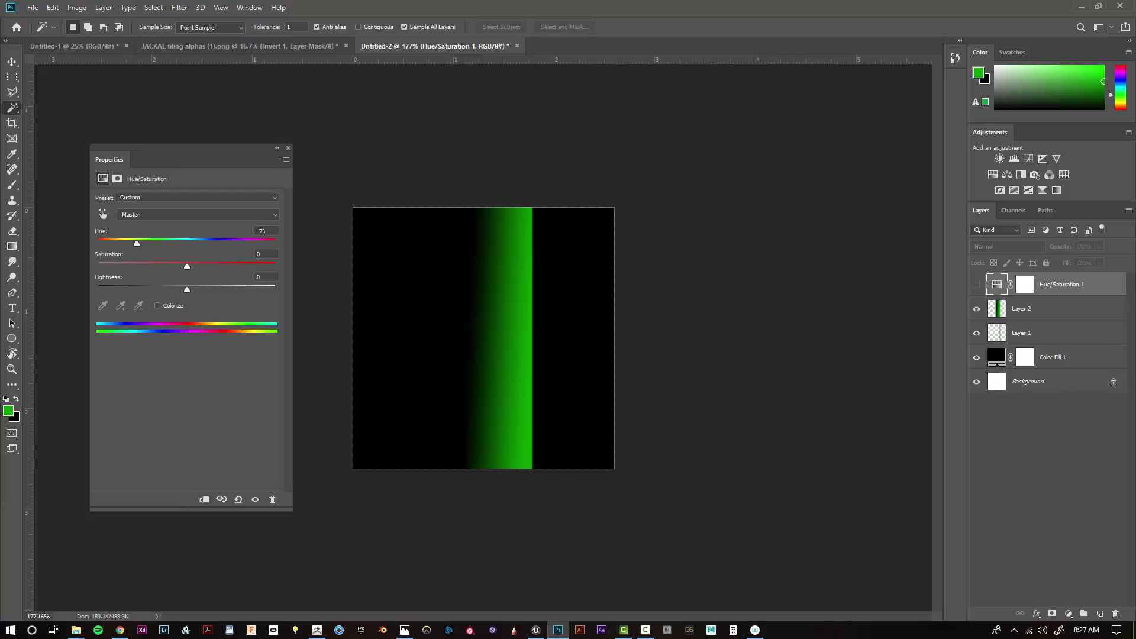
{"action": "left_click", "coordinate": [630, 191]}
- Switch to Unreal, reimport the side_green texture, and check the pulse graphic on the back of the just_jacket mesh
{"action": "left_click", "coordinate": [536, 631]}
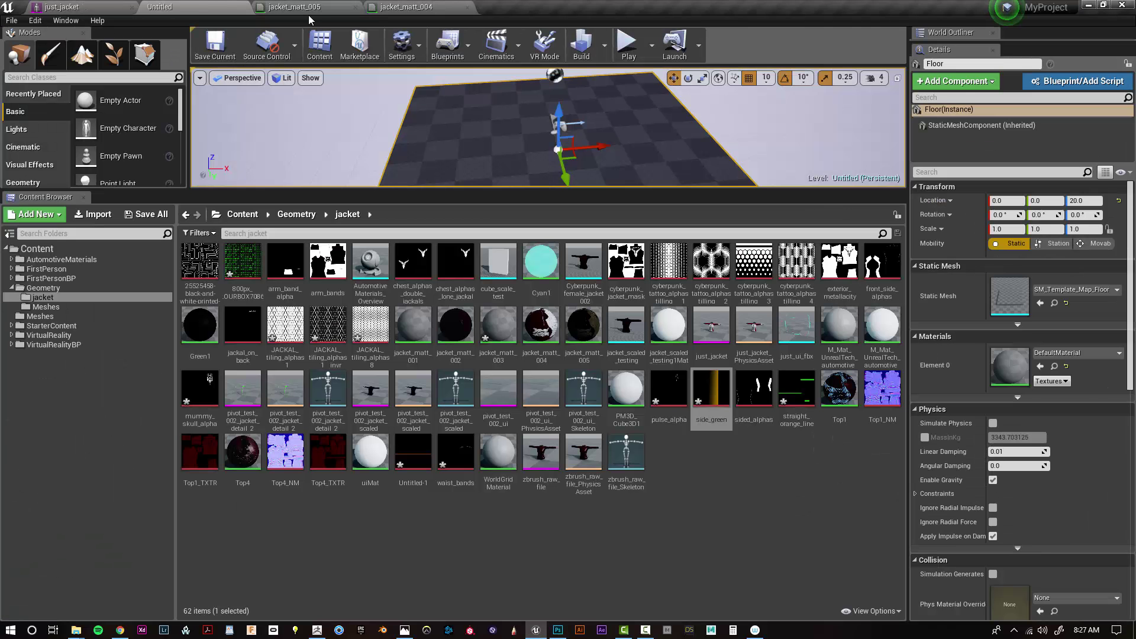
{"action": "right_click", "coordinate": [721, 391]}
{"action": "left_click", "coordinate": [758, 135]}
{"action": "left_click", "coordinate": [65, 7]}
{"action": "left_click_drag", "start_coordinate": [690, 434], "coordinate": [639, 423], "text": "alt"}
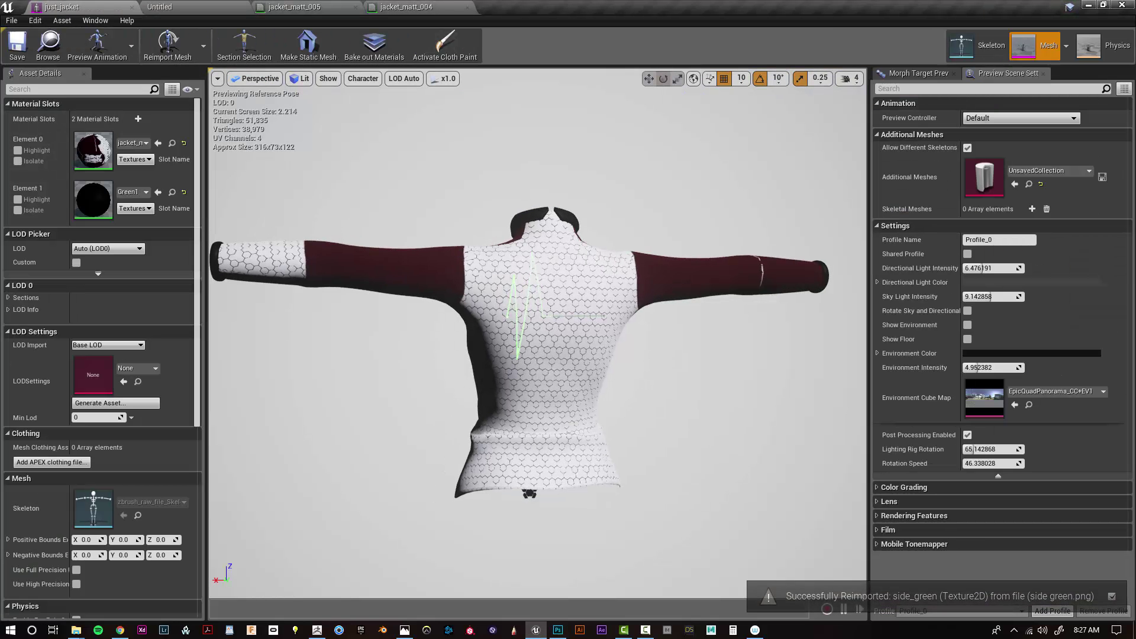
- Return to the material colors group in the jacket_matt_004 graph
{"action": "left_click", "coordinate": [409, 6]}
{"action": "right_click_drag", "start_coordinate": [601, 130], "coordinate": [728, 610]}
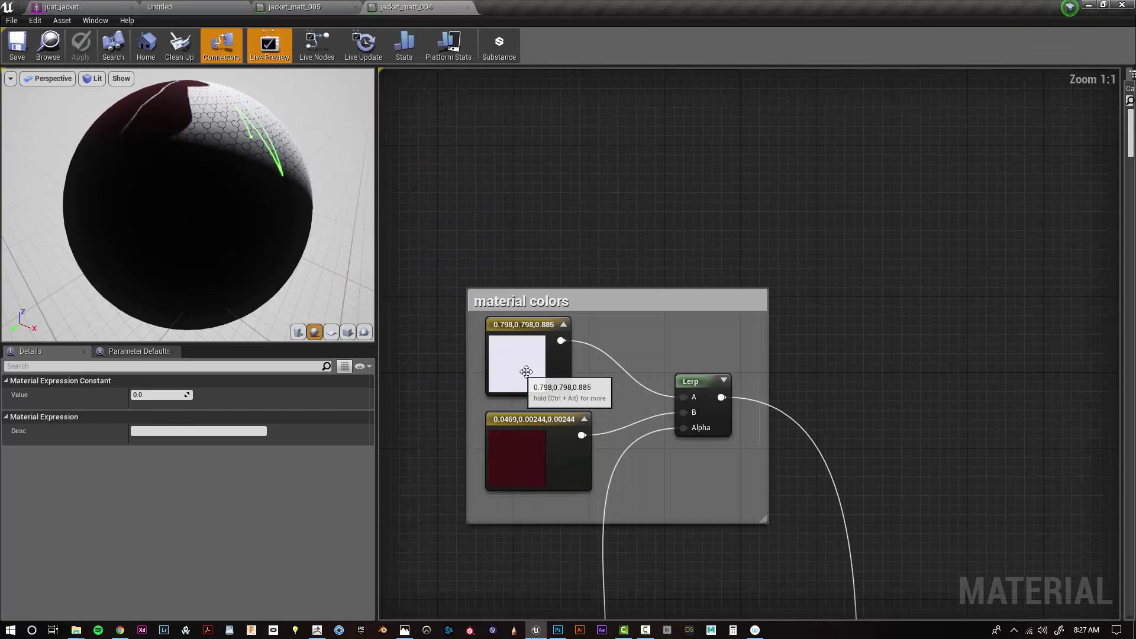
{"action": "double_click", "coordinate": [525, 374]}
{"action": "left_click_drag", "start_coordinate": [699, 312], "coordinate": [933, 213]}
{"action": "left_click", "coordinate": [987, 490]}
- Swap the Lerp inputs so dark red feeds A and pale lavender feeds B, save, and view the just_jacket mesh
{"action": "left_click_drag", "start_coordinate": [586, 439], "coordinate": [684, 397]}
{"action": "left_click_drag", "start_coordinate": [561, 340], "coordinate": [676, 414]}
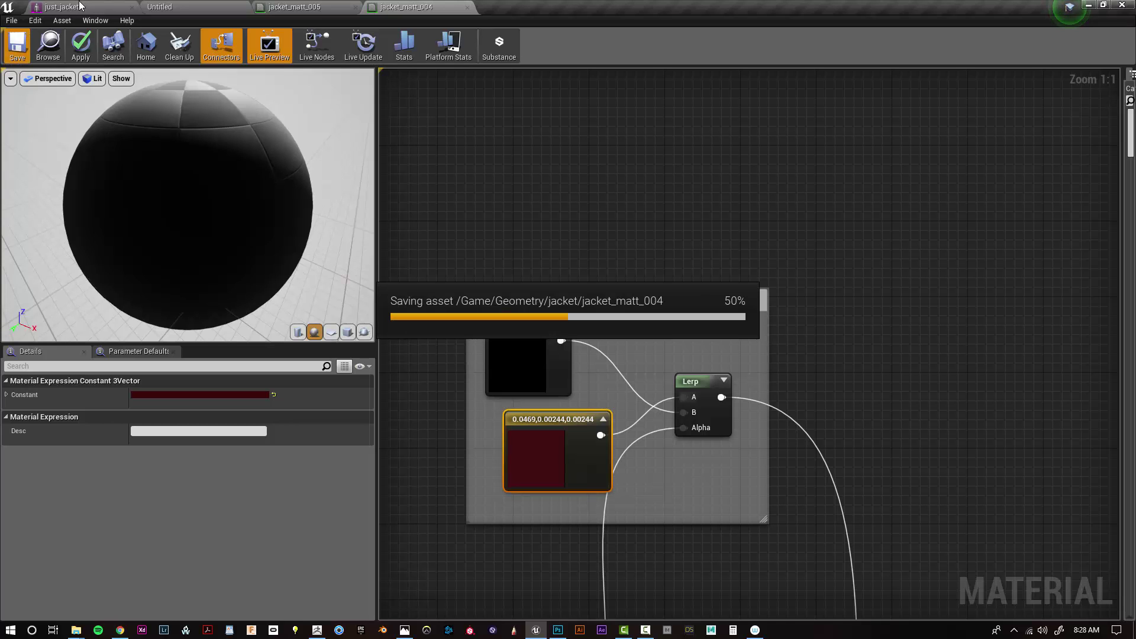
{"action": "left_click", "coordinate": [84, 6]}
{"action": "scroll", "coordinate": [664, 370], "scroll_direction": "up", "scroll_amount": 4}
{"action": "left_click_drag", "start_coordinate": [664, 370], "coordinate": [858, 381], "text": "alt"}
{"action": "scroll", "coordinate": [770, 416], "scroll_direction": "down", "scroll_amount": 5}
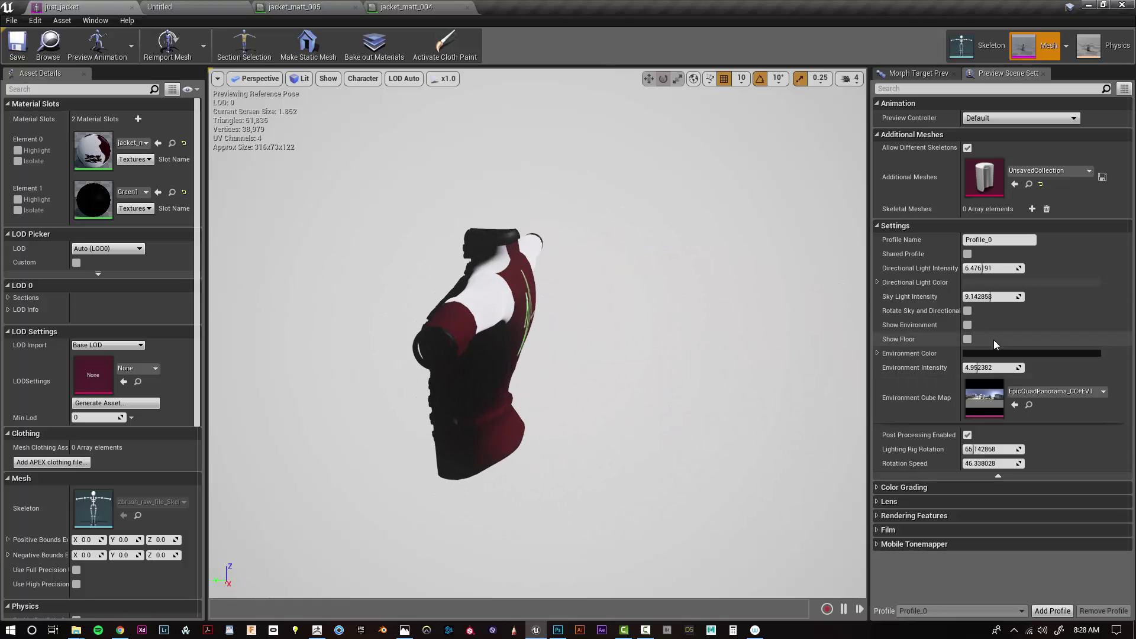
- Show the preview environment to examine the jacket's back against it, and hide the environment again
{"action": "left_click", "coordinate": [967, 324]}
{"action": "left_click_drag", "start_coordinate": [757, 367], "coordinate": [704, 375], "text": "alt"}
{"action": "scroll", "coordinate": [621, 375], "scroll_direction": "up", "scroll_amount": 5}
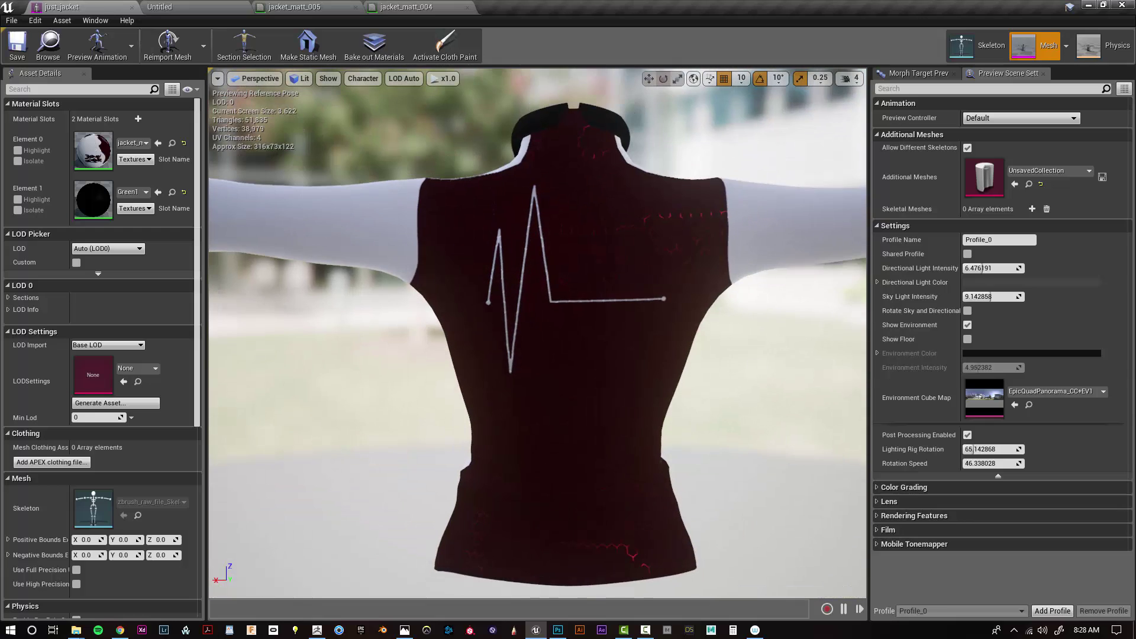
{"action": "left_click", "coordinate": [968, 325]}
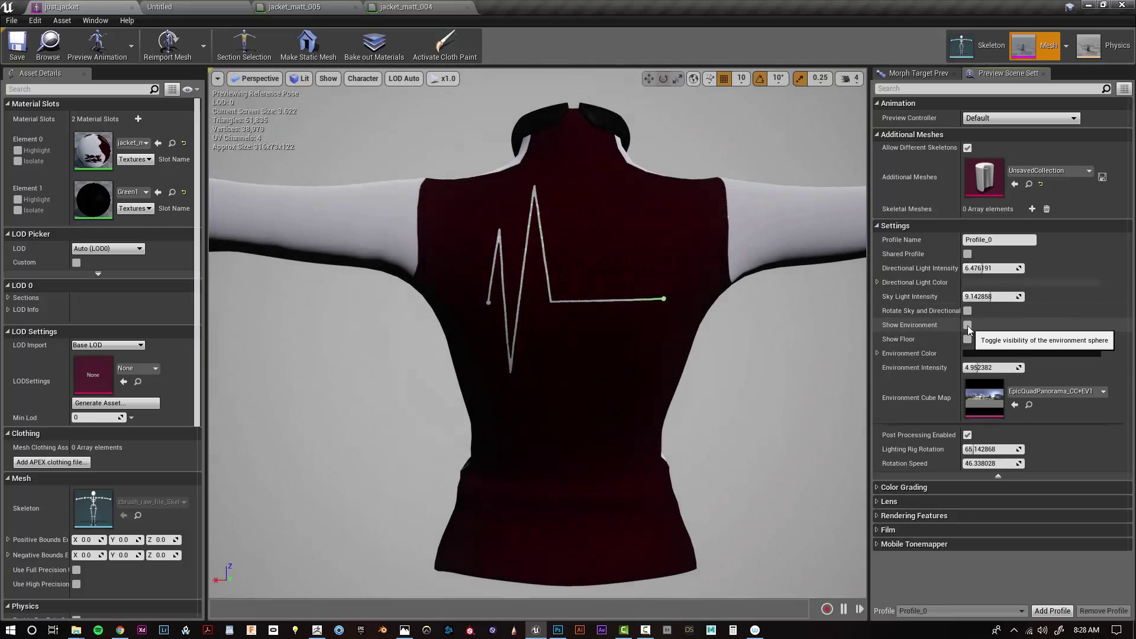
- Switch to Photoshop, merge-copy the artwork to a new layer, and cover an about 0.45 in wide strip at the green band's bright edge with black Solid Color
{"action": "left_click", "coordinate": [558, 631]}
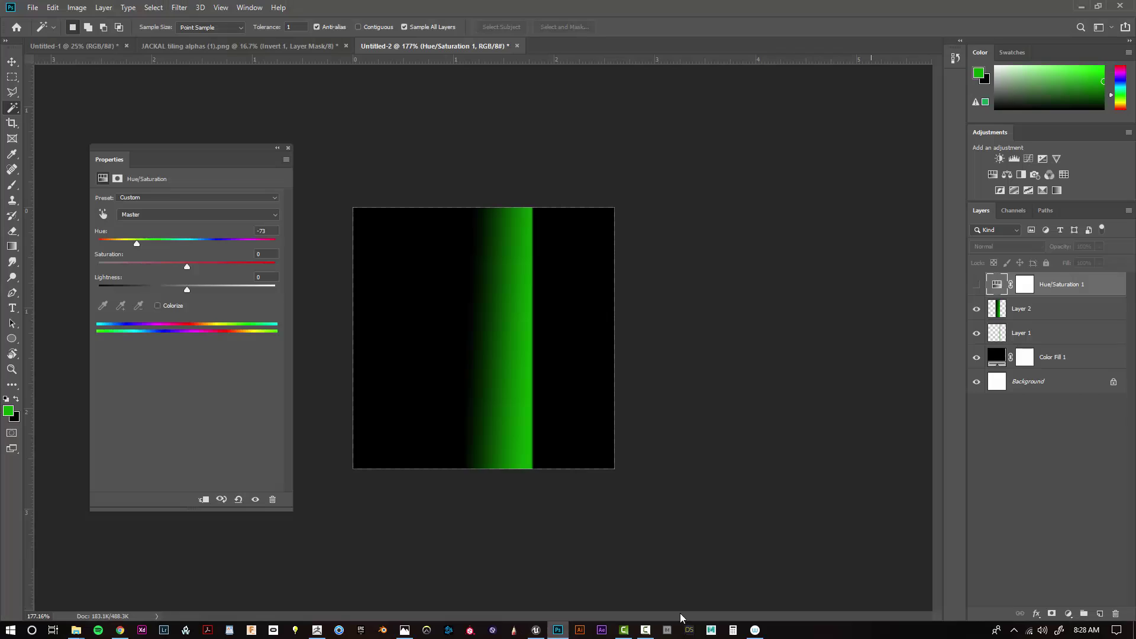
{"action": "left_click", "coordinate": [1100, 614]}
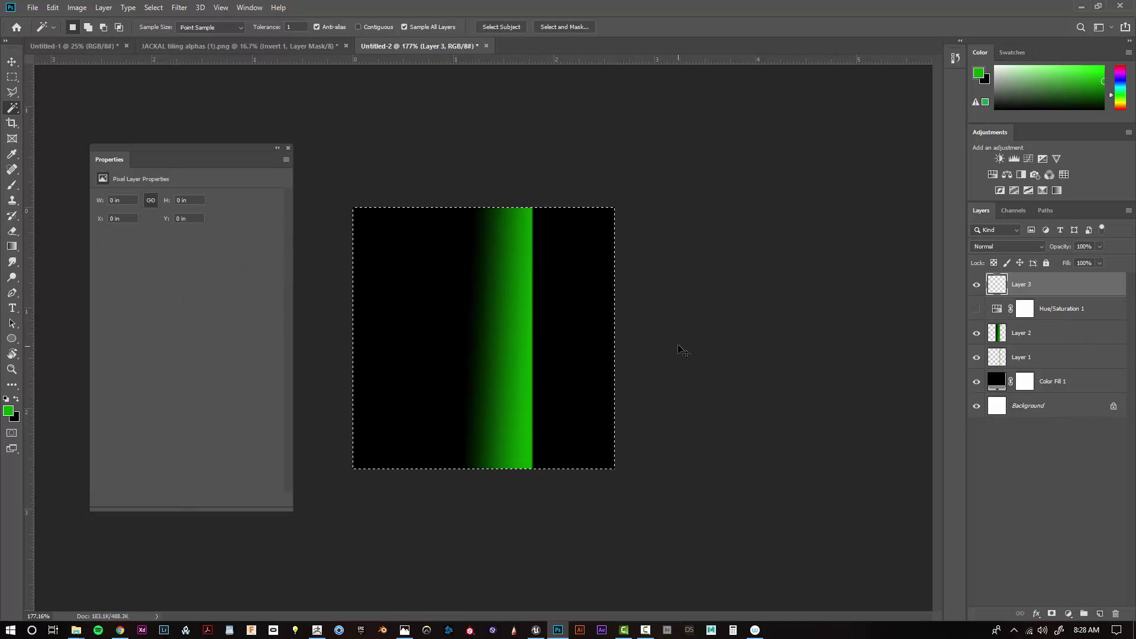
{"action": "key", "text": "ctrl+t"}
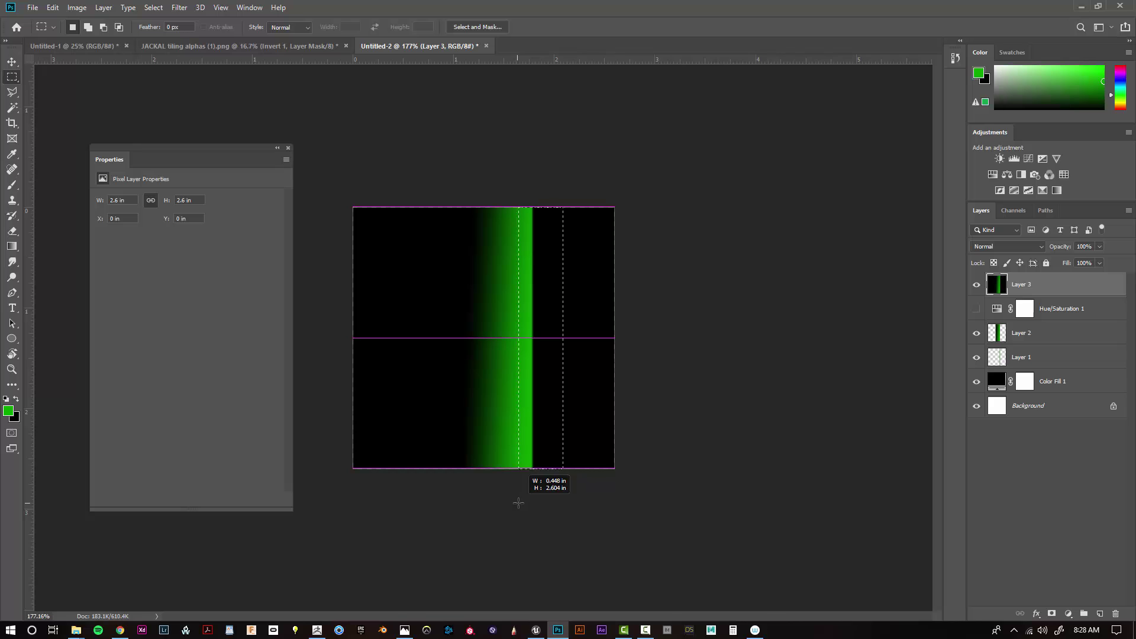
{"action": "left_click", "coordinate": [1069, 614]}
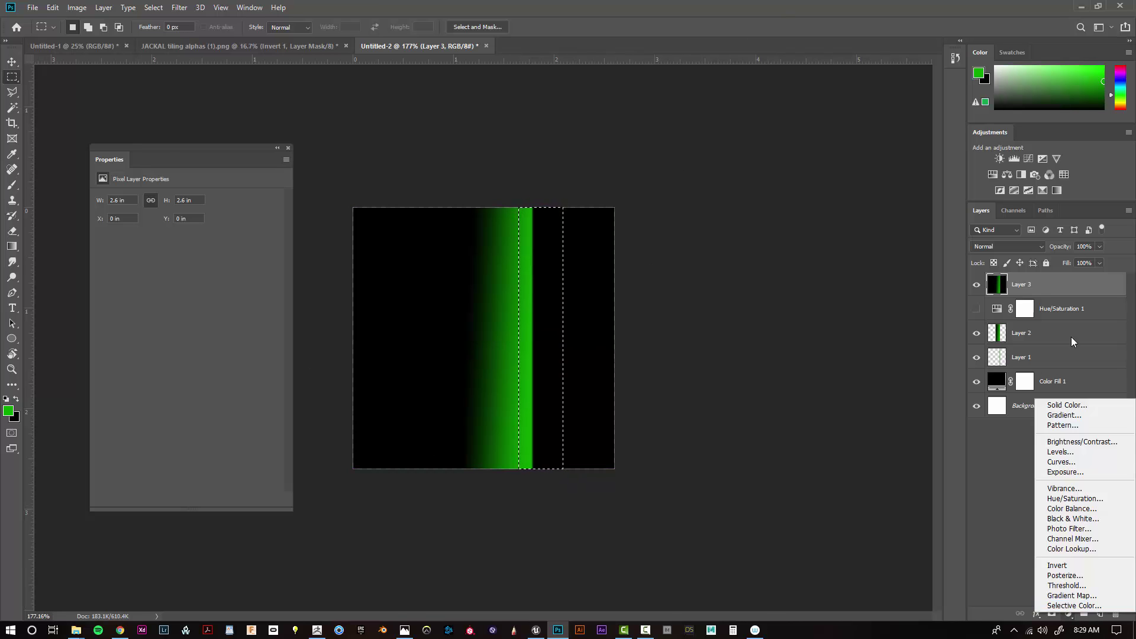
{"action": "left_click", "coordinate": [1069, 405]}
{"action": "left_click_drag", "start_coordinate": [852, 204], "coordinate": [773, 268]}
{"action": "left_click", "coordinate": [1095, 67]}
- Paste a merged copy of the trimmed gradient as a new layer and narrow it to about 1.86 in wide
{"action": "key", "text": "ctrl+v"}
{"action": "key", "text": "ctrl+t"}
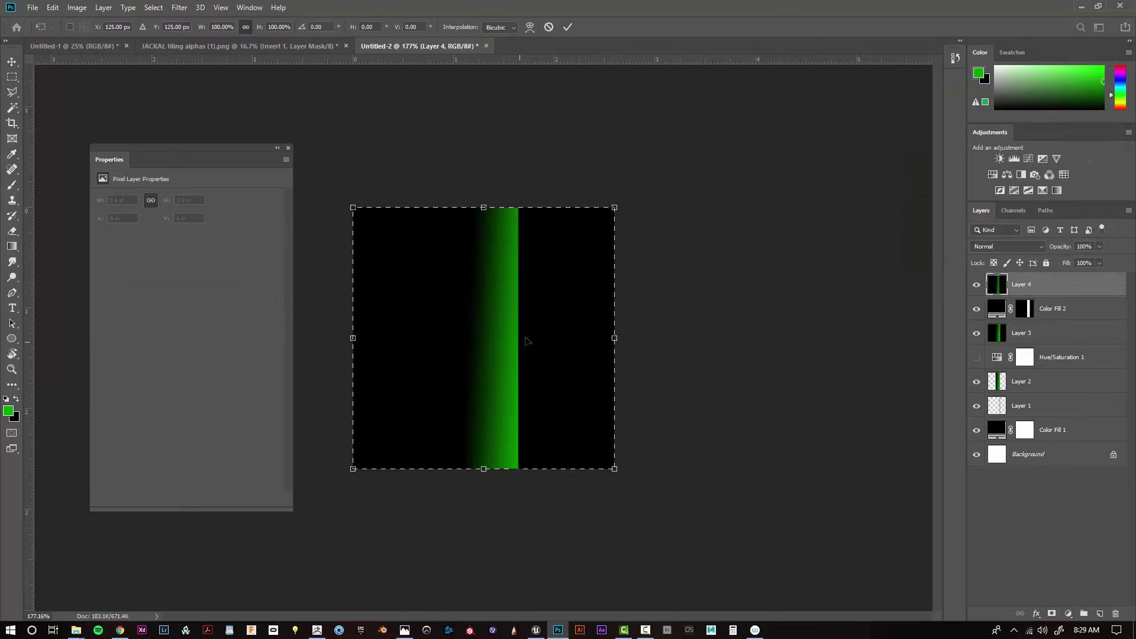
{"action": "left_click_drag", "start_coordinate": [614, 340], "coordinate": [576, 340]}
{"action": "left_click_drag", "start_coordinate": [354, 340], "coordinate": [378, 349]}
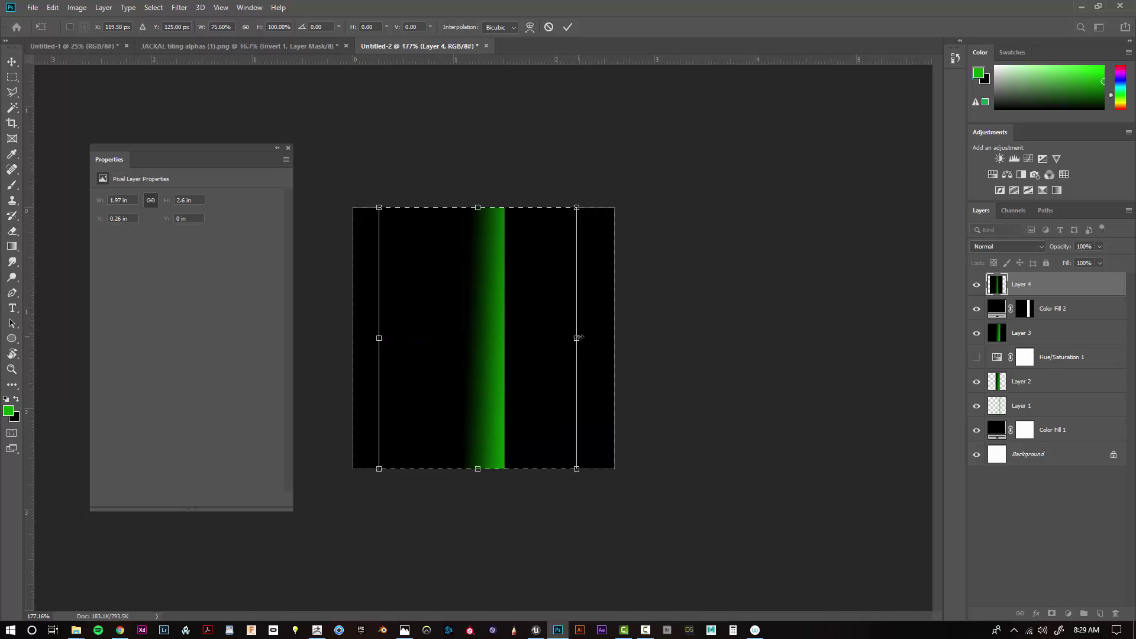
{"action": "key", "text": "Return"}
- Save the narrowed gradient over side green.png
{"action": "left_click", "coordinate": [53, 7]}
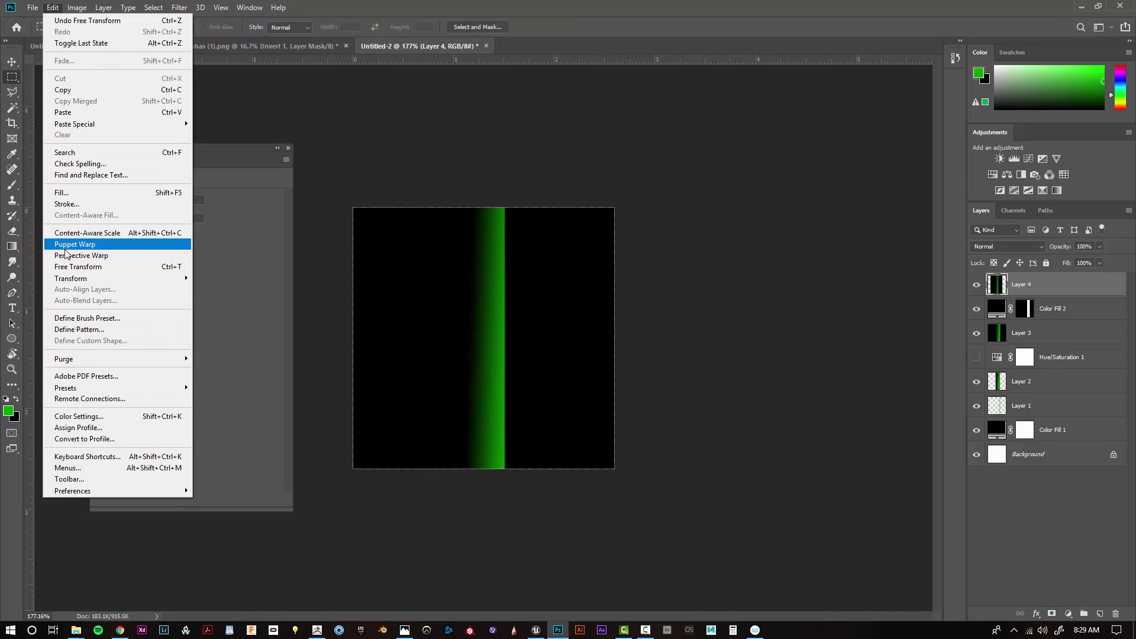
{"action": "mouse_move", "coordinate": [36, 4]}
{"action": "left_click", "coordinate": [67, 139]}
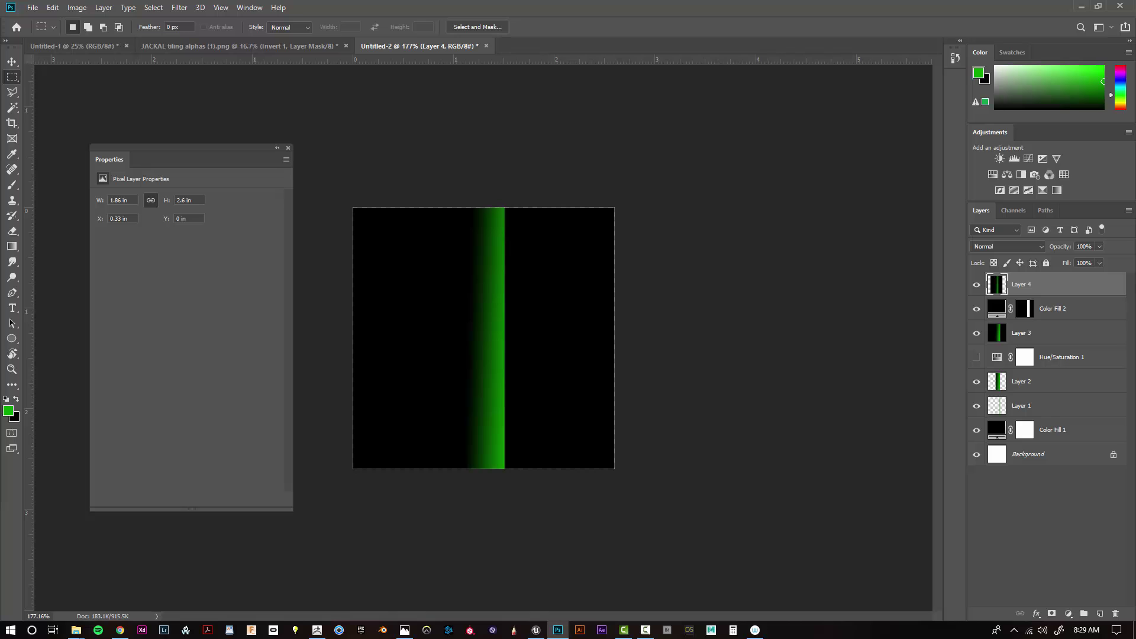
{"action": "left_click", "coordinate": [630, 188]}
- Switch to Unreal and reimport the side_green texture from the jacket folder
{"action": "left_click", "coordinate": [536, 630]}
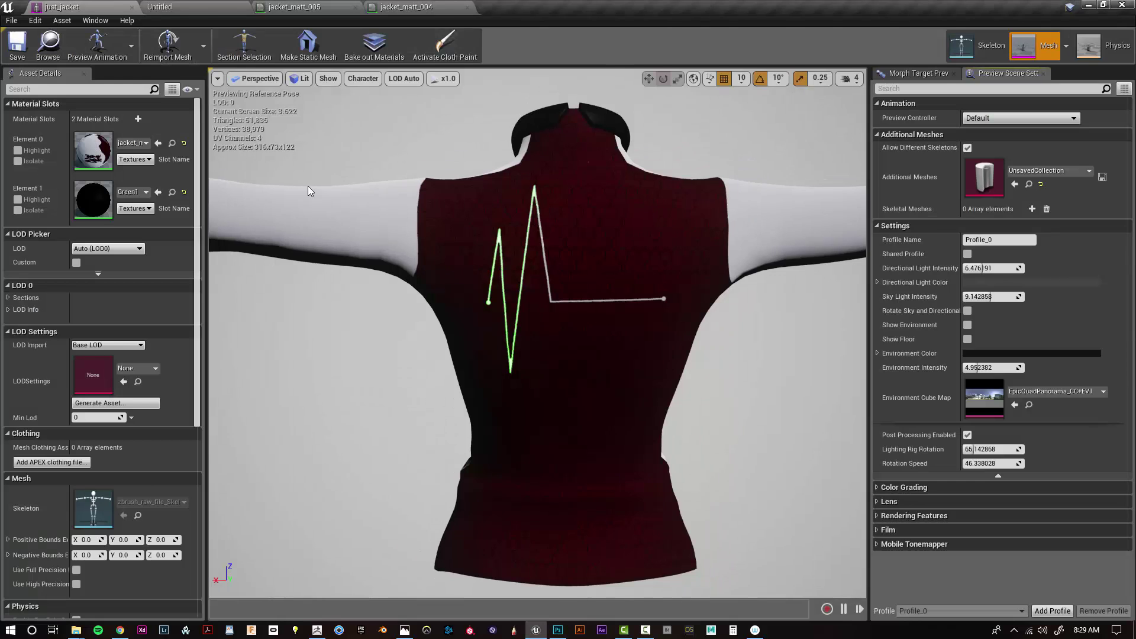
{"action": "left_click", "coordinate": [160, 8]}
{"action": "right_click", "coordinate": [721, 395]}
{"action": "left_click", "coordinate": [781, 140]}
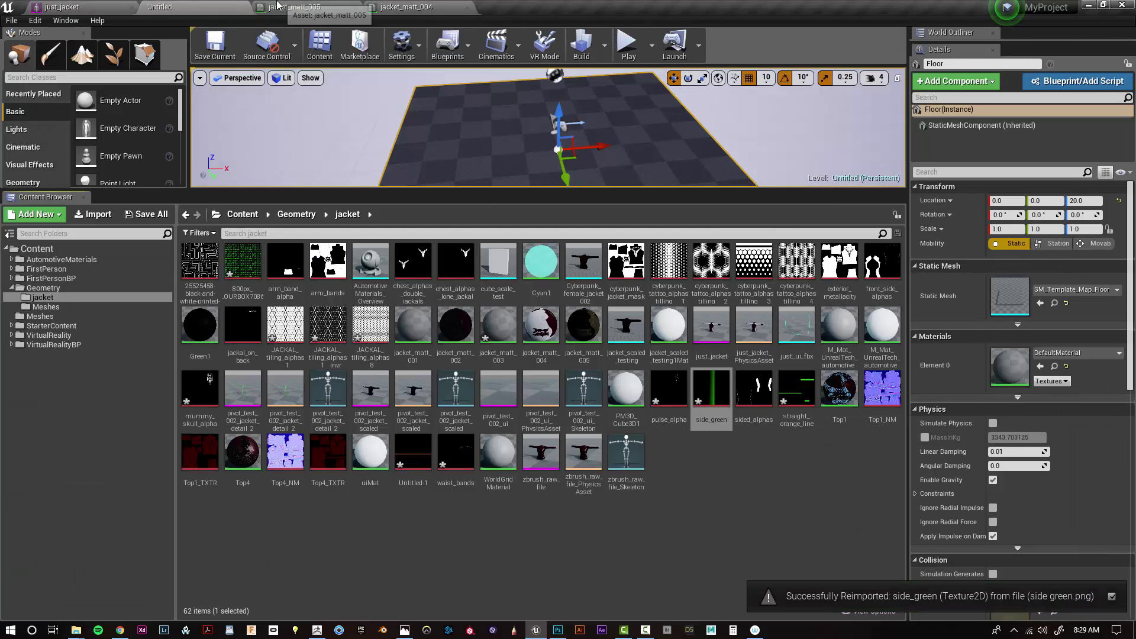
- Return to the just_jacket mesh and lower the preview scene's environment intensity to about 0.19
{"action": "left_click", "coordinate": [291, 7]}
{"action": "left_click", "coordinate": [60, 6]}
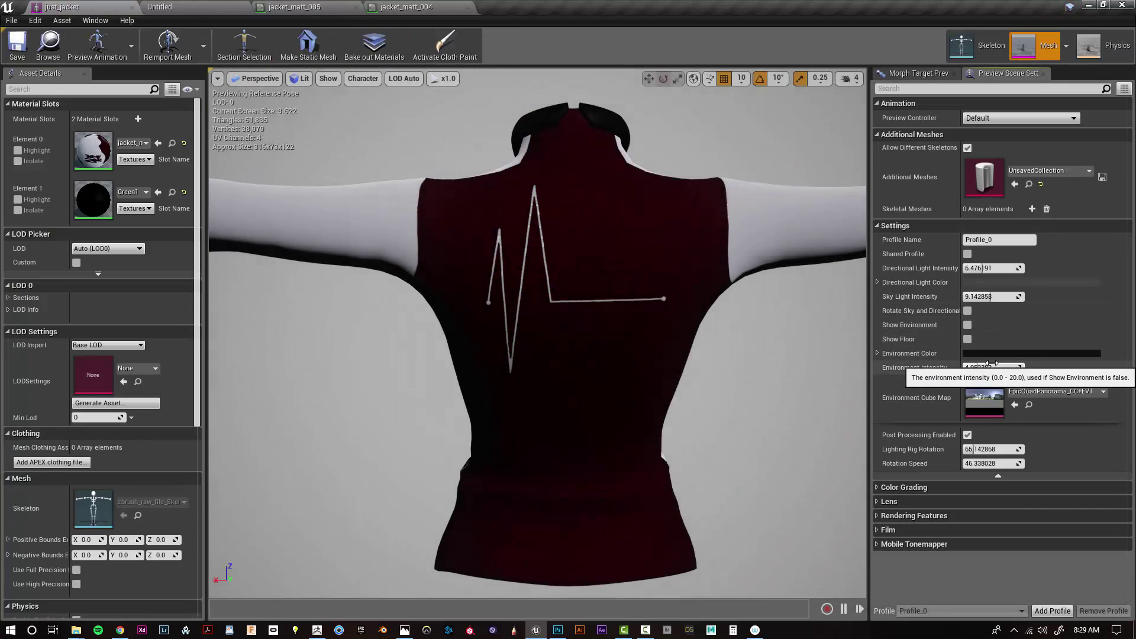
{"action": "left_click_drag", "start_coordinate": [992, 365], "coordinate": [977, 366]}
{"action": "scroll", "coordinate": [632, 423], "scroll_direction": "down", "scroll_amount": 6}
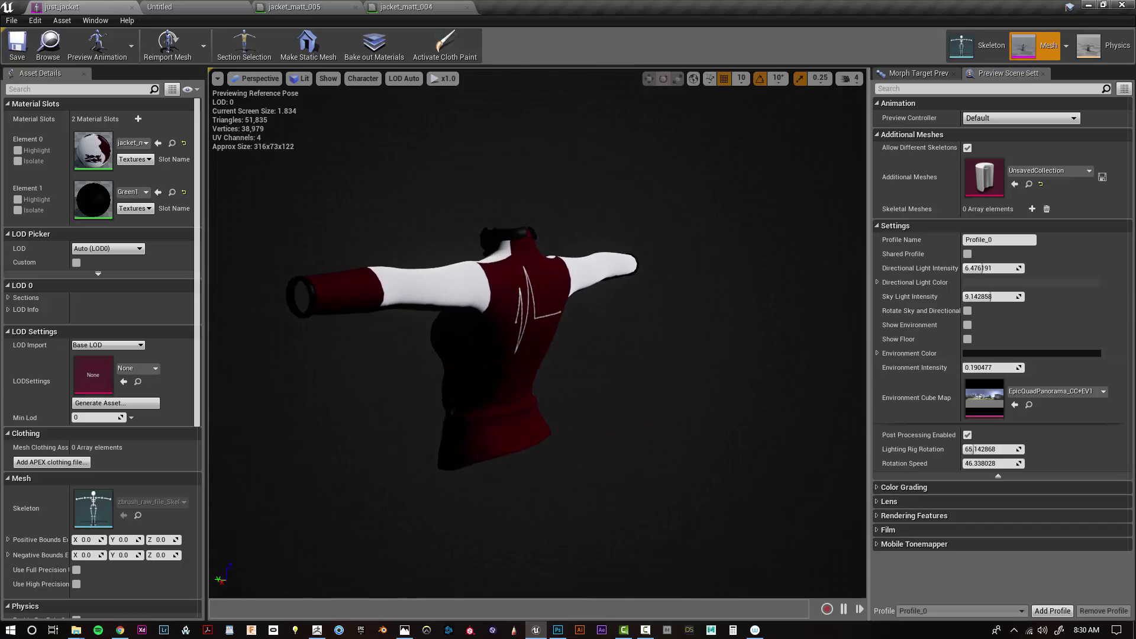
- In the jacket_matt_004 graph, create an Add node and connect the material colors blend output to its A input
{"action": "left_click", "coordinate": [409, 7]}
{"action": "scroll", "coordinate": [787, 272], "scroll_direction": "up", "scroll_amount": 6}
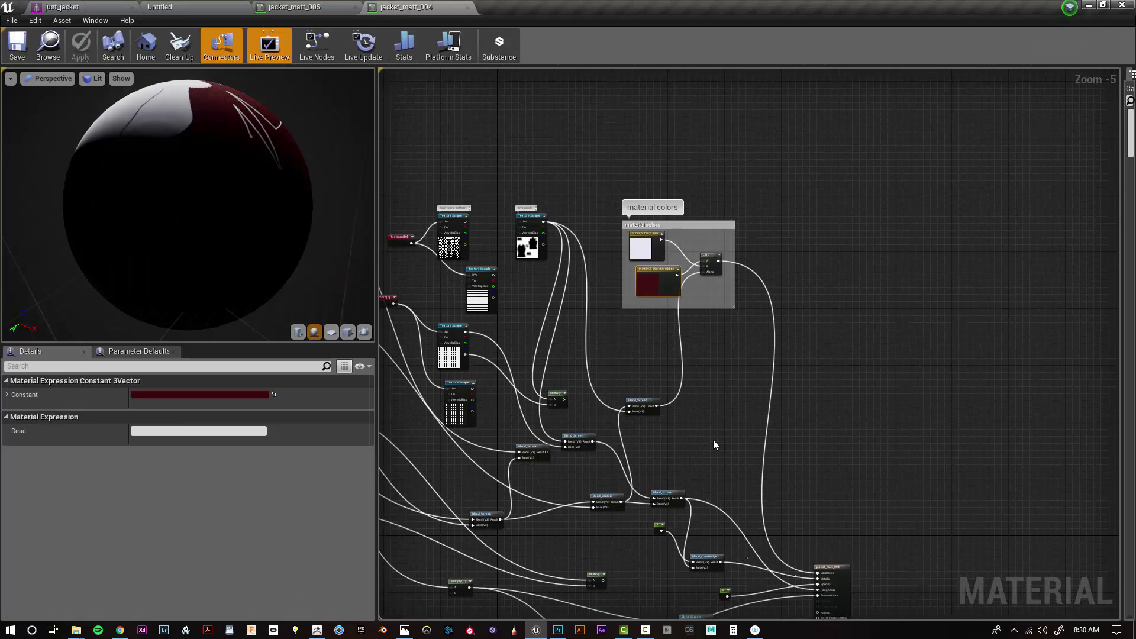
{"action": "right_click", "coordinate": [712, 439]}
{"action": "type", "text": "add"}
{"action": "left_click", "coordinate": [747, 259]}
{"action": "right_click_drag", "start_coordinate": [758, 458], "coordinate": [793, 267]}
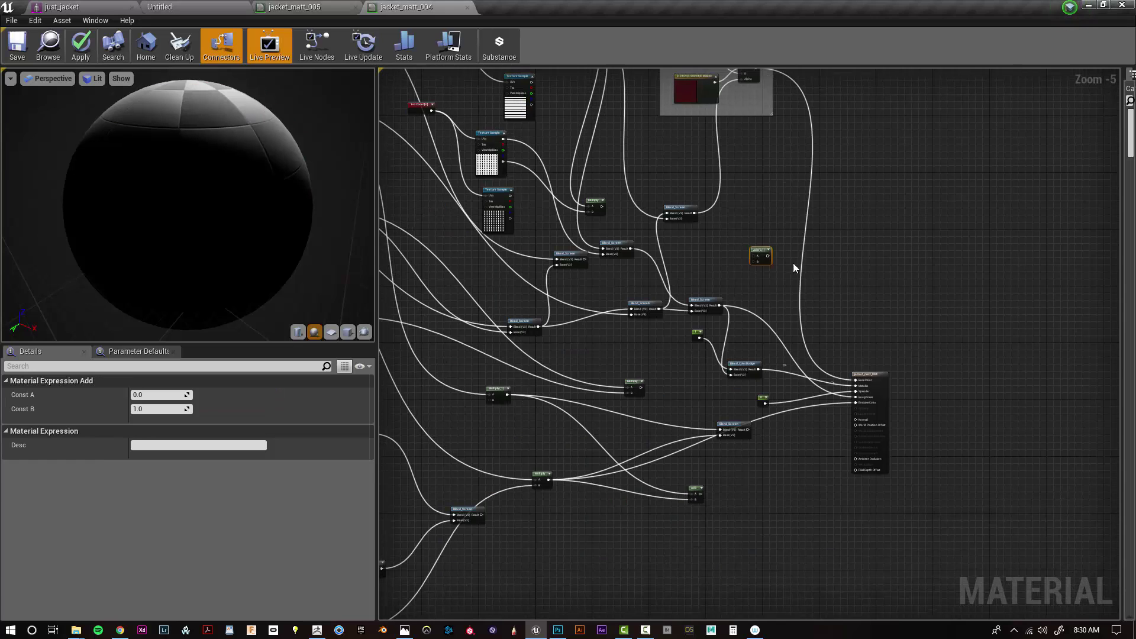
{"action": "left_click_drag", "start_coordinate": [767, 256], "coordinate": [769, 178]}
{"action": "left_click", "coordinate": [870, 155]}
{"action": "right_click_drag", "start_coordinate": [864, 155], "coordinate": [785, 272]}
{"action": "left_click_drag", "start_coordinate": [679, 186], "coordinate": [676, 380]}
- Create a Subtract node in the open space beside the Add node, near the material output
{"action": "scroll", "coordinate": [781, 370], "scroll_direction": "down", "scroll_amount": 3}
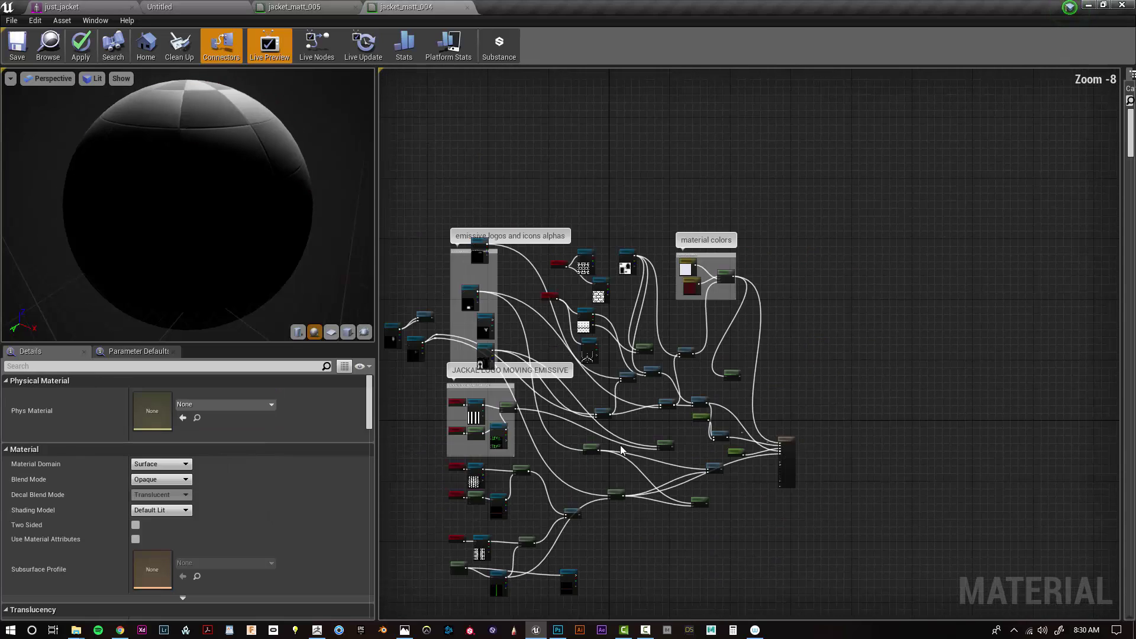
{"action": "right_click_drag", "start_coordinate": [621, 452], "coordinate": [820, 479]}
{"action": "scroll", "coordinate": [680, 357], "scroll_direction": "up", "scroll_amount": 4}
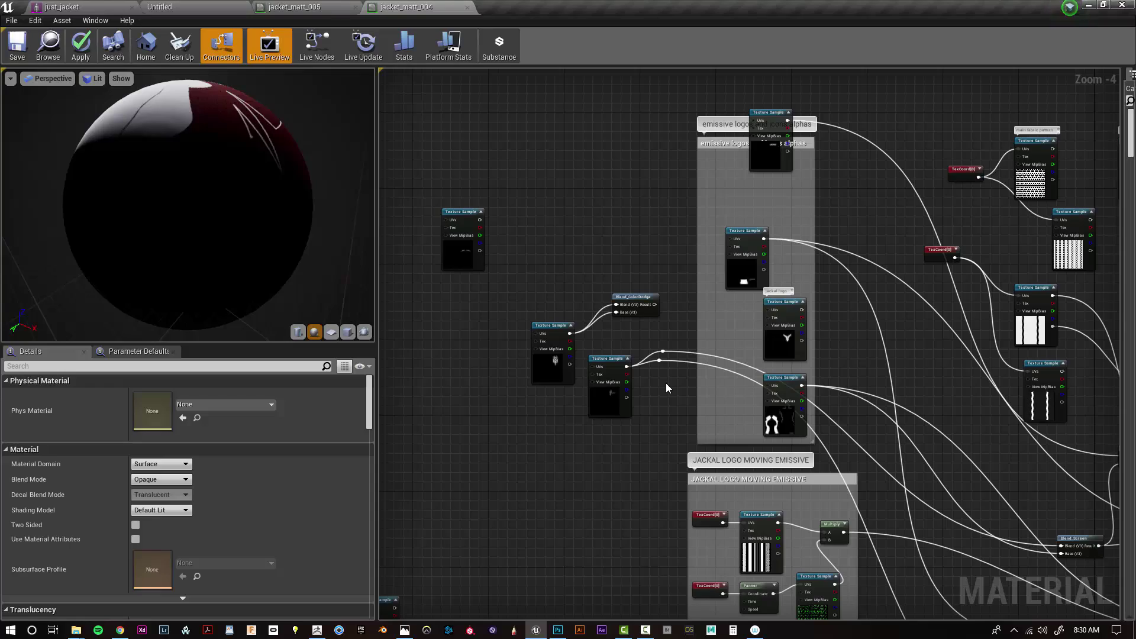
{"action": "scroll", "coordinate": [666, 384], "scroll_direction": "down", "scroll_amount": 2}
{"action": "right_click_drag", "start_coordinate": [772, 391], "coordinate": [467, 426]}
{"action": "right_click", "coordinate": [799, 474]}
{"action": "type", "text": "sub"}
{"action": "key", "text": "Return"}
{"action": "right_click_drag", "start_coordinate": [838, 428], "coordinate": [905, 248]}
{"action": "left_click_drag", "start_coordinate": [875, 296], "coordinate": [844, 285]}
- Connect the pulse graphic texture sample's color output to the B input of the Subtract node
{"action": "scroll", "coordinate": [425, 249], "scroll_direction": "up", "scroll_amount": 1}
{"action": "right_click_drag", "start_coordinate": [428, 251], "coordinate": [512, 385]}
{"action": "left_click", "coordinate": [492, 371]}
{"action": "scroll", "coordinate": [494, 368], "scroll_direction": "up", "scroll_amount": 4}
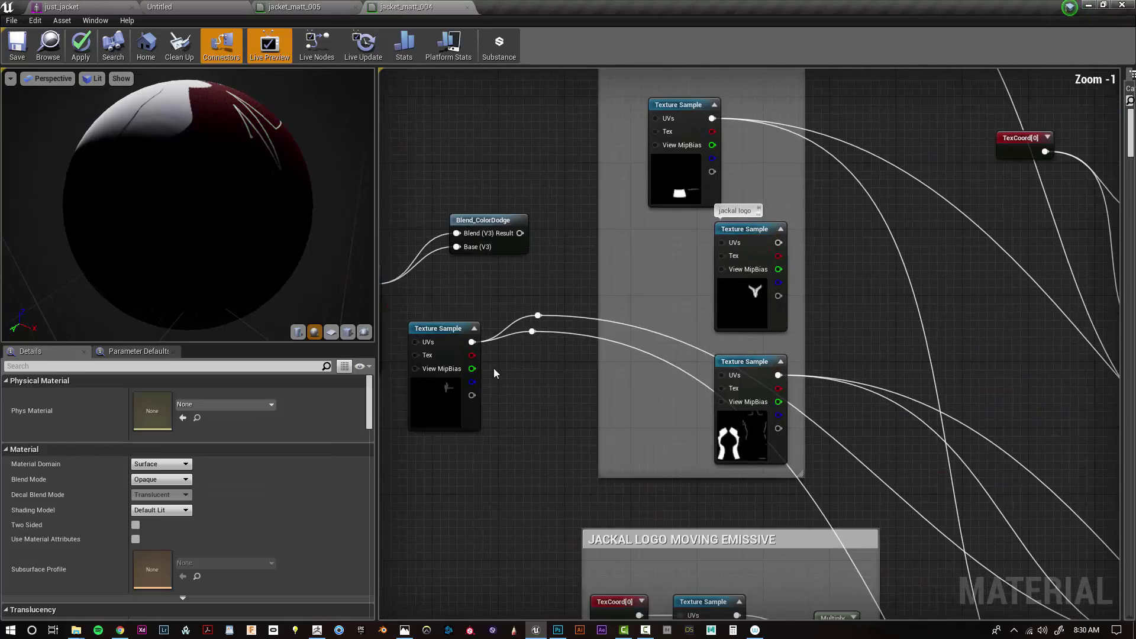
{"action": "scroll", "coordinate": [495, 373], "scroll_direction": "down", "scroll_amount": 4}
{"action": "left_click_drag", "start_coordinate": [487, 374], "coordinate": [903, 468]}
- Connect the material colors blend output to Subtract A, and feed the Subtract result into Base Color
{"action": "scroll", "coordinate": [937, 484], "scroll_direction": "up", "scroll_amount": 2}
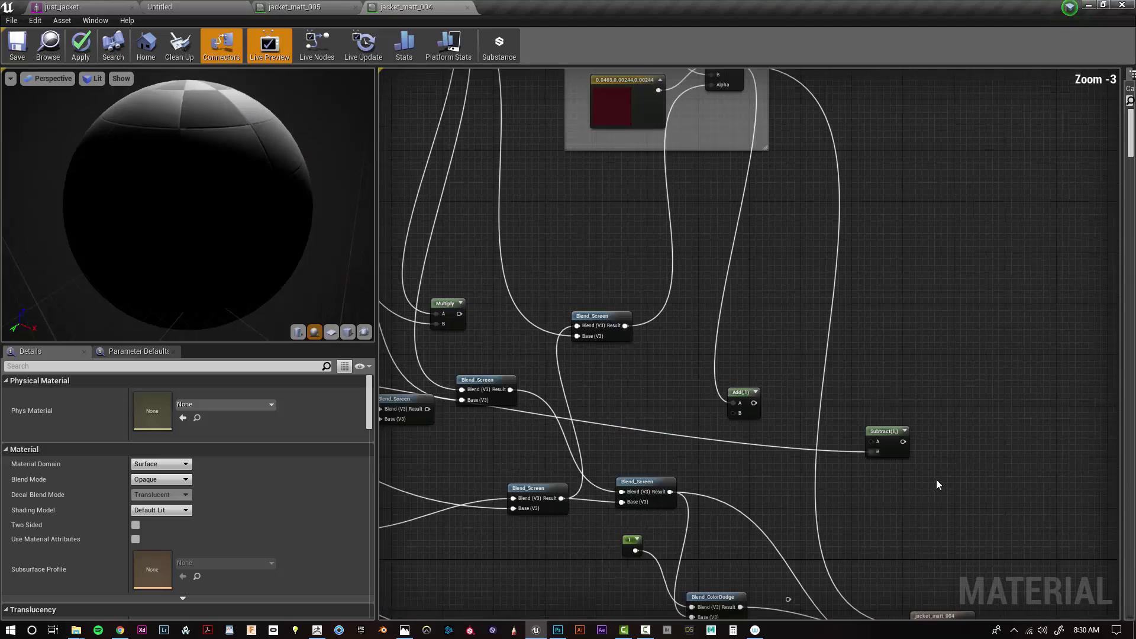
{"action": "right_click_drag", "start_coordinate": [938, 484], "coordinate": [867, 540]}
{"action": "left_click_drag", "start_coordinate": [667, 124], "coordinate": [803, 502]}
{"action": "scroll", "coordinate": [816, 523], "scroll_direction": "up", "scroll_amount": 1}
{"action": "right_click_drag", "start_coordinate": [817, 524], "coordinate": [676, 249]}
{"action": "left_click_drag", "start_coordinate": [676, 249], "coordinate": [712, 435]}
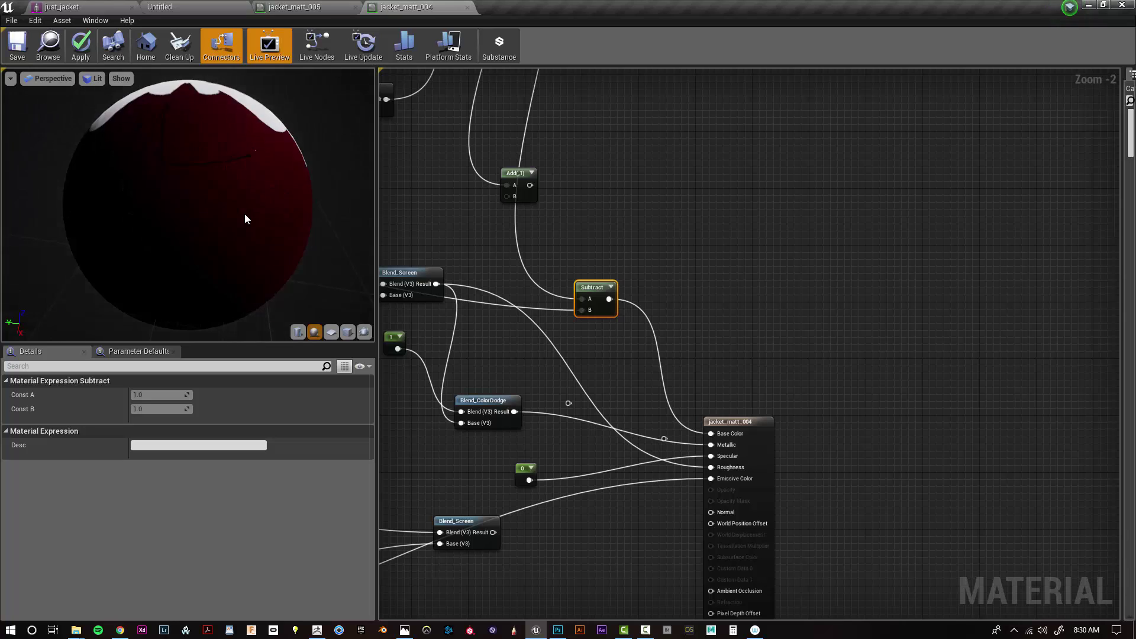
- Save jacket_matt_004 and check the pulse graphic on the back of the just_jacket mesh
{"action": "left_click", "coordinate": [17, 44]}
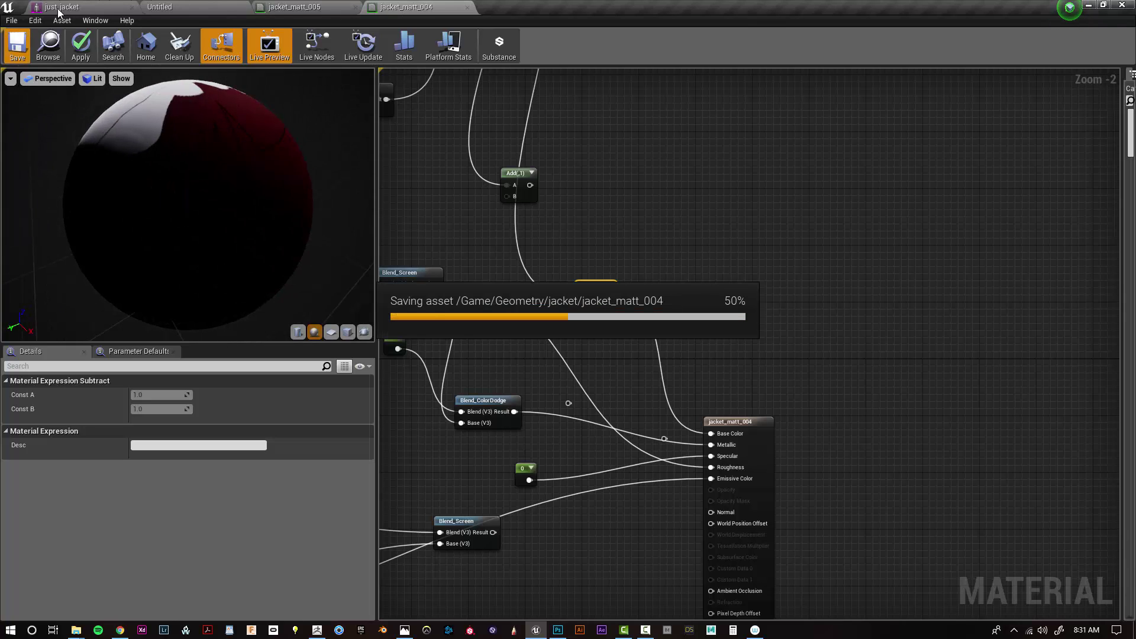
{"action": "left_click", "coordinate": [61, 7]}
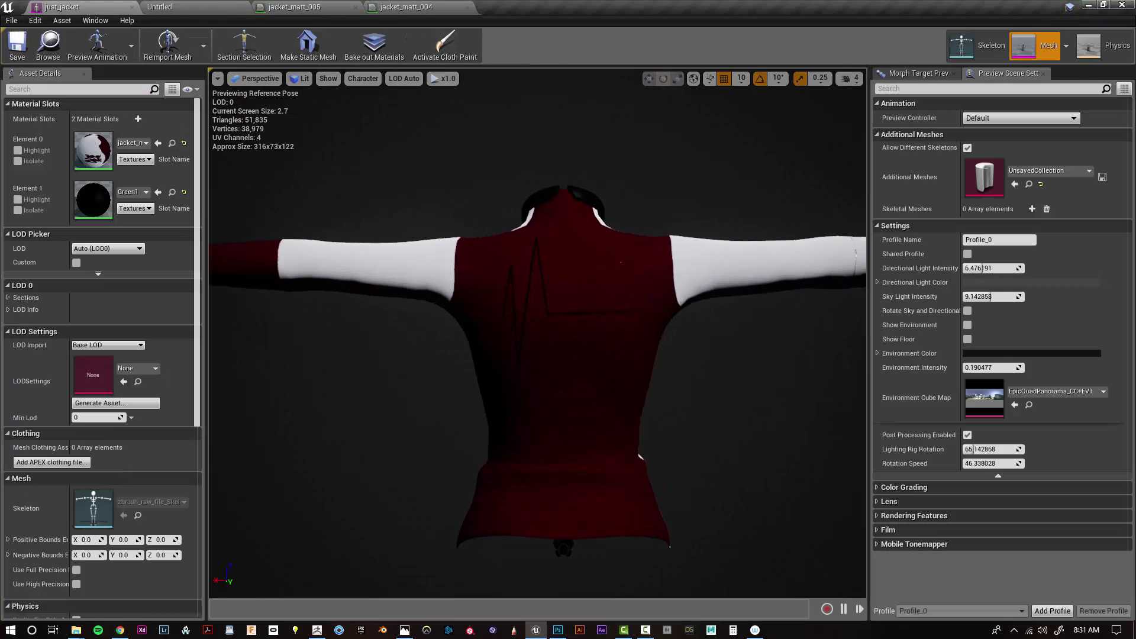
{"action": "left_click_drag", "start_coordinate": [592, 331], "coordinate": [645, 322], "text": "alt"}
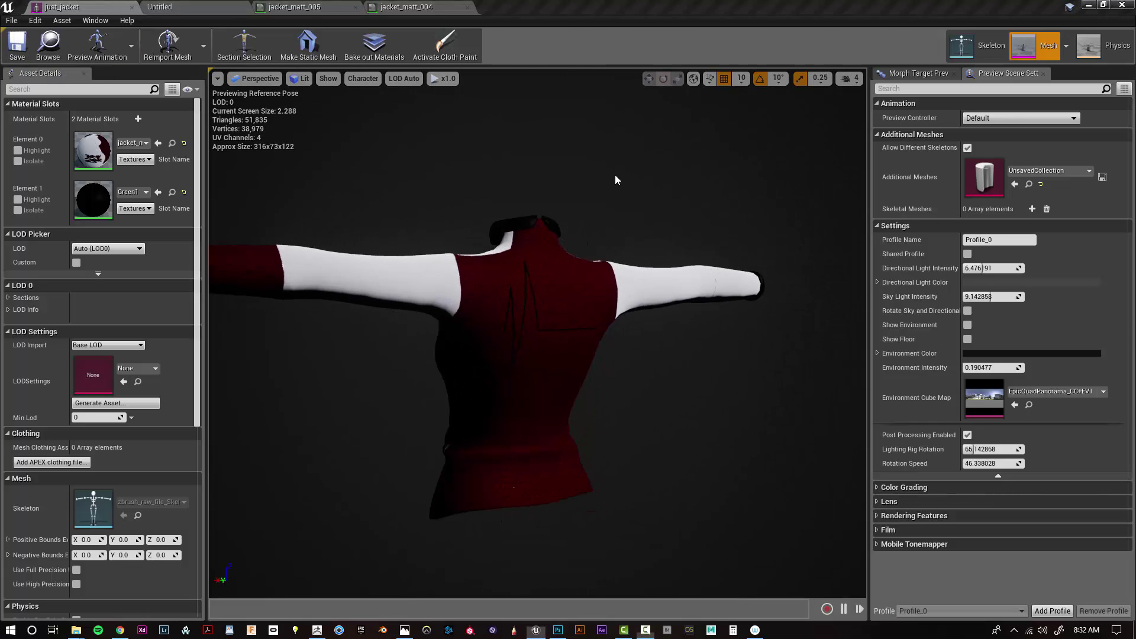
{"action": "left_click_drag", "start_coordinate": [616, 180], "coordinate": [626, 175], "text": "alt"}
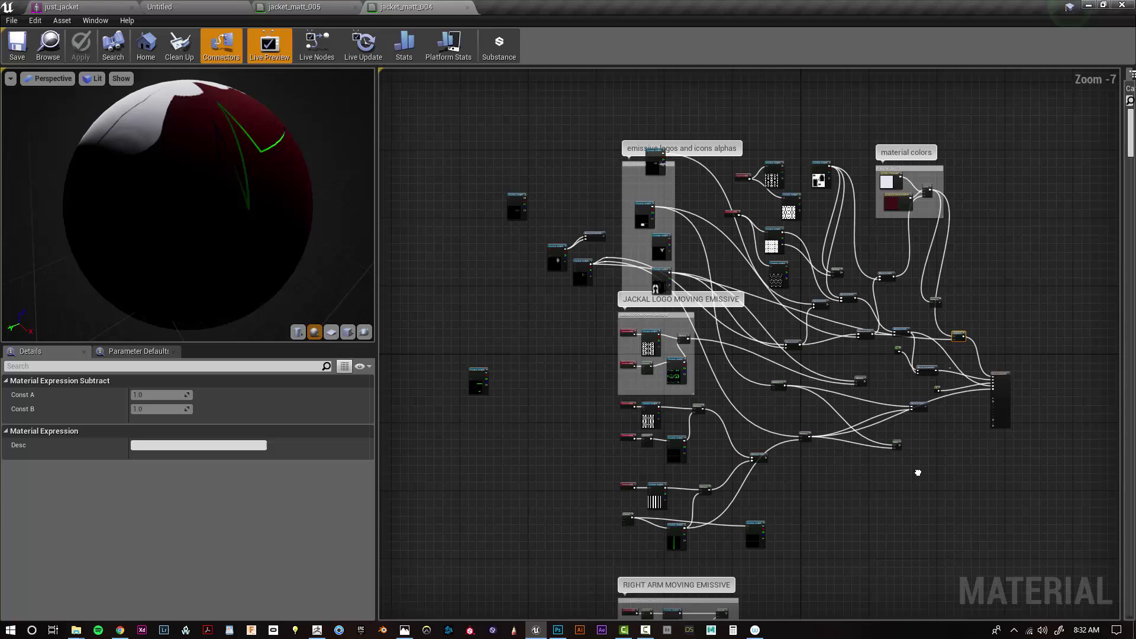
- Return to jacket_matt_004 and rearrange the loose nodes, placing the waist_bands sample below the pulse sample and moving the skull sample and Blend_ColorDodge up
{"action": "scroll", "coordinate": [459, 306], "scroll_direction": "up", "scroll_amount": 5}
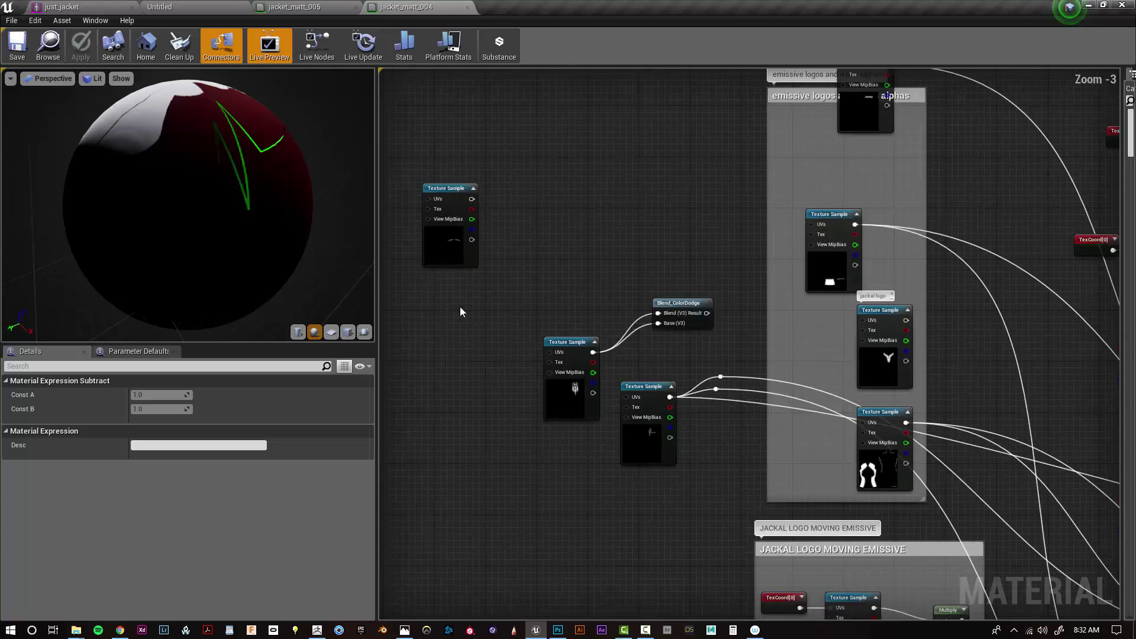
{"action": "left_click_drag", "start_coordinate": [429, 222], "coordinate": [476, 460]}
{"action": "scroll", "coordinate": [689, 473], "scroll_direction": "down", "scroll_amount": 2}
{"action": "right_click_drag", "start_coordinate": [802, 562], "coordinate": [721, 526]}
{"action": "left_click_drag", "start_coordinate": [464, 416], "coordinate": [584, 530]}
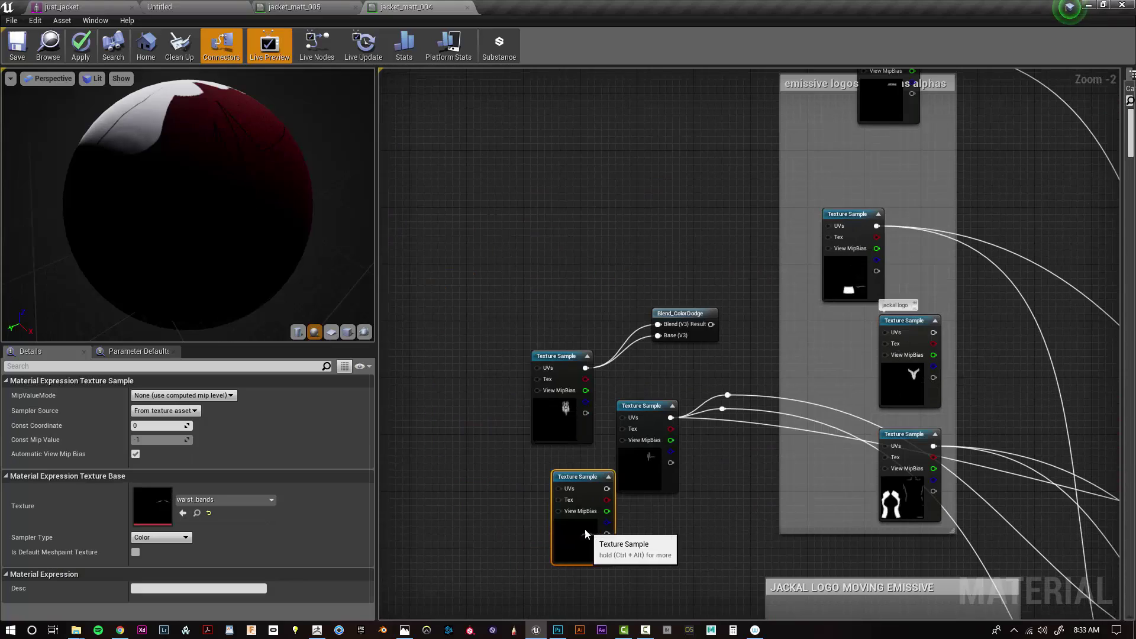
{"action": "left_click_drag", "start_coordinate": [636, 571], "coordinate": [548, 512]}
{"action": "right_click_drag", "start_coordinate": [548, 513], "coordinate": [412, 356]}
{"action": "left_click_drag", "start_coordinate": [413, 356], "coordinate": [571, 397]}
{"action": "scroll", "coordinate": [571, 397], "scroll_direction": "down", "scroll_amount": 3}
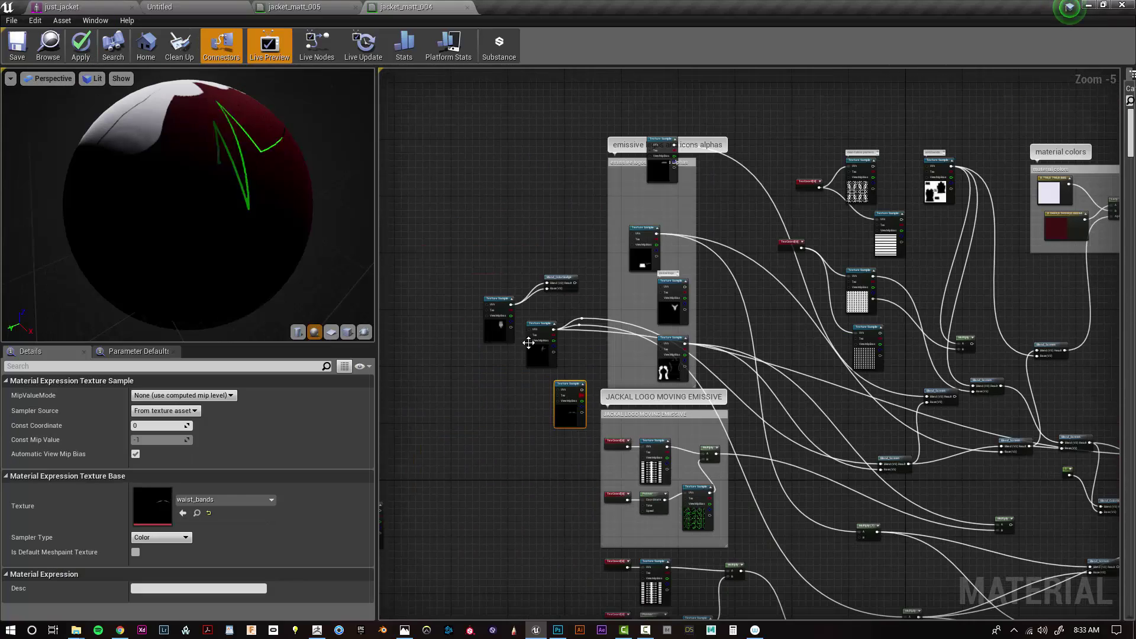
{"action": "left_click_drag", "start_coordinate": [502, 324], "coordinate": [484, 181]}
{"action": "left_click_drag", "start_coordinate": [561, 278], "coordinate": [540, 199]}
{"action": "left_click_drag", "start_coordinate": [543, 360], "coordinate": [513, 350]}
- Move the waist_bands texture sample down to the RIGHT ARM MOVING EMISSIVE group
{"action": "left_click_drag", "start_coordinate": [572, 408], "coordinate": [525, 469]}
{"action": "scroll", "coordinate": [525, 470], "scroll_direction": "down", "scroll_amount": 3}
{"action": "right_click_drag", "start_coordinate": [655, 546], "coordinate": [644, 323]}
{"action": "left_click_drag", "start_coordinate": [510, 249], "coordinate": [654, 517]}
{"action": "scroll", "coordinate": [614, 525], "scroll_direction": "up", "scroll_amount": 4}
{"action": "right_click_drag", "start_coordinate": [613, 524], "coordinate": [652, 521]}
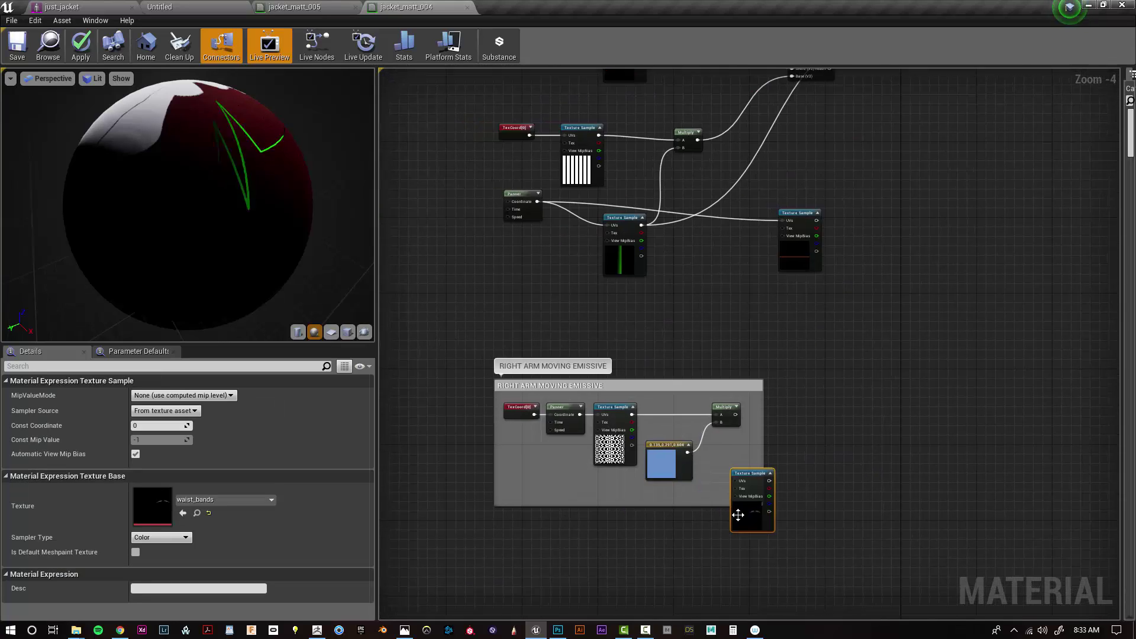
{"action": "scroll", "coordinate": [738, 513], "scroll_direction": "up", "scroll_amount": 2}
{"action": "left_click_drag", "start_coordinate": [738, 513], "coordinate": [562, 296]}
- Delete the TexCoord, Panner and patterned texture sample nodes from the RIGHT ARM MOVING EMISSIVE group
{"action": "right_click_drag", "start_coordinate": [772, 516], "coordinate": [1017, 512]}
{"action": "left_click_drag", "start_coordinate": [881, 429], "coordinate": [942, 419]}
{"action": "left_click_drag", "start_coordinate": [804, 450], "coordinate": [670, 349]}
{"action": "key", "text": "Delete"}
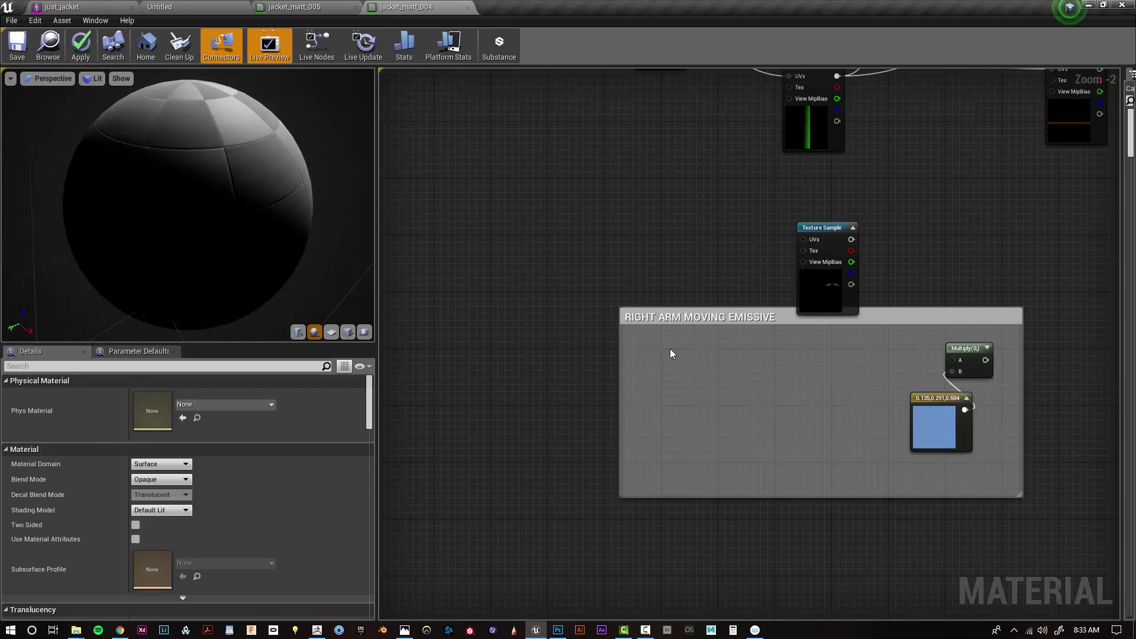
- Place the waist_bands sample inside the group, connect its color output to Multiply A, and move the blue color constant below it
{"action": "right_click_drag", "start_coordinate": [838, 297], "coordinate": [695, 385]}
{"action": "scroll", "coordinate": [694, 386], "scroll_direction": "up", "scroll_amount": 2}
{"action": "left_click_drag", "start_coordinate": [714, 307], "coordinate": [848, 469]}
{"action": "left_click_drag", "start_coordinate": [679, 395], "coordinate": [647, 538]}
{"action": "scroll", "coordinate": [689, 469], "scroll_direction": "down", "scroll_amount": 3}
{"action": "right_click_drag", "start_coordinate": [688, 468], "coordinate": [613, 343]}
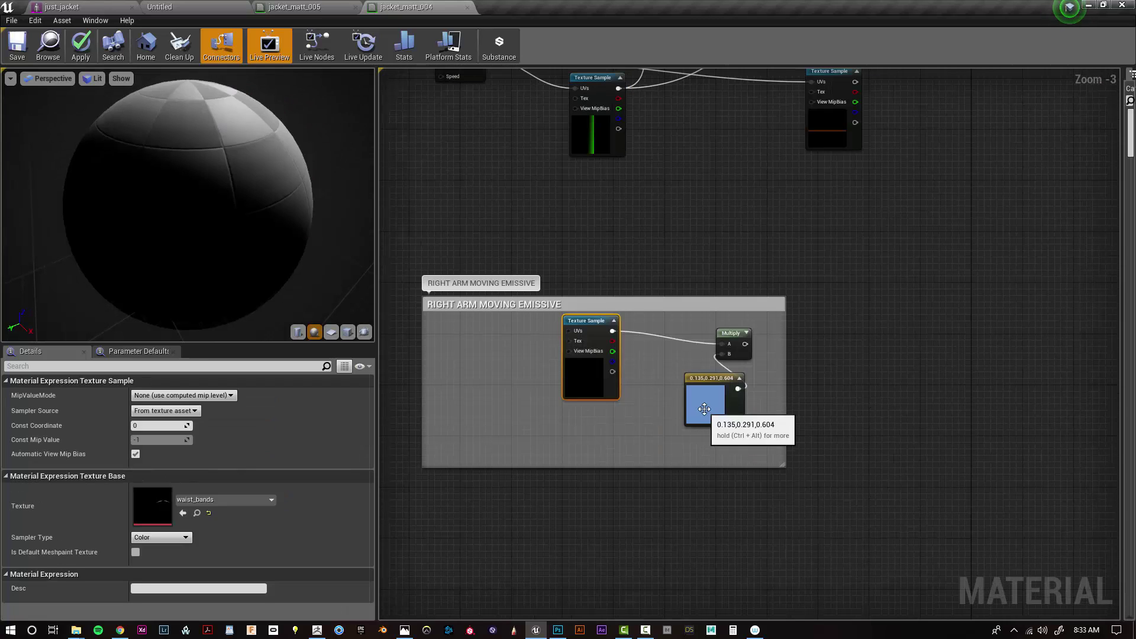
{"action": "left_click_drag", "start_coordinate": [704, 410], "coordinate": [635, 436]}
- Add a Panner node and place it beside the waist_bands texture sample in the RIGHT ARM MOVING EMISSIVE group
{"action": "right_click", "coordinate": [521, 196]}
{"action": "type", "text": "pan"}
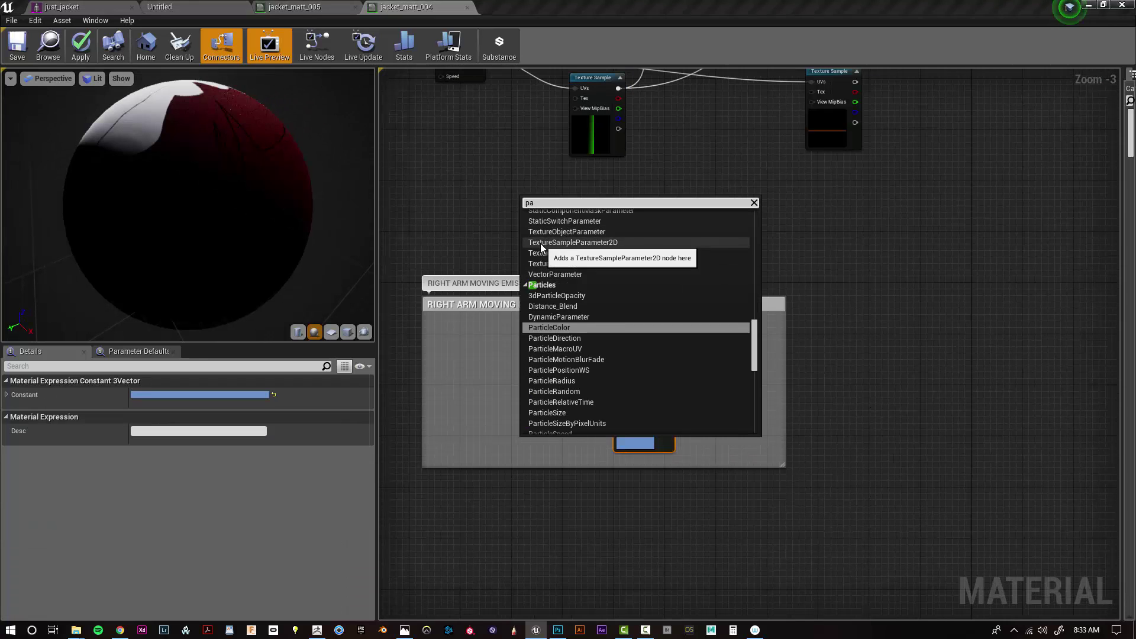
{"action": "left_click", "coordinate": [569, 226]}
{"action": "right_click", "coordinate": [549, 462]}
{"action": "left_click", "coordinate": [747, 507]}
{"action": "left_click_drag", "start_coordinate": [637, 427], "coordinate": [648, 465]}
{"action": "left_click_drag", "start_coordinate": [564, 453], "coordinate": [577, 461]}
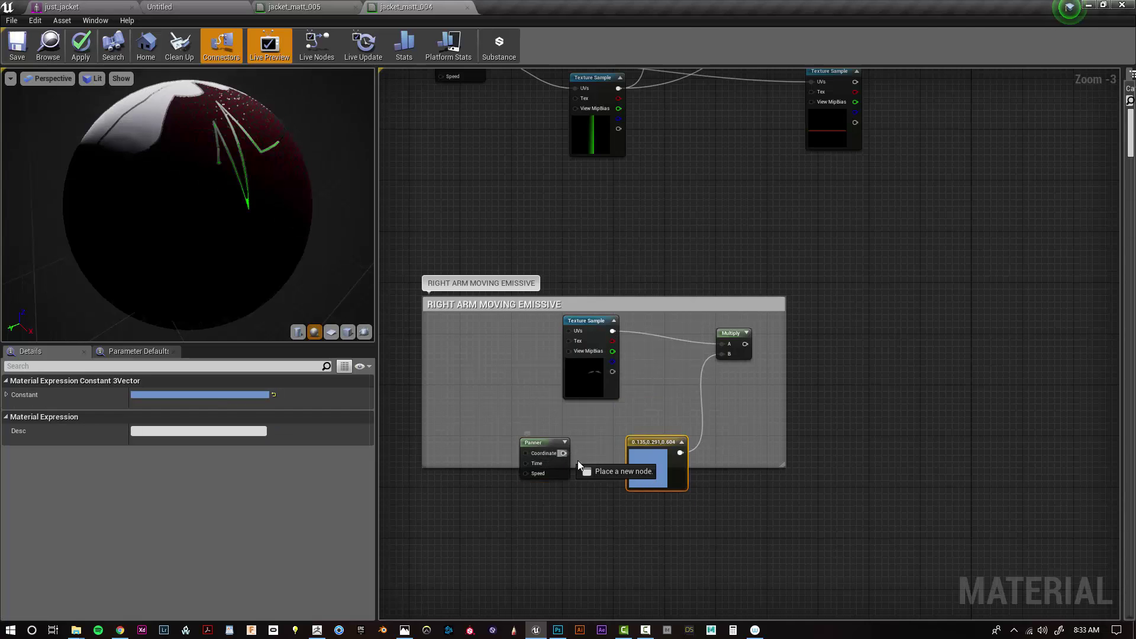
{"action": "left_click", "coordinate": [654, 532]}
{"action": "scroll", "coordinate": [654, 532], "scroll_direction": "up", "scroll_amount": 3}
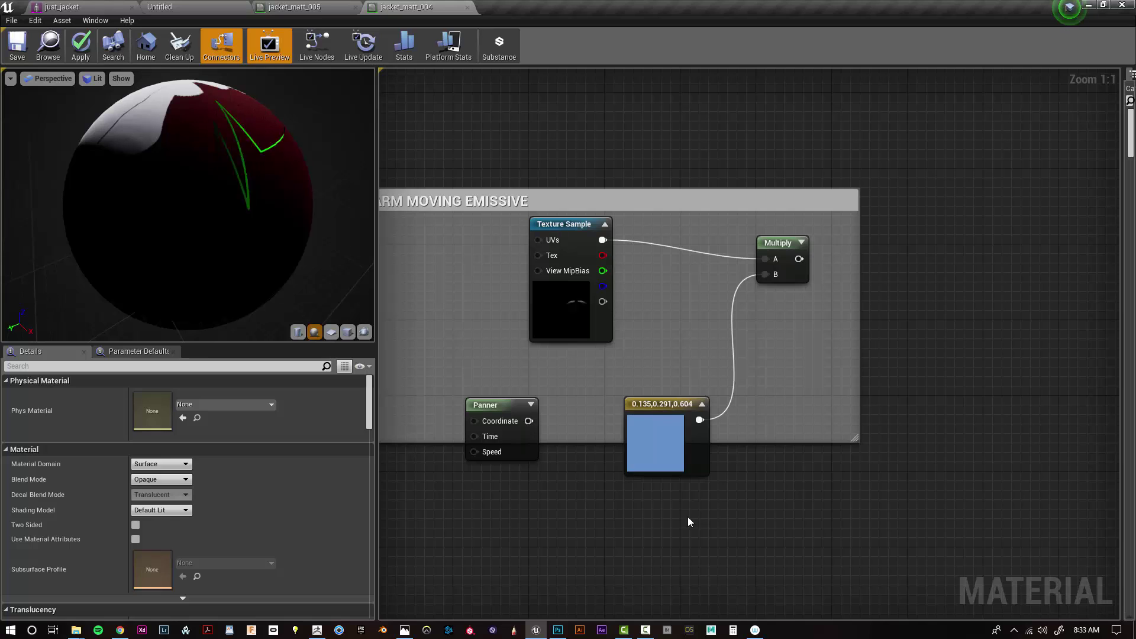
{"action": "left_click_drag", "start_coordinate": [513, 448], "coordinate": [464, 343]}
{"action": "left_click", "coordinate": [607, 490]}
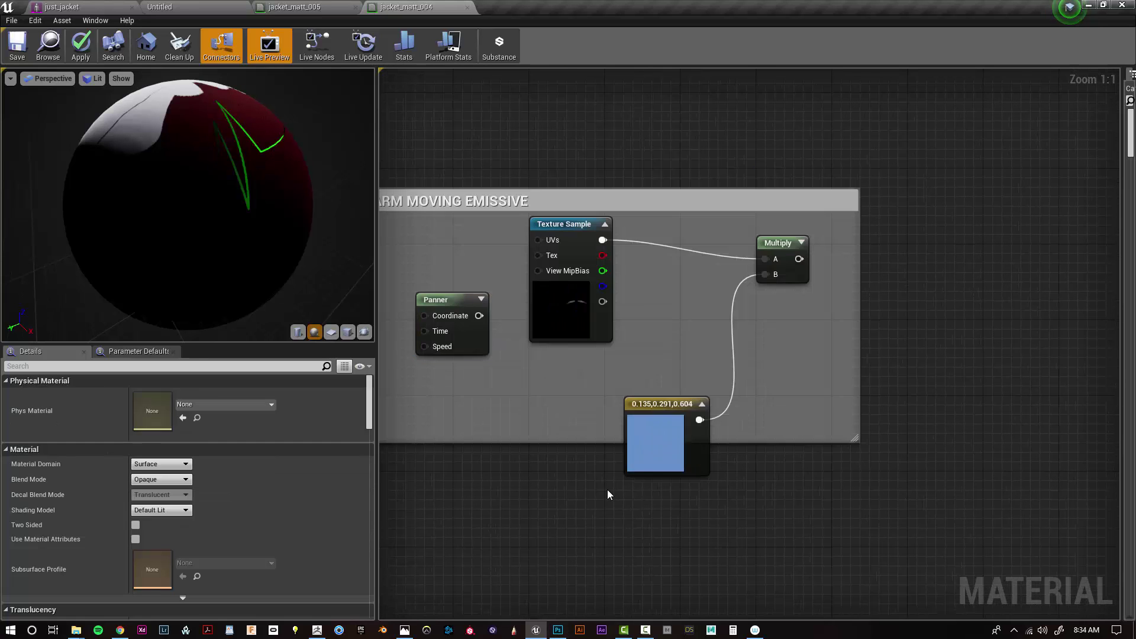
- Switch to Photoshop and bring up the Untitled-2 green gradient document
{"action": "scroll", "coordinate": [607, 490], "scroll_direction": "down", "scroll_amount": 4}
{"action": "scroll", "coordinate": [607, 490], "scroll_direction": "up", "scroll_amount": 4}
{"action": "right_click_drag", "start_coordinate": [608, 490], "coordinate": [698, 390]}
{"action": "mouse_move", "coordinate": [562, 632]}
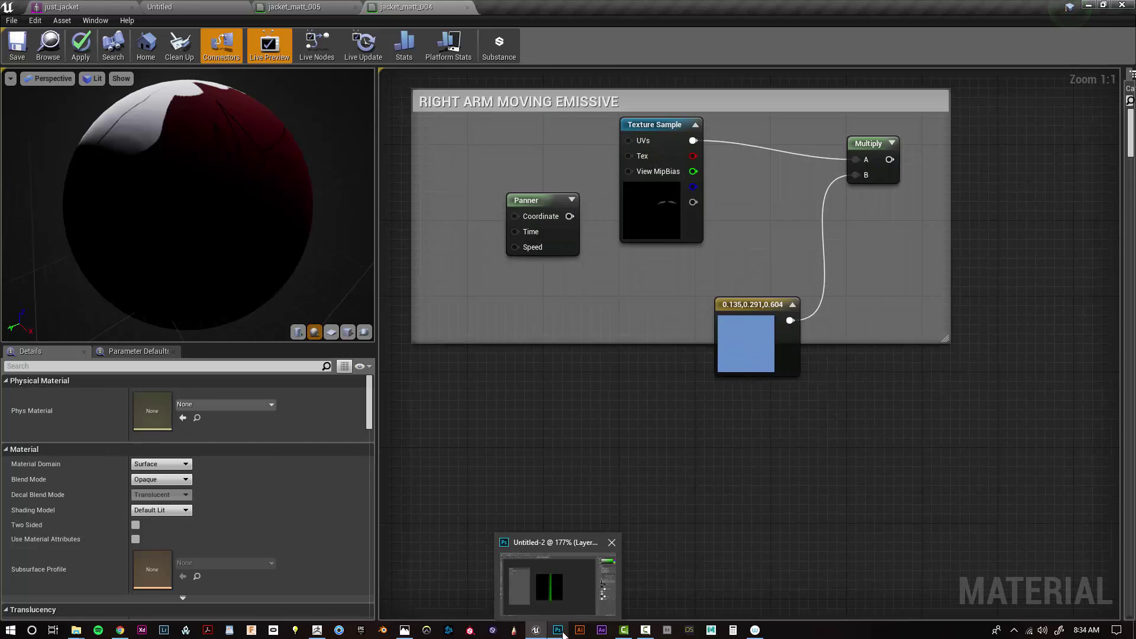
{"action": "left_click", "coordinate": [560, 594]}
{"action": "left_click", "coordinate": [1069, 613]}
{"action": "left_click", "coordinate": [1081, 400]}
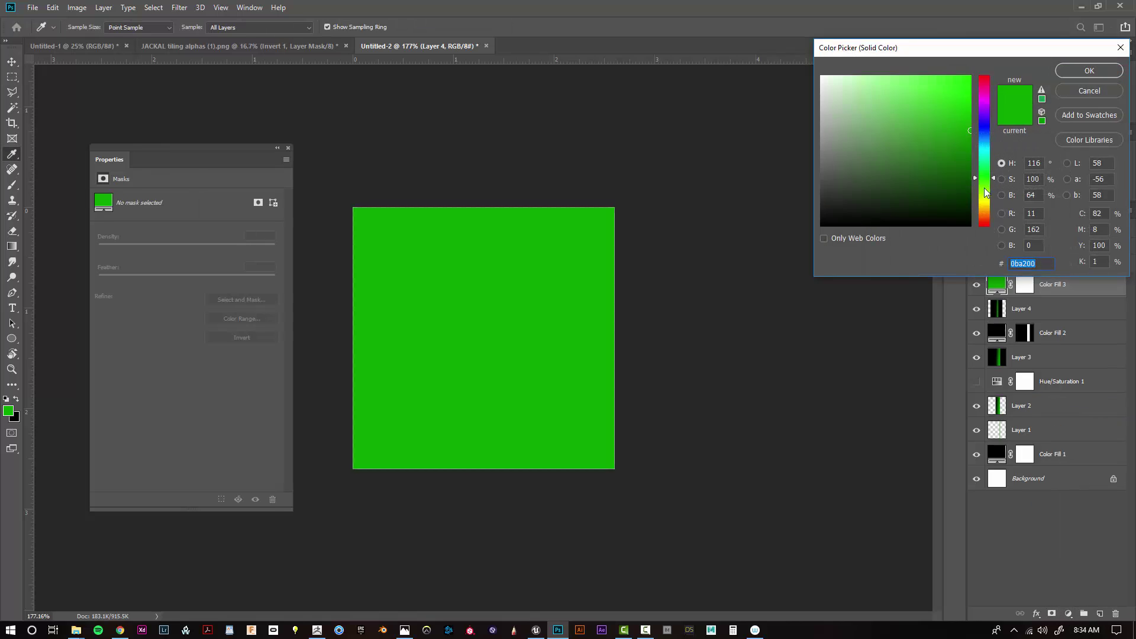
{"action": "left_click", "coordinate": [1087, 91]}
{"action": "left_click", "coordinate": [1069, 614]}
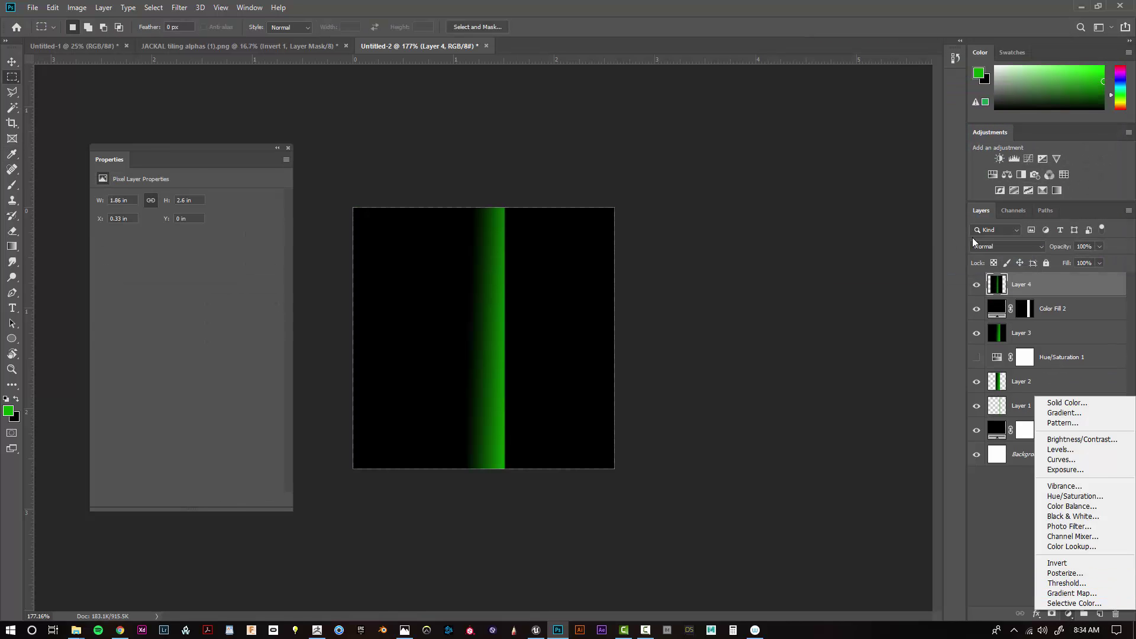
- Hide Layer 4, Color Fill 2 and Layer 3, then duplicate Hue/Saturation 1, hide the original and set the copy's hue to +100
{"action": "left_click", "coordinate": [976, 285]}
{"action": "left_click_drag", "start_coordinate": [979, 338], "coordinate": [976, 290]}
{"action": "left_click", "coordinate": [979, 363]}
{"action": "left_click", "coordinate": [998, 359]}
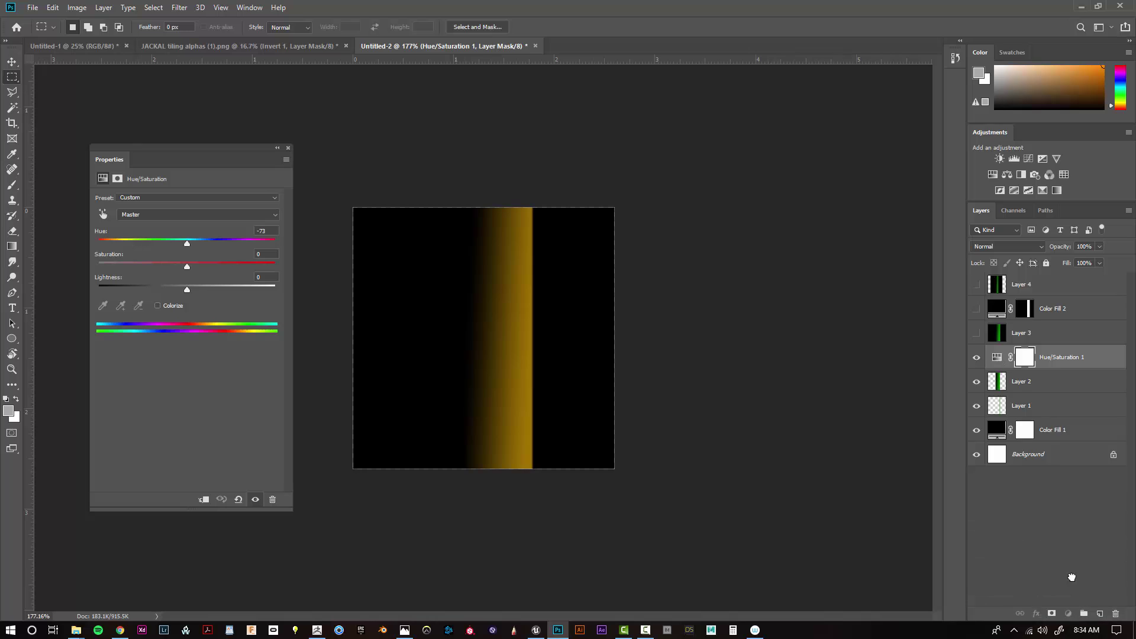
{"action": "left_click_drag", "start_coordinate": [1071, 577], "coordinate": [1100, 613]}
{"action": "left_click", "coordinate": [977, 382]}
{"action": "left_click_drag", "start_coordinate": [238, 255], "coordinate": [246, 255]}
- Save the blue gradient as a new image named blue_side_beam
{"action": "left_click", "coordinate": [36, 8]}
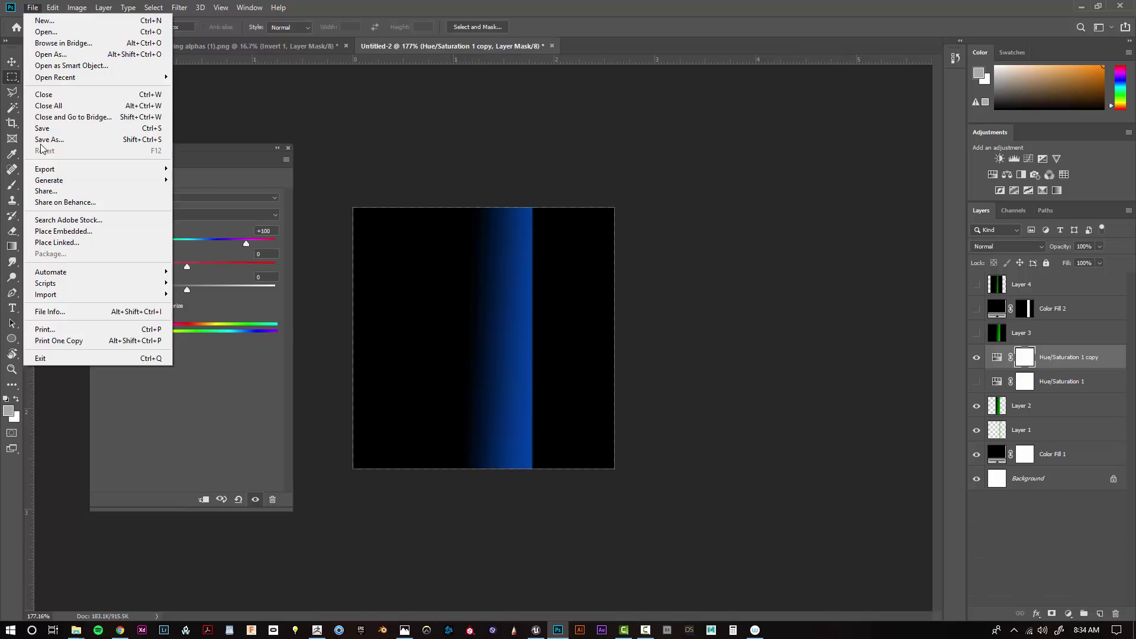
{"action": "left_click", "coordinate": [40, 140]}
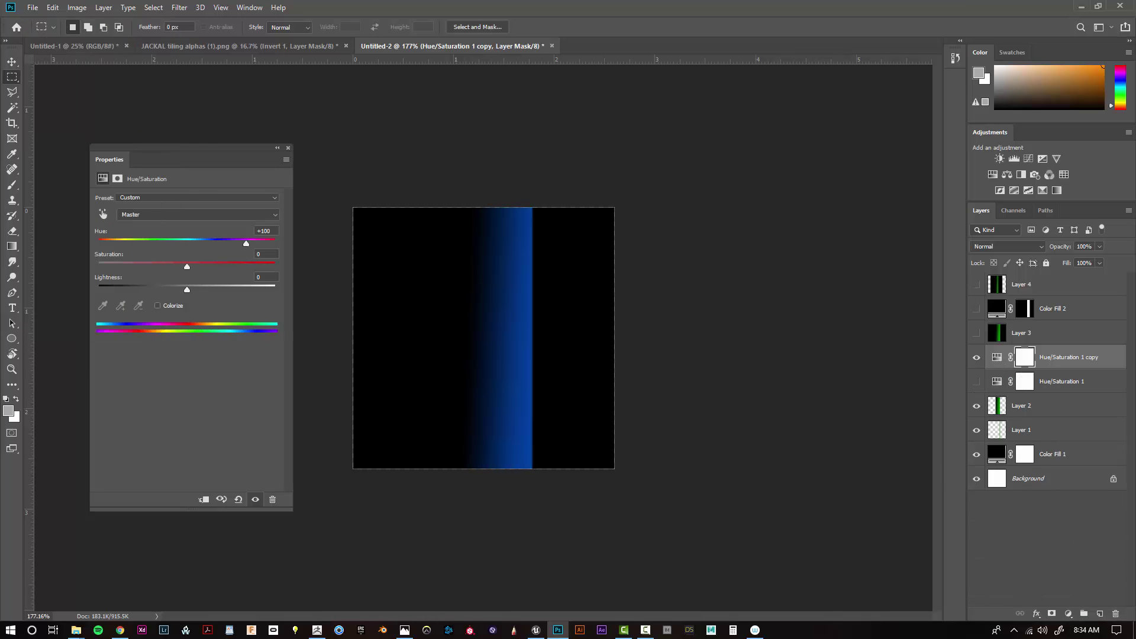
{"action": "left_click", "coordinate": [644, 187]}
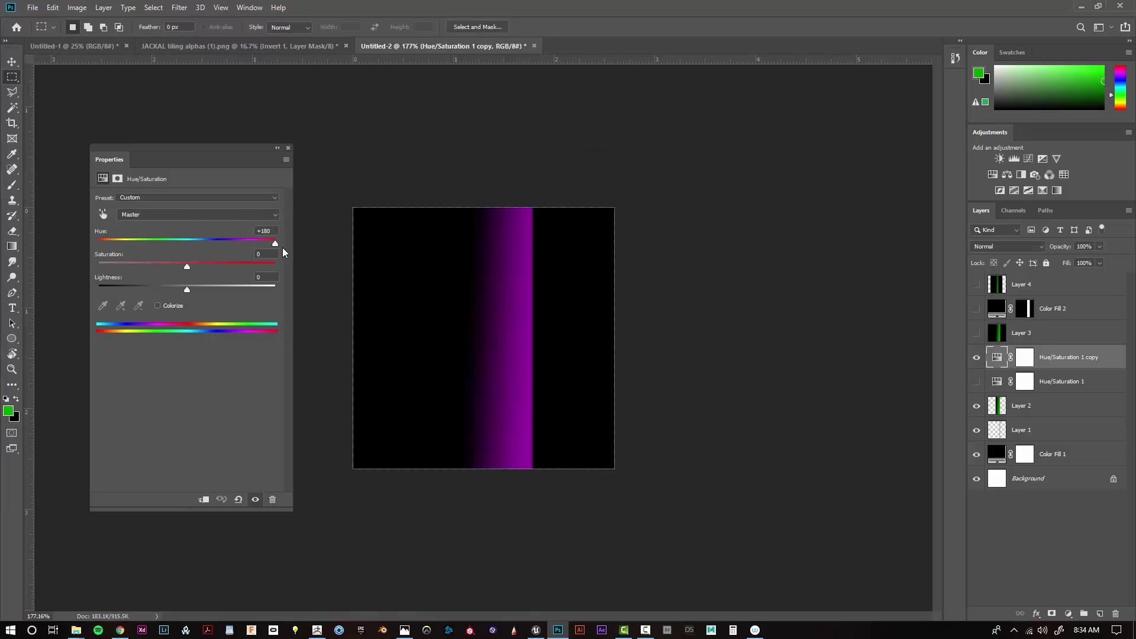
- Set the Hue/Saturation copy's hue to -116 for a red gradient and flip the canvas horizontally
{"action": "left_click_drag", "start_coordinate": [275, 243], "coordinate": [122, 244]}
{"action": "left_click", "coordinate": [73, 9]}
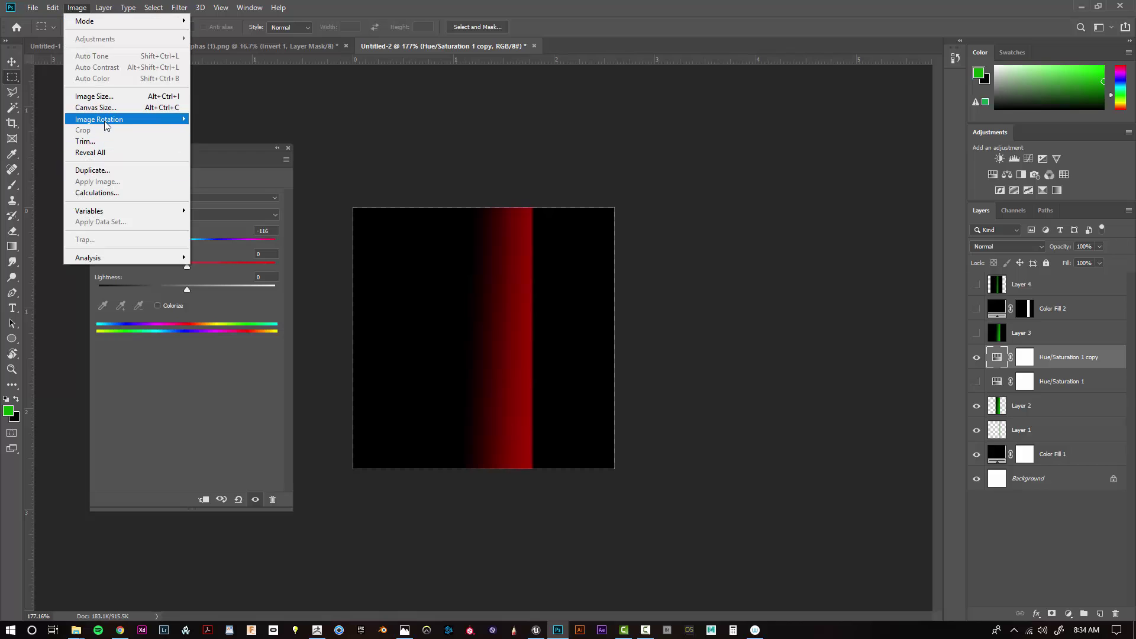
{"action": "mouse_move", "coordinate": [108, 121]}
{"action": "left_click", "coordinate": [244, 173]}
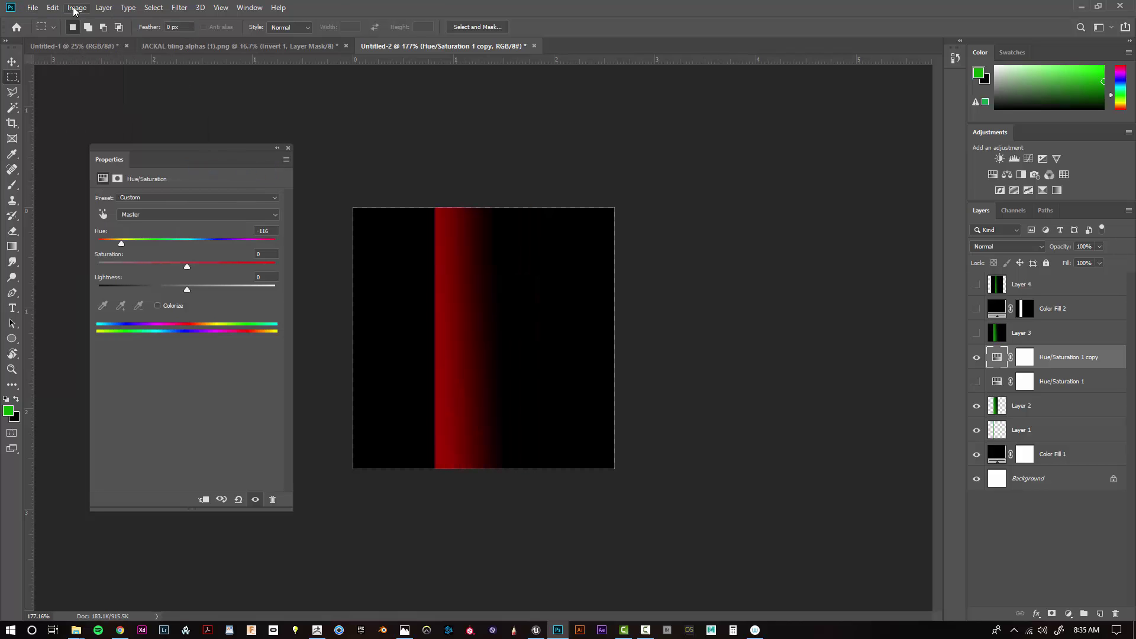
- Shift Layer 1 and Layer 2 together to an X position of about 1.06 in and save the red gradient as a new image
{"action": "left_click", "coordinate": [1002, 411]}
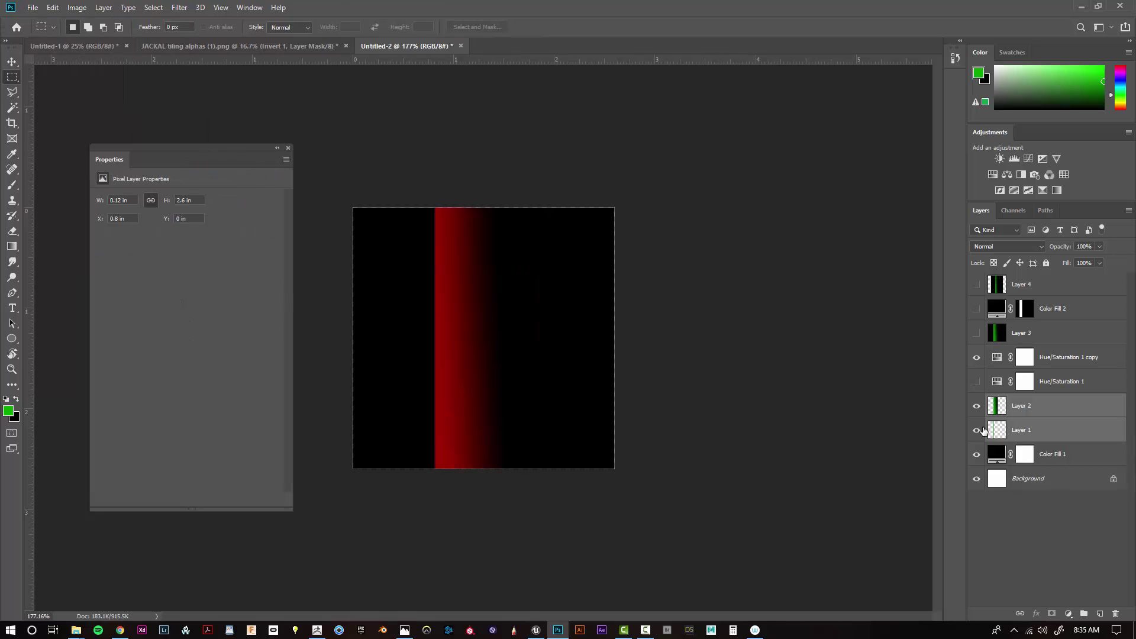
{"action": "left_click_drag", "start_coordinate": [479, 332], "coordinate": [505, 332], "text": "ctrl"}
{"action": "left_click", "coordinate": [33, 8]}
{"action": "left_click", "coordinate": [53, 140]}
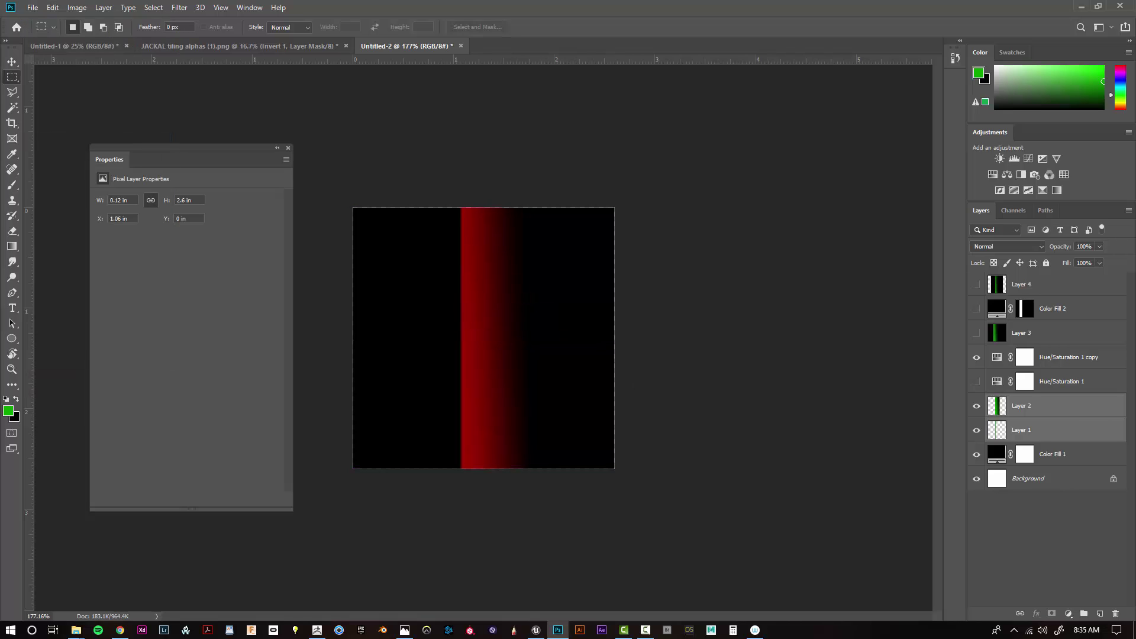
{"action": "left_click", "coordinate": [633, 187]}
- Switch to Unreal Engine, import blue_side_beam and red_side_beam into the jacket folder, and add both textures to the jacket_matt_004 graph
{"action": "left_click", "coordinate": [536, 630]}
{"action": "left_click", "coordinate": [76, 630]}
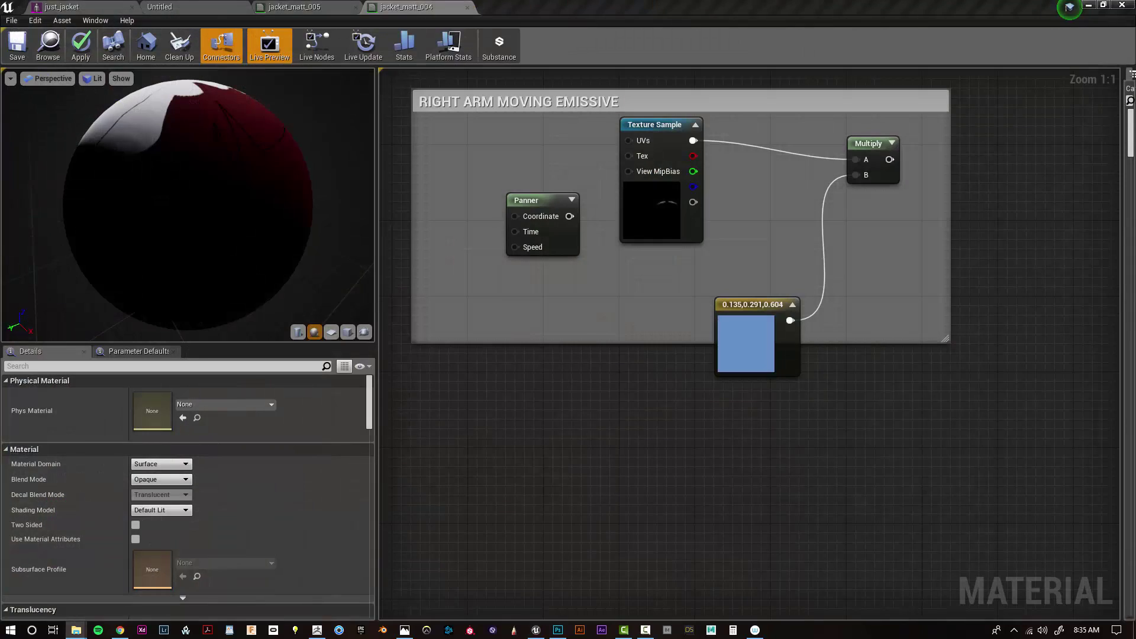
{"action": "left_click", "coordinate": [74, 7]}
{"action": "left_click", "coordinate": [163, 7]}
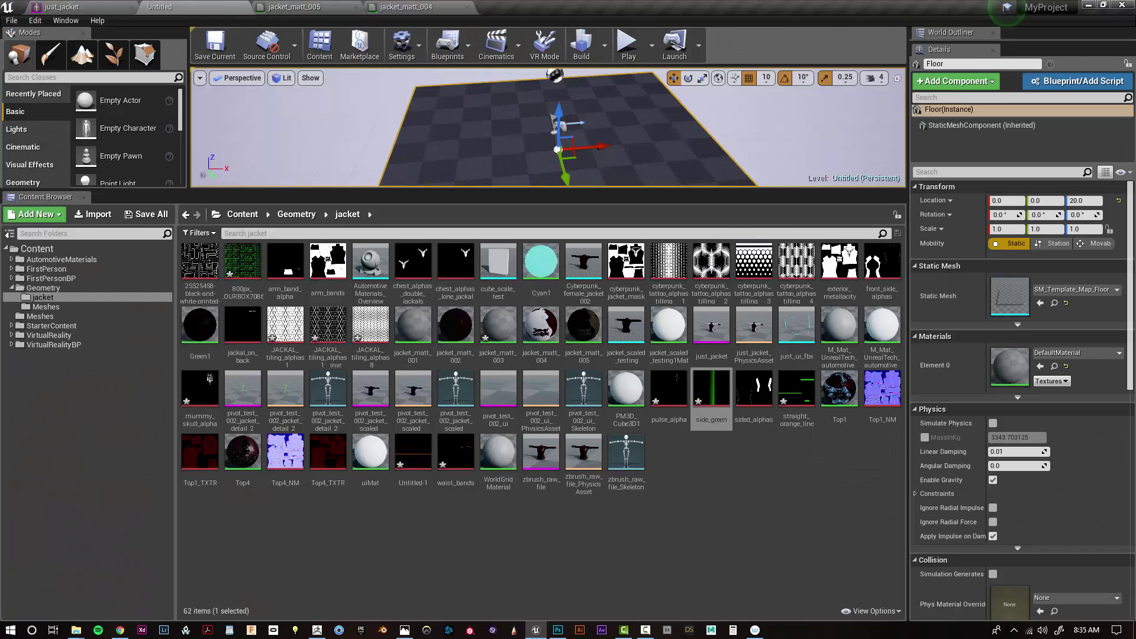
{"action": "left_click_drag", "start_coordinate": [0, 545], "coordinate": [455, 545]}
{"action": "left_click_drag", "start_coordinate": [753, 393], "coordinate": [570, 413]}
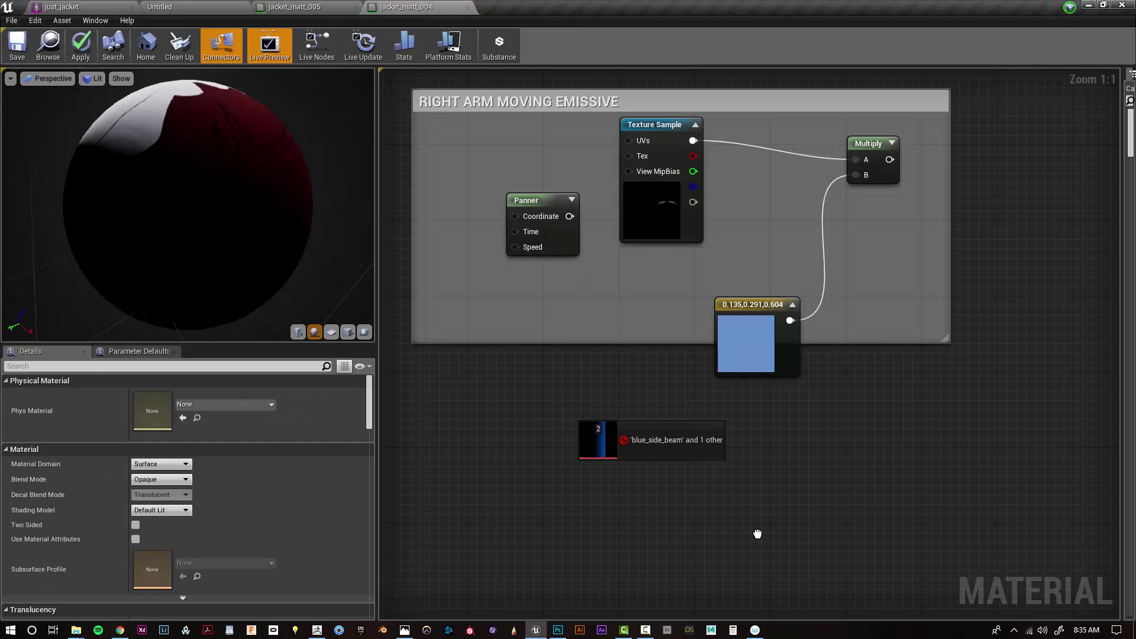
- Delete the light blue color constant and stack the blue and red beam texture samples below the waist_bands sample
{"action": "left_click", "coordinate": [741, 354]}
{"action": "key", "text": "Delete"}
{"action": "left_click_drag", "start_coordinate": [627, 519], "coordinate": [763, 364]}
{"action": "left_click_drag", "start_coordinate": [603, 465], "coordinate": [736, 450]}
{"action": "left_click", "coordinate": [710, 473]}
{"action": "left_click_drag", "start_coordinate": [594, 486], "coordinate": [616, 370]}
{"action": "left_click_drag", "start_coordinate": [771, 365], "coordinate": [638, 517]}
{"action": "left_click_drag", "start_coordinate": [636, 380], "coordinate": [664, 332]}
{"action": "left_click_drag", "start_coordinate": [619, 503], "coordinate": [648, 475]}
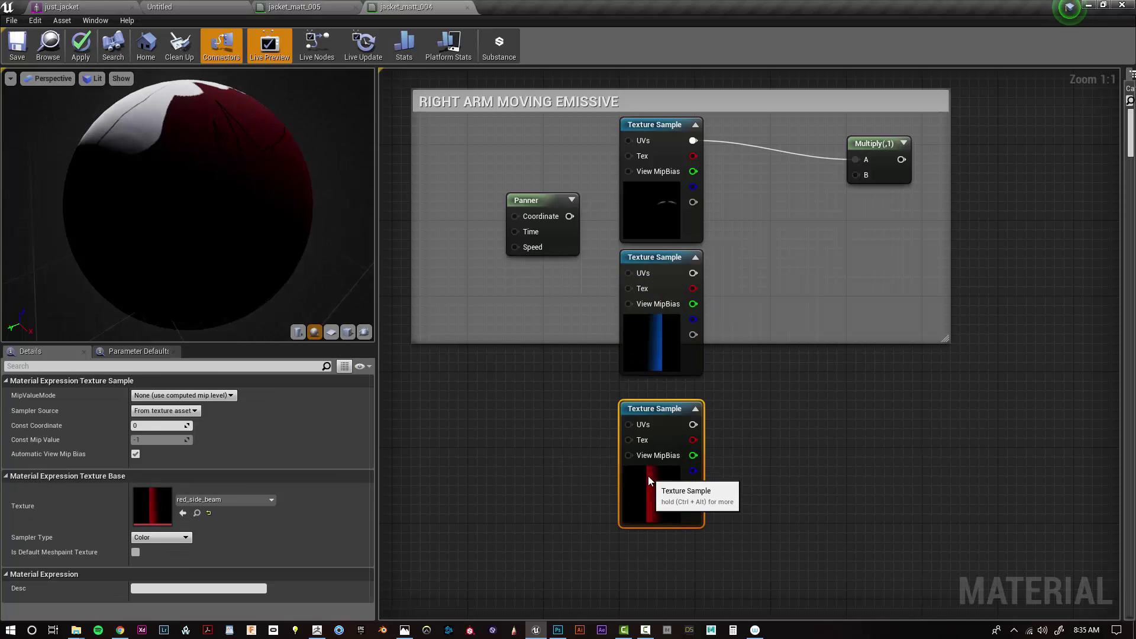
- Connect the panner to the blue beam sample's UVs, then duplicate it and connect the copy to the red beam sample's UVs
{"action": "left_click_drag", "start_coordinate": [562, 226], "coordinate": [498, 281]}
{"action": "left_click_drag", "start_coordinate": [629, 277], "coordinate": [630, 277]}
{"action": "right_click", "coordinate": [498, 314]}
{"action": "left_click", "coordinate": [526, 396]}
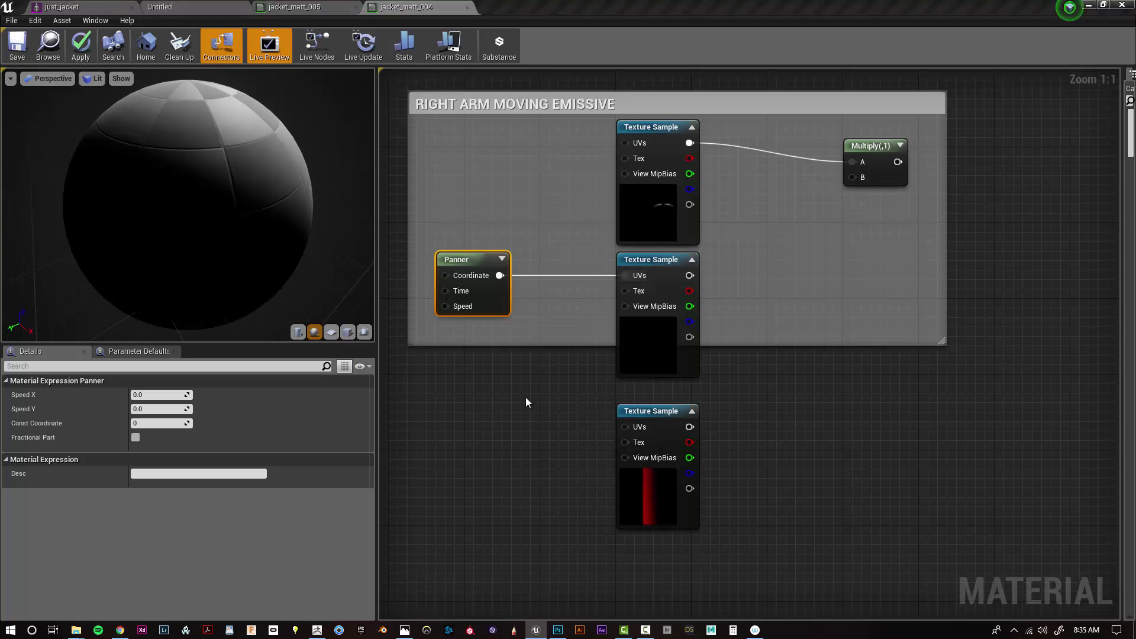
{"action": "key", "text": "ctrl+v"}
{"action": "left_click_drag", "start_coordinate": [559, 481], "coordinate": [624, 426]}
{"action": "left_click_drag", "start_coordinate": [529, 453], "coordinate": [510, 450]}
- Set Speed Y to -0.3 on the red beam's panner and 0.3 on the blue beam's panner
{"action": "left_click", "coordinate": [159, 409]}
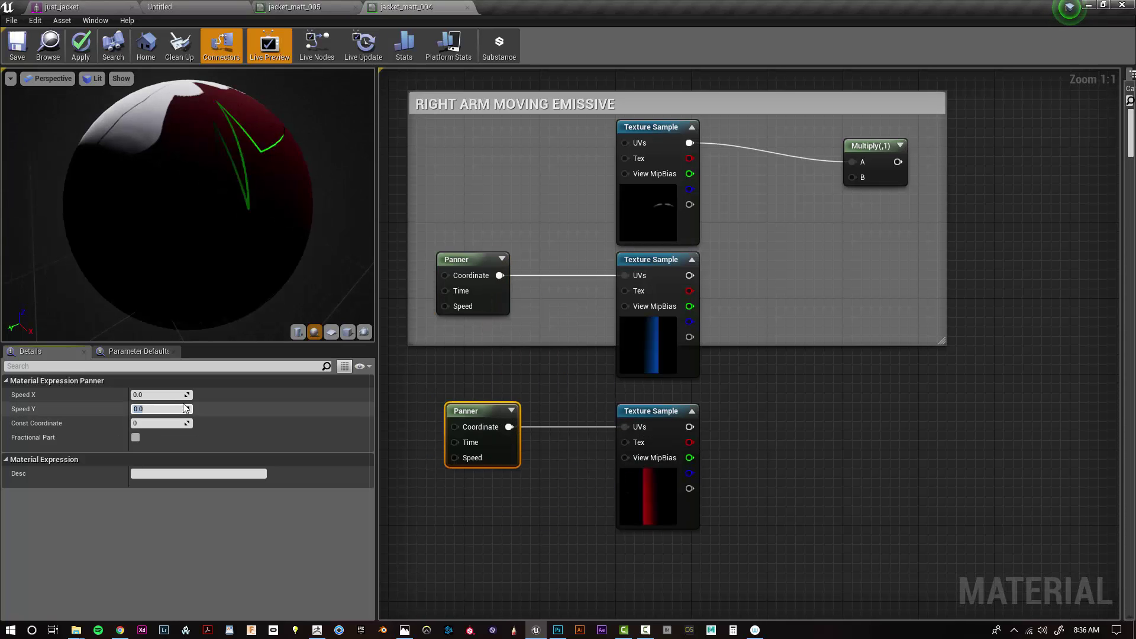
{"action": "type", "text": "-0.3"}
{"action": "key", "text": "Return"}
{"action": "left_click", "coordinate": [487, 309]}
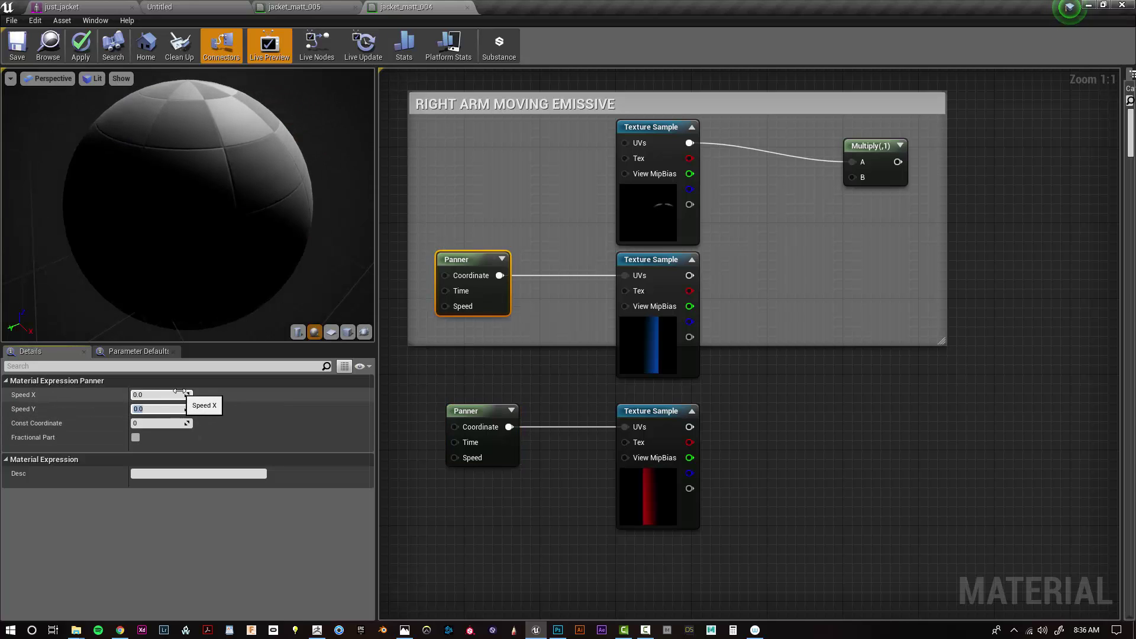
{"action": "type", "text": "0.3"}
{"action": "key", "text": "Return"}
- Spread out the band nodes by moving the Multiply node away from the beam samples and the waist_bands sample further above them
{"action": "scroll", "coordinate": [471, 455], "scroll_direction": "down", "scroll_amount": 5}
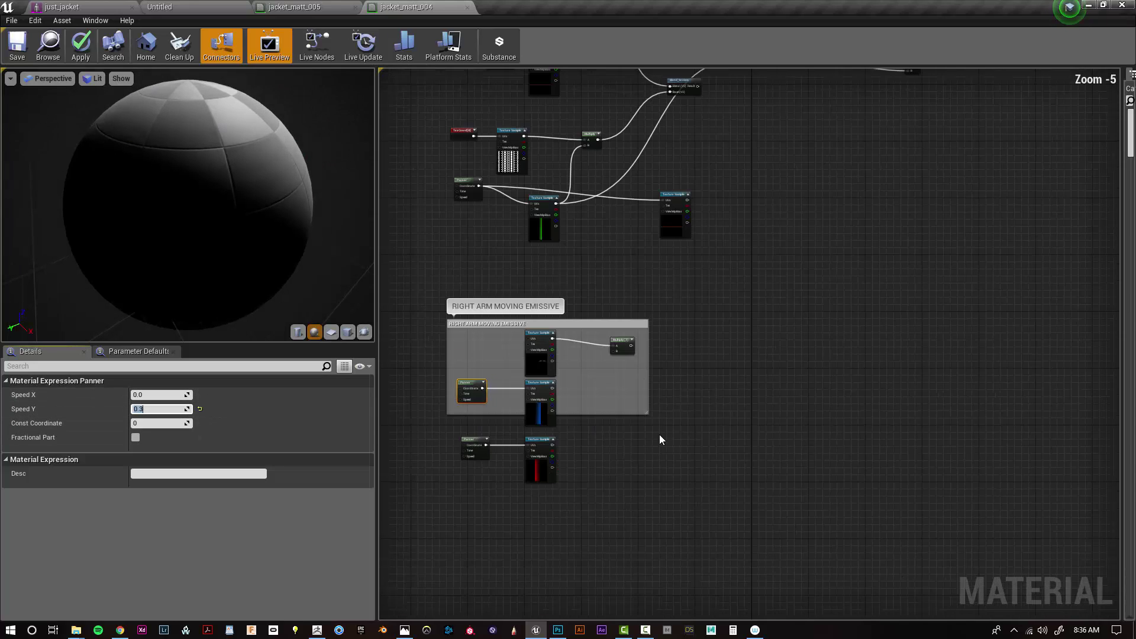
{"action": "scroll", "coordinate": [589, 365], "scroll_direction": "up", "scroll_amount": 4}
{"action": "left_click_drag", "start_coordinate": [683, 328], "coordinate": [748, 393]}
{"action": "left_click_drag", "start_coordinate": [458, 363], "coordinate": [458, 280]}
{"action": "scroll", "coordinate": [680, 456], "scroll_direction": "down", "scroll_amount": 2}
{"action": "right_click_drag", "start_coordinate": [670, 494], "coordinate": [644, 345]}
{"action": "right_click", "coordinate": [590, 343]}
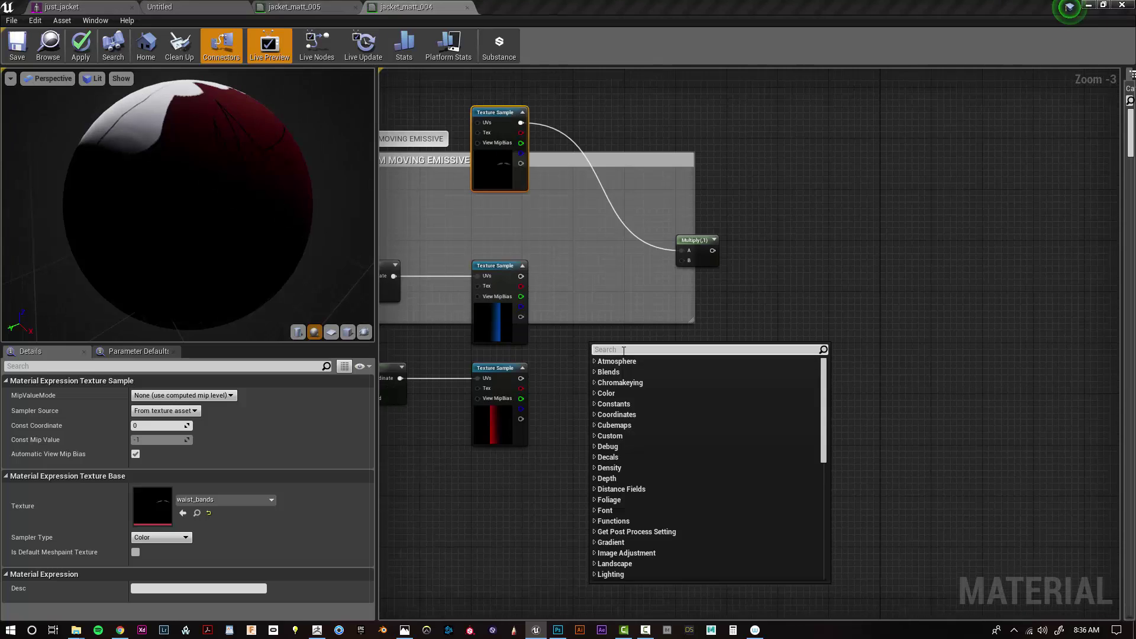
{"action": "type", "text": "add"}
{"action": "left_click", "coordinate": [612, 408]}
{"action": "key", "text": "Delete"}
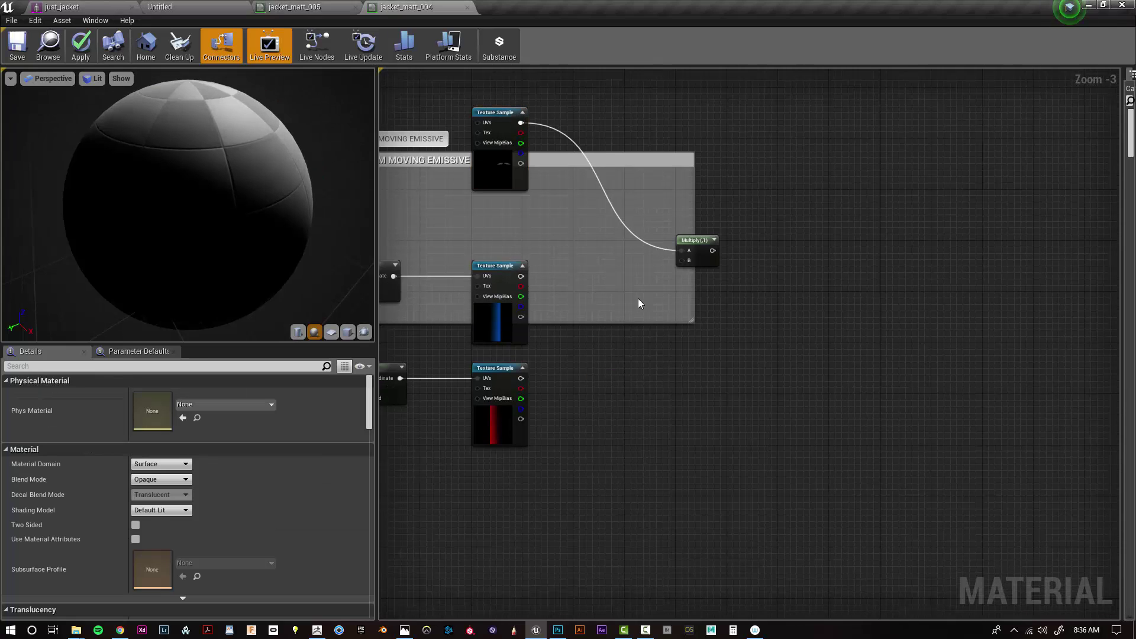
- Combine the blue and red beam samples with a Blend_Screen node and feed its result into the Multiply node's B input
{"action": "right_click_drag", "start_coordinate": [638, 298], "coordinate": [635, 298]}
{"action": "right_click", "coordinate": [616, 344]}
{"action": "type", "text": "screen"}
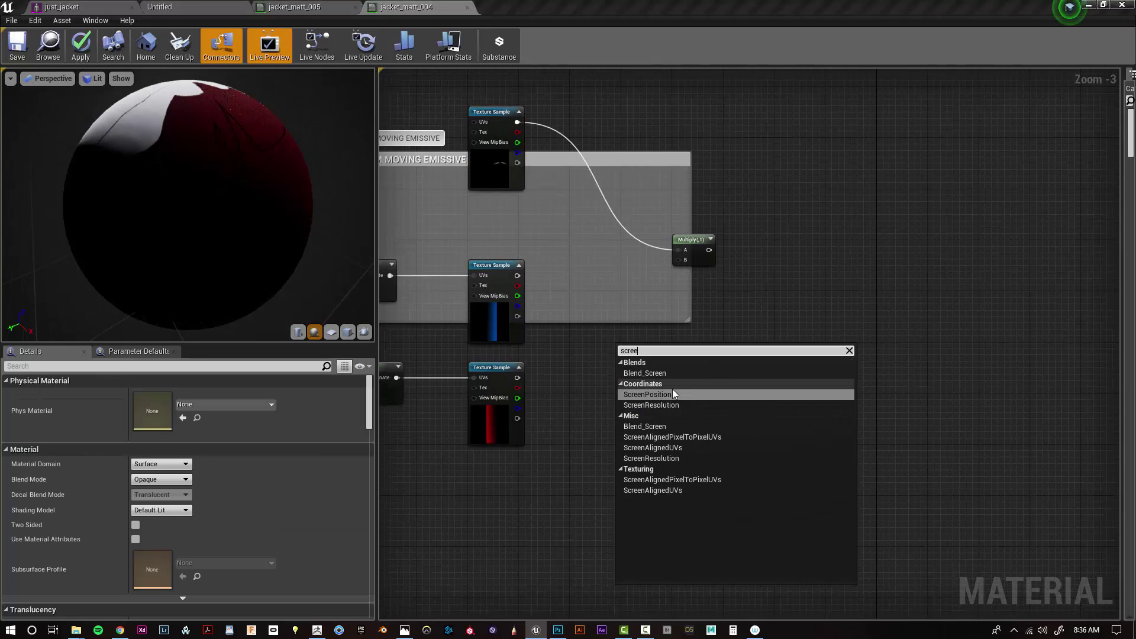
{"action": "left_click", "coordinate": [655, 373]}
{"action": "left_click_drag", "start_coordinate": [578, 331], "coordinate": [679, 260]}
- Add another Blend_Screen node near the material output, fed by the waist band Multiply node
{"action": "scroll", "coordinate": [739, 364], "scroll_direction": "down", "scroll_amount": 6}
{"action": "right_click_drag", "start_coordinate": [870, 325], "coordinate": [691, 359]}
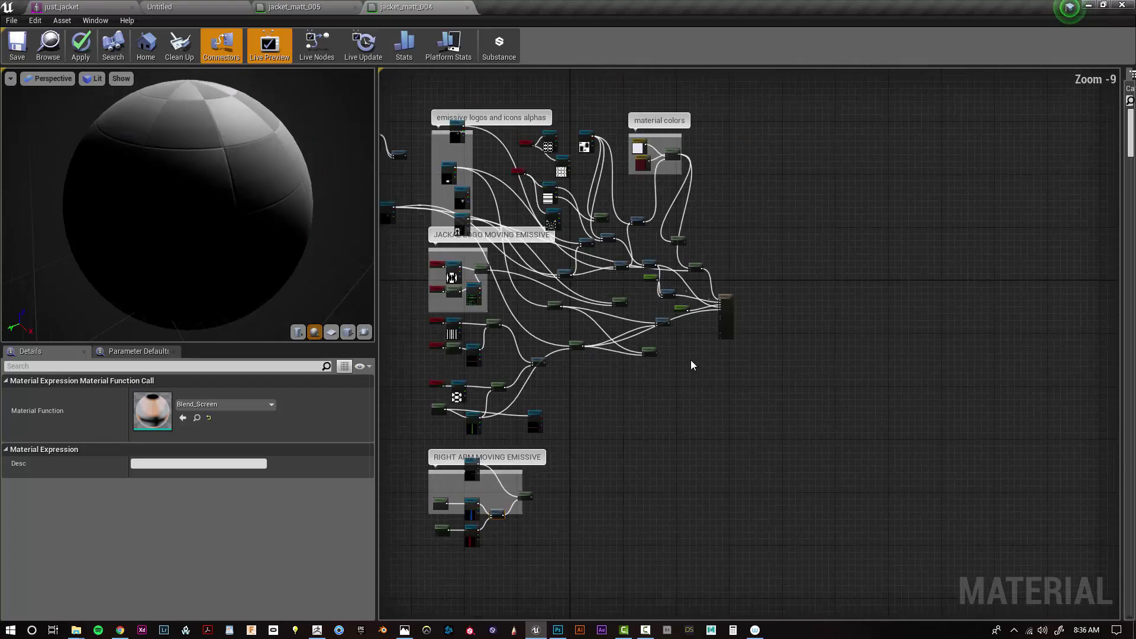
{"action": "scroll", "coordinate": [691, 360], "scroll_direction": "up", "scroll_amount": 1}
{"action": "scroll", "coordinate": [543, 443], "scroll_direction": "down", "scroll_amount": 2}
{"action": "left_click_drag", "start_coordinate": [490, 493], "coordinate": [740, 190]}
{"action": "scroll", "coordinate": [543, 442], "scroll_direction": "up", "scroll_amount": 5}
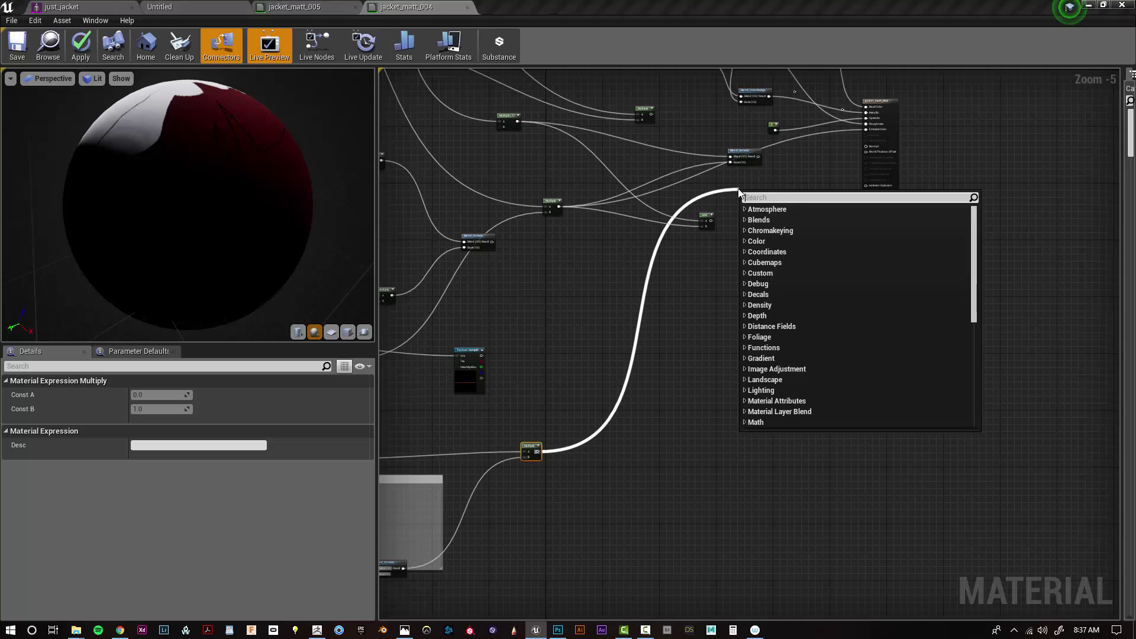
{"action": "type", "text": "scree"}
{"action": "left_click", "coordinate": [790, 221]}
- Connect the existing emissive Blend_Screen to the new one's Base input and route the new result into Emissive Color
{"action": "right_click_drag", "start_coordinate": [730, 311], "coordinate": [637, 487]}
{"action": "scroll", "coordinate": [627, 392], "scroll_direction": "up", "scroll_amount": 5}
{"action": "left_click_drag", "start_coordinate": [715, 335], "coordinate": [818, 274]}
{"action": "left_click_drag", "start_coordinate": [720, 236], "coordinate": [786, 300]}
{"action": "right_click_drag", "start_coordinate": [857, 337], "coordinate": [582, 464]}
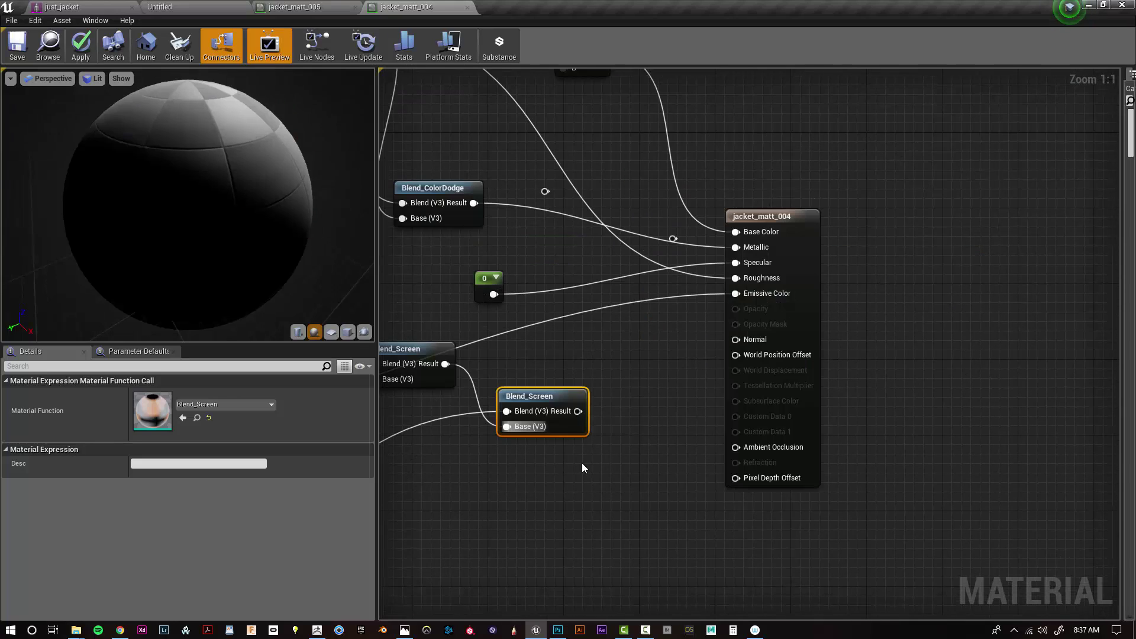
{"action": "left_click_drag", "start_coordinate": [698, 352], "coordinate": [737, 295]}
- Save jacket_matt_004, check the jacket in the just_jacket mesh preview and return to the material
{"action": "scroll", "coordinate": [763, 379], "scroll_direction": "down", "scroll_amount": 5}
{"action": "right_click_drag", "start_coordinate": [764, 379], "coordinate": [953, 295]}
{"action": "scroll", "coordinate": [822, 417], "scroll_direction": "down", "scroll_amount": 1}
{"action": "right_click_drag", "start_coordinate": [821, 417], "coordinate": [997, 287]}
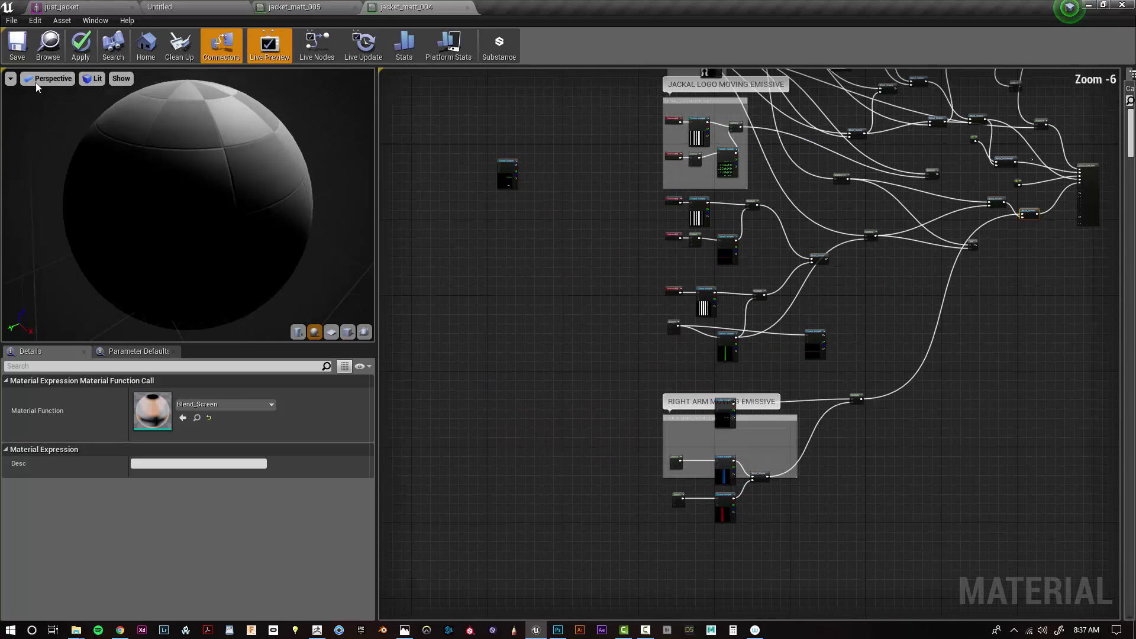
{"action": "left_click", "coordinate": [20, 50]}
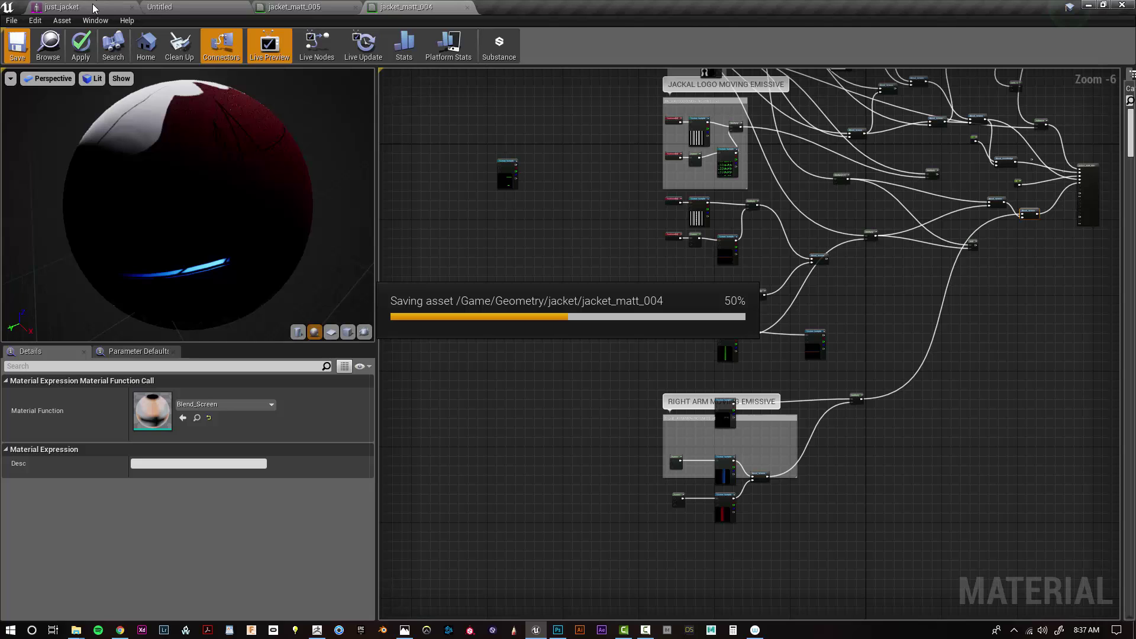
{"action": "left_click", "coordinate": [93, 8]}
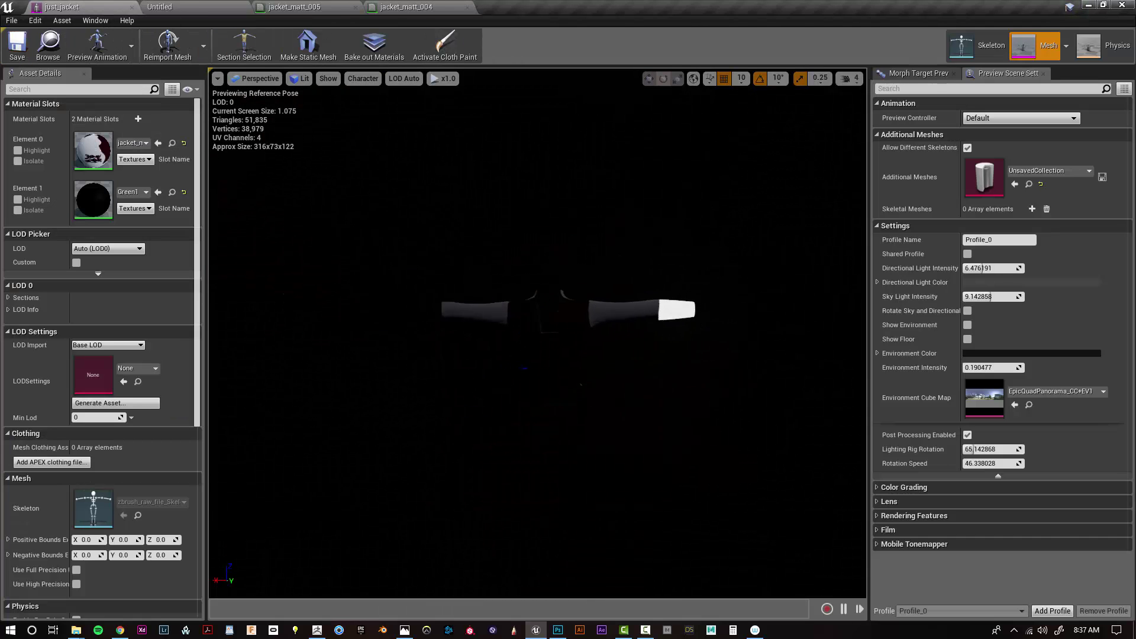
{"action": "mouse_move", "coordinate": [538, 331]}
{"action": "right_mouse_down", "text": "alt"}
{"action": "mouse_move", "coordinate": [598, 332]}
{"action": "mouse_move", "coordinate": [527, 331]}
{"action": "right_mouse_up", "text": "alt"}
{"action": "left_click", "coordinate": [417, 6]}
- Examine the waist_bands sample and trace the emissive Blend_Screen chain between the moving emissive groups and the material output
{"action": "scroll", "coordinate": [922, 518], "scroll_direction": "up", "scroll_amount": 2}
{"action": "right_click_drag", "start_coordinate": [922, 518], "coordinate": [740, 249]}
{"action": "left_click", "coordinate": [607, 239]}
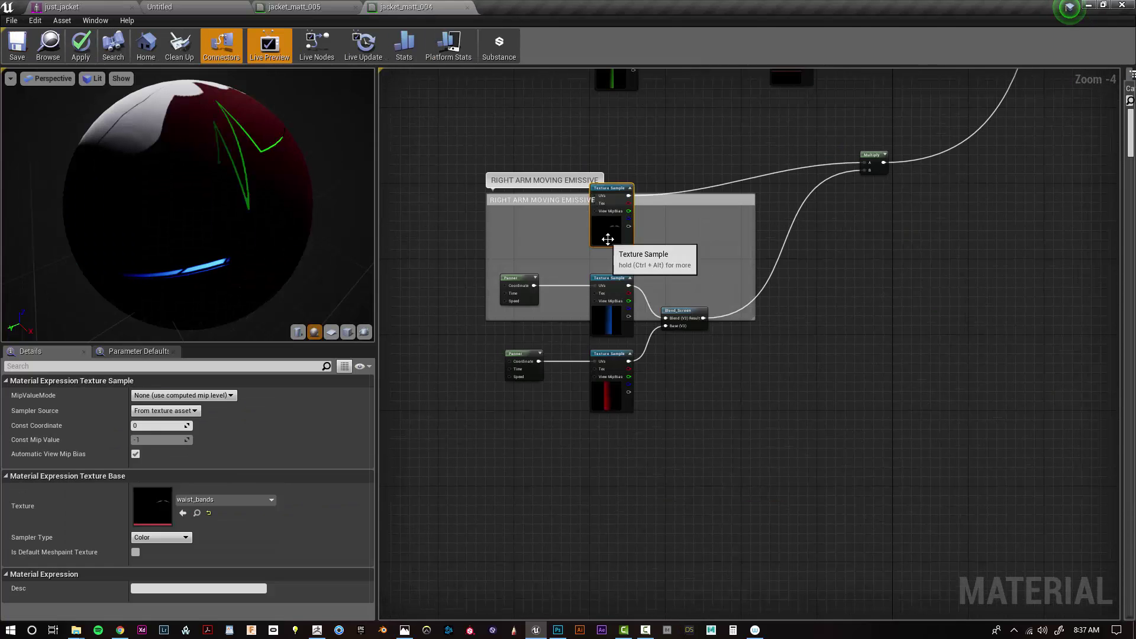
{"action": "scroll", "coordinate": [608, 239], "scroll_direction": "up", "scroll_amount": 4}
{"action": "scroll", "coordinate": [610, 237], "scroll_direction": "down", "scroll_amount": 6}
{"action": "scroll", "coordinate": [611, 237], "scroll_direction": "up", "scroll_amount": 6}
{"action": "scroll", "coordinate": [612, 237], "scroll_direction": "down", "scroll_amount": 4}
{"action": "right_click_drag", "start_coordinate": [1049, 185], "coordinate": [712, 618]}
{"action": "scroll", "coordinate": [883, 379], "scroll_direction": "up", "scroll_amount": 4}
{"action": "left_click_drag", "start_coordinate": [882, 290], "coordinate": [891, 252]}
{"action": "left_click", "coordinate": [829, 303]}
{"action": "left_click_drag", "start_coordinate": [748, 246], "coordinate": [678, 218]}
{"action": "scroll", "coordinate": [632, 329], "scroll_direction": "down", "scroll_amount": 9}
{"action": "scroll", "coordinate": [534, 341], "scroll_direction": "up", "scroll_amount": 4}
{"action": "right_click_drag", "start_coordinate": [571, 381], "coordinate": [772, 380]}
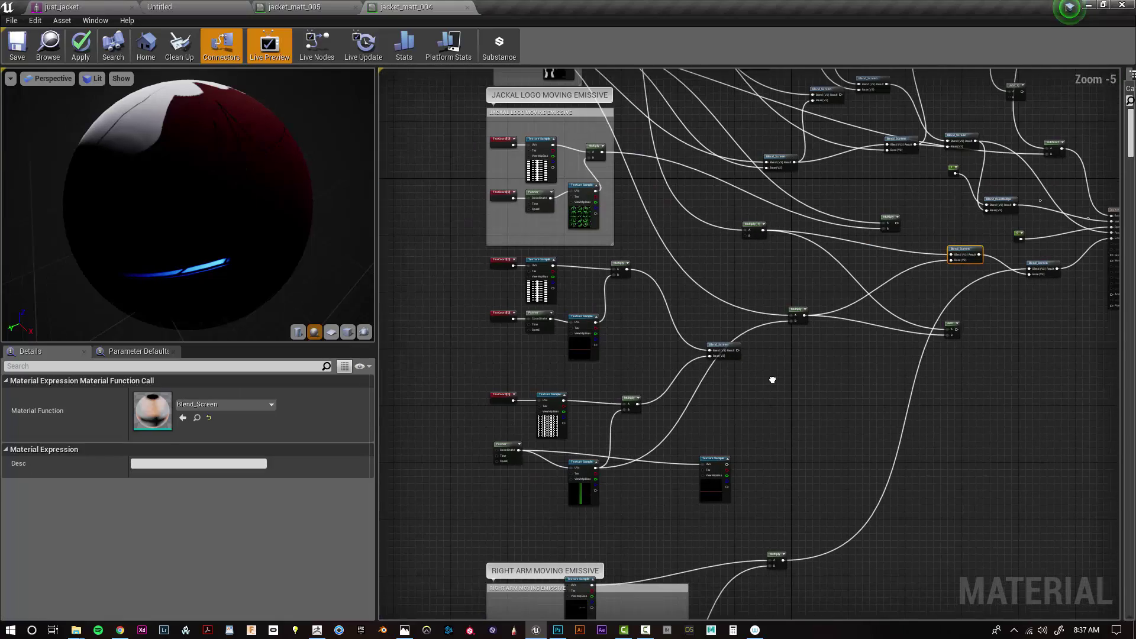
- Connect the green pulse Multiply node directly to the final Blend_Screen's Base input, bypassing the intermediate Blend_Screen, and save the material
{"action": "left_click_drag", "start_coordinate": [745, 236], "coordinate": [727, 261]}
{"action": "left_click", "coordinate": [803, 256]}
{"action": "scroll", "coordinate": [769, 236], "scroll_direction": "up", "scroll_amount": 3}
{"action": "scroll", "coordinate": [760, 236], "scroll_direction": "down", "scroll_amount": 3}
{"action": "right_click_drag", "start_coordinate": [764, 251], "coordinate": [577, 296]}
{"action": "scroll", "coordinate": [627, 358], "scroll_direction": "up", "scroll_amount": 4}
{"action": "left_click_drag", "start_coordinate": [592, 355], "coordinate": [868, 262]}
{"action": "left_click", "coordinate": [16, 57]}
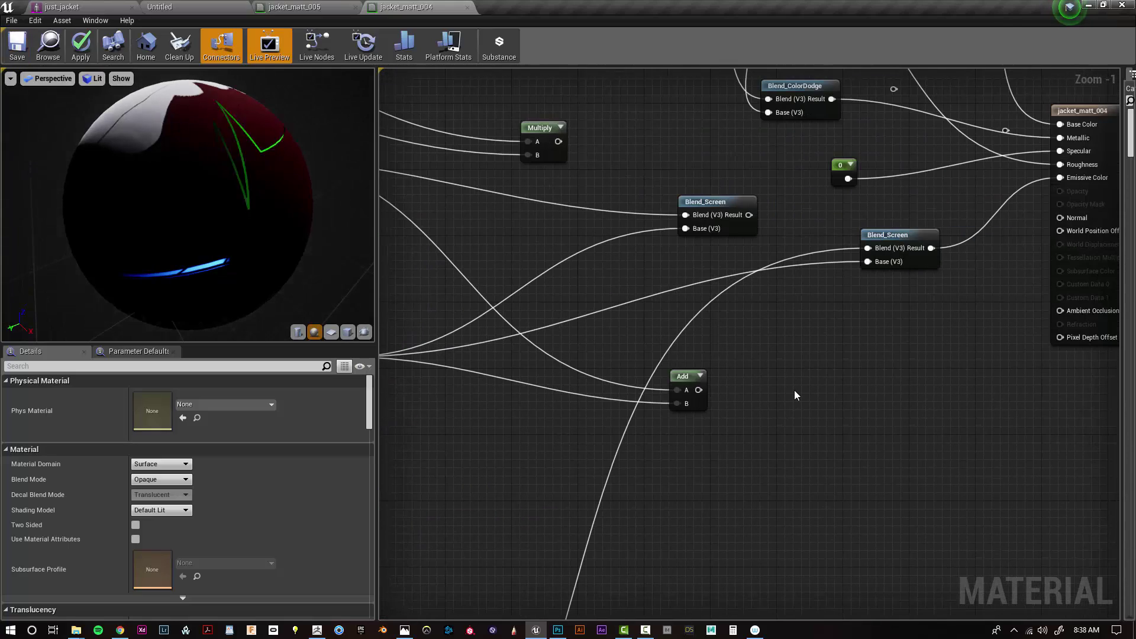
- Review the beams on the preview sphere, save the material and check the jacket in the just_jacket preview
{"action": "left_click_drag", "start_coordinate": [236, 201], "coordinate": [258, 142]}
{"action": "scroll", "coordinate": [626, 441], "scroll_direction": "down", "scroll_amount": 6}
{"action": "right_click_drag", "start_coordinate": [650, 531], "coordinate": [920, 322]}
{"action": "scroll", "coordinate": [732, 436], "scroll_direction": "up", "scroll_amount": 4}
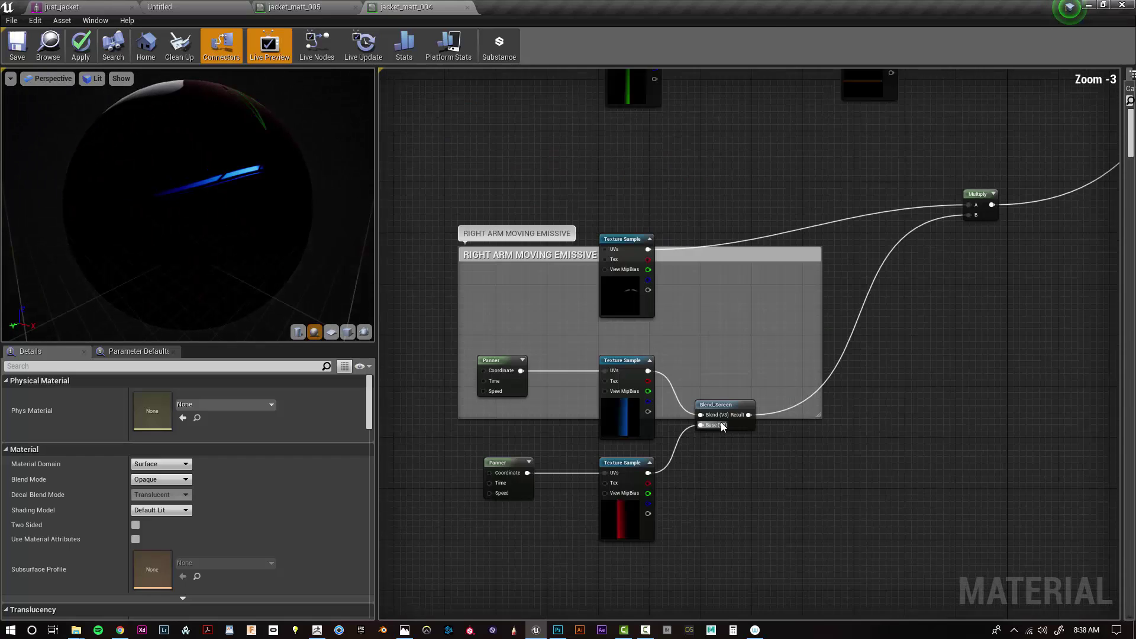
{"action": "scroll", "coordinate": [722, 427], "scroll_direction": "up", "scroll_amount": 1}
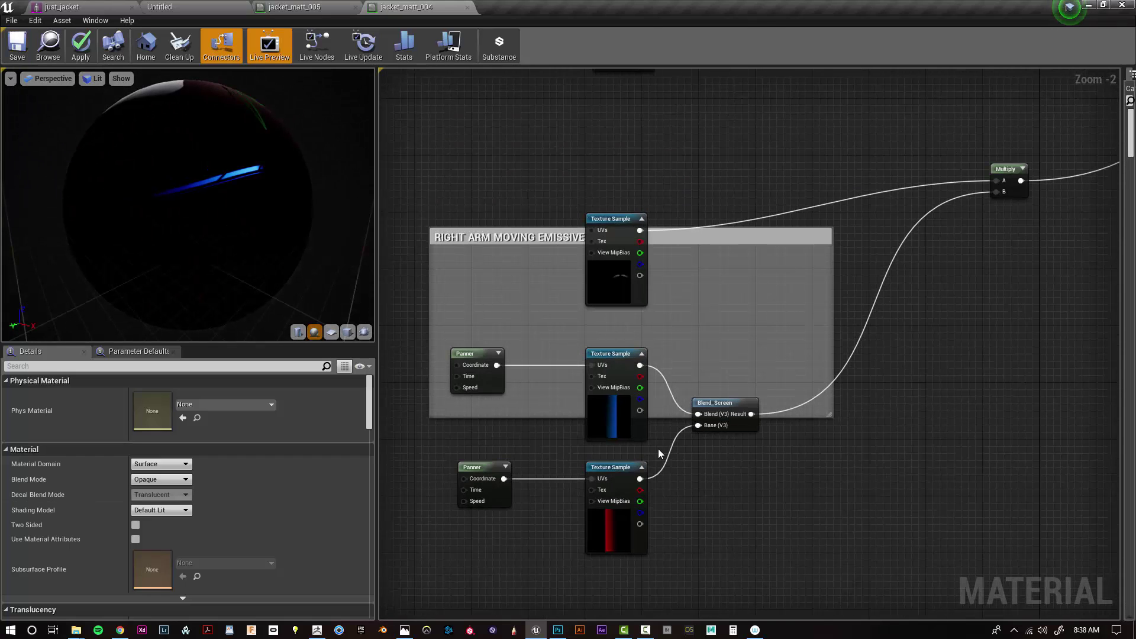
{"action": "left_click", "coordinate": [26, 47]}
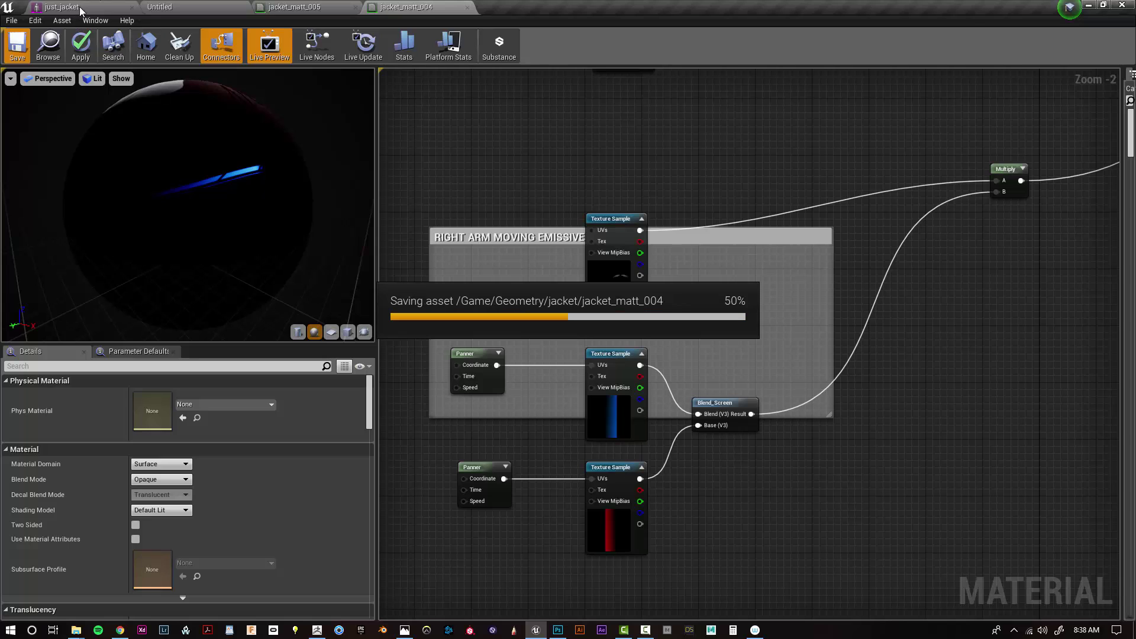
{"action": "left_click", "coordinate": [80, 10]}
{"action": "left_click", "coordinate": [391, 9]}
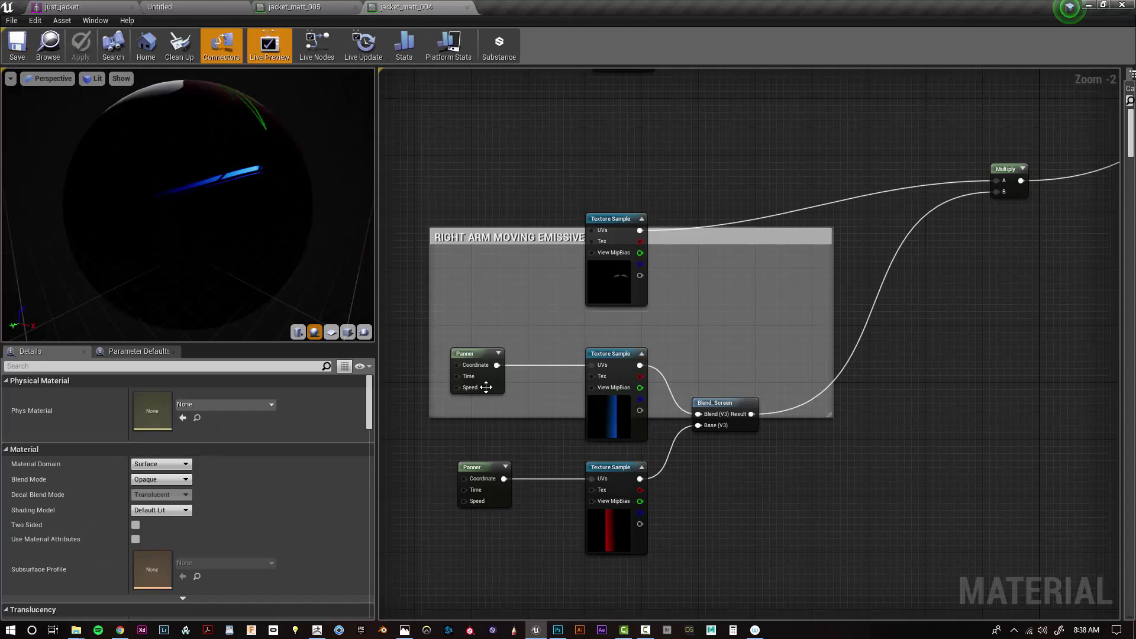
- Set the blue beam panner's Speed X to 0.3 and Speed Y to 0
{"action": "left_click", "coordinate": [488, 388]}
{"action": "left_click", "coordinate": [151, 395]}
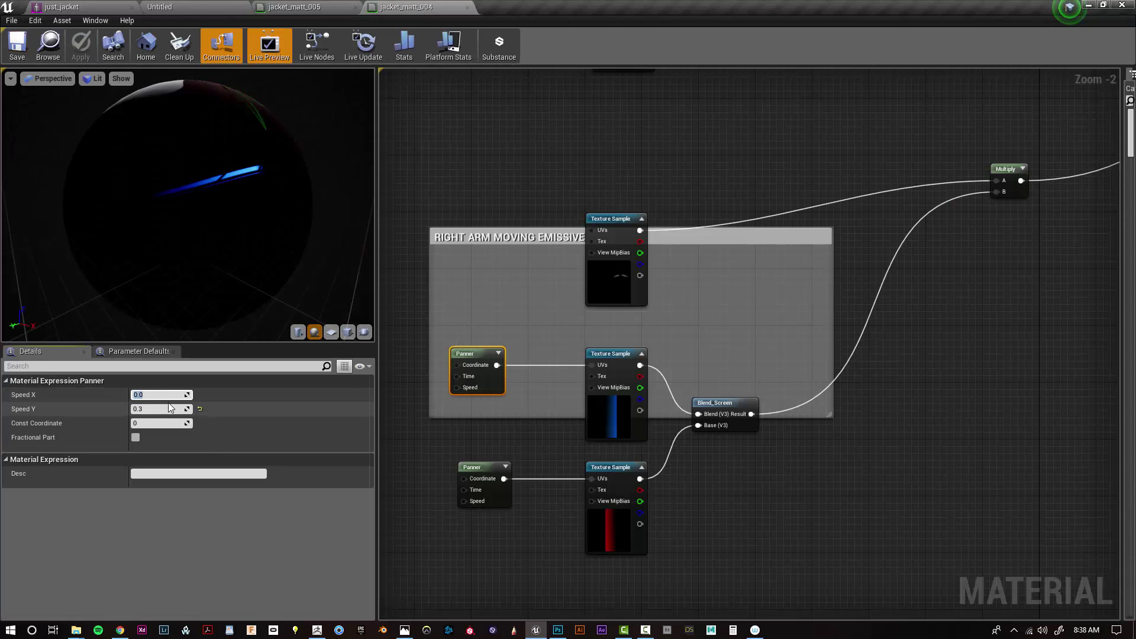
{"action": "type", "text": "0.3"}
{"action": "key", "text": "Return"}
{"action": "left_click", "coordinate": [152, 409]}
- Set the red beam panner's Speed X to -0.3 and Speed Y to 0, and save the material
{"action": "left_click", "coordinate": [488, 494]}
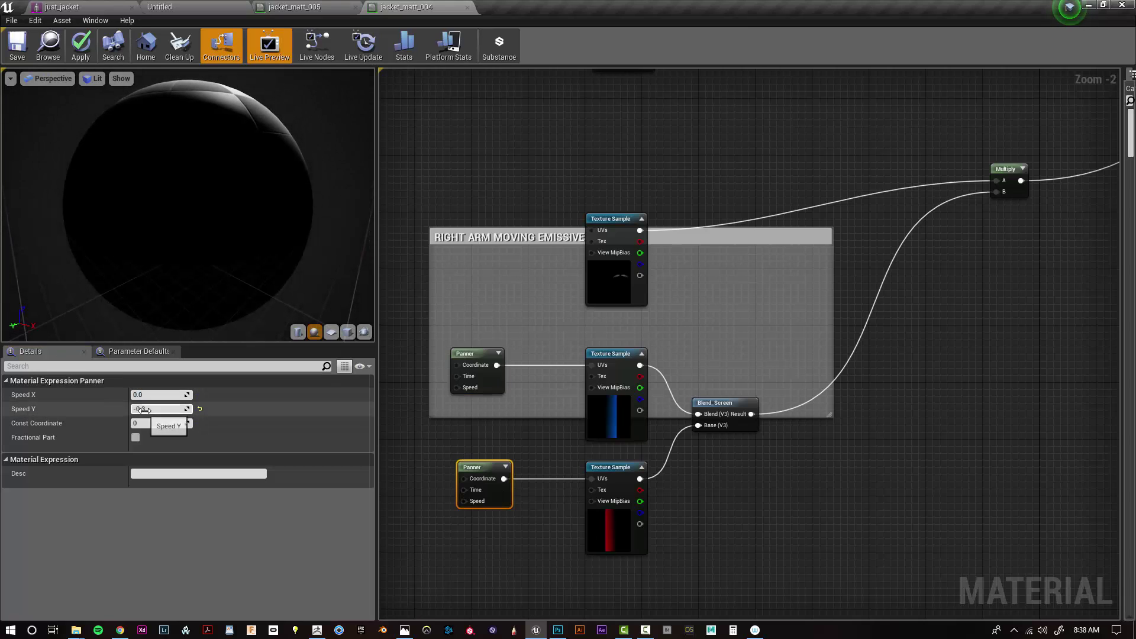
{"action": "key", "text": "Return"}
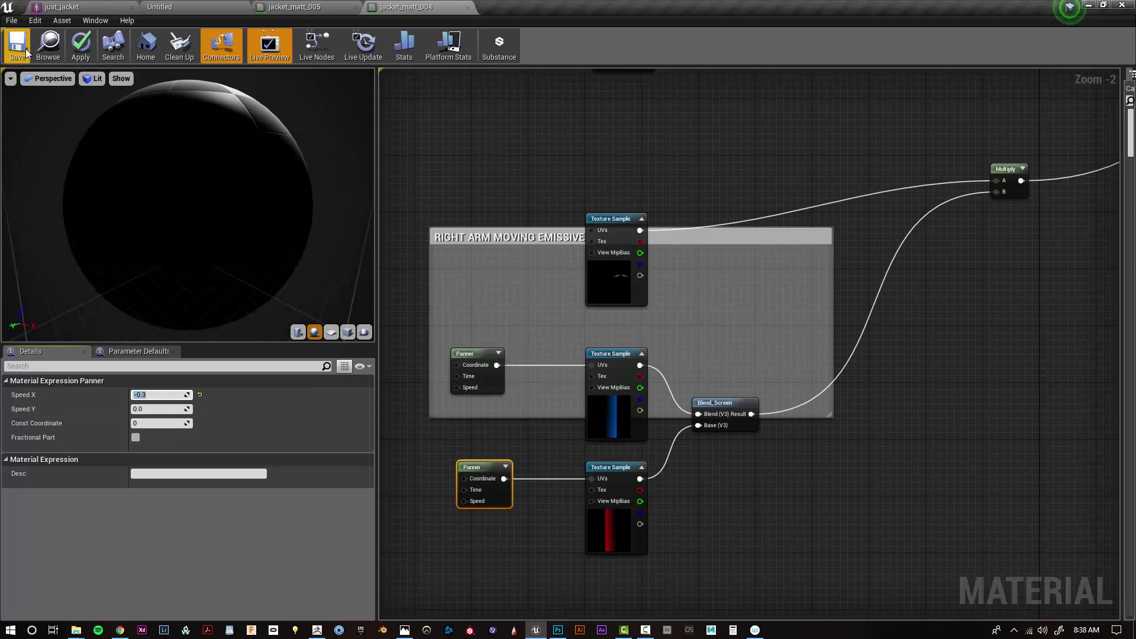
{"action": "left_click", "coordinate": [17, 46]}
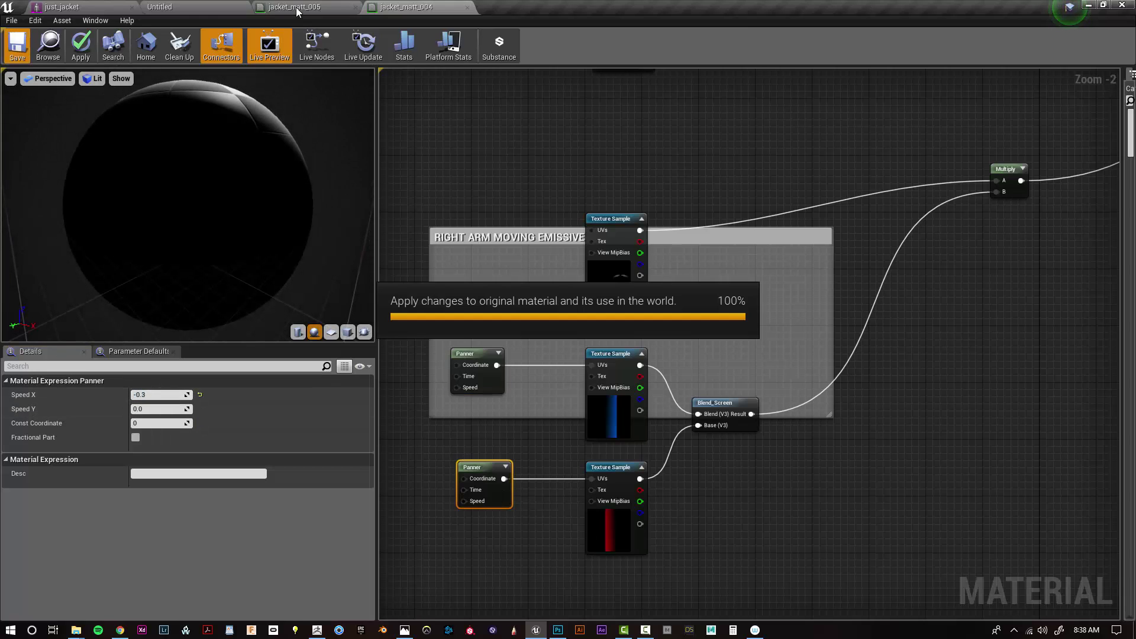
- Examine the moving waist band beams on the jacket in the just_jacket preview
{"action": "left_click", "coordinate": [84, 7]}
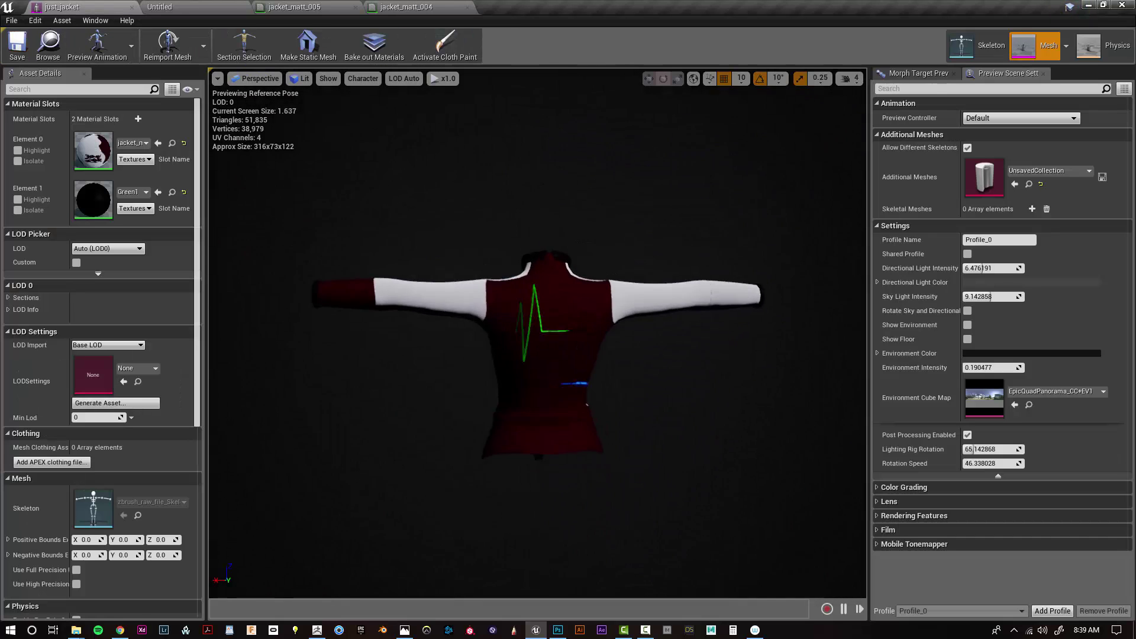
{"action": "scroll", "coordinate": [570, 426], "scroll_direction": "up", "scroll_amount": 3}
{"action": "scroll", "coordinate": [570, 426], "scroll_direction": "down", "scroll_amount": 4}
{"action": "mouse_move", "coordinate": [571, 426]}
{"action": "left_mouse_down", "text": "alt"}
{"action": "mouse_move", "coordinate": [476, 420]}
{"action": "mouse_move", "coordinate": [592, 423]}
{"action": "left_mouse_up", "text": "alt"}
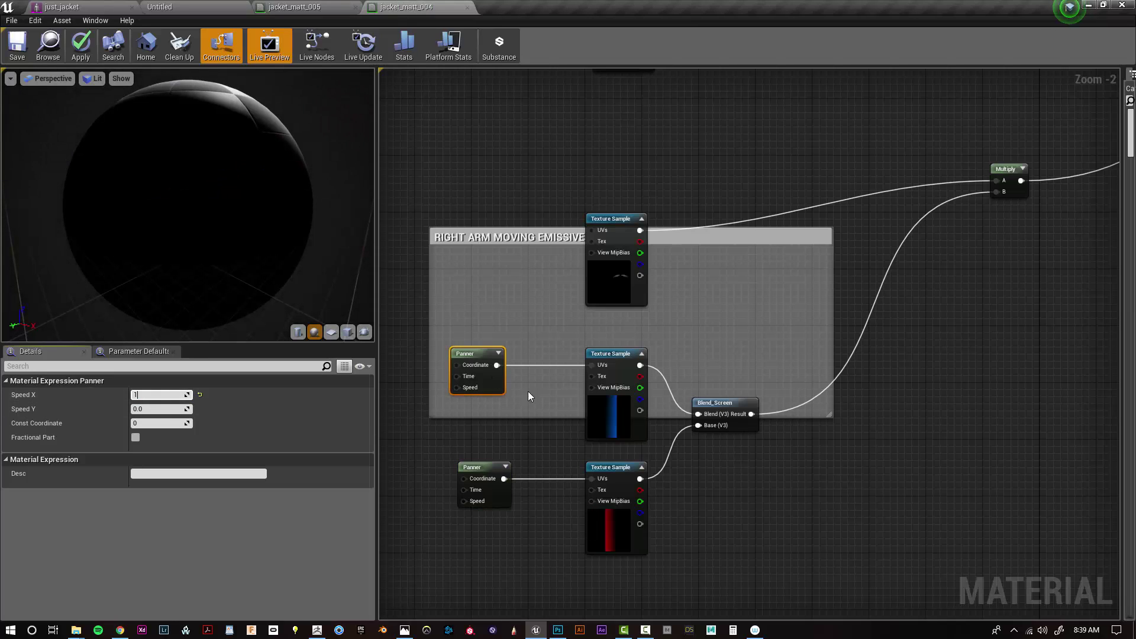
- Set the blue beam panner's Speed X to 1, check the jacket preview and return to the material
{"action": "left_click", "coordinate": [528, 393]}
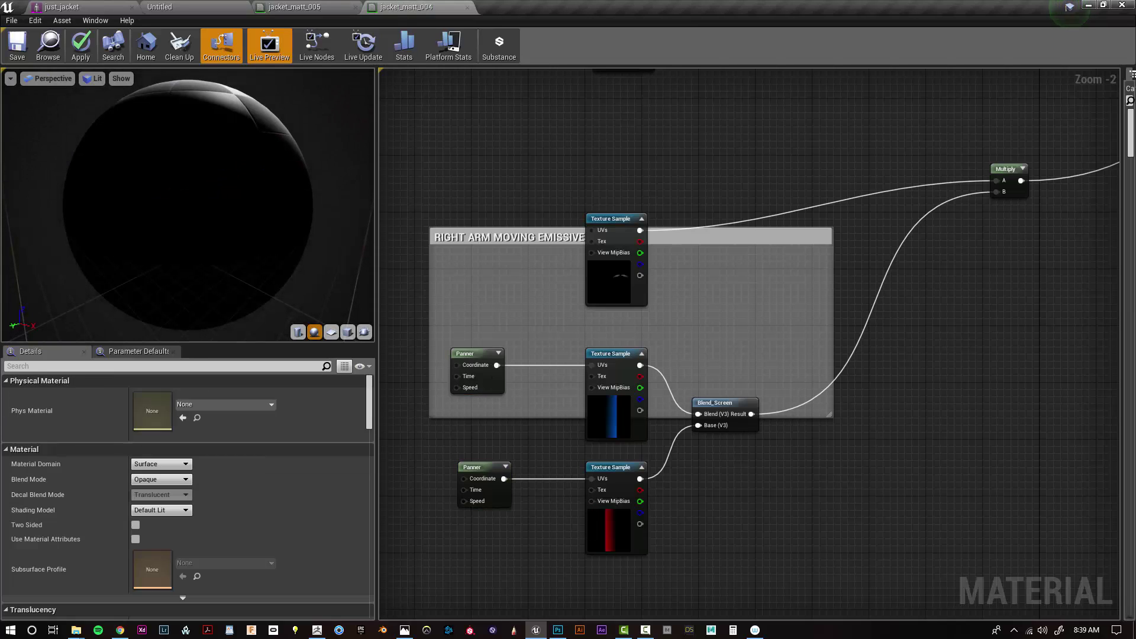
{"action": "left_click", "coordinate": [98, 6]}
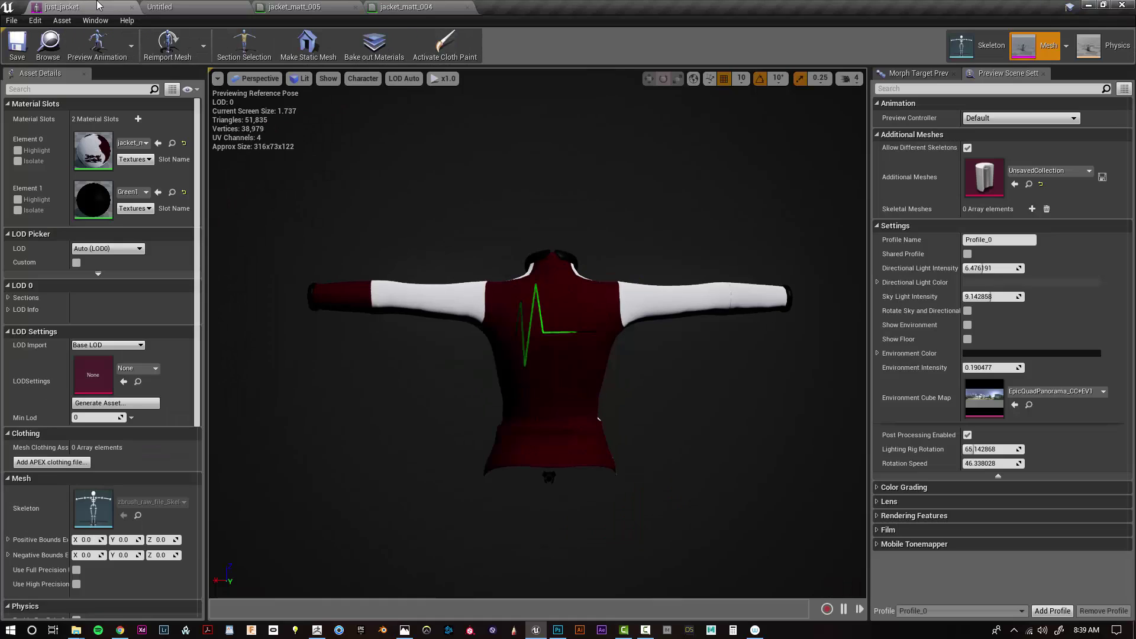
{"action": "left_click", "coordinate": [397, 8]}
- Set the blue beam panner's Speed X to -1 and save the material
{"action": "left_click", "coordinate": [484, 468]}
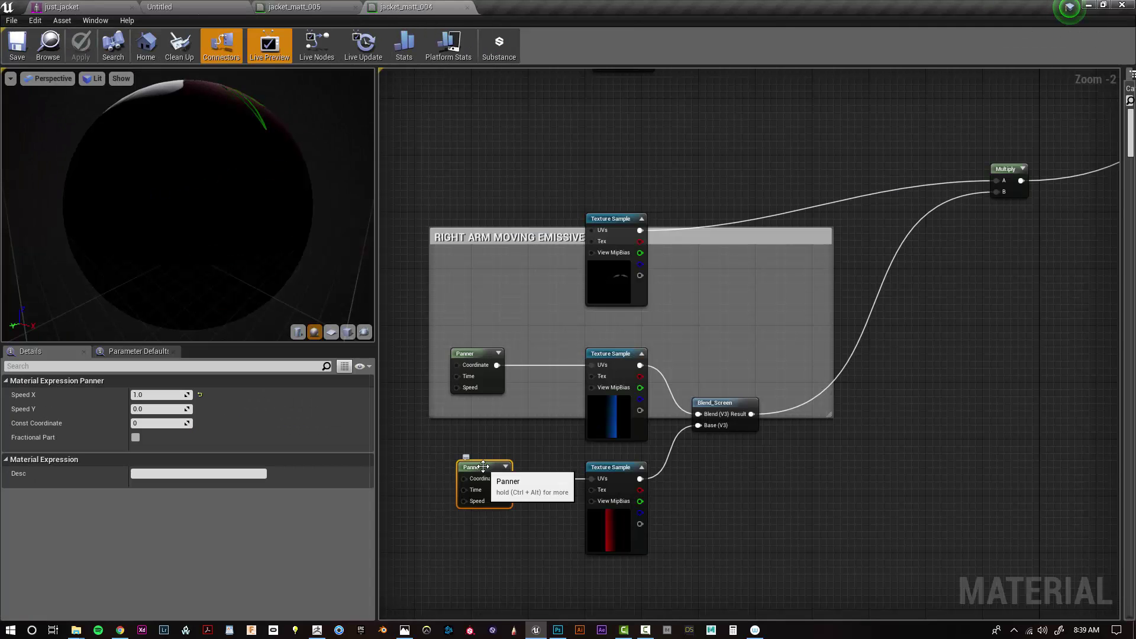
{"action": "left_click", "coordinate": [494, 388]}
{"action": "left_click", "coordinate": [136, 394]}
{"action": "type", "text": "-1"}
{"action": "key", "text": "Return"}
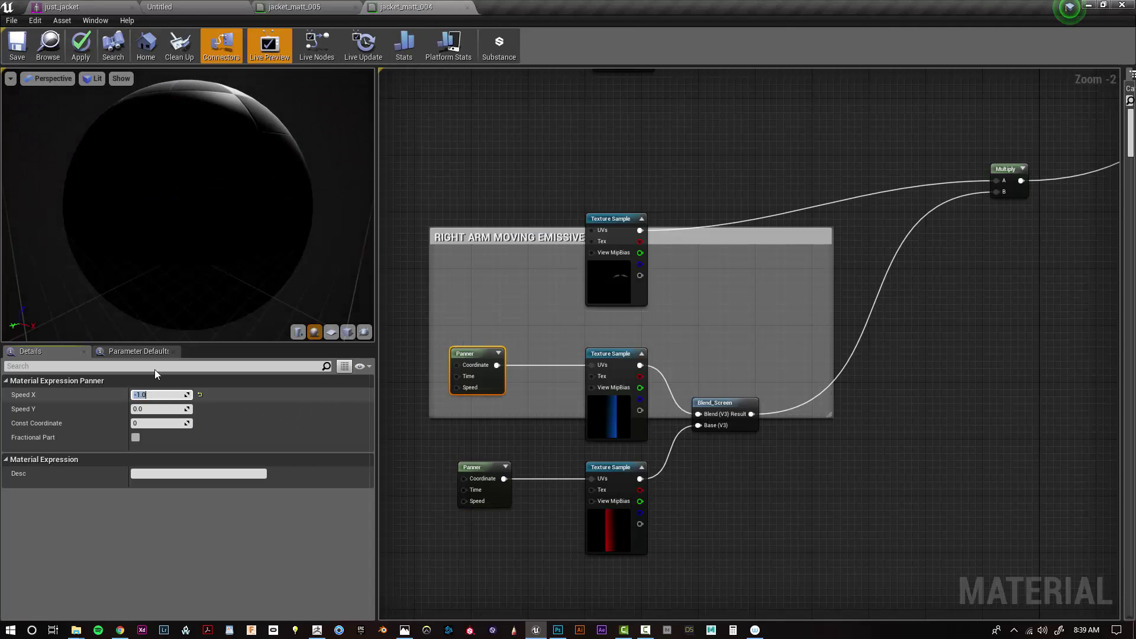
{"action": "left_click", "coordinate": [17, 52]}
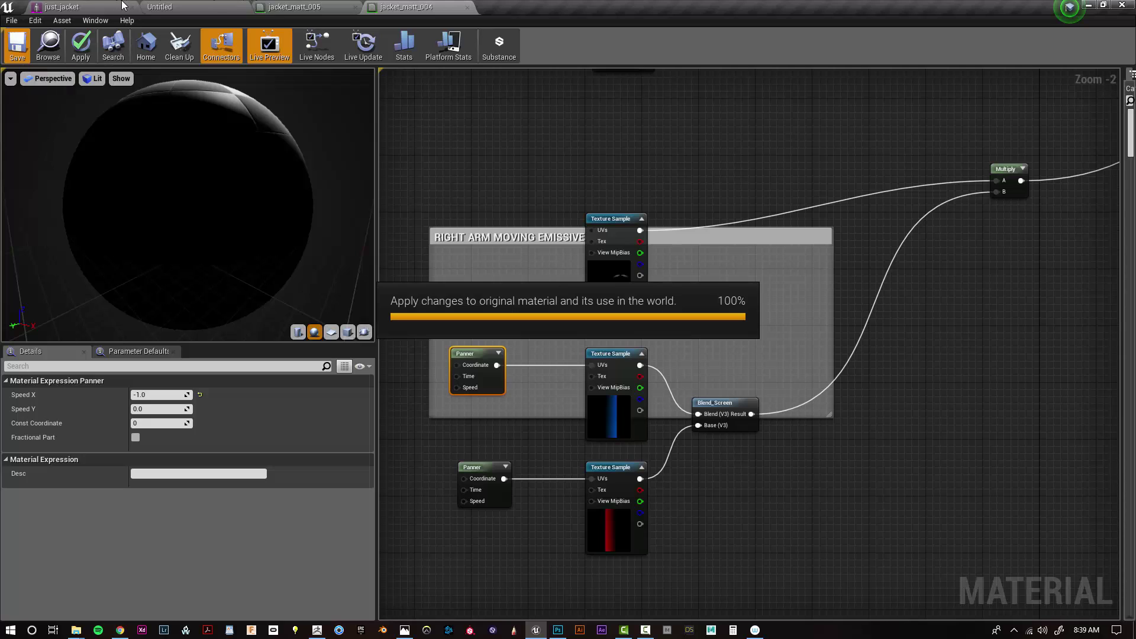
- Set the blue beam panner's Speed X to -2 and the red one's to 2, save, and check the jacket preview
{"action": "left_click", "coordinate": [73, 5]}
{"action": "left_click_drag", "start_coordinate": [568, 332], "coordinate": [503, 290], "text": "alt"}
{"action": "left_click", "coordinate": [413, 7]}
{"action": "left_click", "coordinate": [176, 395]}
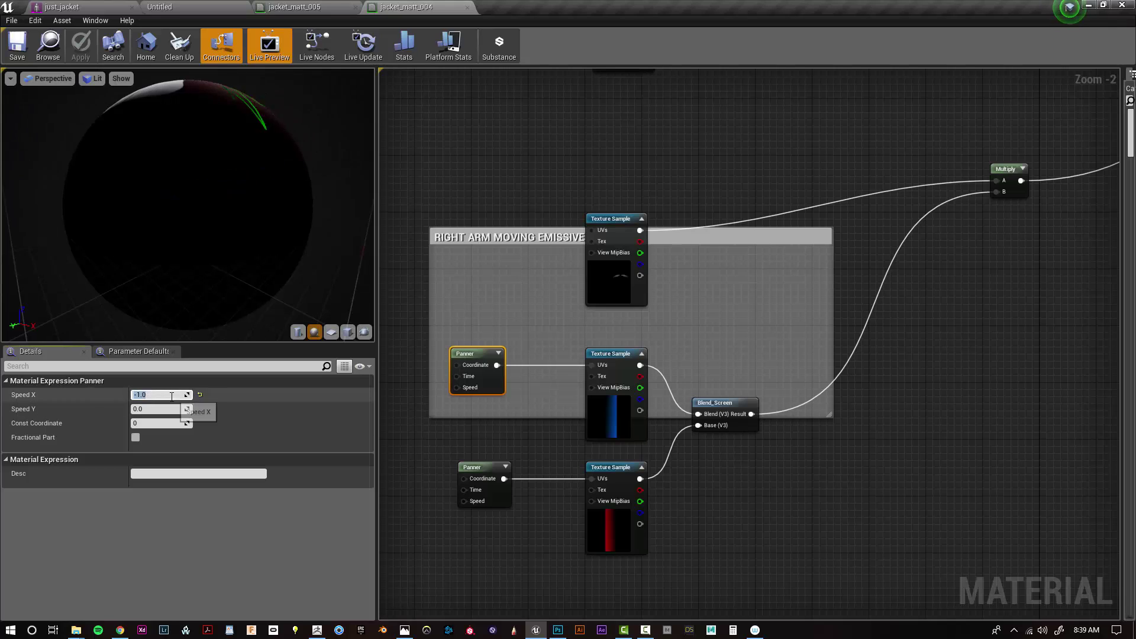
{"action": "type", "text": "-2"}
{"action": "key", "text": "Return"}
{"action": "left_click", "coordinate": [506, 500]}
{"action": "left_click", "coordinate": [166, 396]}
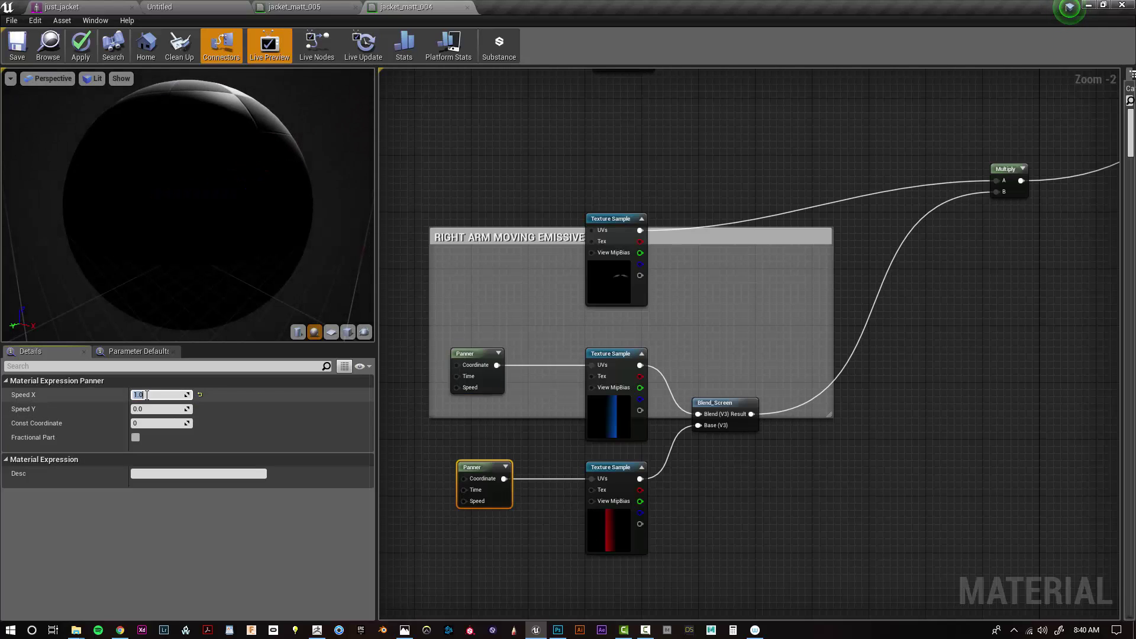
{"action": "type", "text": "2"}
{"action": "key", "text": "Return"}
{"action": "left_click", "coordinate": [17, 44]}
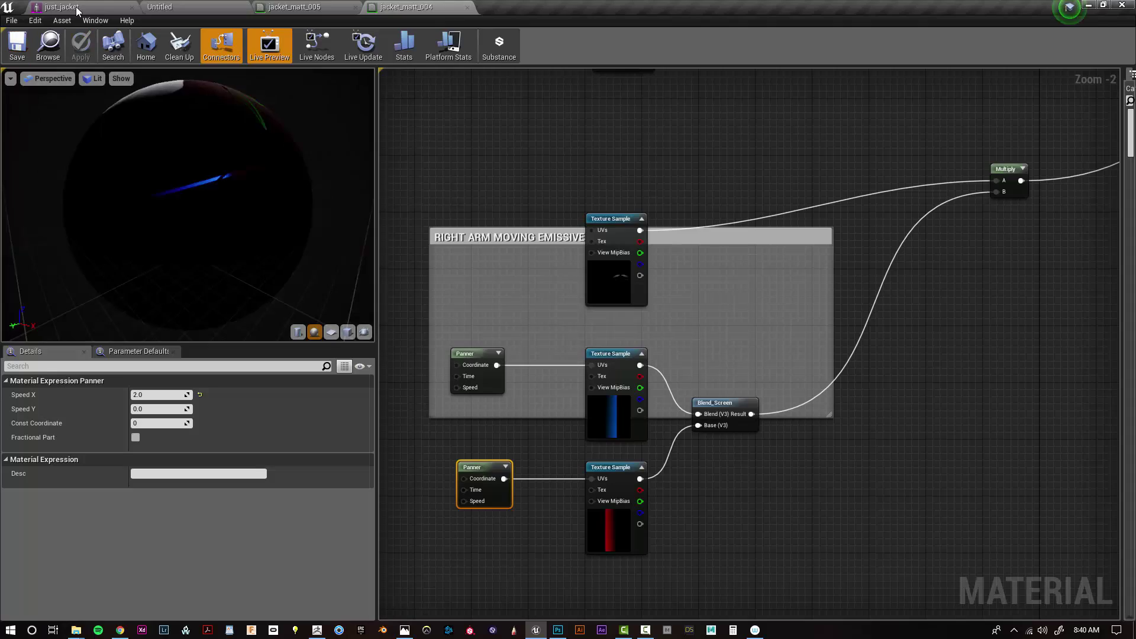
{"action": "left_click", "coordinate": [77, 8]}
- Add a Subtract node fed by the waist band mask and the existing Subtract, connect it to Base Color, and save
{"action": "left_click", "coordinate": [415, 7]}
{"action": "scroll", "coordinate": [678, 415], "scroll_direction": "down", "scroll_amount": 6}
{"action": "scroll", "coordinate": [645, 387], "scroll_direction": "up", "scroll_amount": 3}
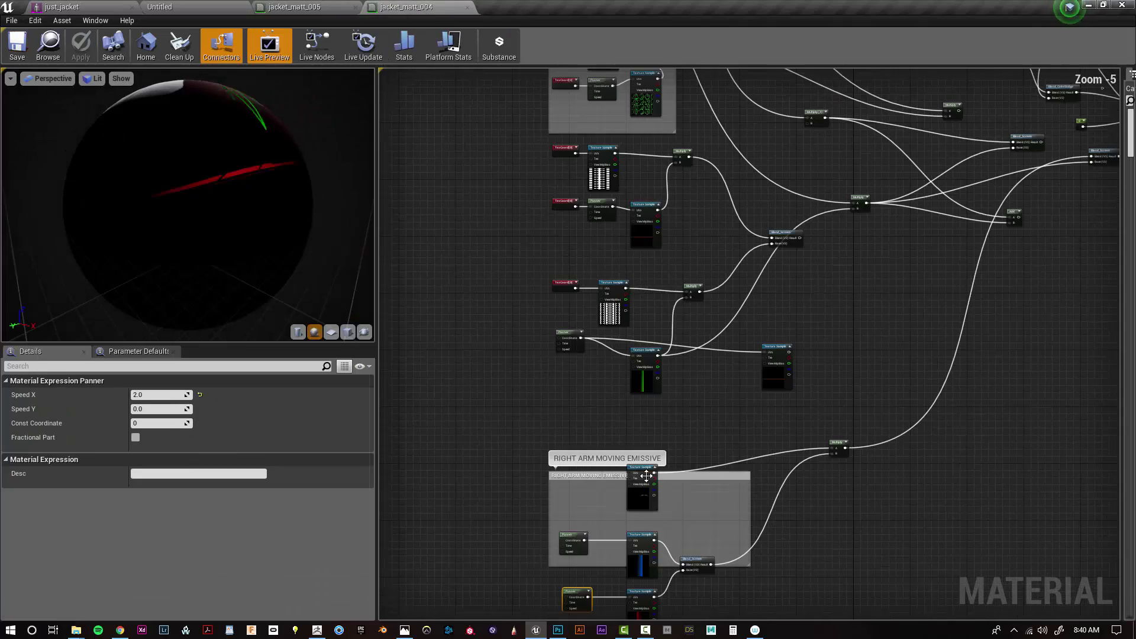
{"action": "left_click_drag", "start_coordinate": [655, 477], "coordinate": [502, 363]}
{"action": "scroll", "coordinate": [501, 363], "scroll_direction": "up", "scroll_amount": 5}
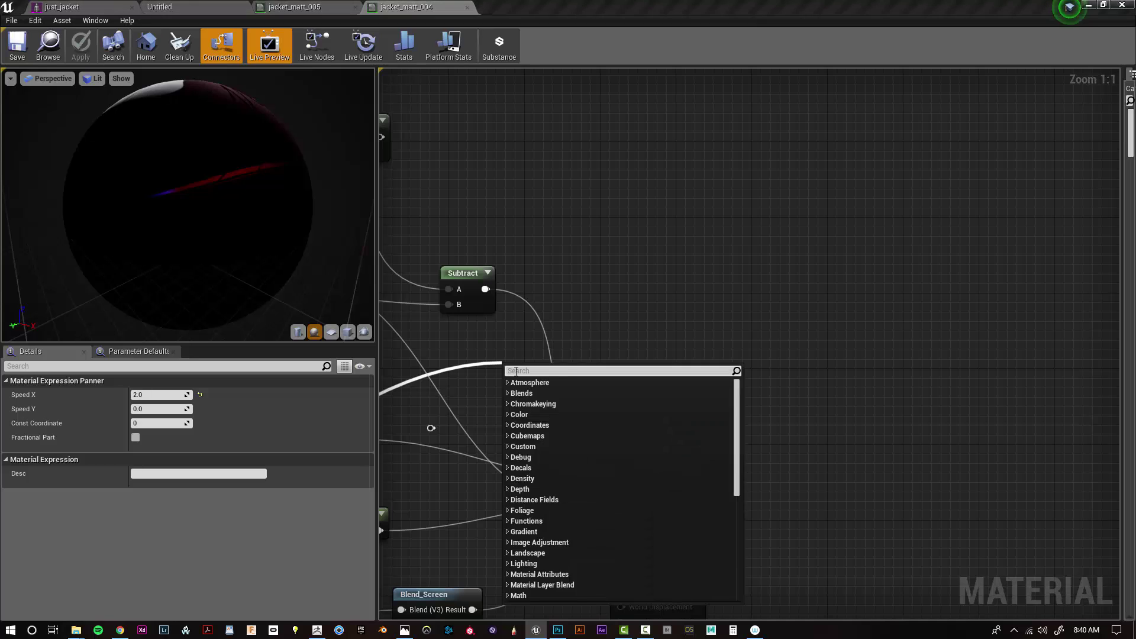
{"action": "type", "text": "sub"}
{"action": "key", "text": "Return"}
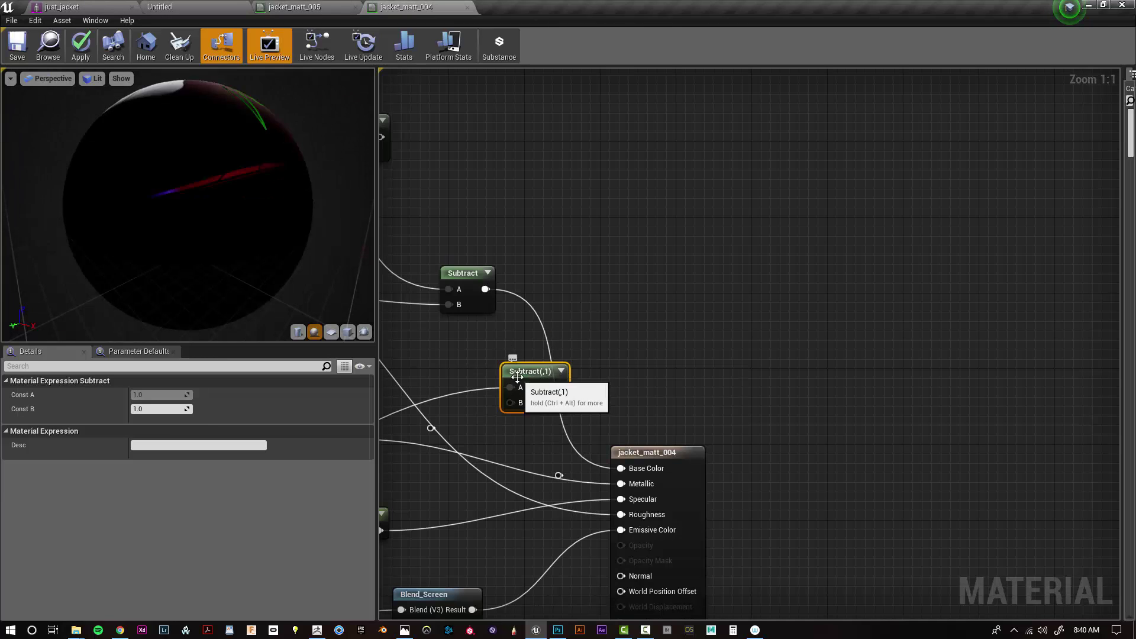
{"action": "right_click_drag", "start_coordinate": [509, 373], "coordinate": [727, 300]}
{"action": "left_click_drag", "start_coordinate": [704, 216], "coordinate": [729, 331]}
{"action": "left_click_drag", "start_coordinate": [767, 315], "coordinate": [851, 397]}
{"action": "left_click", "coordinate": [18, 48]}
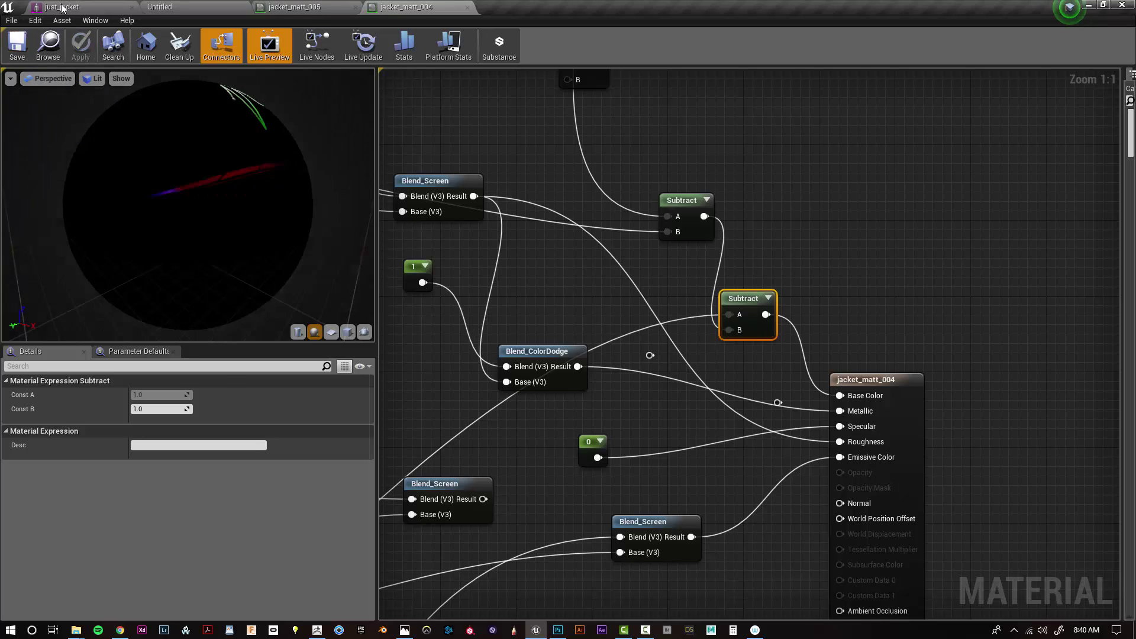
- Show the environment in the just_jacket preview and examine the darkened jacket
{"action": "left_click", "coordinate": [62, 7]}
{"action": "left_click", "coordinate": [968, 325]}
{"action": "left_click_drag", "start_coordinate": [551, 347], "coordinate": [608, 350], "text": "alt"}
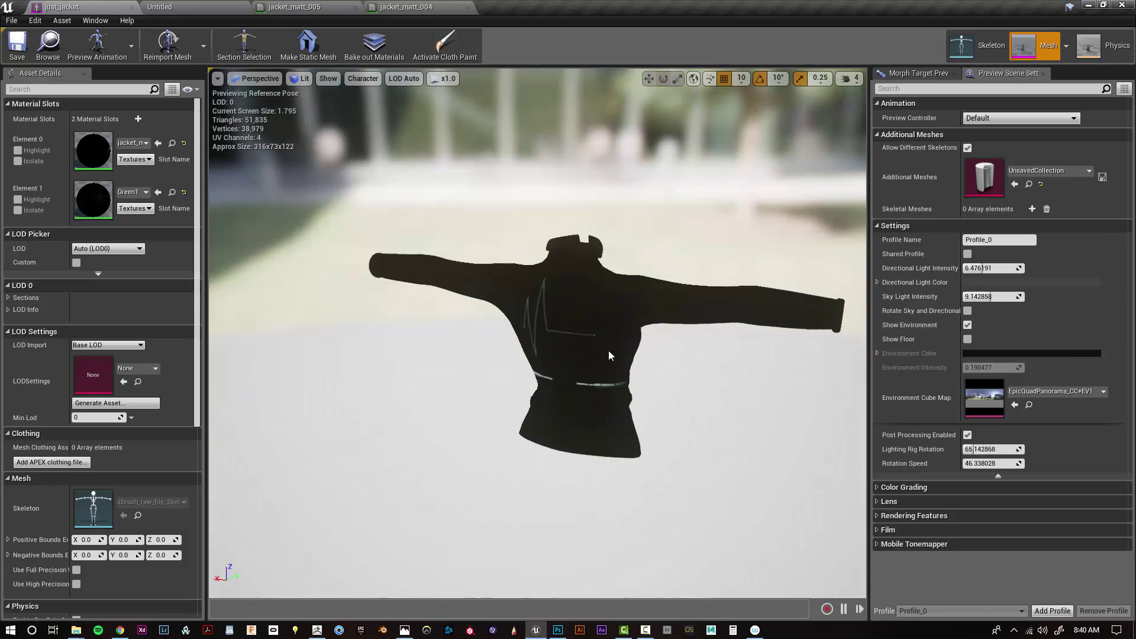
- Swap the new Subtract's inputs so the first Subtract feeds A and the band mask feeds B, save, and check the jacket
{"action": "left_click", "coordinate": [406, 7]}
{"action": "left_click_drag", "start_coordinate": [678, 208], "coordinate": [582, 229]}
{"action": "left_click", "coordinate": [633, 334]}
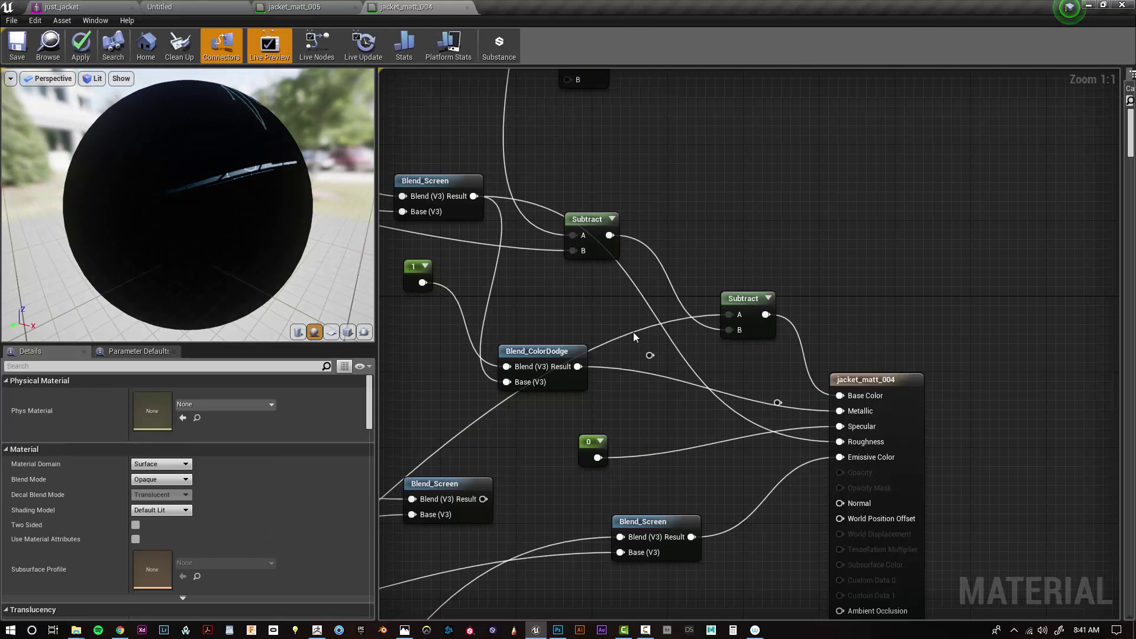
{"action": "double_click", "coordinate": [623, 336]}
{"action": "left_click_drag", "start_coordinate": [623, 337], "coordinate": [730, 329]}
{"action": "left_click_drag", "start_coordinate": [610, 236], "coordinate": [729, 315]}
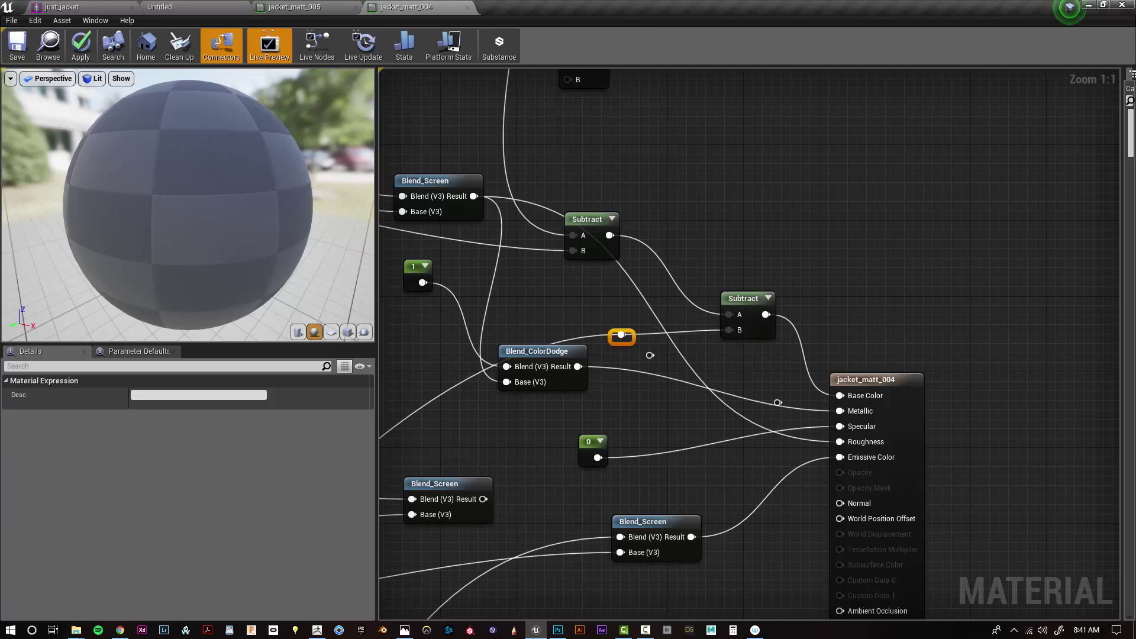
{"action": "left_click", "coordinate": [17, 47]}
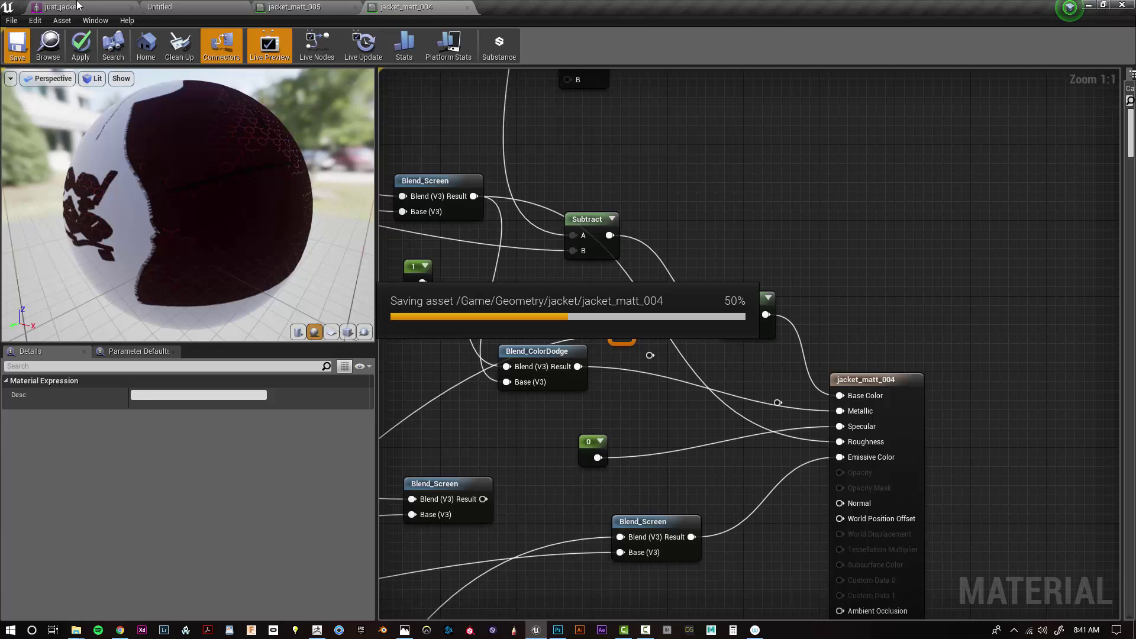
{"action": "left_click", "coordinate": [77, 6]}
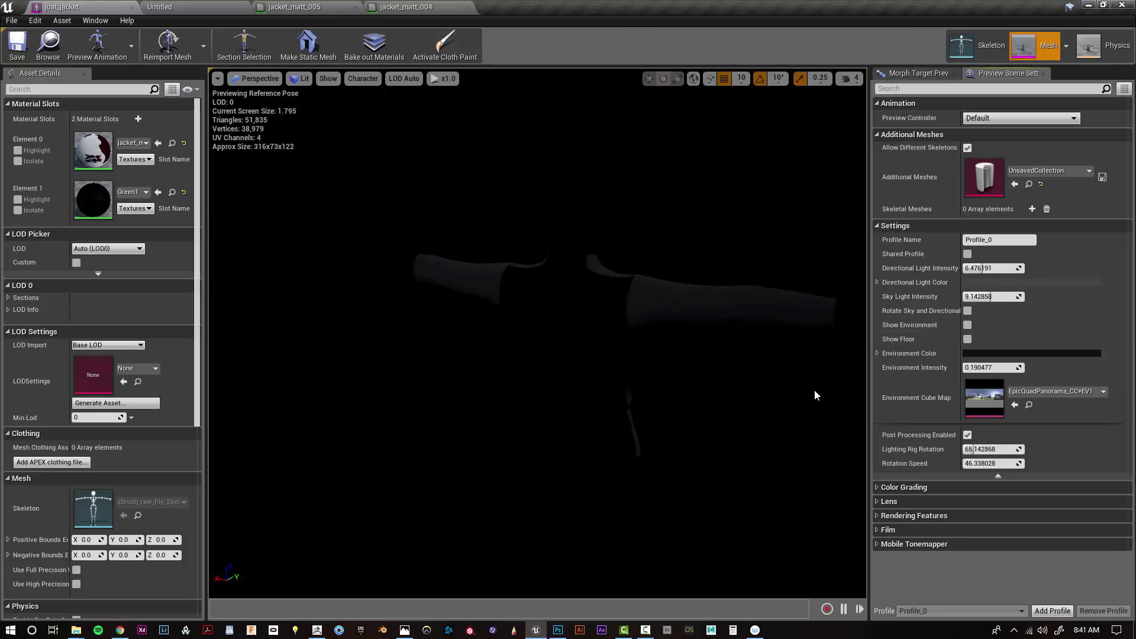
{"action": "left_click_drag", "start_coordinate": [551, 331], "coordinate": [639, 361], "text": "alt"}
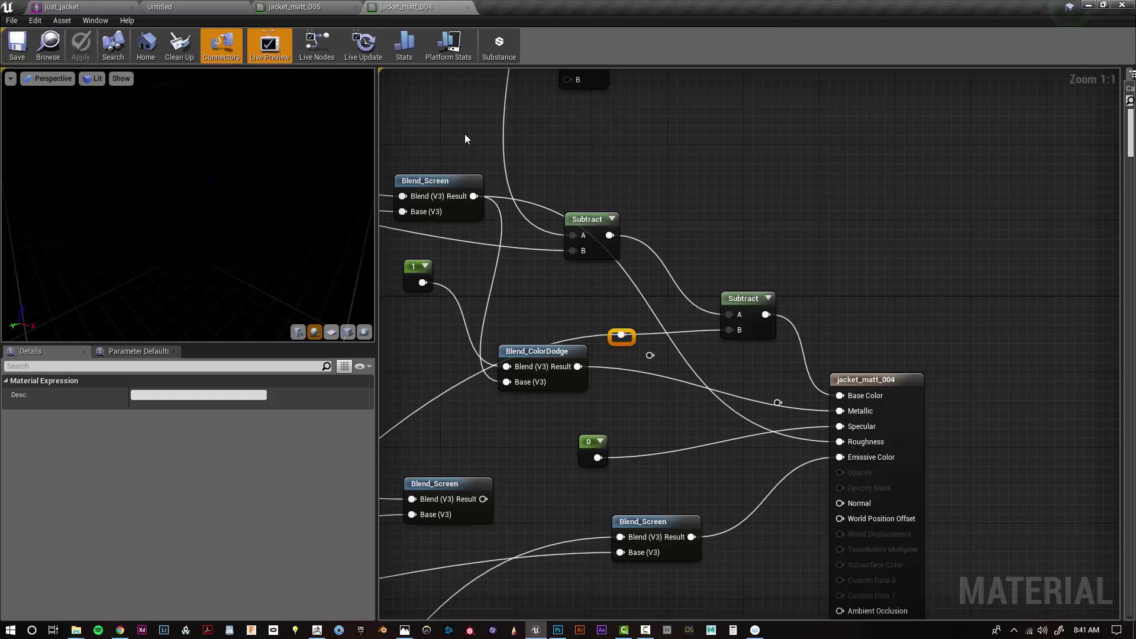
- Set the blue beam panner's Speed X to -1.5 and the red one's to 1.5, save, and check the jacket preview
{"action": "scroll", "coordinate": [464, 134], "scroll_direction": "down", "scroll_amount": 3}
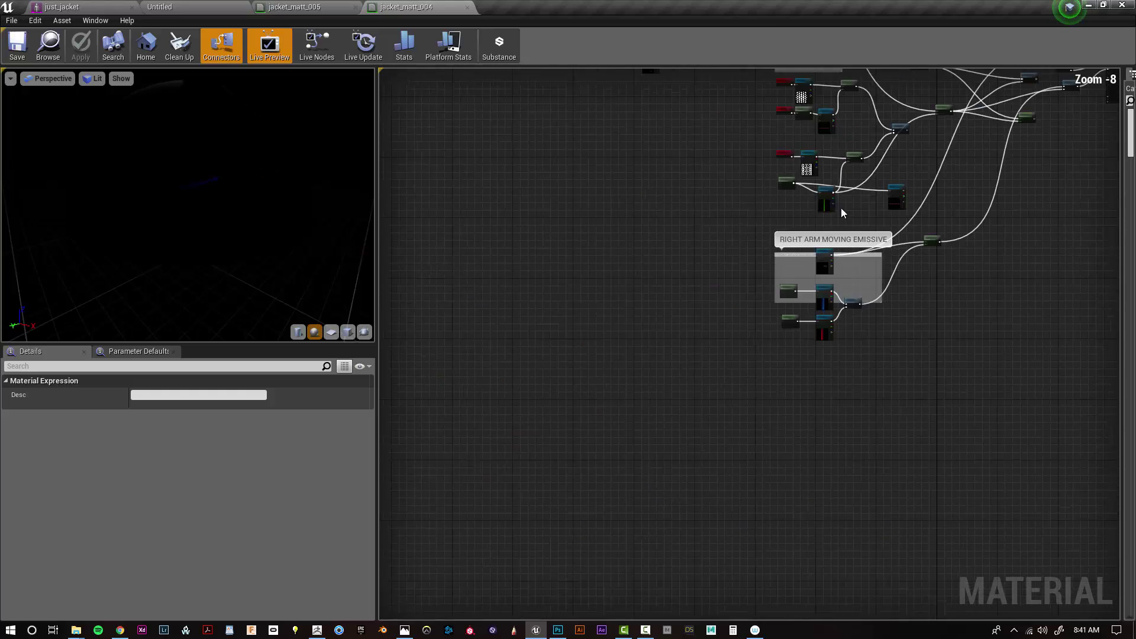
{"action": "scroll", "coordinate": [840, 208], "scroll_direction": "up", "scroll_amount": 4}
{"action": "left_click", "coordinate": [621, 225]}
{"action": "left_click", "coordinate": [148, 391]}
{"action": "type", "text": "-.5"}
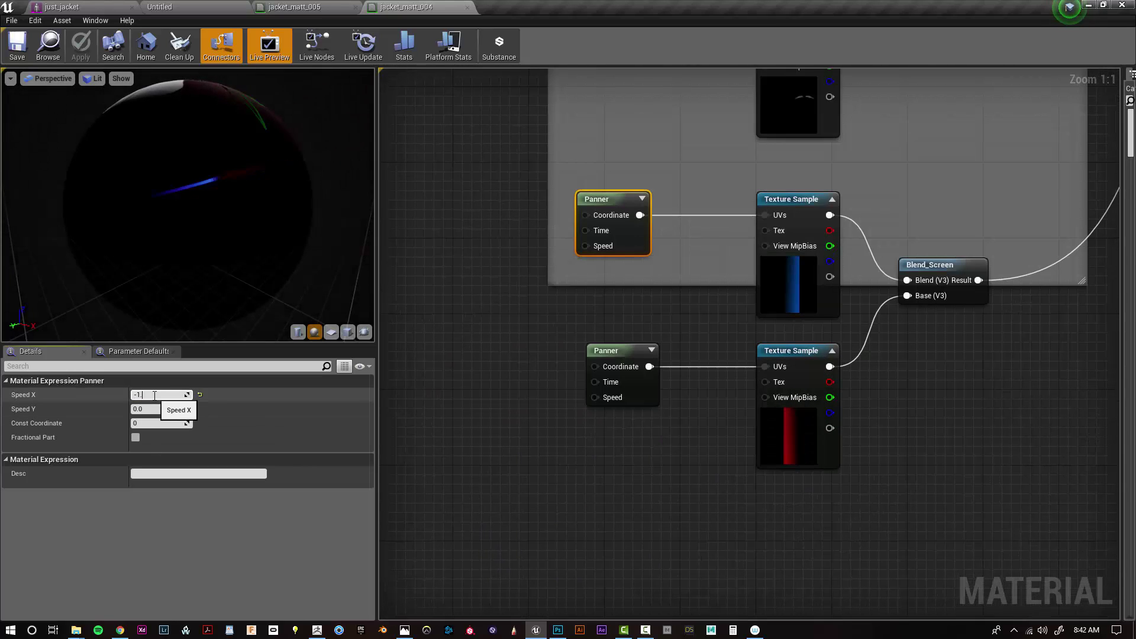
{"action": "key", "text": "Return"}
{"action": "left_click", "coordinate": [639, 398]}
{"action": "left_click", "coordinate": [148, 394]}
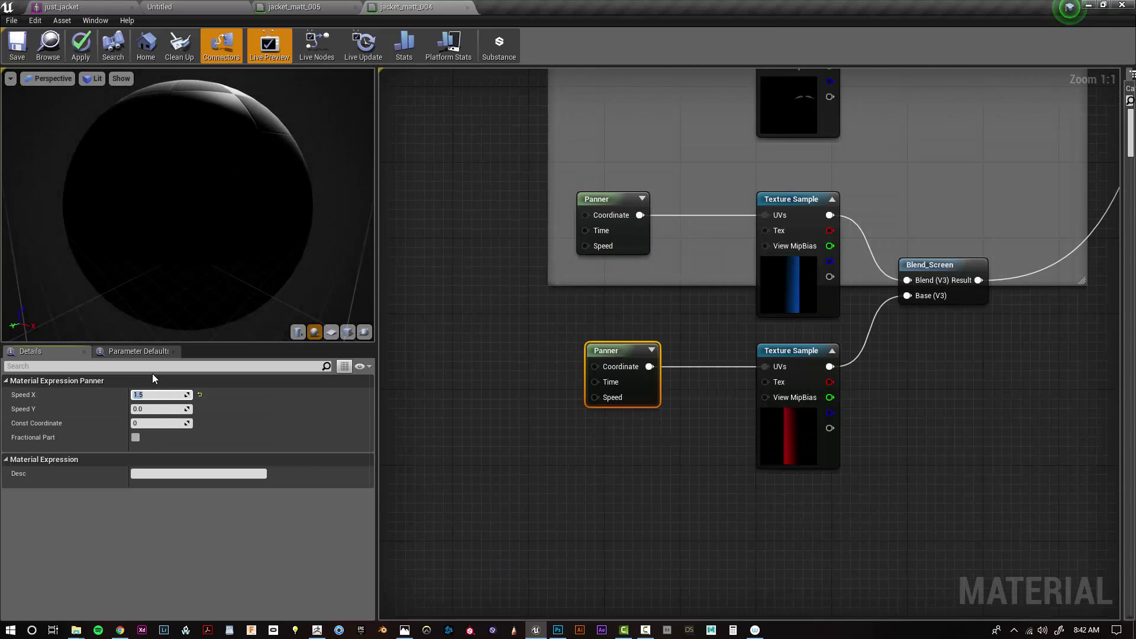
{"action": "left_click", "coordinate": [21, 50]}
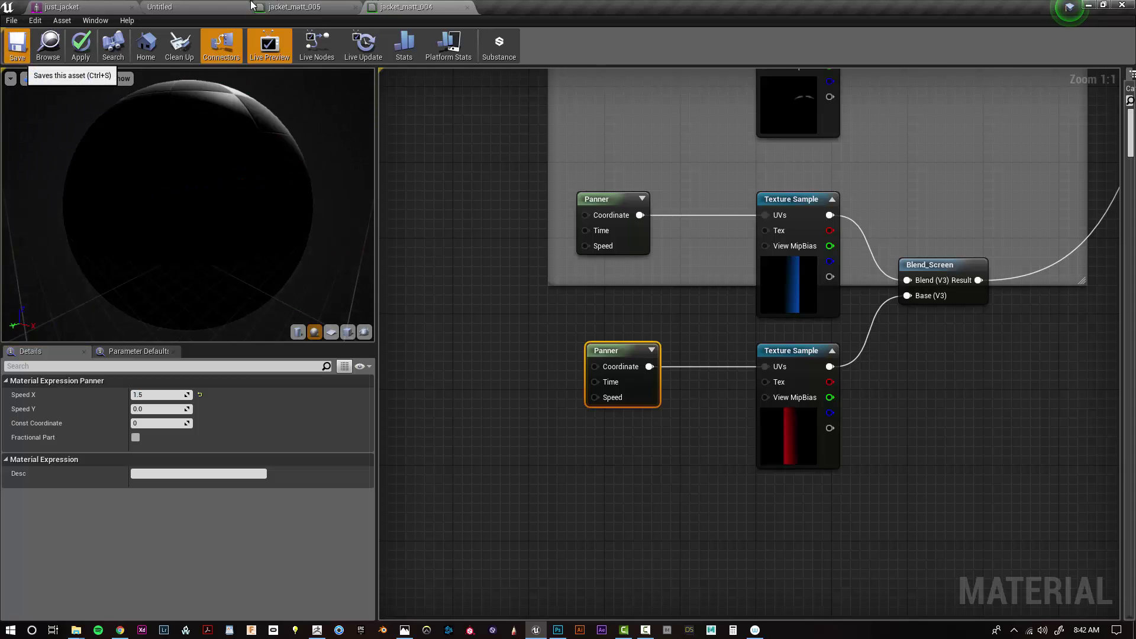
{"action": "left_click", "coordinate": [69, 7]}
{"action": "left_click_drag", "start_coordinate": [509, 331], "coordinate": [568, 385], "text": "alt"}
- Inspect the panner nodes in jacket_matt_005 and place jacket_matt_004 ahead of it among the open editors
{"action": "left_click", "coordinate": [294, 7]}
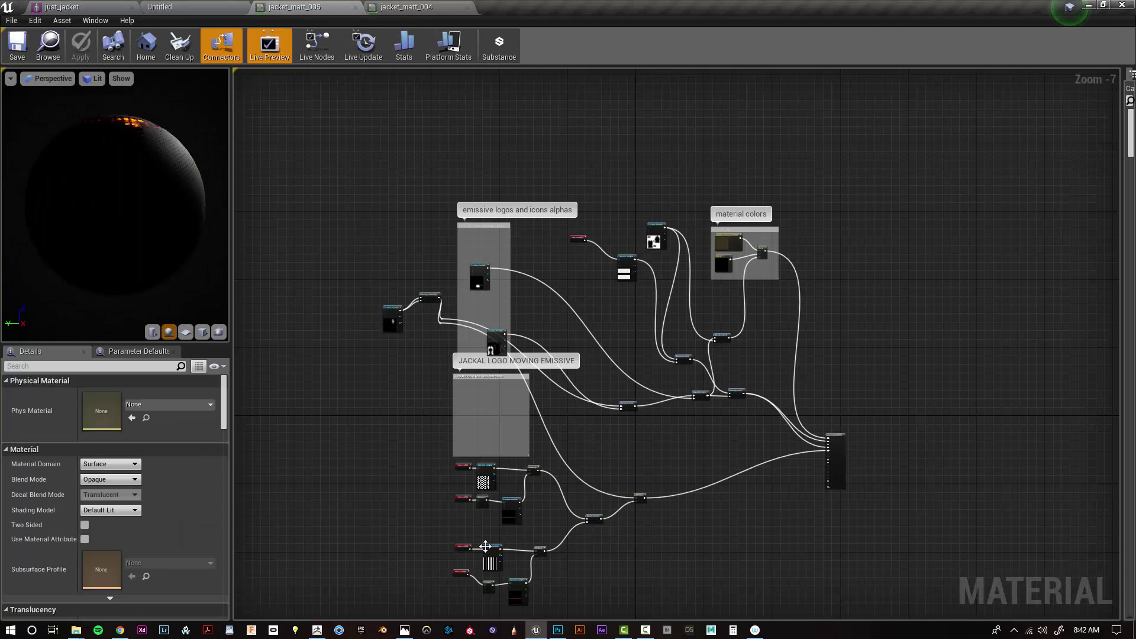
{"action": "scroll", "coordinate": [488, 574], "scroll_direction": "up", "scroll_amount": 7}
{"action": "right_click_drag", "start_coordinate": [488, 574], "coordinate": [571, 325]}
{"action": "left_click", "coordinate": [571, 325]}
{"action": "scroll", "coordinate": [642, 373], "scroll_direction": "down", "scroll_amount": 6}
{"action": "right_click", "coordinate": [756, 521]}
{"action": "left_click", "coordinate": [403, 7]}
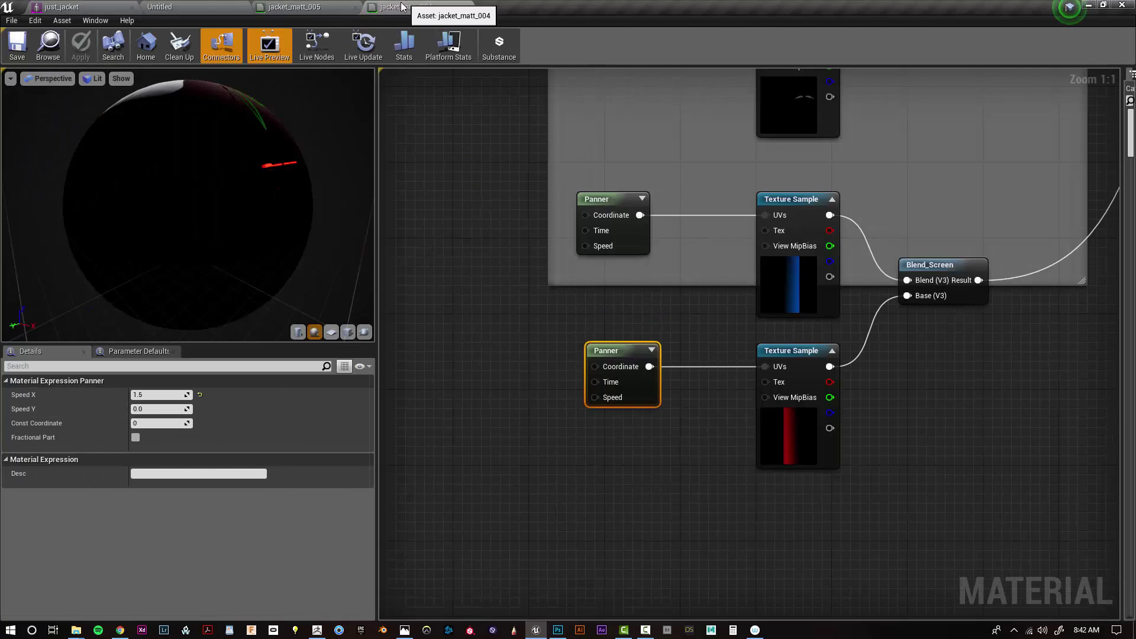
{"action": "left_click_drag", "start_coordinate": [402, 7], "coordinate": [329, 9]}
- Set the blue beam panner's Speed X to -3, save the material, and check the jacket preview
{"action": "left_click", "coordinate": [661, 455]}
{"action": "left_click", "coordinate": [592, 377]}
{"action": "left_click", "coordinate": [146, 395]}
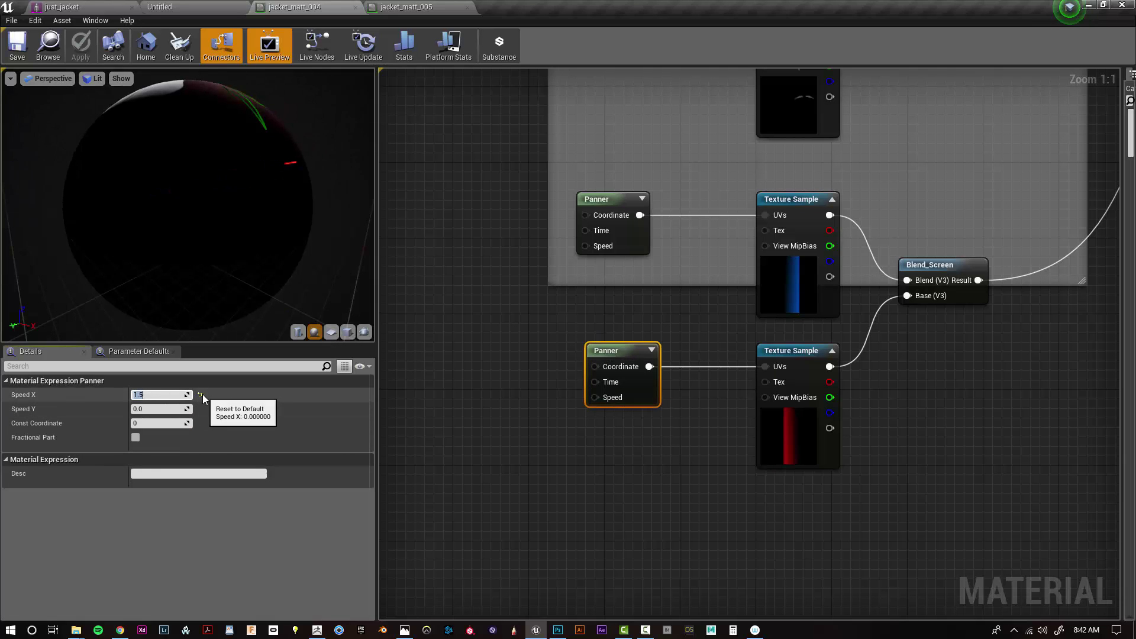
{"action": "left_click", "coordinate": [590, 218]}
{"action": "left_click", "coordinate": [150, 395]}
{"action": "type", "text": "-3"}
{"action": "key", "text": "Return"}
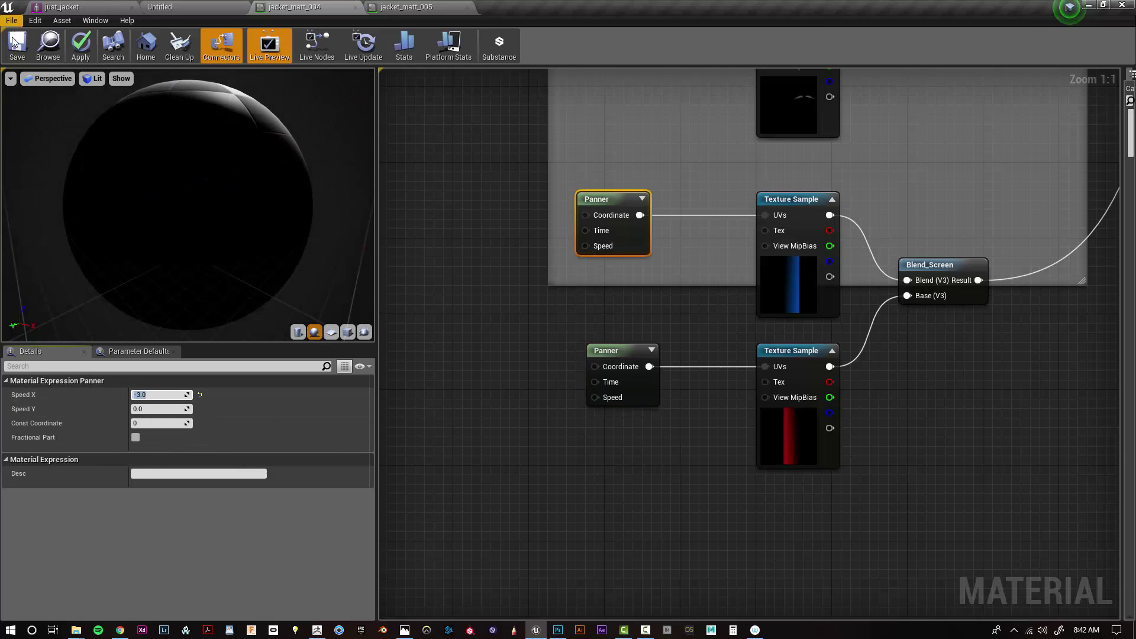
{"action": "left_click_drag", "start_coordinate": [195, 177], "coordinate": [118, 195]}
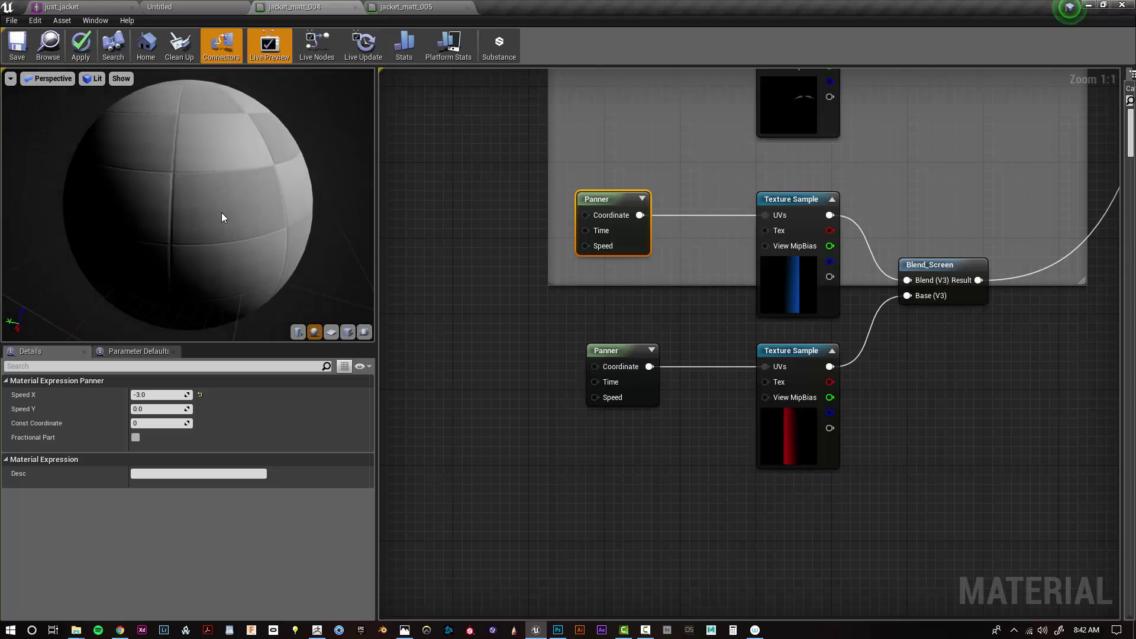
{"action": "left_click", "coordinate": [69, 7]}
{"action": "left_click_drag", "start_coordinate": [559, 496], "coordinate": [728, 473], "text": "alt"}
- Set the red beam panner's Speed X to 1 and the blue one's to -1 in jacket_matt_004, and save
{"action": "left_click", "coordinate": [294, 7]}
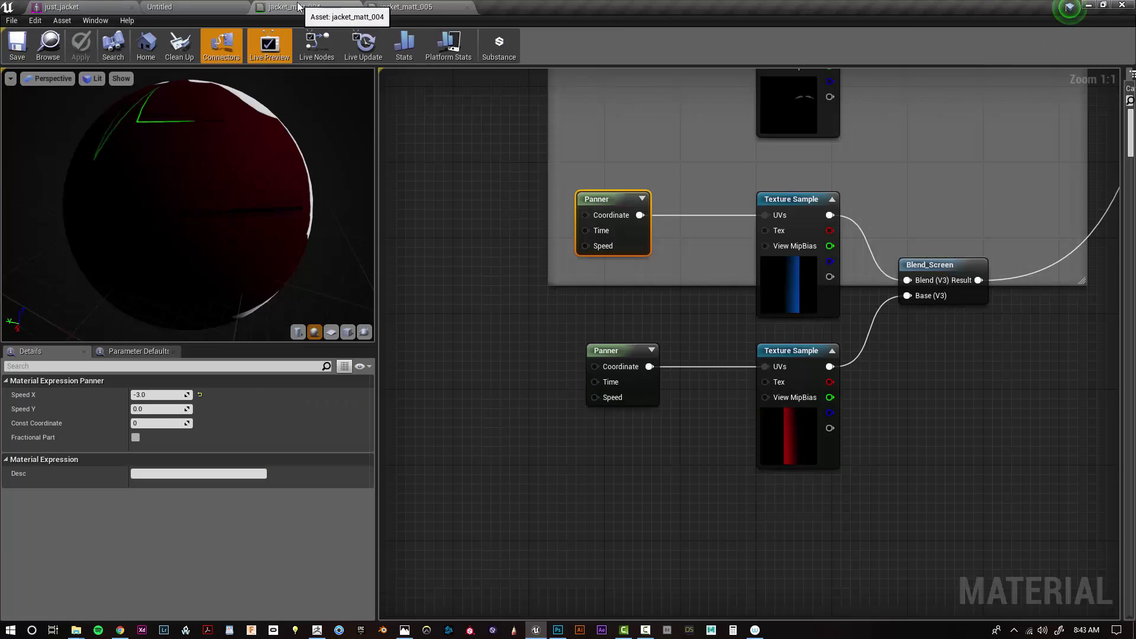
{"action": "left_click", "coordinate": [170, 392]}
{"action": "type", "text": "1"}
{"action": "key", "text": "Return"}
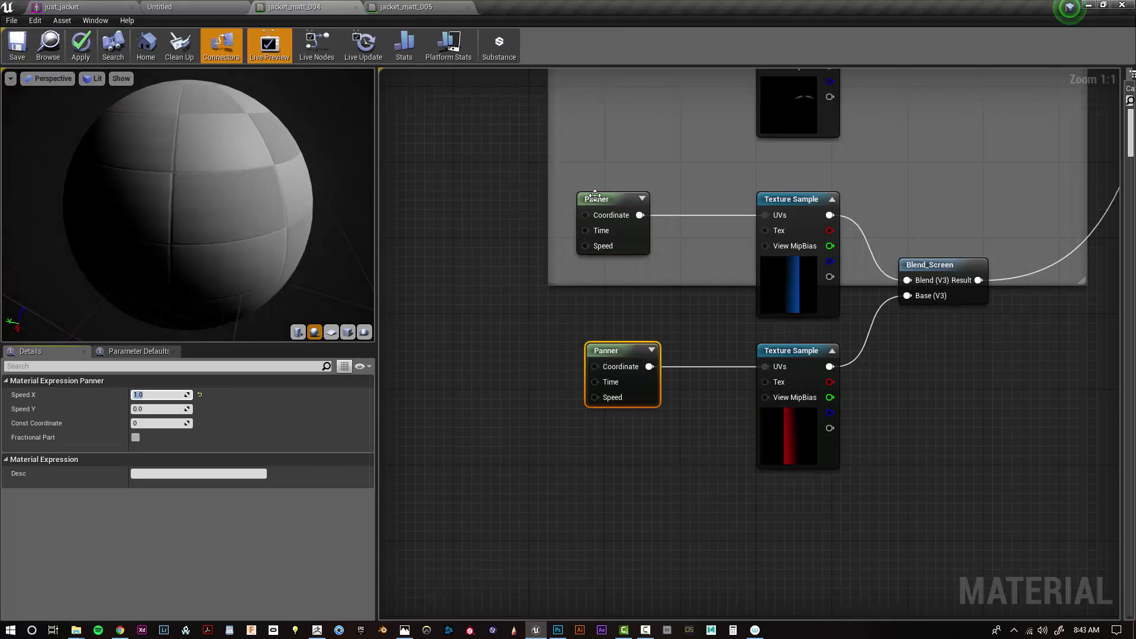
{"action": "left_click", "coordinate": [591, 195]}
{"action": "left_click", "coordinate": [175, 393]}
{"action": "left_click", "coordinate": [17, 44]}
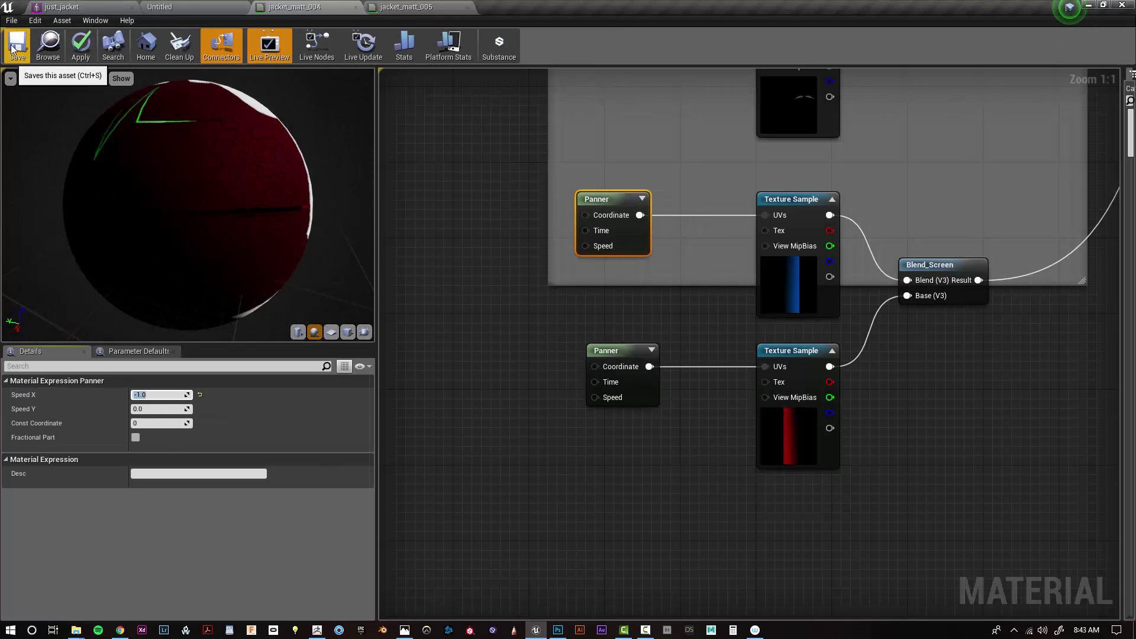
- Examine the back pulse graphic and moving waist band beams in the just_jacket preview
{"action": "left_click", "coordinate": [71, 7]}
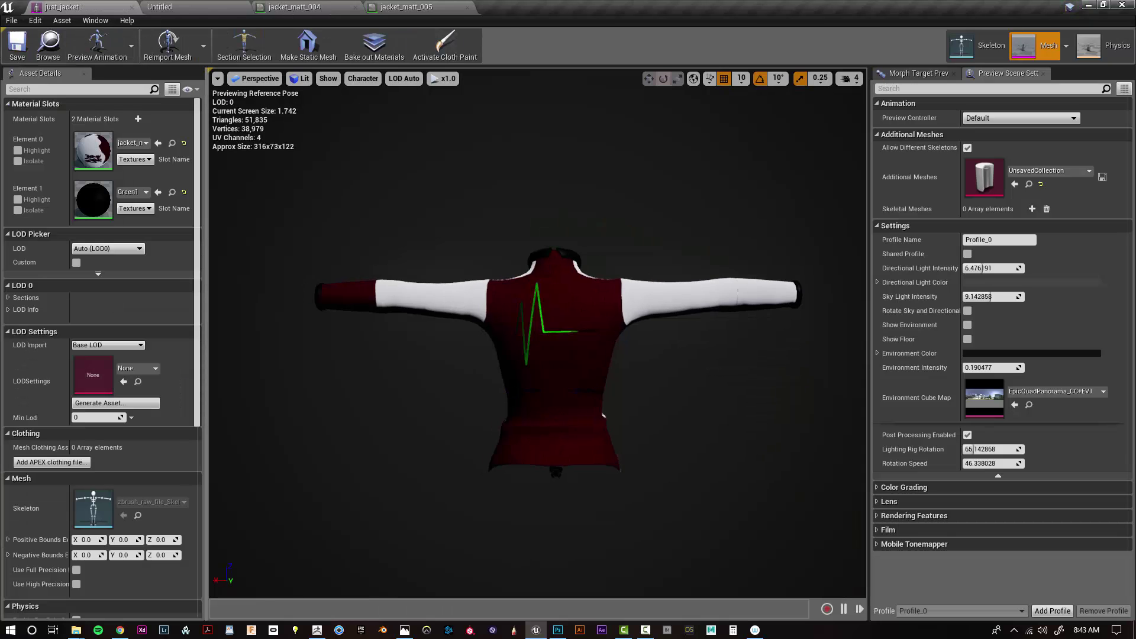
{"action": "left_click_drag", "start_coordinate": [533, 355], "coordinate": [615, 334], "text": "alt"}
{"action": "left_click_drag", "start_coordinate": [717, 448], "coordinate": [717, 456], "text": "alt"}
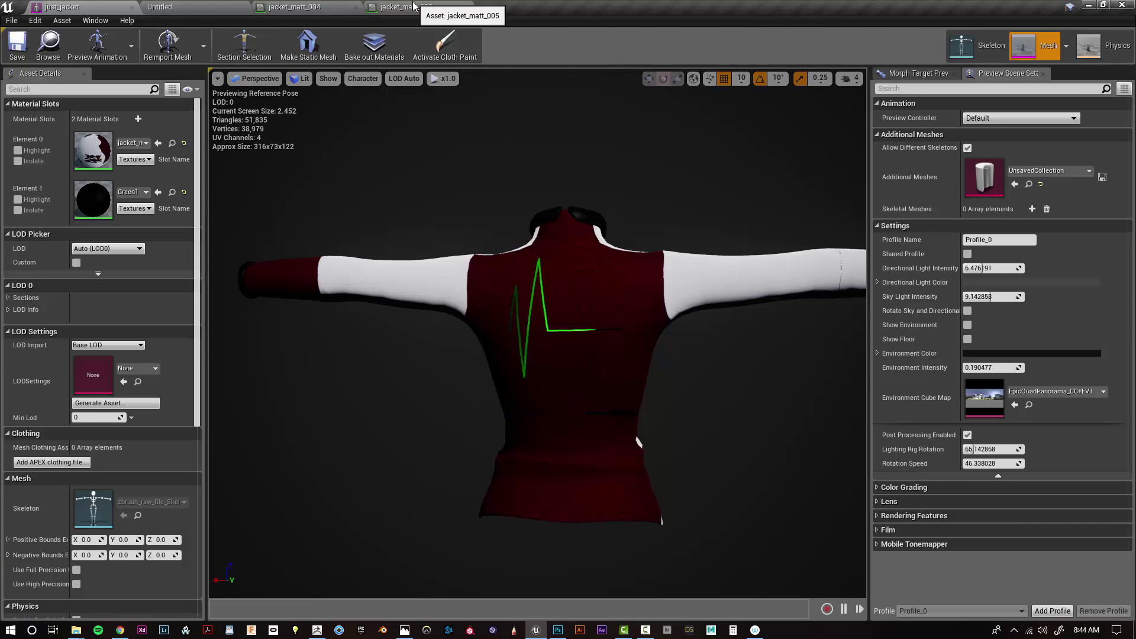
- Connect the blue and red beams' Blend_Screen result to input B of the Multiply beside the lower striped texture
{"action": "left_click", "coordinate": [289, 6]}
{"action": "scroll", "coordinate": [1034, 414], "scroll_direction": "down", "scroll_amount": 1}
{"action": "right_click_drag", "start_coordinate": [1034, 414], "coordinate": [743, 498]}
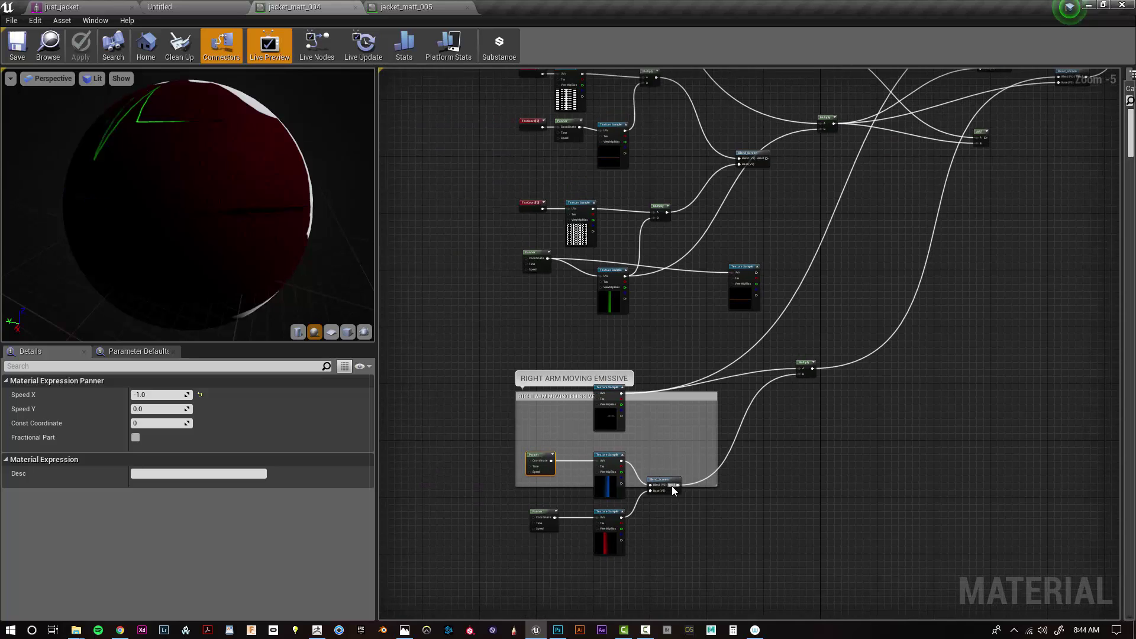
{"action": "left_click_drag", "start_coordinate": [678, 485], "coordinate": [655, 218]}
{"action": "scroll", "coordinate": [637, 293], "scroll_direction": "up", "scroll_amount": 2}
{"action": "scroll", "coordinate": [640, 336], "scroll_direction": "down", "scroll_amount": 3}
{"action": "right_click_drag", "start_coordinate": [769, 259], "coordinate": [744, 272]}
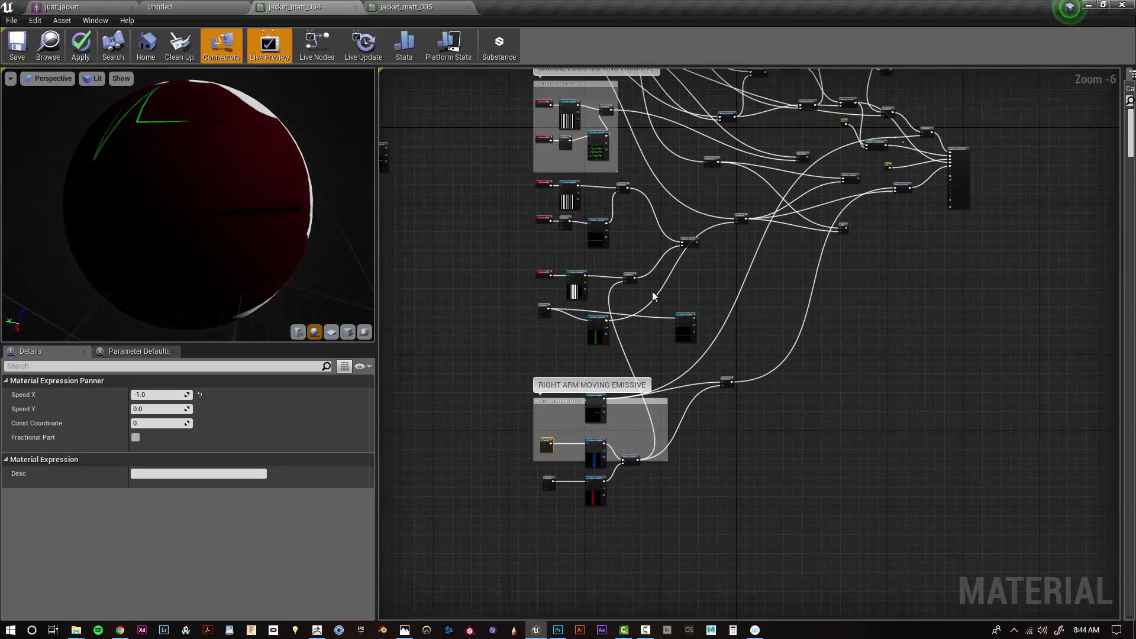
- Connect the blue and red beams' Blend_Screen result to the Base input of the pulse graphic's Blend_Screen
{"action": "right_click_drag", "start_coordinate": [655, 297], "coordinate": [617, 229]}
{"action": "left_click", "coordinate": [599, 391]}
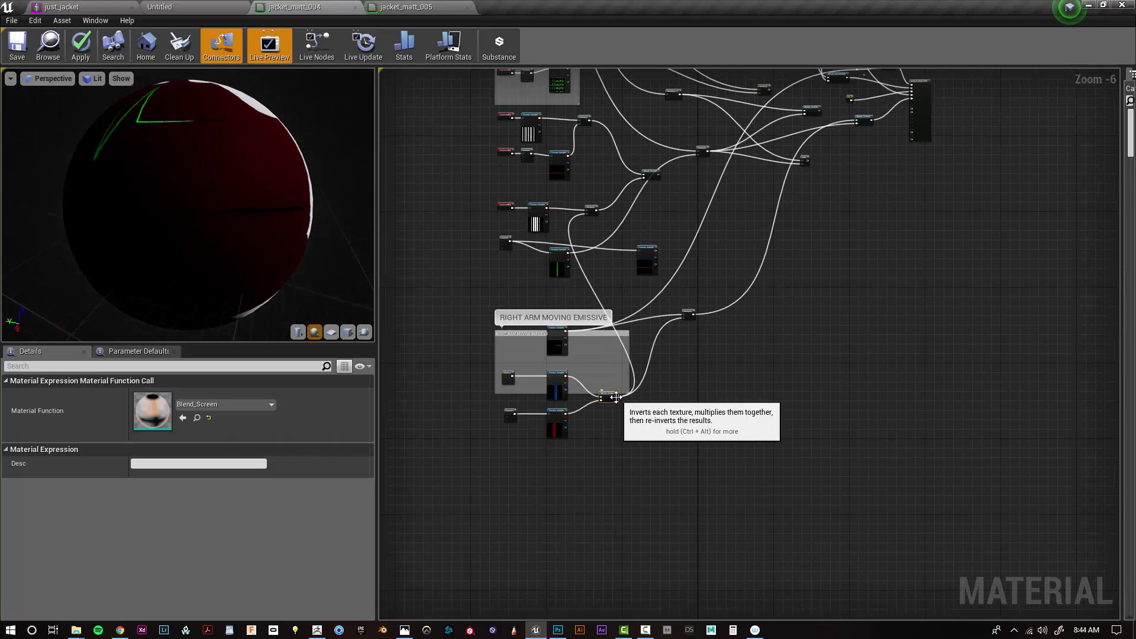
{"action": "scroll", "coordinate": [599, 391], "scroll_direction": "up", "scroll_amount": 3}
{"action": "left_click_drag", "start_coordinate": [619, 391], "coordinate": [832, 195]}
{"action": "scroll", "coordinate": [784, 290], "scroll_direction": "down", "scroll_amount": 3}
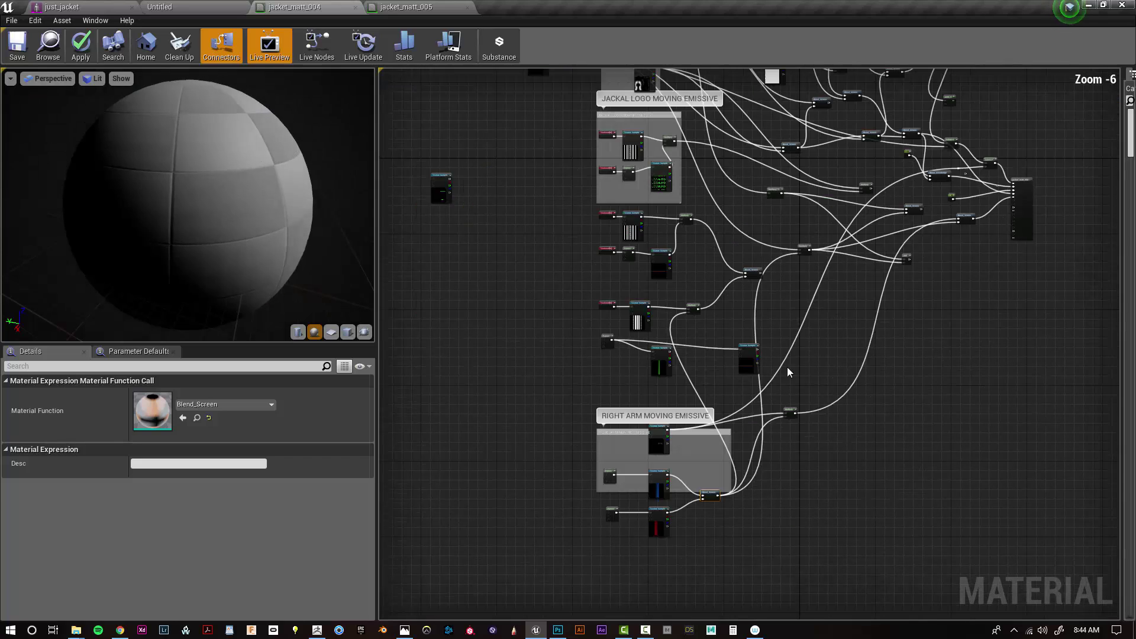
- Connect the green beam texture to input B of the waist band Multiply, save, and check the jacket preview
{"action": "scroll", "coordinate": [800, 503], "scroll_direction": "up", "scroll_amount": 2}
{"action": "left_click_drag", "start_coordinate": [537, 201], "coordinate": [770, 333]}
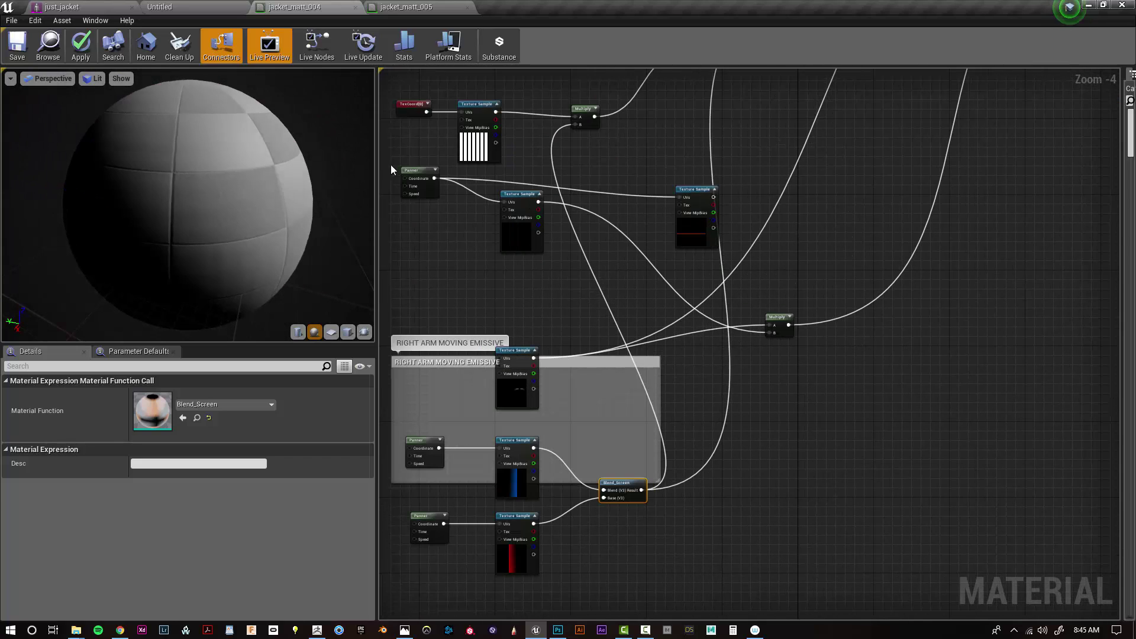
{"action": "left_click", "coordinate": [22, 56]}
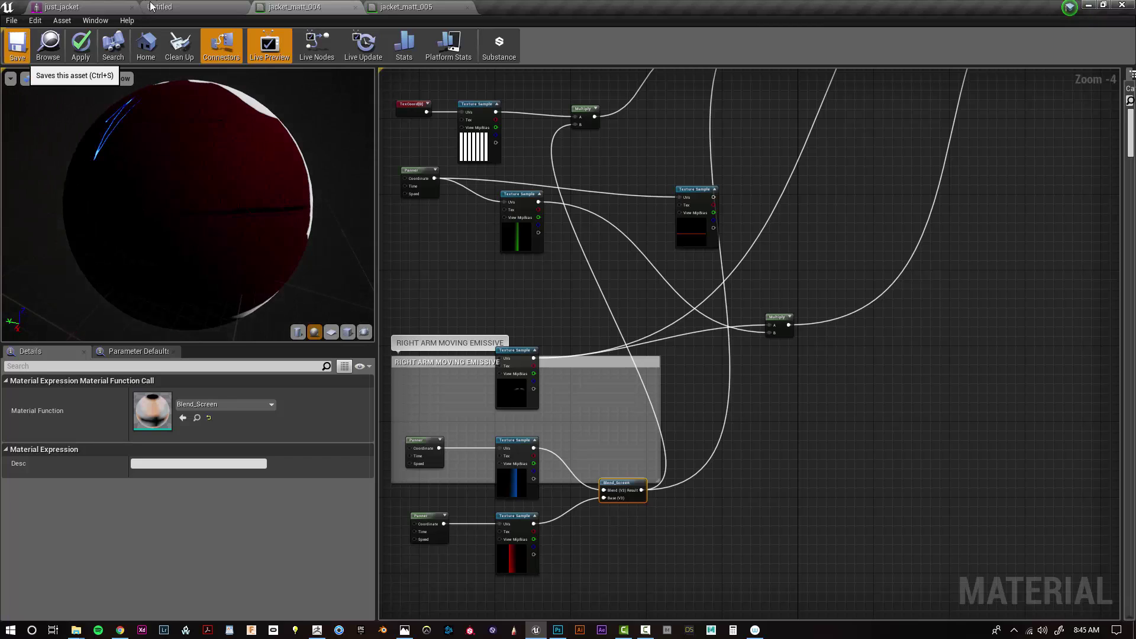
{"action": "left_click", "coordinate": [83, 6]}
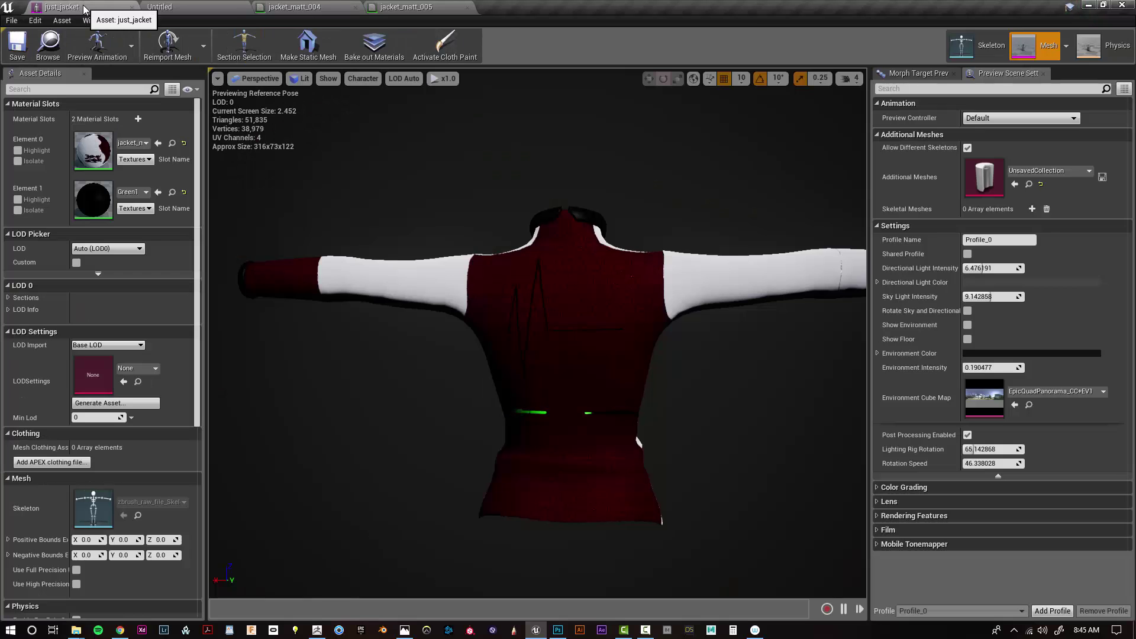
- In jacket_matt_004, set Speed X to 0.476191 on the Panner driving the red beam texture
{"action": "left_click", "coordinate": [281, 6]}
{"action": "right_click_drag", "start_coordinate": [430, 461], "coordinate": [618, 269]}
{"action": "scroll", "coordinate": [618, 269], "scroll_direction": "up", "scroll_amount": 3}
{"action": "left_click", "coordinate": [629, 278]}
{"action": "left_click", "coordinate": [629, 377]}
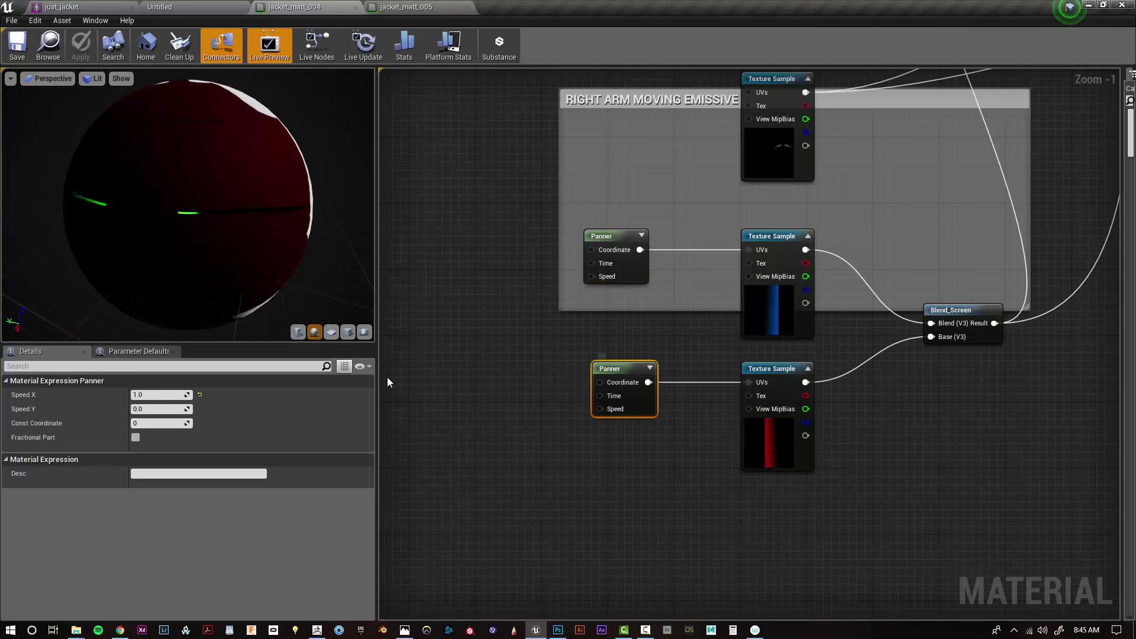
{"action": "left_click", "coordinate": [168, 395]}
{"action": "type", "text": ".476191"}
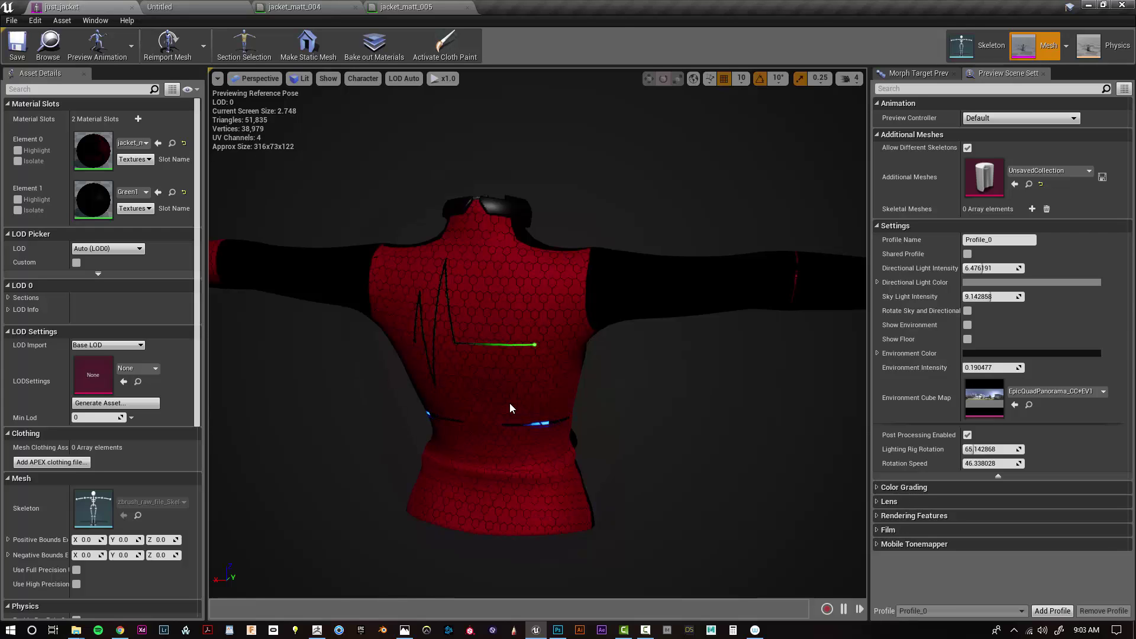
- Assign the jacket_matt_005 material to Element 0 of the just_jacket mesh
{"action": "left_click_drag", "start_coordinate": [510, 403], "coordinate": [573, 377], "text": "alt"}
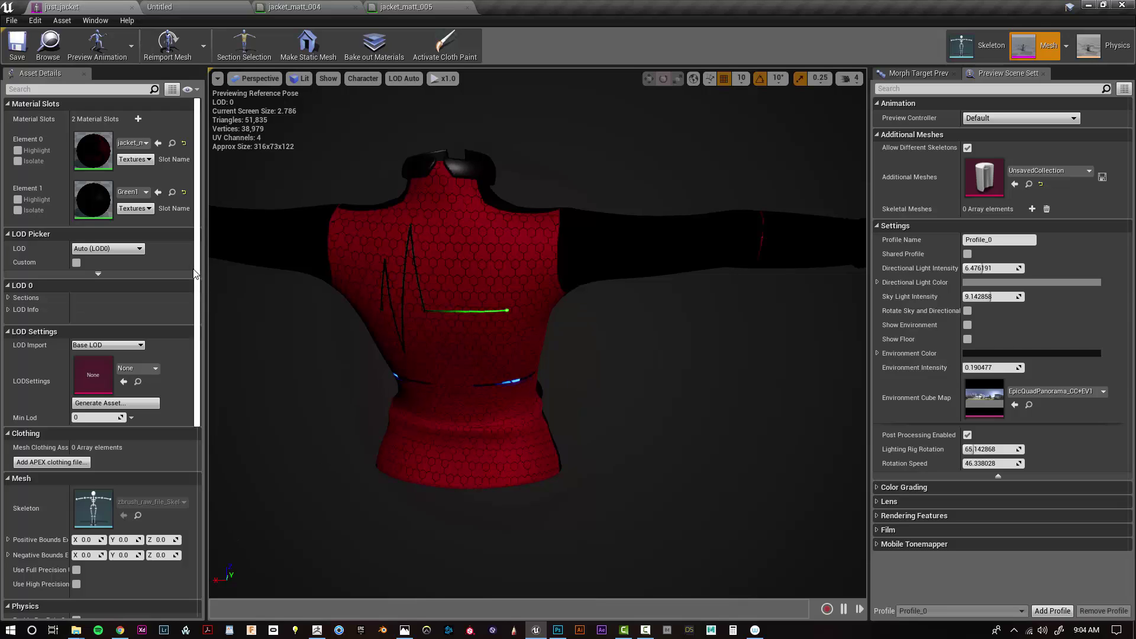
{"action": "left_click", "coordinate": [133, 145]}
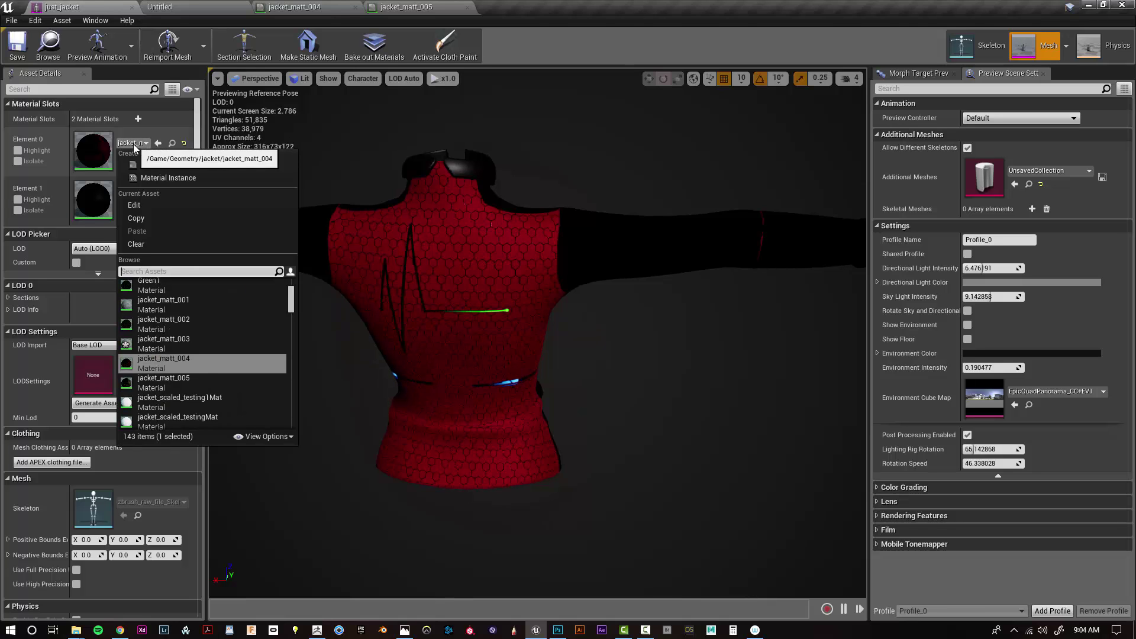
{"action": "left_click", "coordinate": [204, 383]}
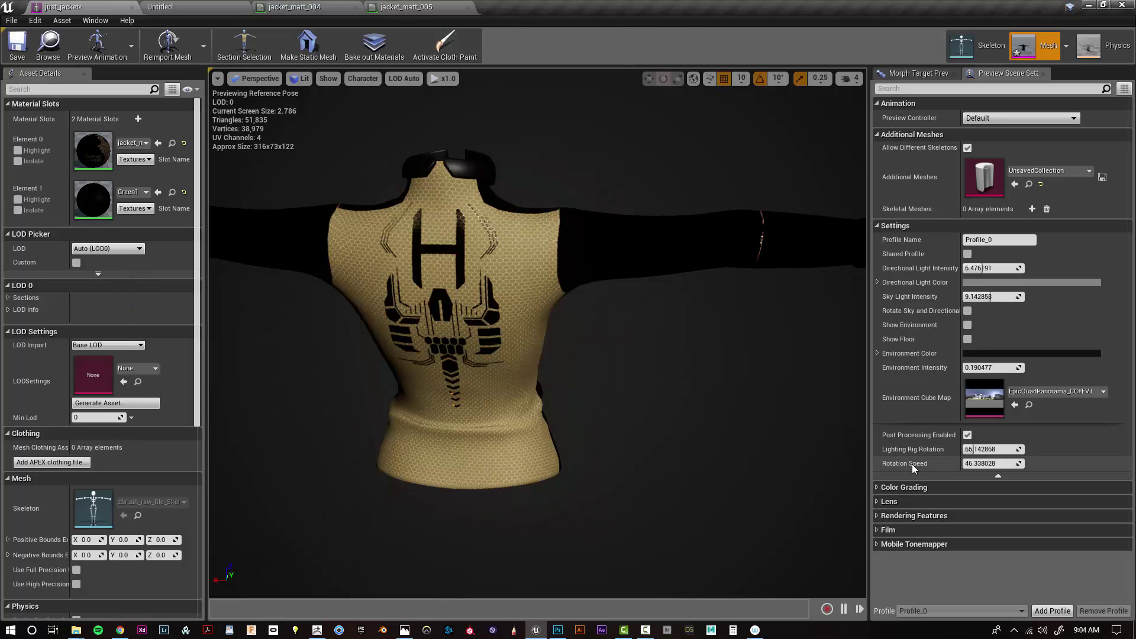
- Examine the scorpion graphic on the jacket's back and the orange light moving through it
{"action": "mouse_move", "coordinate": [583, 475]}
{"action": "left_mouse_down", "text": "alt"}
{"action": "mouse_move", "coordinate": [639, 521]}
{"action": "mouse_move", "coordinate": [584, 475]}
{"action": "left_mouse_up", "text": "alt"}
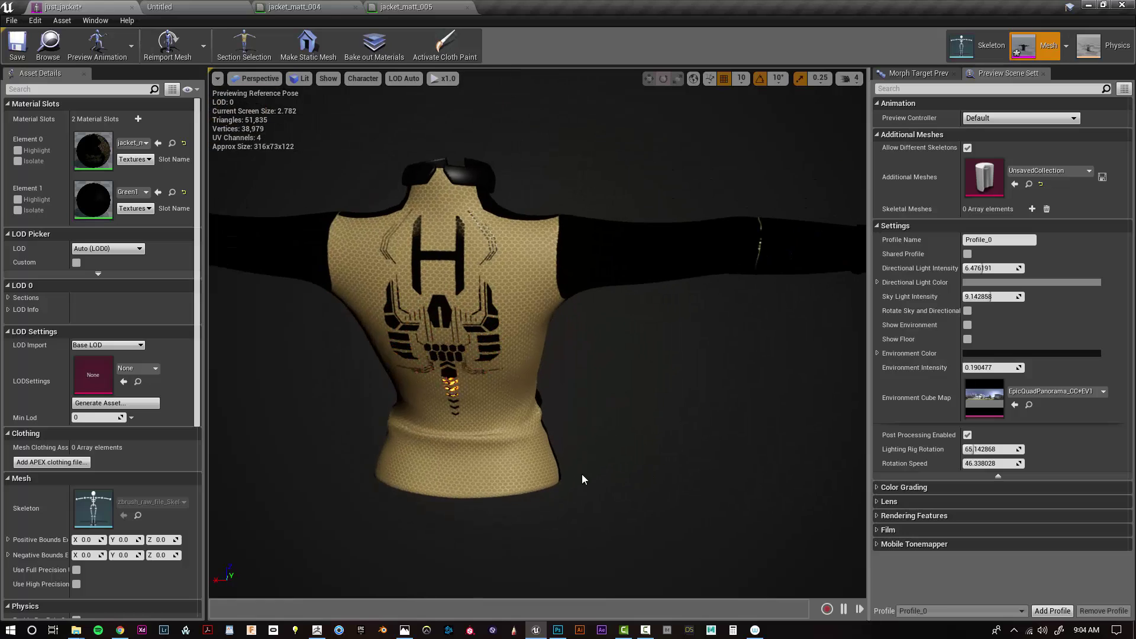
{"action": "mouse_move", "coordinate": [584, 475]}
{"action": "right_mouse_down", "text": "alt"}
{"action": "mouse_move", "coordinate": [524, 475]}
{"action": "mouse_move", "coordinate": [566, 473]}
{"action": "right_mouse_up", "text": "alt"}
{"action": "middle_click_drag", "start_coordinate": [565, 474], "coordinate": [527, 450], "text": "alt"}
{"action": "left_click_drag", "start_coordinate": [418, 474], "coordinate": [468, 486], "text": "alt"}
{"action": "right_click_drag", "start_coordinate": [418, 474], "coordinate": [473, 474], "text": "alt"}
{"action": "left_click_drag", "start_coordinate": [418, 474], "coordinate": [397, 482], "text": "alt"}
{"action": "mouse_move", "coordinate": [418, 474]}
{"action": "right_mouse_down", "text": "alt"}
{"action": "mouse_move", "coordinate": [355, 474]}
{"action": "mouse_move", "coordinate": [397, 474]}
{"action": "right_mouse_up", "text": "alt"}
{"action": "left_click_drag", "start_coordinate": [418, 474], "coordinate": [521, 464], "text": "alt"}
{"action": "middle_click_drag", "start_coordinate": [560, 470], "coordinate": [597, 423], "text": "alt"}
{"action": "left_click_drag", "start_coordinate": [429, 399], "coordinate": [482, 408], "text": "alt"}
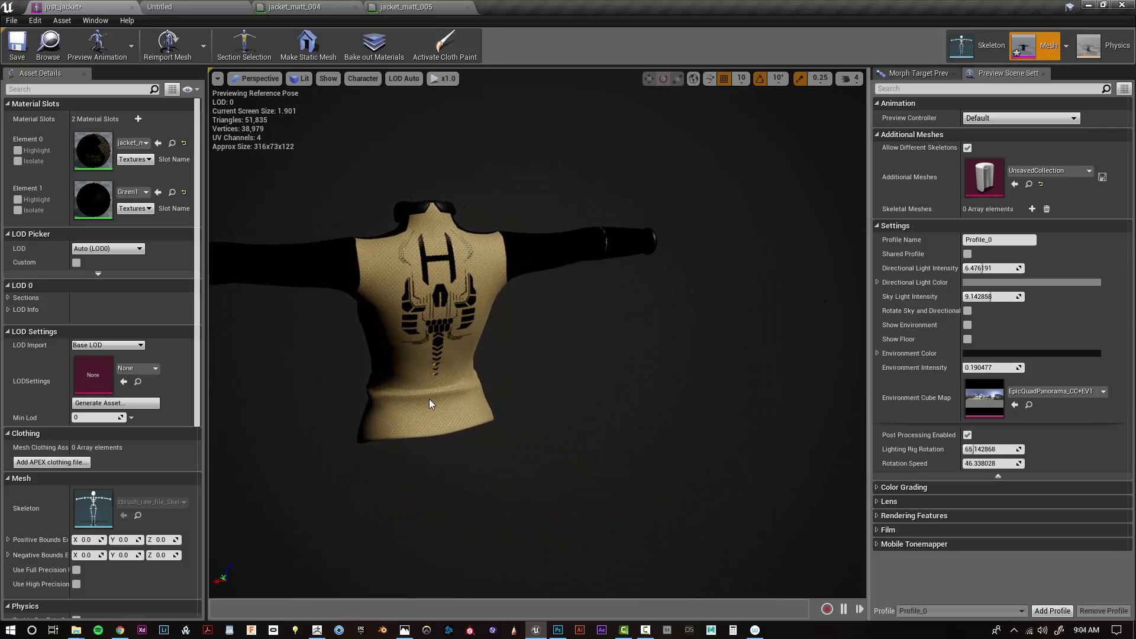
{"action": "right_click_drag", "start_coordinate": [435, 402], "coordinate": [497, 402], "text": "alt"}
{"action": "left_click_drag", "start_coordinate": [435, 401], "coordinate": [527, 438], "text": "alt"}
{"action": "mouse_move", "coordinate": [514, 427]}
{"action": "right_mouse_down", "text": "alt"}
{"action": "mouse_move", "coordinate": [467, 428]}
{"action": "mouse_move", "coordinate": [574, 427]}
{"action": "mouse_move", "coordinate": [500, 427]}
{"action": "right_mouse_up", "text": "alt"}
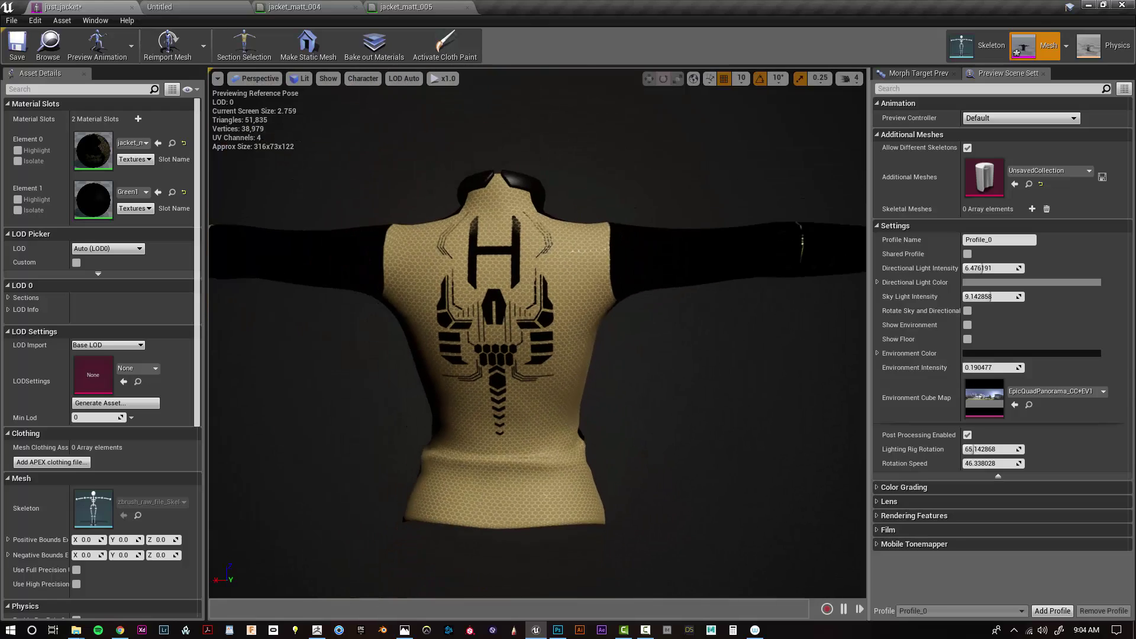
{"action": "mouse_move", "coordinate": [514, 427]}
{"action": "left_mouse_down", "text": "alt"}
{"action": "mouse_move", "coordinate": [445, 431]}
{"action": "mouse_move", "coordinate": [559, 411]}
{"action": "mouse_move", "coordinate": [559, 427]}
{"action": "mouse_move", "coordinate": [497, 427]}
{"action": "mouse_move", "coordinate": [516, 435]}
{"action": "left_mouse_up", "text": "alt"}
{"action": "mouse_move", "coordinate": [499, 375]}
{"action": "right_mouse_down", "text": "alt"}
{"action": "mouse_move", "coordinate": [541, 376]}
{"action": "mouse_move", "coordinate": [499, 376]}
{"action": "right_mouse_up", "text": "alt"}
{"action": "mouse_move", "coordinate": [496, 365]}
{"action": "left_mouse_down", "text": "alt"}
{"action": "mouse_move", "coordinate": [536, 355]}
{"action": "mouse_move", "coordinate": [498, 360]}
{"action": "left_mouse_up", "text": "alt"}
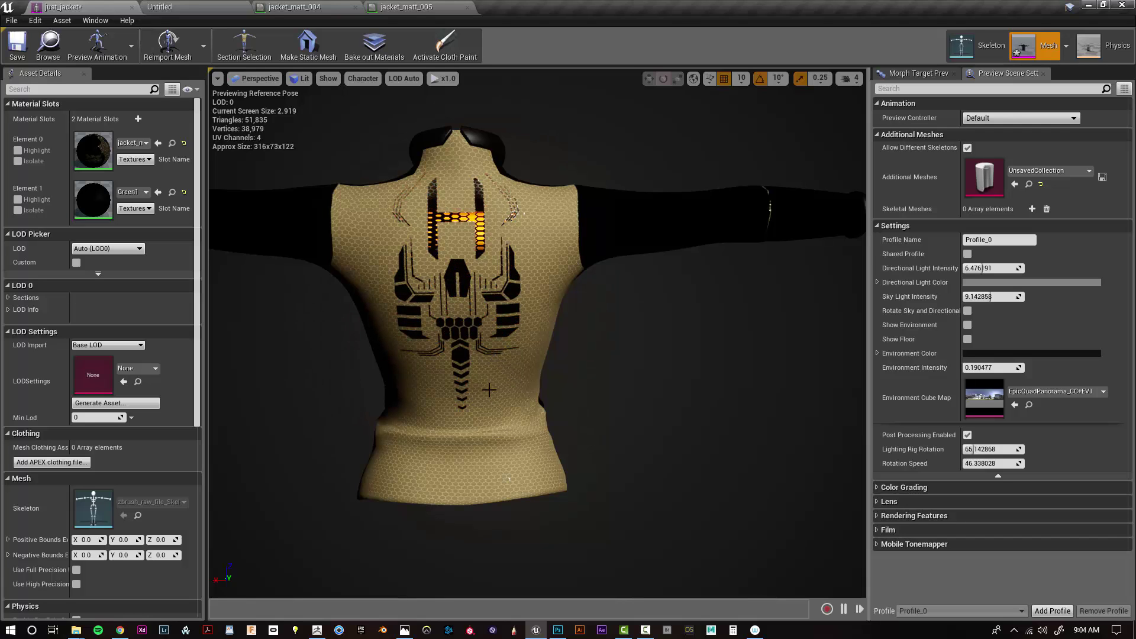
- Inspect the whole jacket with jacket_matt_005 from the back, sides and front, near and far
{"action": "scroll", "coordinate": [513, 408], "scroll_direction": "down", "scroll_amount": 4}
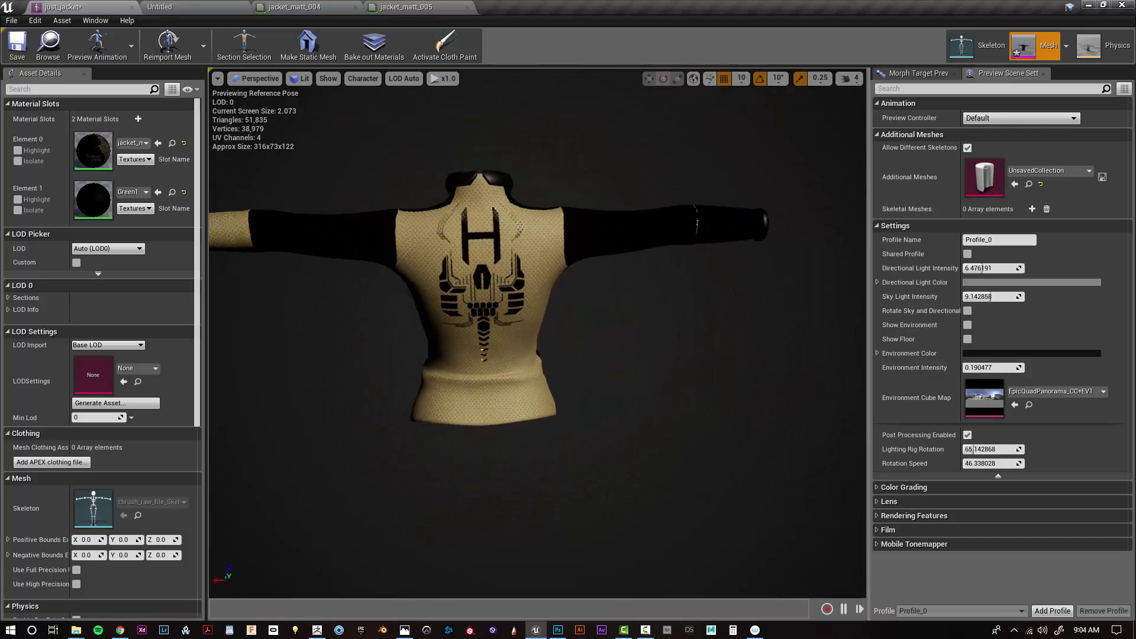
{"action": "scroll", "coordinate": [514, 408], "scroll_direction": "down", "scroll_amount": 2}
{"action": "left_click_drag", "start_coordinate": [514, 409], "coordinate": [586, 423], "text": "alt"}
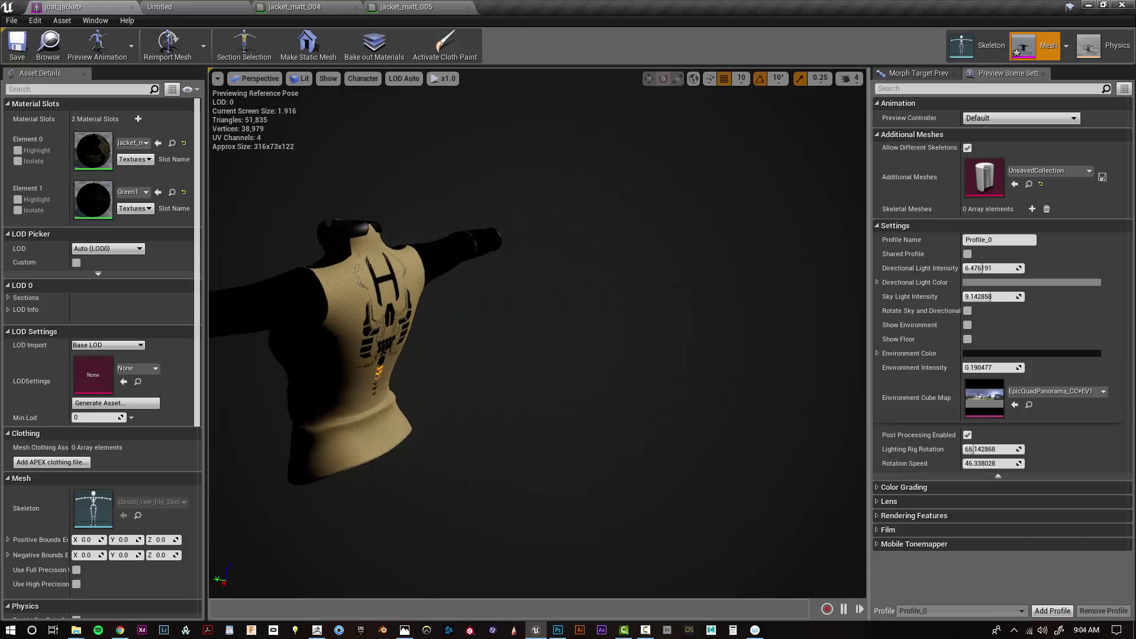
{"action": "left_click_drag", "start_coordinate": [325, 349], "coordinate": [249, 347], "text": "alt"}
{"action": "left_click_drag", "start_coordinate": [524, 243], "coordinate": [488, 243], "text": "alt"}
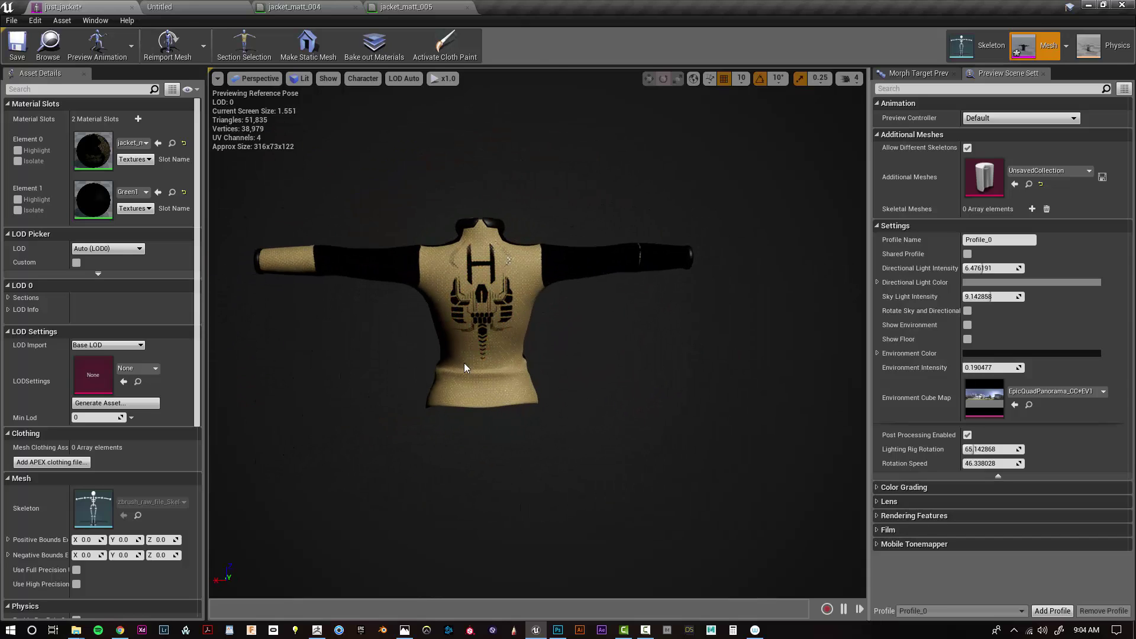
{"action": "scroll", "coordinate": [488, 326], "scroll_direction": "up", "scroll_amount": 5}
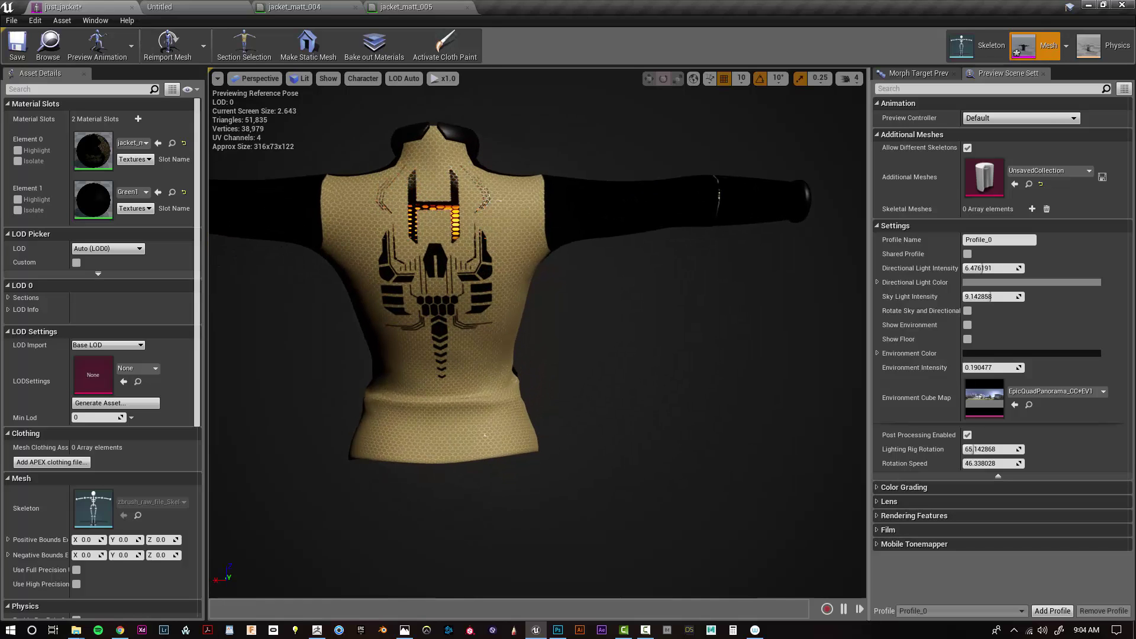
{"action": "left_click_drag", "start_coordinate": [488, 326], "coordinate": [521, 323], "text": "alt"}
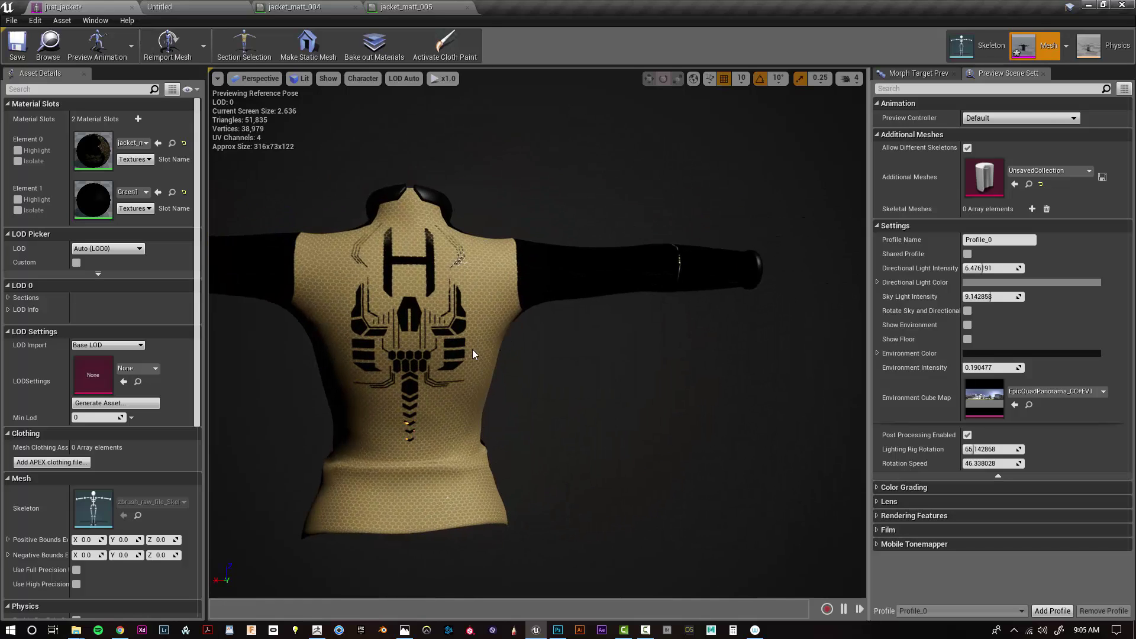
{"action": "scroll", "coordinate": [473, 349], "scroll_direction": "down", "scroll_amount": 3}
{"action": "mouse_move", "coordinate": [454, 338]}
{"action": "left_mouse_down", "text": "alt"}
{"action": "mouse_move", "coordinate": [497, 339]}
{"action": "mouse_move", "coordinate": [432, 339]}
{"action": "left_mouse_up", "text": "alt"}
{"action": "scroll", "coordinate": [455, 338], "scroll_direction": "up", "scroll_amount": 2}
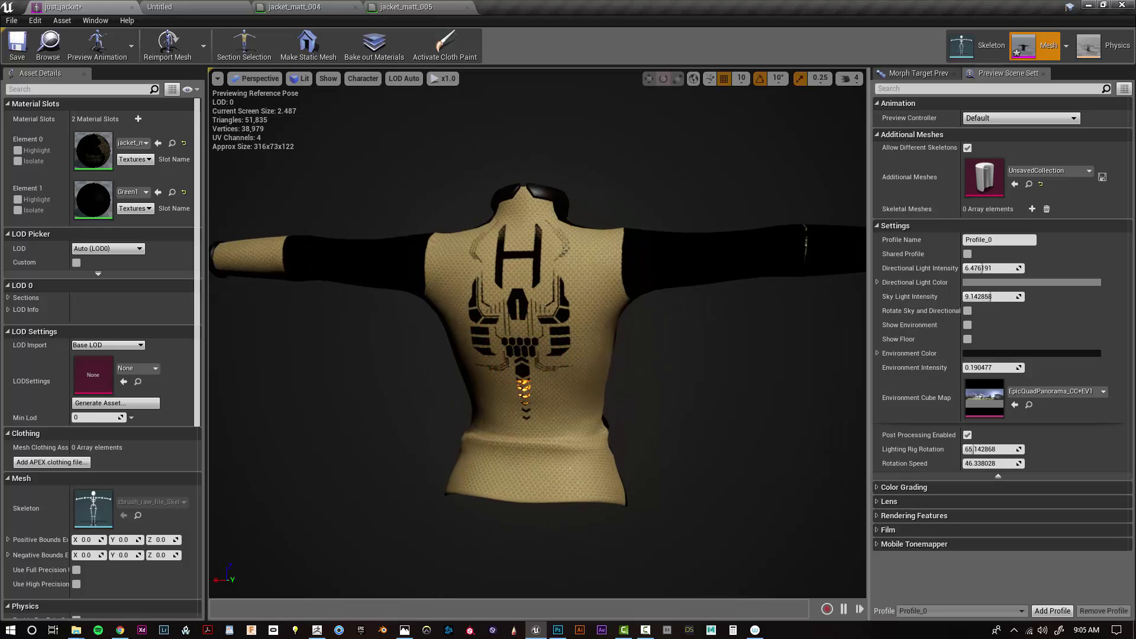
{"action": "left_click_drag", "start_coordinate": [503, 338], "coordinate": [515, 320], "text": "alt"}
{"action": "scroll", "coordinate": [515, 319], "scroll_direction": "down", "scroll_amount": 3}
{"action": "middle_click_drag", "start_coordinate": [553, 211], "coordinate": [639, 261], "text": "alt"}
{"action": "left_click_drag", "start_coordinate": [639, 260], "coordinate": [604, 266], "text": "alt"}
{"action": "middle_click_drag", "start_coordinate": [485, 274], "coordinate": [536, 233], "text": "alt"}
{"action": "right_click_drag", "start_coordinate": [536, 233], "coordinate": [526, 284], "text": "alt"}
{"action": "left_click_drag", "start_coordinate": [527, 284], "coordinate": [663, 284], "text": "alt"}
{"action": "middle_click_drag", "start_coordinate": [829, 308], "coordinate": [662, 302], "text": "alt"}
{"action": "left_click_drag", "start_coordinate": [663, 302], "coordinate": [698, 302], "text": "alt"}
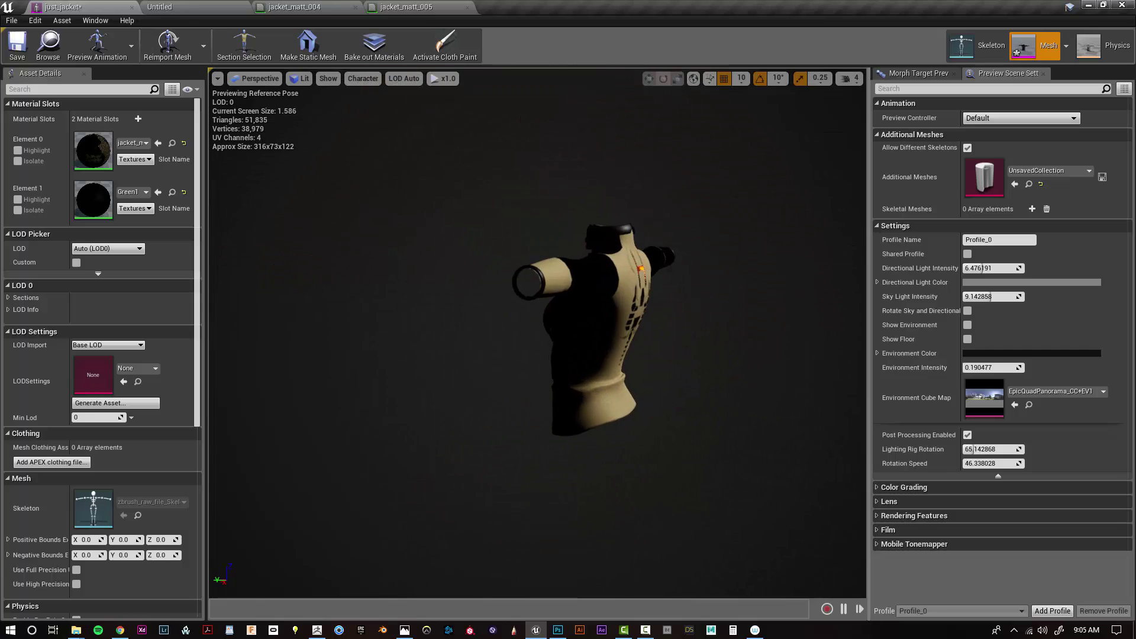
{"action": "middle_click_drag", "start_coordinate": [627, 308], "coordinate": [562, 301], "text": "alt"}
{"action": "right_click_drag", "start_coordinate": [563, 302], "coordinate": [505, 323], "text": "alt"}
{"action": "left_click_drag", "start_coordinate": [563, 359], "coordinate": [478, 373], "text": "alt"}
{"action": "right_click_drag", "start_coordinate": [478, 373], "coordinate": [536, 373], "text": "alt"}
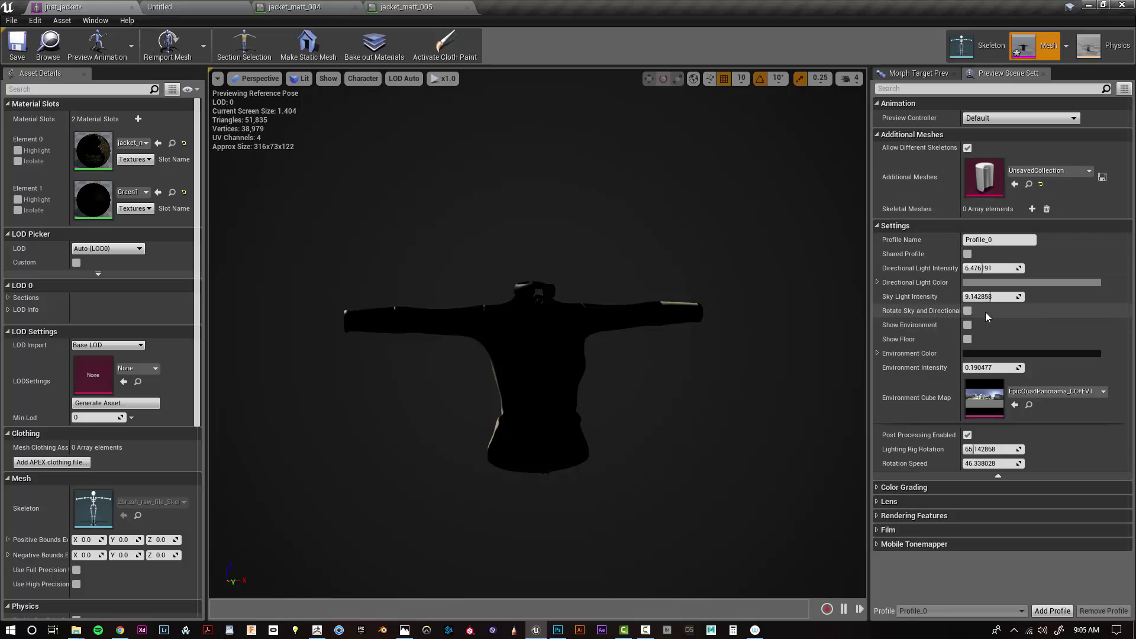
- Enable Show Environment in the jacket's preview scene and check the lit jacket
{"action": "left_click", "coordinate": [967, 325]}
{"action": "scroll", "coordinate": [557, 388], "scroll_direction": "up", "scroll_amount": 2}
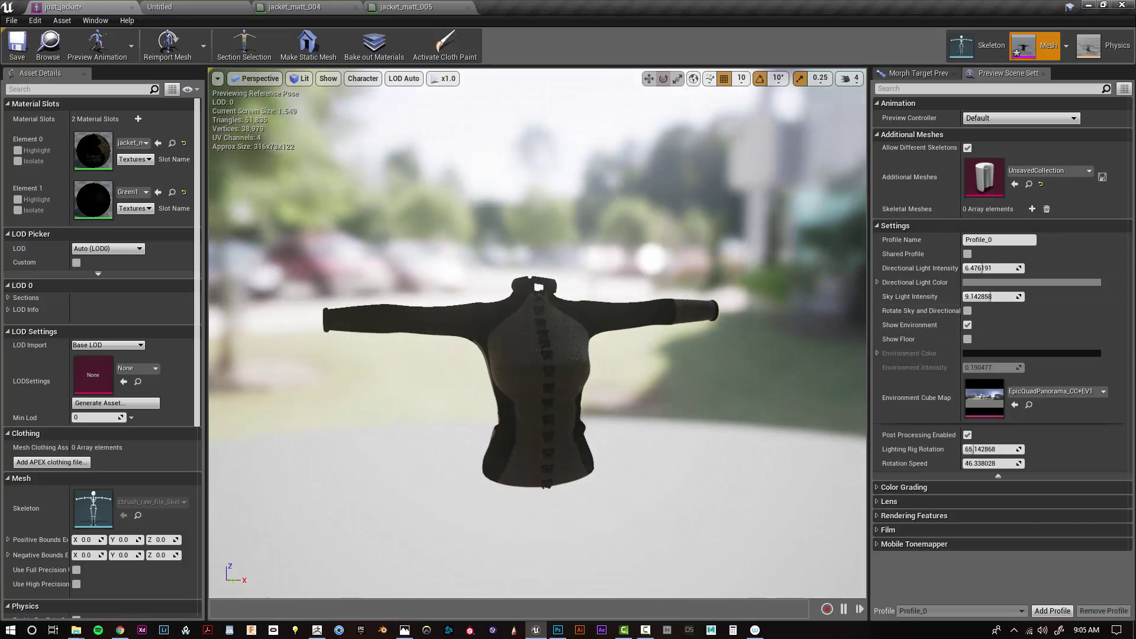
{"action": "left_click_drag", "start_coordinate": [510, 428], "coordinate": [379, 474], "text": "alt"}
{"action": "left_click_drag", "start_coordinate": [505, 397], "coordinate": [503, 391], "text": "alt"}
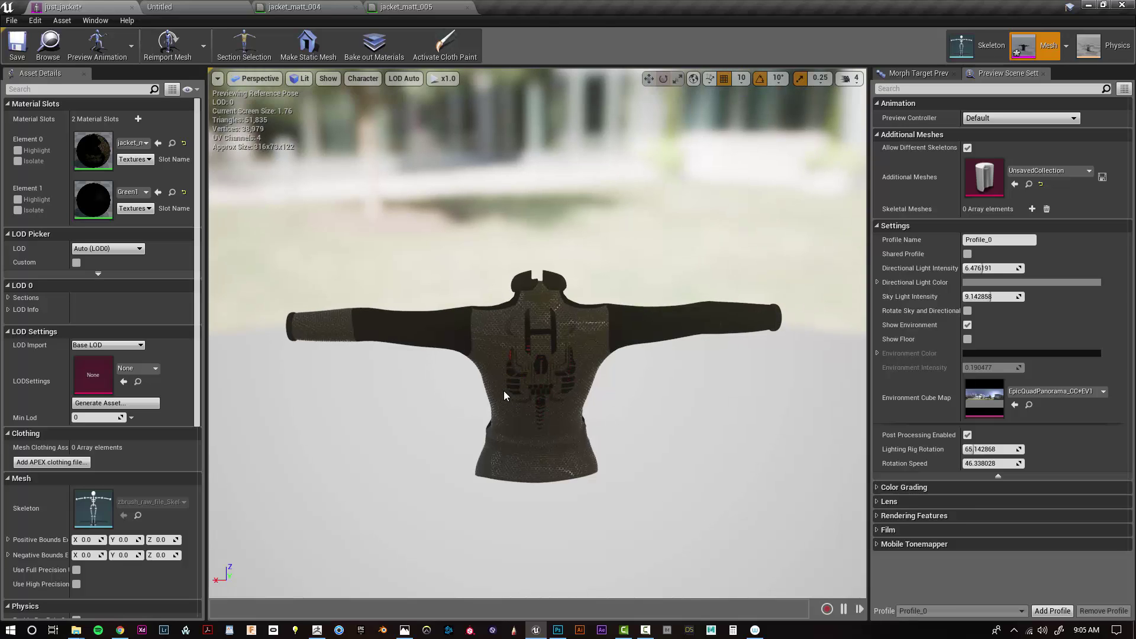
- Examine the honeycomb fabric and the moving light in the back graphic against the environment
{"action": "left_click_drag", "start_coordinate": [539, 414], "coordinate": [539, 364], "text": "alt"}
{"action": "mouse_move", "coordinate": [567, 402]}
{"action": "left_mouse_down", "text": "alt"}
{"action": "mouse_move", "coordinate": [619, 405]}
{"action": "mouse_move", "coordinate": [568, 403]}
{"action": "left_mouse_up", "text": "alt"}
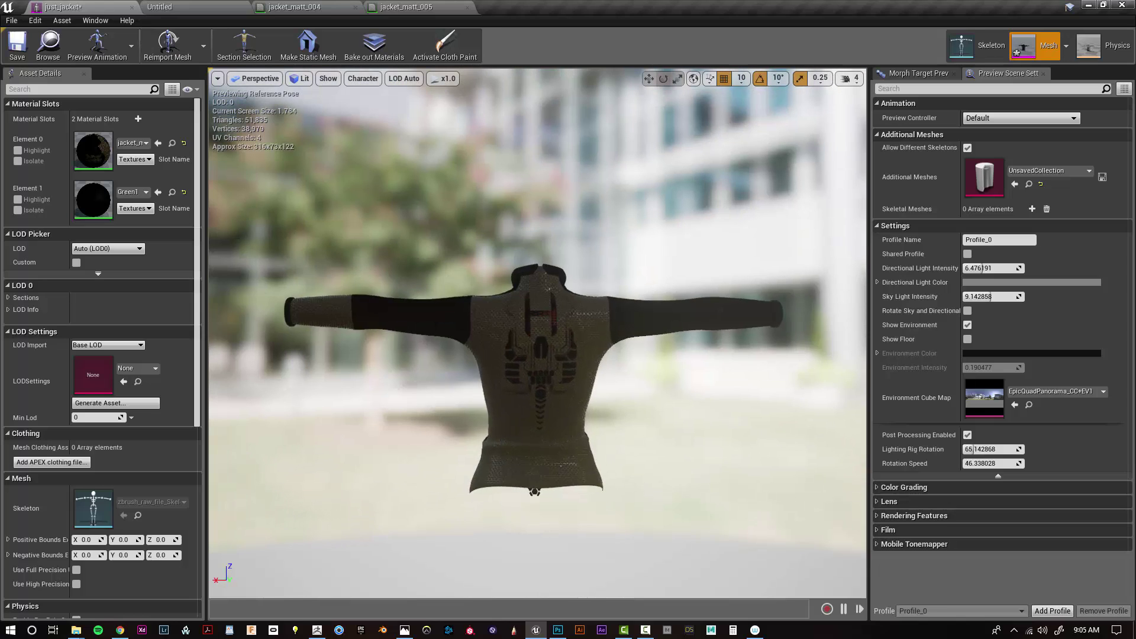
{"action": "right_click_drag", "start_coordinate": [567, 402], "coordinate": [642, 402], "text": "alt"}
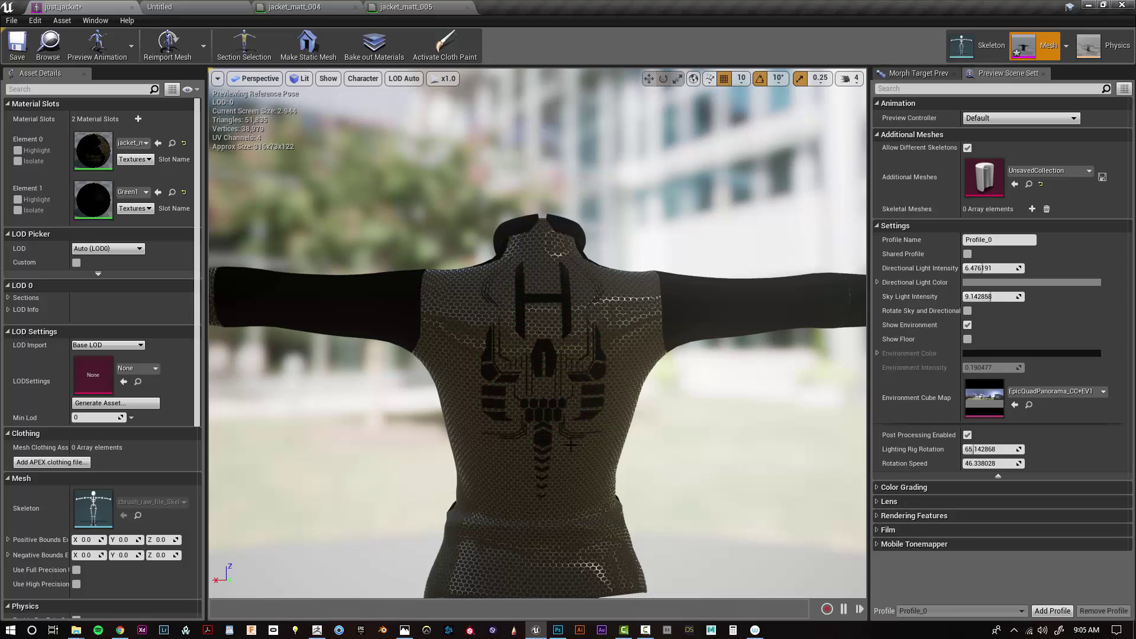
{"action": "left_click_drag", "start_coordinate": [571, 445], "coordinate": [59, 479], "text": "alt"}
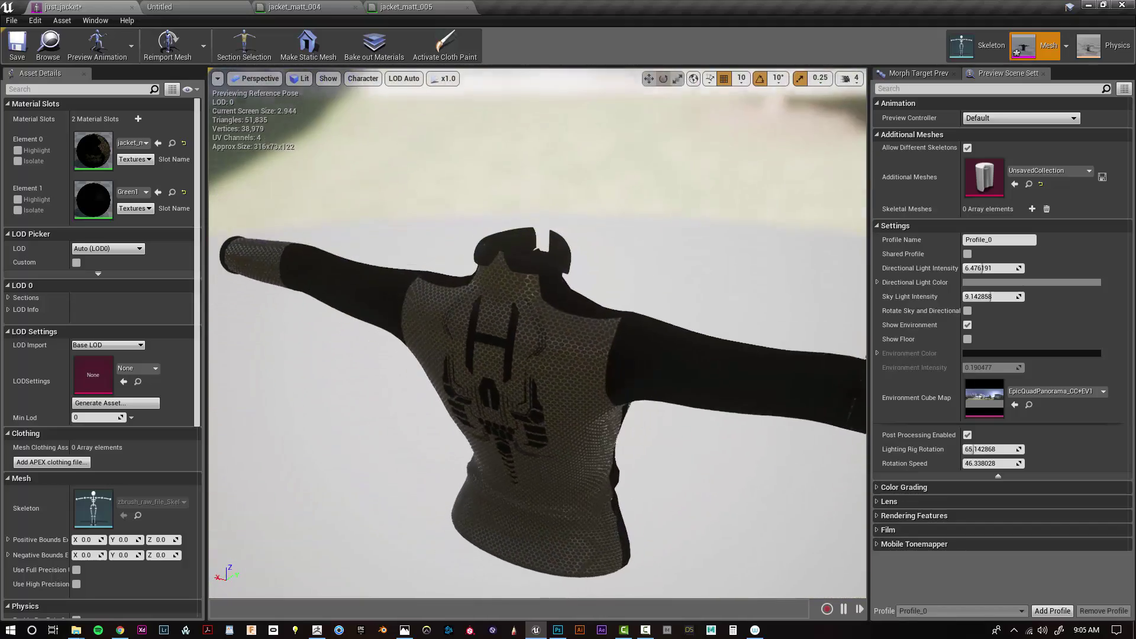
{"action": "left_click_drag", "start_coordinate": [537, 367], "coordinate": [113, 397], "text": "alt"}
{"action": "mouse_move", "coordinate": [566, 432]}
{"action": "left_mouse_down", "text": "alt"}
{"action": "mouse_move", "coordinate": [621, 432]}
{"action": "mouse_move", "coordinate": [565, 432]}
{"action": "left_mouse_up", "text": "alt"}
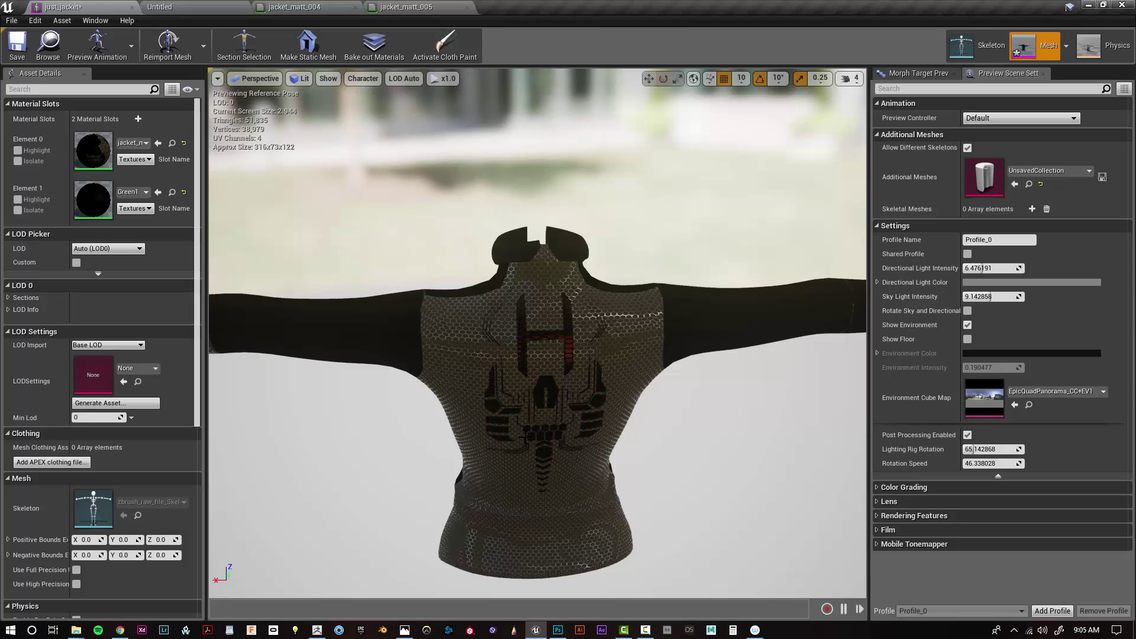
{"action": "mouse_move", "coordinate": [559, 461]}
{"action": "left_mouse_down", "text": "alt"}
{"action": "mouse_move", "coordinate": [556, 408]}
{"action": "mouse_move", "coordinate": [574, 388]}
{"action": "mouse_move", "coordinate": [414, 430]}
{"action": "mouse_move", "coordinate": [405, 444]}
{"action": "mouse_move", "coordinate": [542, 421]}
{"action": "mouse_move", "coordinate": [420, 452]}
{"action": "mouse_move", "coordinate": [550, 463]}
{"action": "left_mouse_up", "text": "alt"}
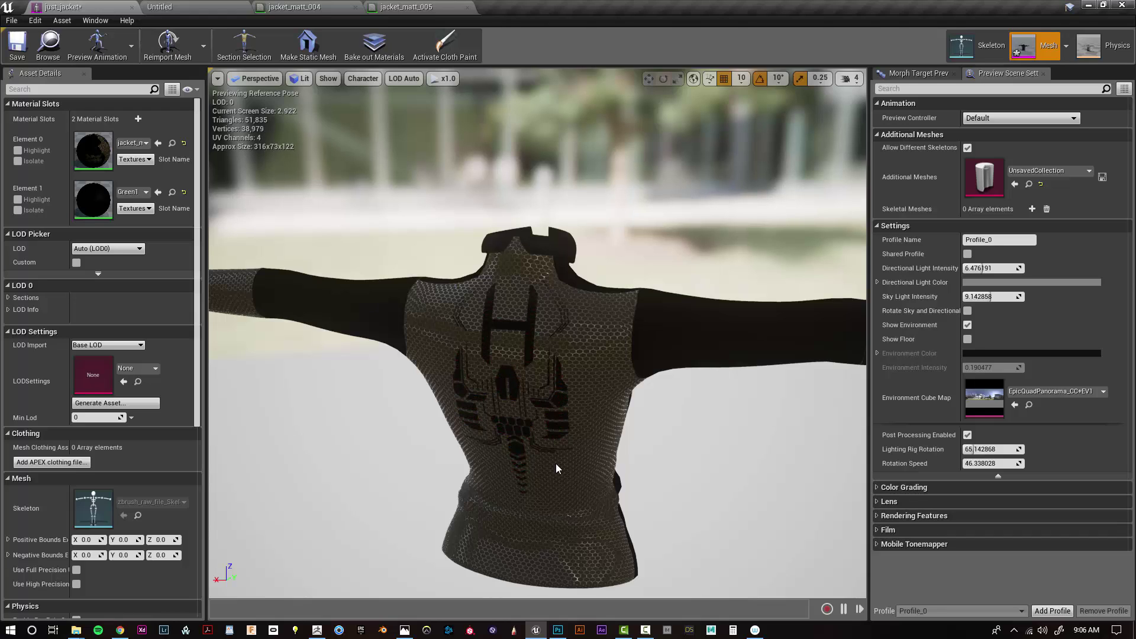
- Glance at the level's jacket asset folder, return to just_jacket, and inspect the front of the jacket
{"action": "left_click", "coordinate": [223, 6]}
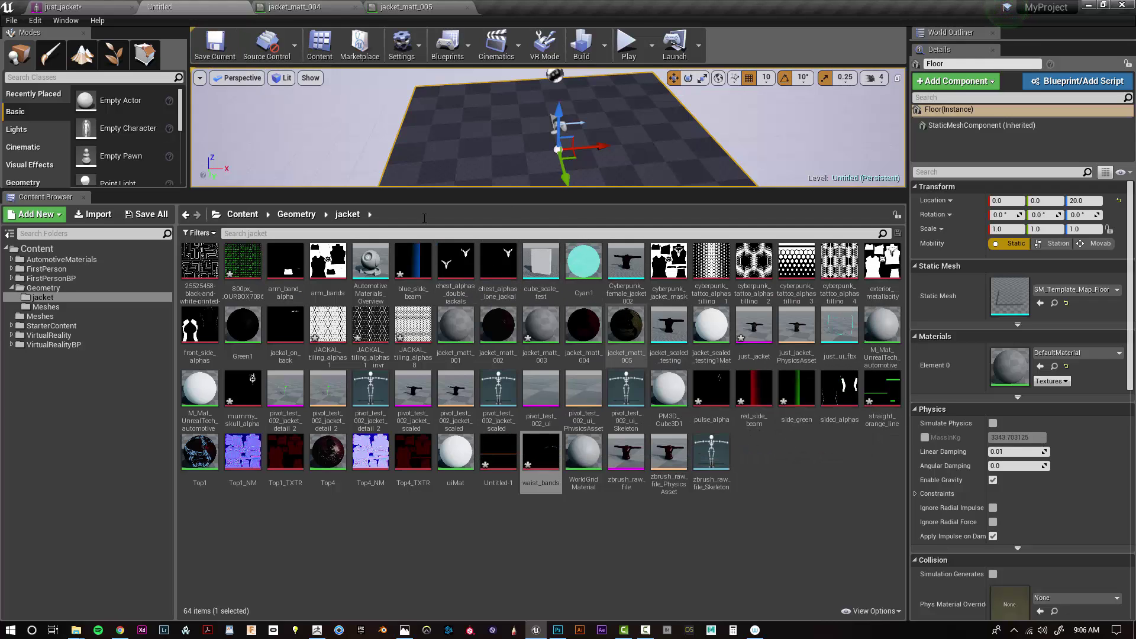
{"action": "left_click", "coordinate": [105, 9]}
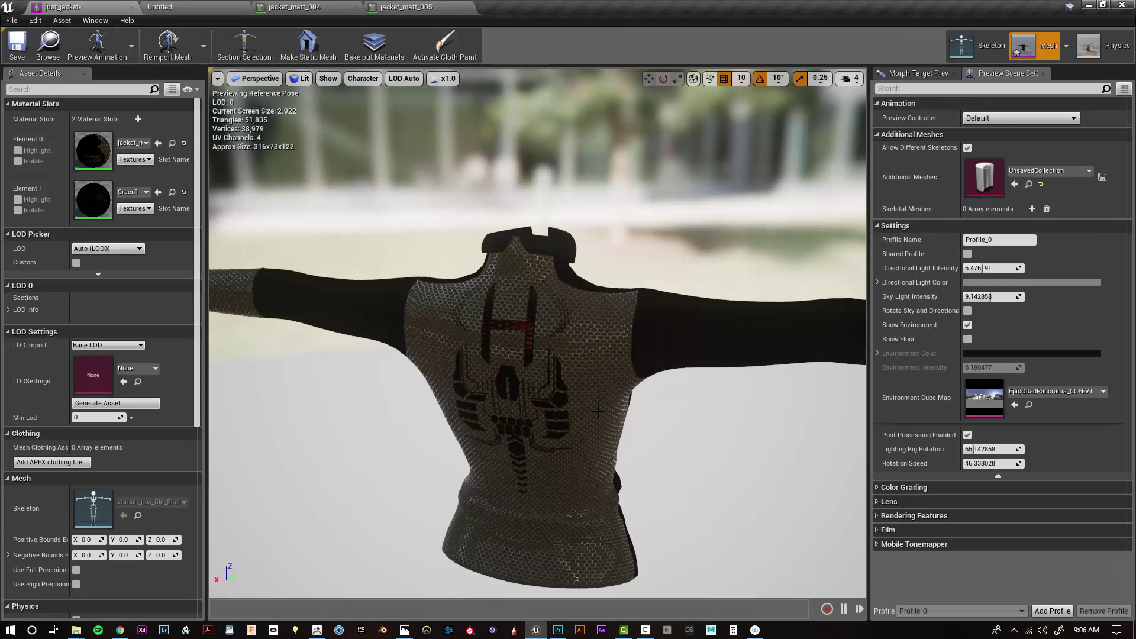
{"action": "scroll", "coordinate": [580, 445], "scroll_direction": "down", "scroll_amount": 5}
{"action": "left_click_drag", "start_coordinate": [580, 446], "coordinate": [255, 414], "text": "alt"}
{"action": "scroll", "coordinate": [370, 423], "scroll_direction": "up", "scroll_amount": 5}
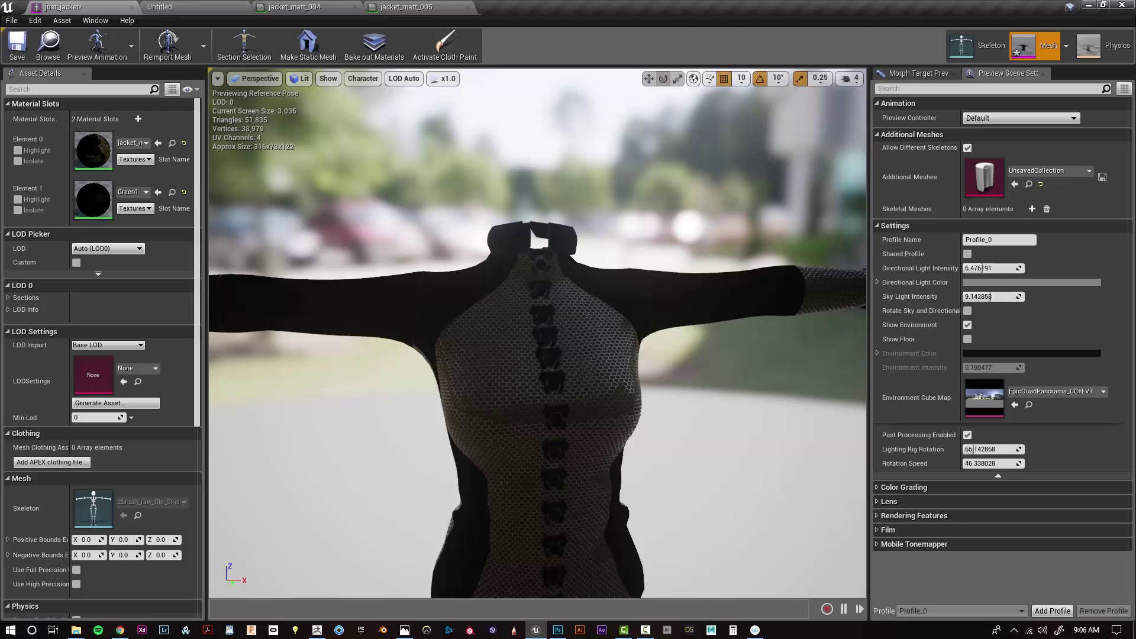
- Try jacket_matt_003 and jacket_matt_004 on Element 0 to compare them on the jacket
{"action": "left_click", "coordinate": [132, 143]}
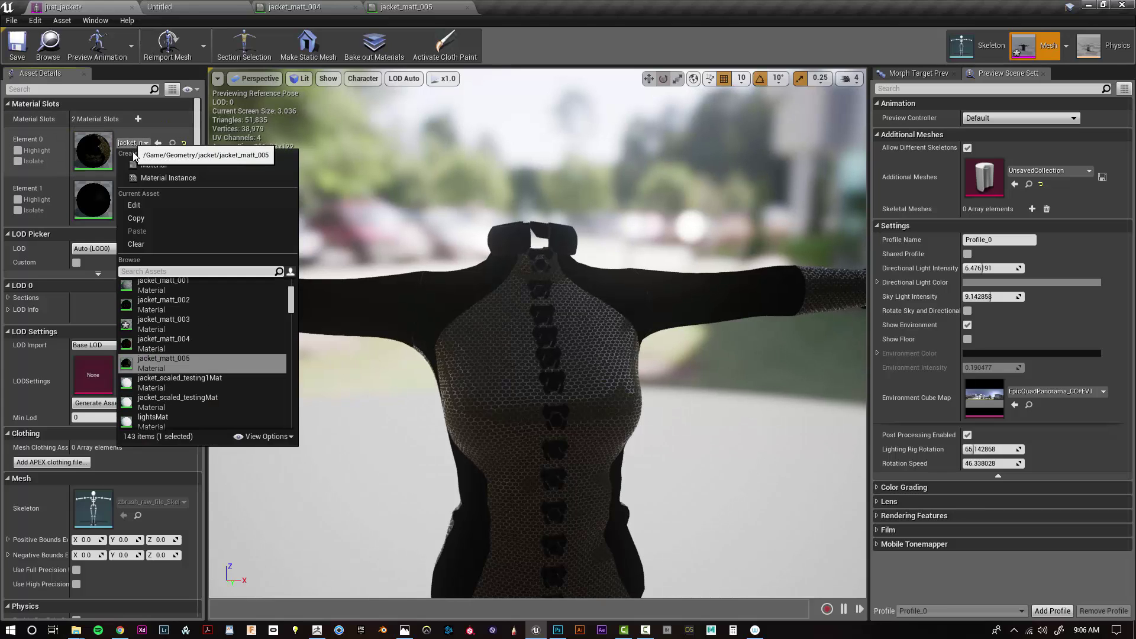
{"action": "left_click", "coordinate": [194, 319]}
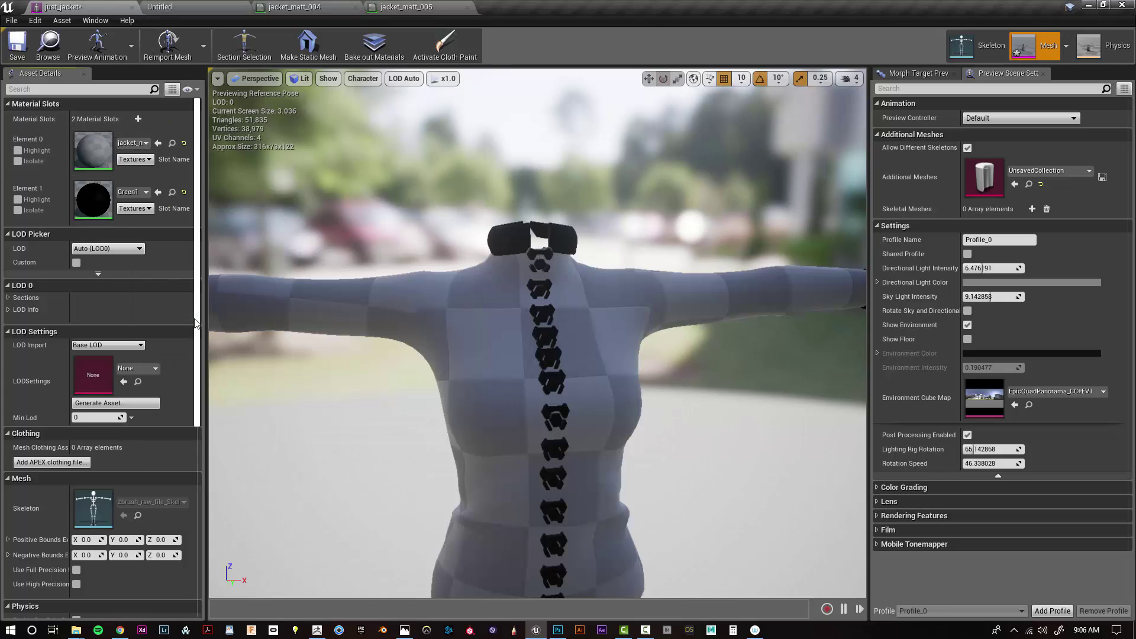
{"action": "left_click", "coordinate": [136, 143]}
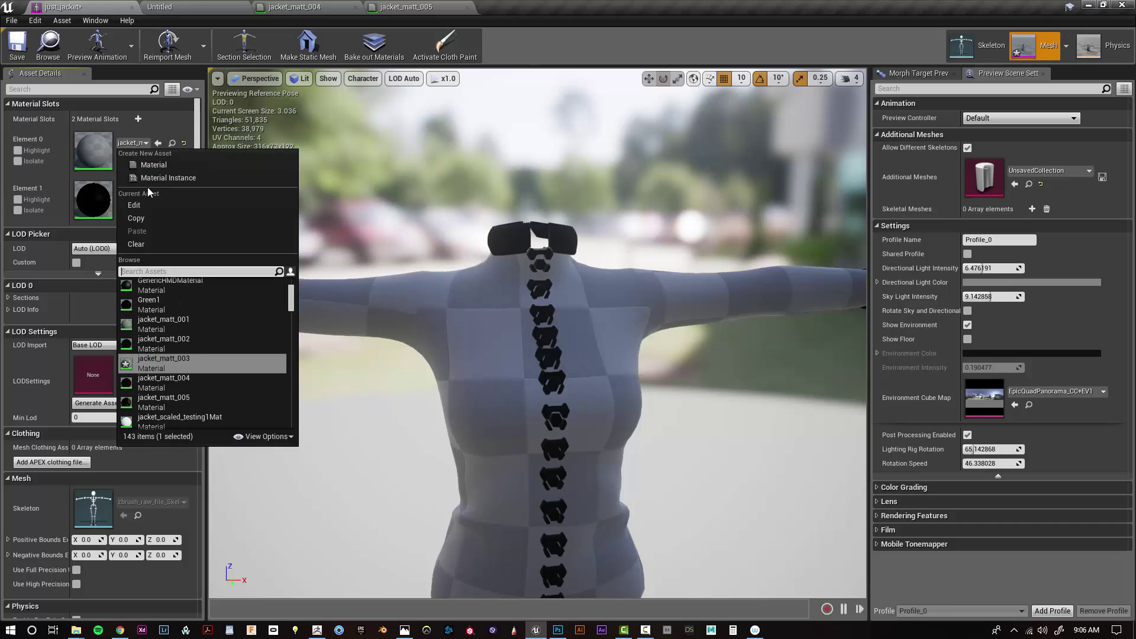
{"action": "left_click", "coordinate": [211, 381]}
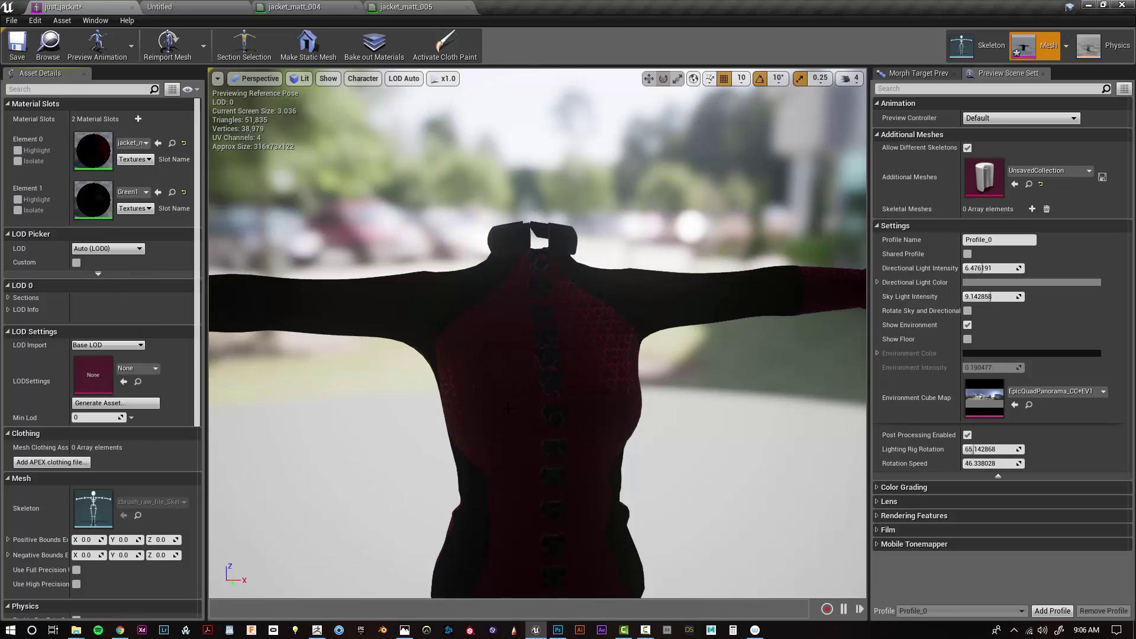
{"action": "left_click_drag", "start_coordinate": [508, 408], "coordinate": [207, 408], "text": "alt"}
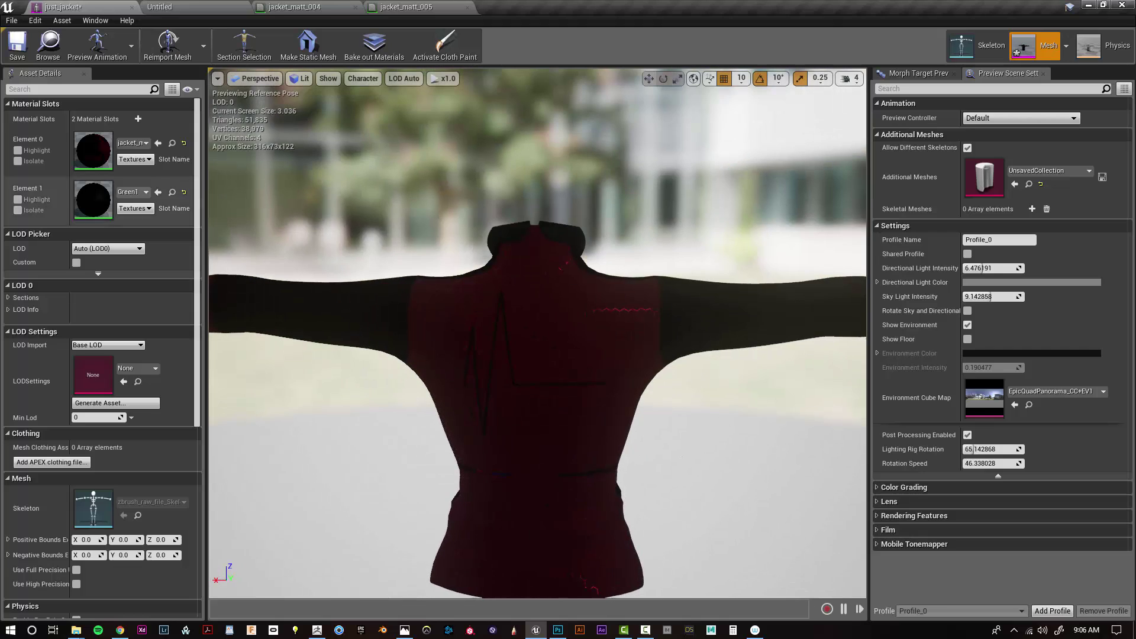
- Assign jacket_matt_005 back to Element 0 and view the jacket's back at an angle
{"action": "left_click", "coordinate": [134, 139]}
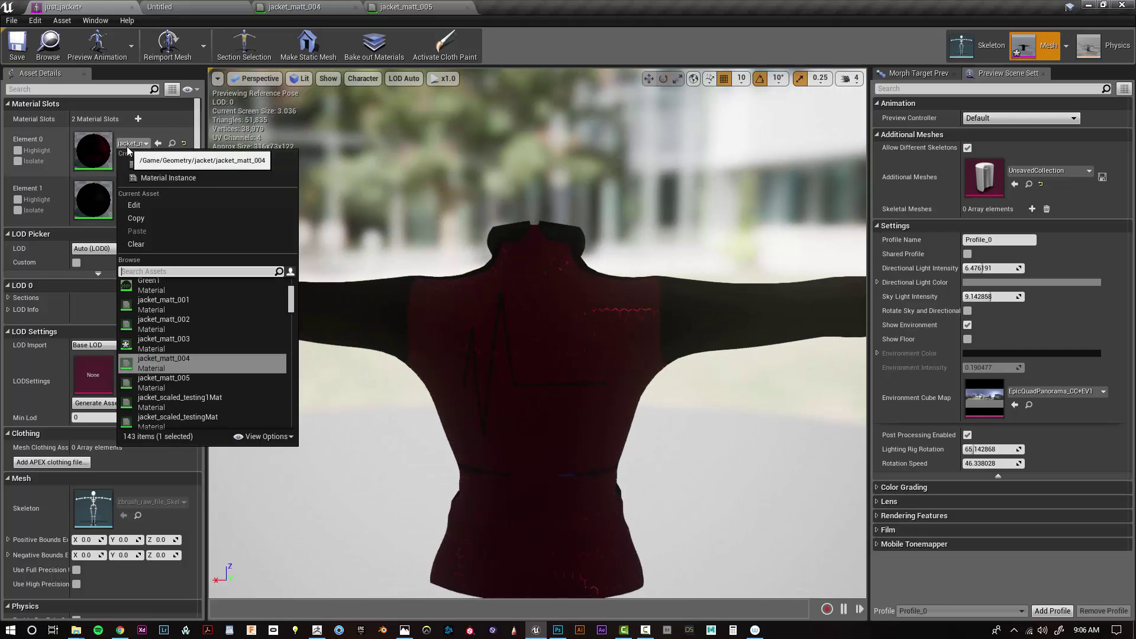
{"action": "left_click", "coordinate": [178, 377]}
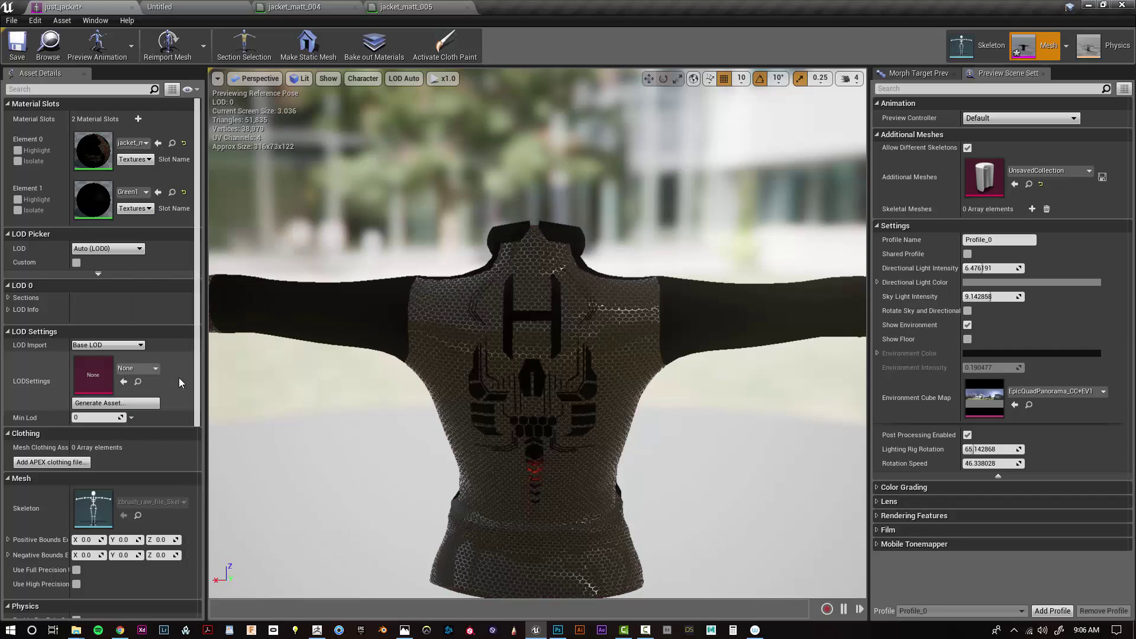
{"action": "left_click_drag", "start_coordinate": [693, 419], "coordinate": [669, 450], "text": "alt"}
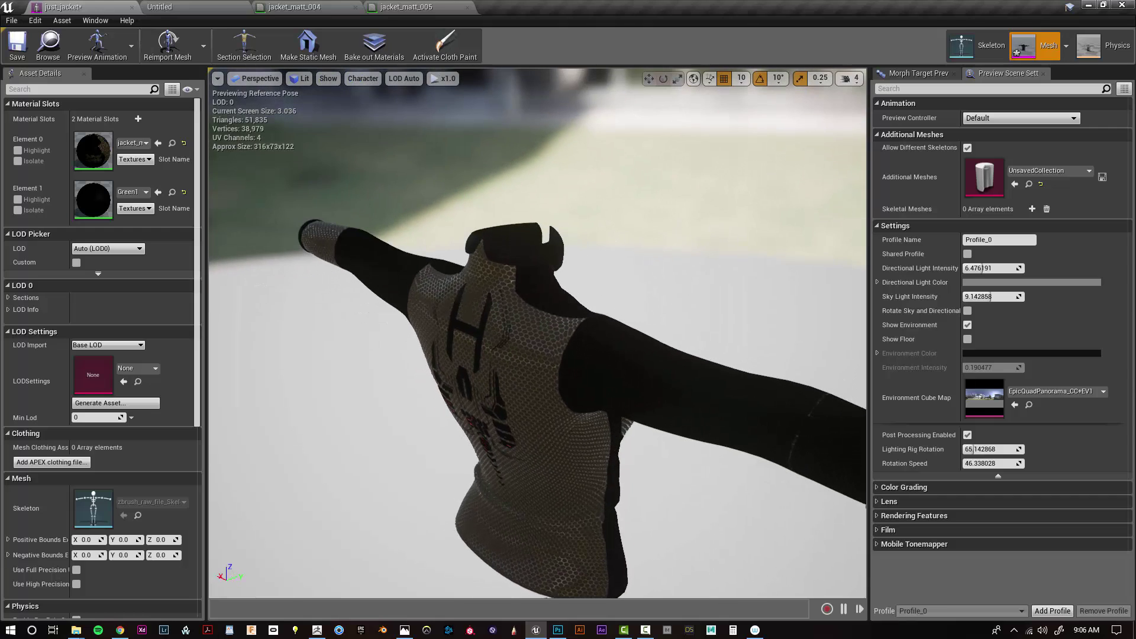
- Assign the dark red jacket material variant to Element 0 and view the whole jacket from behind at an angle
{"action": "left_click", "coordinate": [120, 141]}
{"action": "left_click", "coordinate": [163, 346]}
{"action": "left_click_drag", "start_coordinate": [537, 355], "coordinate": [568, 373], "text": "alt"}
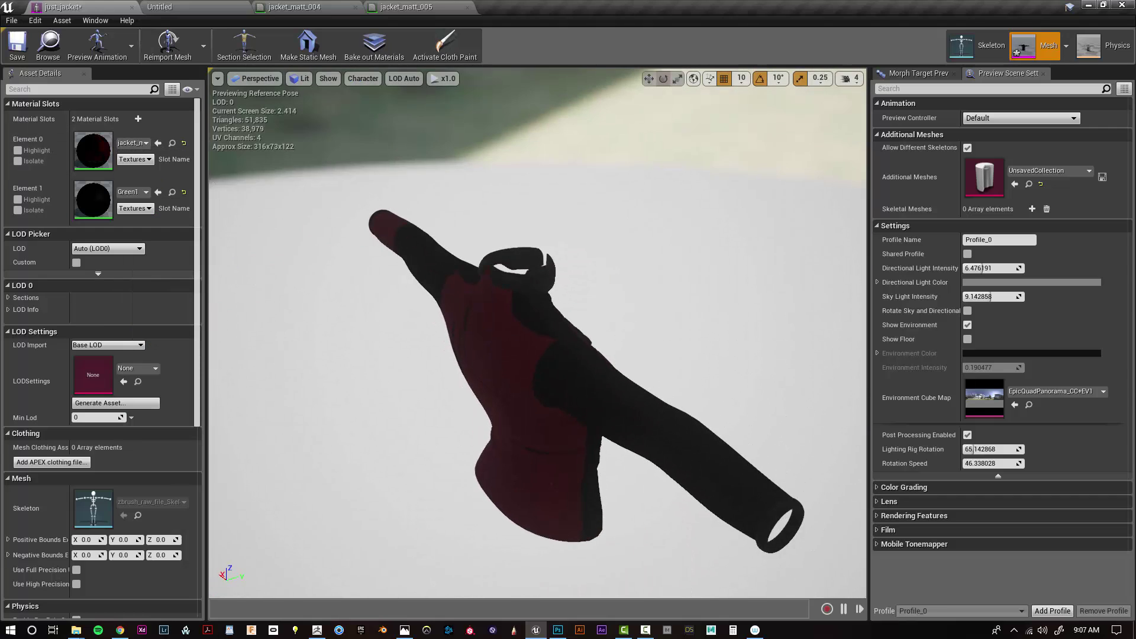
- Examine the dark red jacket's back, side and sleeves from different angles, checking the emissive details against the environment lighting
{"action": "left_click_drag", "start_coordinate": [569, 526], "coordinate": [694, 475], "text": "alt"}
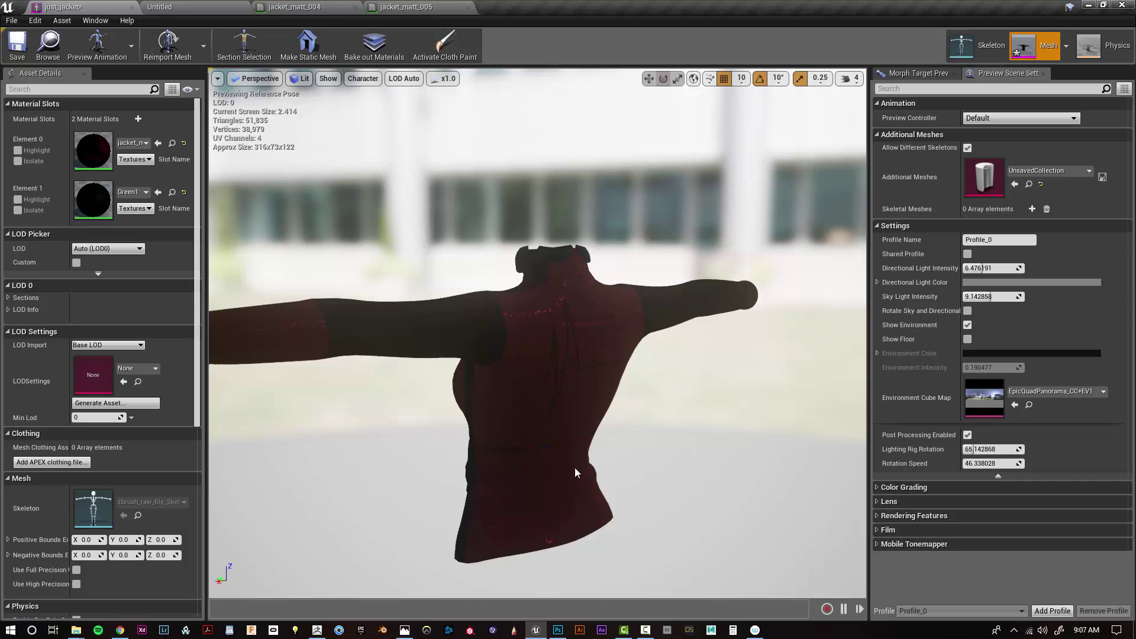
{"action": "left_click_drag", "start_coordinate": [575, 468], "coordinate": [645, 470], "text": "alt"}
{"action": "mouse_move", "coordinate": [585, 457]}
{"action": "right_mouse_down", "text": "alt"}
{"action": "mouse_move", "coordinate": [508, 457]}
{"action": "mouse_move", "coordinate": [584, 457]}
{"action": "right_mouse_up", "text": "alt"}
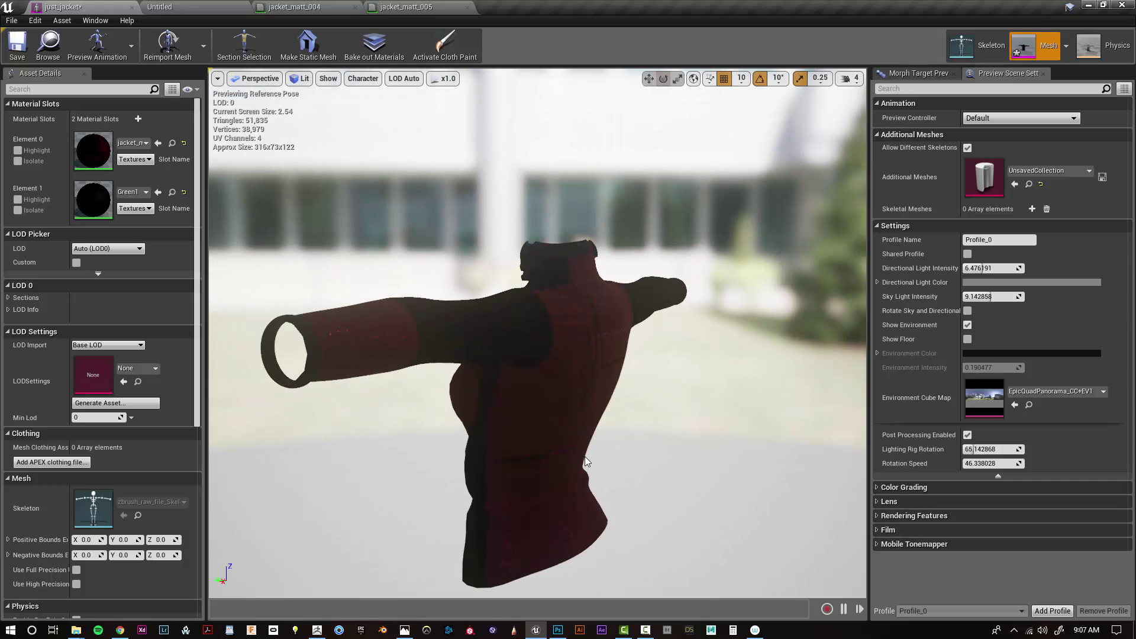
{"action": "left_click_drag", "start_coordinate": [584, 456], "coordinate": [596, 410], "text": "alt"}
{"action": "left_click_drag", "start_coordinate": [688, 403], "coordinate": [850, 408], "text": "alt"}
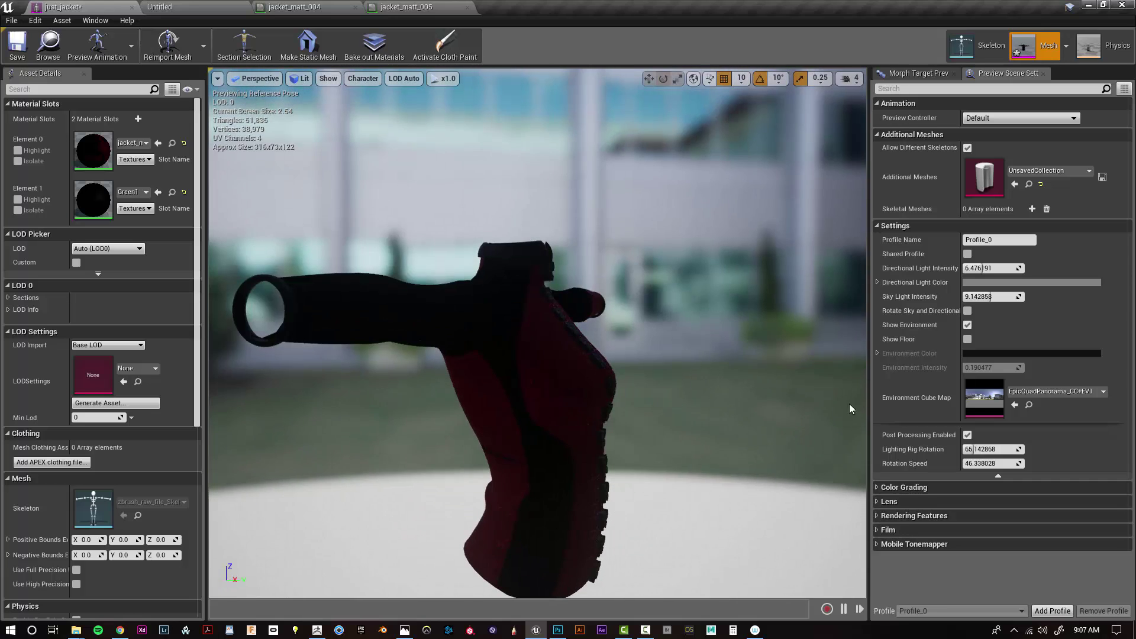
{"action": "left_click_drag", "start_coordinate": [693, 400], "coordinate": [780, 408], "text": "alt"}
{"action": "left_click_drag", "start_coordinate": [659, 378], "coordinate": [760, 395], "text": "alt"}
{"action": "left_click_drag", "start_coordinate": [450, 403], "coordinate": [657, 404], "text": "alt"}
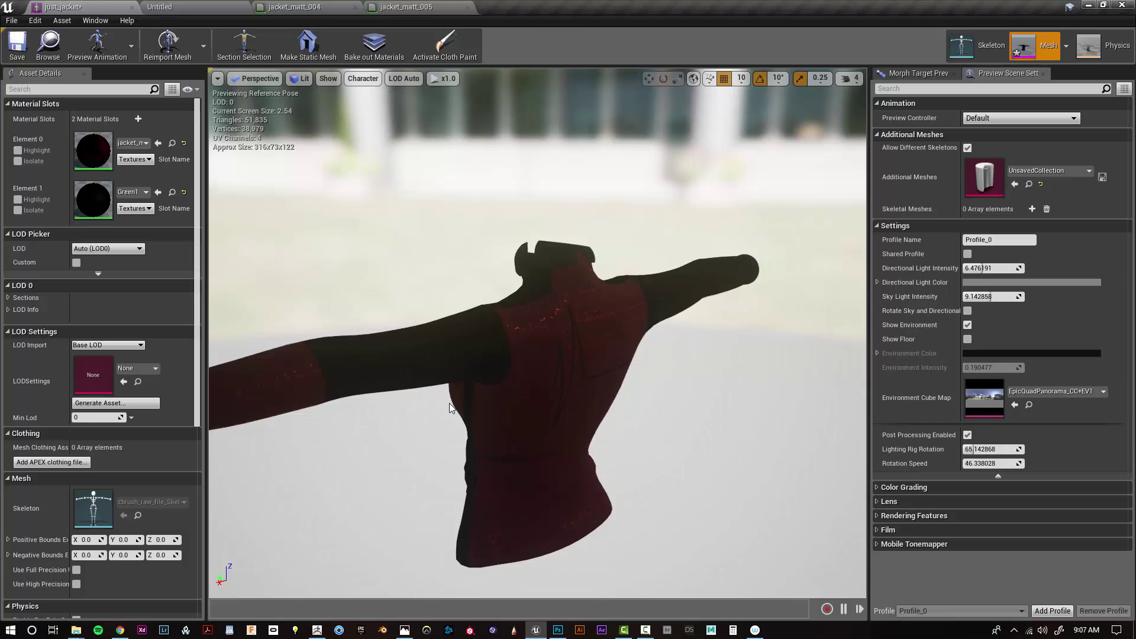
{"action": "left_click_drag", "start_coordinate": [522, 407], "coordinate": [379, 407], "text": "alt"}
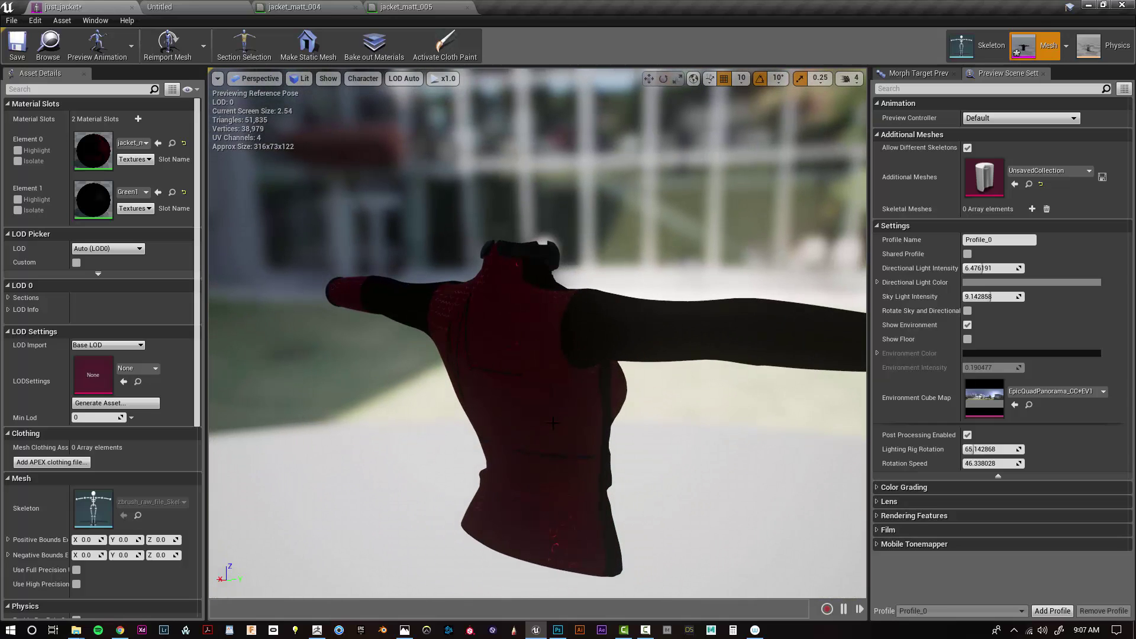